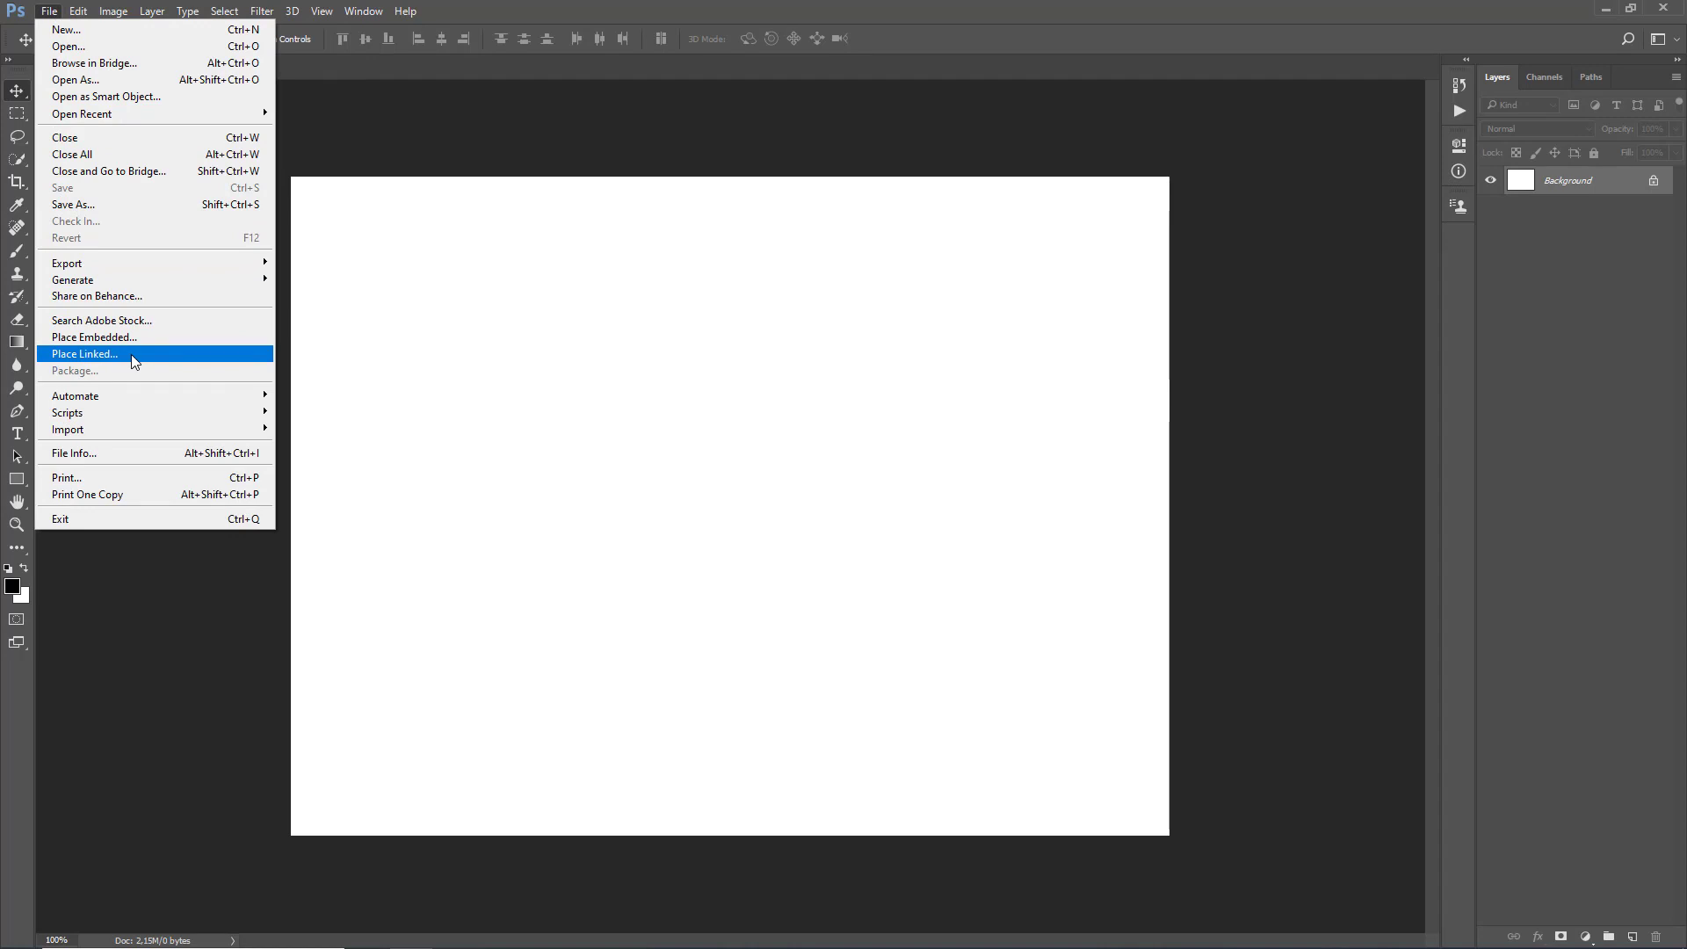
- Place the image TexturesCom_BrickSmallBrown0478_2_seamless_S into the document as a linked file
{"action": "left_click", "coordinate": [130, 355]}
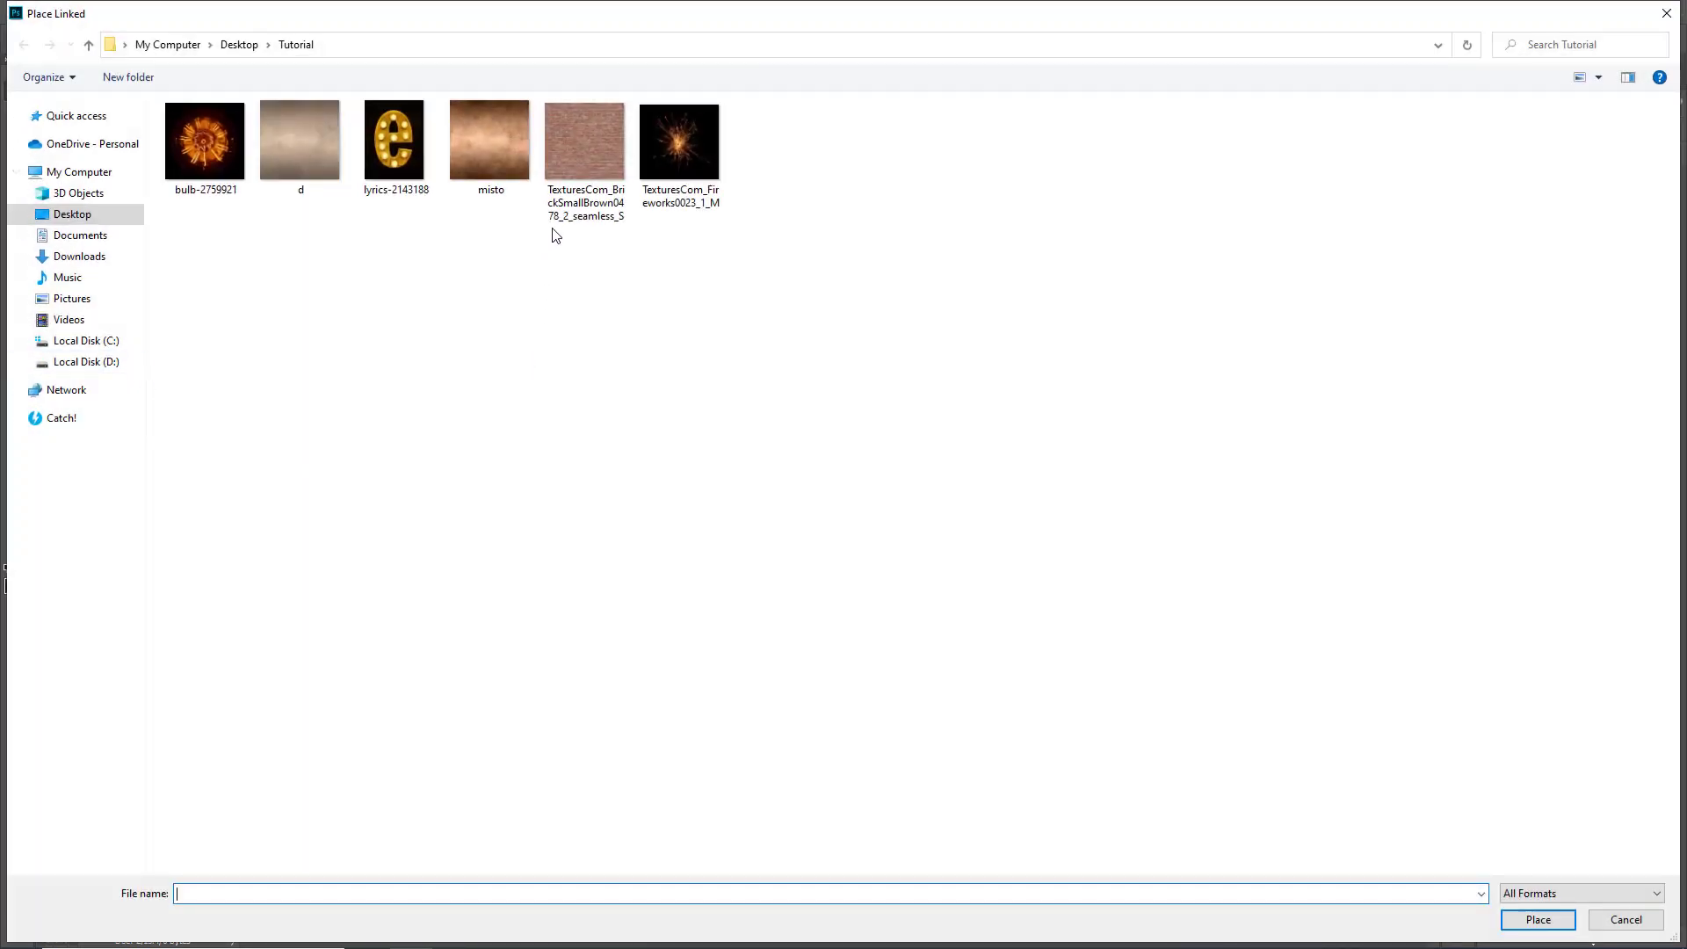
{"action": "left_click", "coordinate": [579, 206]}
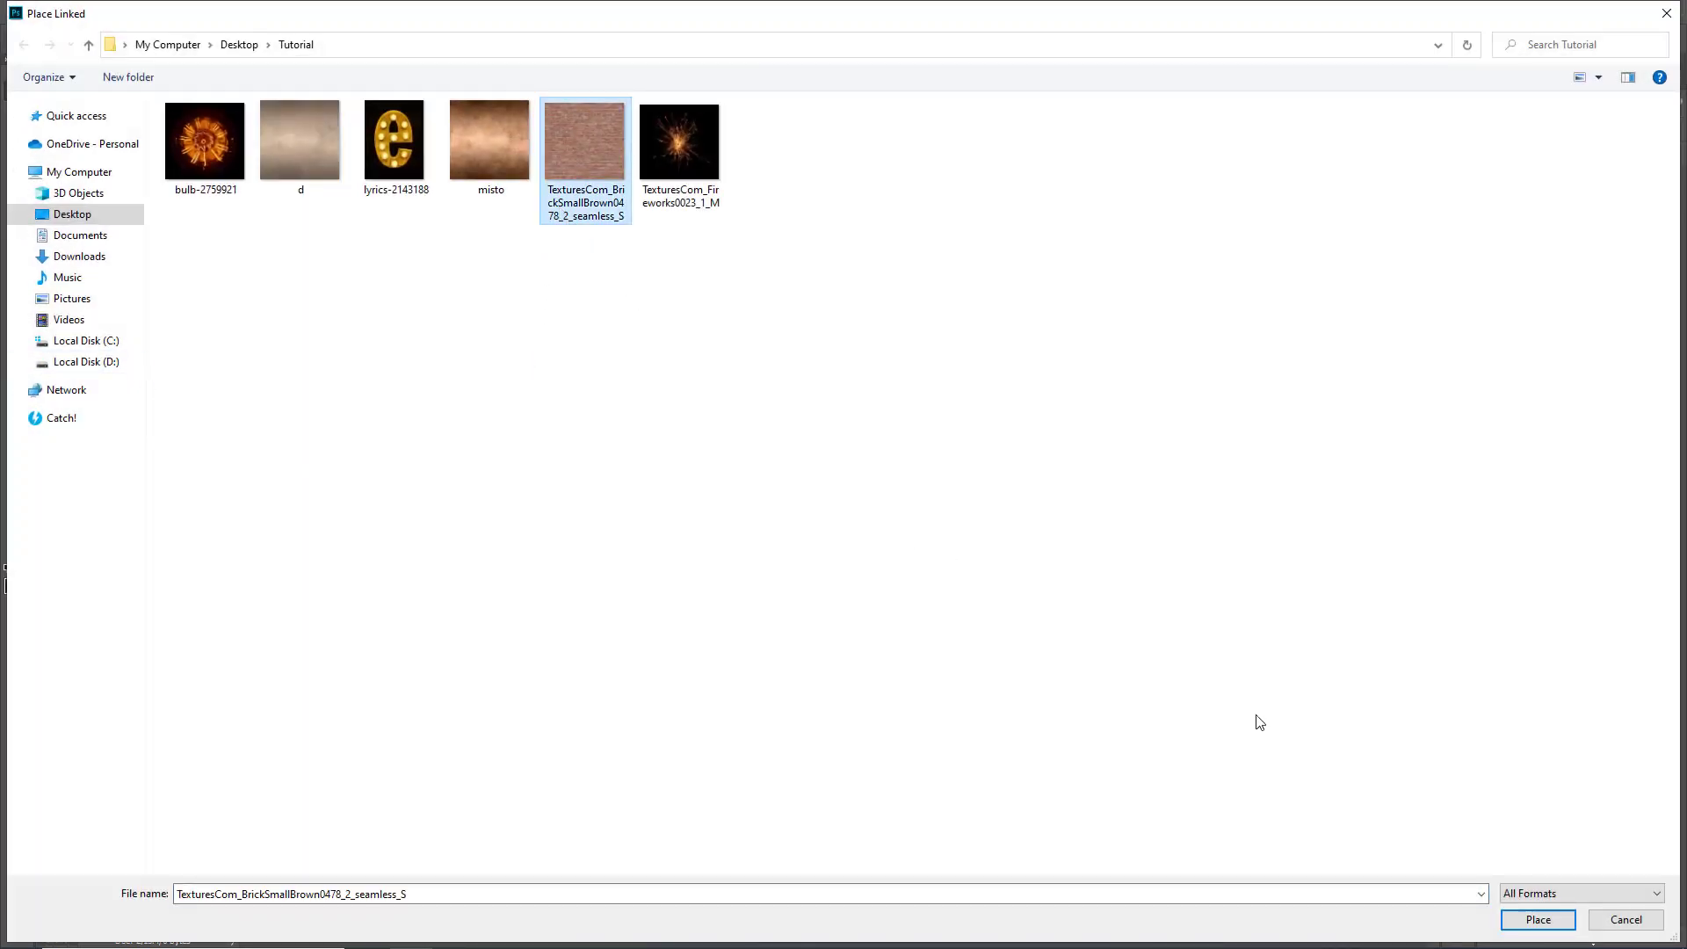
{"action": "left_click", "coordinate": [1538, 920]}
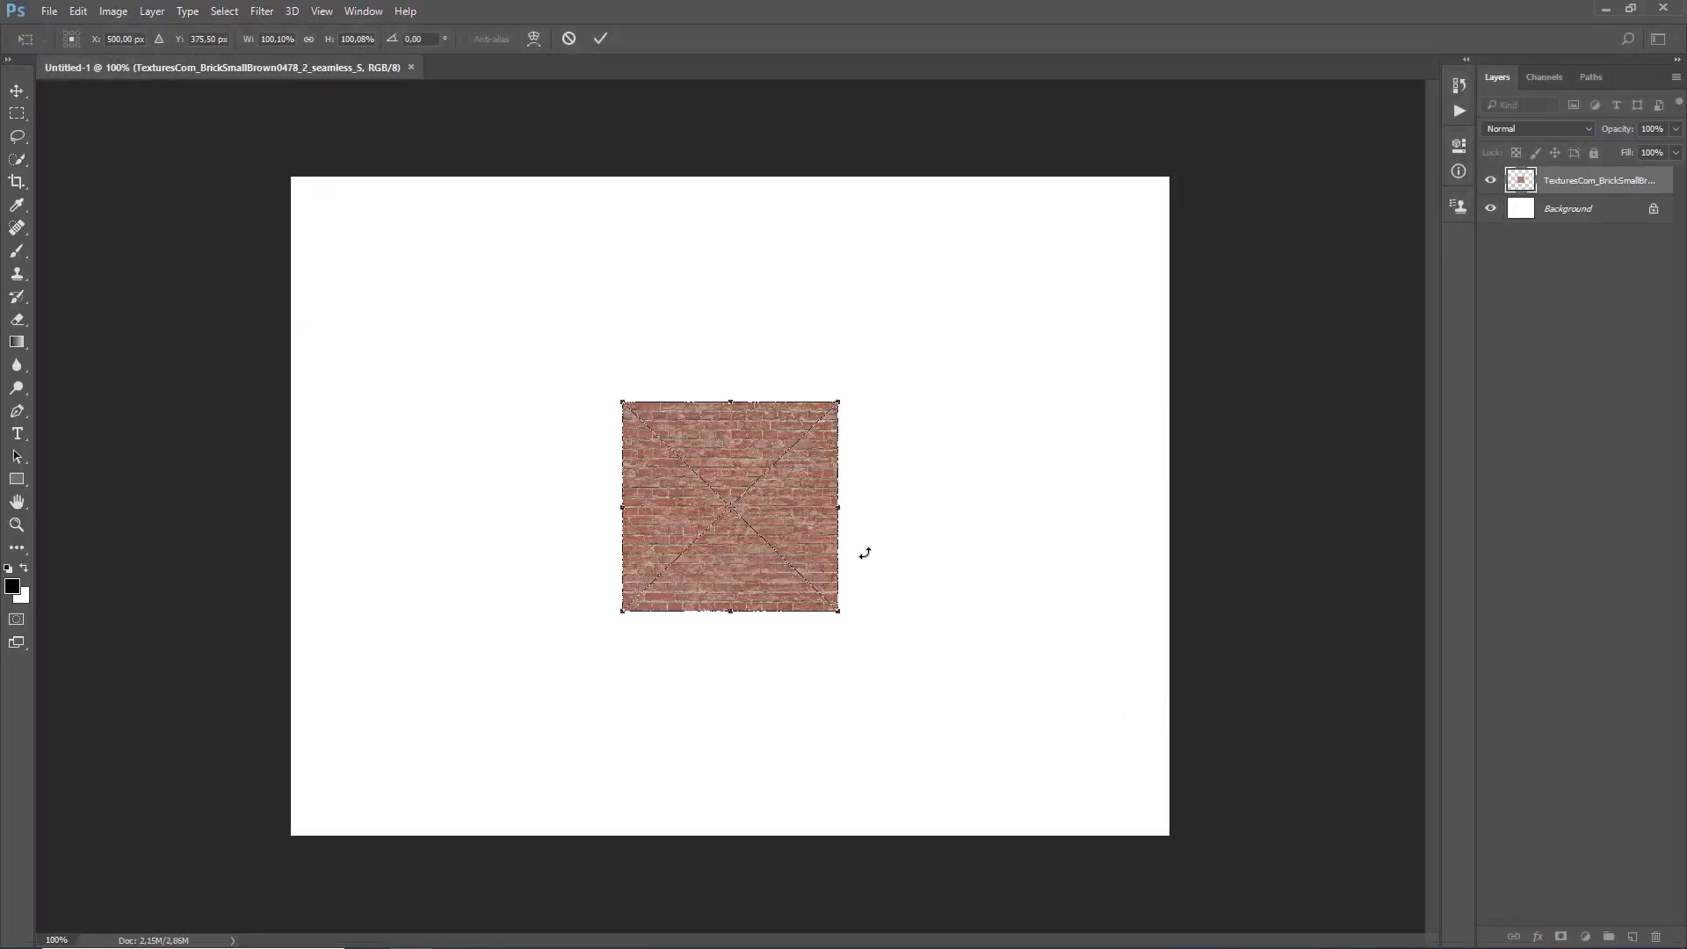
- Stretch the placed brick texture to the full canvas width and match its height scale to the width at 406.90%
{"action": "left_click_drag", "start_coordinate": [836, 508], "coordinate": [1169, 503]}
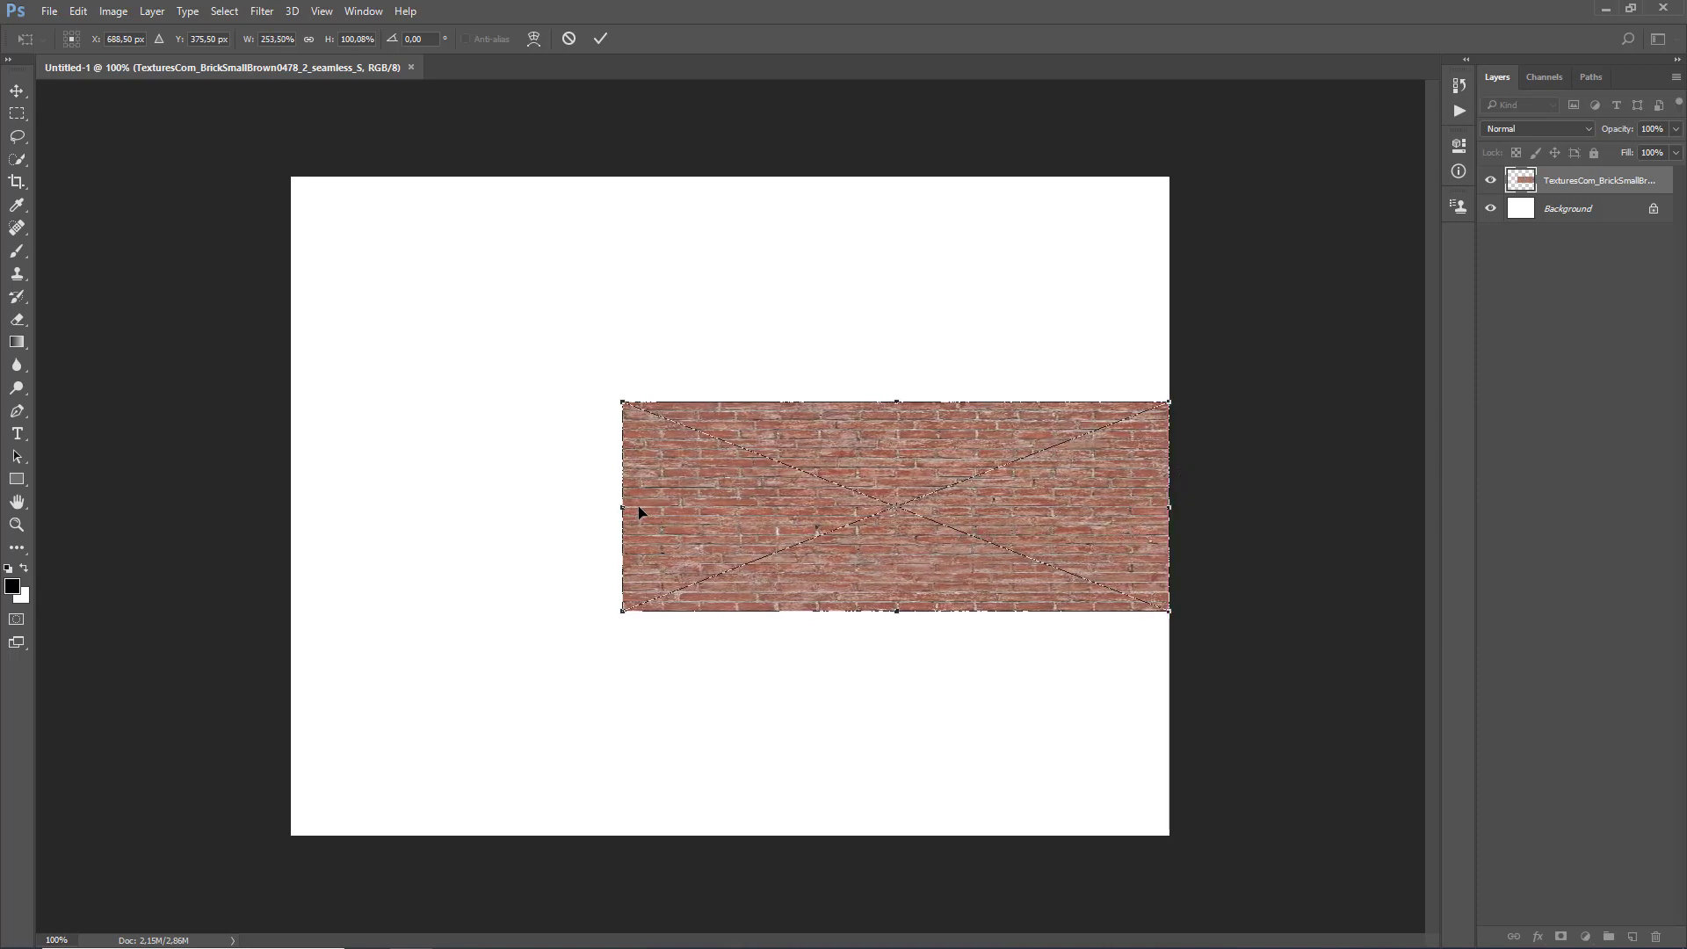
{"action": "left_click_drag", "start_coordinate": [621, 507], "coordinate": [293, 505]}
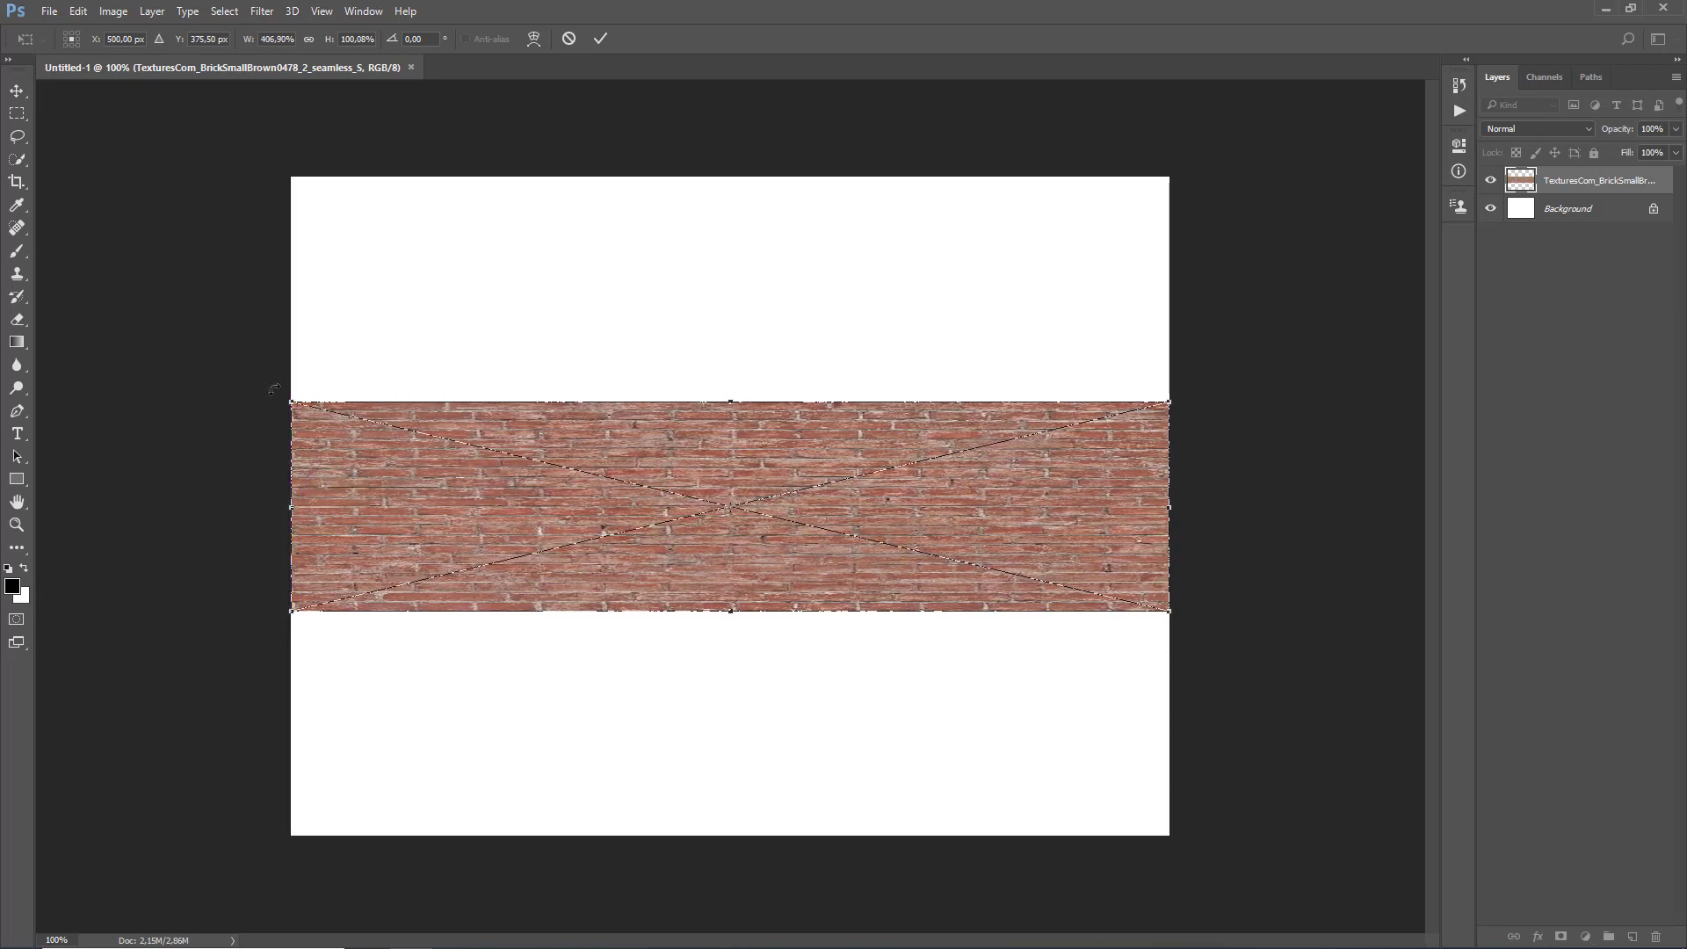
{"action": "double_click", "coordinate": [276, 39]}
{"action": "key", "text": "ctrl+c"}
{"action": "double_click", "coordinate": [346, 40]}
{"action": "key", "text": "ctrl+v"}
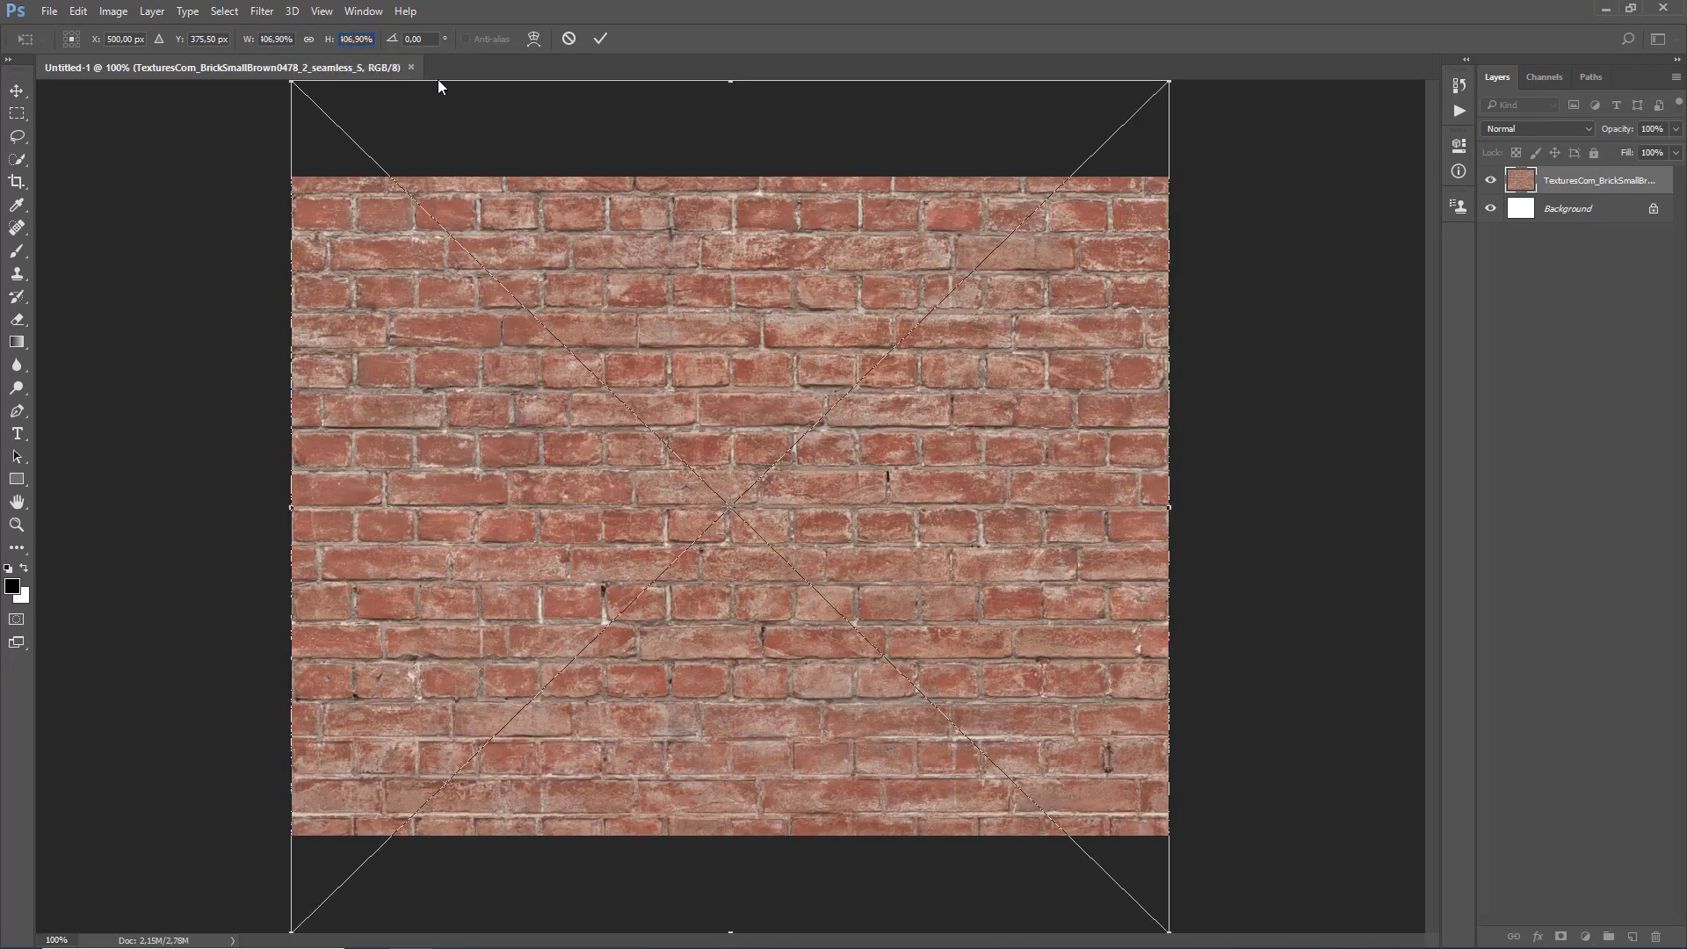
{"action": "left_click", "coordinate": [601, 38]}
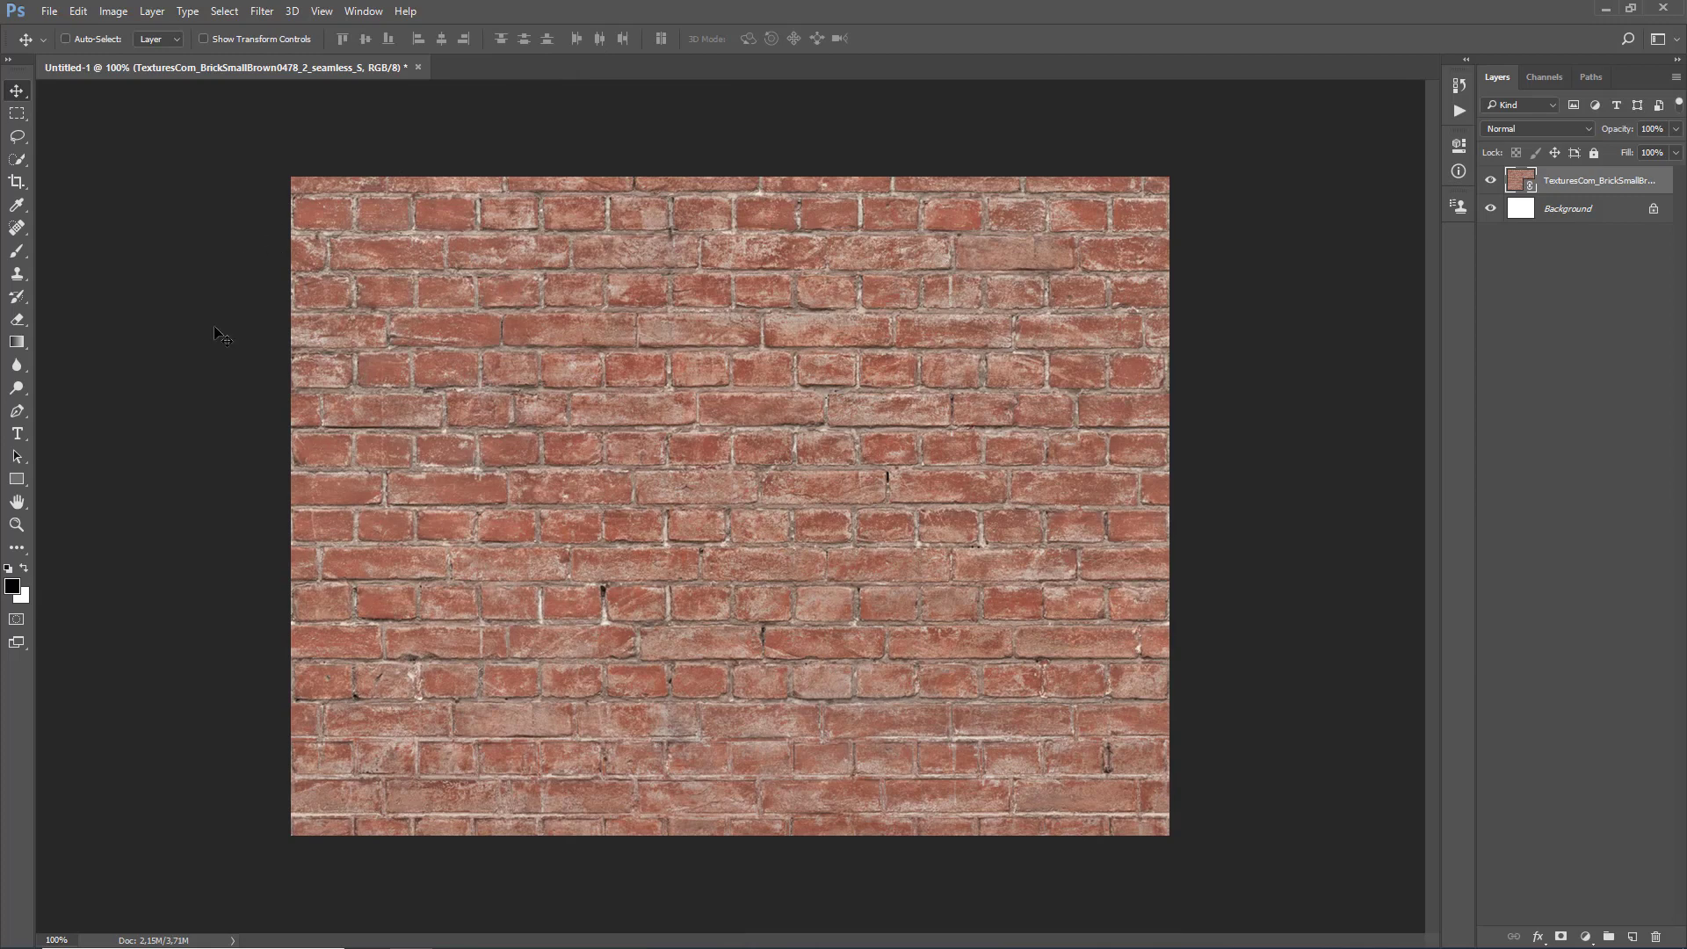
- Center the brick texture layer vertically and horizontally on the canvas, leaving no active selection
{"action": "key", "text": "ctrl+a"}
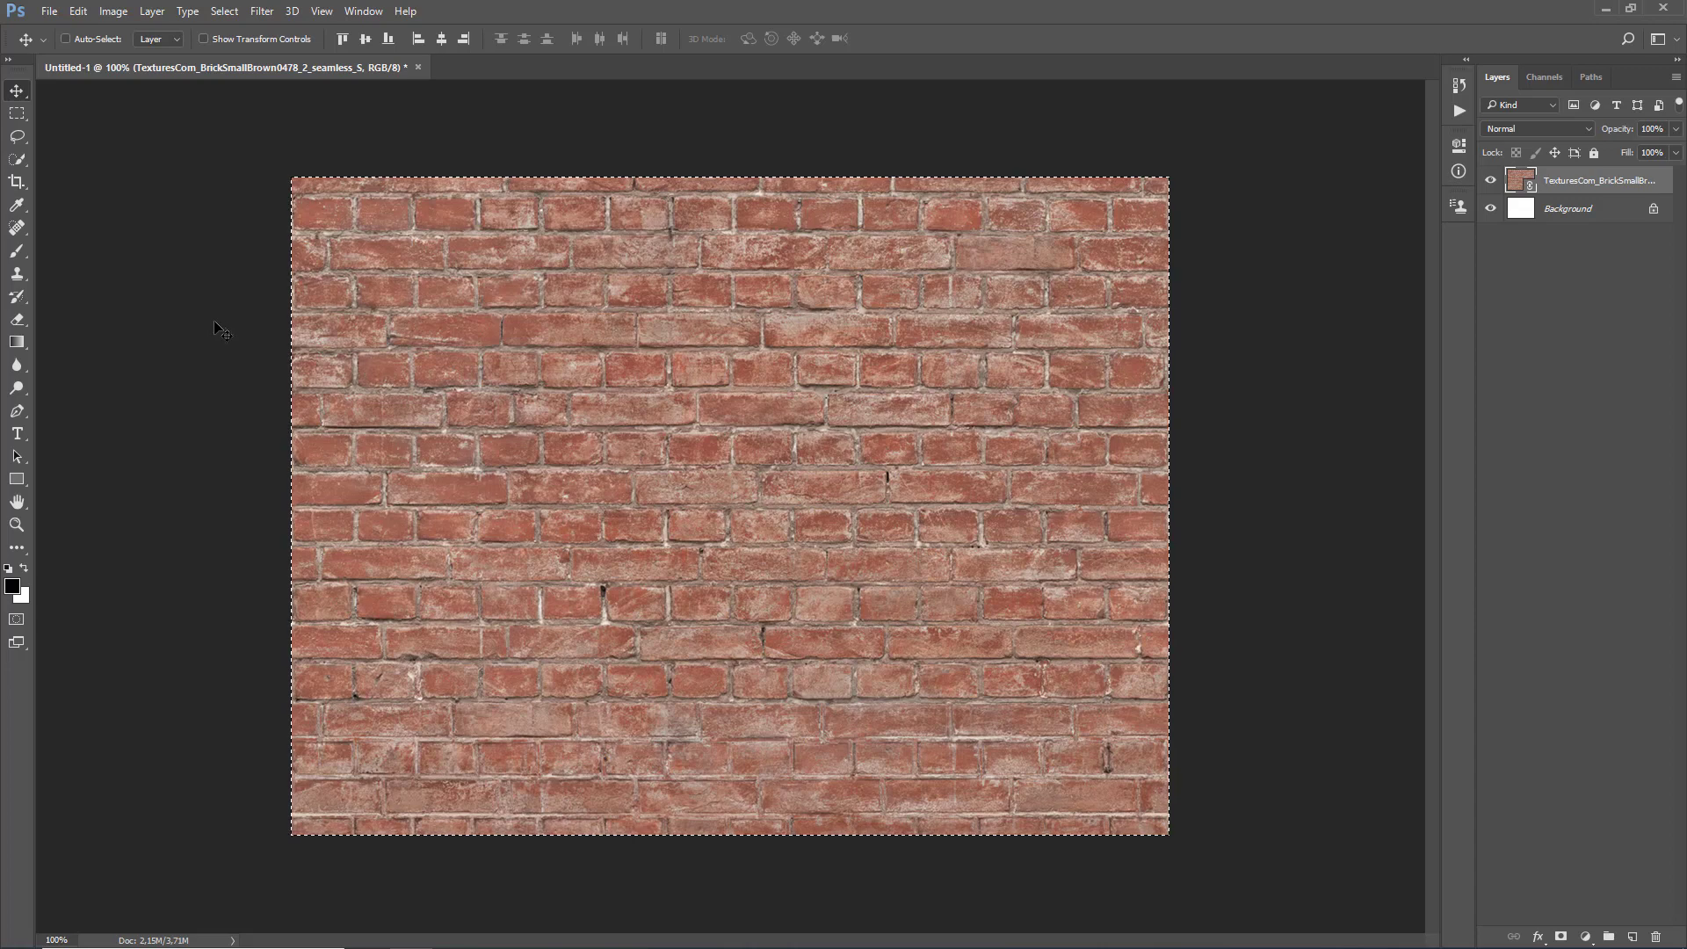
{"action": "left_click", "coordinate": [366, 39]}
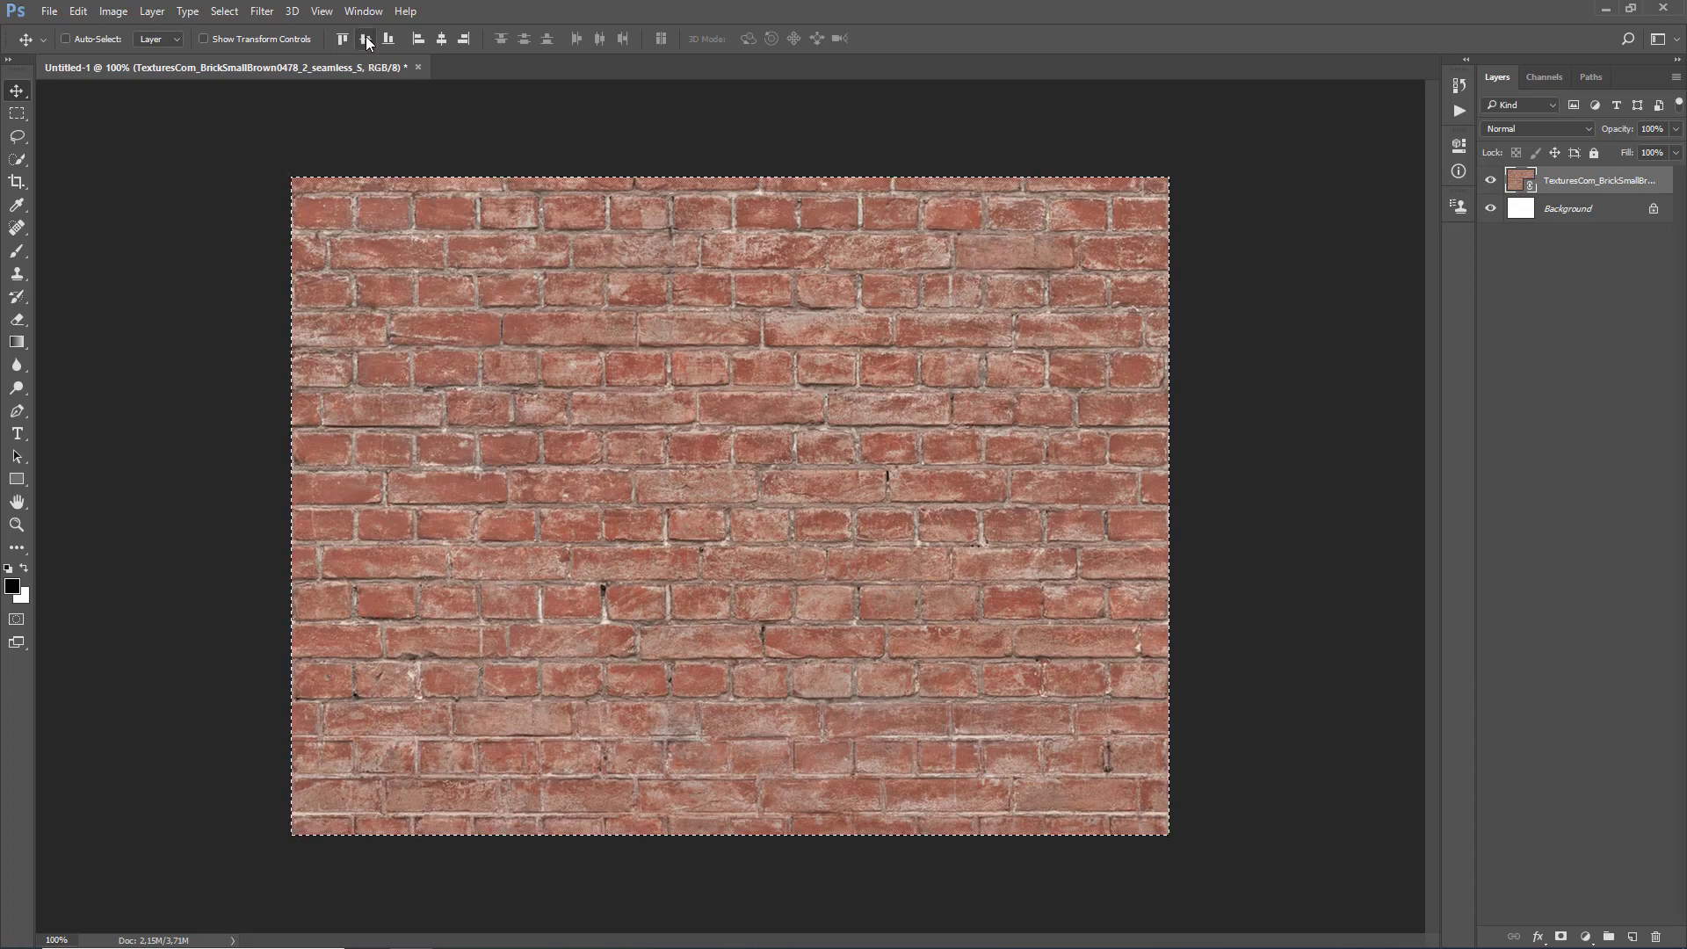
{"action": "left_click", "coordinate": [442, 39]}
{"action": "key", "text": "ctrl+d"}
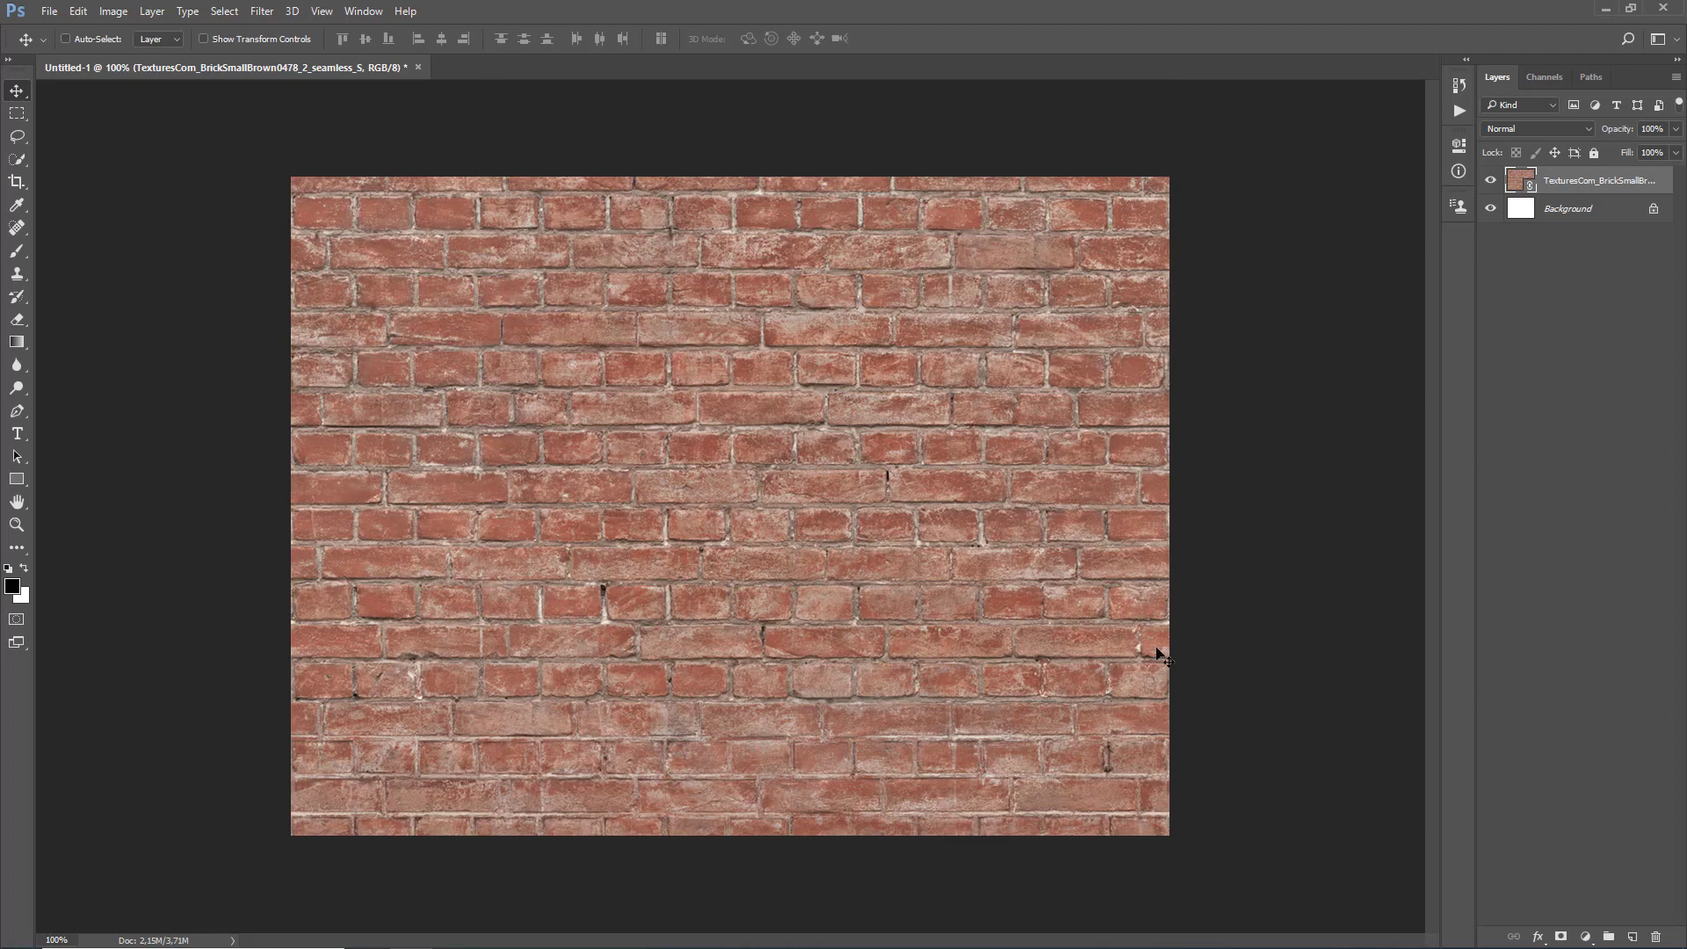
- Apply a Hue/Saturation adjustment to the brick texture with Lightness set to -65
{"action": "left_click", "coordinate": [115, 11]}
{"action": "mouse_move", "coordinate": [153, 58]}
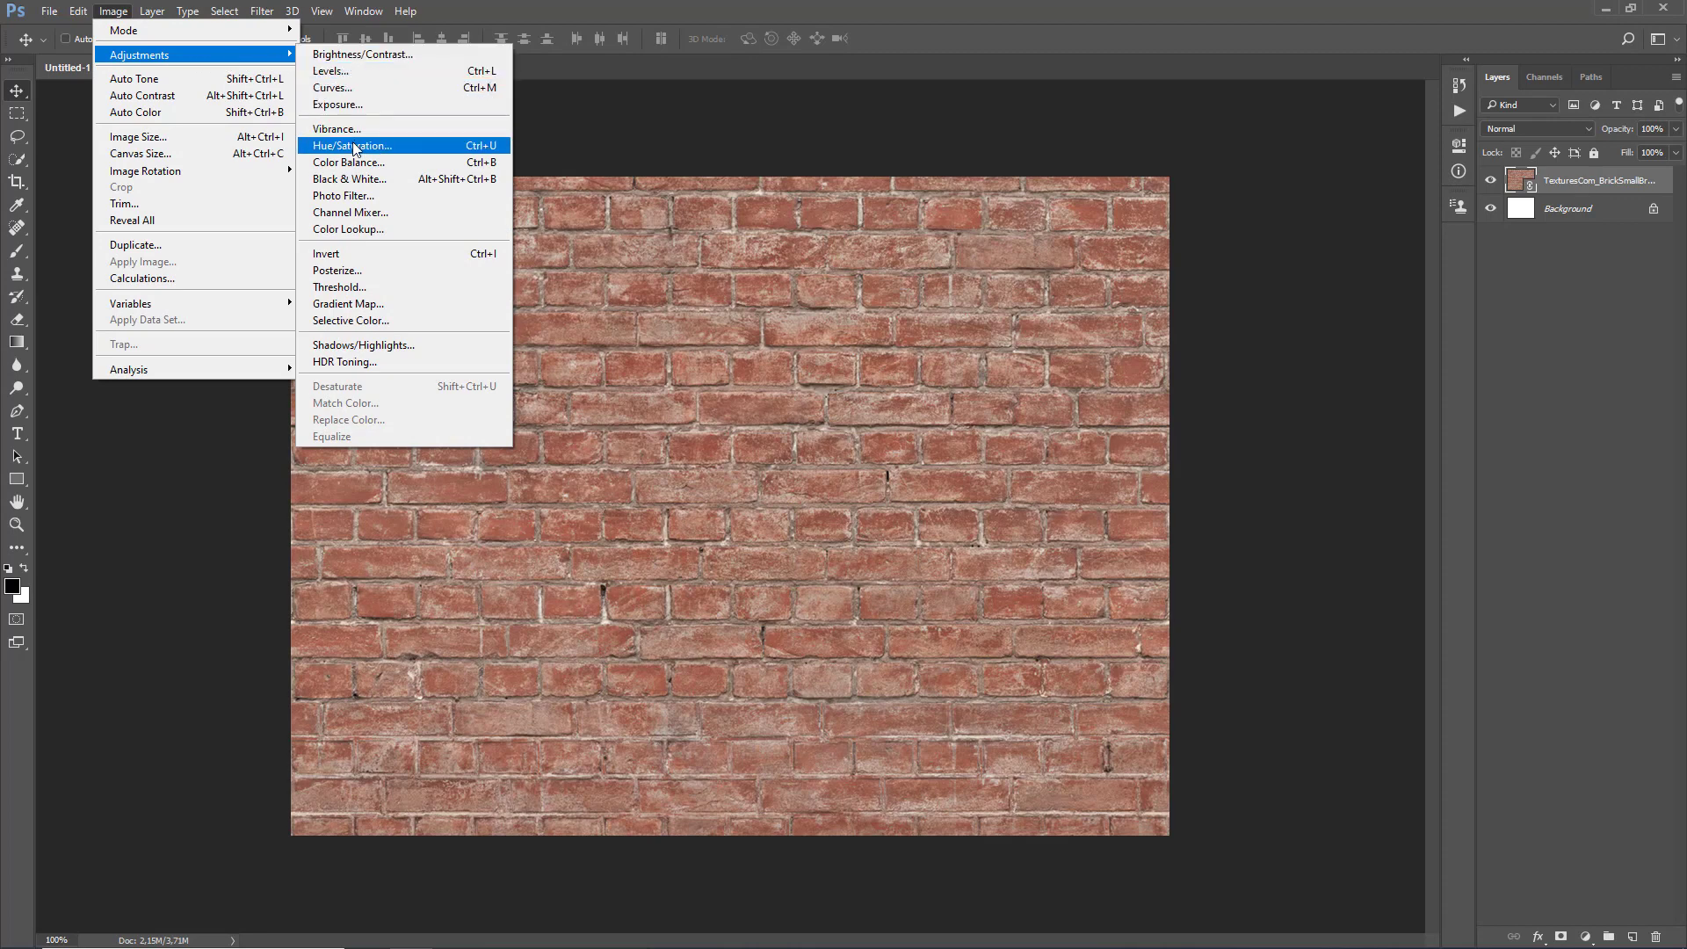
{"action": "left_click", "coordinate": [409, 149]}
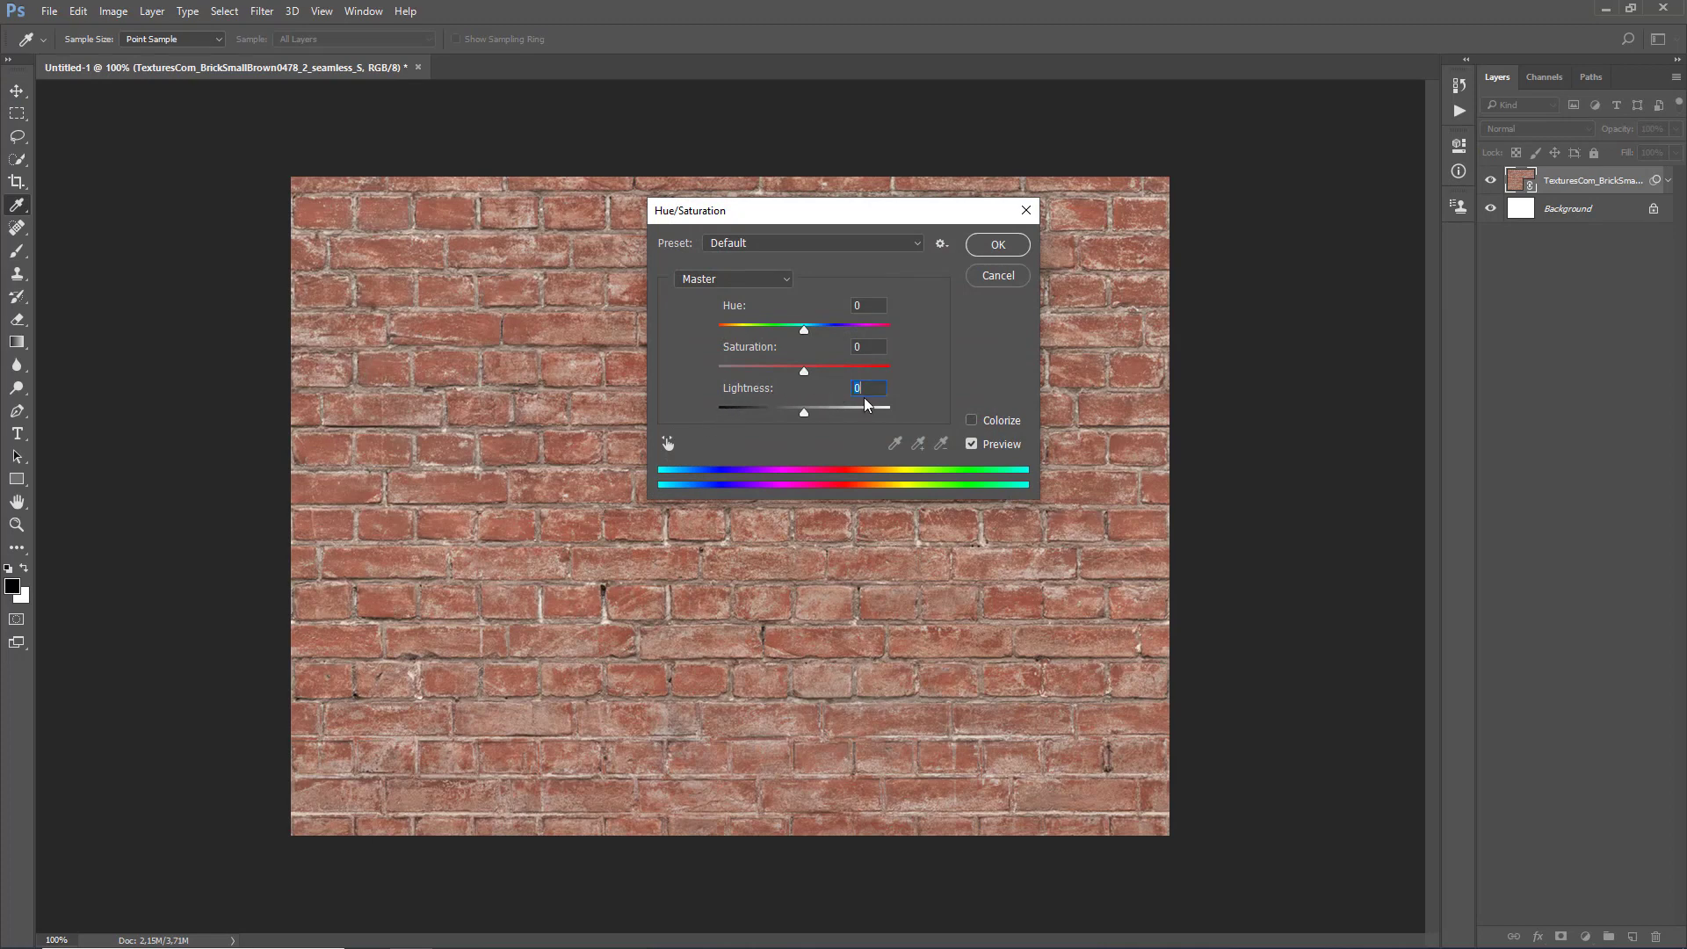
{"action": "type", "text": "-65"}
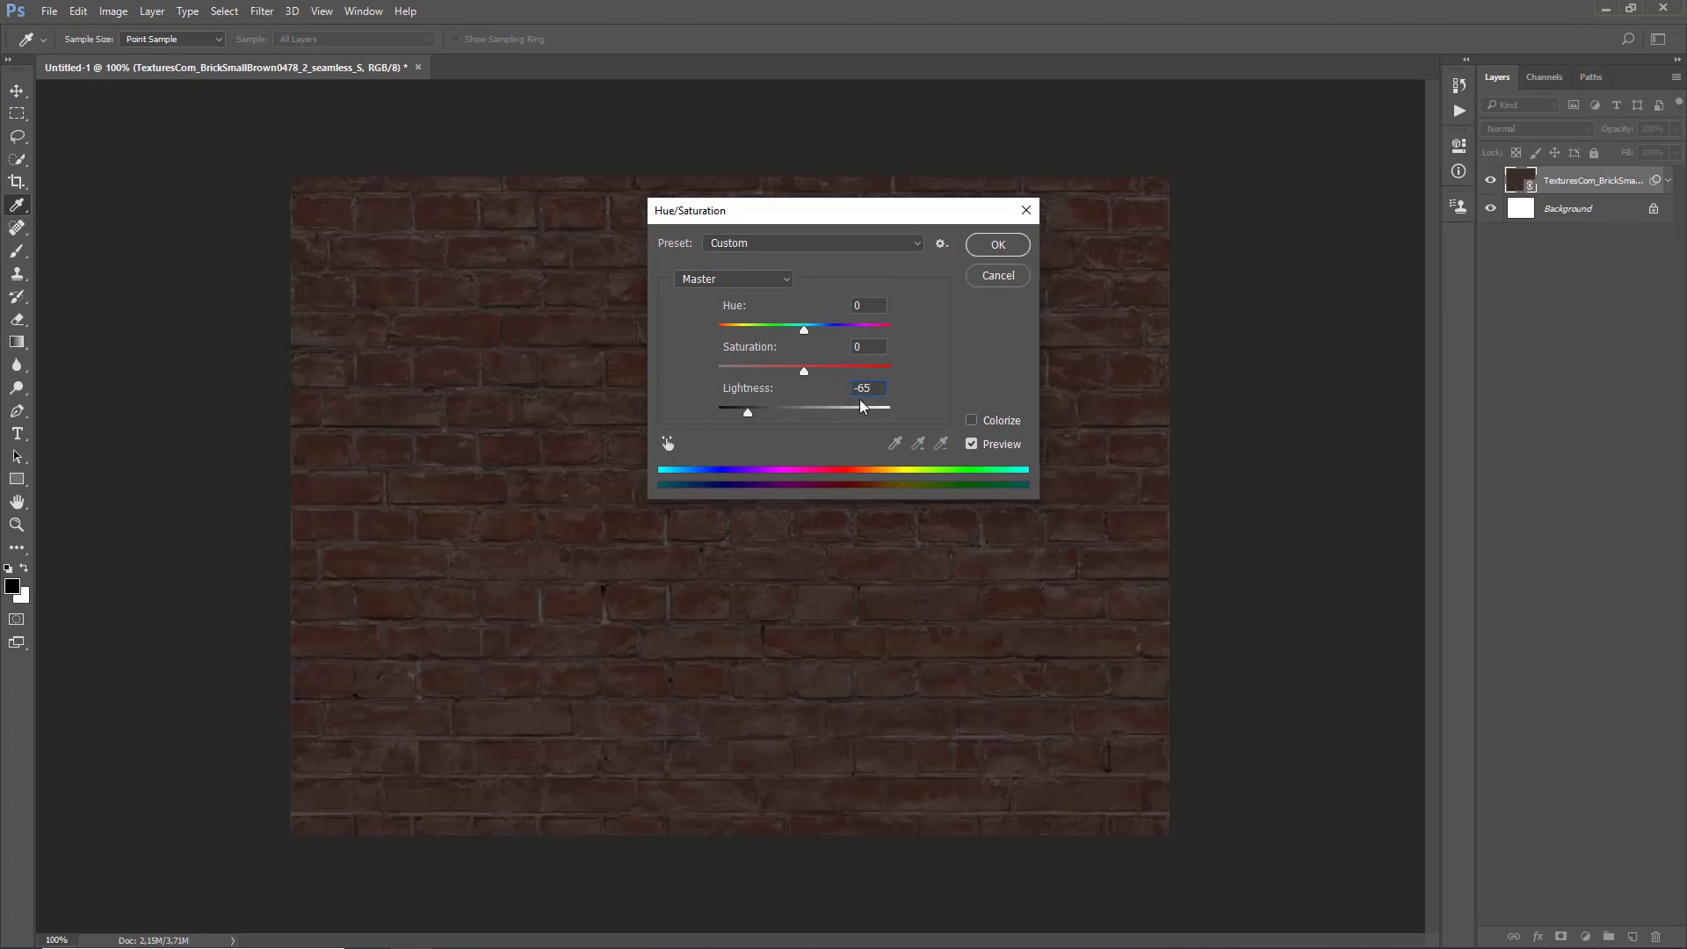
{"action": "left_click", "coordinate": [999, 245]}
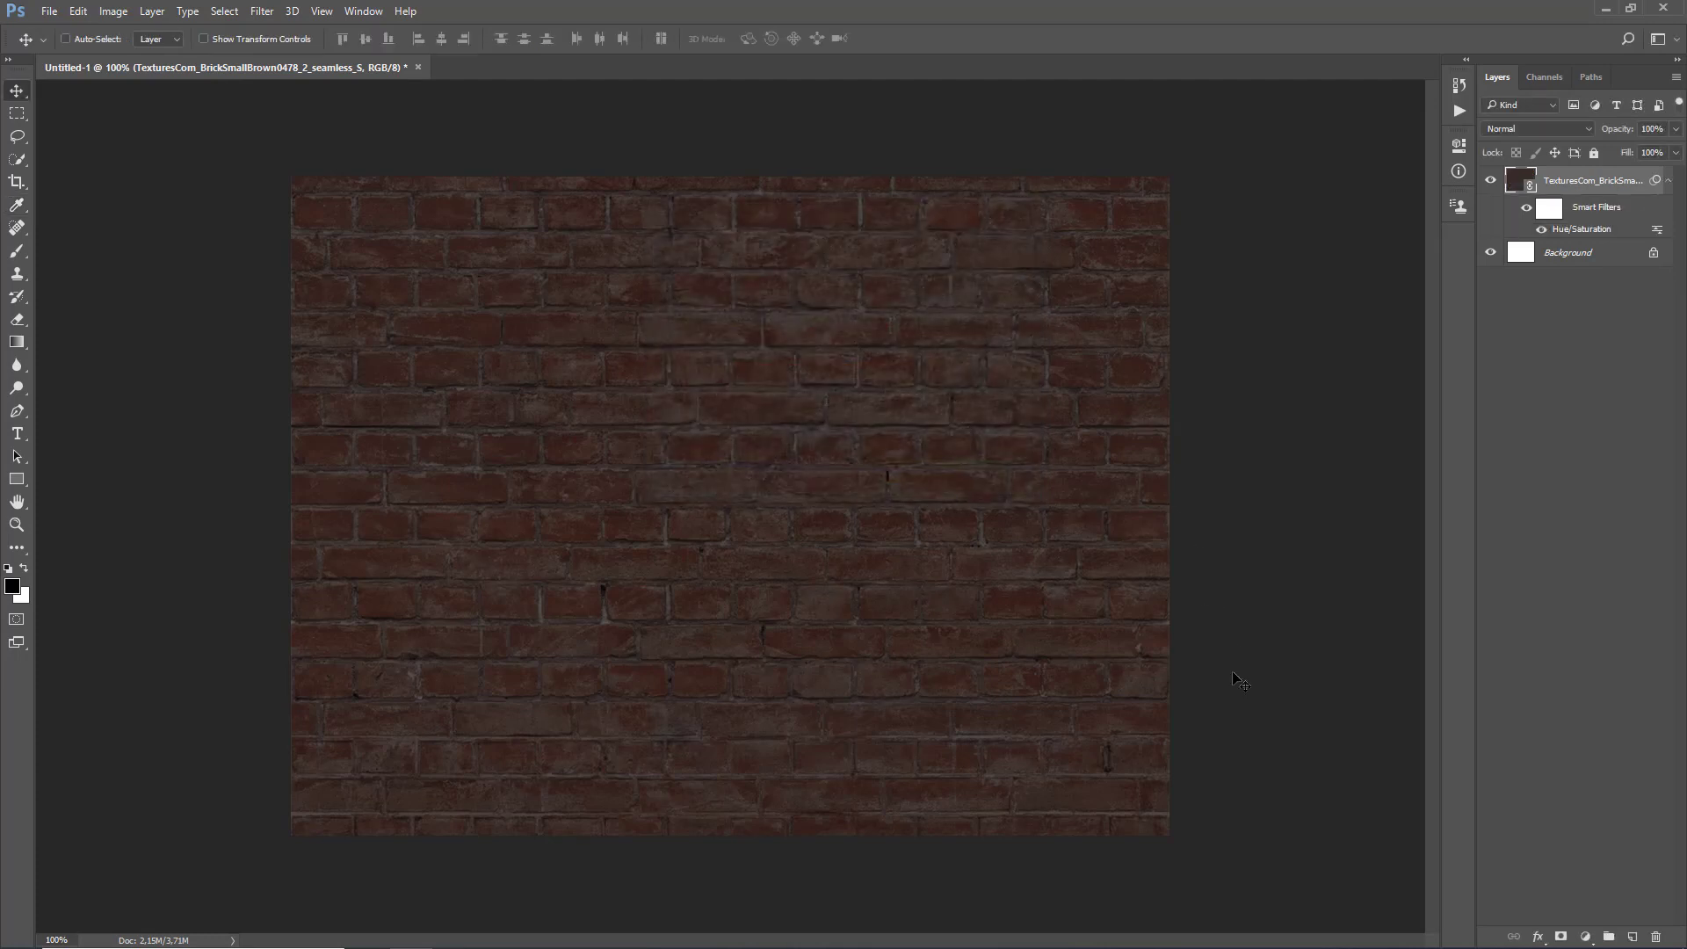
- Add a Color Overlay effect to the brick texture layer and set its blend mode to Linear Burn
{"action": "right_click", "coordinate": [1610, 183]}
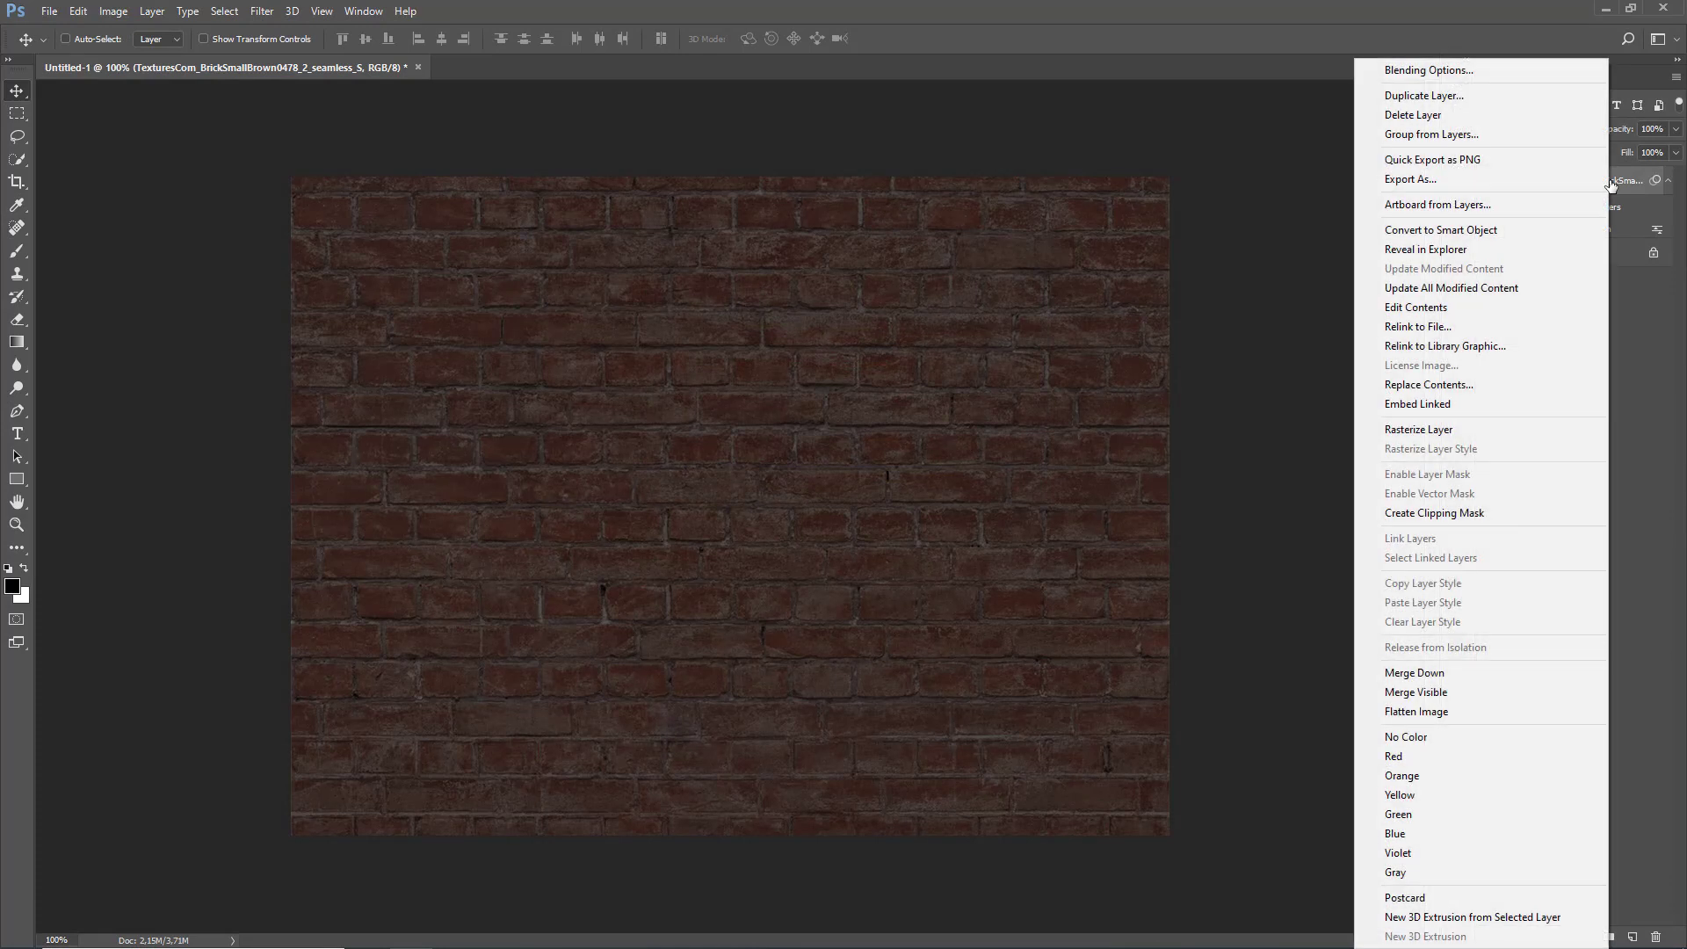
{"action": "left_click", "coordinate": [1446, 72]}
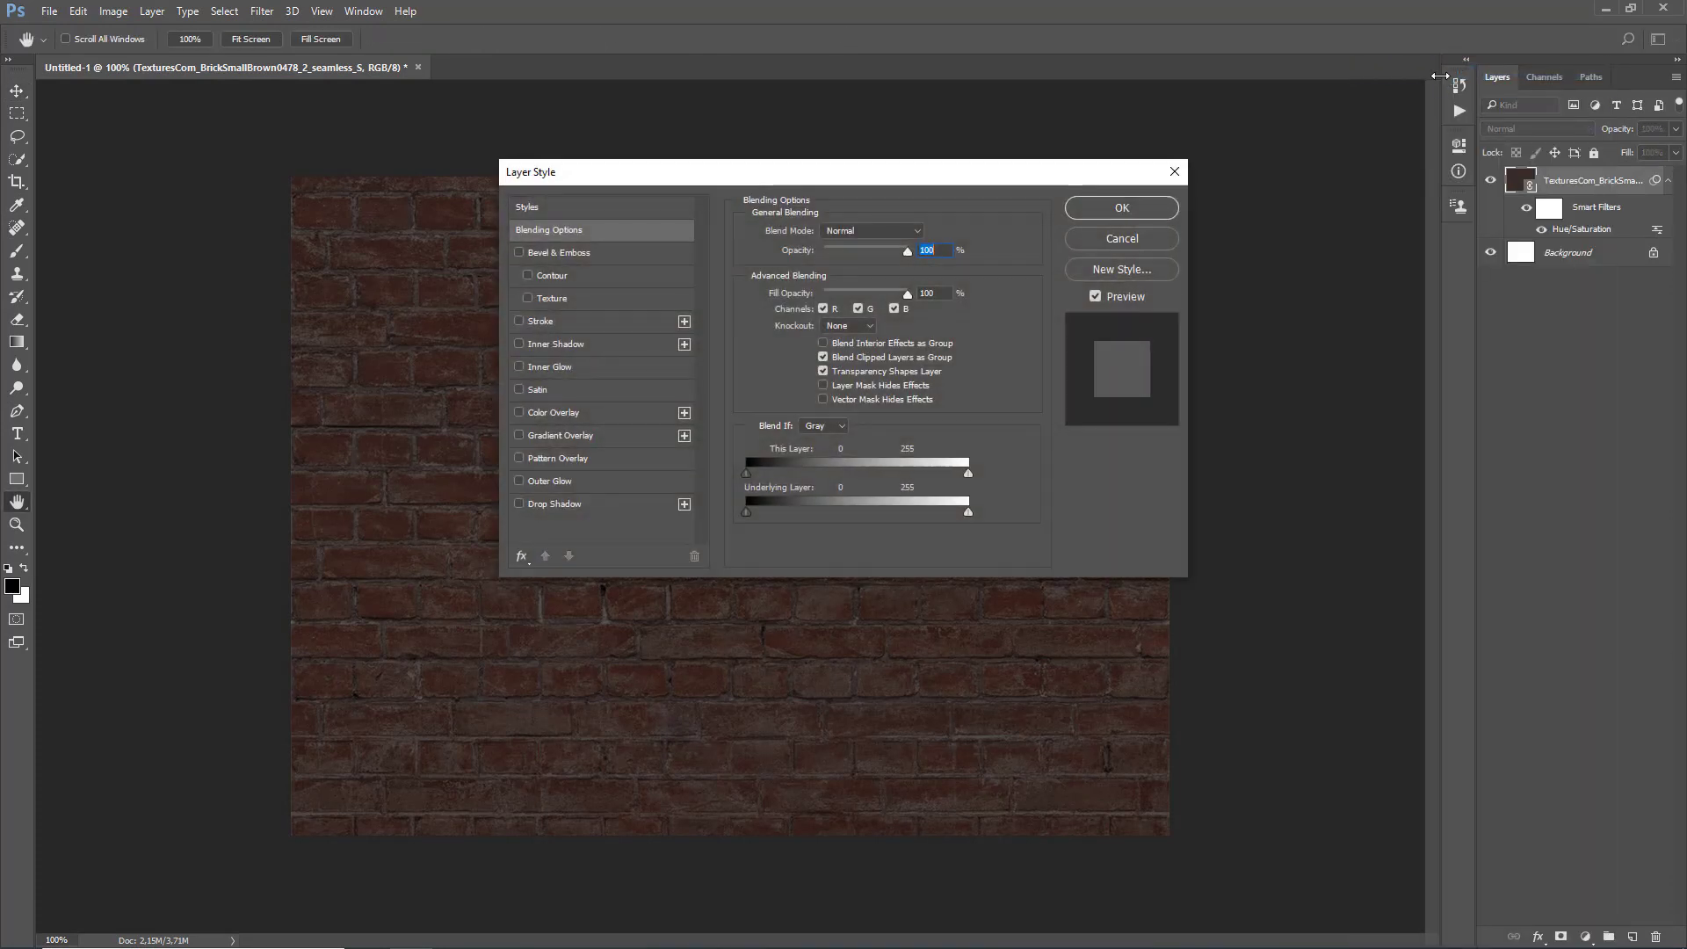
{"action": "left_click", "coordinate": [519, 412]}
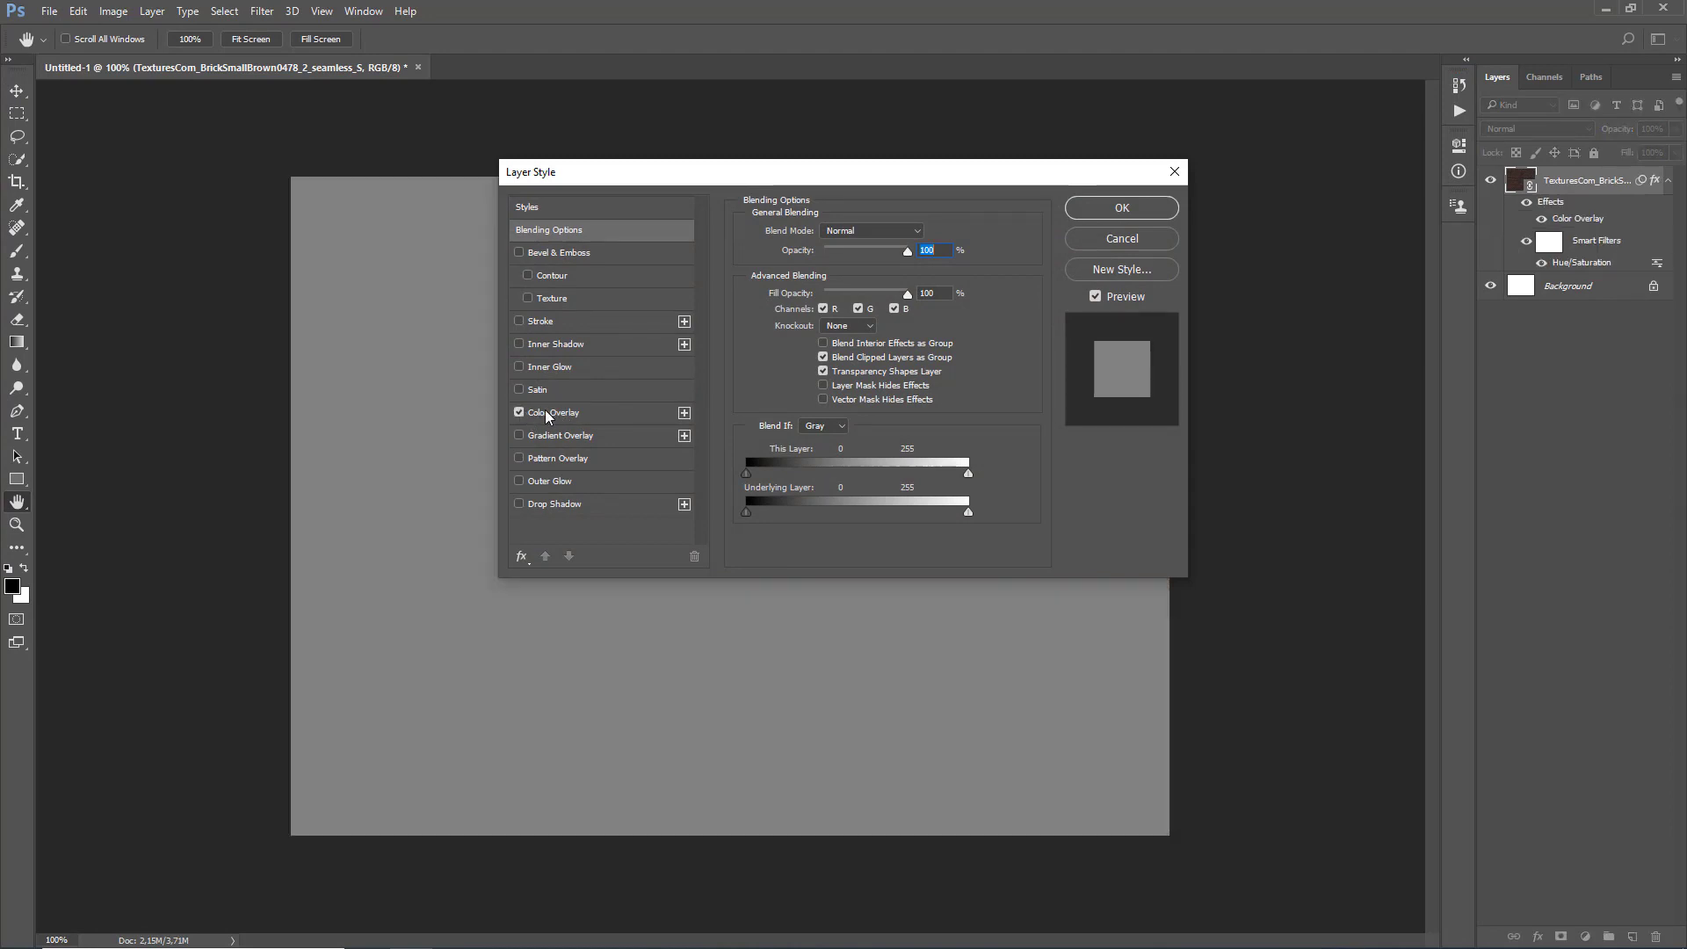
{"action": "left_click", "coordinate": [555, 415]}
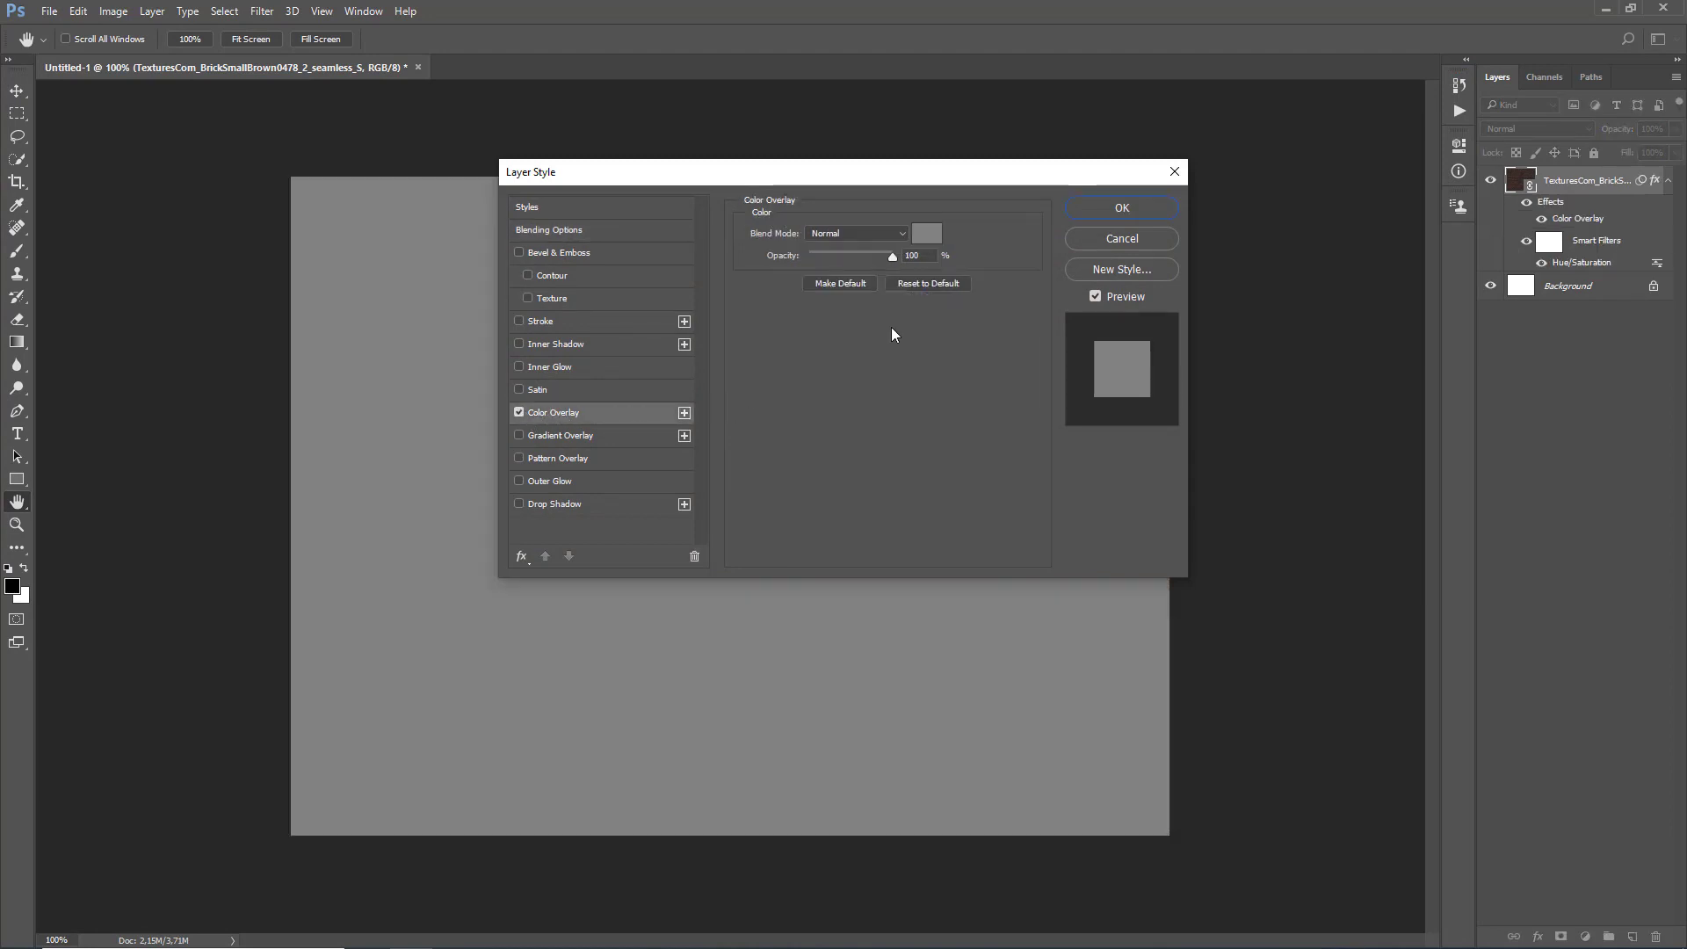
{"action": "left_click", "coordinate": [902, 234]}
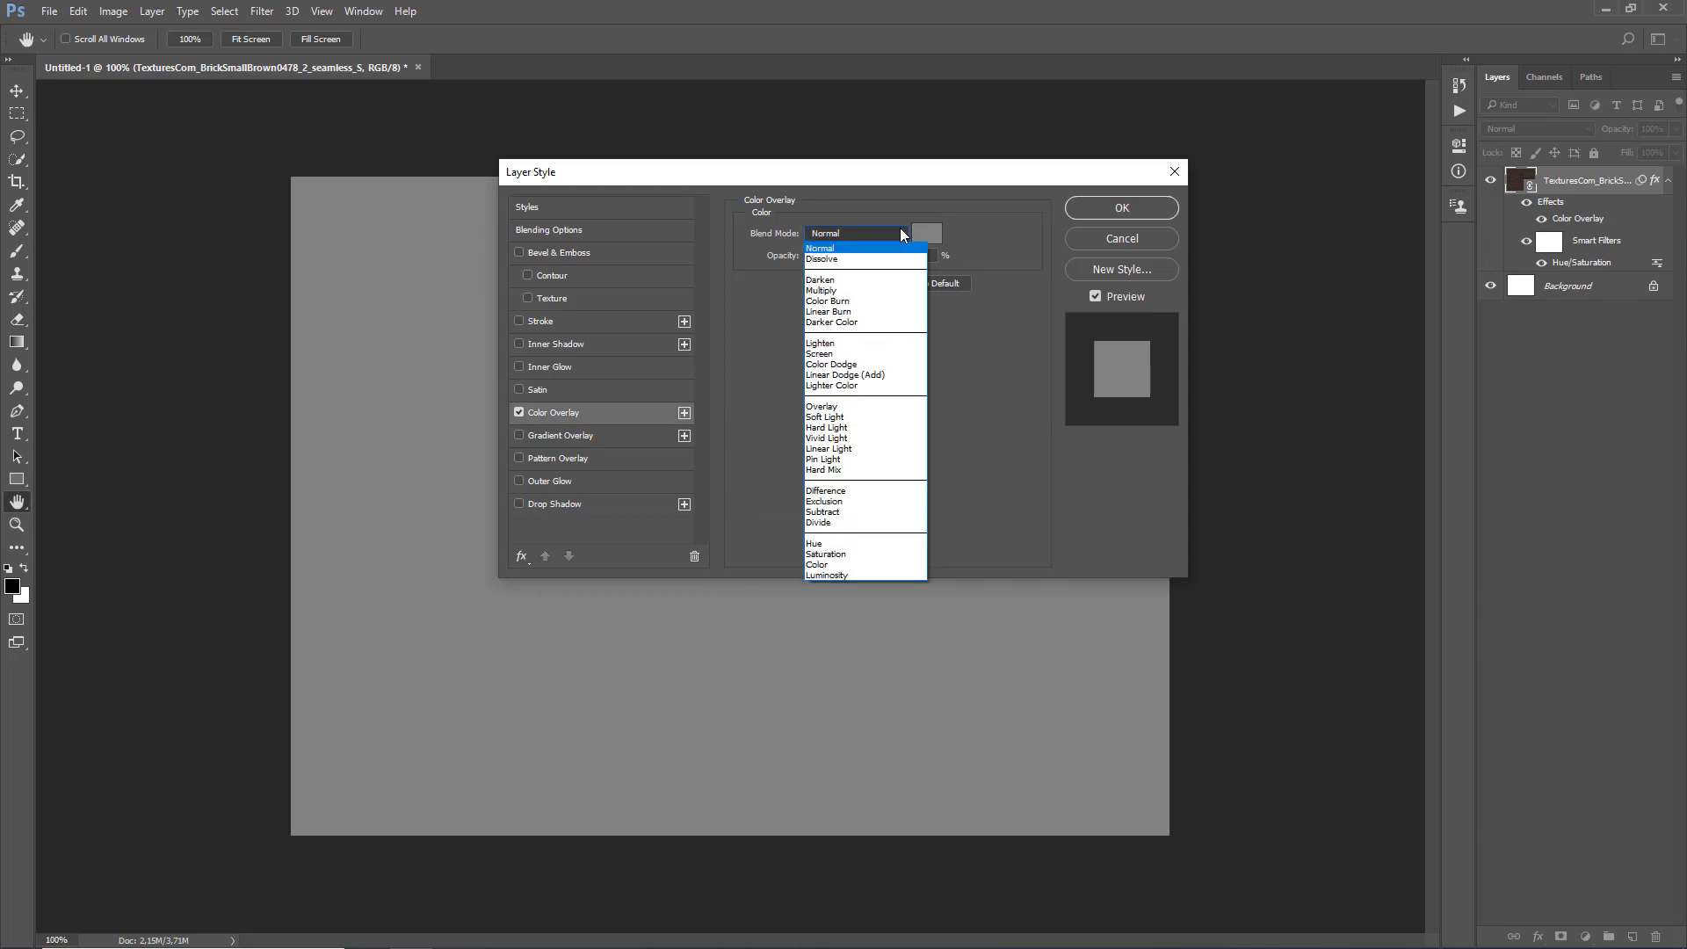
{"action": "left_click", "coordinate": [866, 313]}
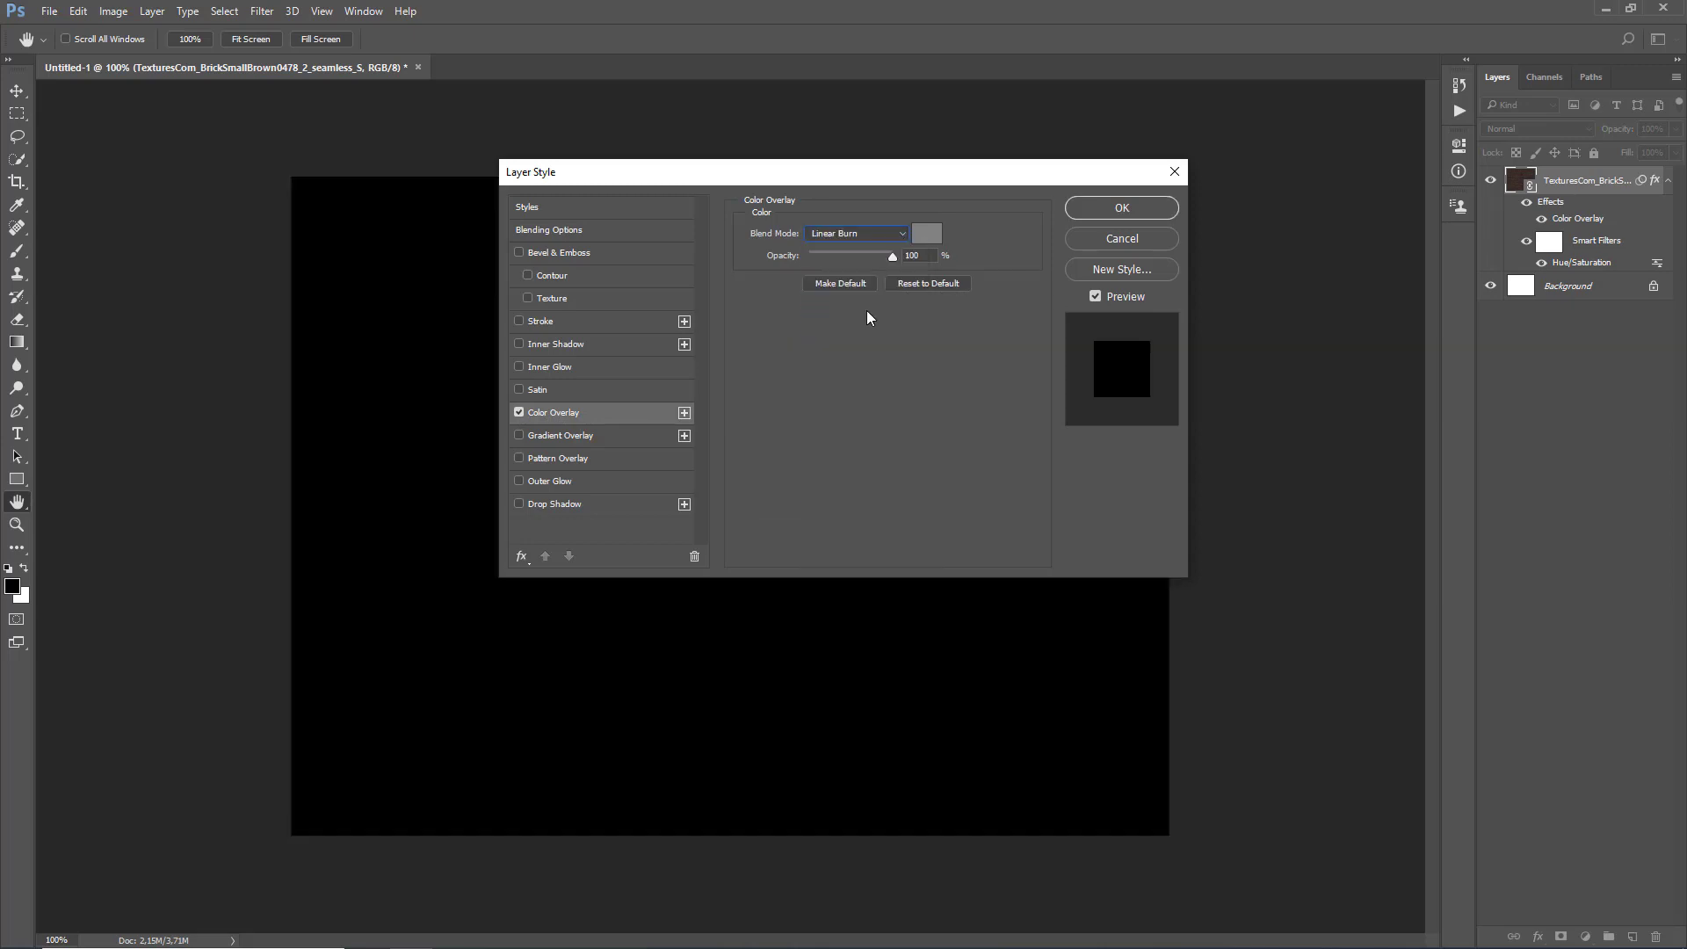
- Set the Color Overlay's color to #e0e0e0 and apply the layer style
{"action": "left_click", "coordinate": [932, 229]}
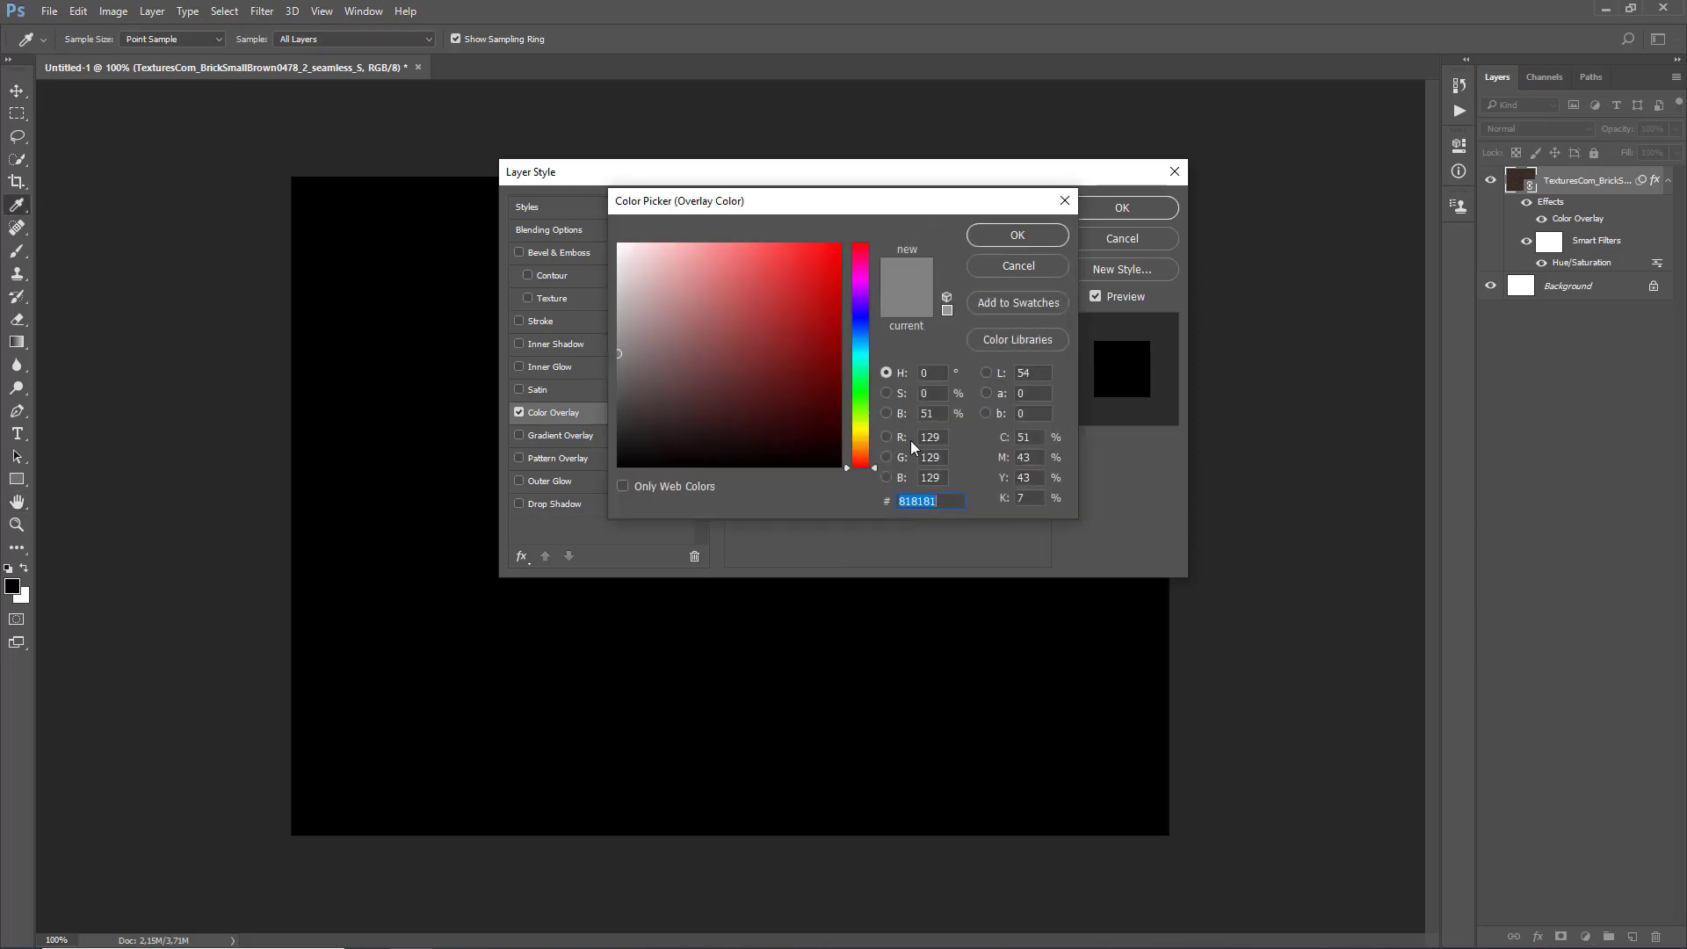
{"action": "key", "text": "BackSpace"}
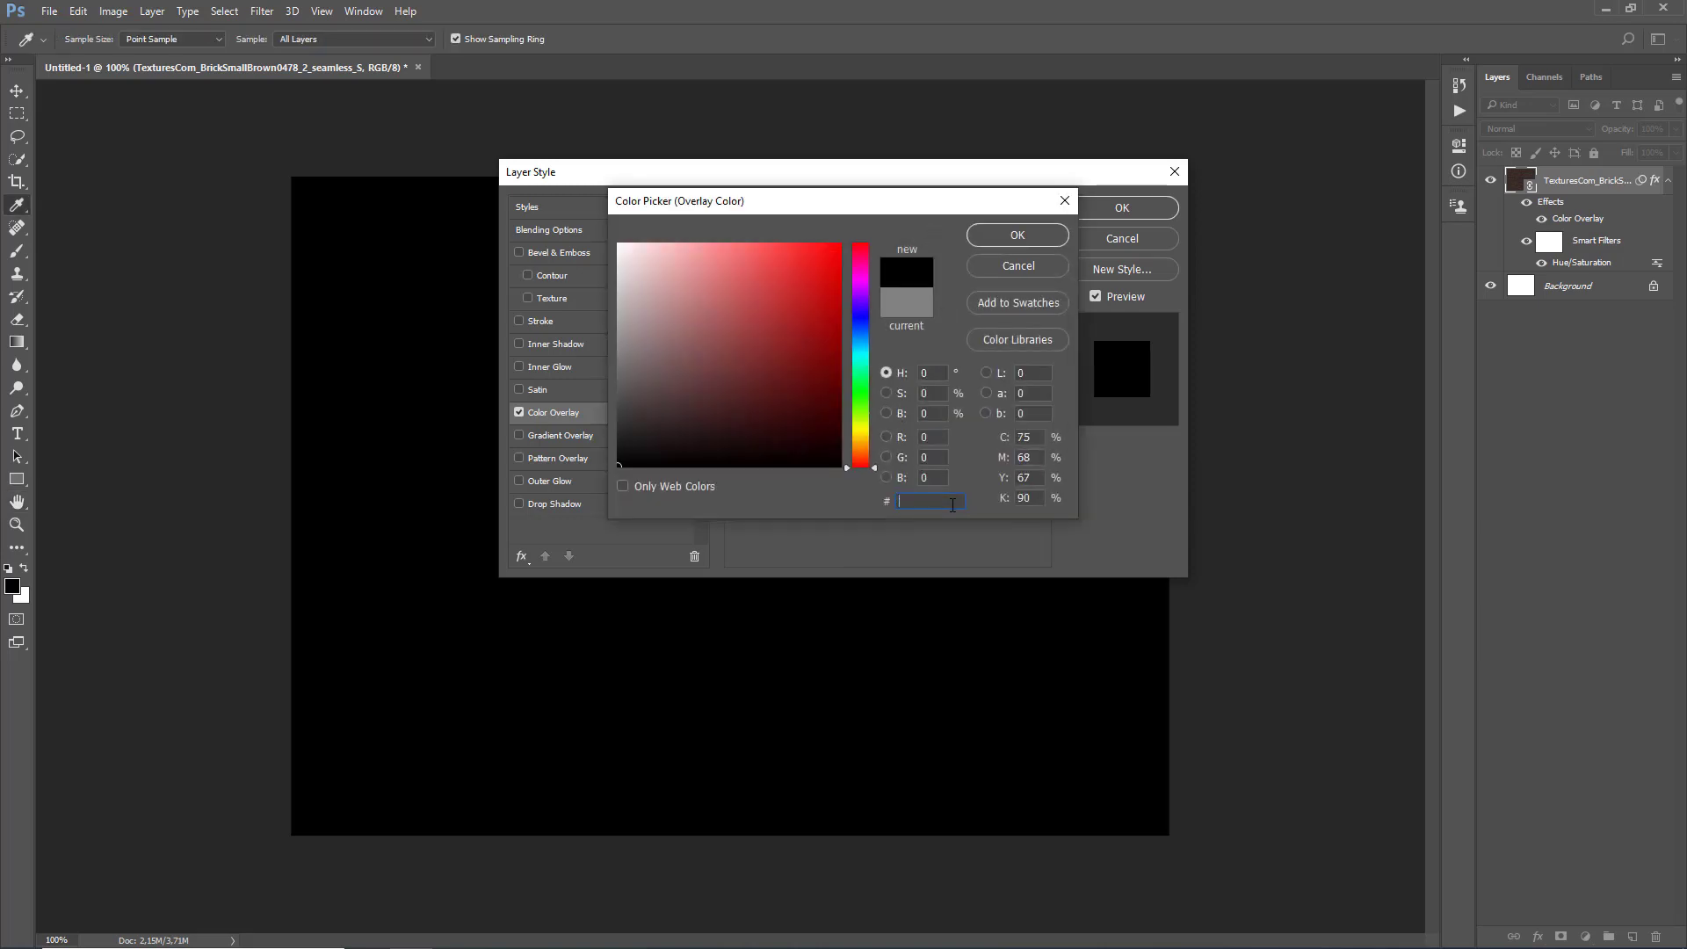
{"action": "type", "text": "#e0e0e0"}
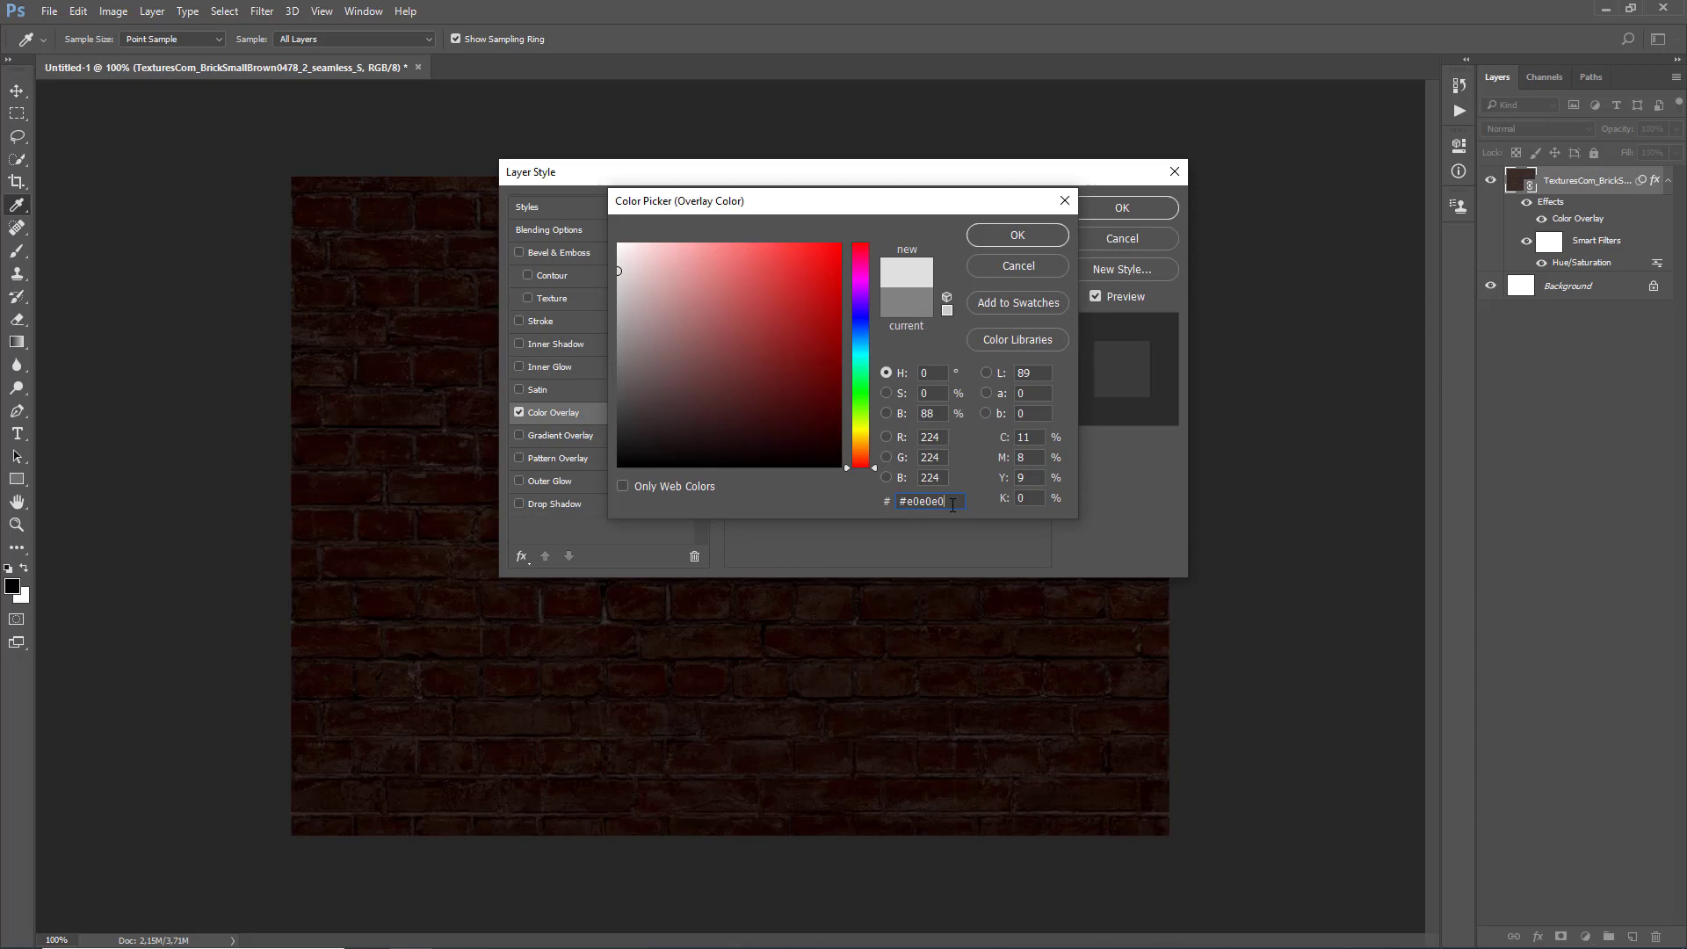
{"action": "left_click", "coordinate": [993, 236]}
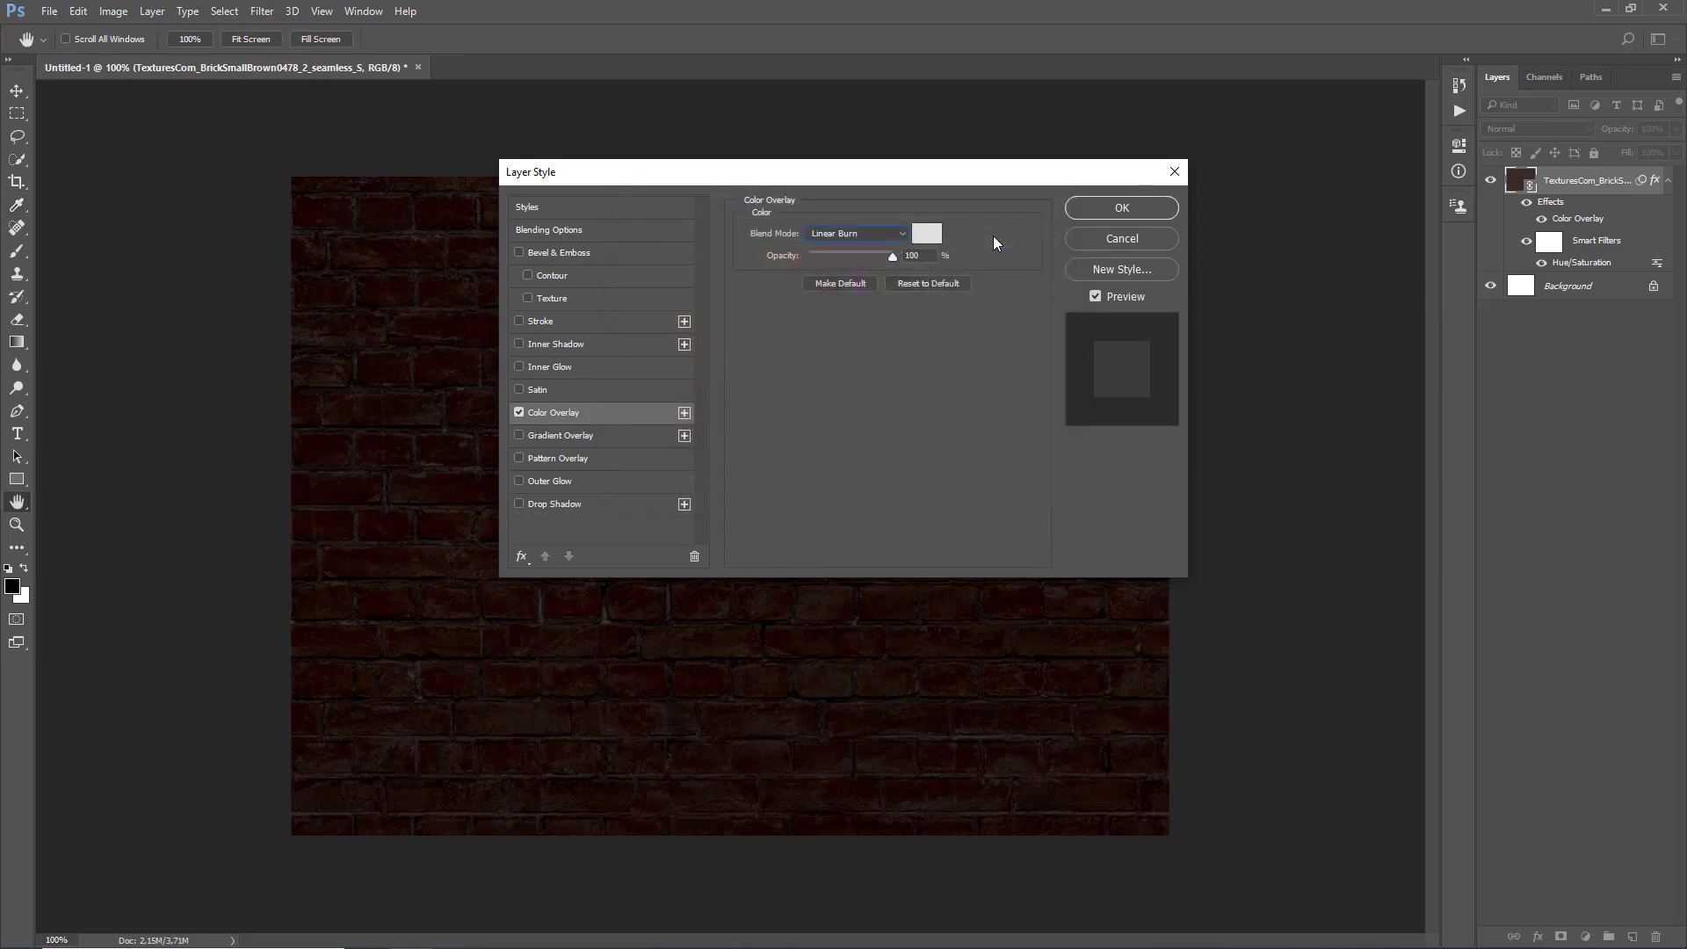
{"action": "left_click", "coordinate": [1099, 205]}
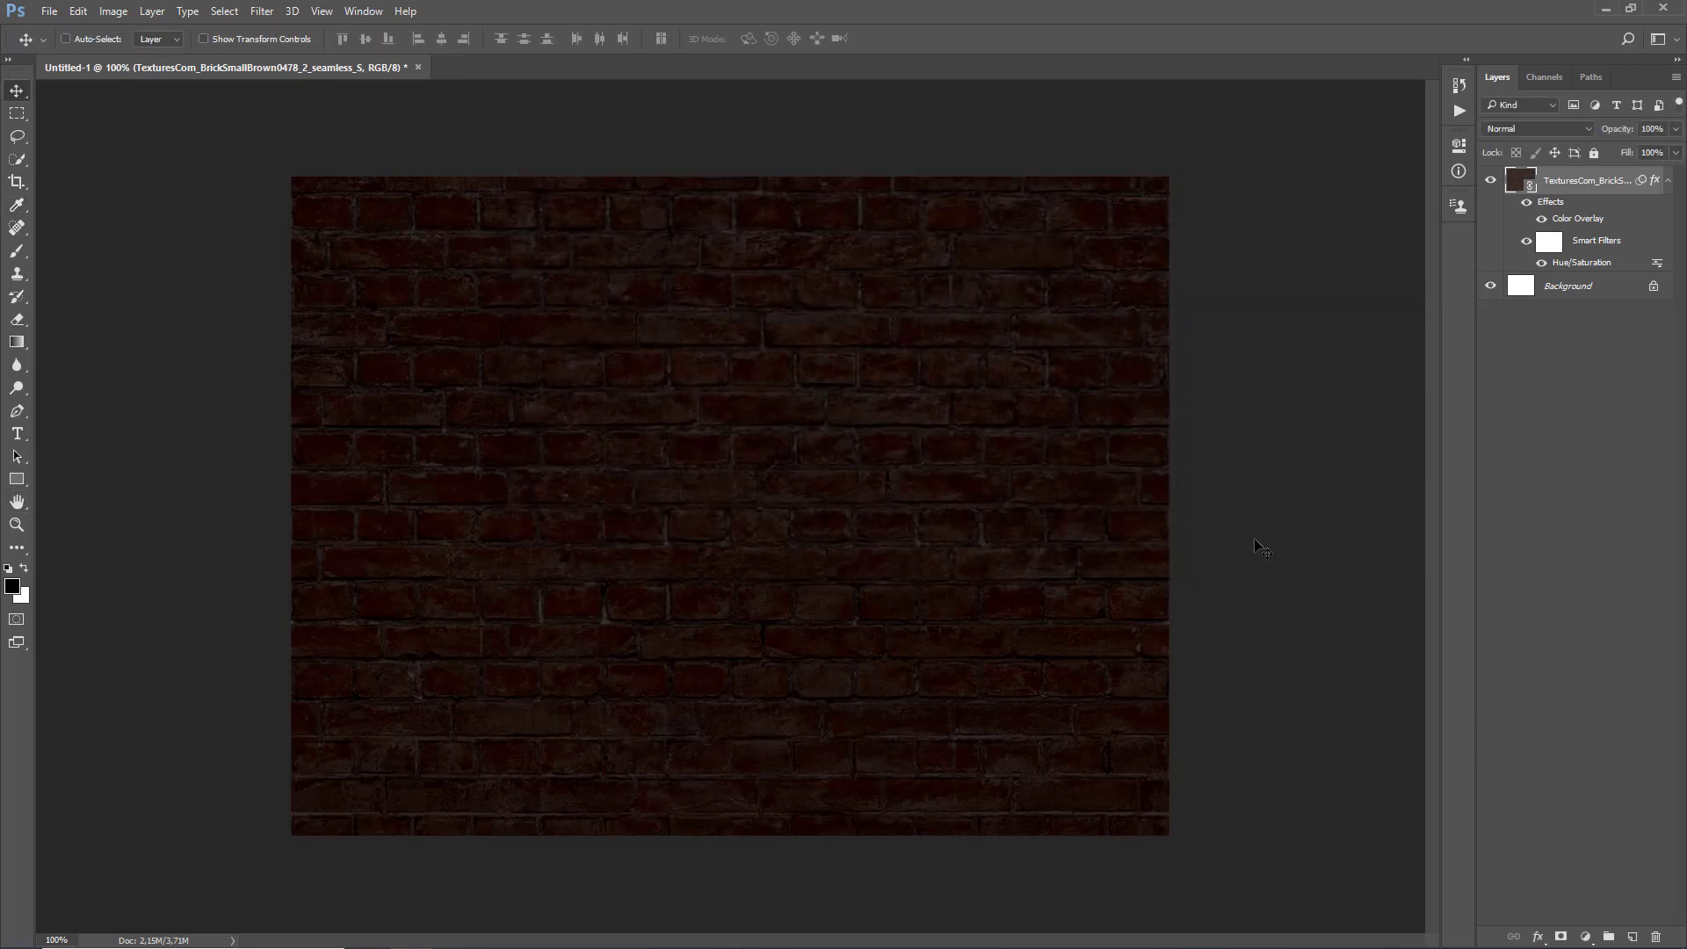
- With no layer selected, set the text font to Burford Base, the size to 450 pt and the tracking to -75
{"action": "left_click", "coordinate": [1530, 631]}
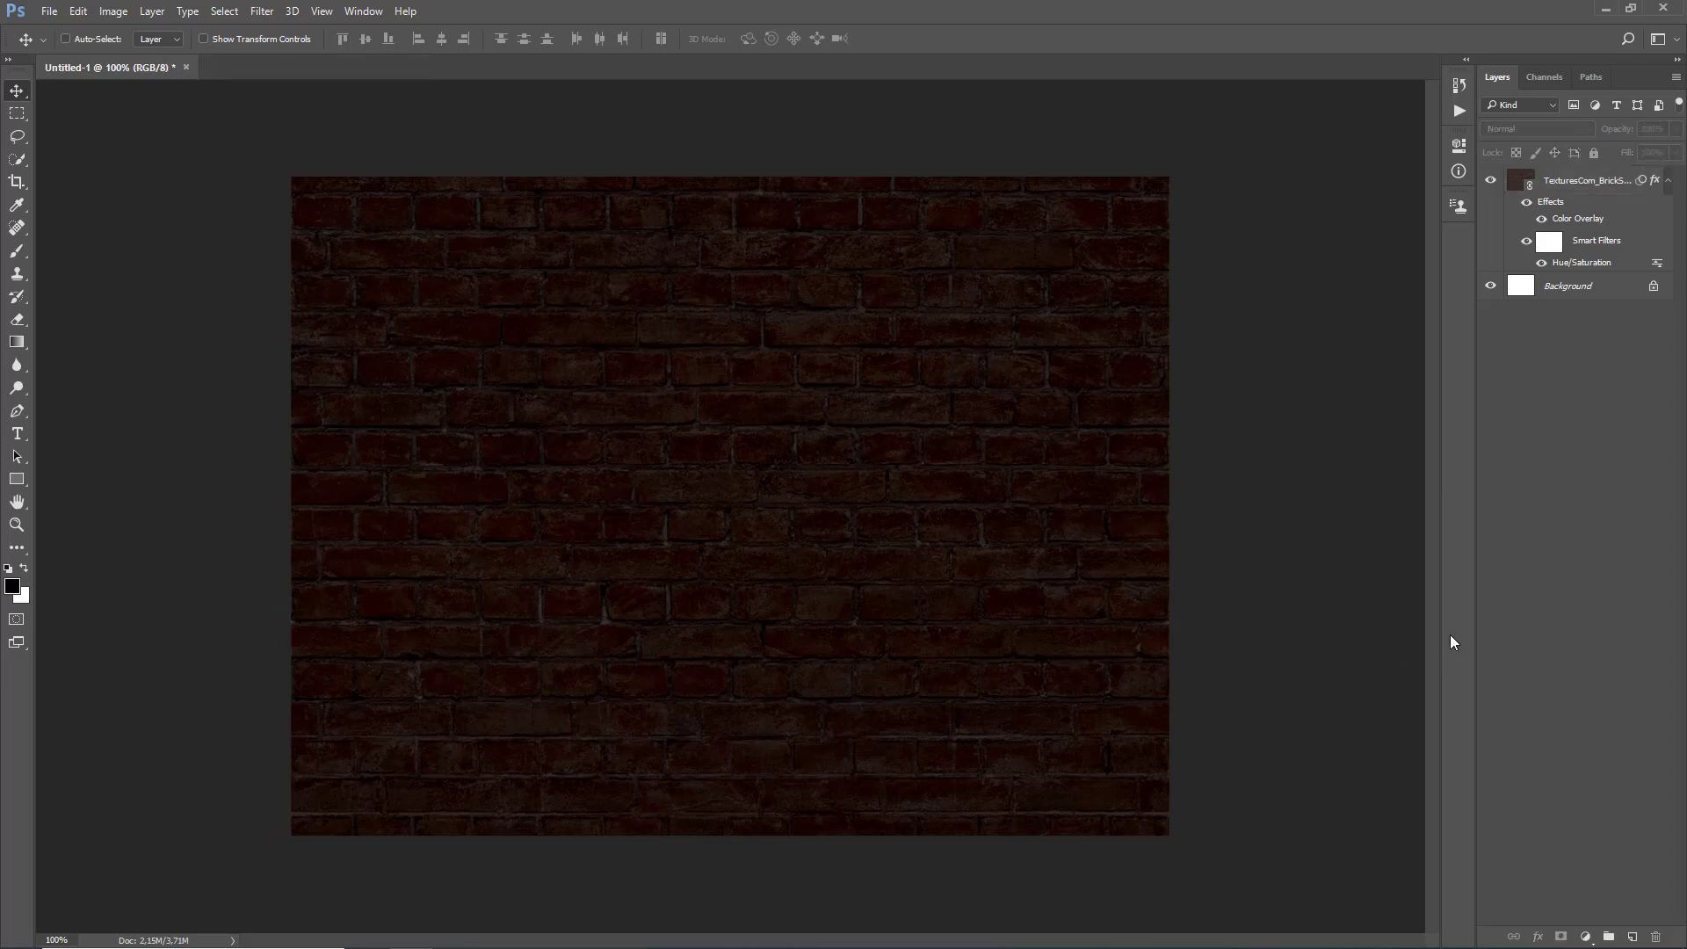
{"action": "left_click", "coordinate": [372, 12]}
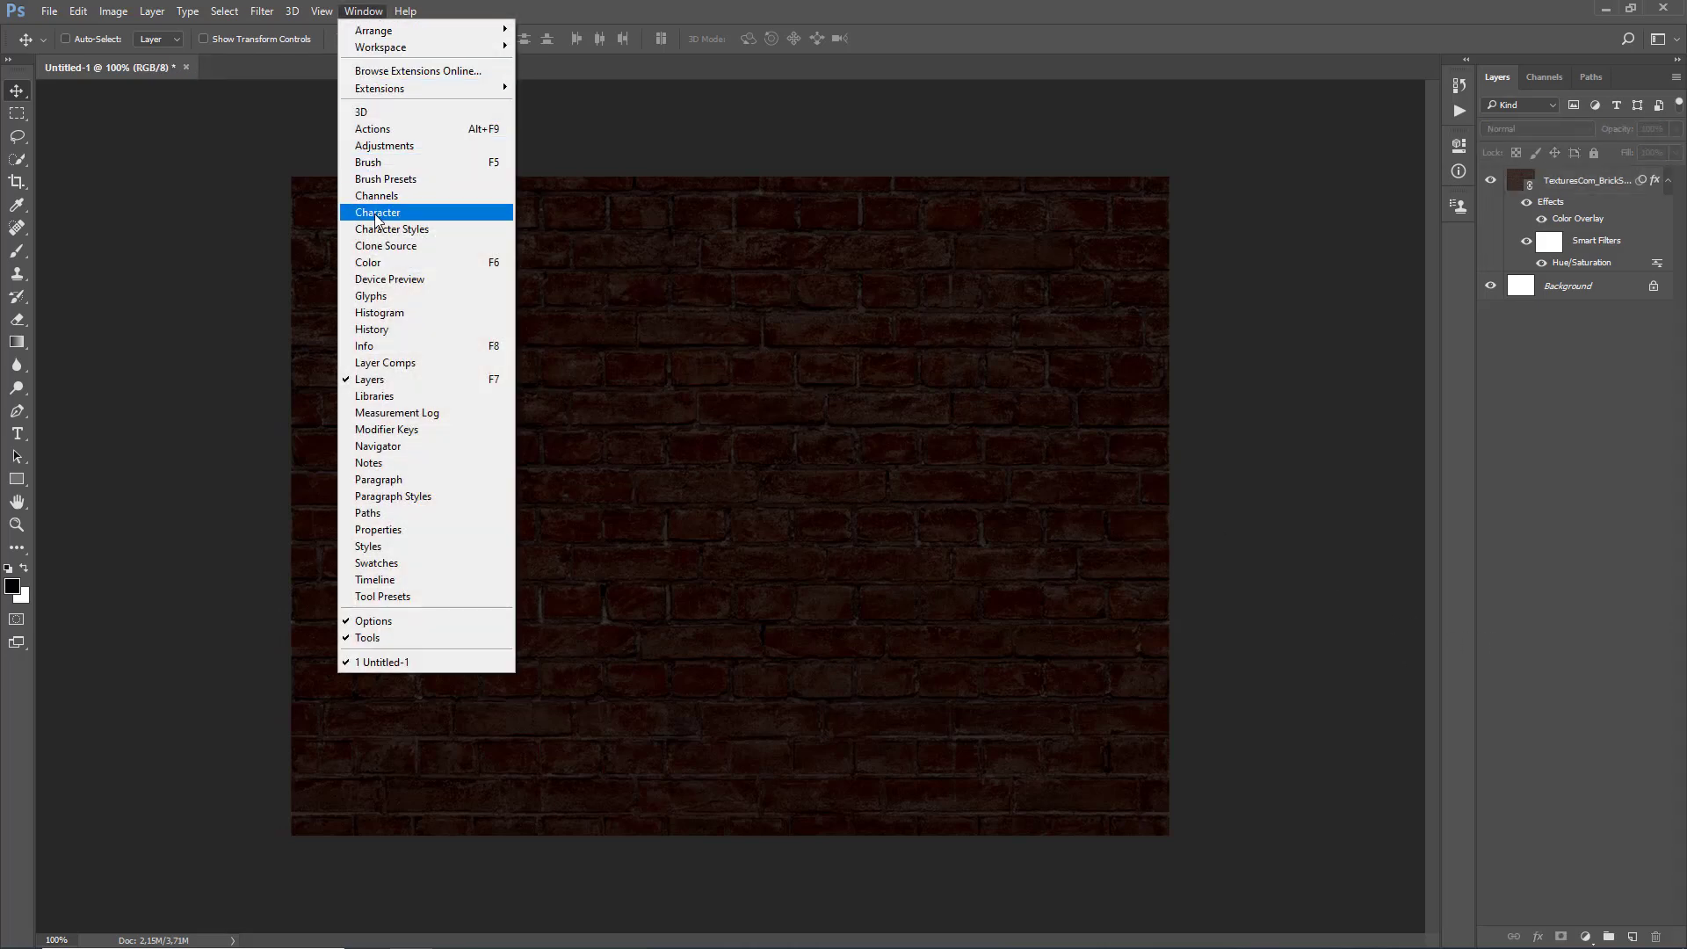
{"action": "left_click", "coordinate": [414, 212]}
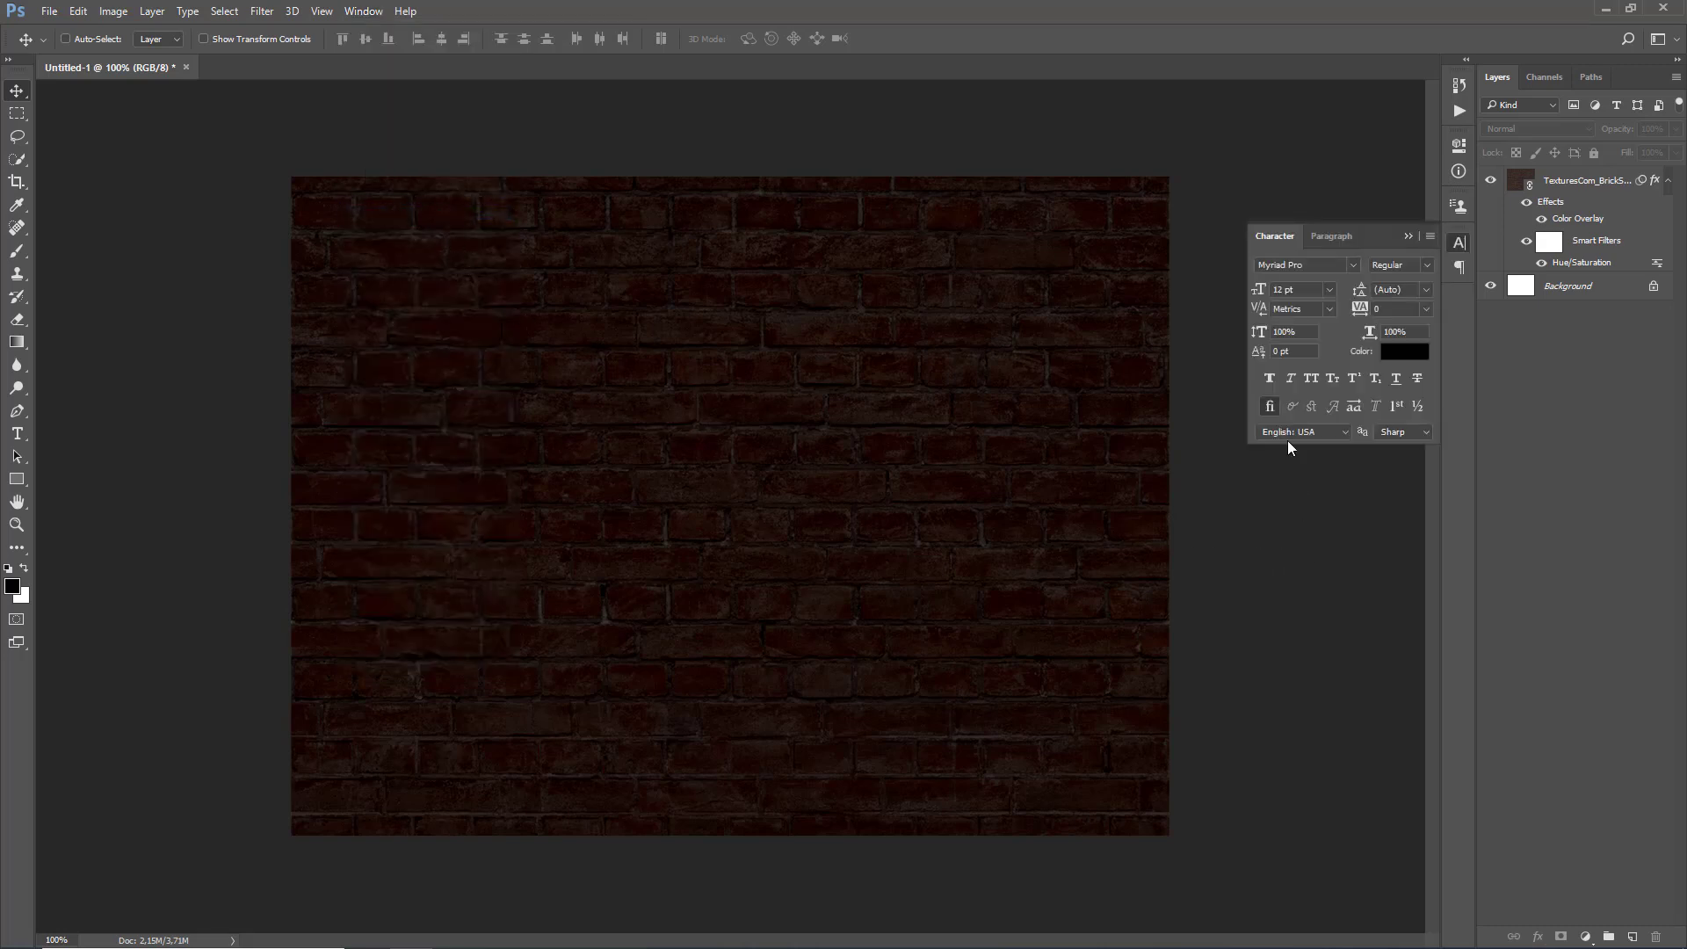
{"action": "left_click", "coordinate": [1314, 268]}
{"action": "type", "text": "bu"}
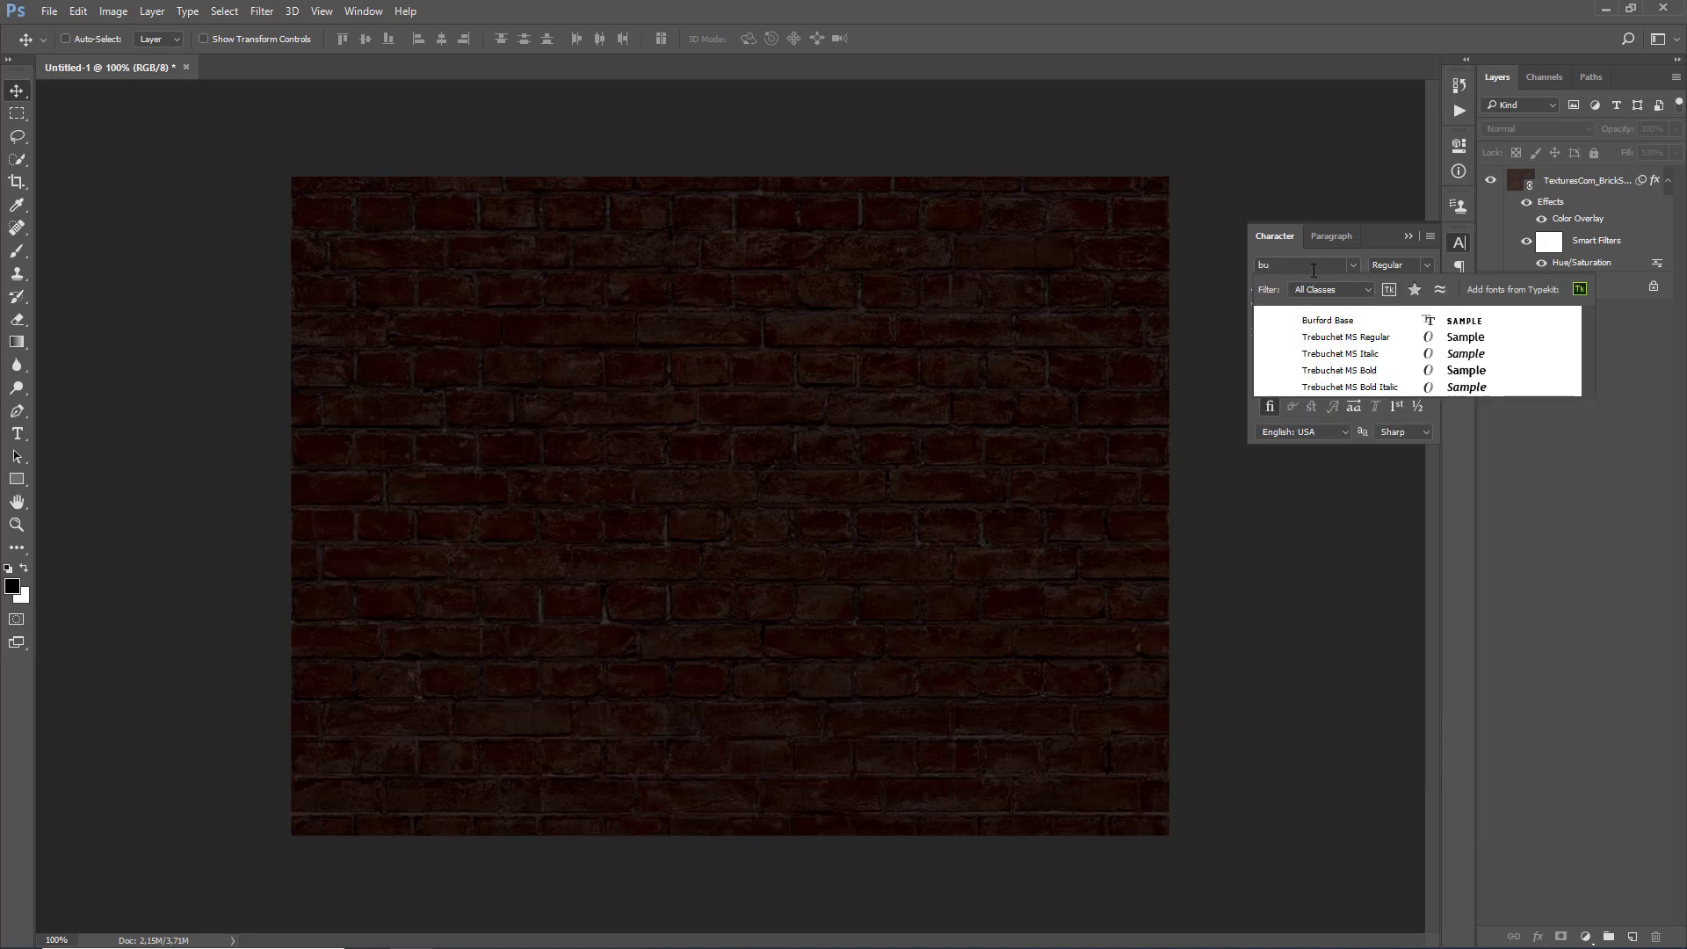
{"action": "left_click", "coordinate": [1357, 322]}
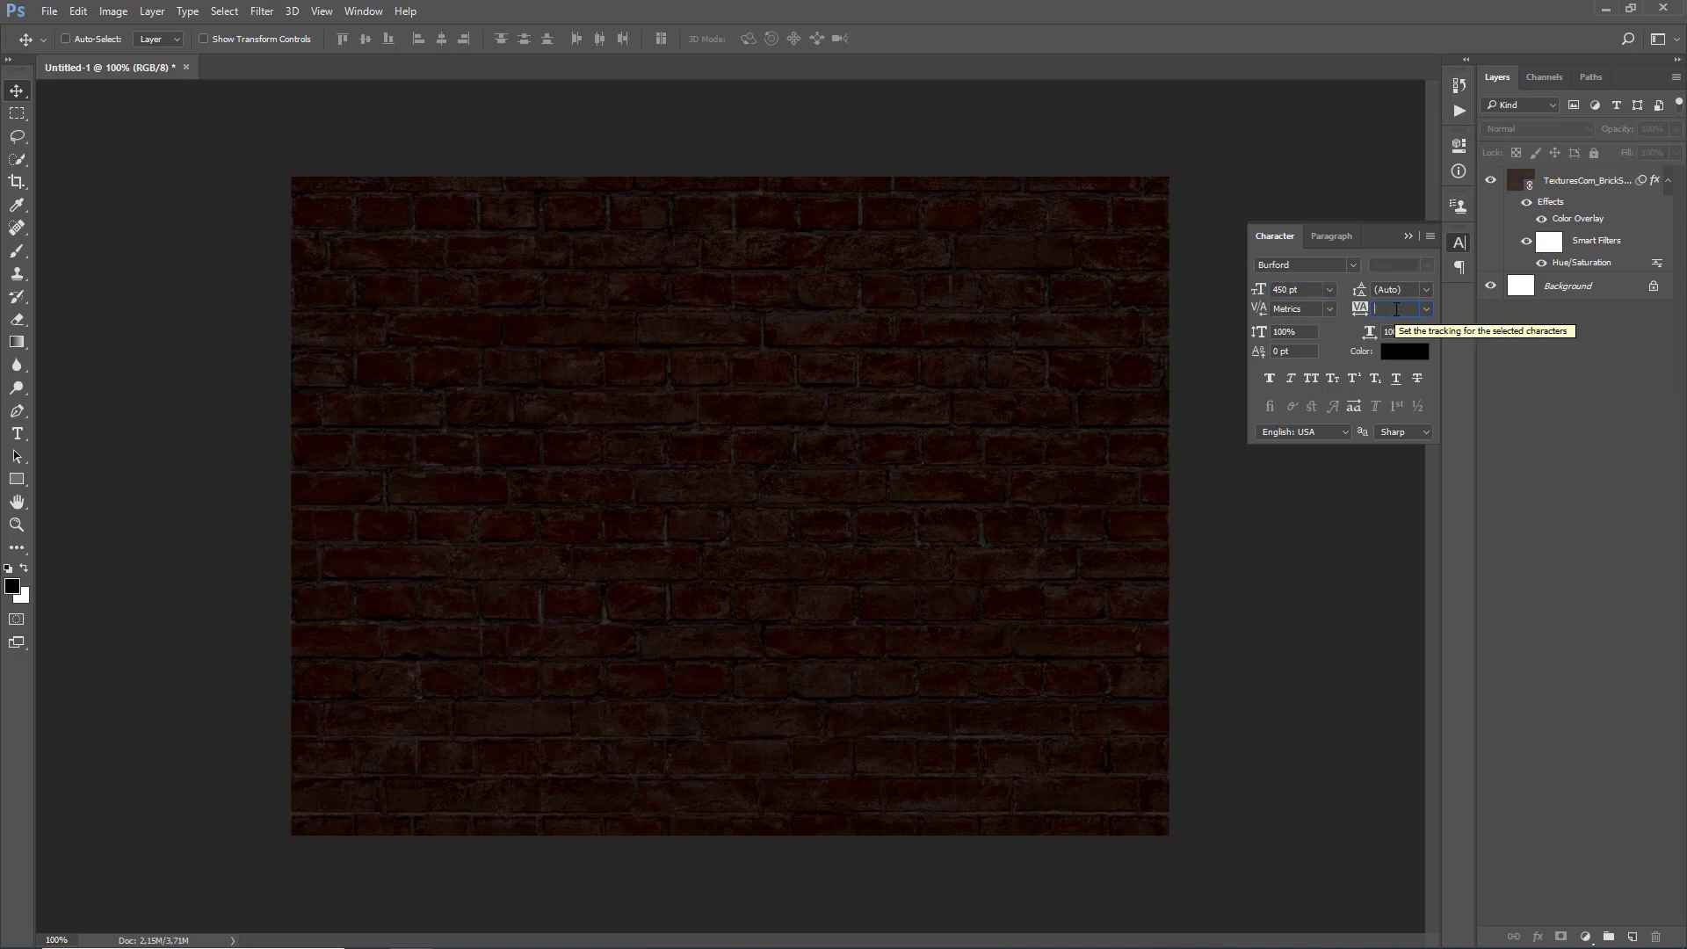
{"action": "type", "text": "-75"}
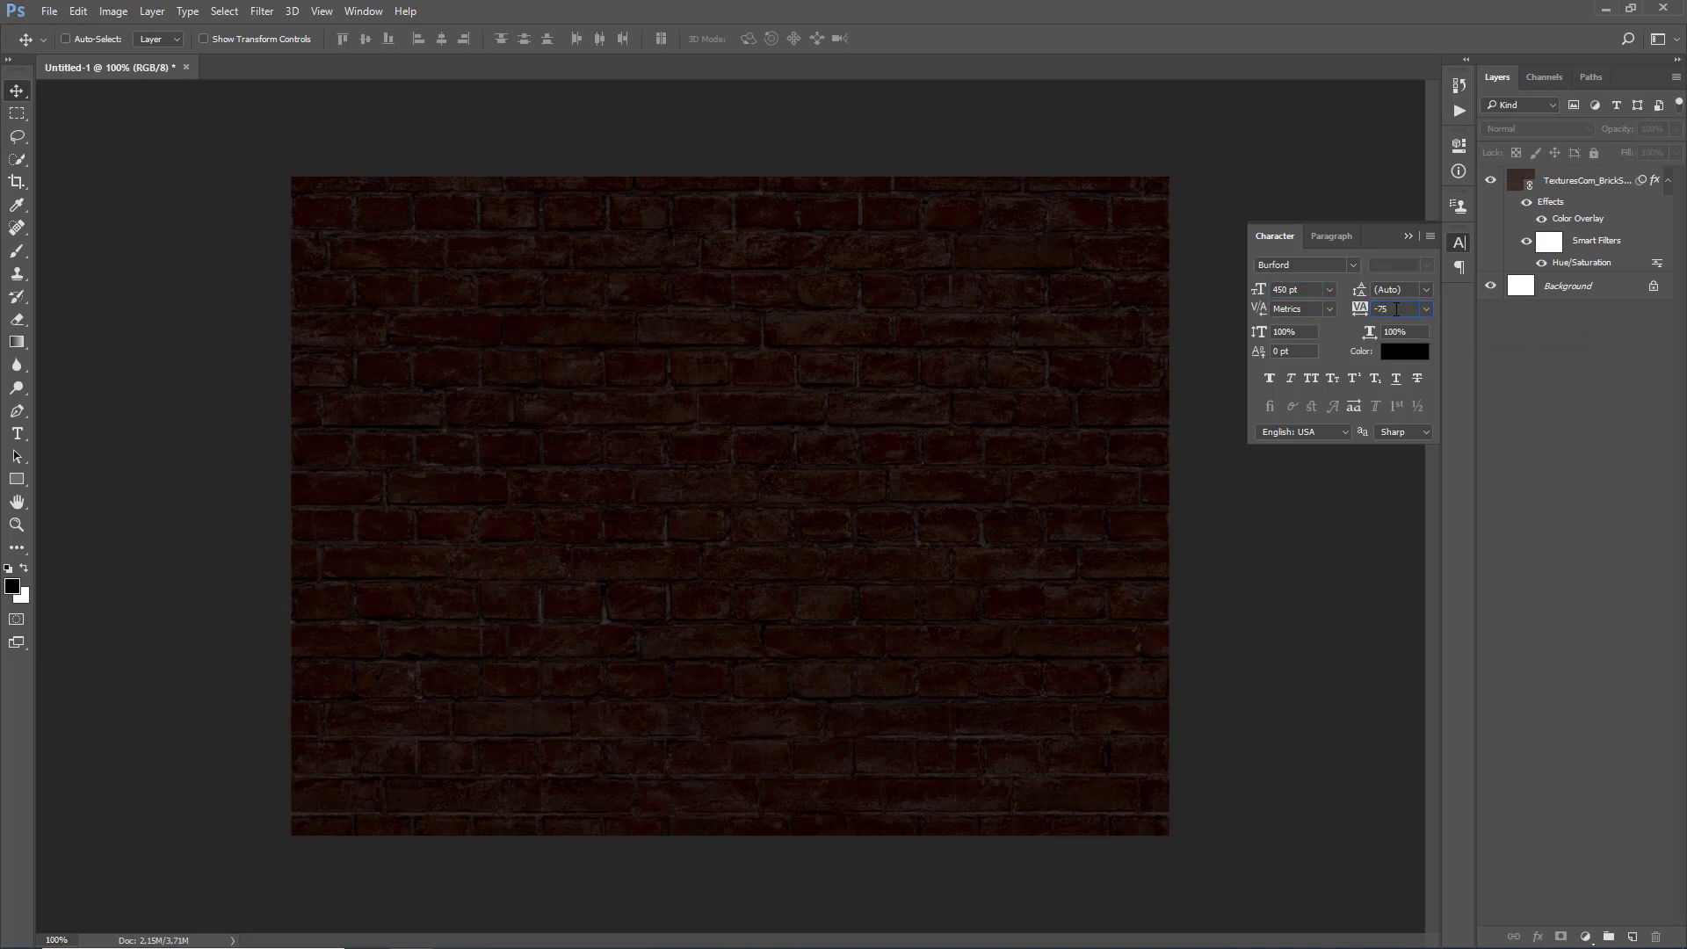
- Set the text color to white (ffffff) and turn on All Caps for the characters
{"action": "left_click", "coordinate": [1389, 358]}
{"action": "left_click", "coordinate": [697, 258]}
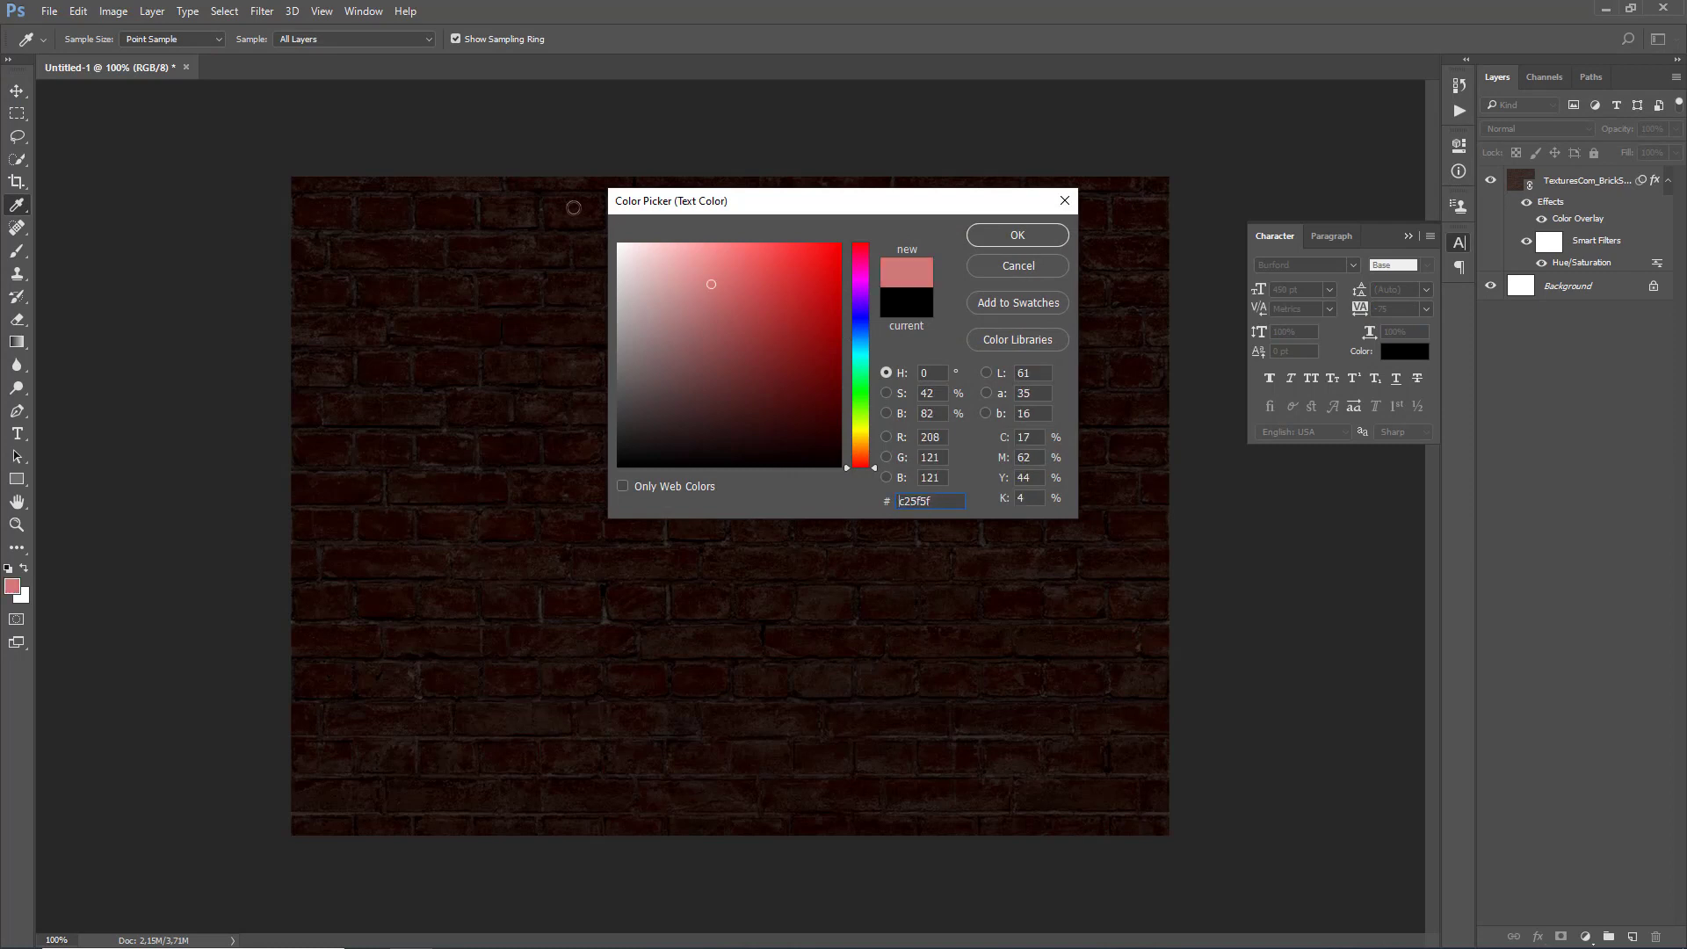
{"action": "type", "text": "ffffff"}
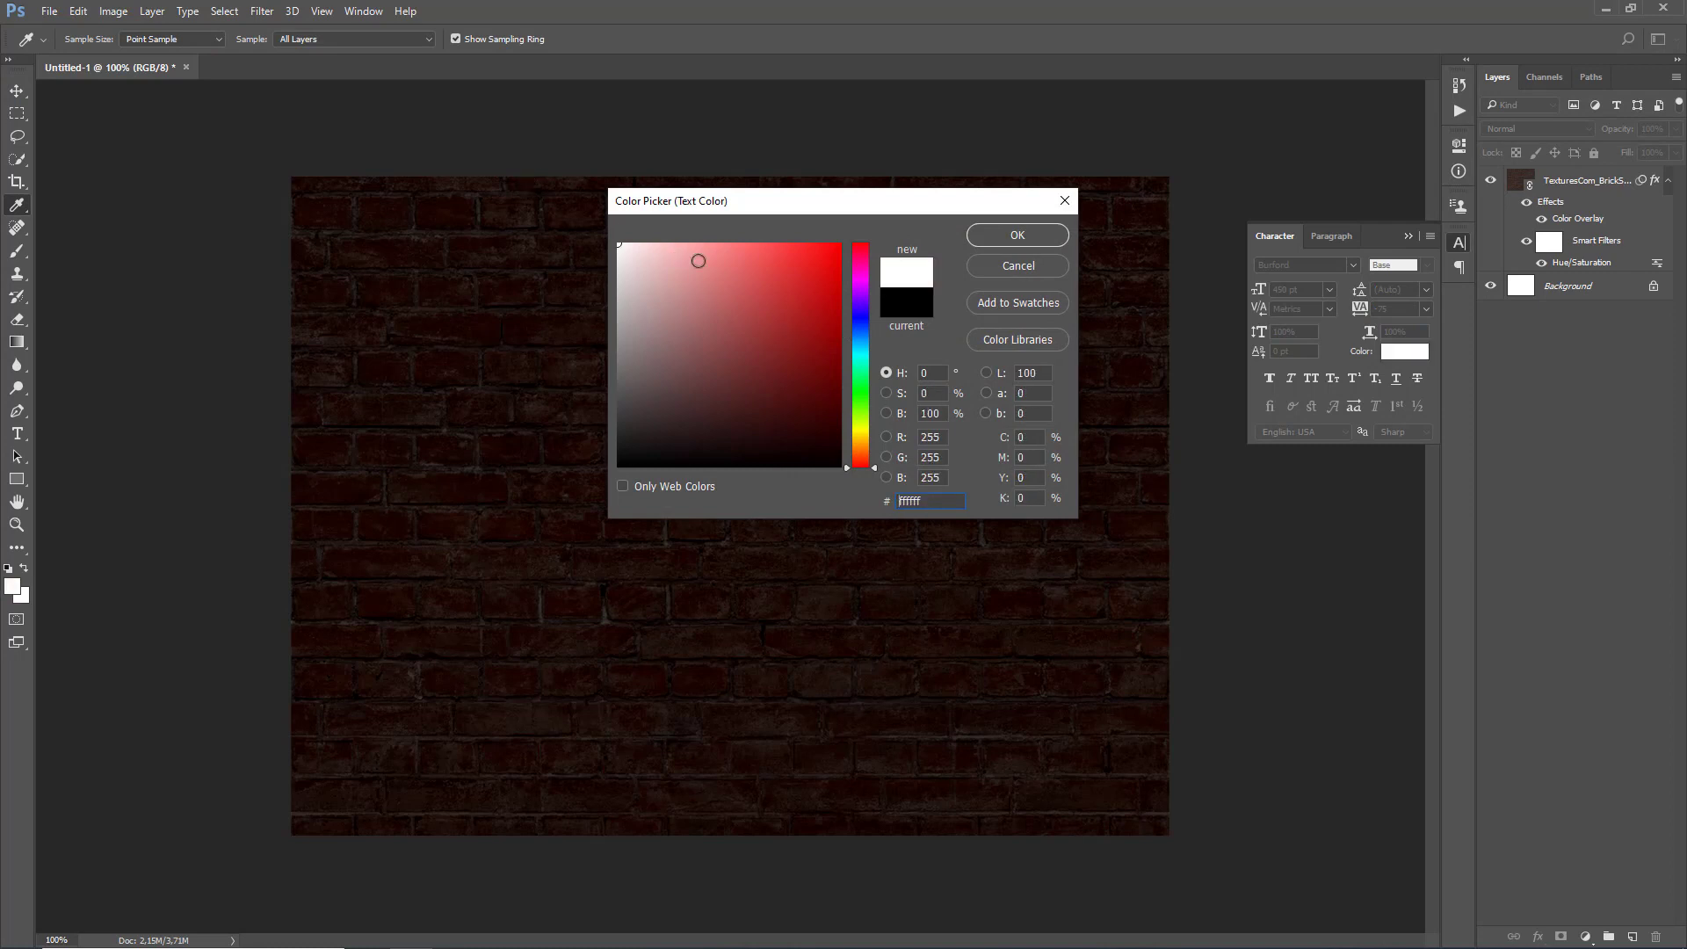
{"action": "left_click", "coordinate": [1016, 236]}
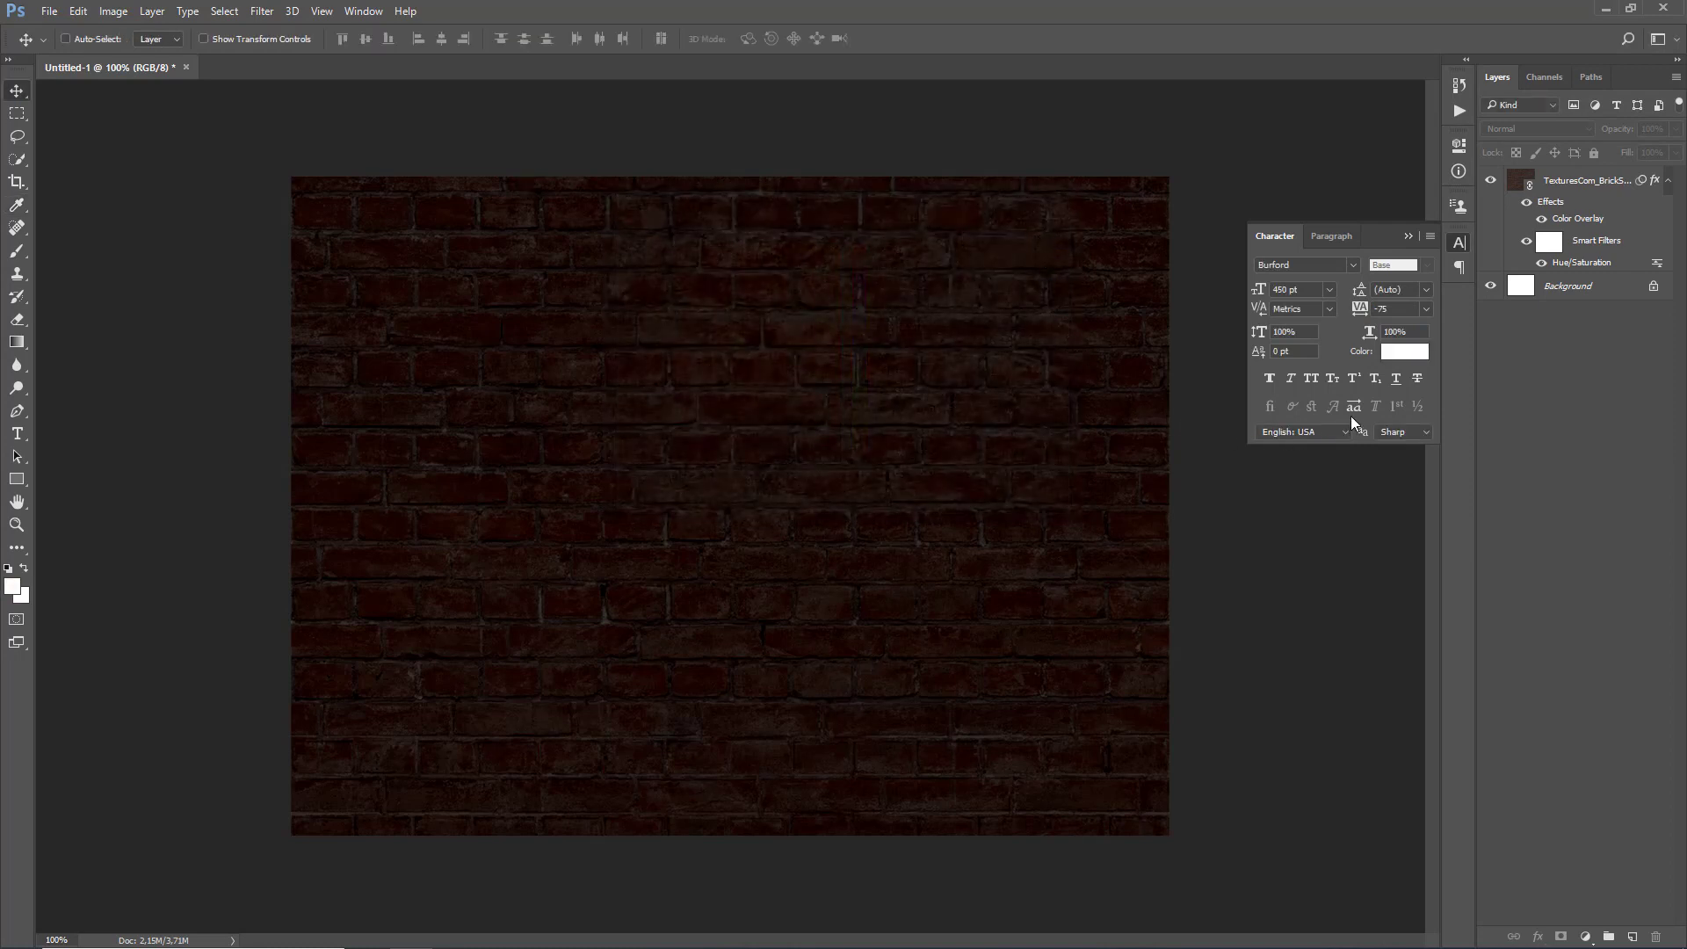
{"action": "left_click", "coordinate": [1311, 377]}
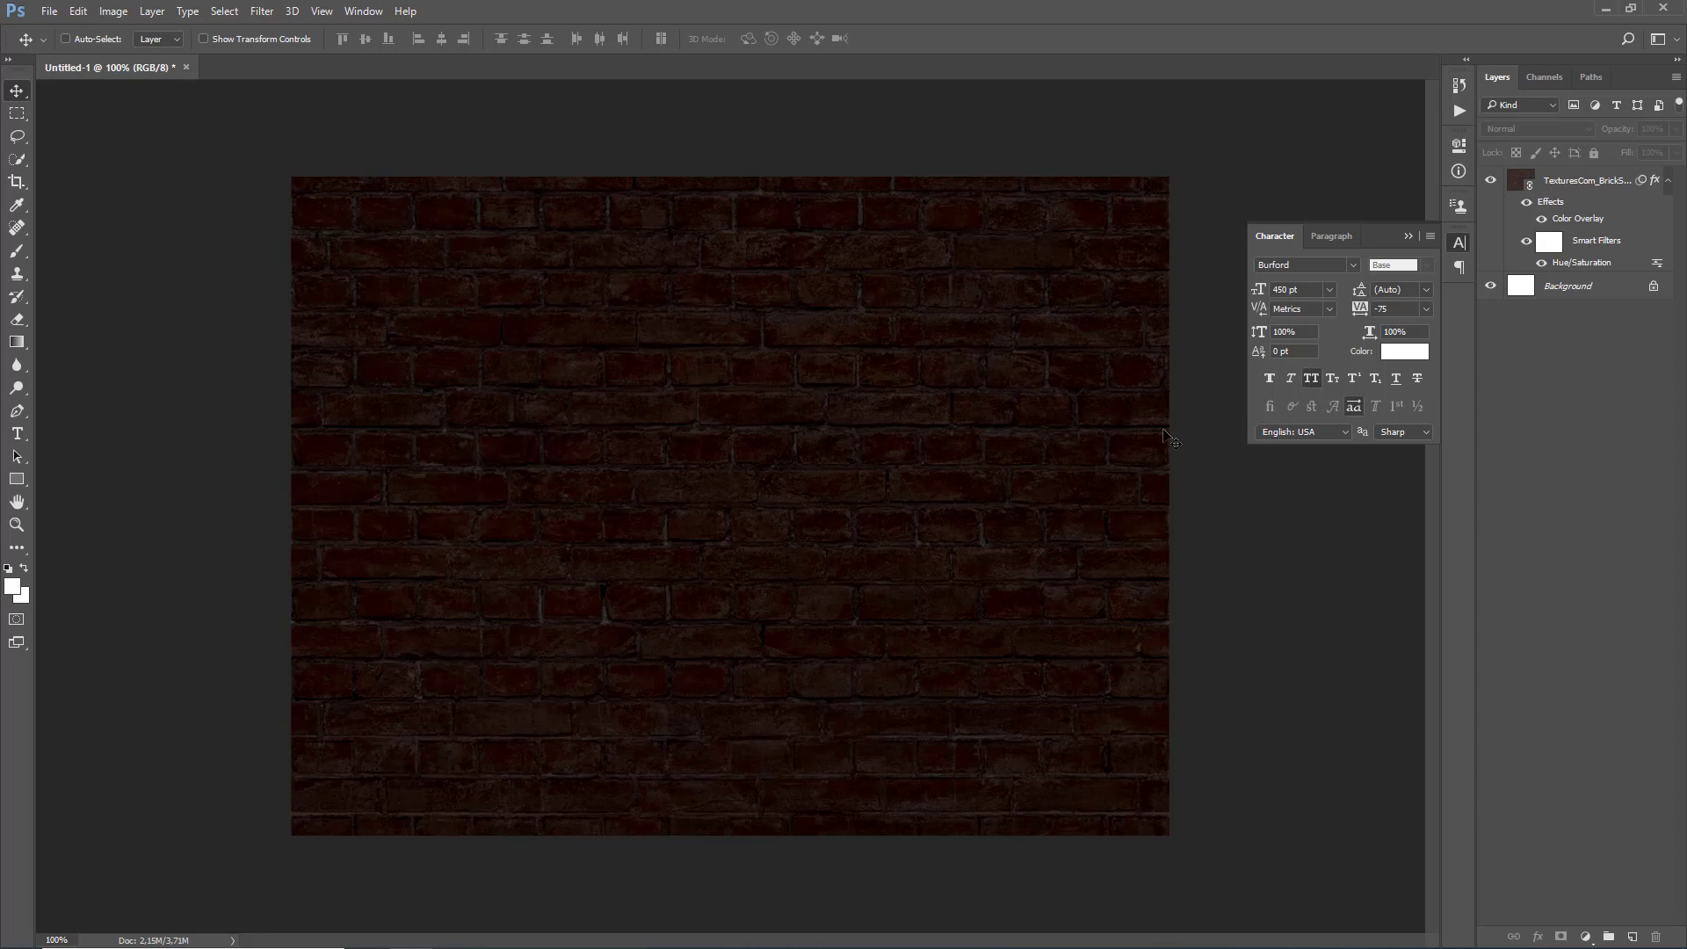
- Add a text layer reading SHINE on the brick wall and commit the text
{"action": "left_click", "coordinate": [17, 433]}
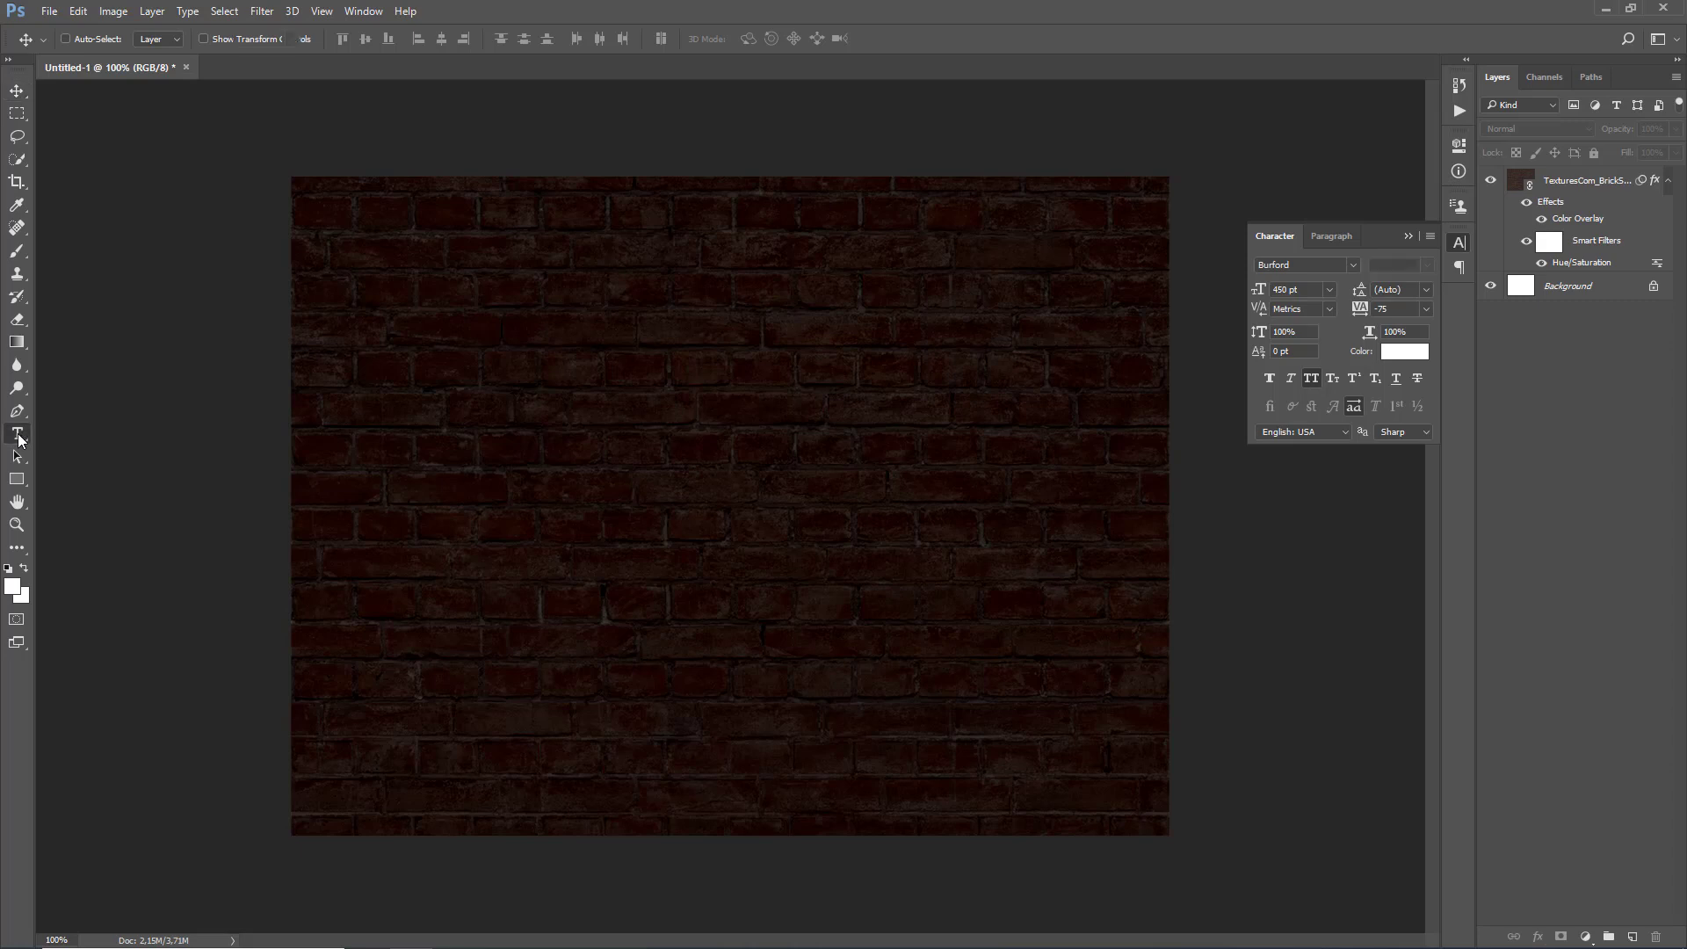
{"action": "left_click", "coordinate": [361, 588]}
{"action": "type", "text": "SHINE"}
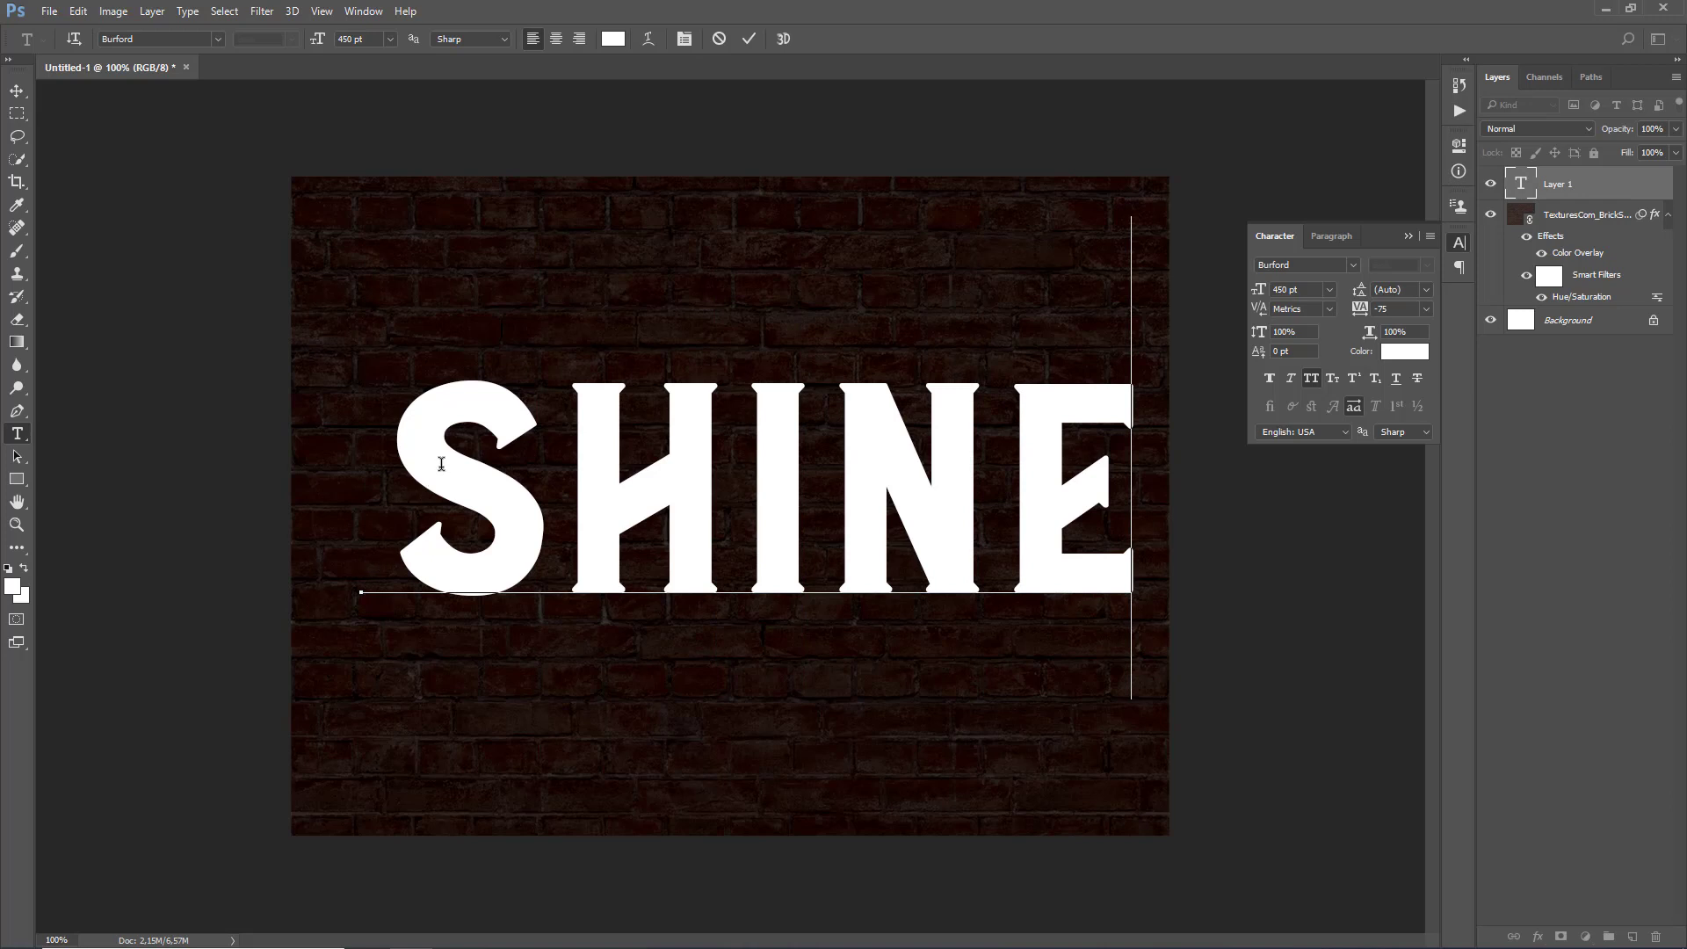
{"action": "left_click", "coordinate": [750, 39]}
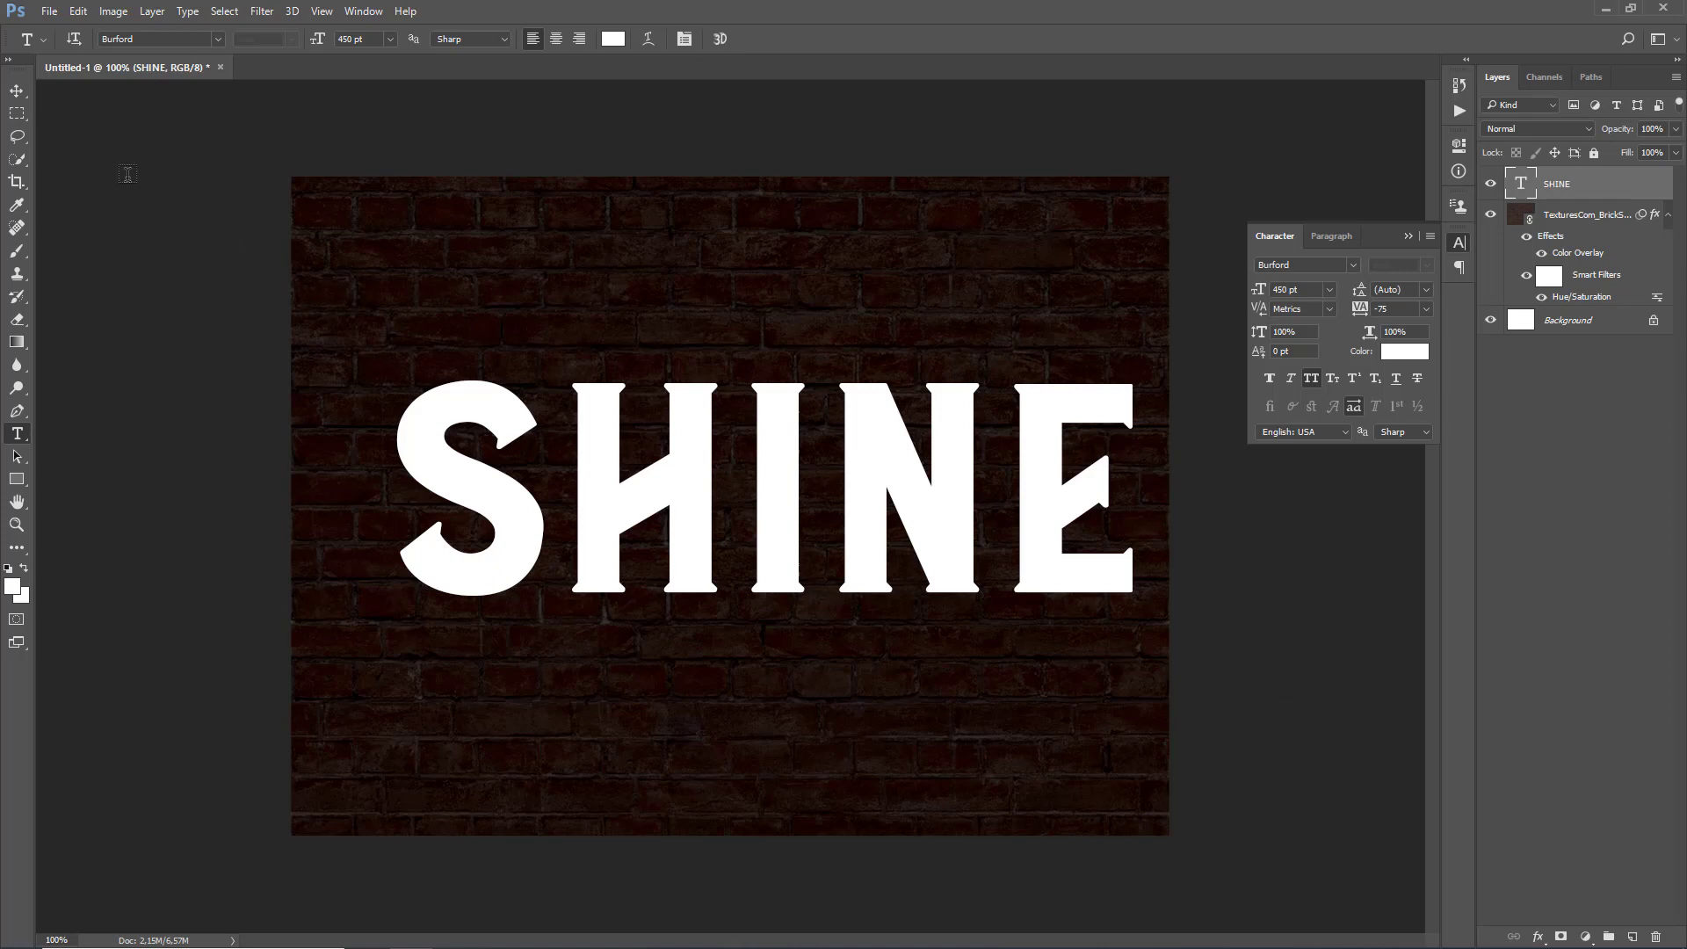
- Center the SHINE text vertically and horizontally on the canvas, clear the selection and collapse the character settings
{"action": "left_click", "coordinate": [17, 91]}
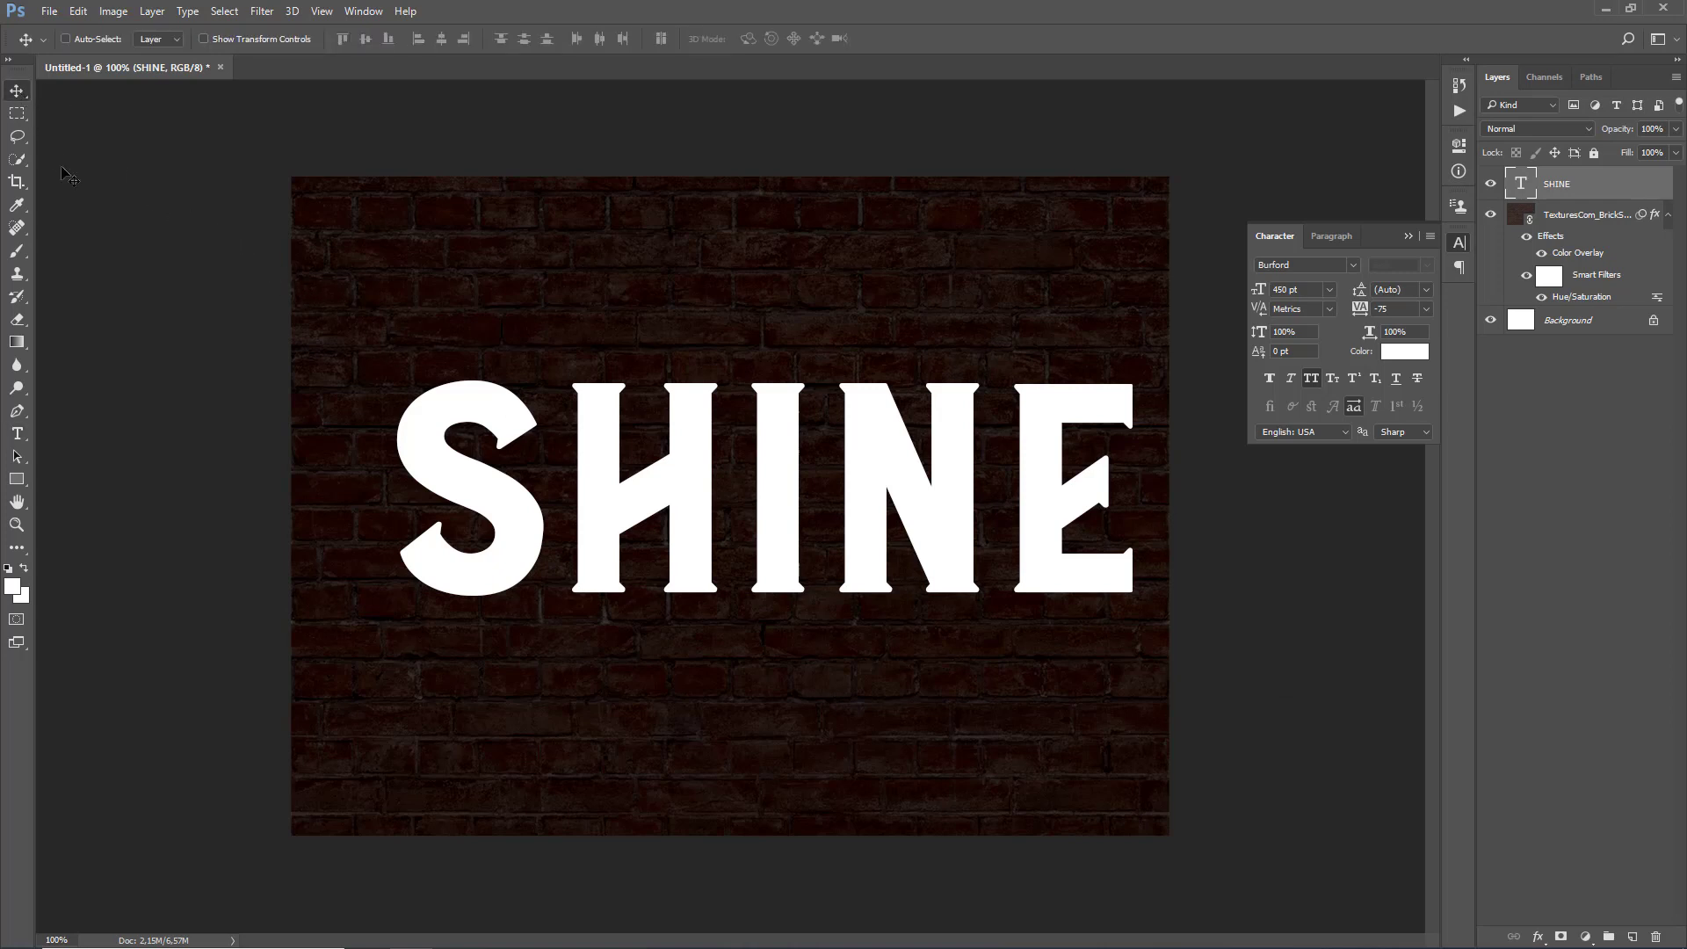
{"action": "key", "text": "ctrl+a"}
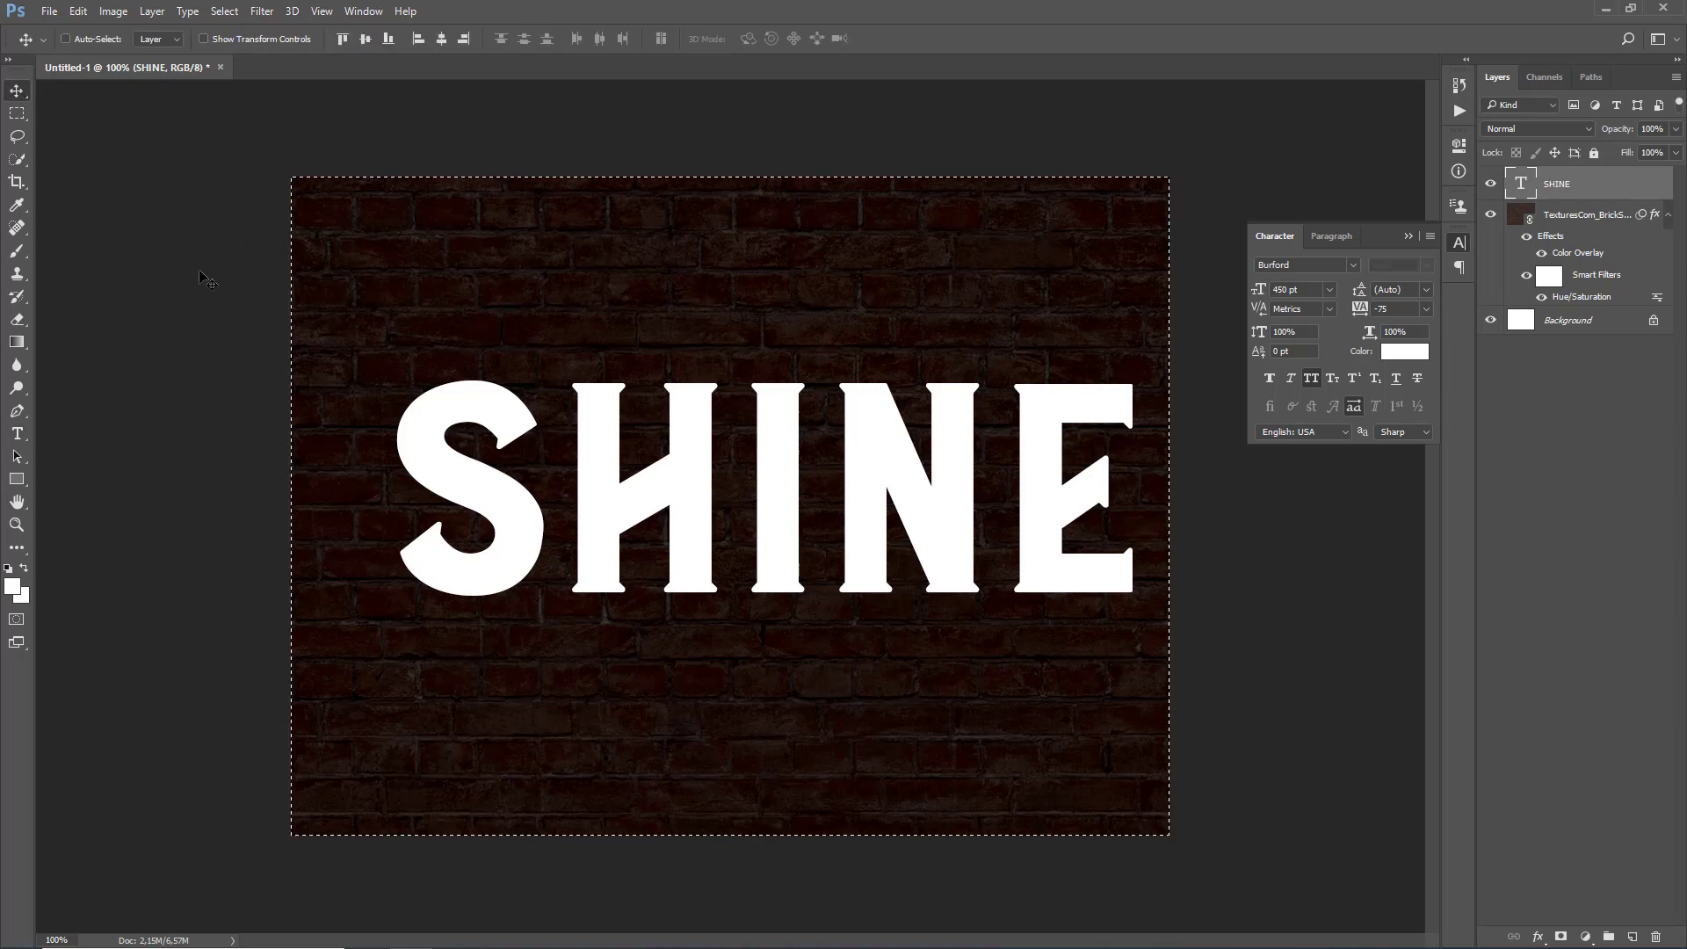
{"action": "left_click", "coordinate": [365, 40]}
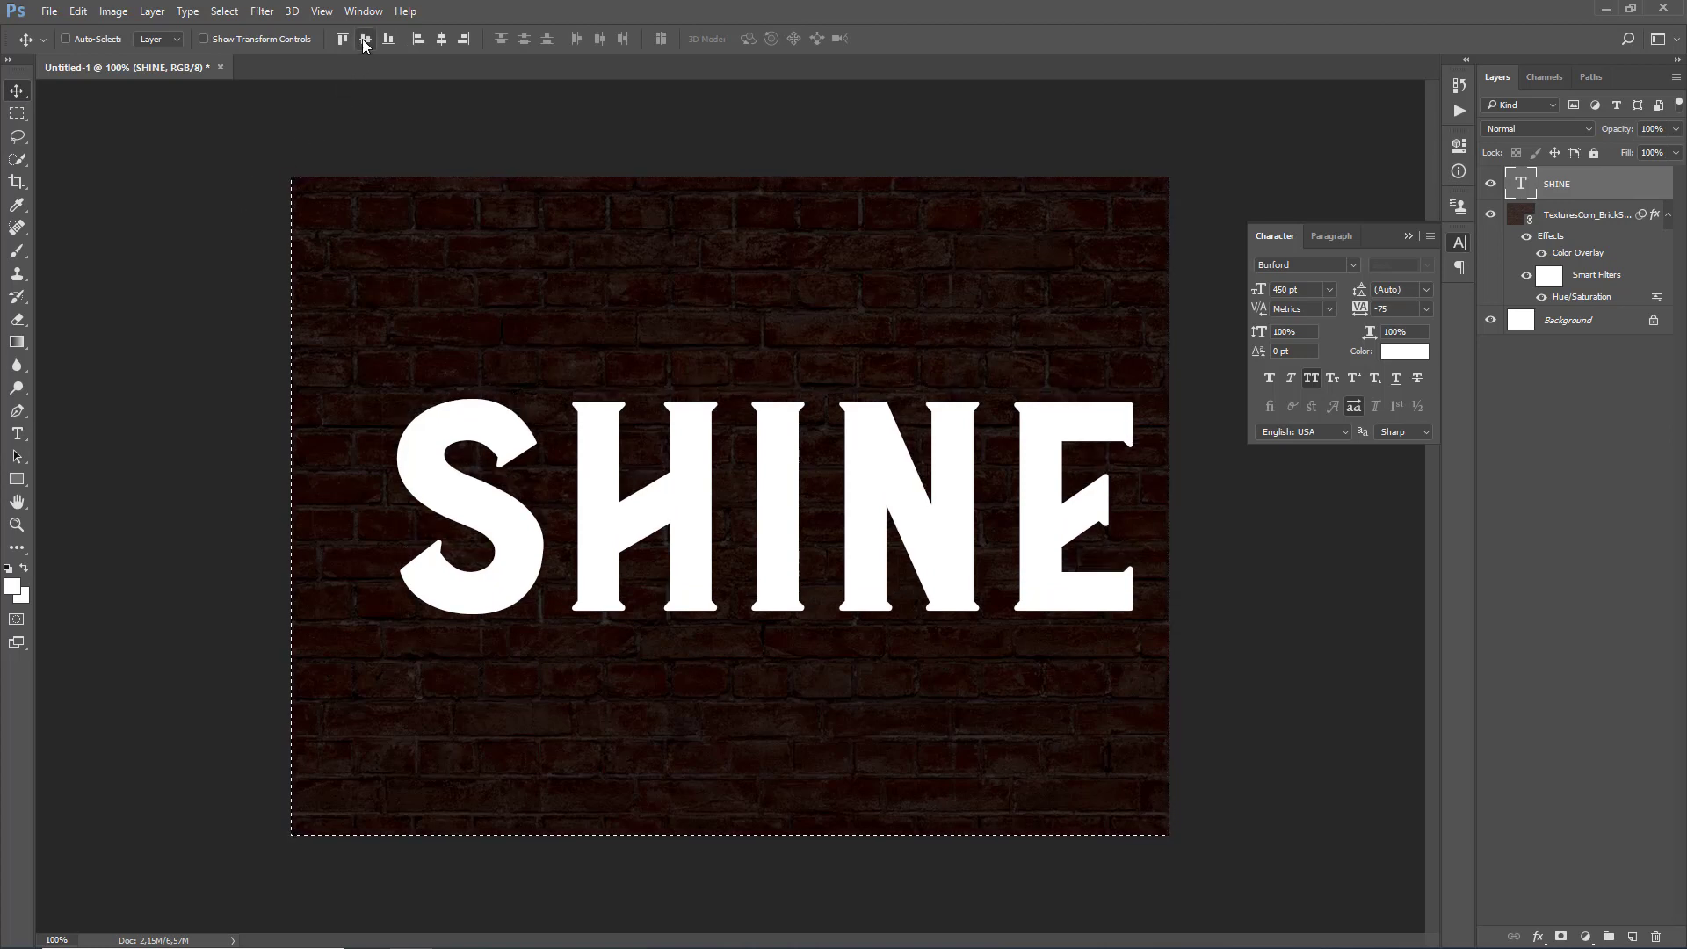
{"action": "left_click", "coordinate": [441, 41]}
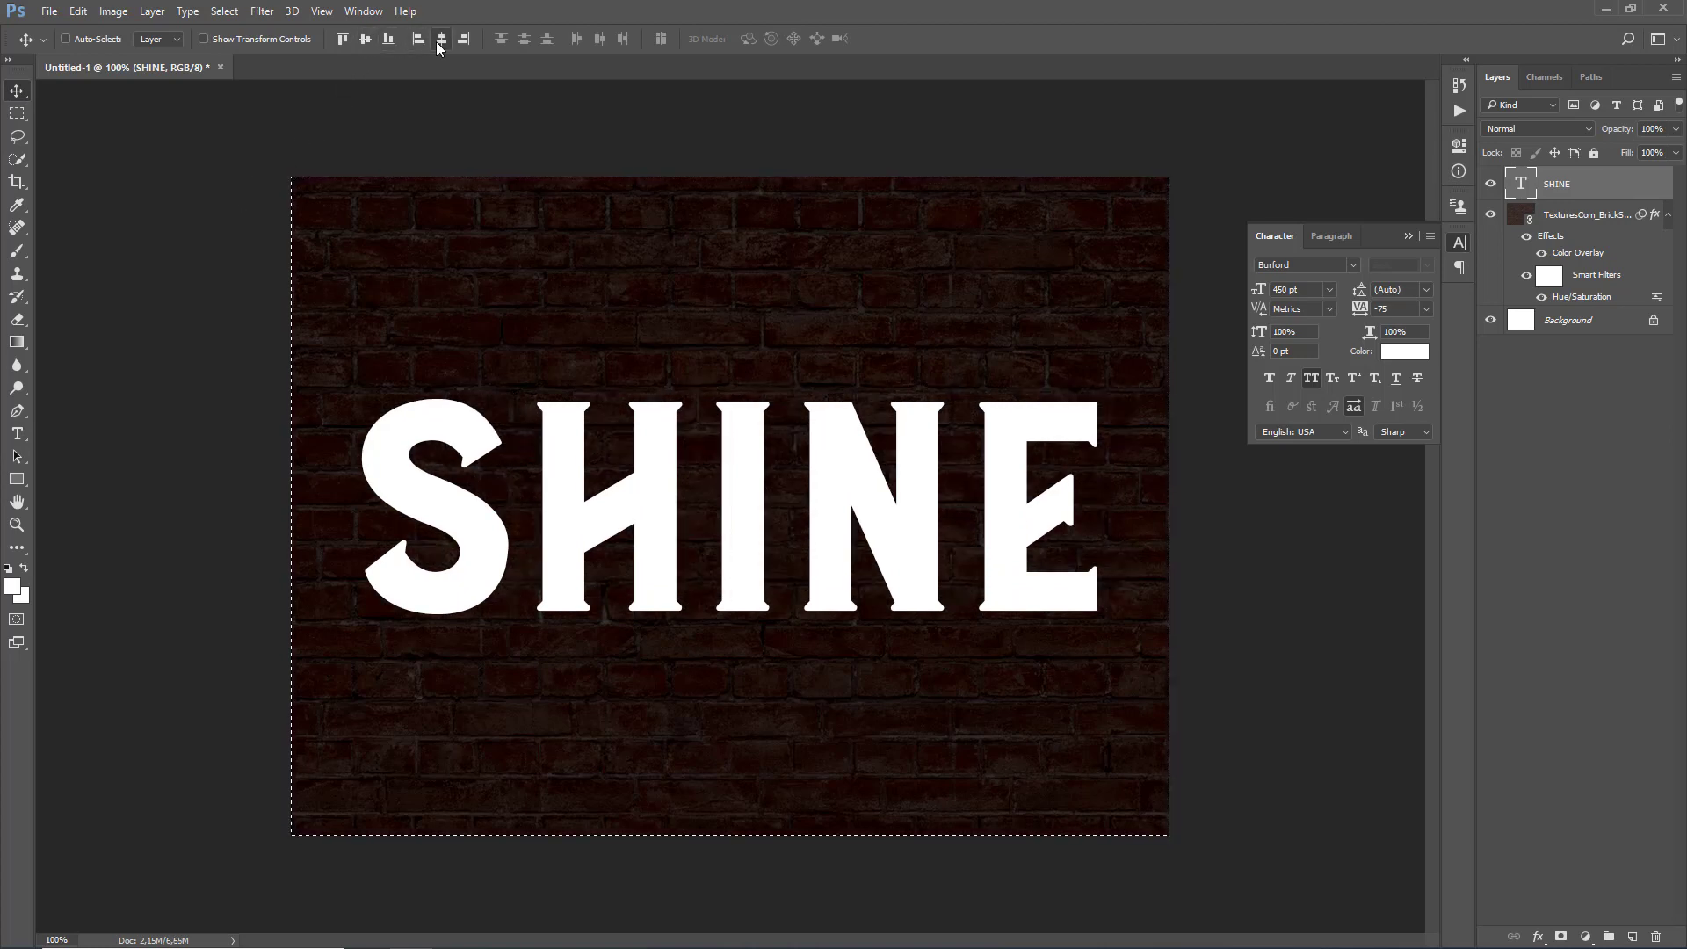
{"action": "key", "text": "ctrl+d"}
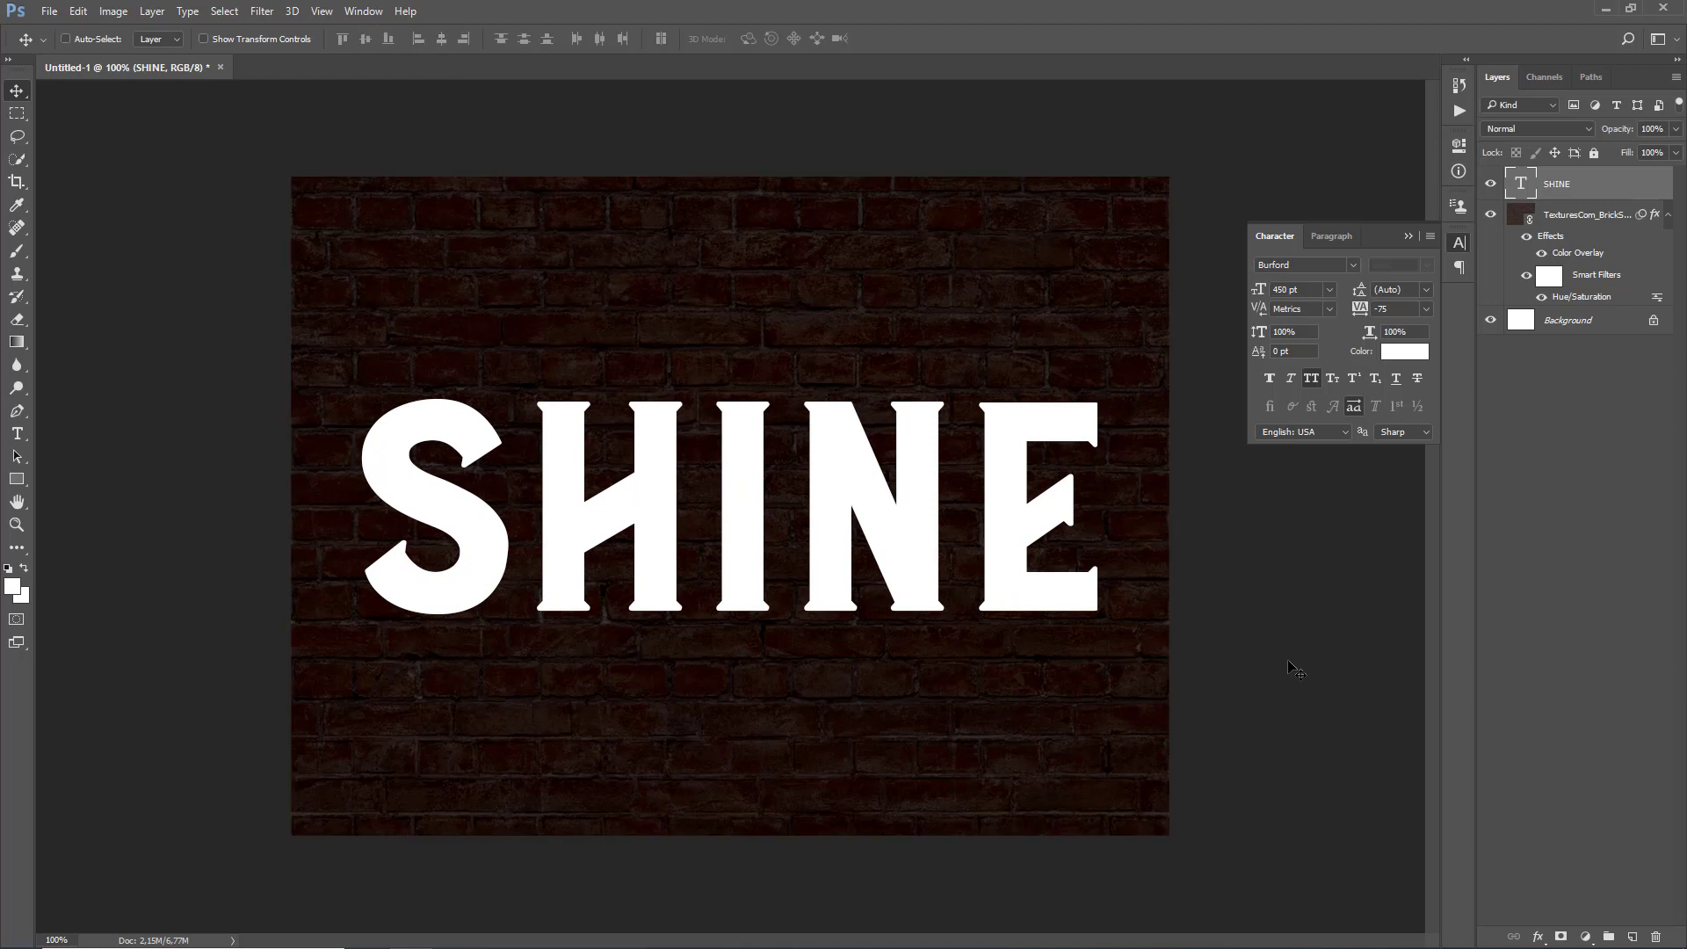
{"action": "left_click", "coordinate": [1409, 237]}
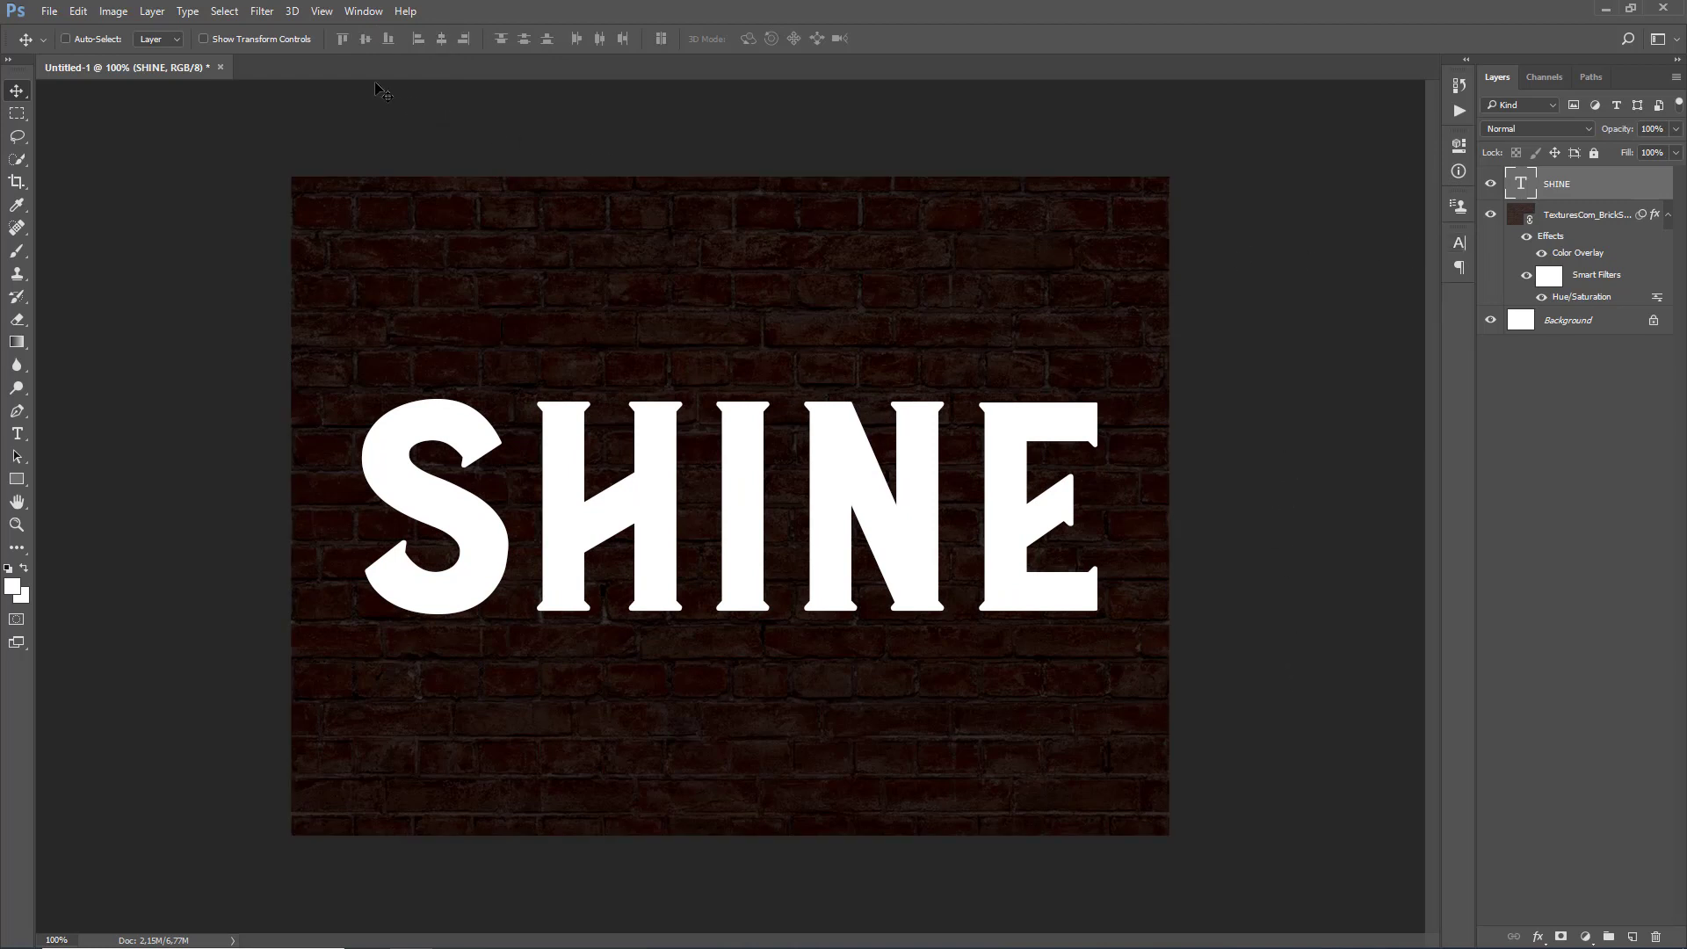
- Create a 3D extrusion from the SHINE text layer and accept switching to the 3D workspace
{"action": "left_click", "coordinate": [294, 11]}
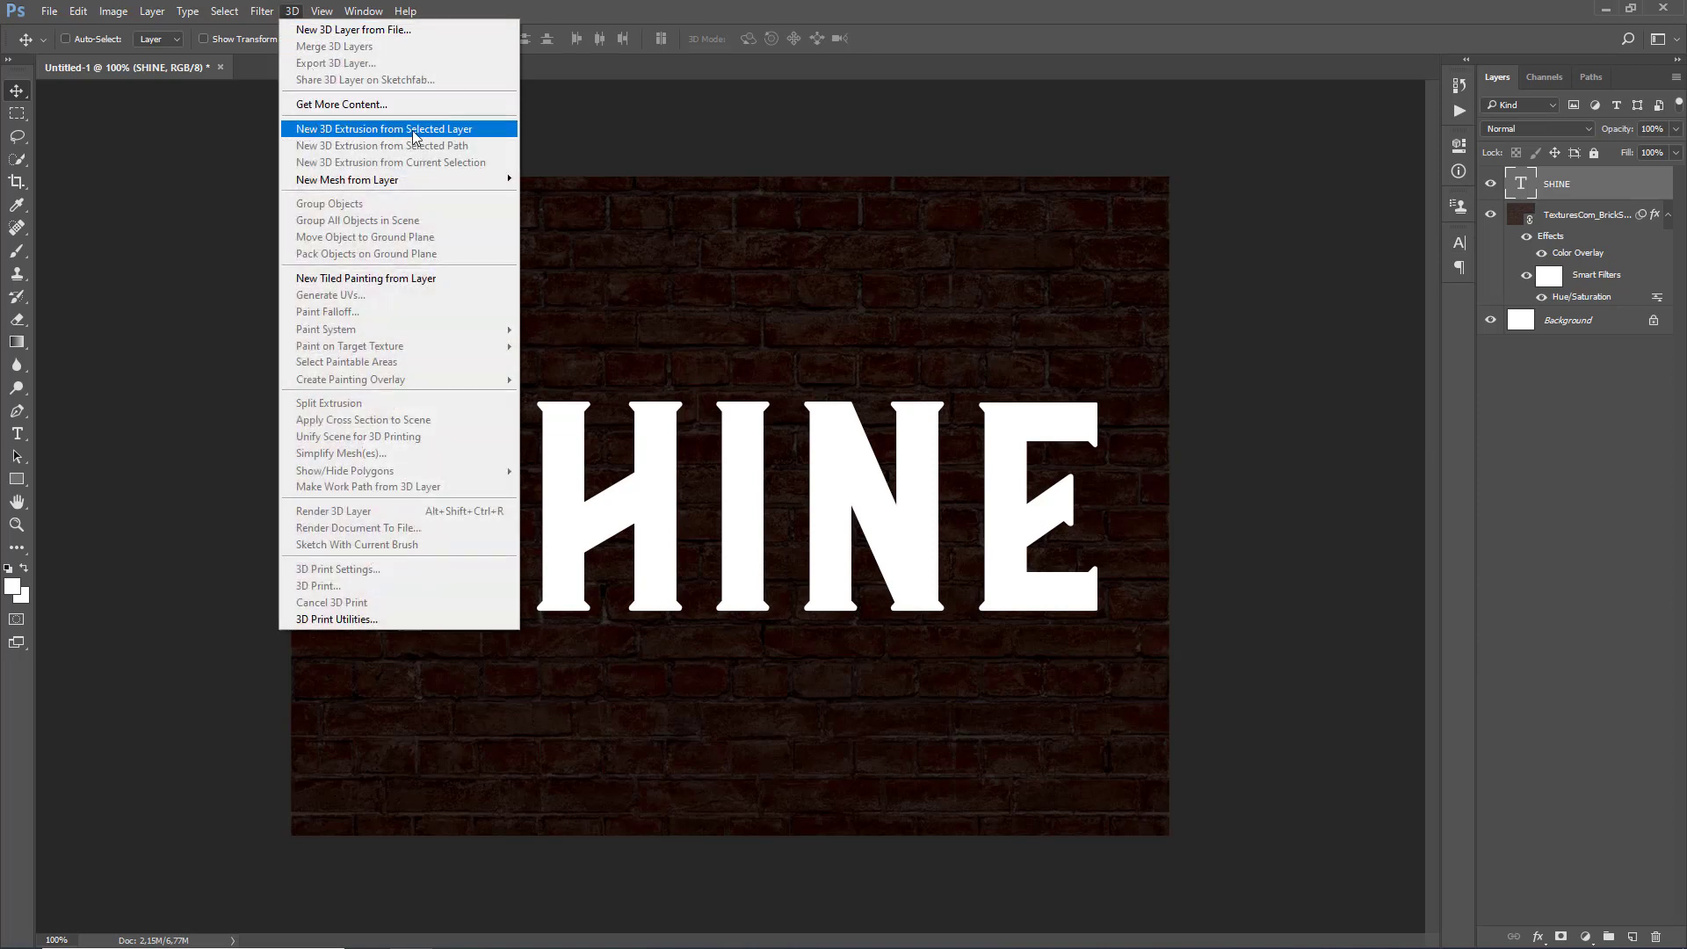
{"action": "left_click", "coordinate": [488, 136]}
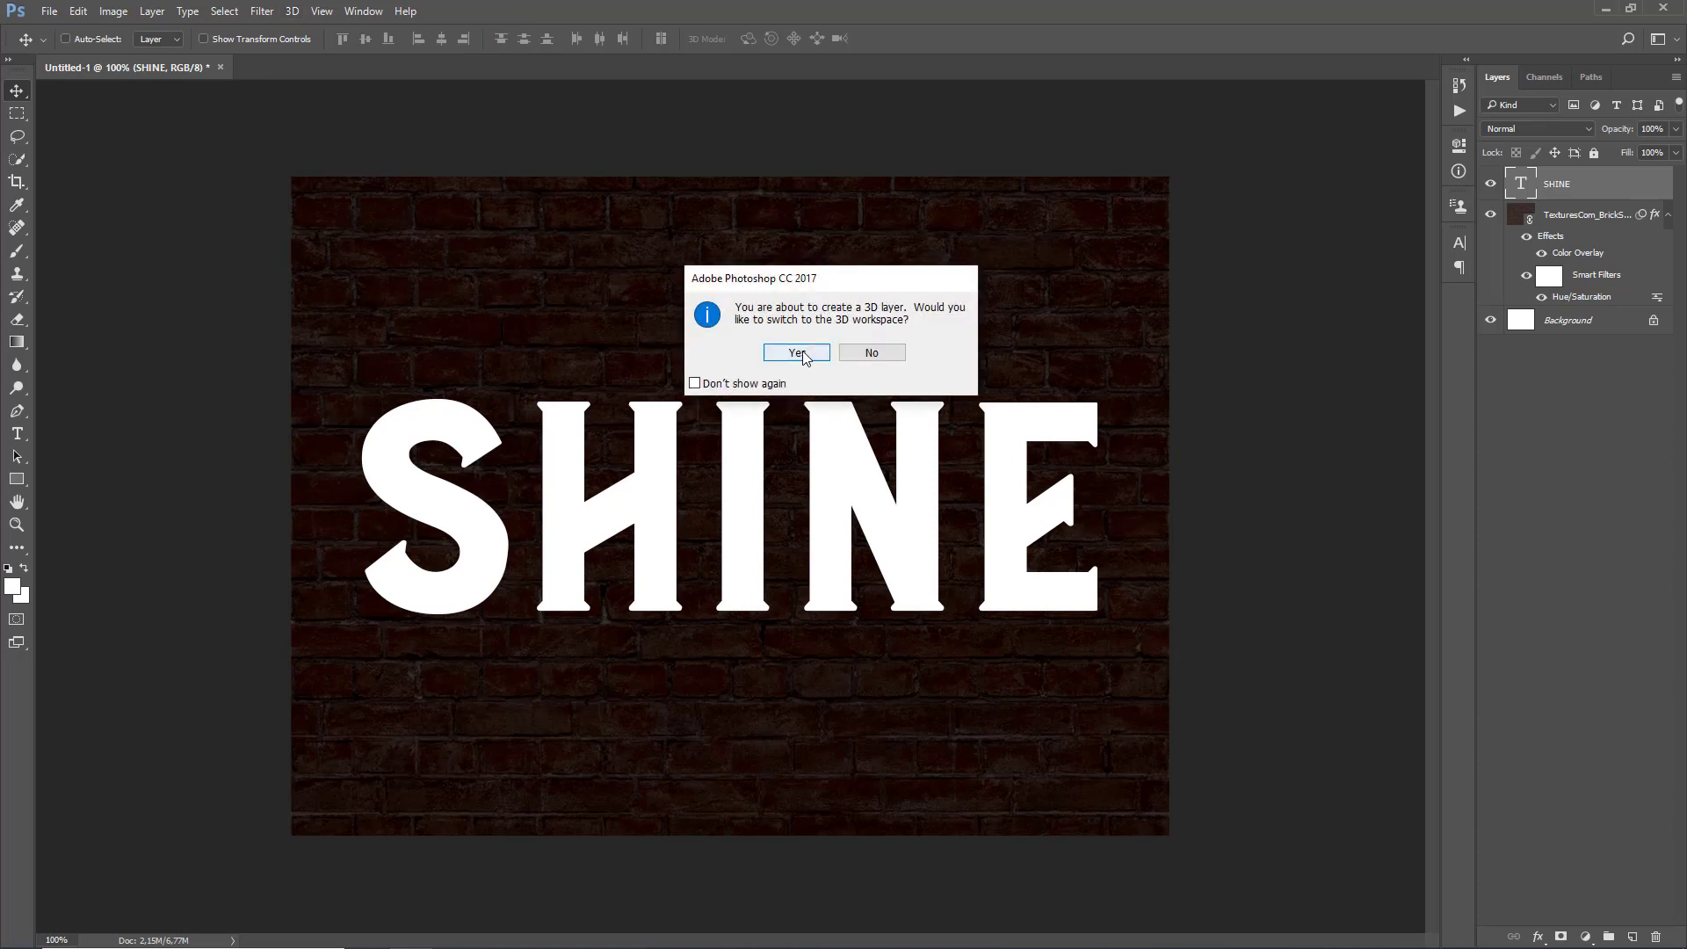
{"action": "left_click", "coordinate": [796, 353]}
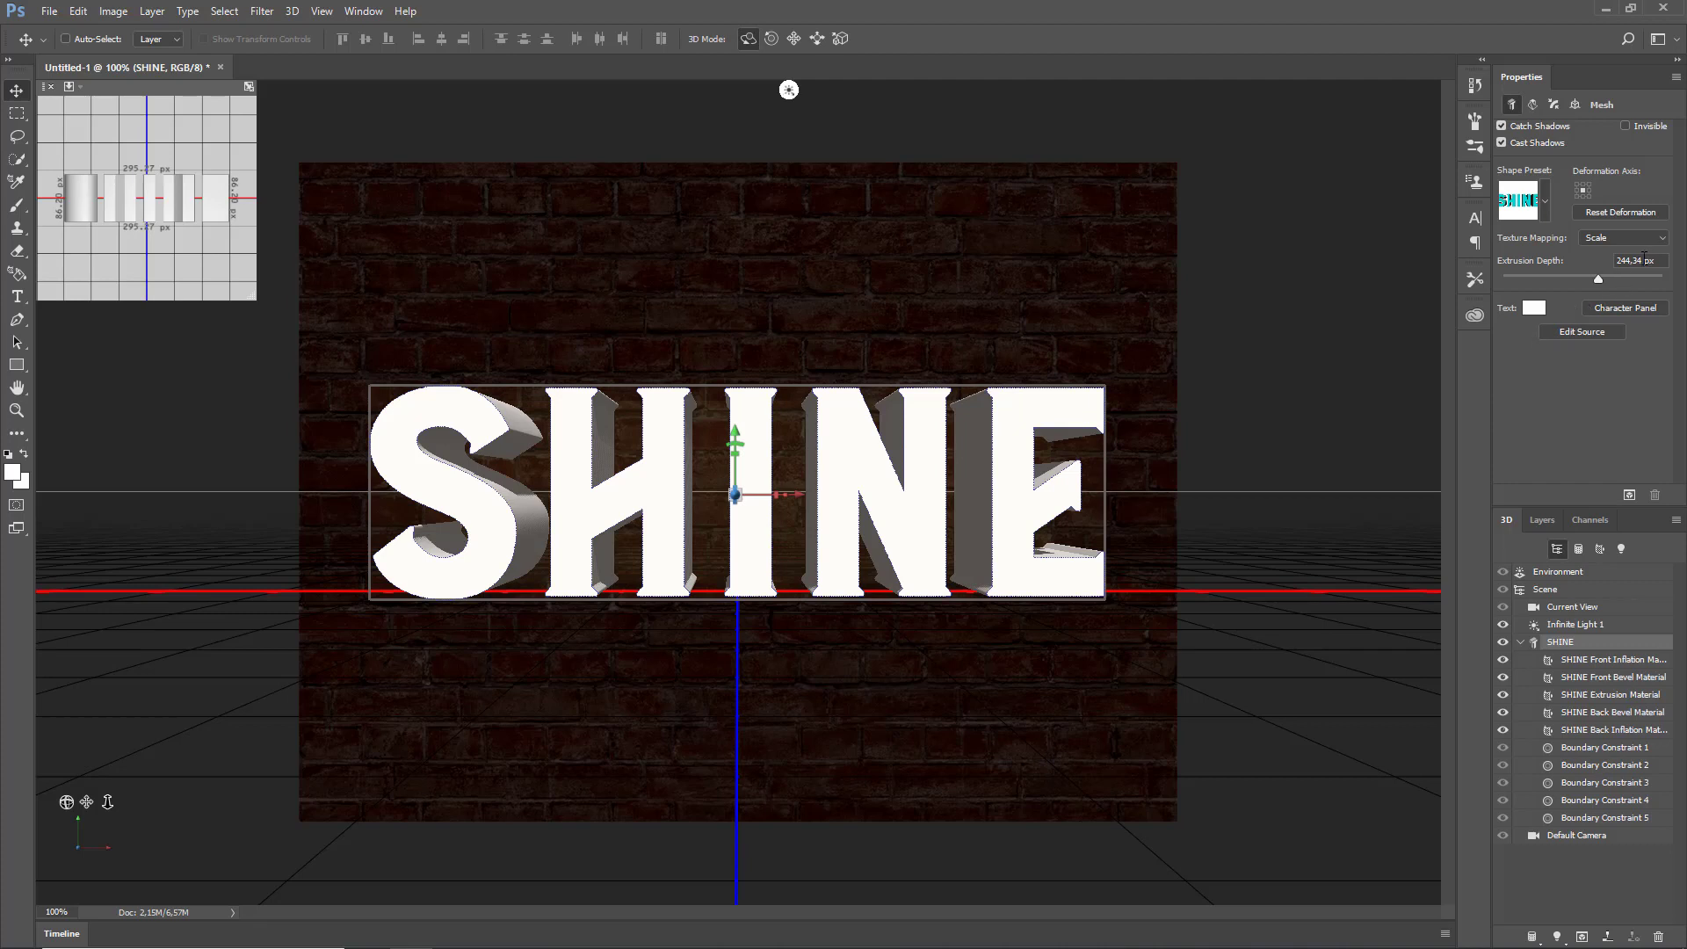
- Set the extrusion depth of the SHINE mesh to 0 px
{"action": "key", "text": "BackSpace"}
{"action": "key", "text": "BackSpace"}
{"action": "key", "text": "BackSpace"}
{"action": "key", "text": "BackSpace"}
{"action": "key", "text": "BackSpace"}
{"action": "key", "text": "BackSpace"}
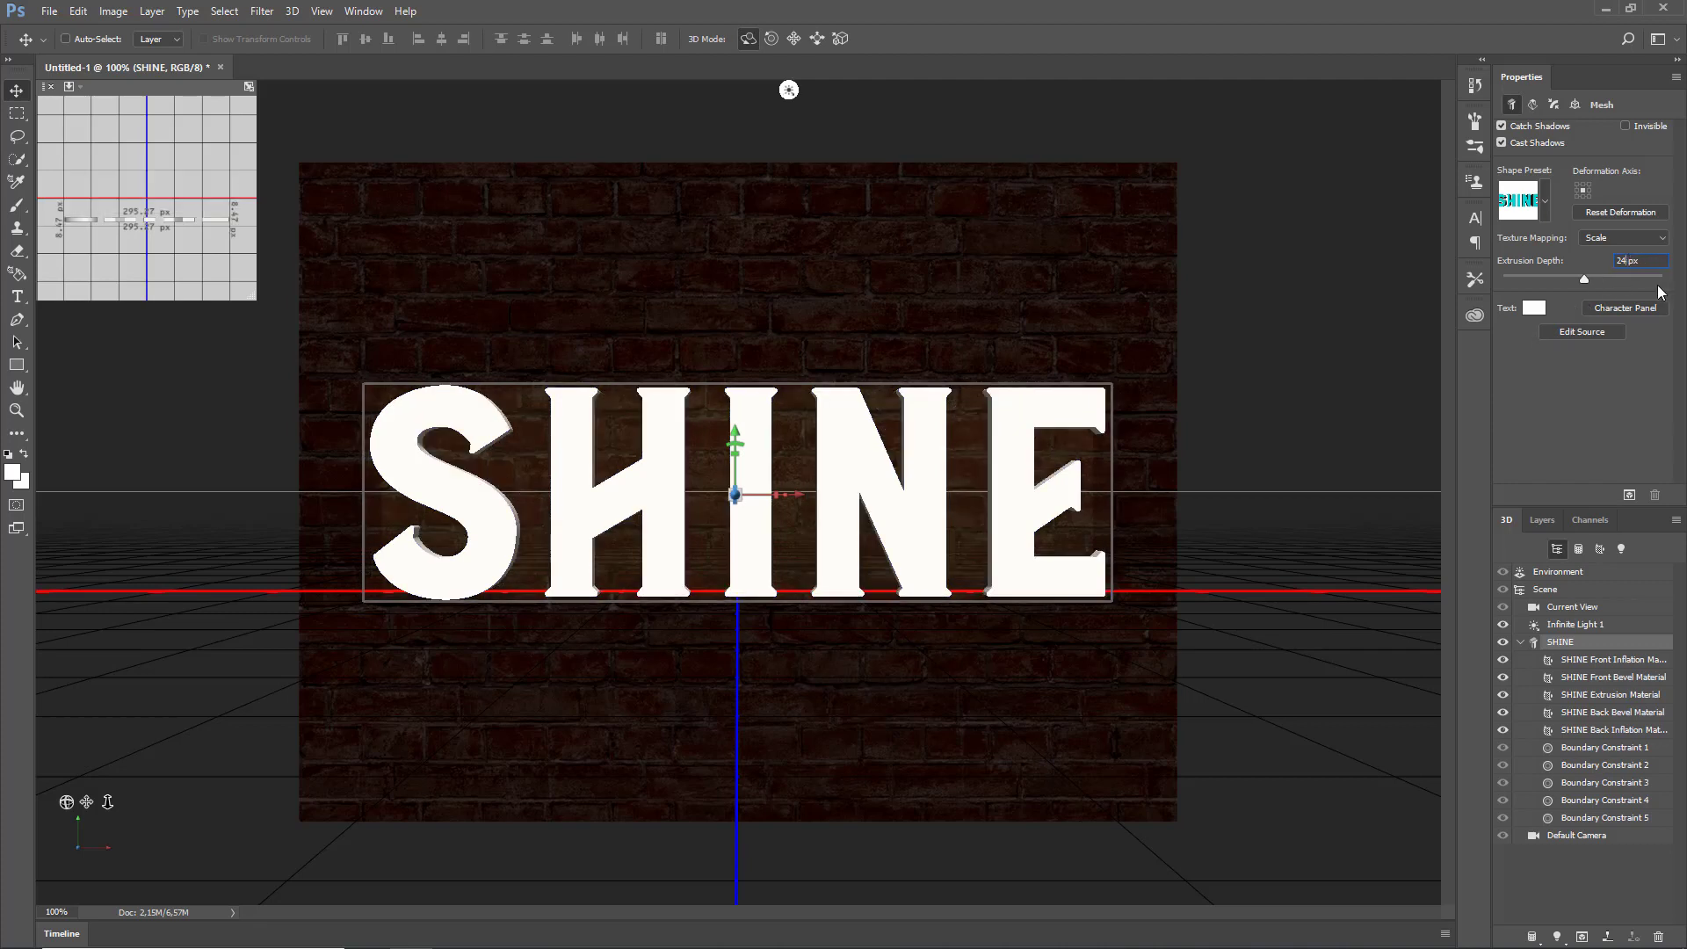
{"action": "type", "text": "0"}
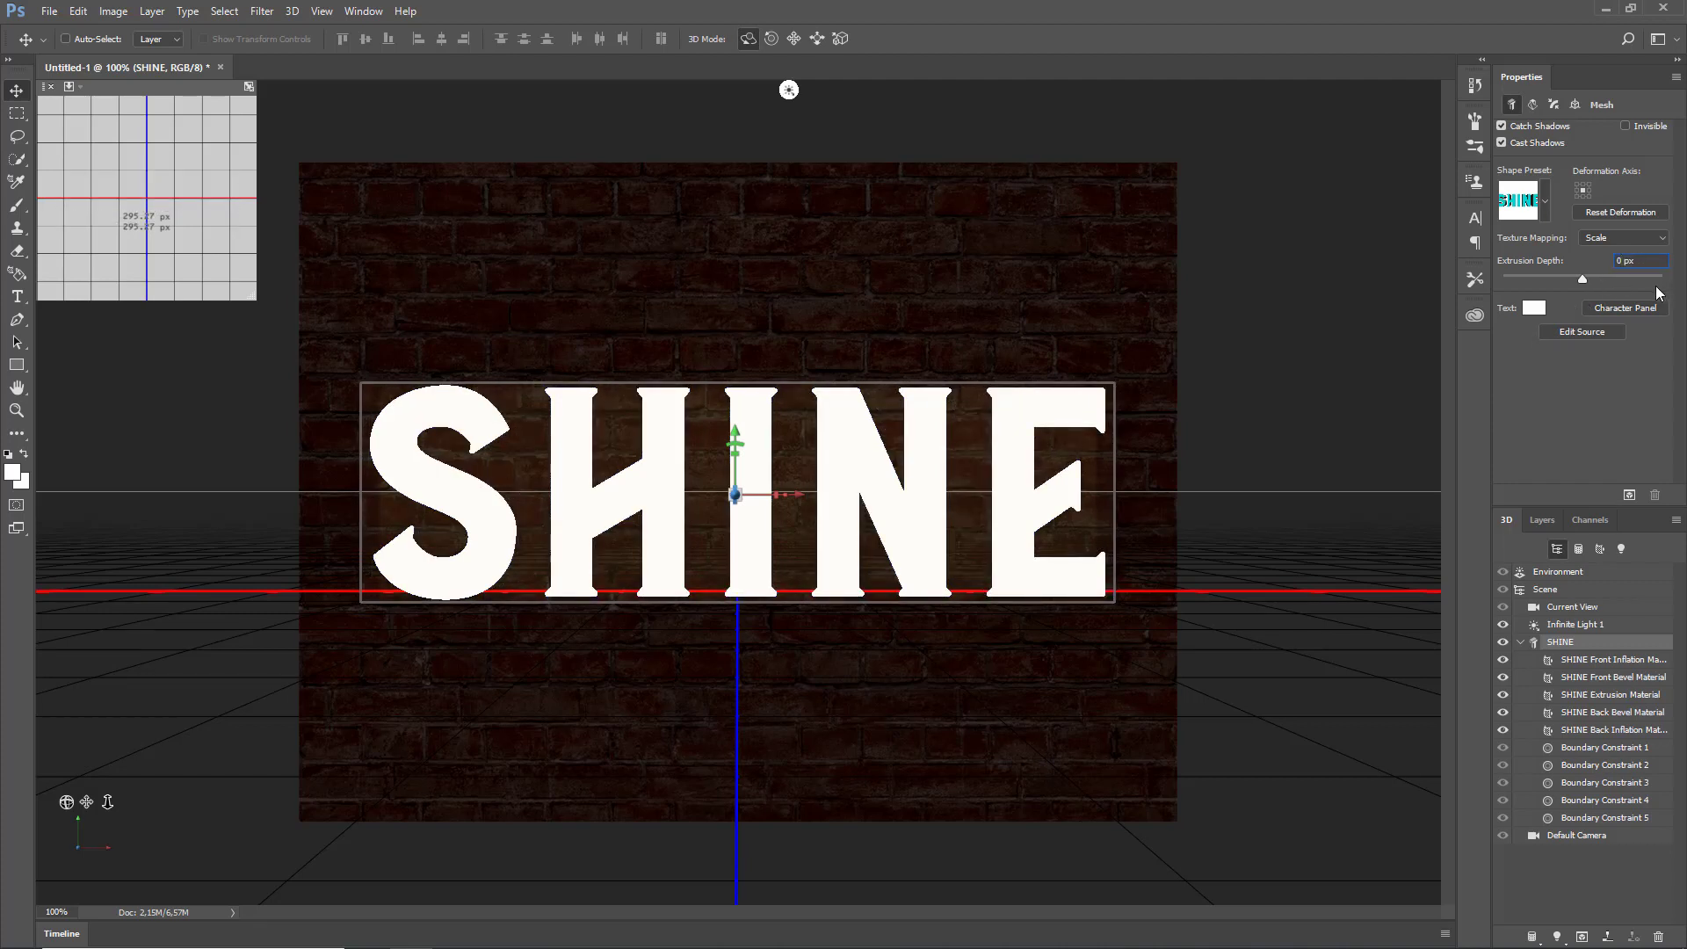
- Edit the front cap's bevel contour, adding a corner point at input 5% and output 95%
{"action": "left_click", "coordinate": [1554, 105]}
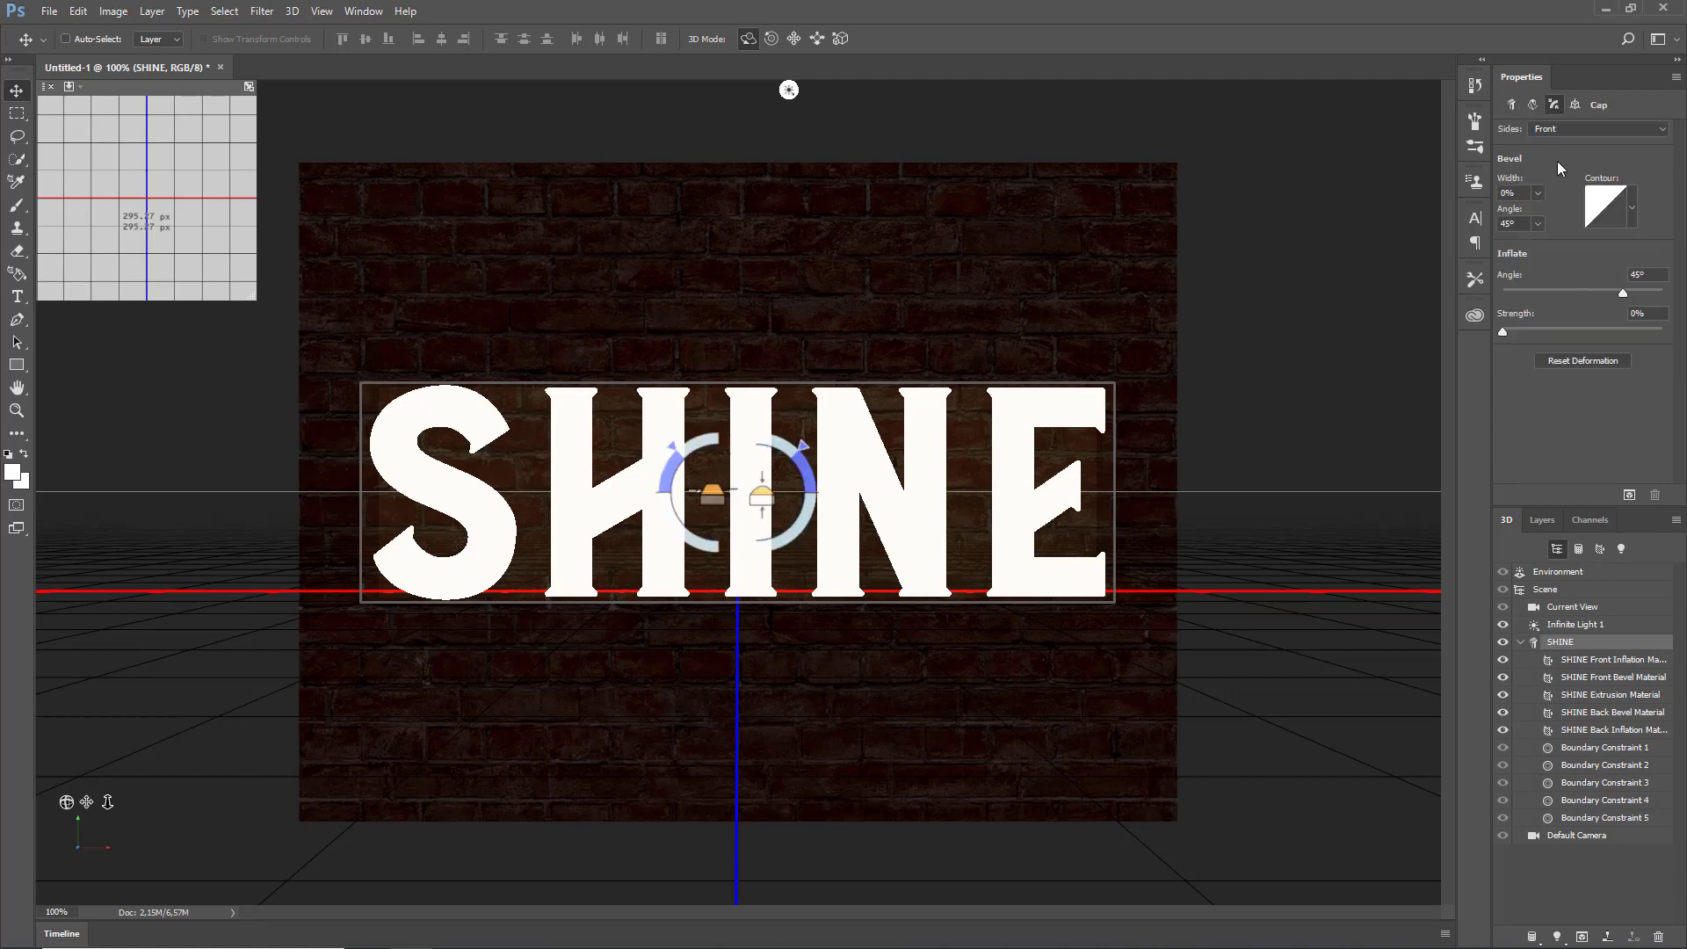
{"action": "left_click", "coordinate": [1600, 207]}
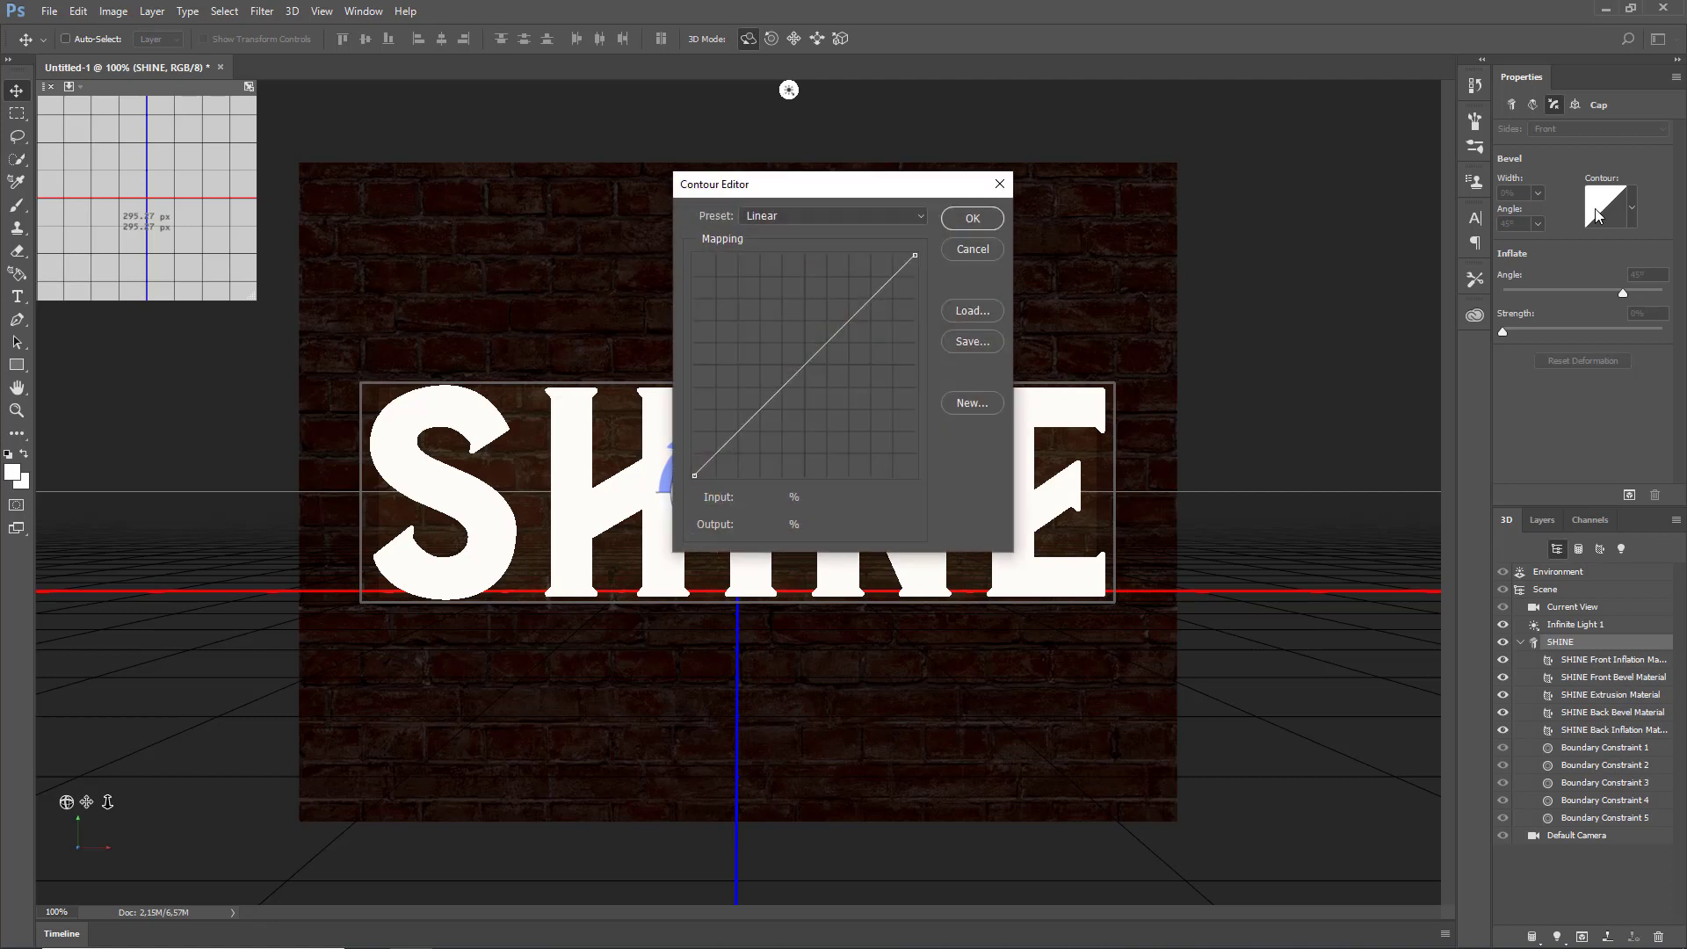
{"action": "left_click", "coordinate": [749, 422]}
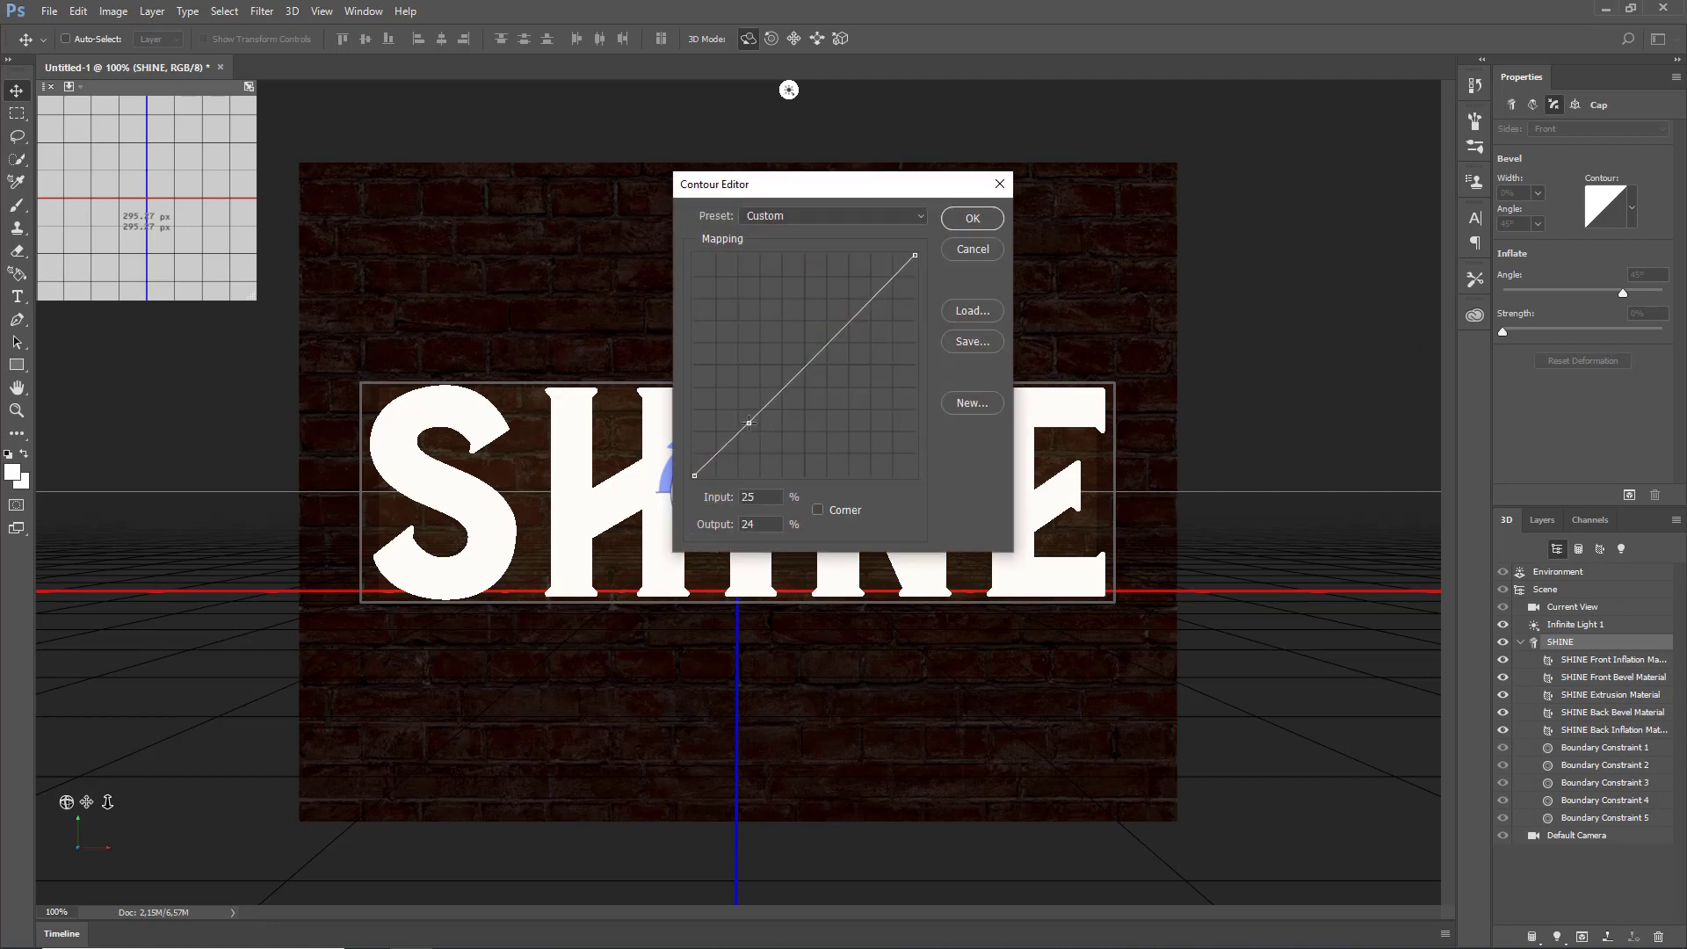
{"action": "double_click", "coordinate": [760, 496]}
{"action": "type", "text": "5"}
{"action": "double_click", "coordinate": [768, 520]}
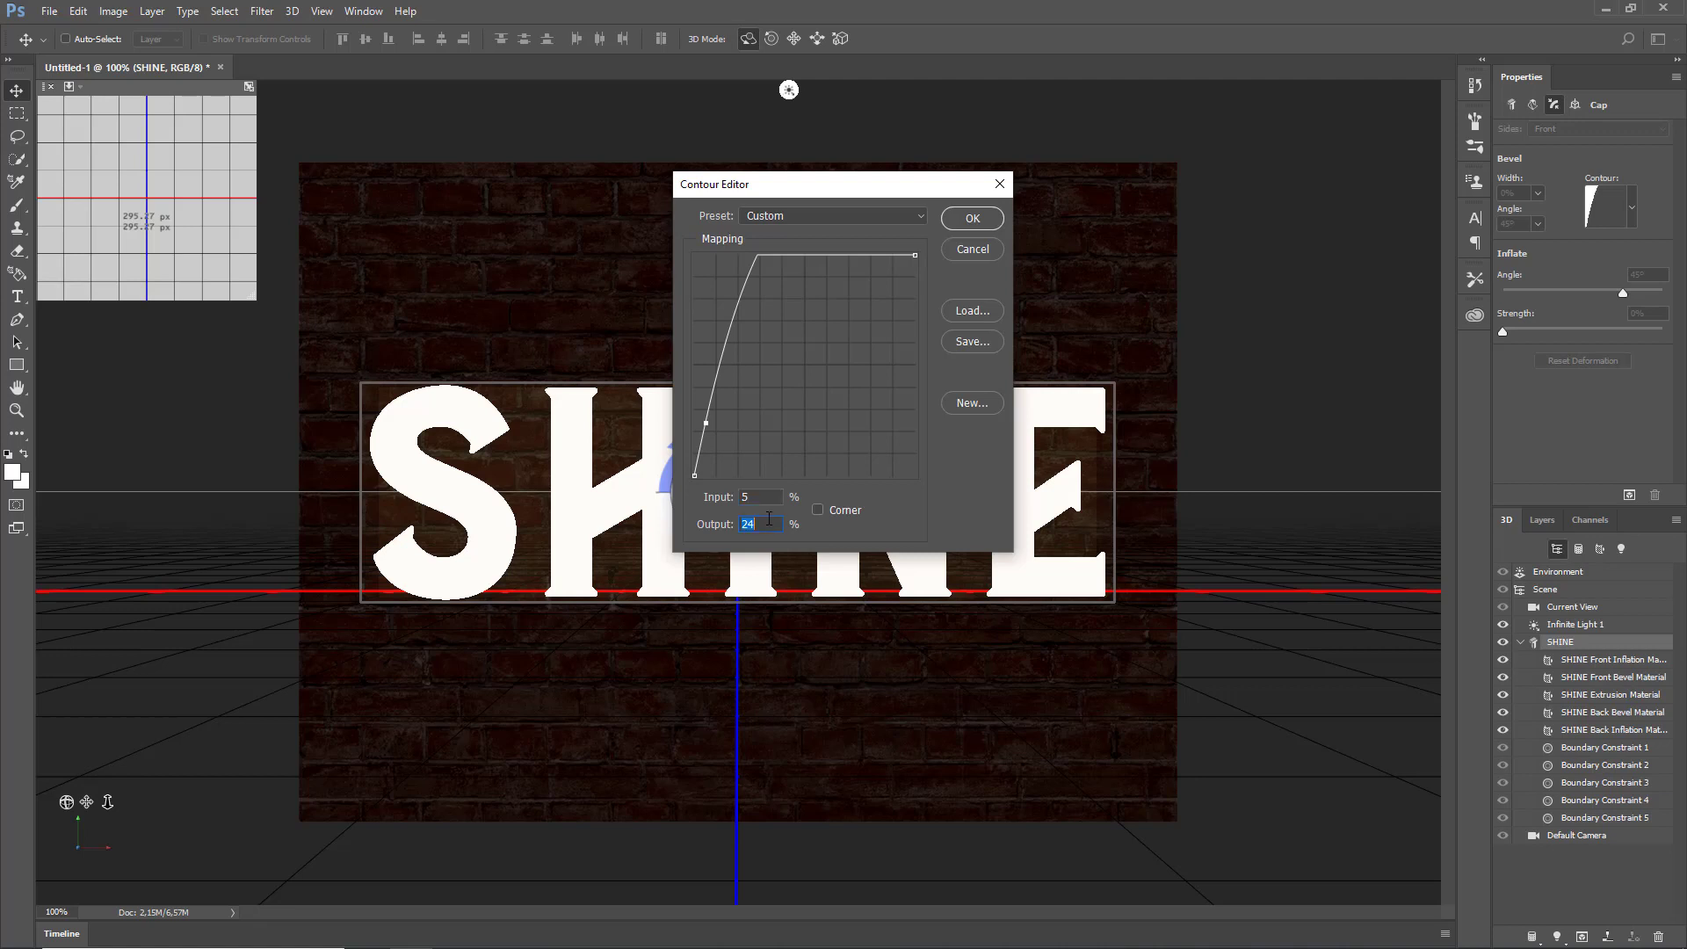
{"action": "type", "text": "95"}
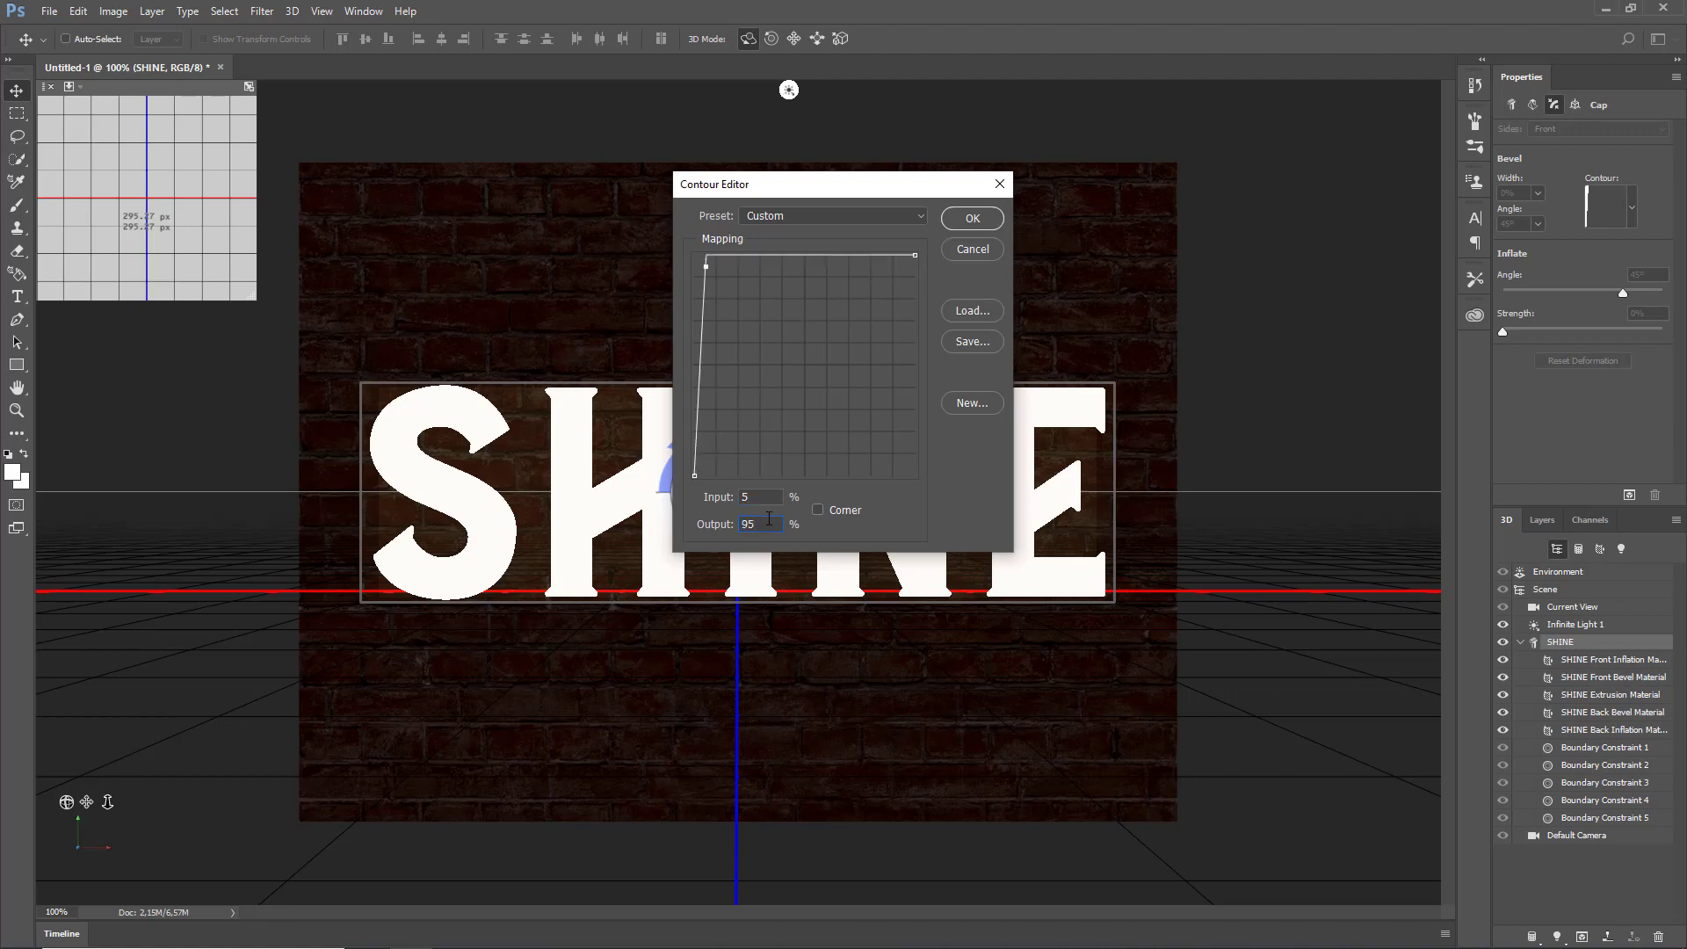
{"action": "left_click", "coordinate": [817, 509]}
- Add a second corner point to the bevel contour at input 95% and output 95%
{"action": "left_click", "coordinate": [815, 259]}
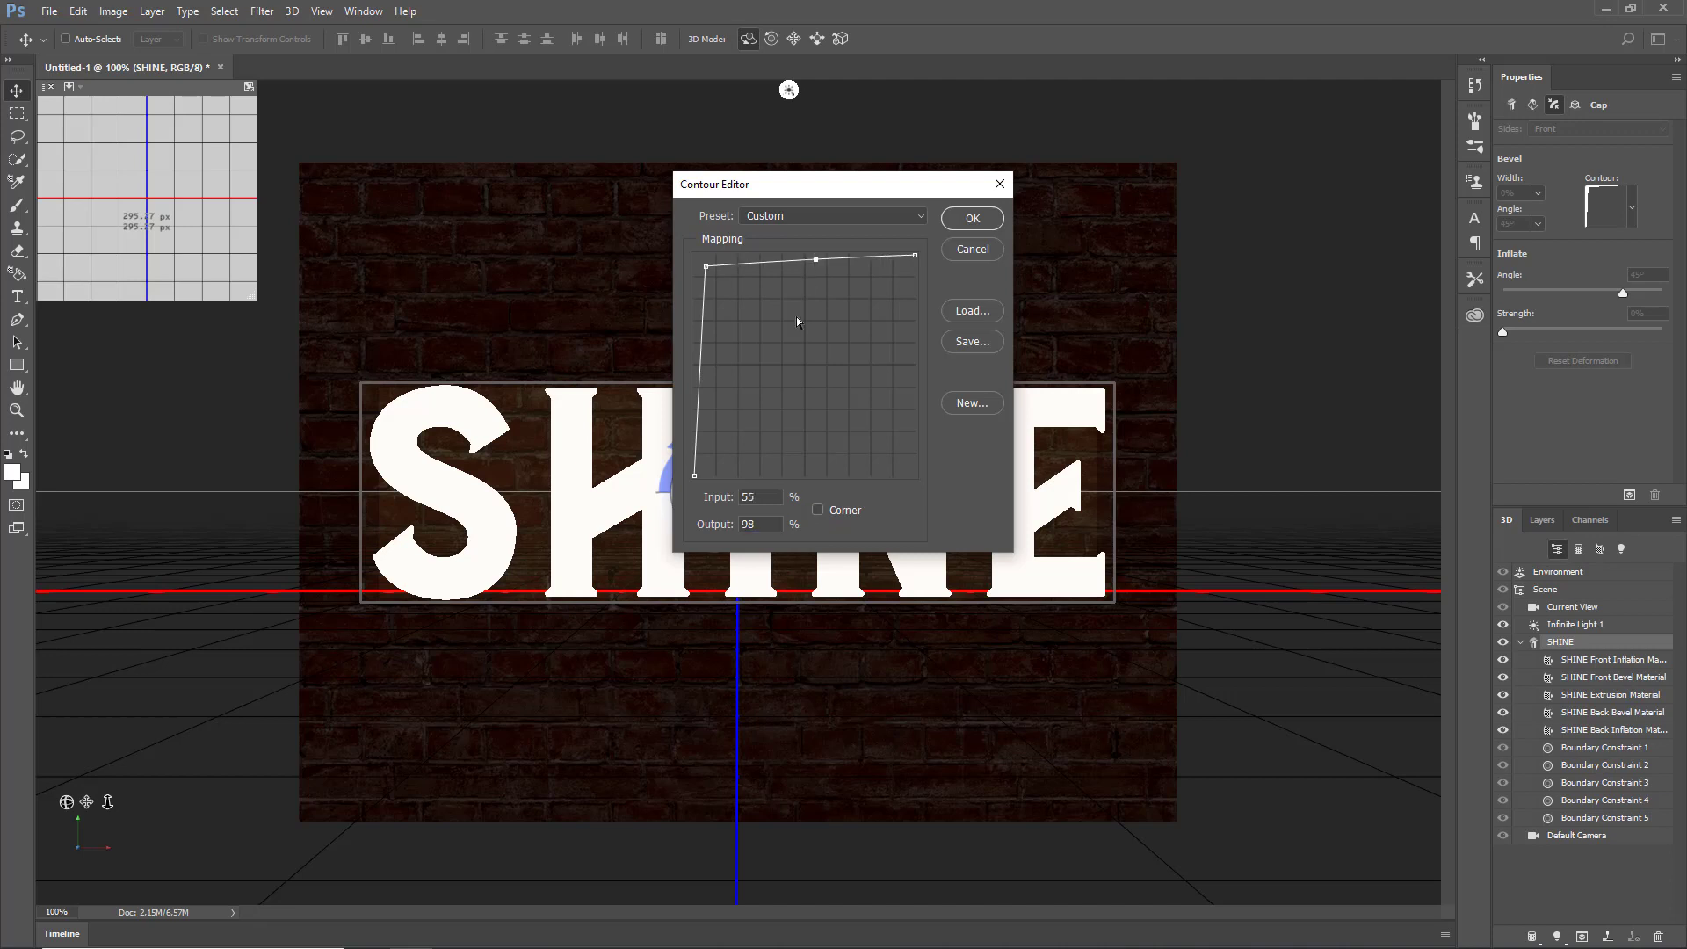
{"action": "double_click", "coordinate": [772, 497]}
{"action": "type", "text": "95"}
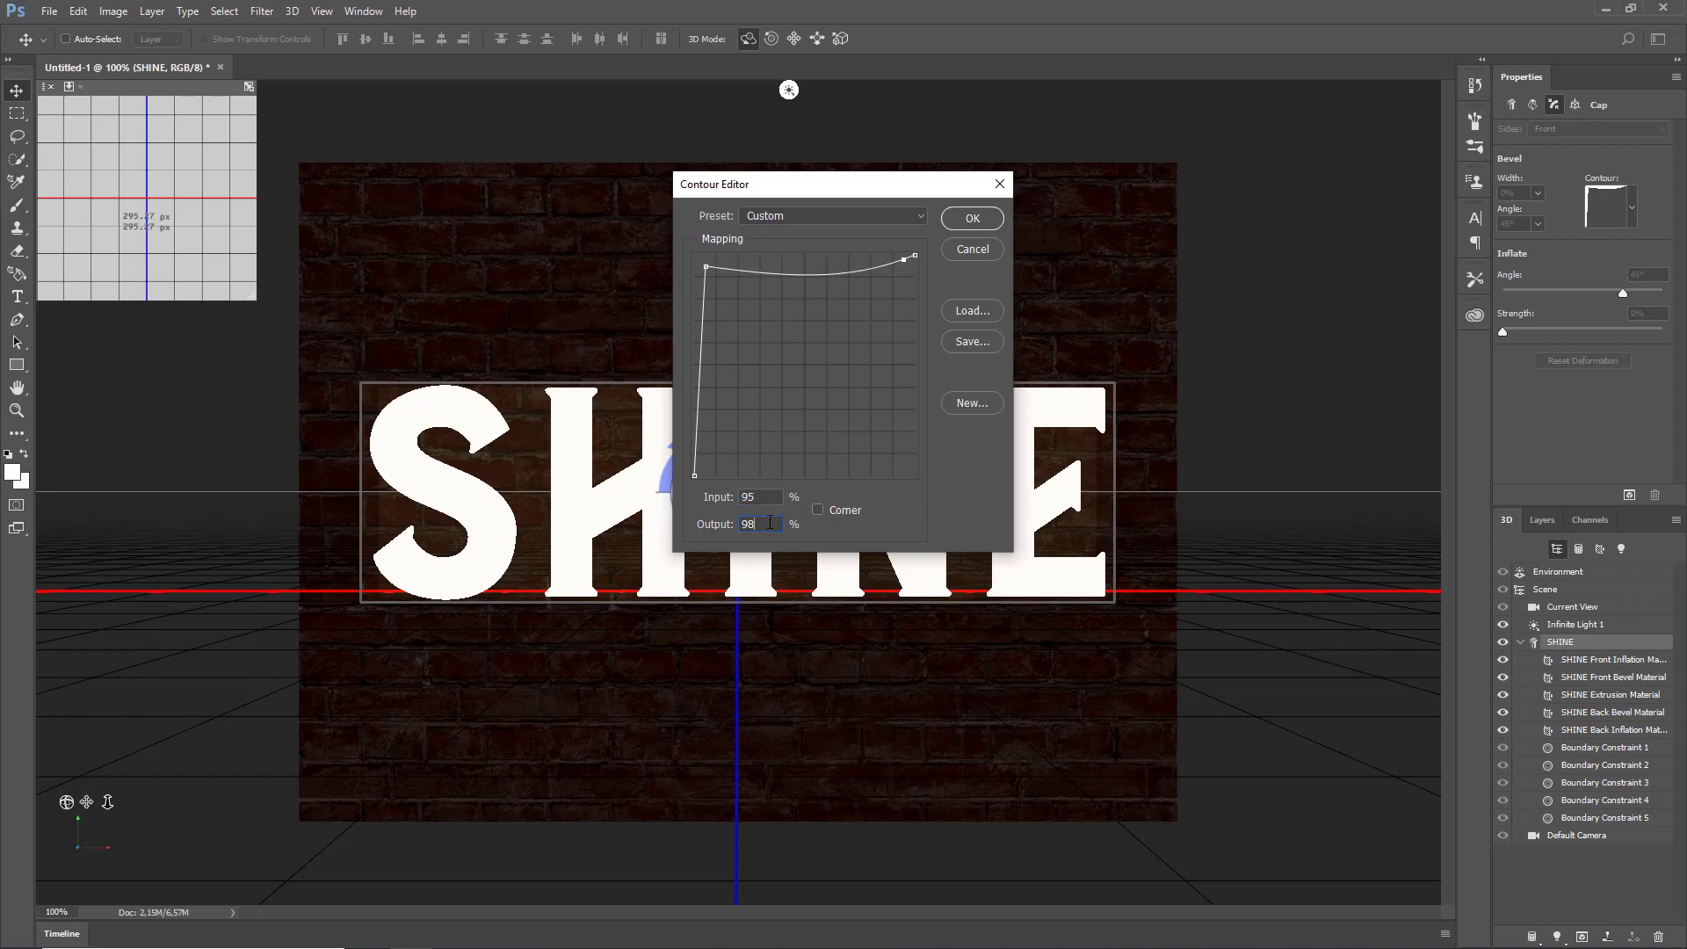
{"action": "double_click", "coordinate": [769, 522]}
{"action": "type", "text": "95"}
{"action": "left_click", "coordinate": [817, 511]}
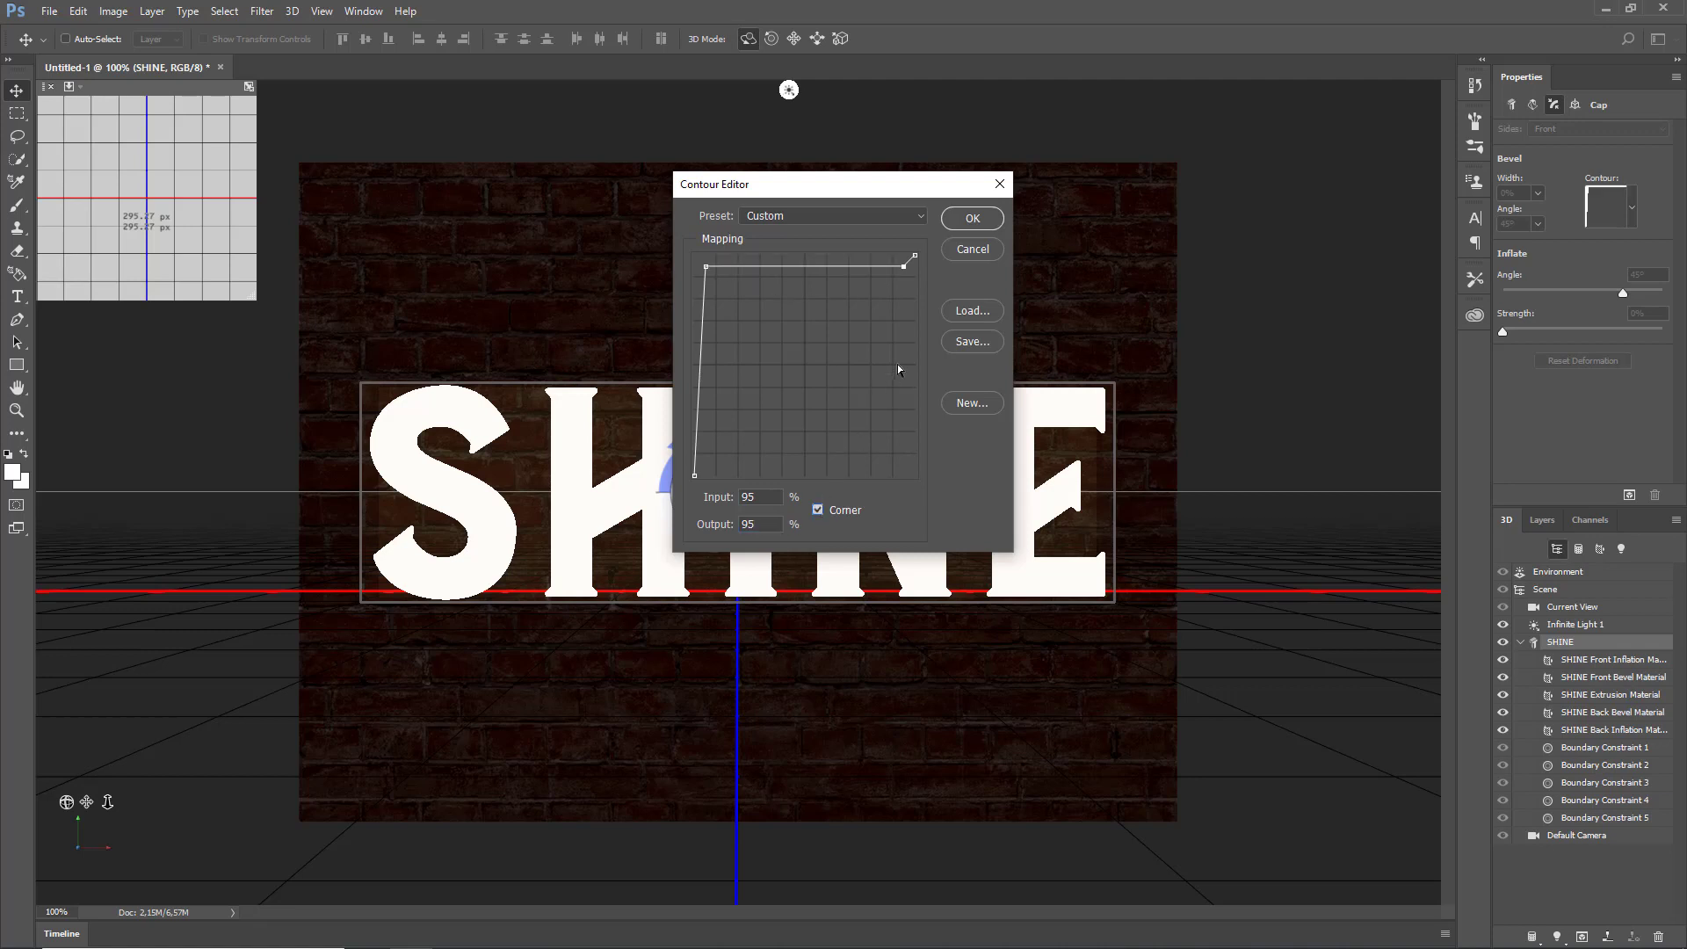
- Set the output of the contour's end point at input 100% to 0% and apply the contour
{"action": "left_click", "coordinate": [915, 256]}
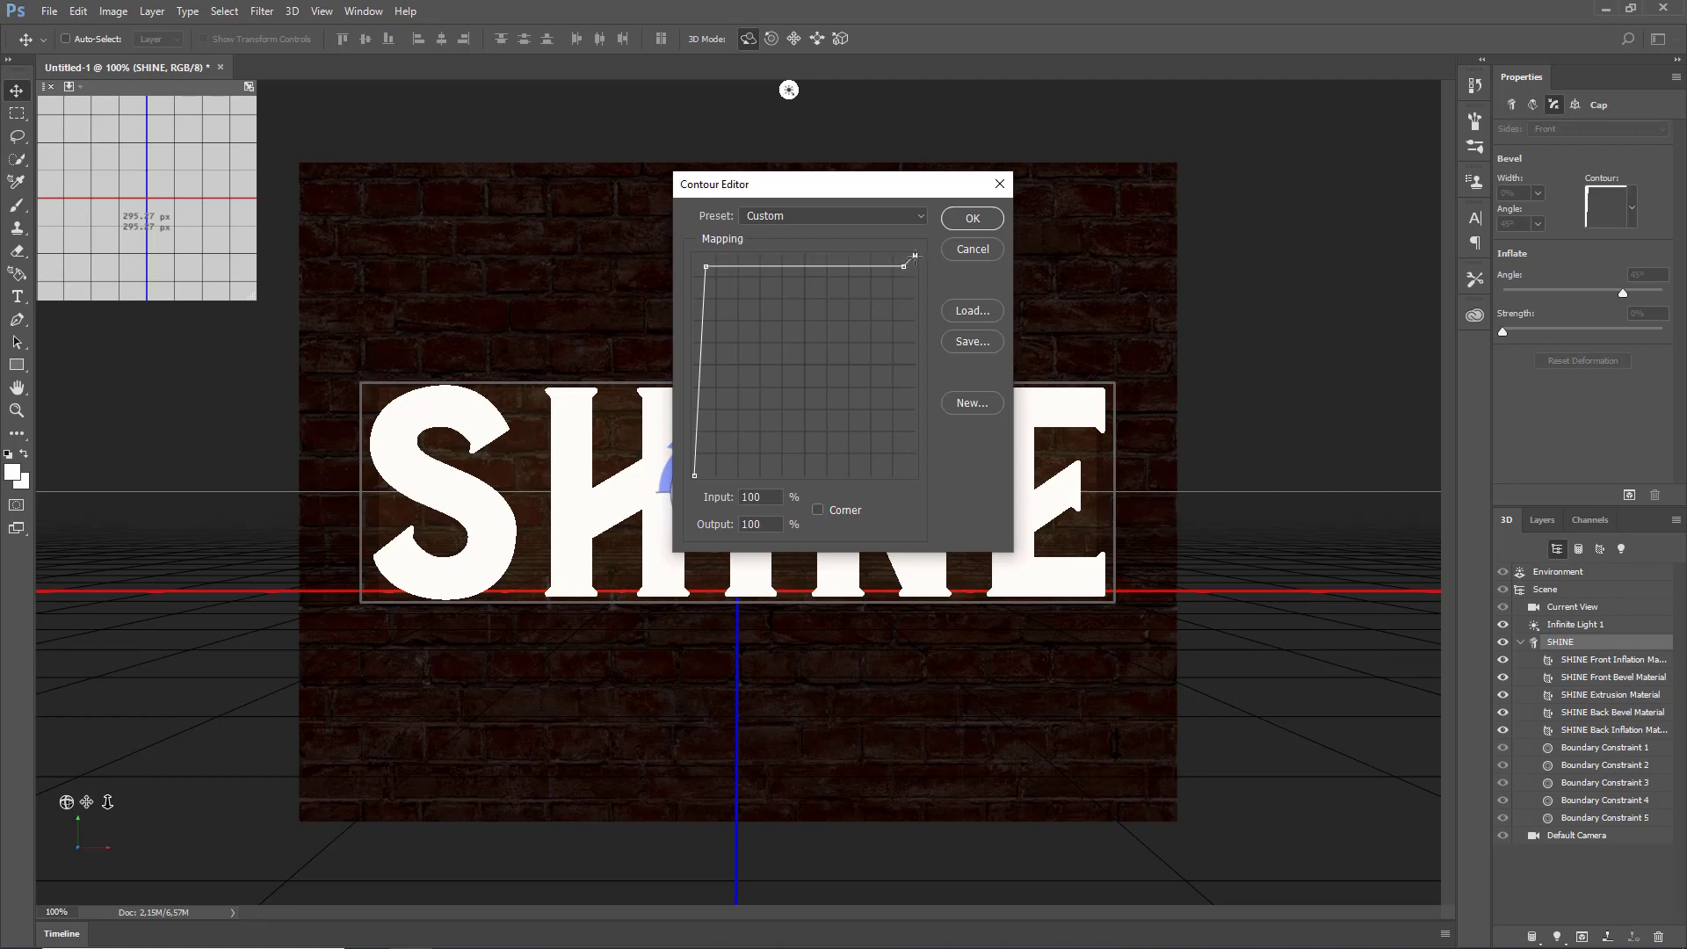
{"action": "double_click", "coordinate": [771, 524]}
{"action": "type", "text": "0"}
{"action": "left_click", "coordinate": [970, 220]}
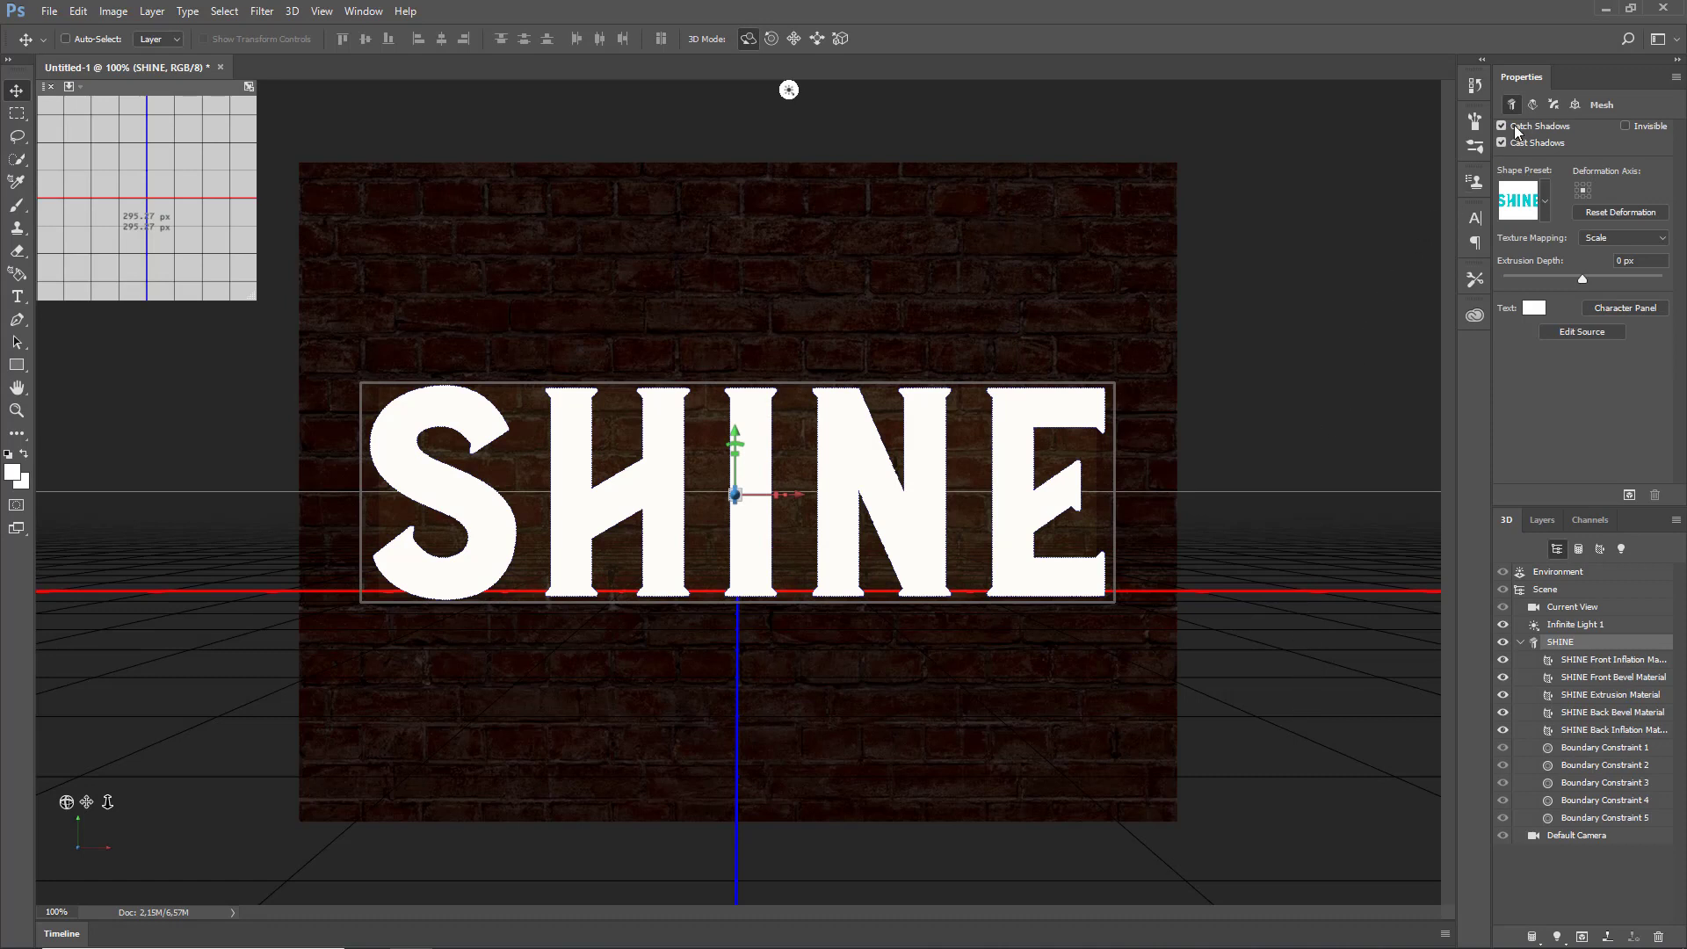
- Set the front cap's bevel width to 12% and its bevel angle to 85°
{"action": "left_click", "coordinate": [1553, 105]}
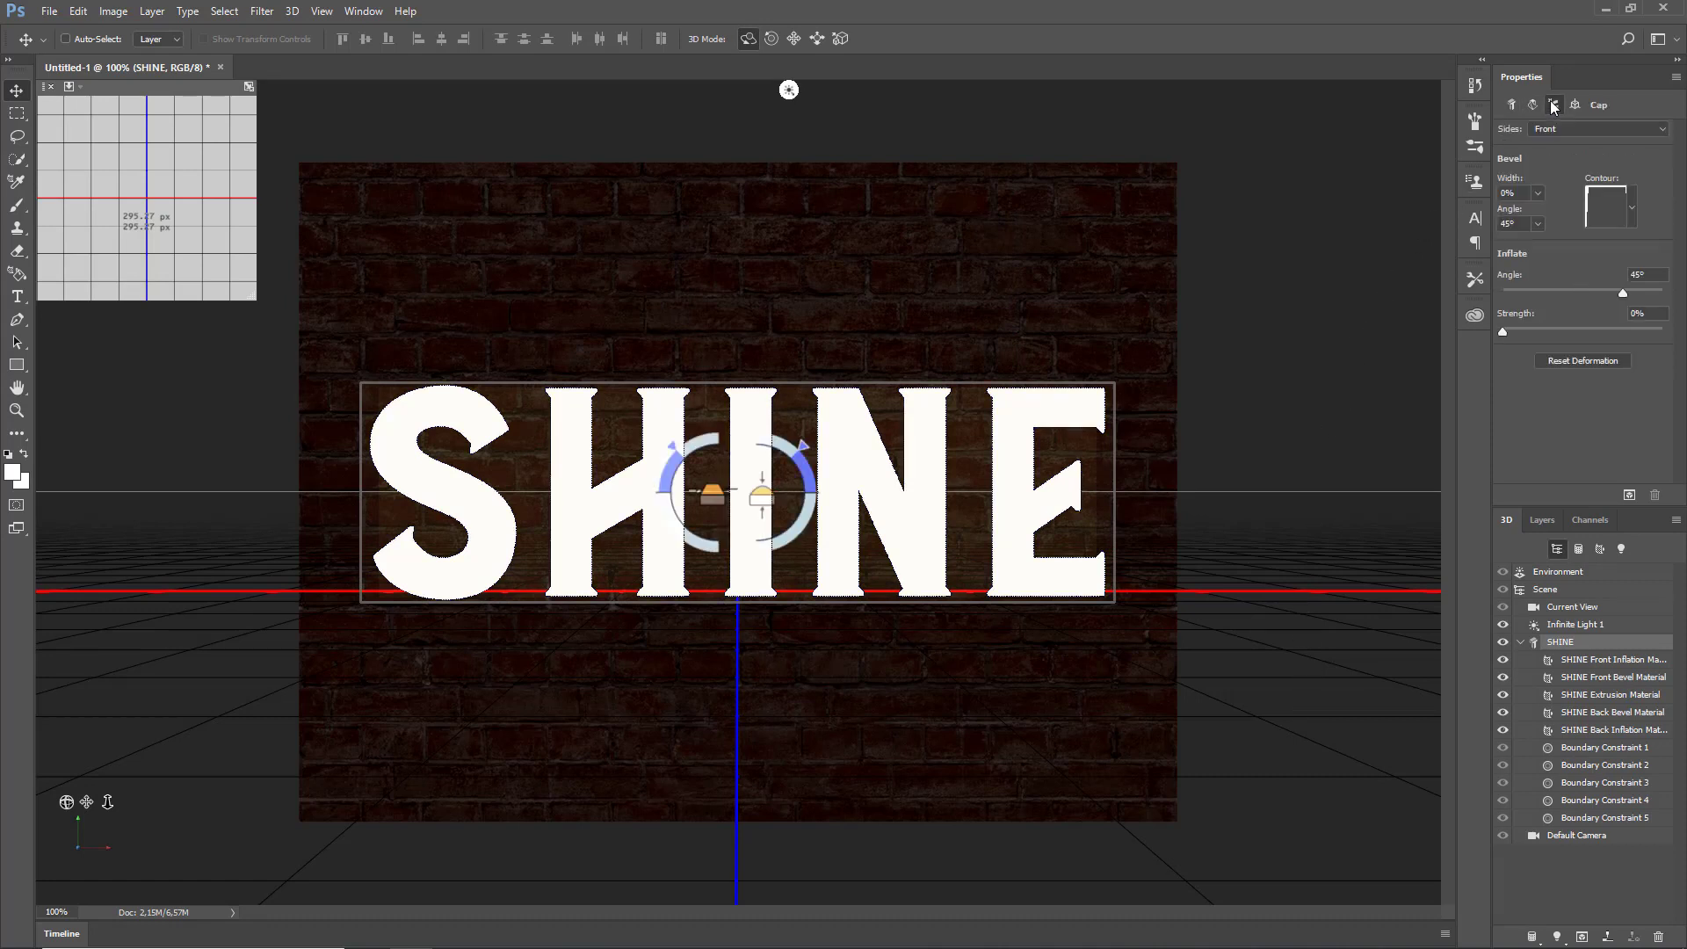
{"action": "left_click", "coordinate": [1513, 193]}
{"action": "type", "text": "12"}
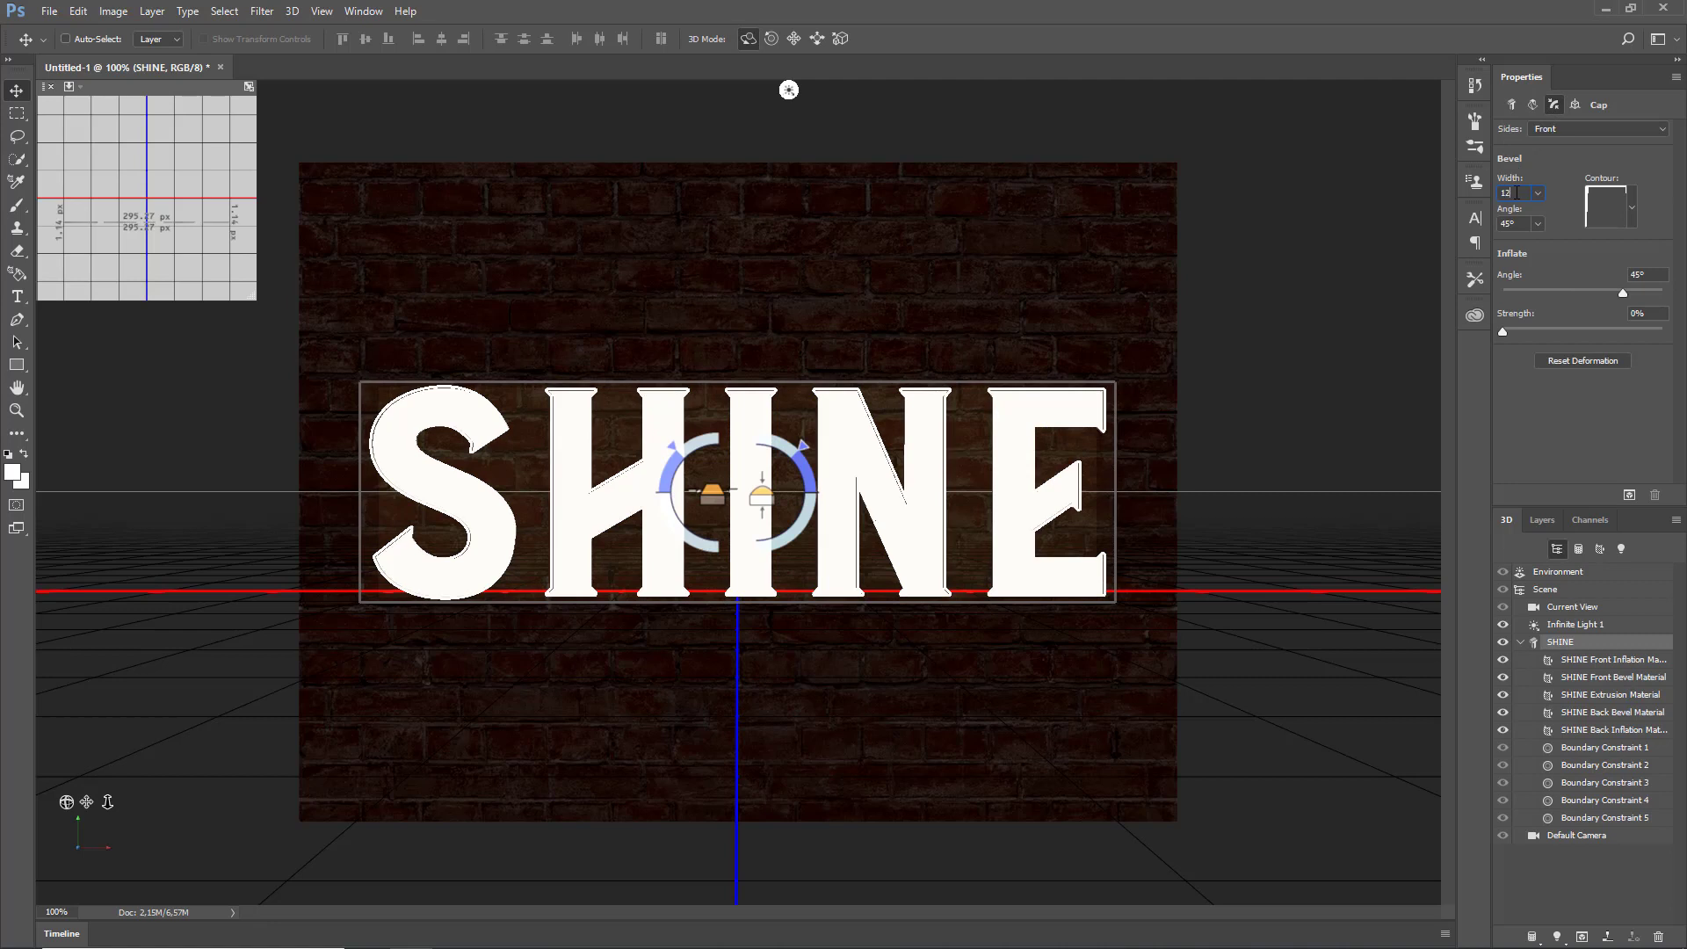
{"action": "key", "text": "Return"}
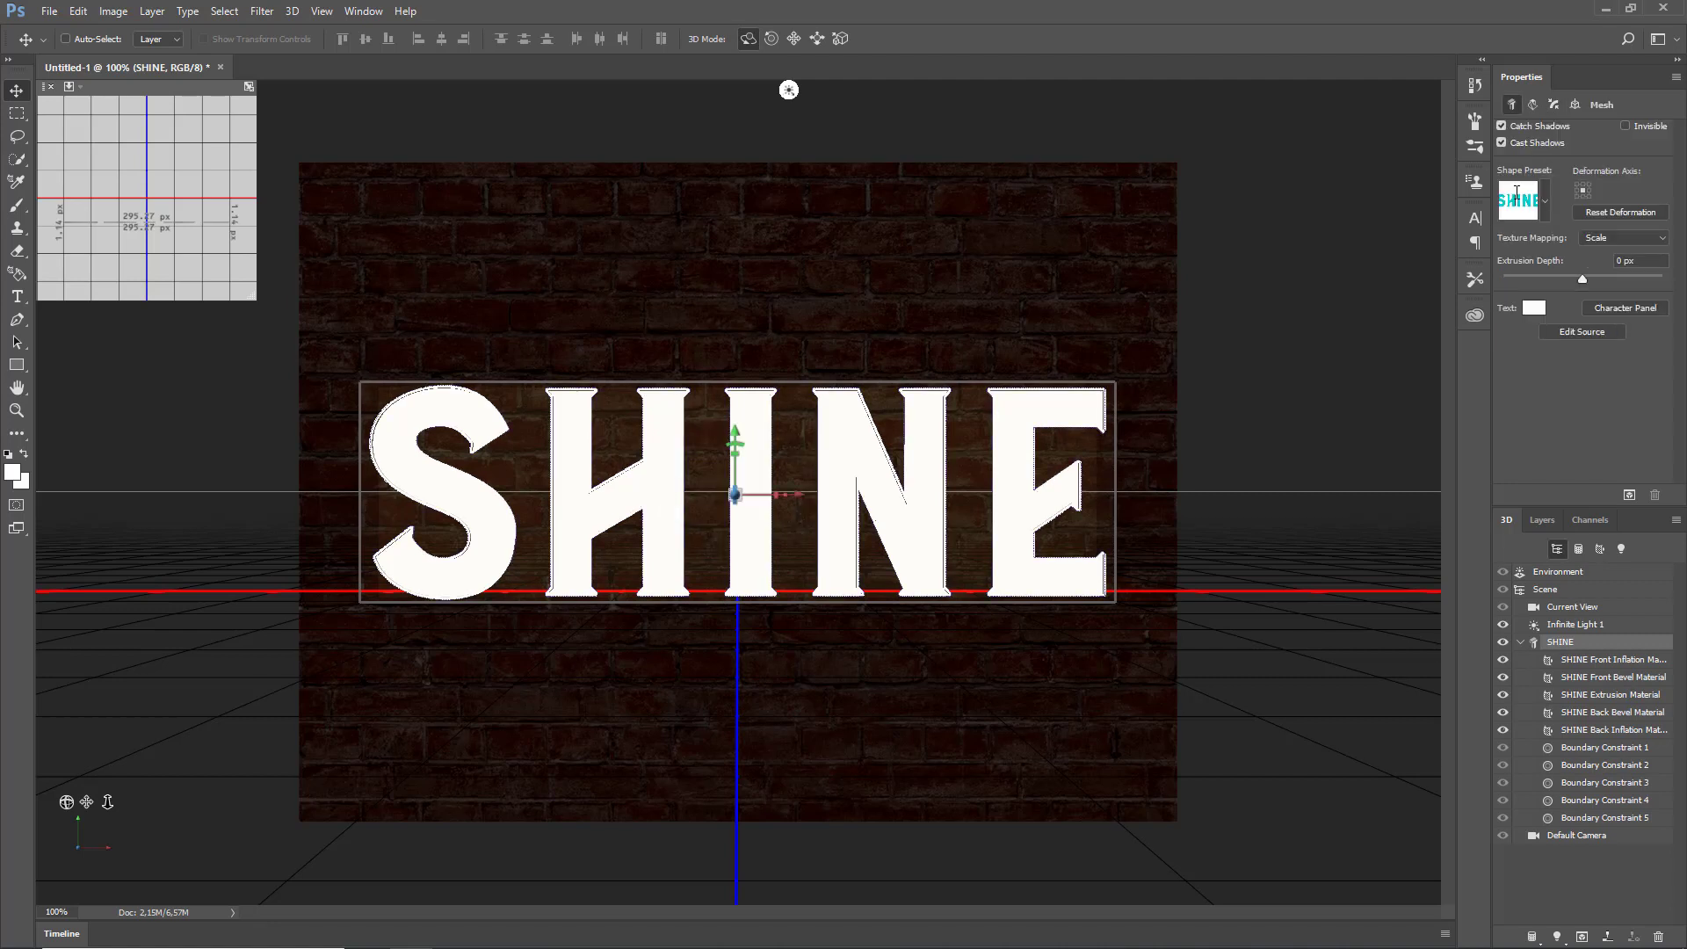
{"action": "left_click", "coordinate": [1552, 106]}
{"action": "left_click", "coordinate": [1518, 226]}
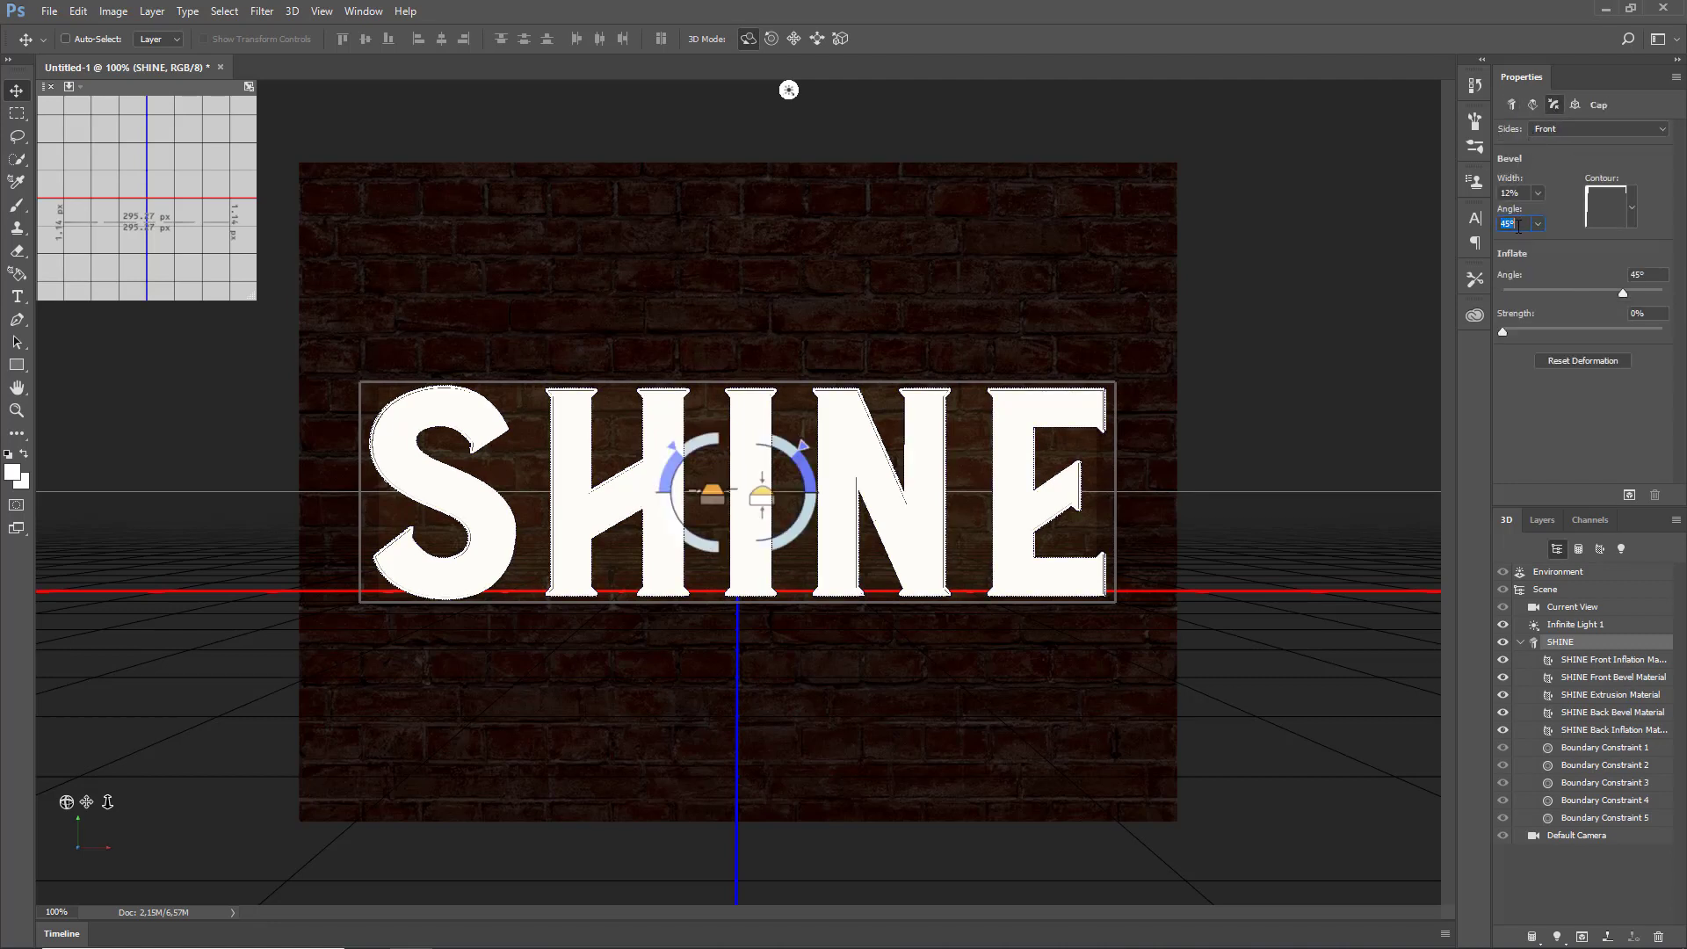
{"action": "type", "text": "85"}
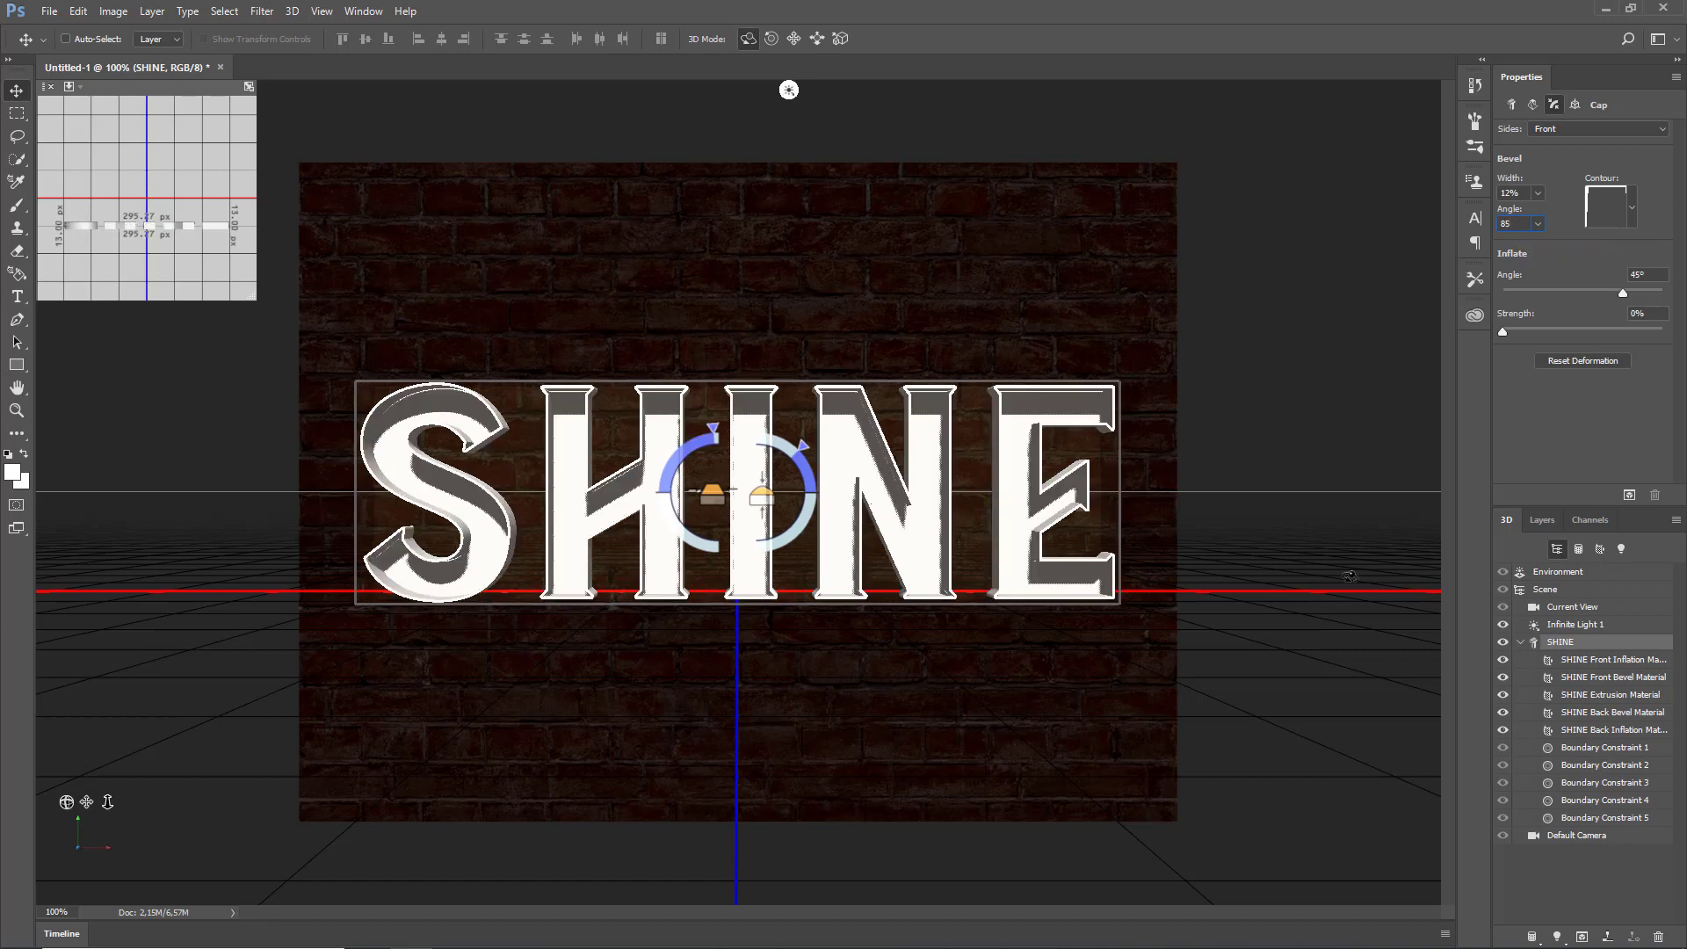
{"action": "key", "text": "Return"}
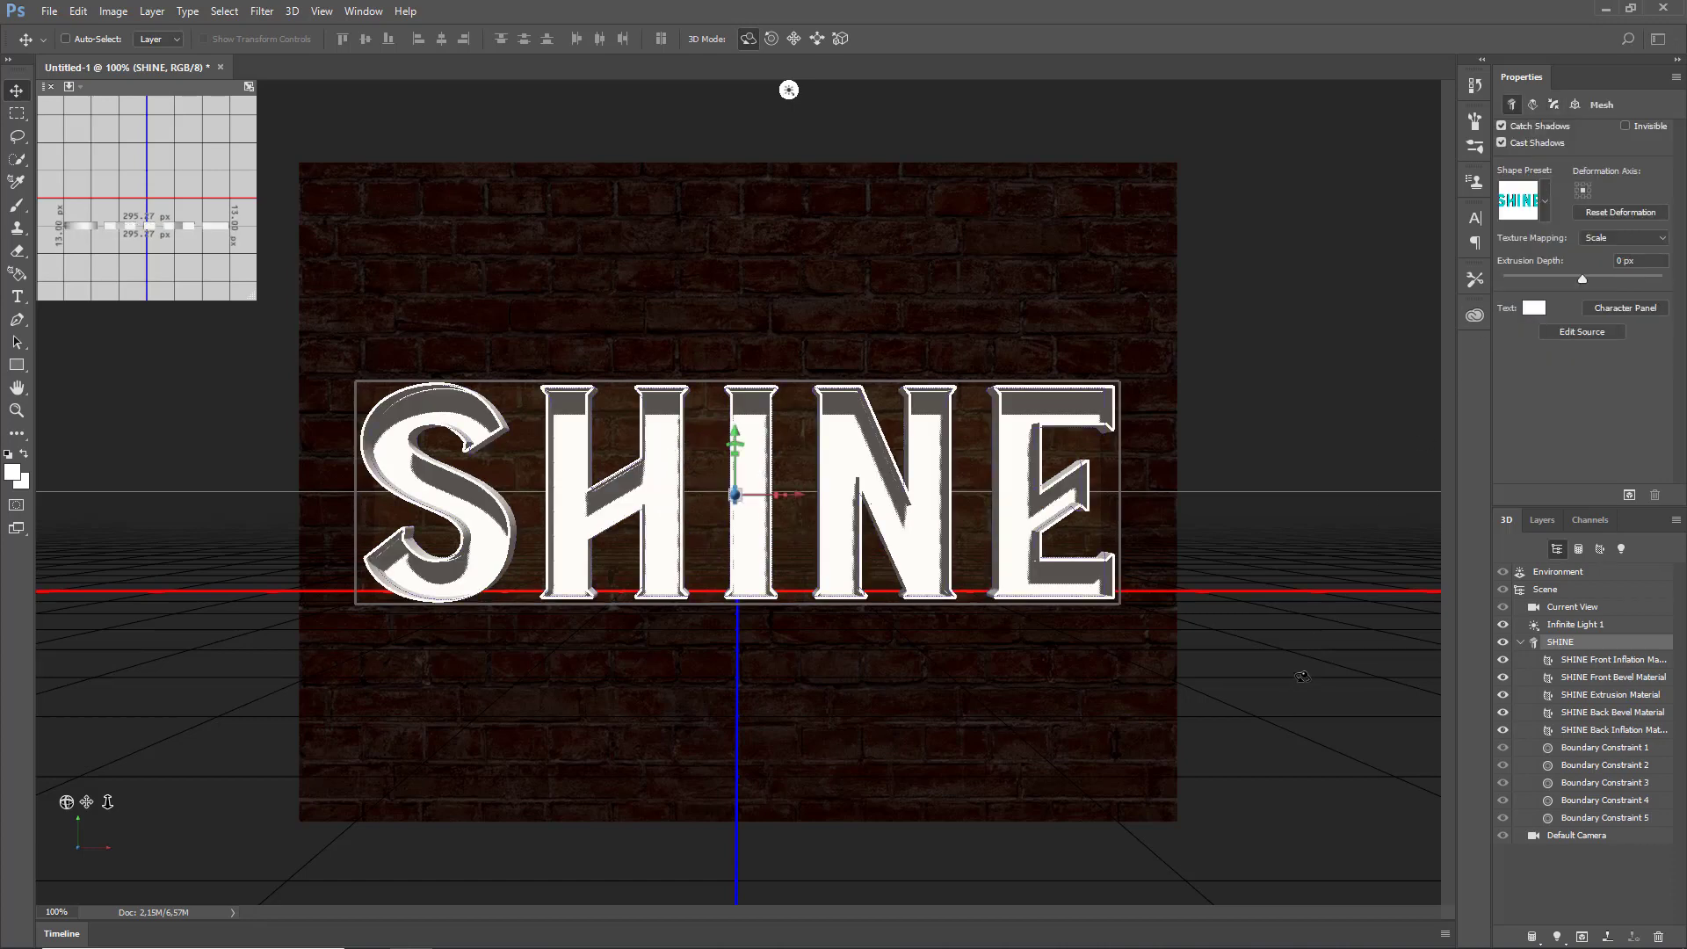
- Load the misto image as the diffuse texture of the SHINE Front Inflation Material
{"action": "left_click", "coordinate": [1599, 665]}
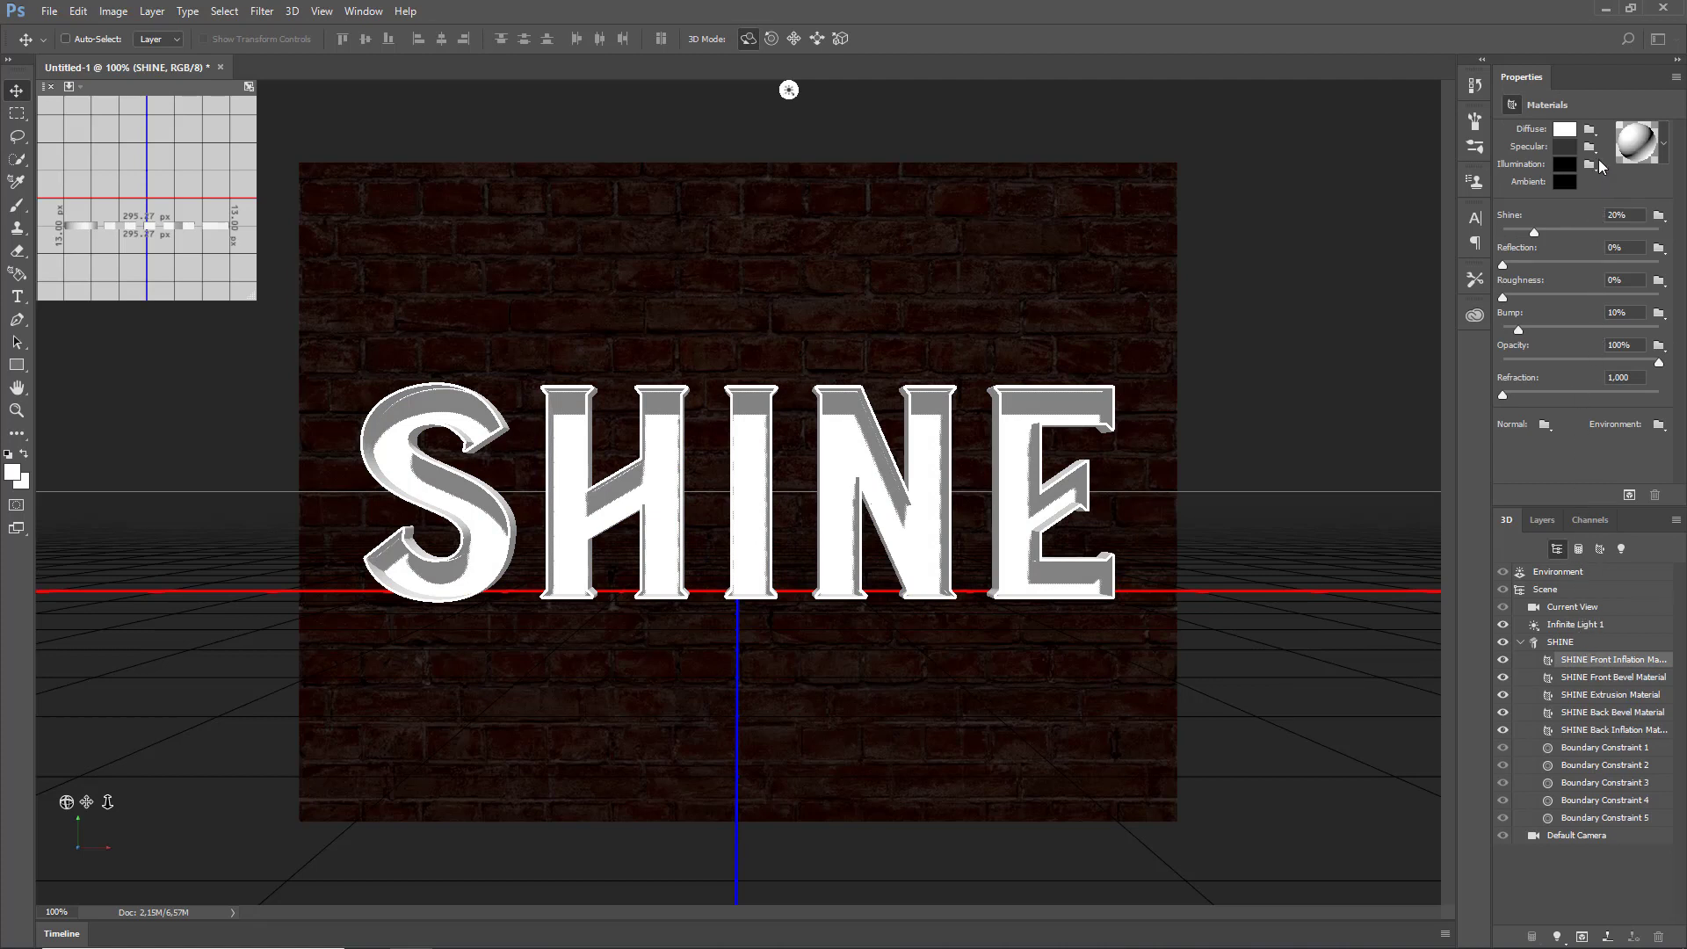
{"action": "left_click", "coordinate": [1593, 130]}
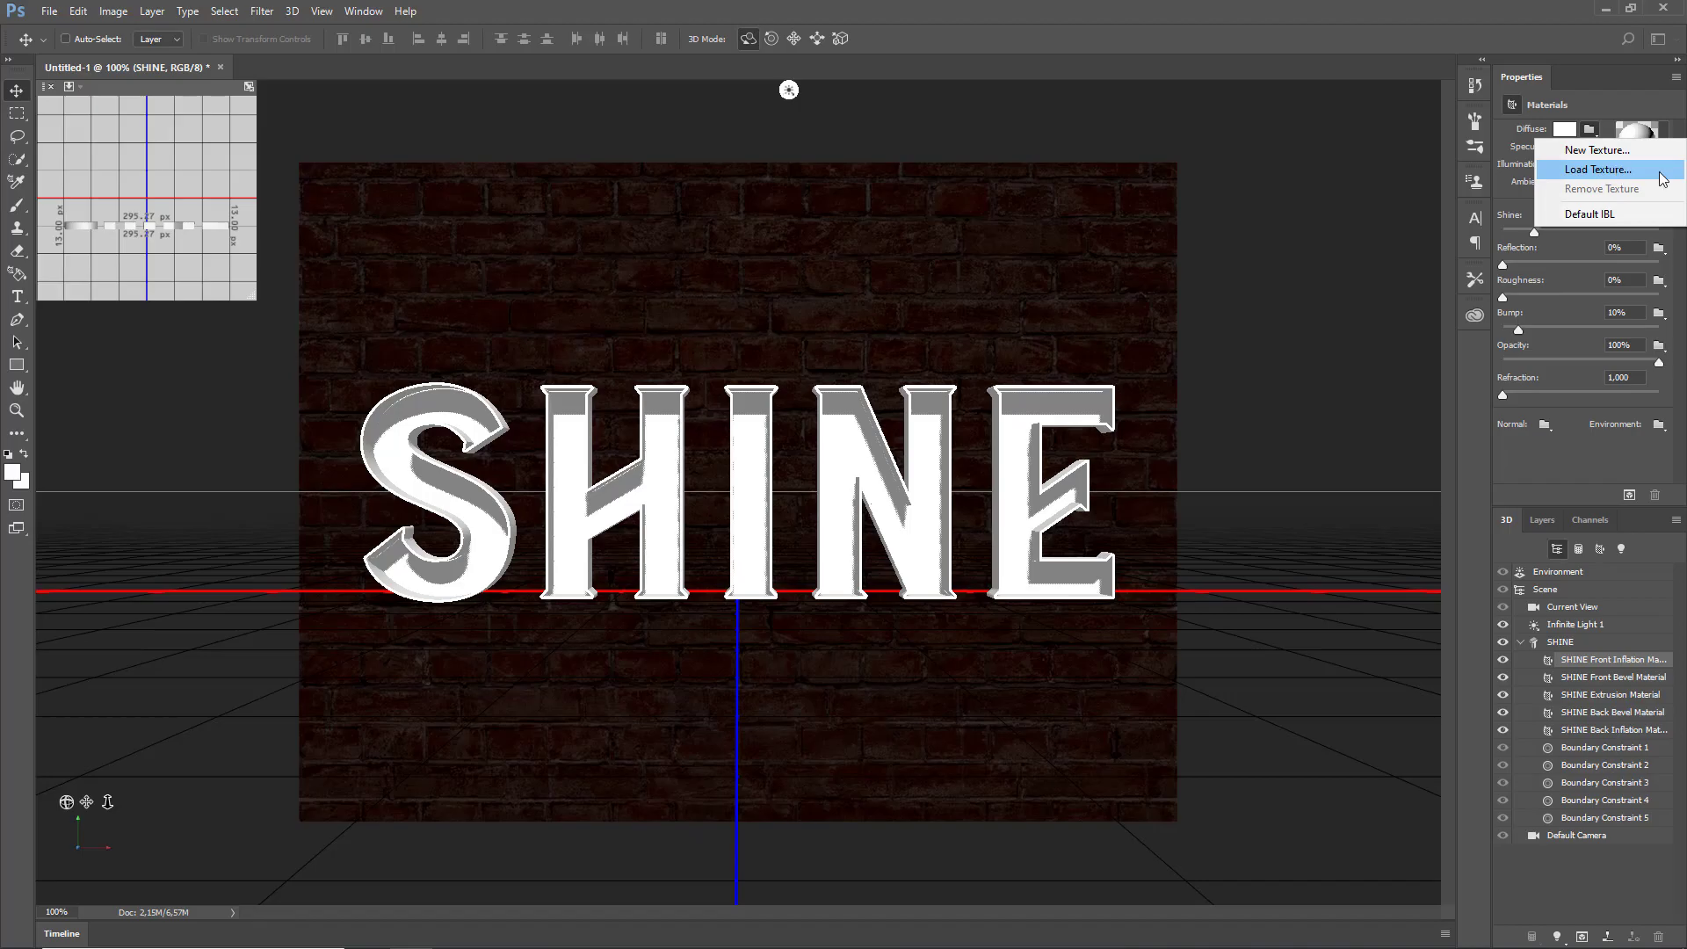
{"action": "left_click", "coordinate": [1616, 171]}
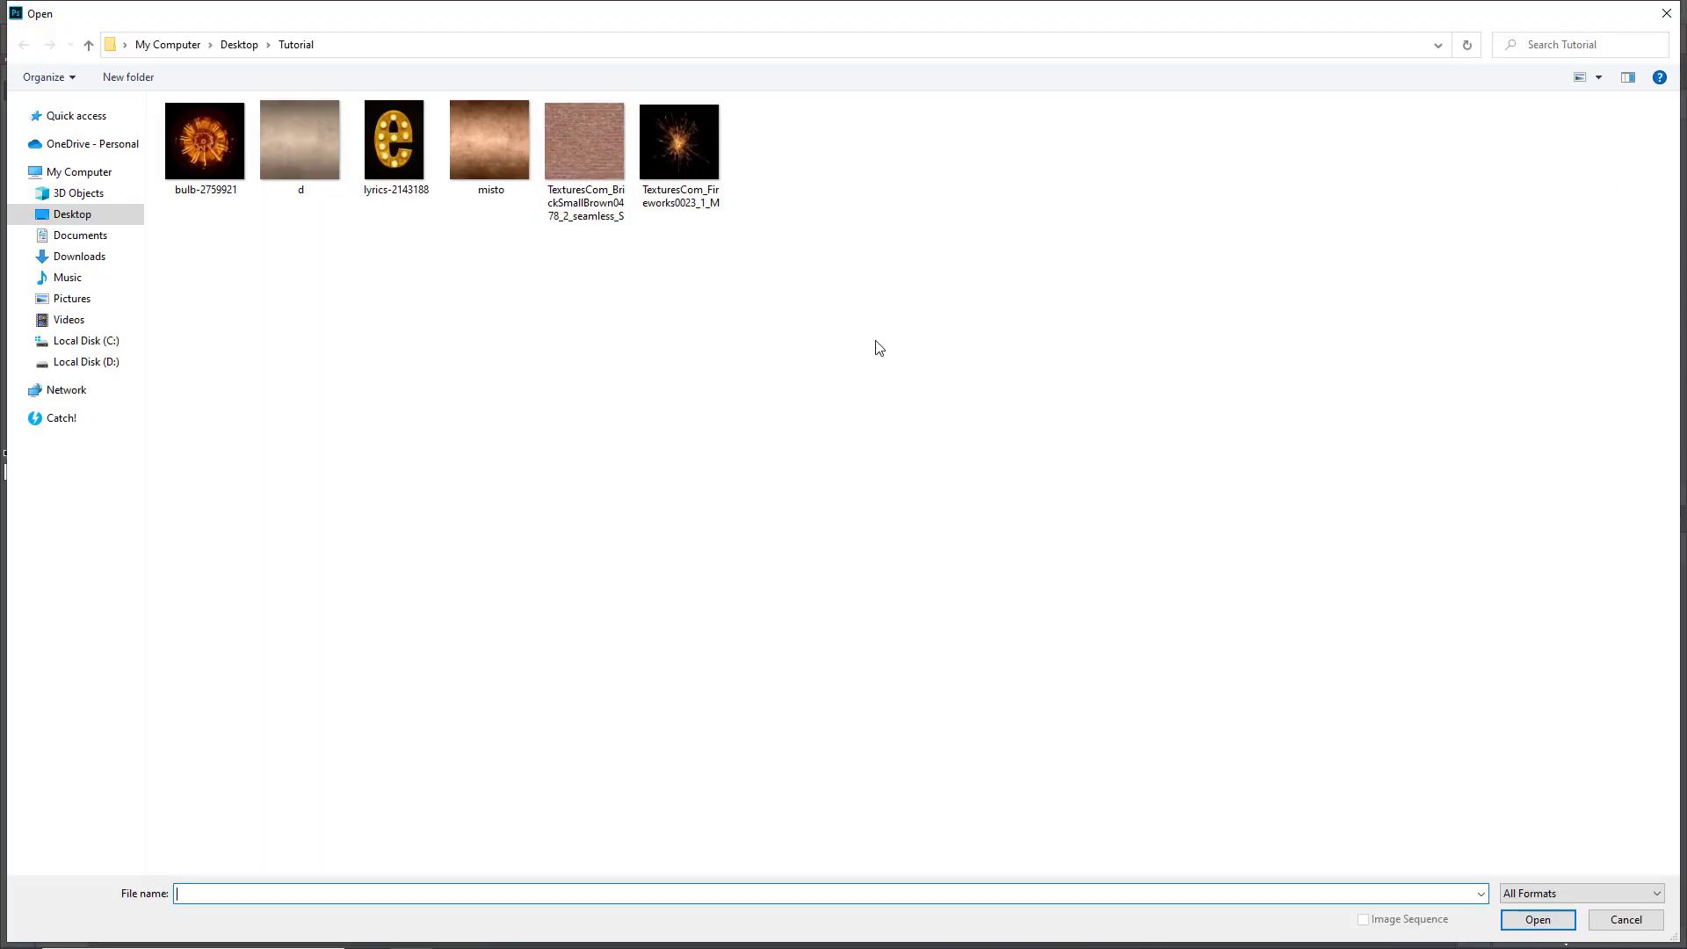
{"action": "left_click", "coordinate": [498, 175]}
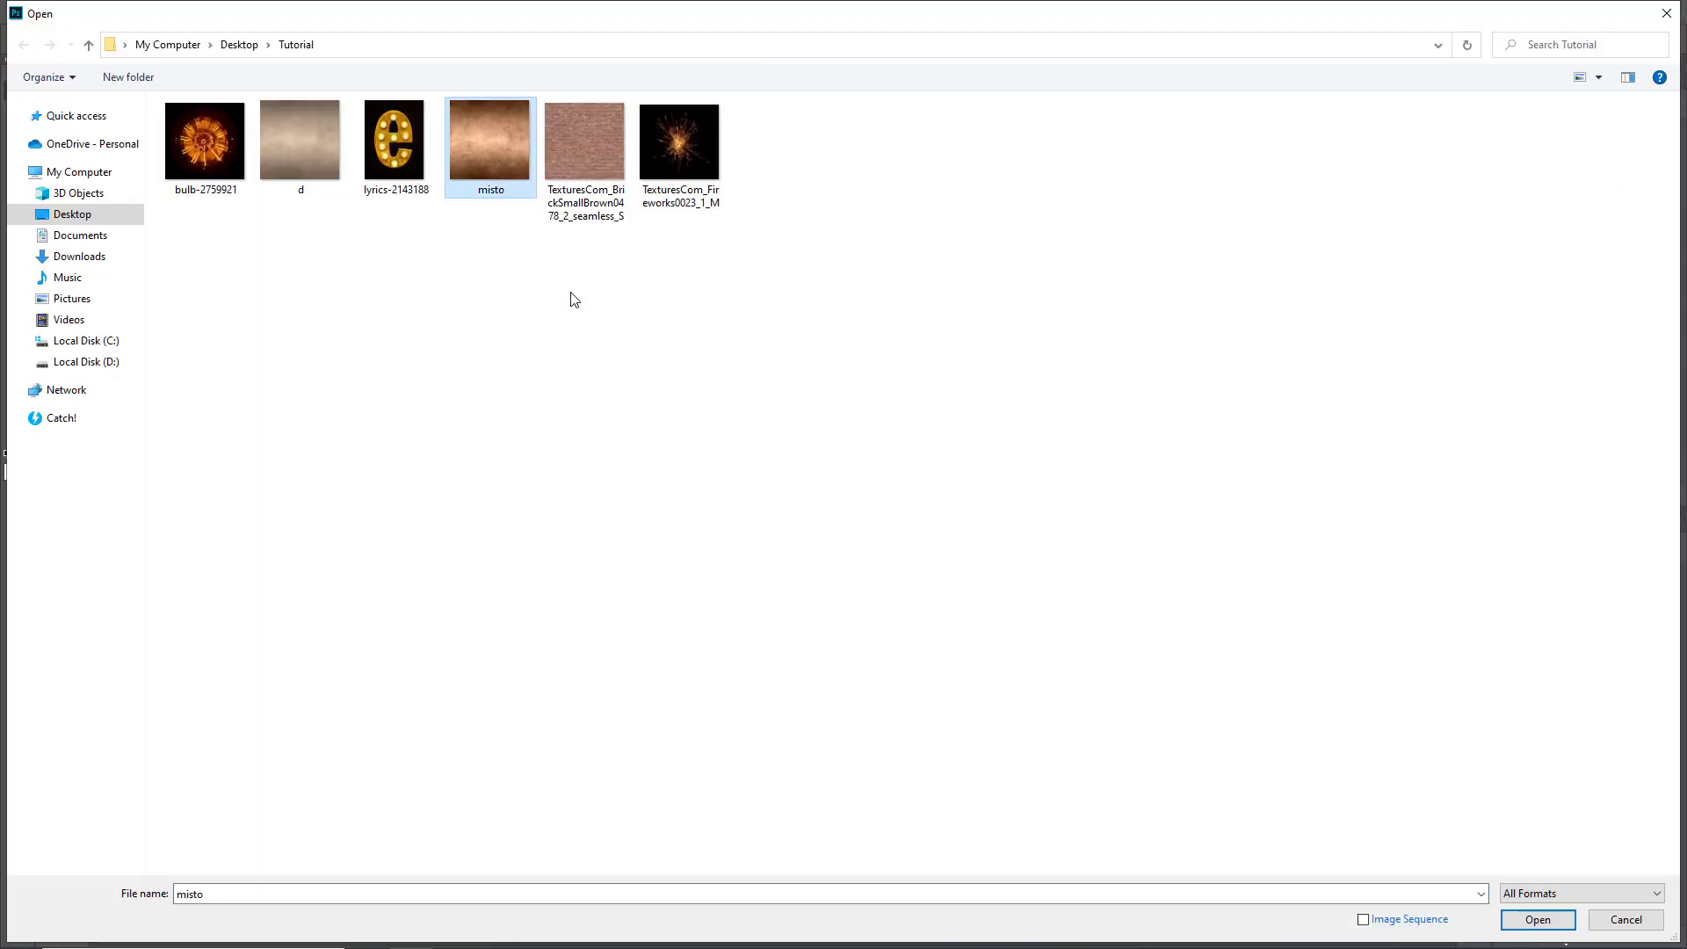
{"action": "left_click", "coordinate": [1535, 919]}
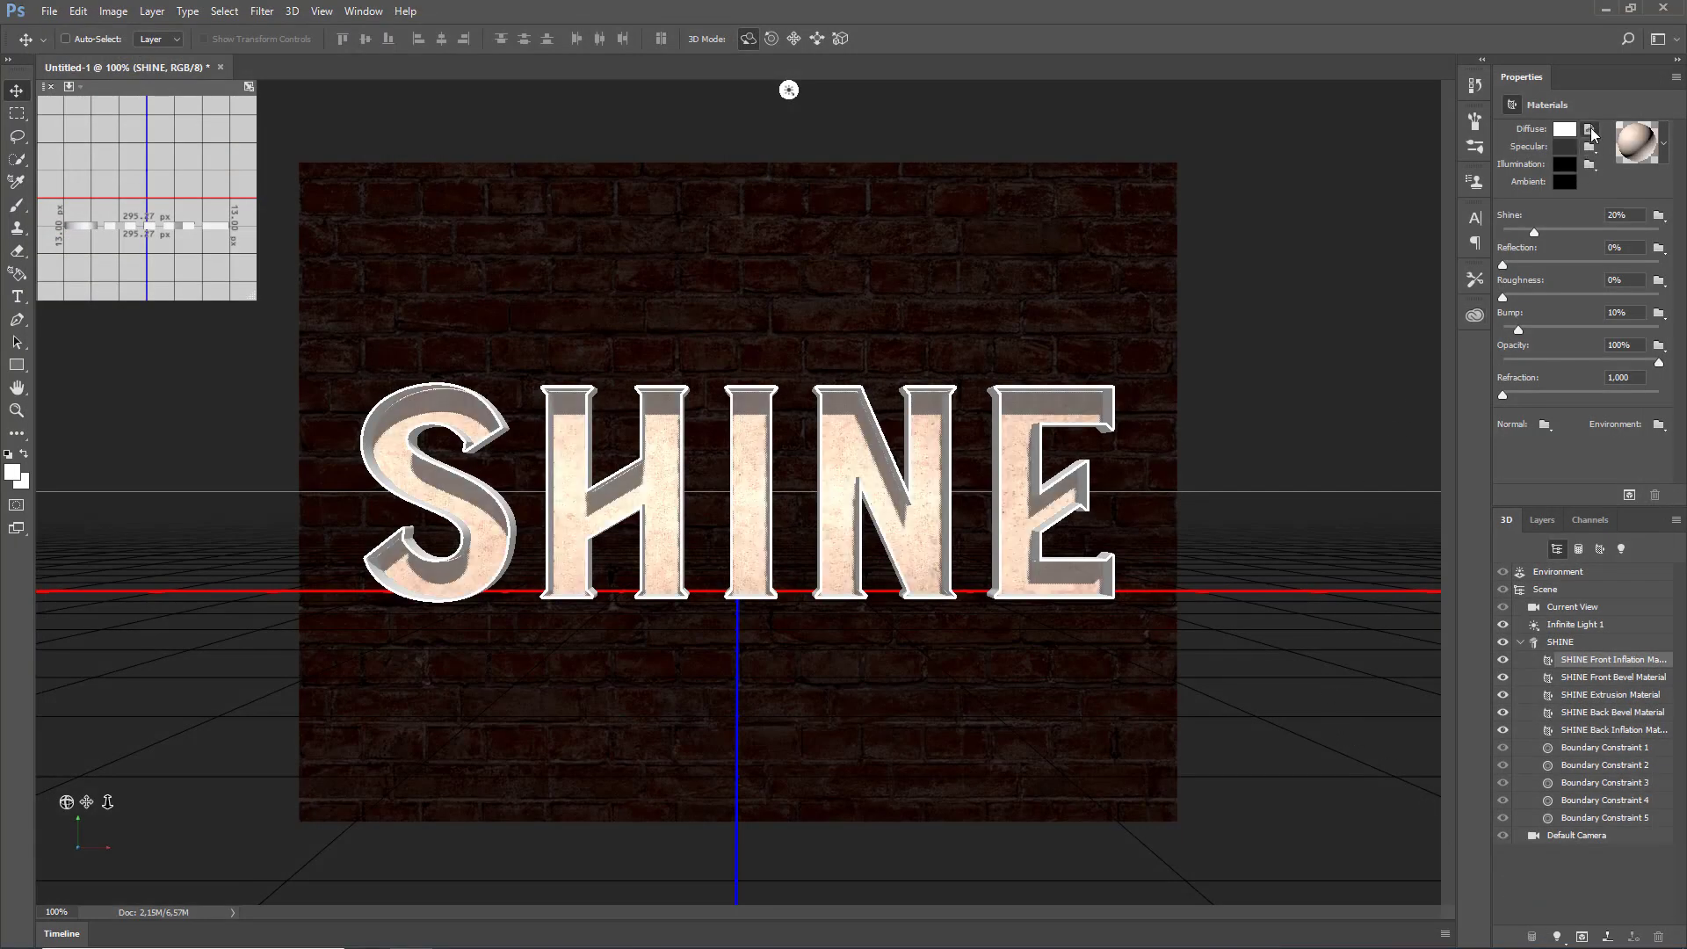
- Set the misto diffuse texture's UV scale to 100% and its tiling to 1 on both axes
{"action": "left_click", "coordinate": [1590, 130]}
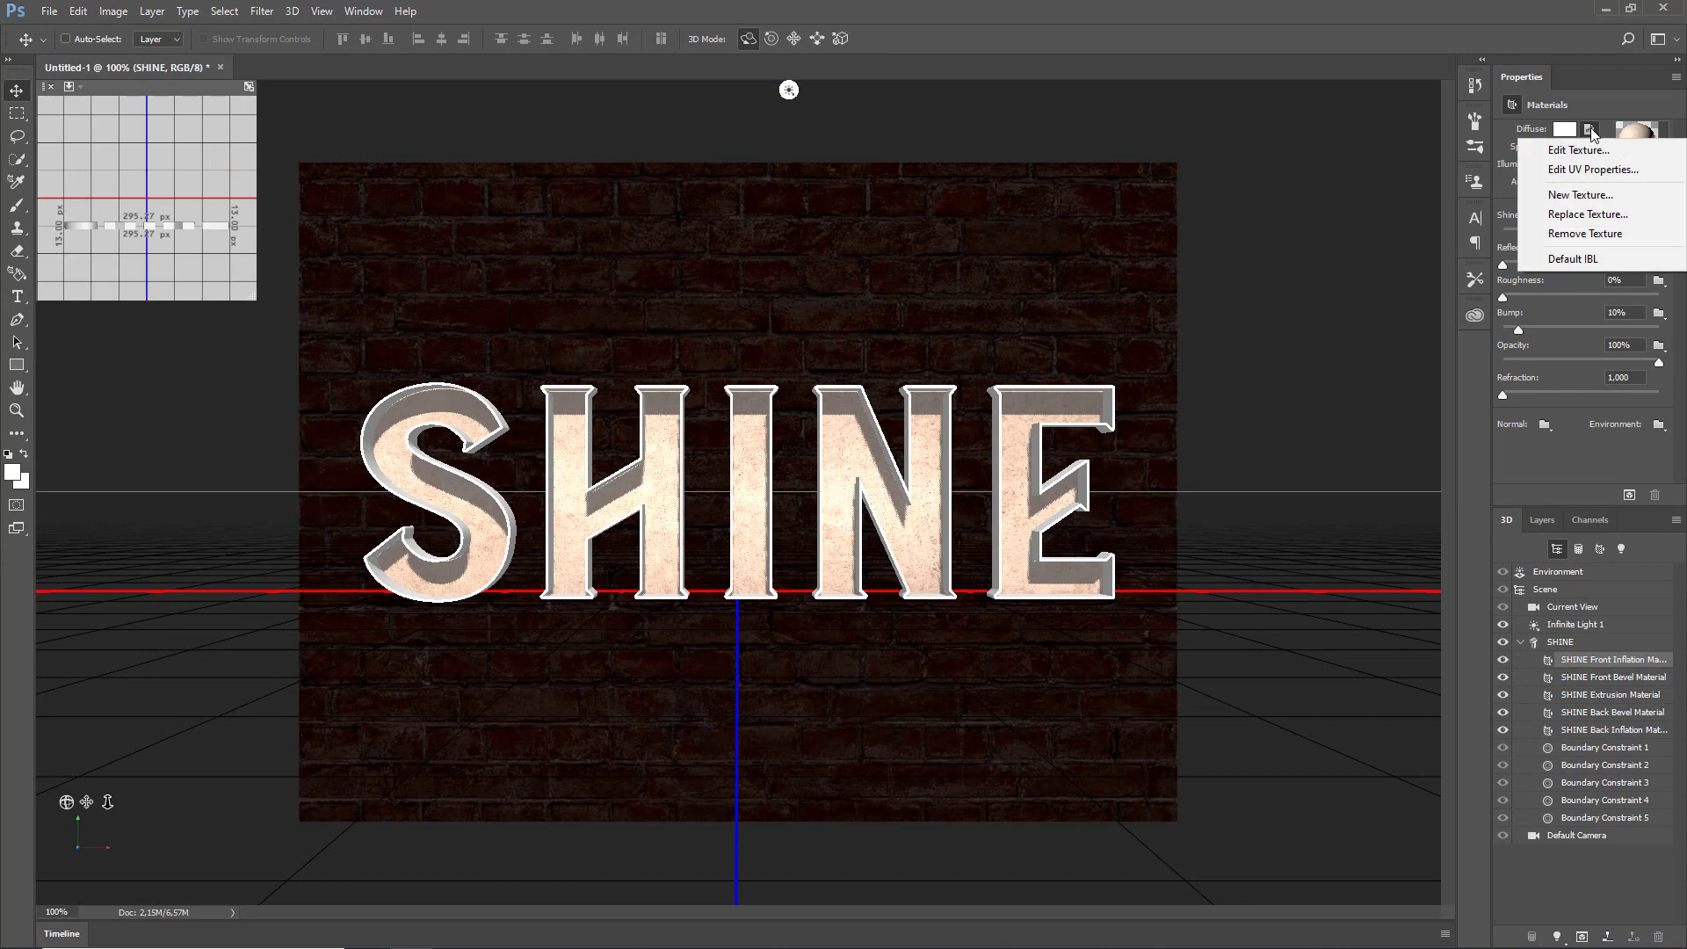
{"action": "left_click", "coordinate": [1644, 172]}
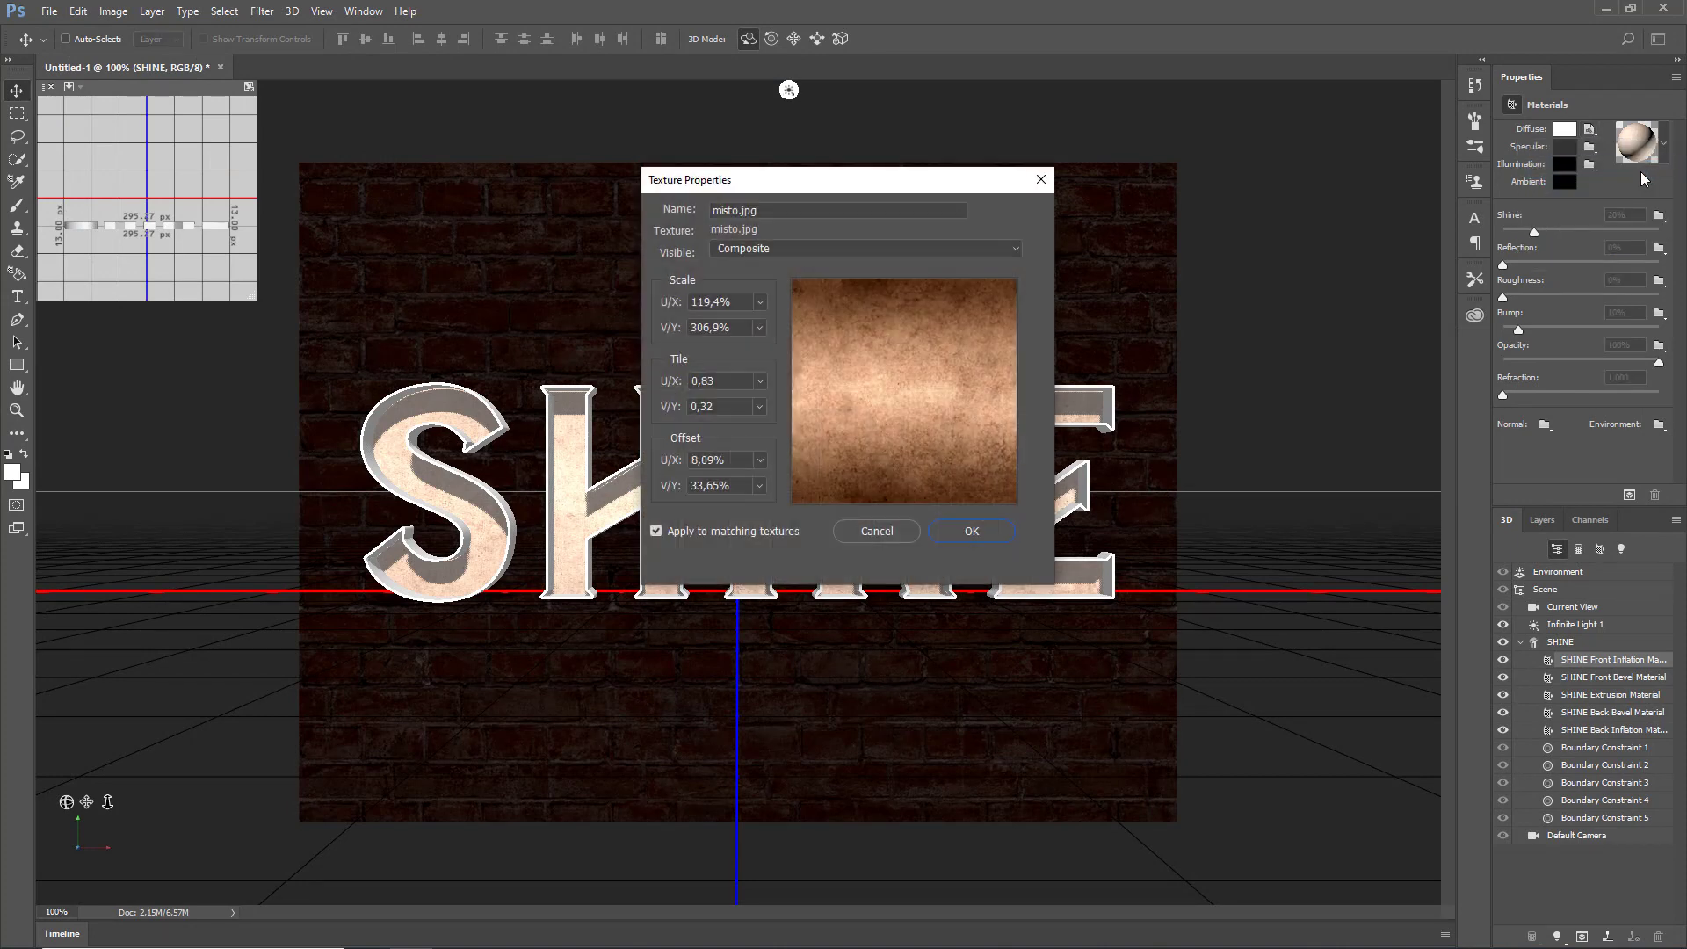
{"action": "left_click", "coordinate": [742, 301]}
{"action": "type", "text": "100"}
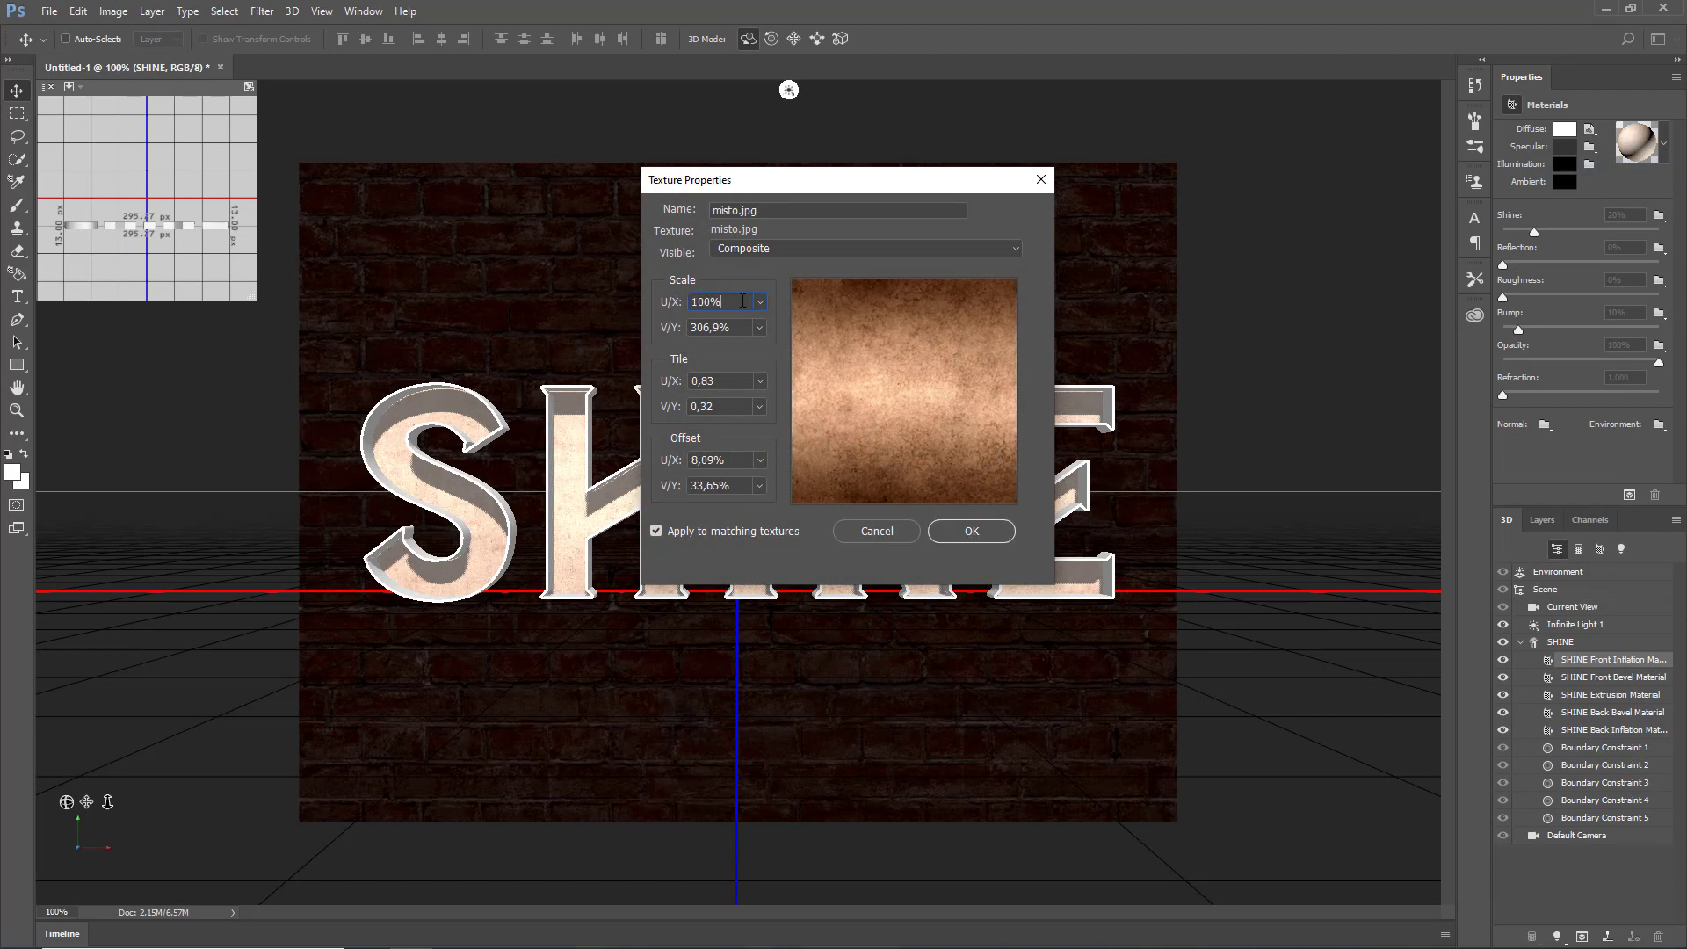
{"action": "left_click", "coordinate": [737, 327]}
{"action": "type", "text": "100%"}
{"action": "left_click", "coordinate": [731, 406]}
{"action": "type", "text": "1"}
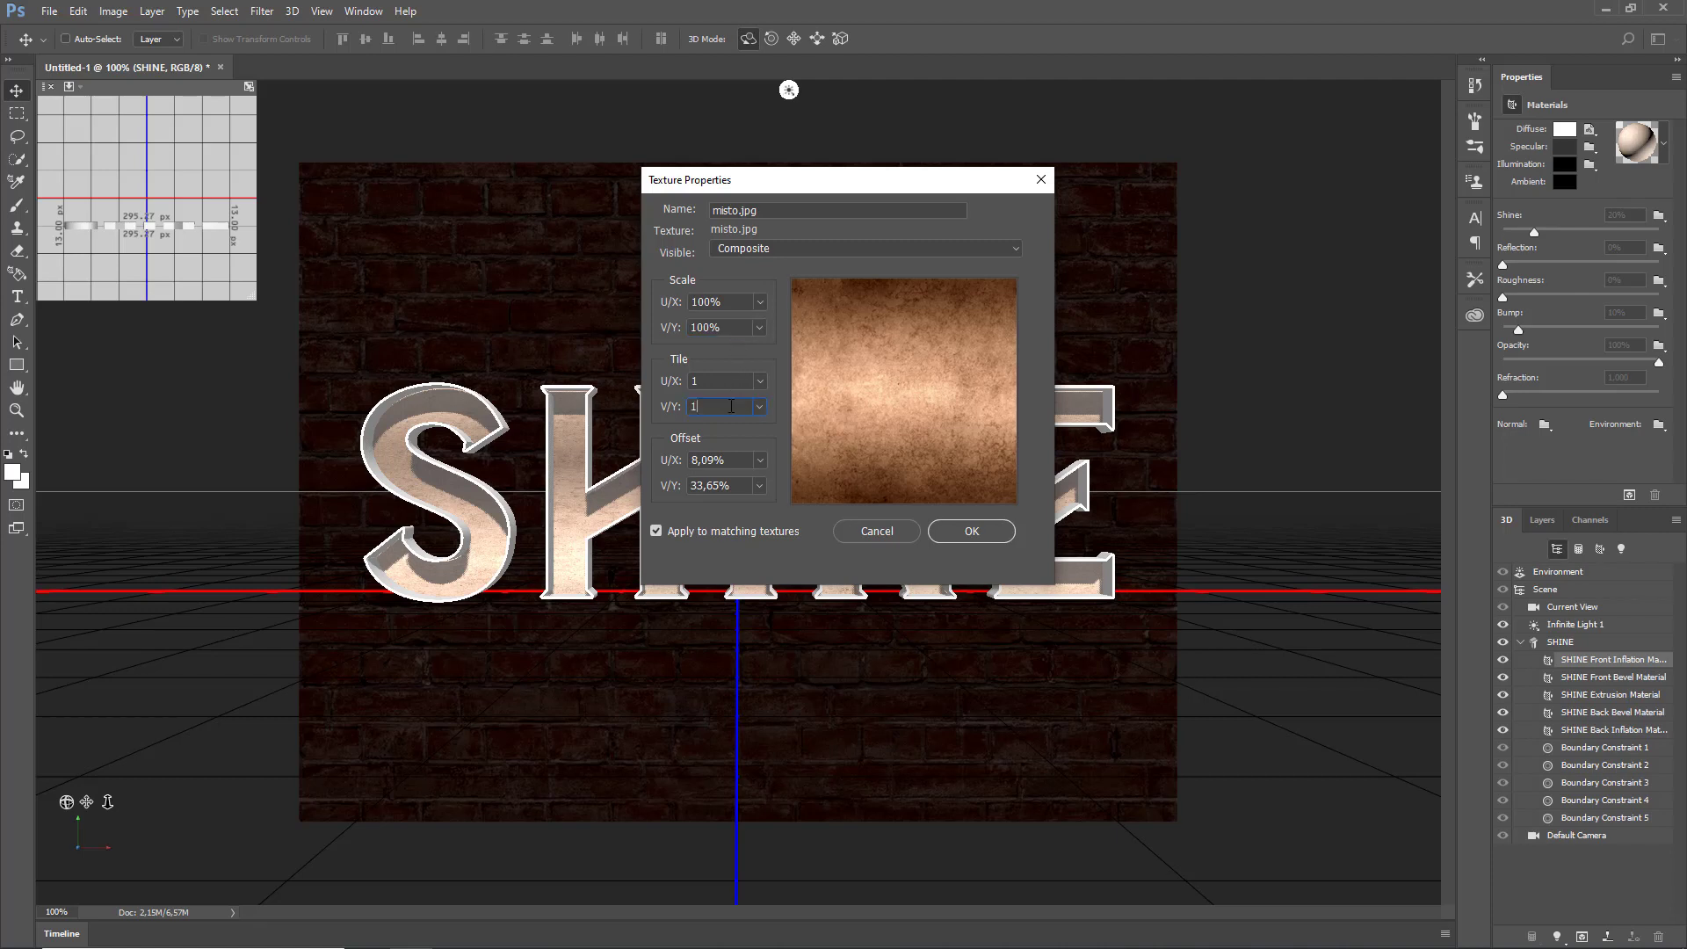
- Set the misto texture's U and V offsets to 0% and apply the texture properties
{"action": "double_click", "coordinate": [733, 459]}
{"action": "type", "text": "0"}
{"action": "double_click", "coordinate": [736, 485]}
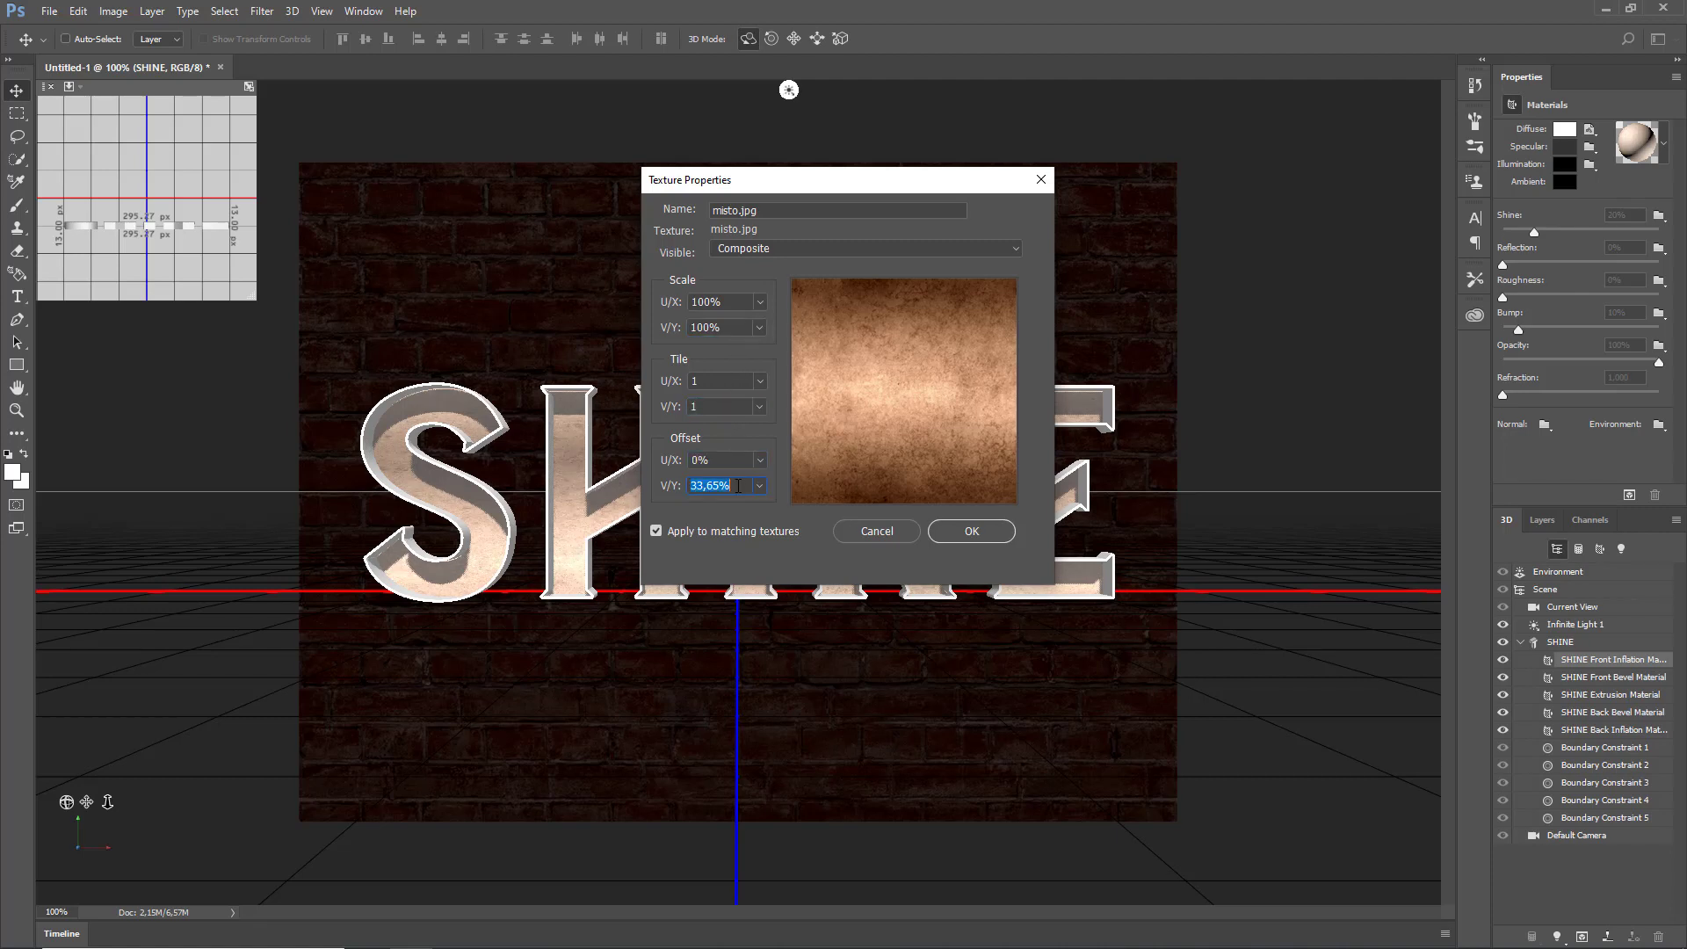
{"action": "type", "text": "0"}
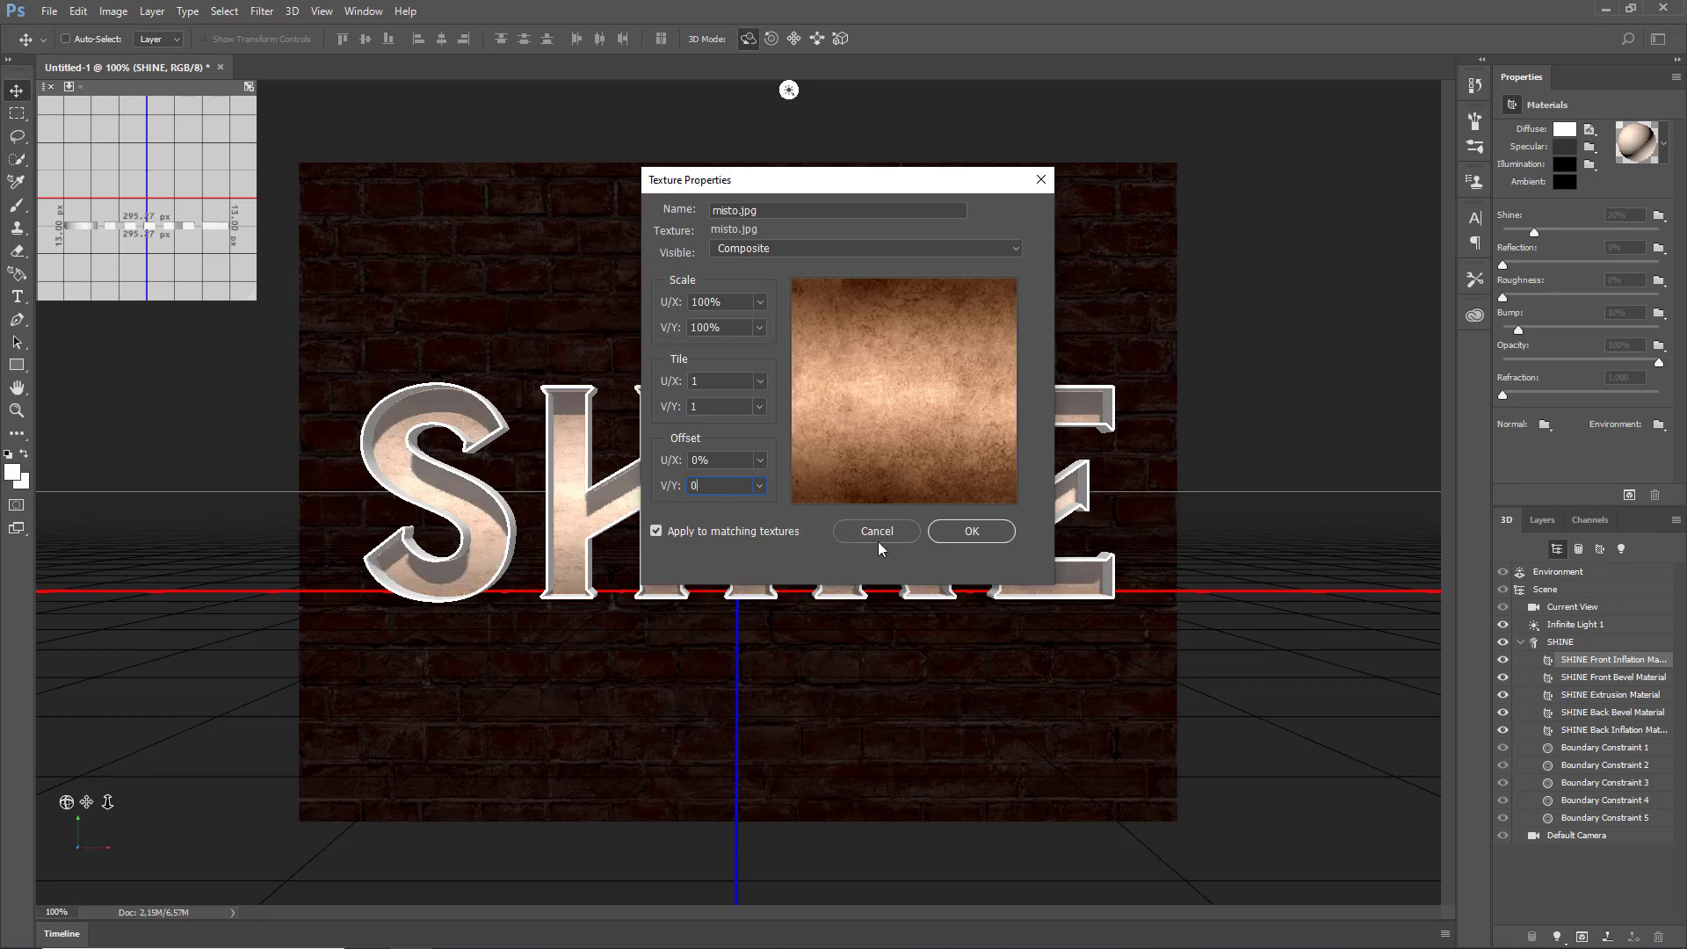
{"action": "left_click", "coordinate": [988, 534]}
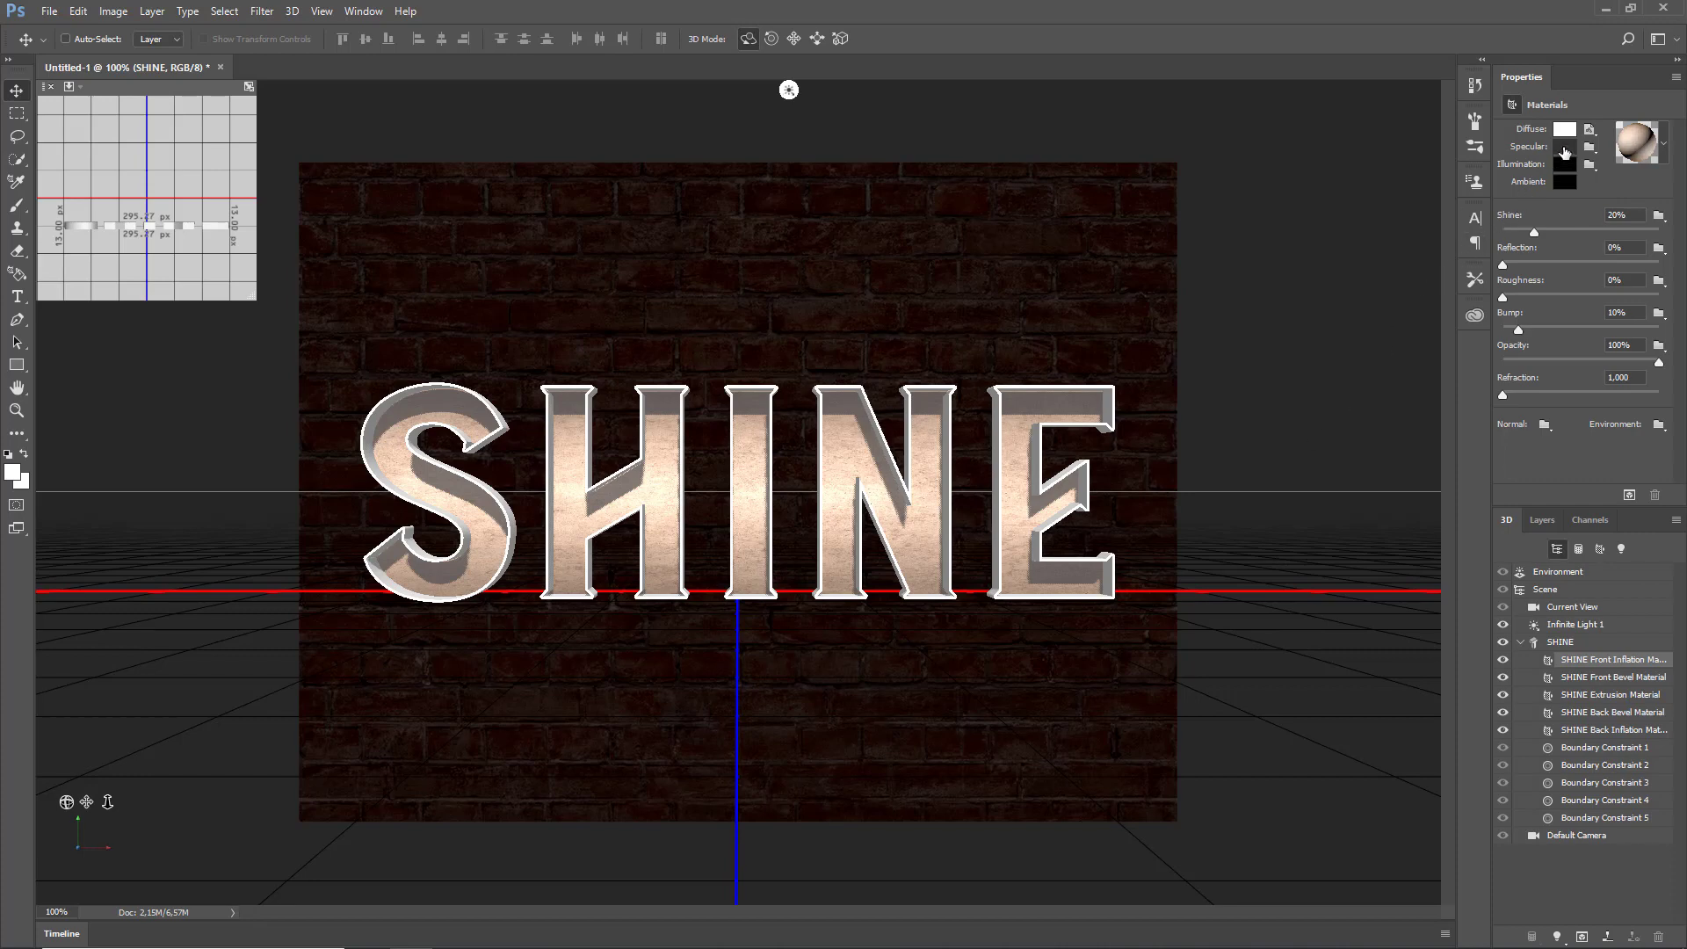
- Set the front inflation material's specular color to RGB 135, 59, 33
{"action": "left_click", "coordinate": [1562, 151]}
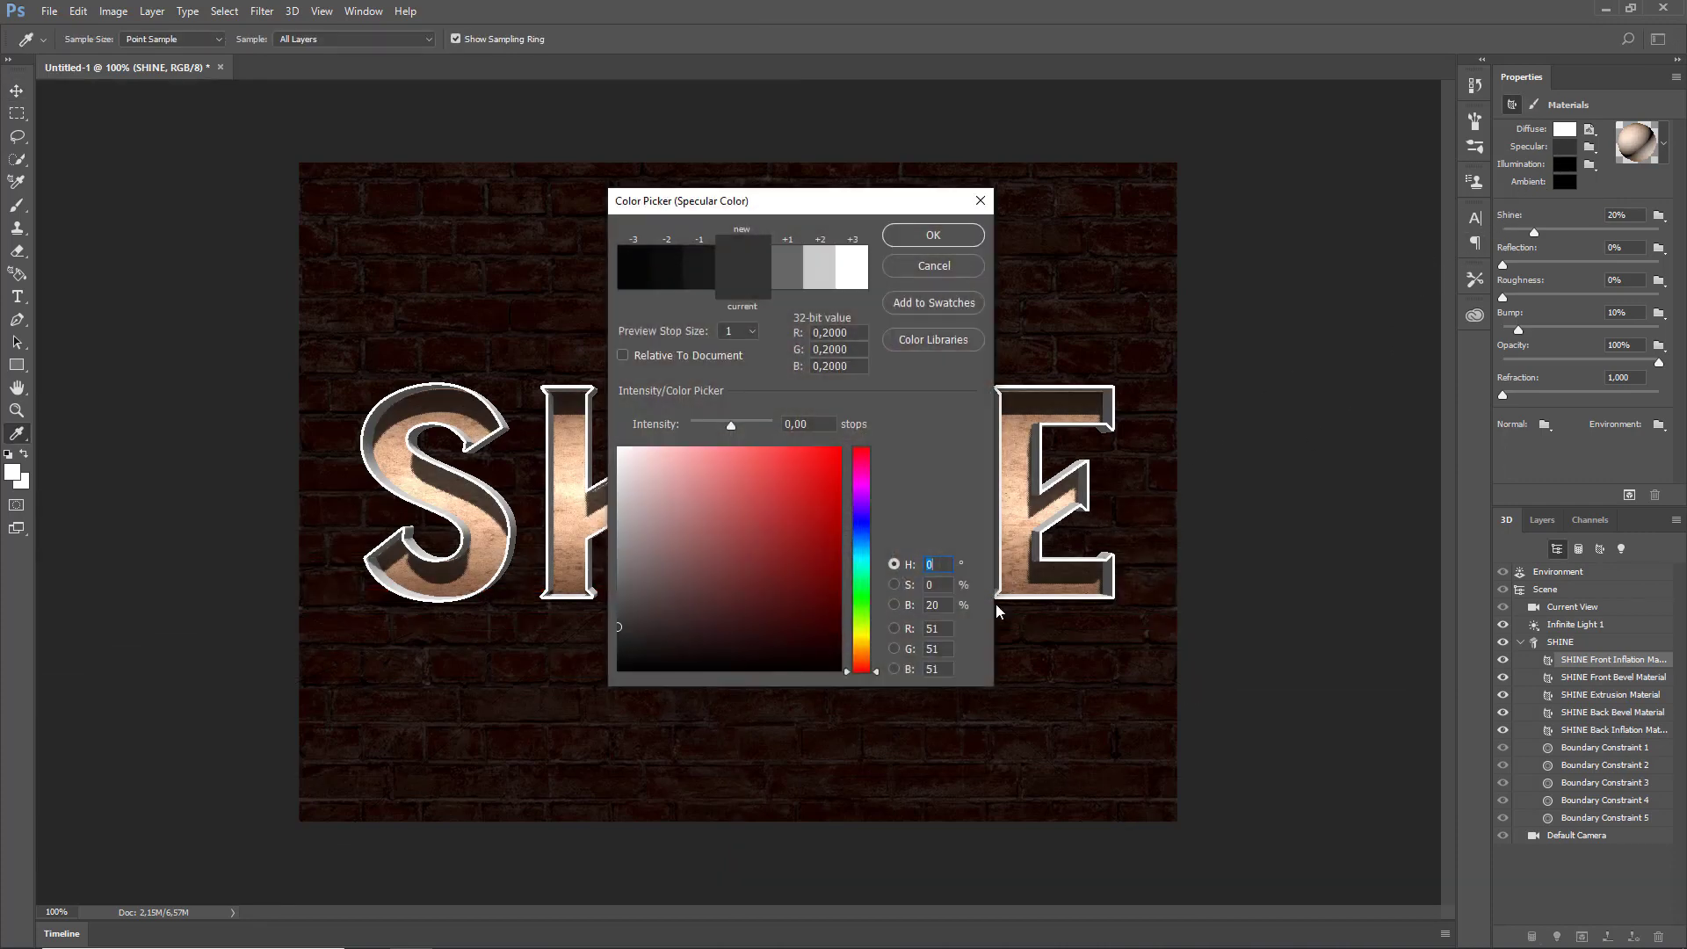
{"action": "type", "text": "135"}
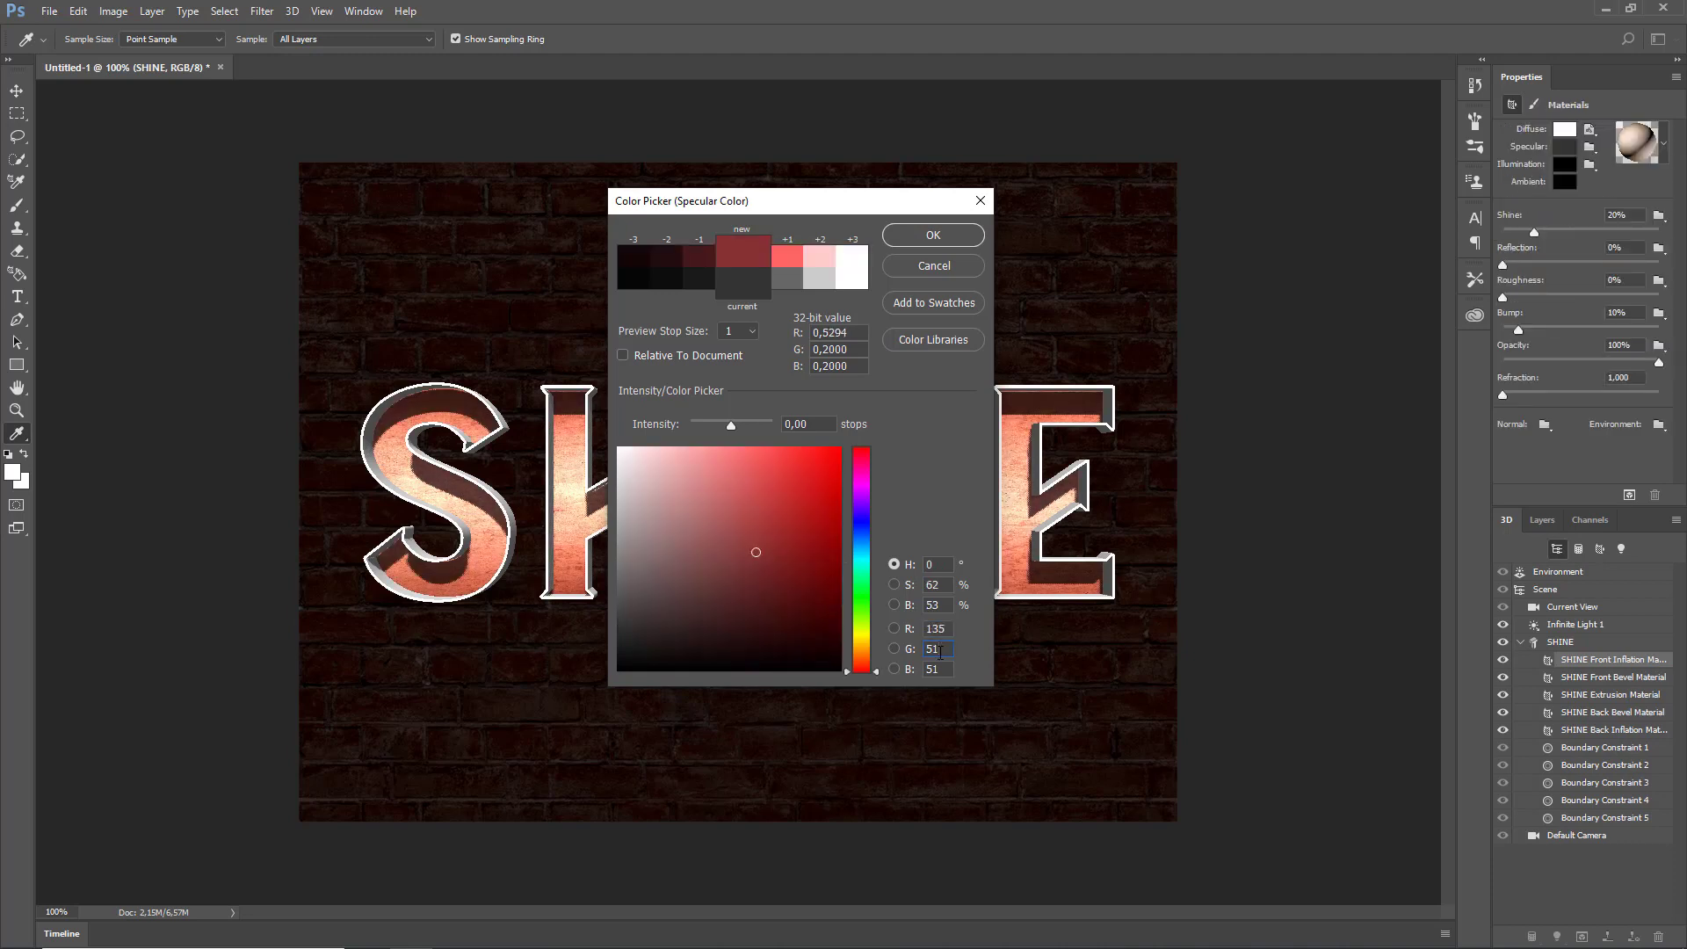
{"action": "type", "text": "59"}
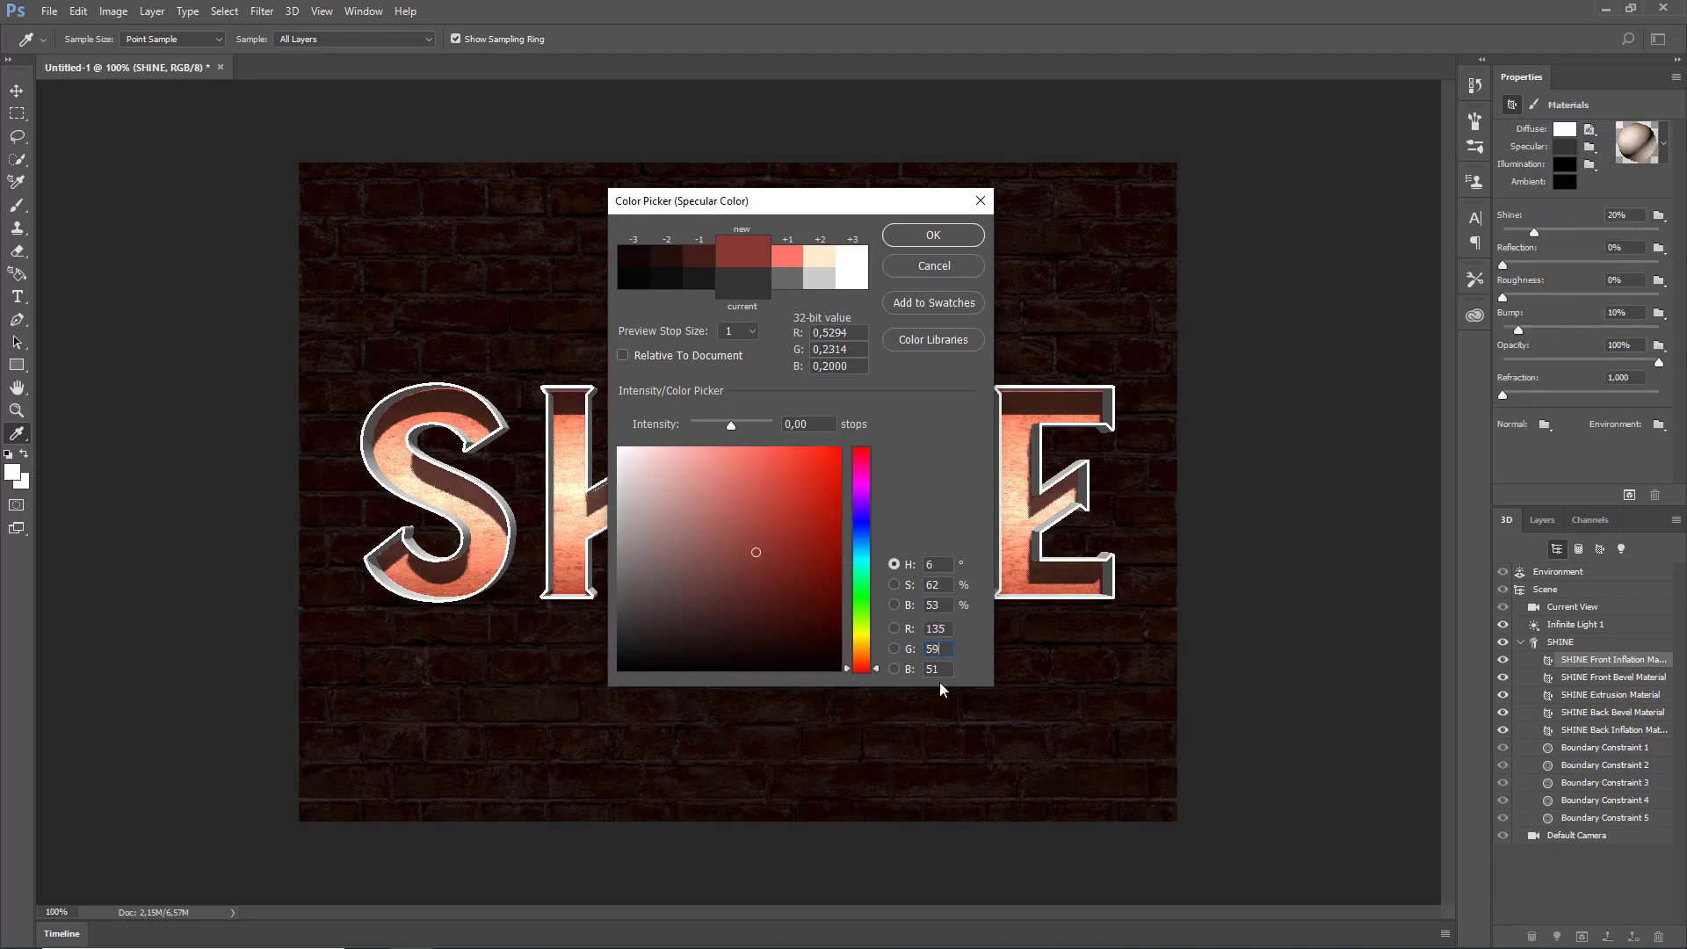
{"action": "type", "text": "5"}
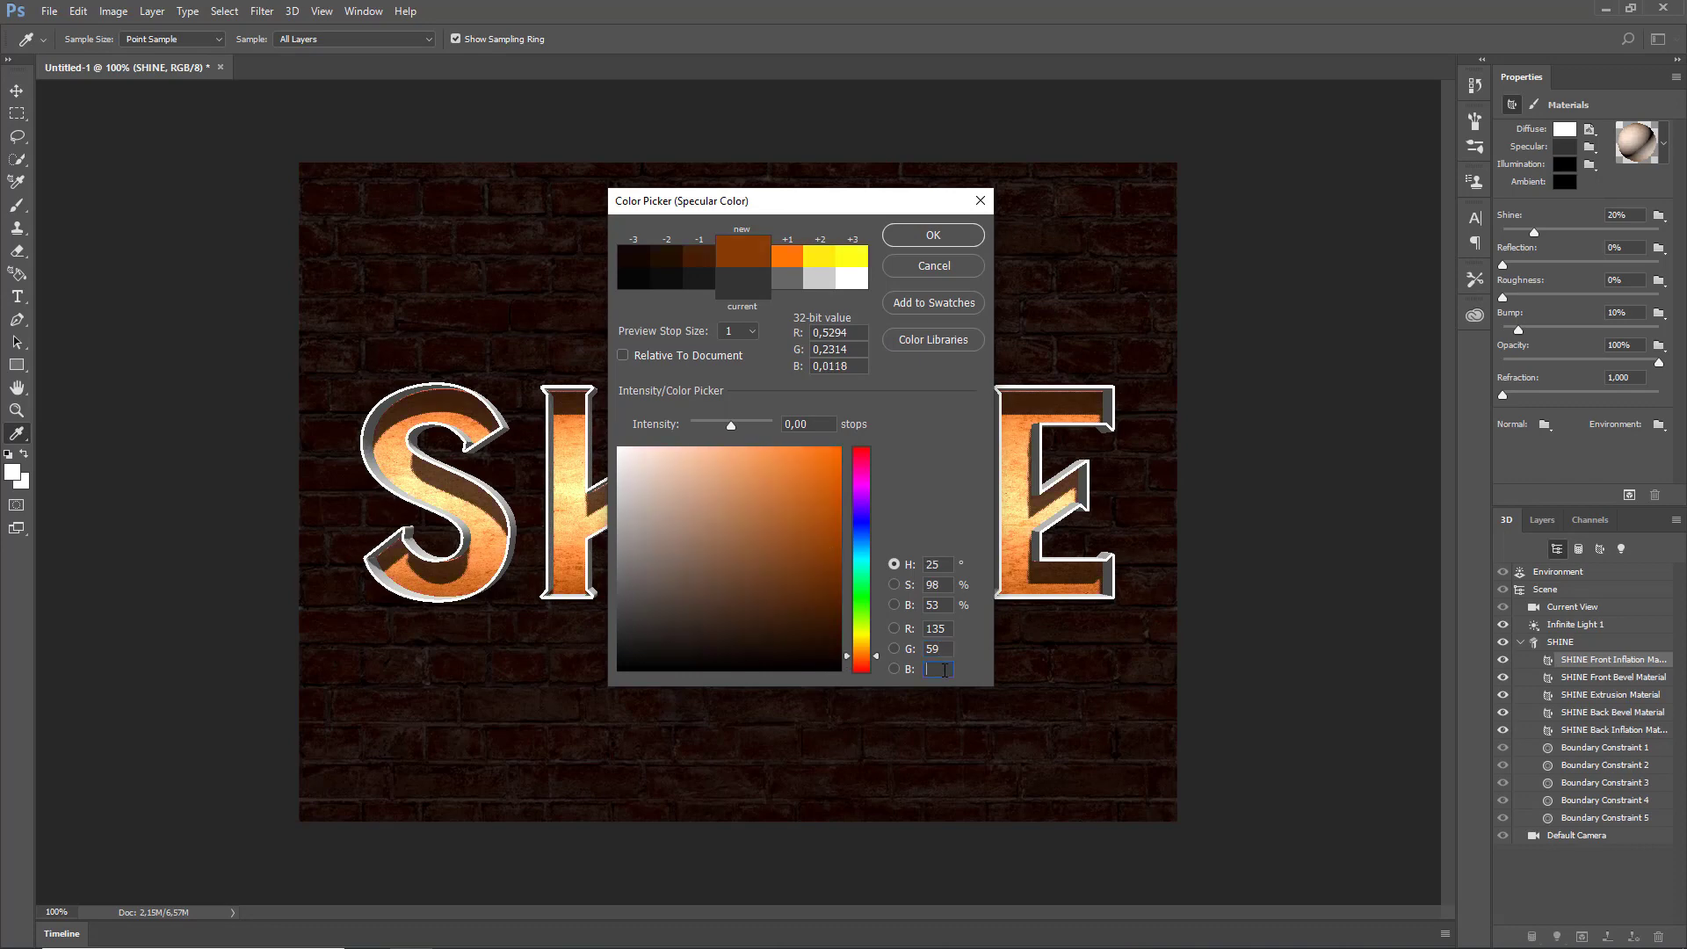
{"action": "type", "text": "33"}
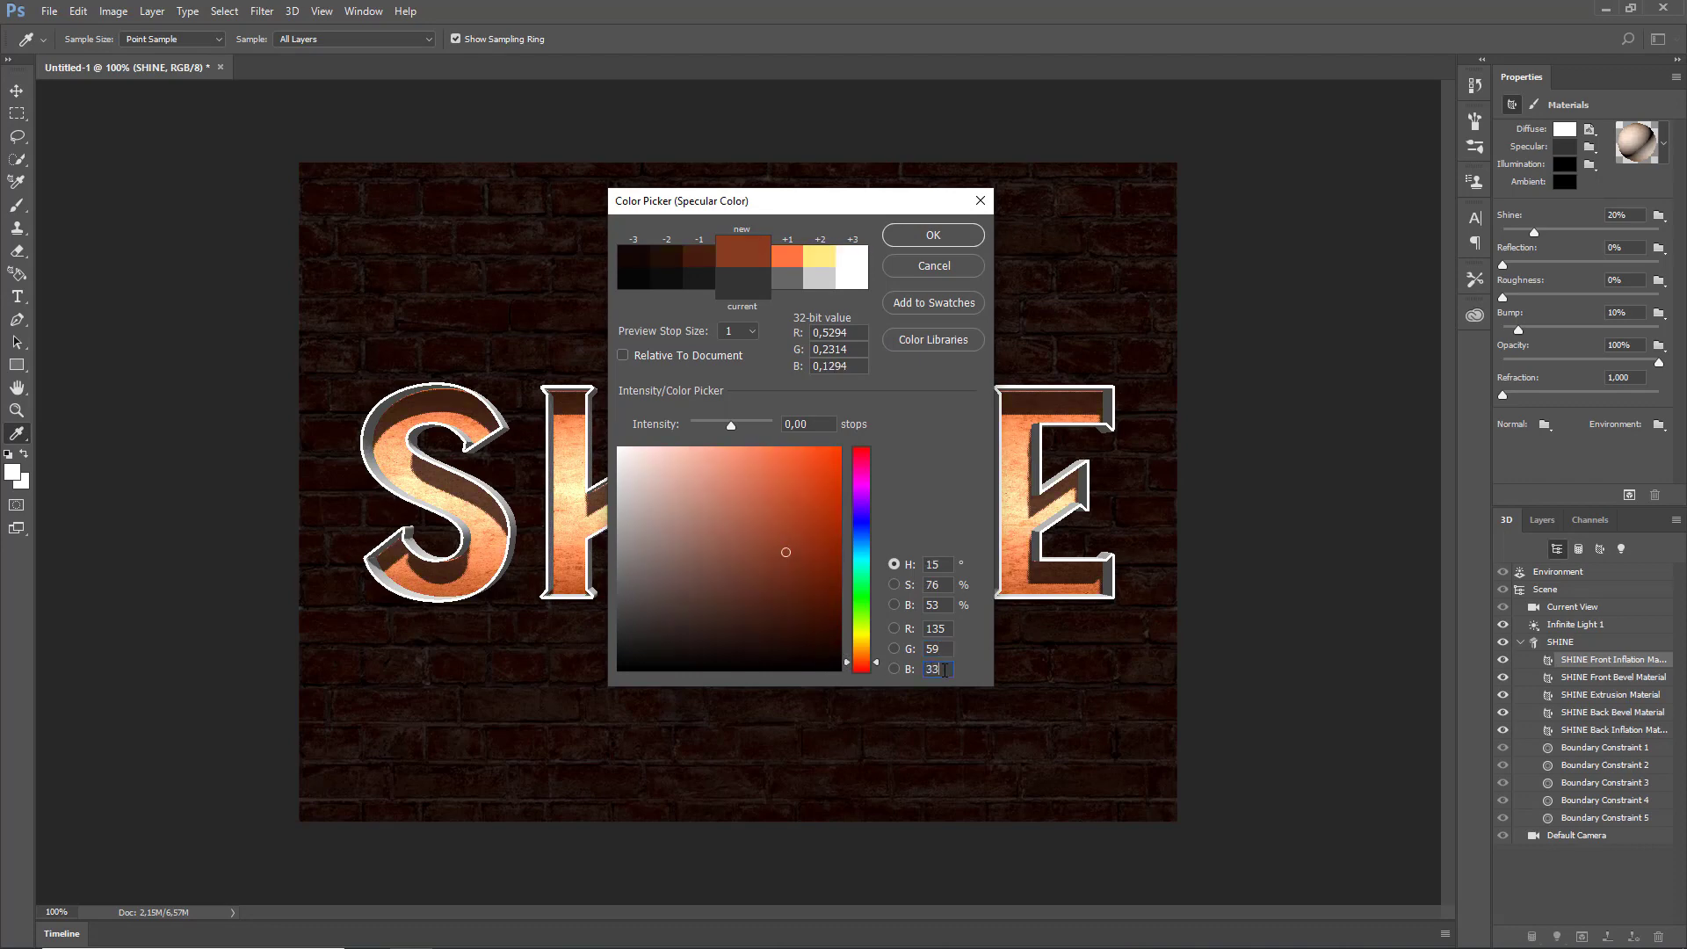
{"action": "left_click", "coordinate": [953, 237]}
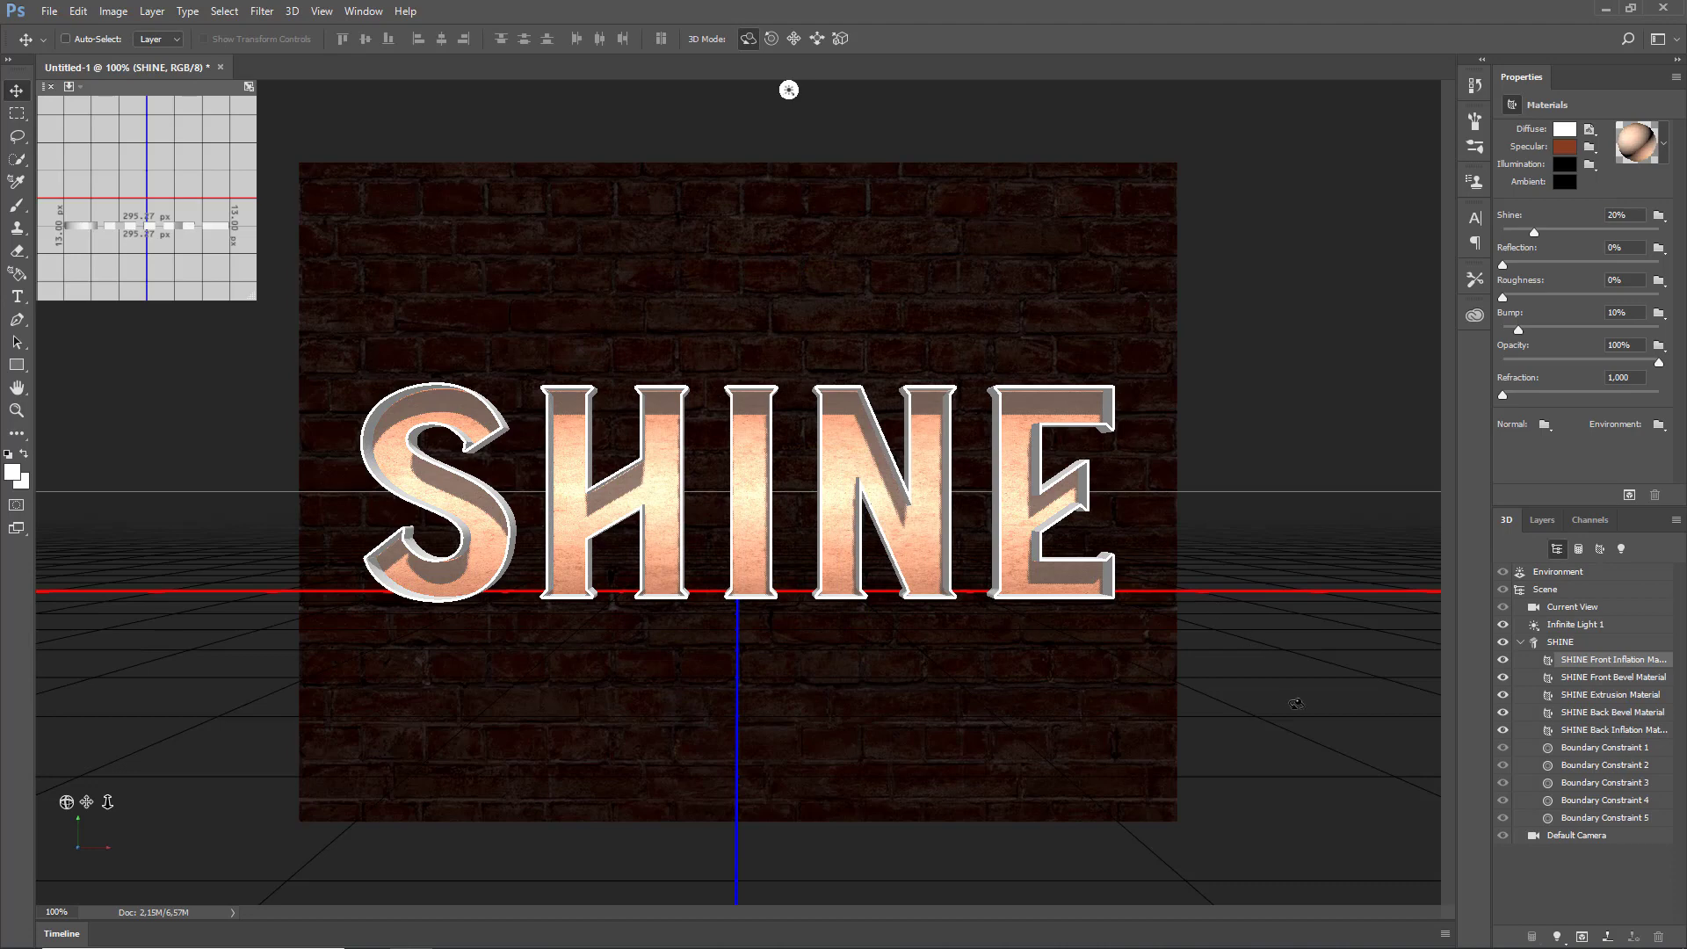
- Set the front inflation material's illumination color to RGB 191, 96, 27 with an intensity of -4,77 stops
{"action": "left_click", "coordinate": [1567, 169]}
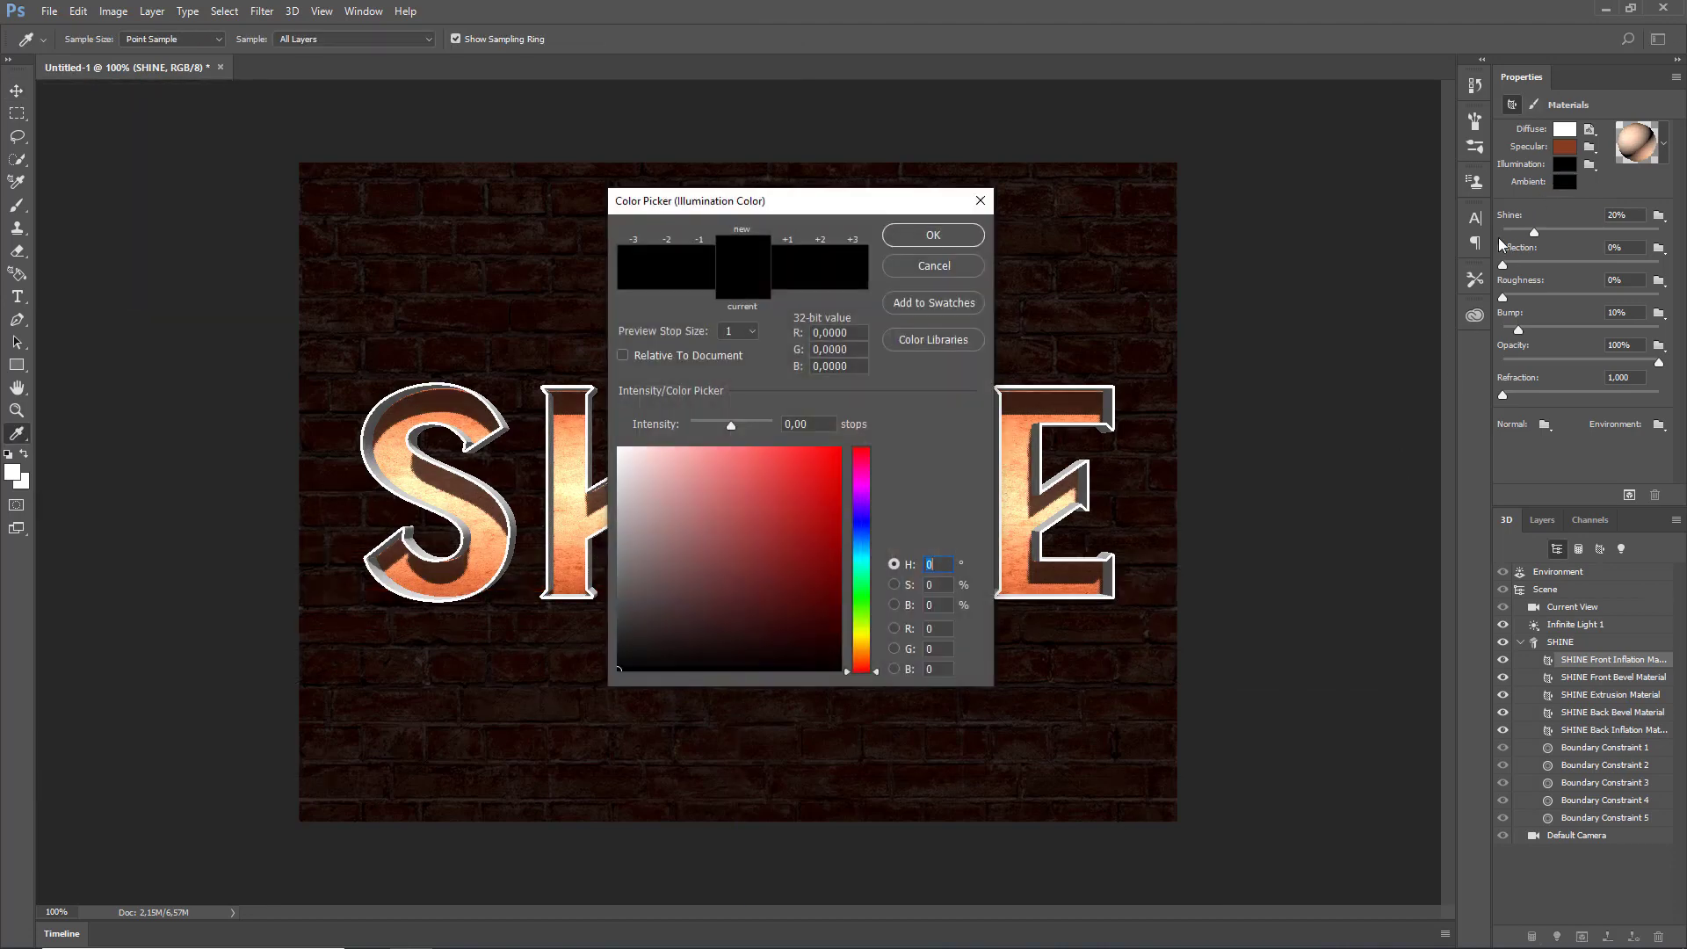
{"action": "left_click", "coordinate": [942, 628]}
{"action": "type", "text": "191"}
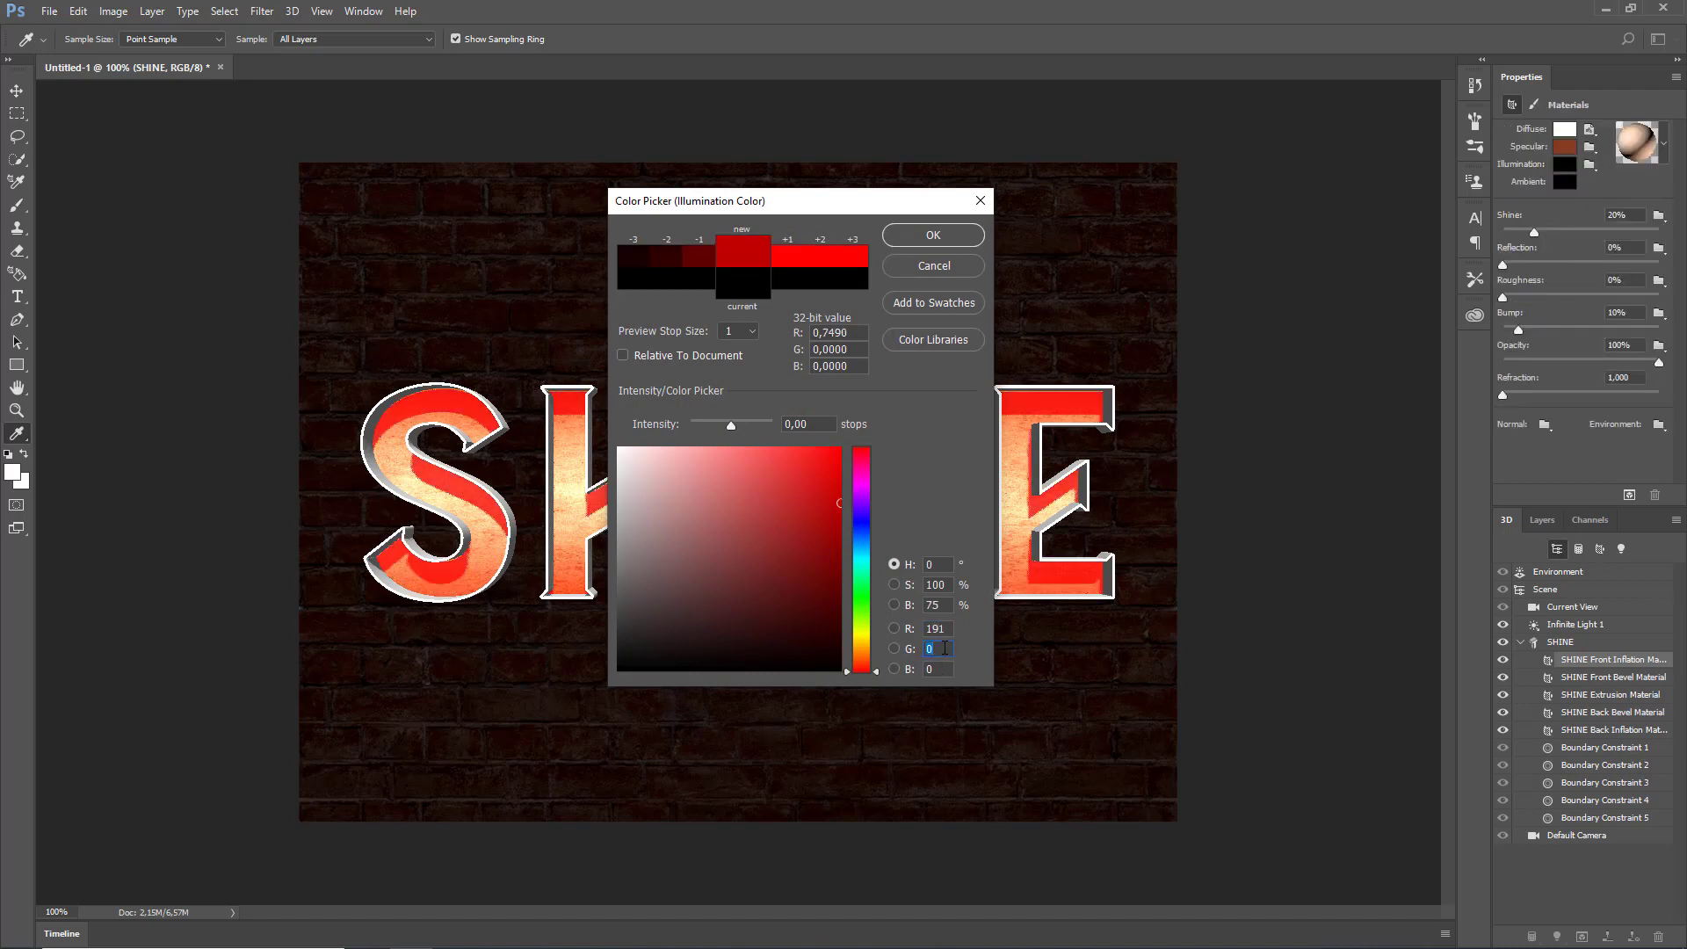
{"action": "type", "text": "96"}
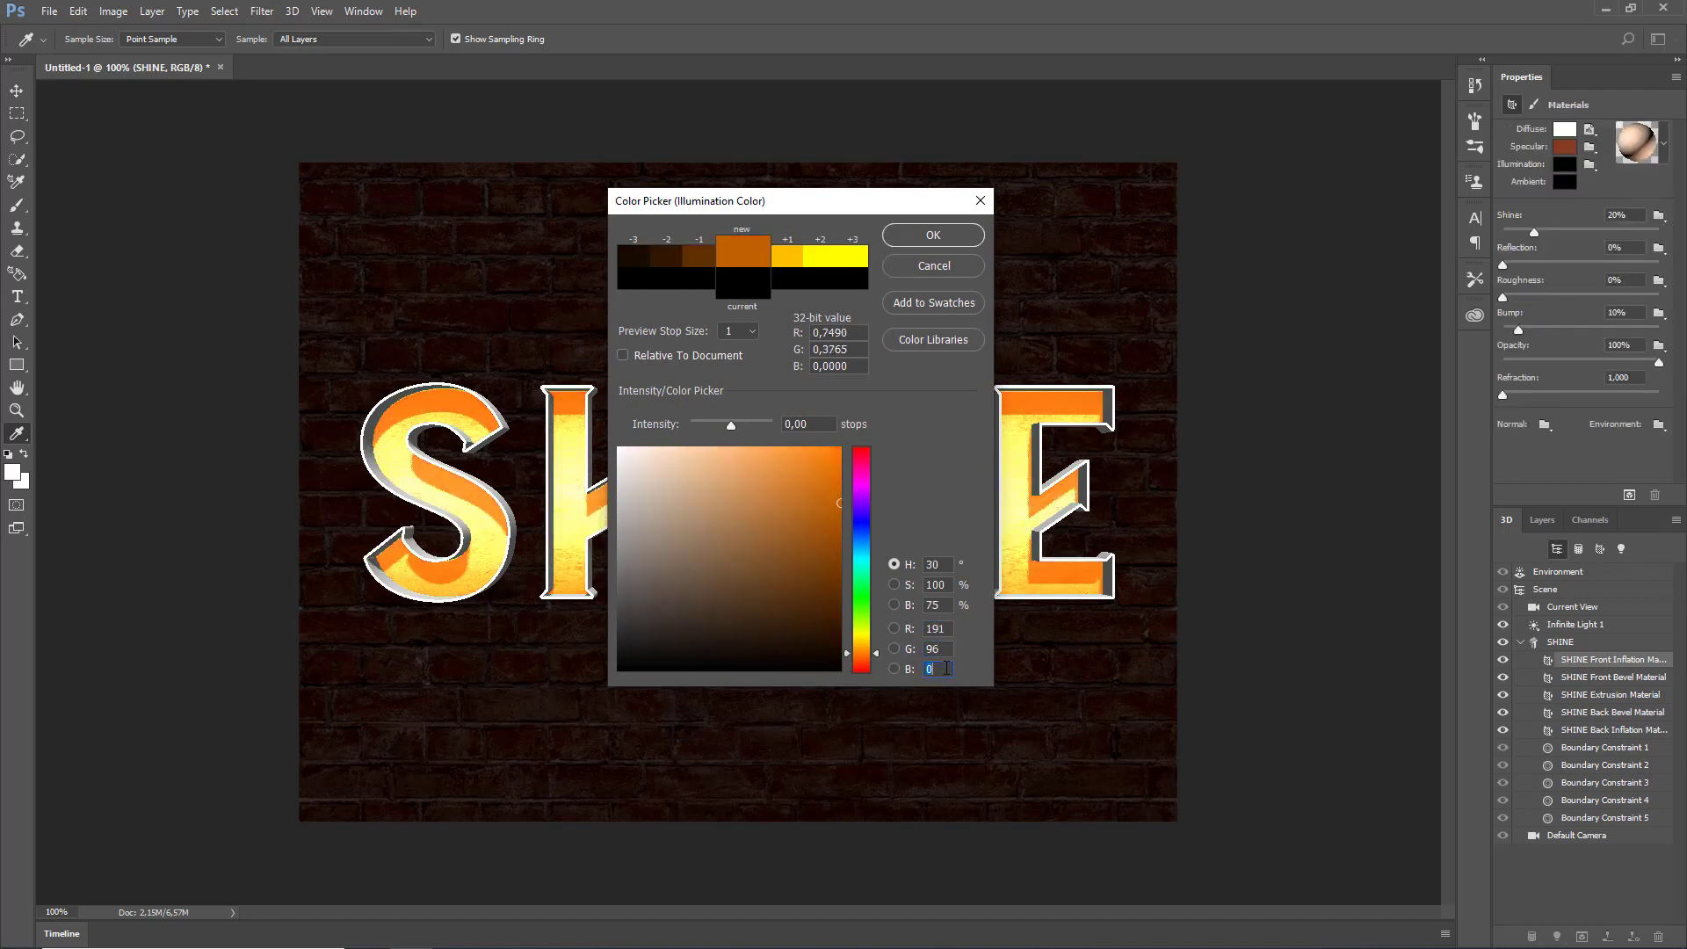
{"action": "type", "text": "27"}
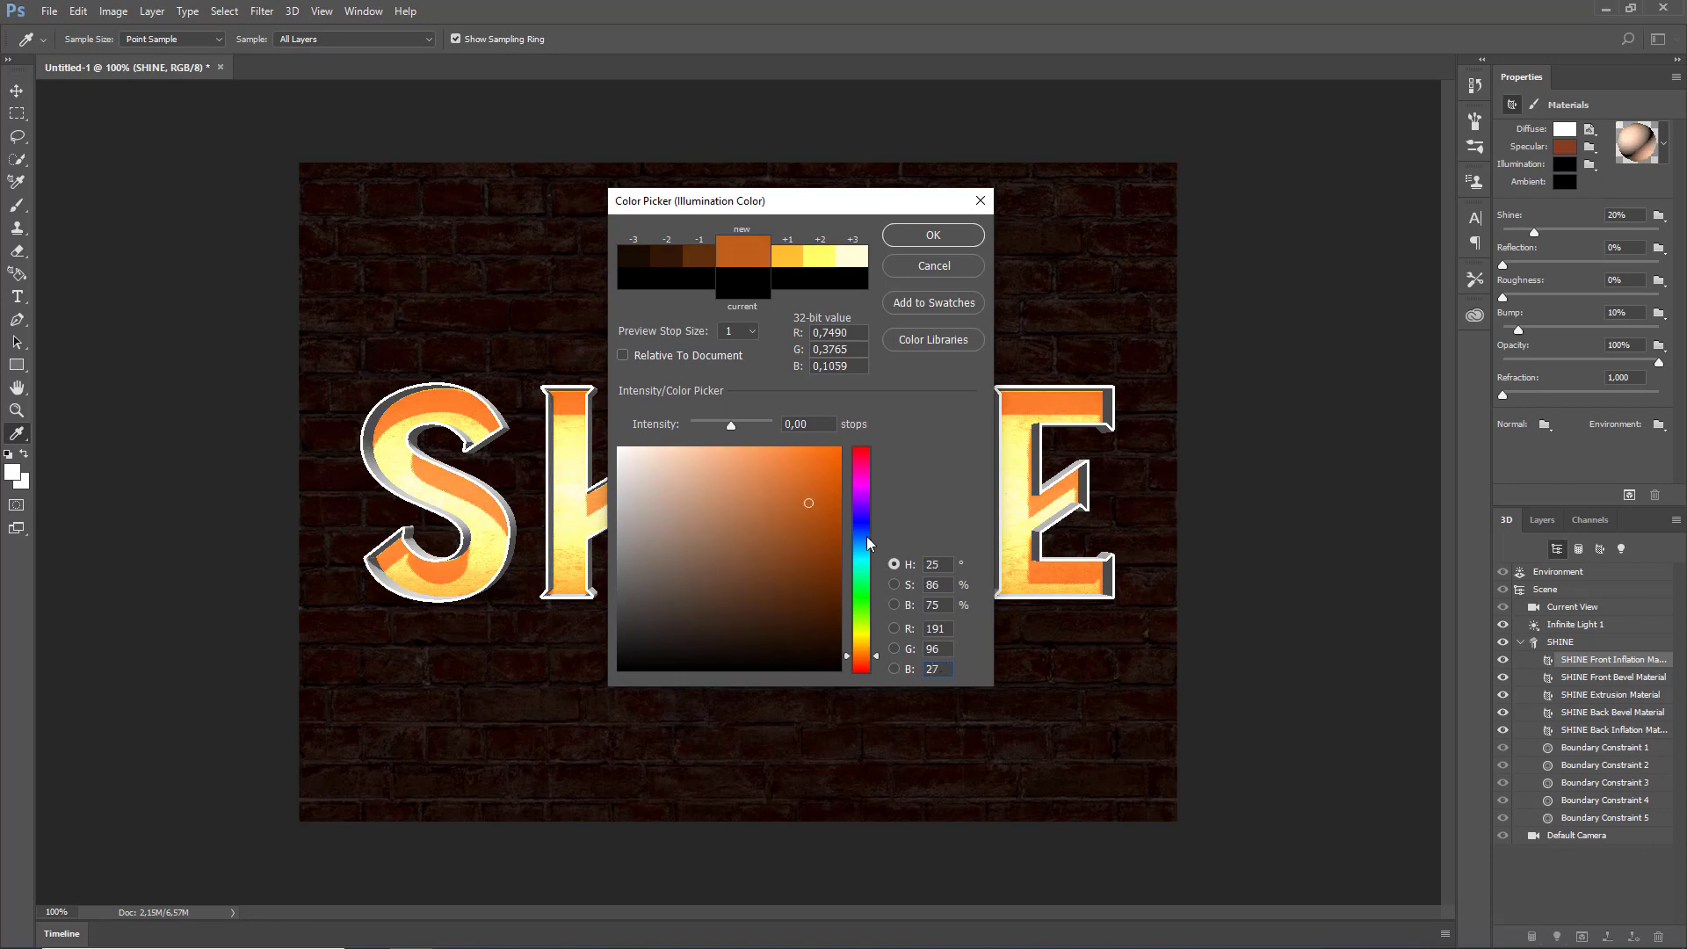
{"action": "left_click", "coordinate": [819, 422]}
{"action": "type", "text": "-4,77"}
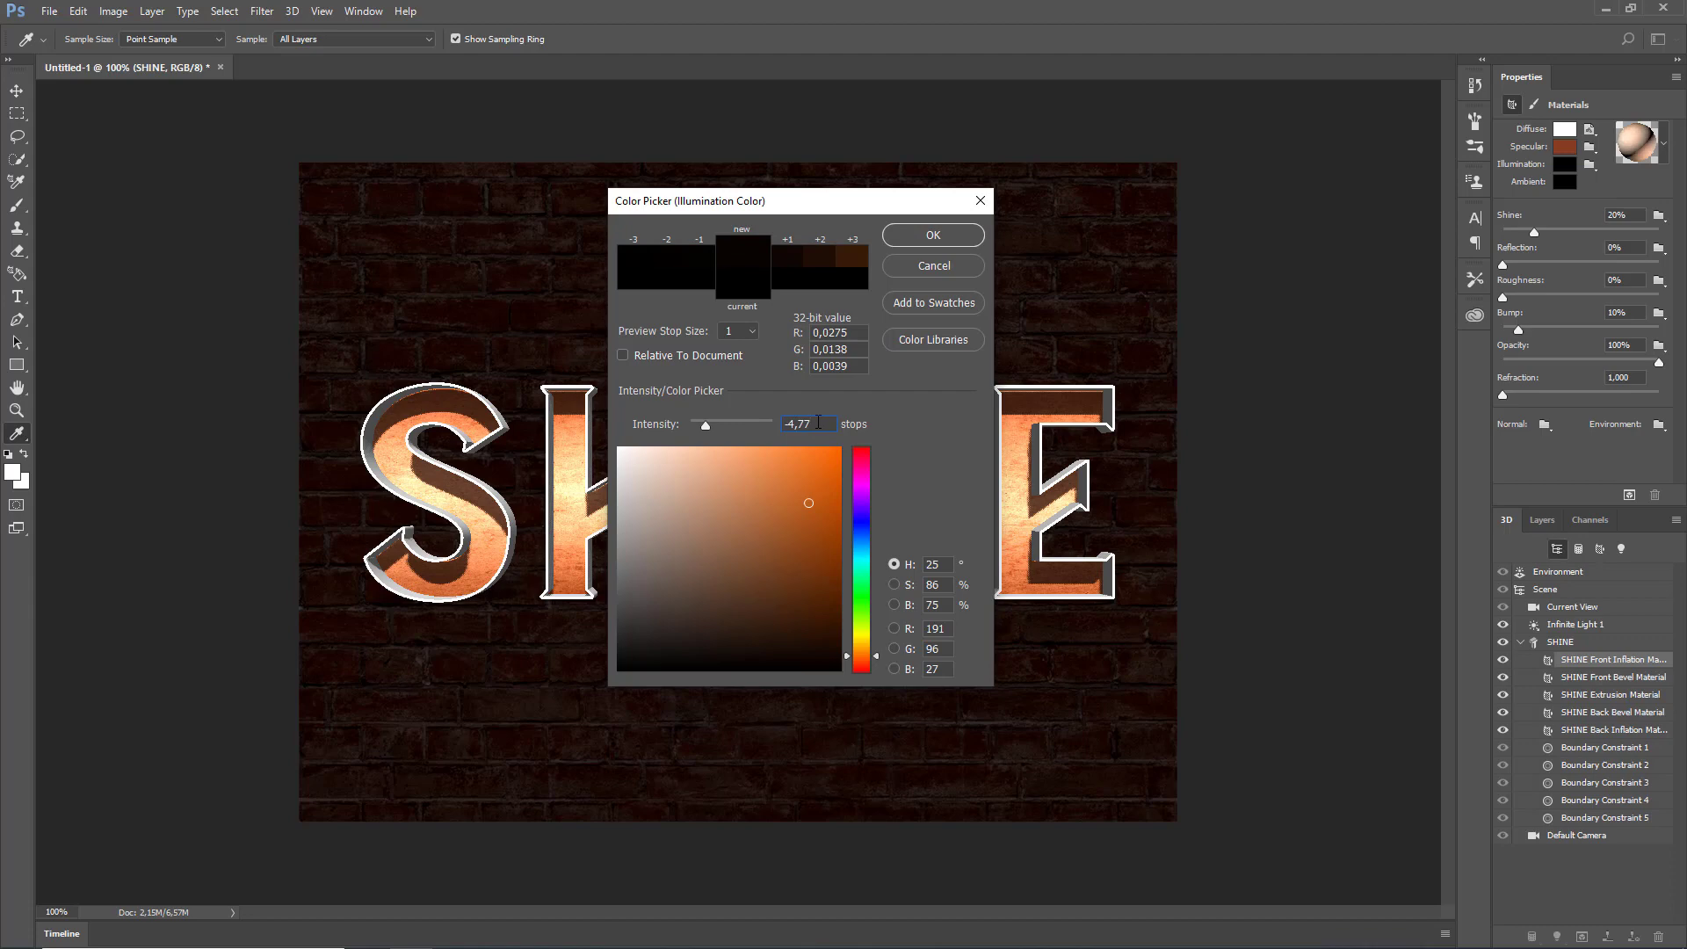
{"action": "left_click", "coordinate": [949, 236]}
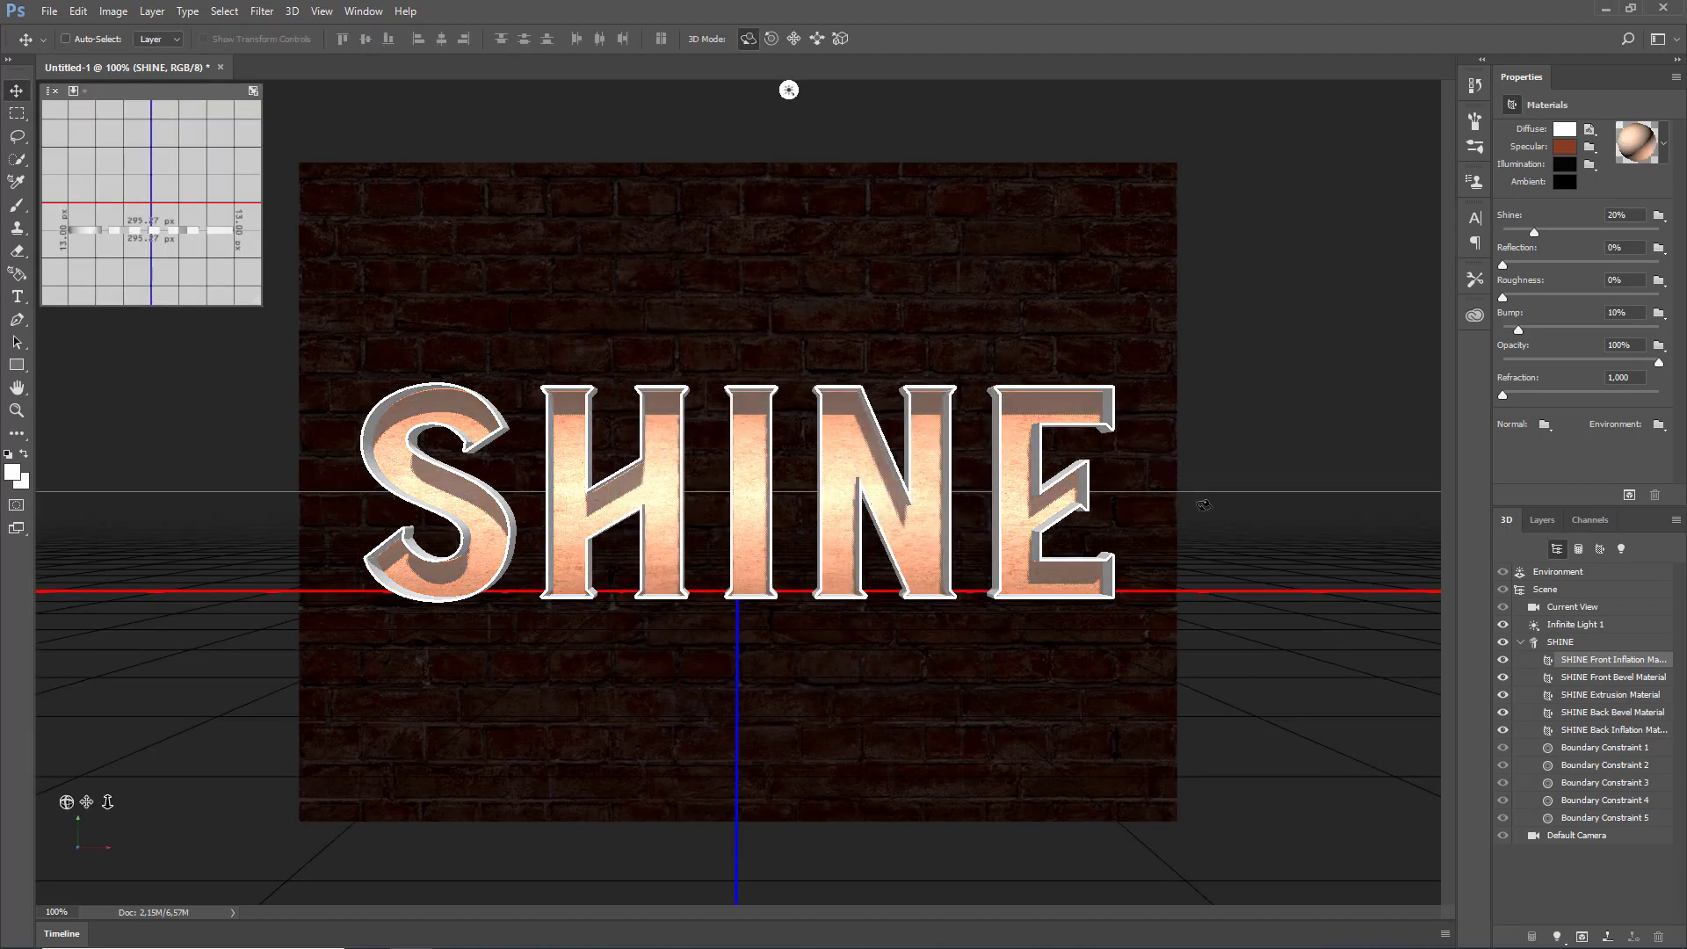
- Set the front inflation material's shine to 70% and its reflection to 3%
{"action": "left_click", "coordinate": [1639, 216]}
{"action": "type", "text": "70"}
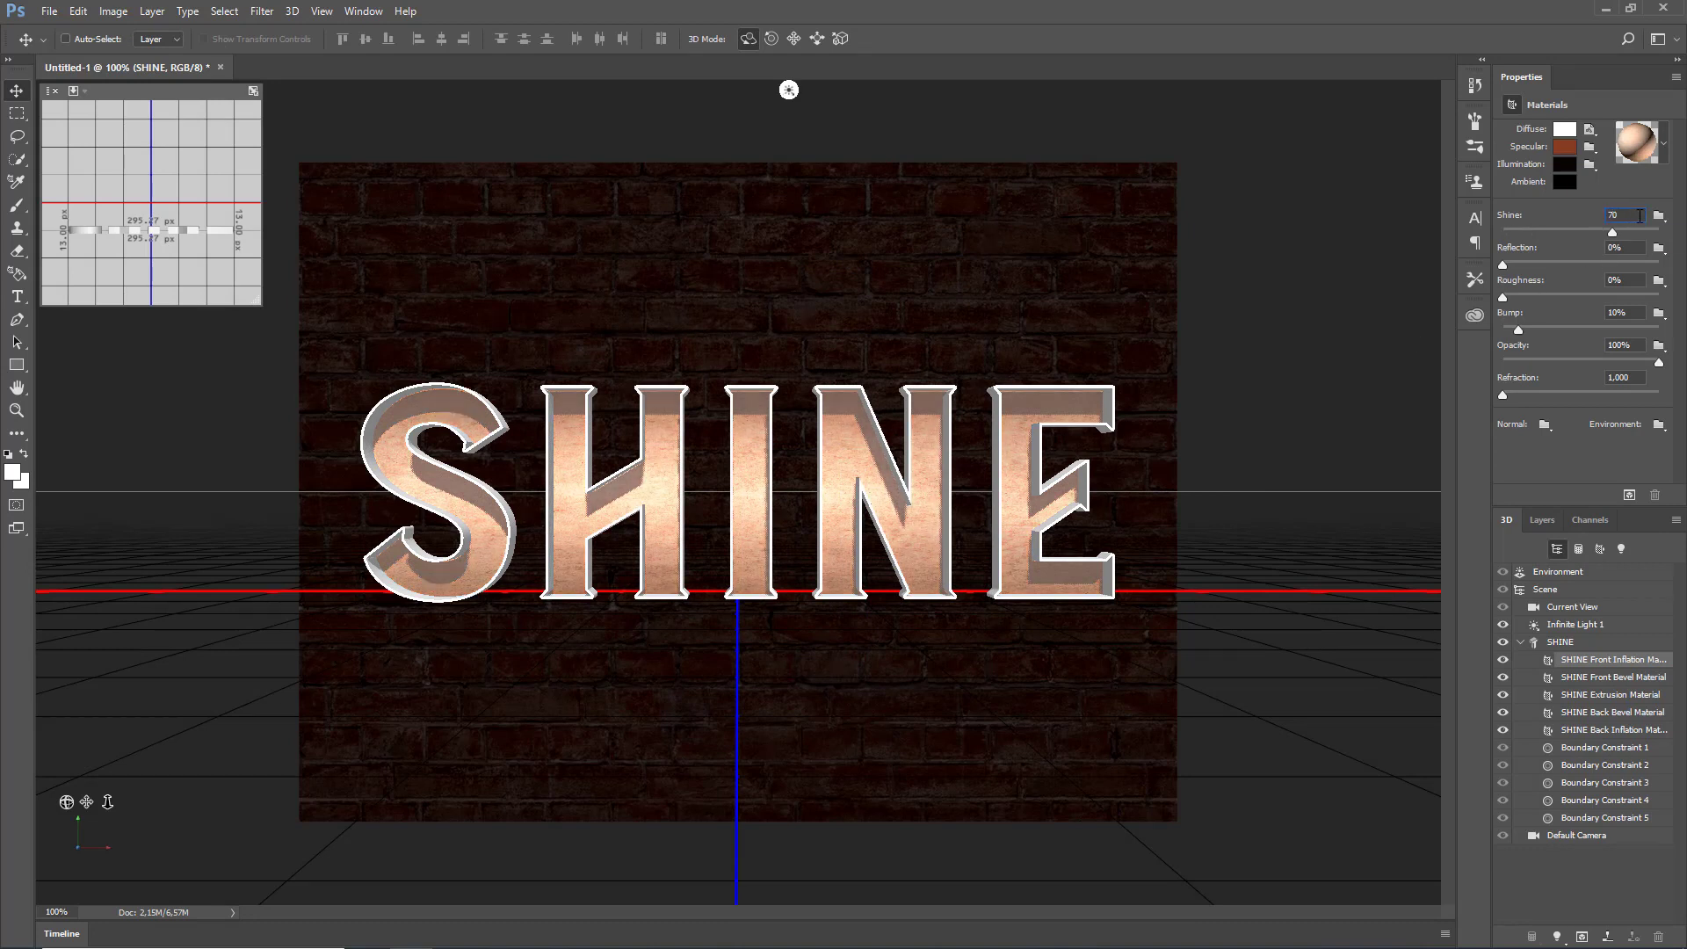
{"action": "left_click", "coordinate": [1632, 247]}
{"action": "type", "text": "3"}
{"action": "key", "text": "Return"}
- Save the front inflation material as a new material preset named Front and Back Material
{"action": "left_click", "coordinate": [1664, 145]}
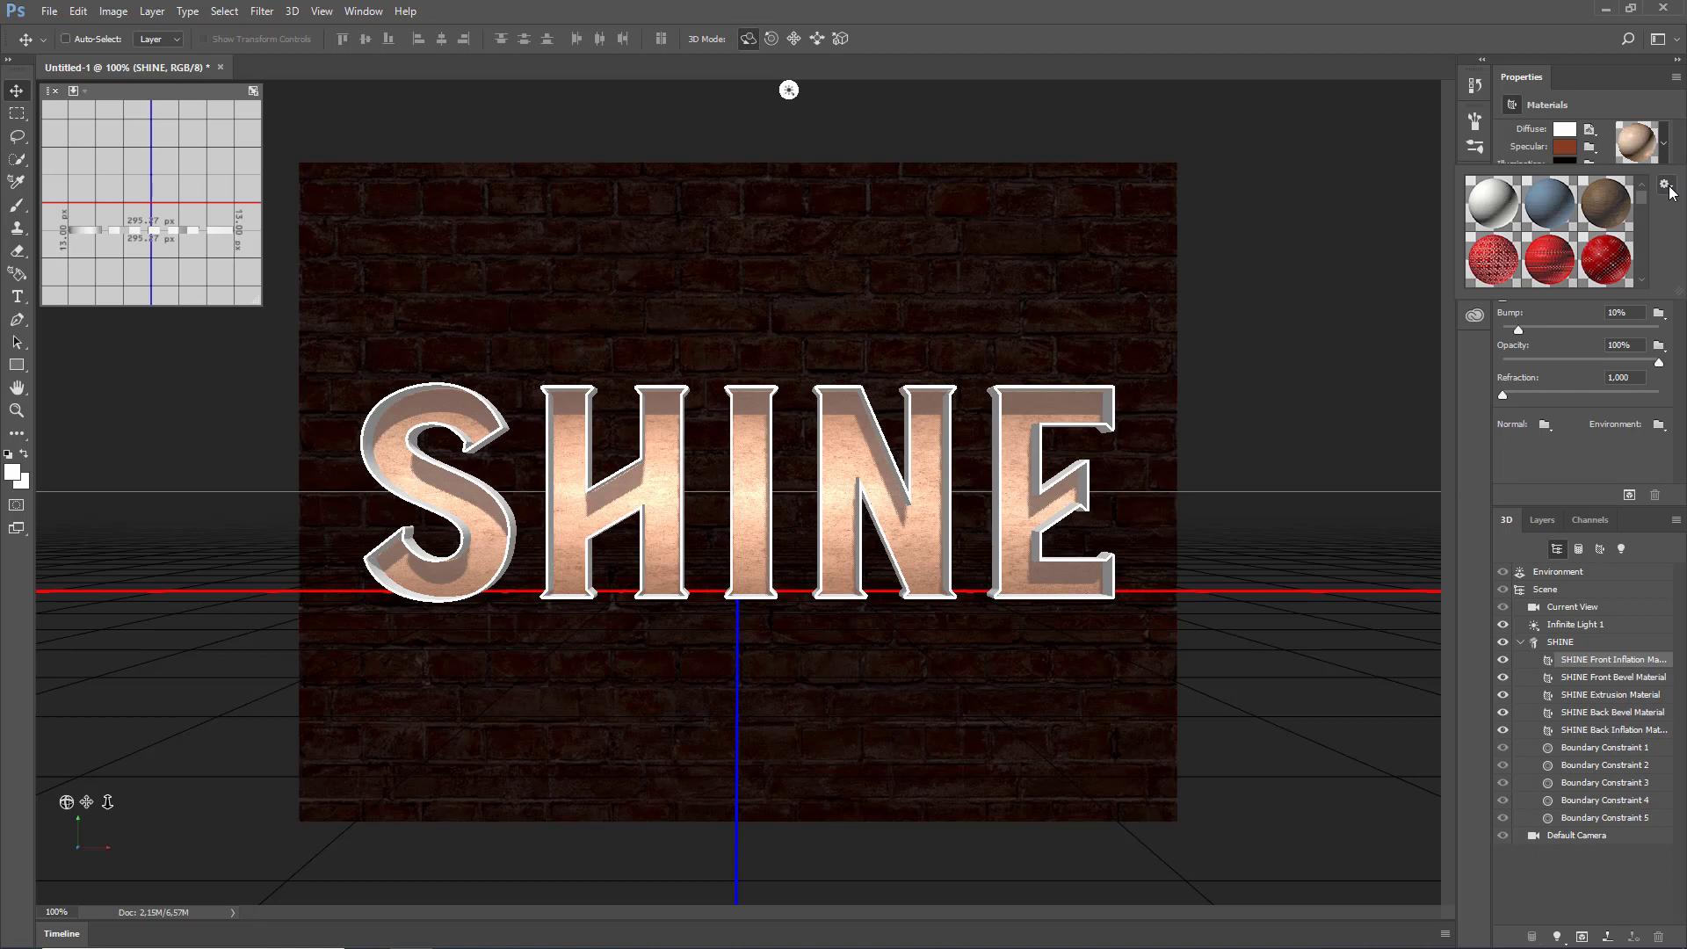
{"action": "left_click", "coordinate": [1665, 186]}
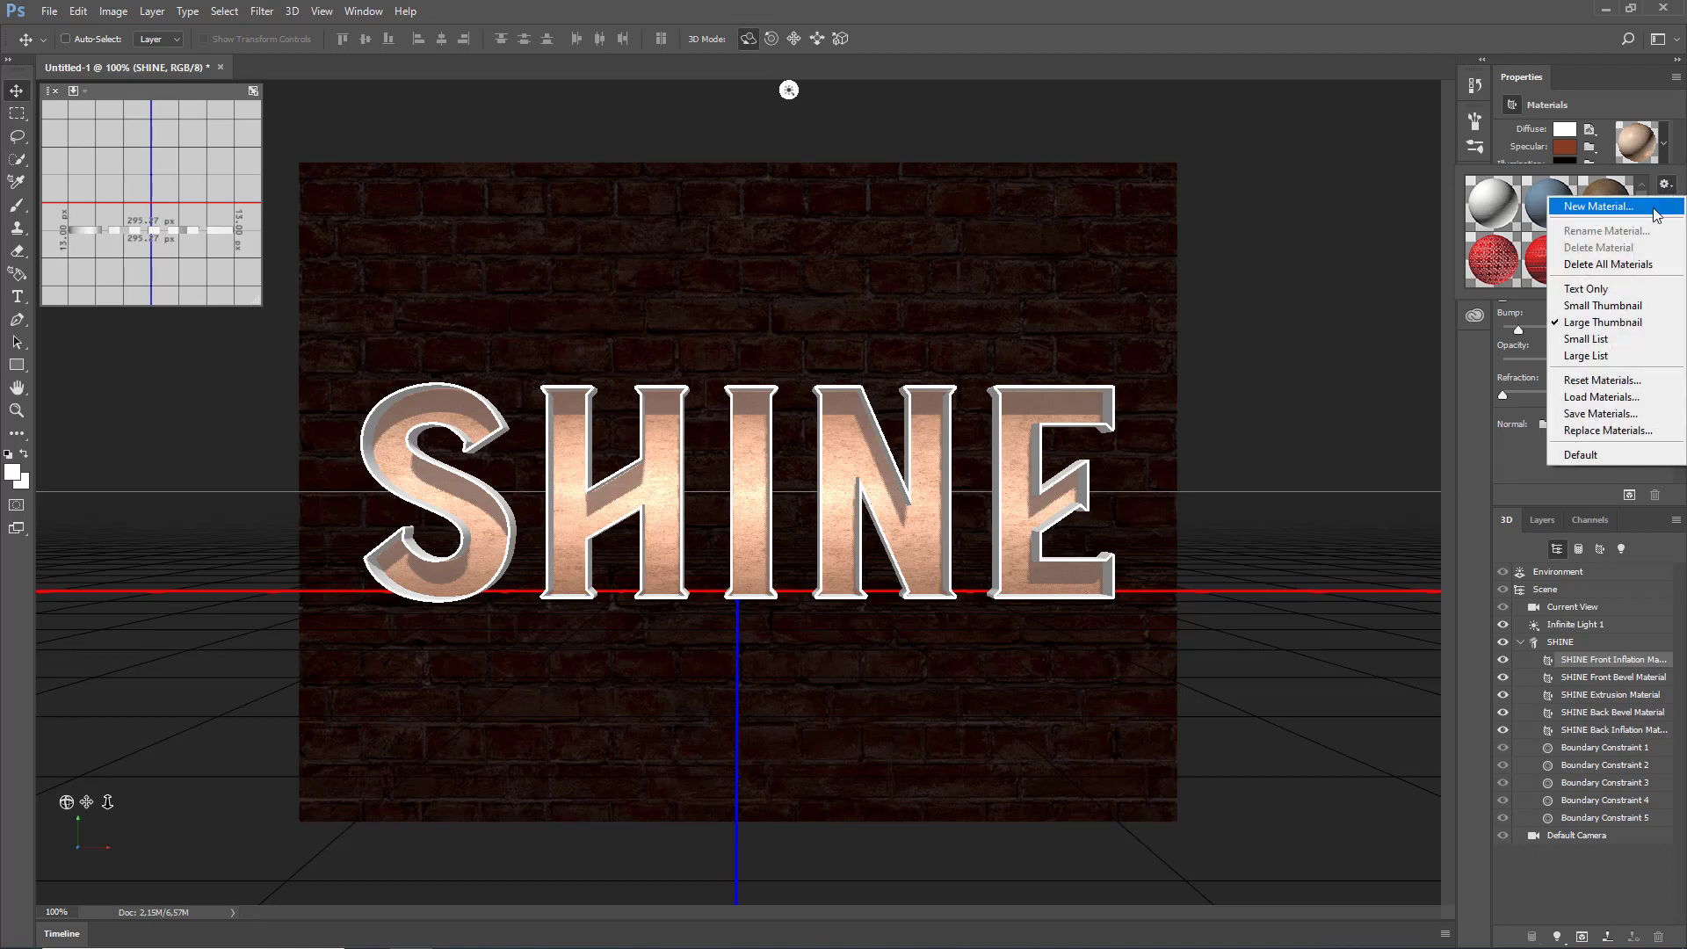
{"action": "left_click", "coordinate": [1655, 211]}
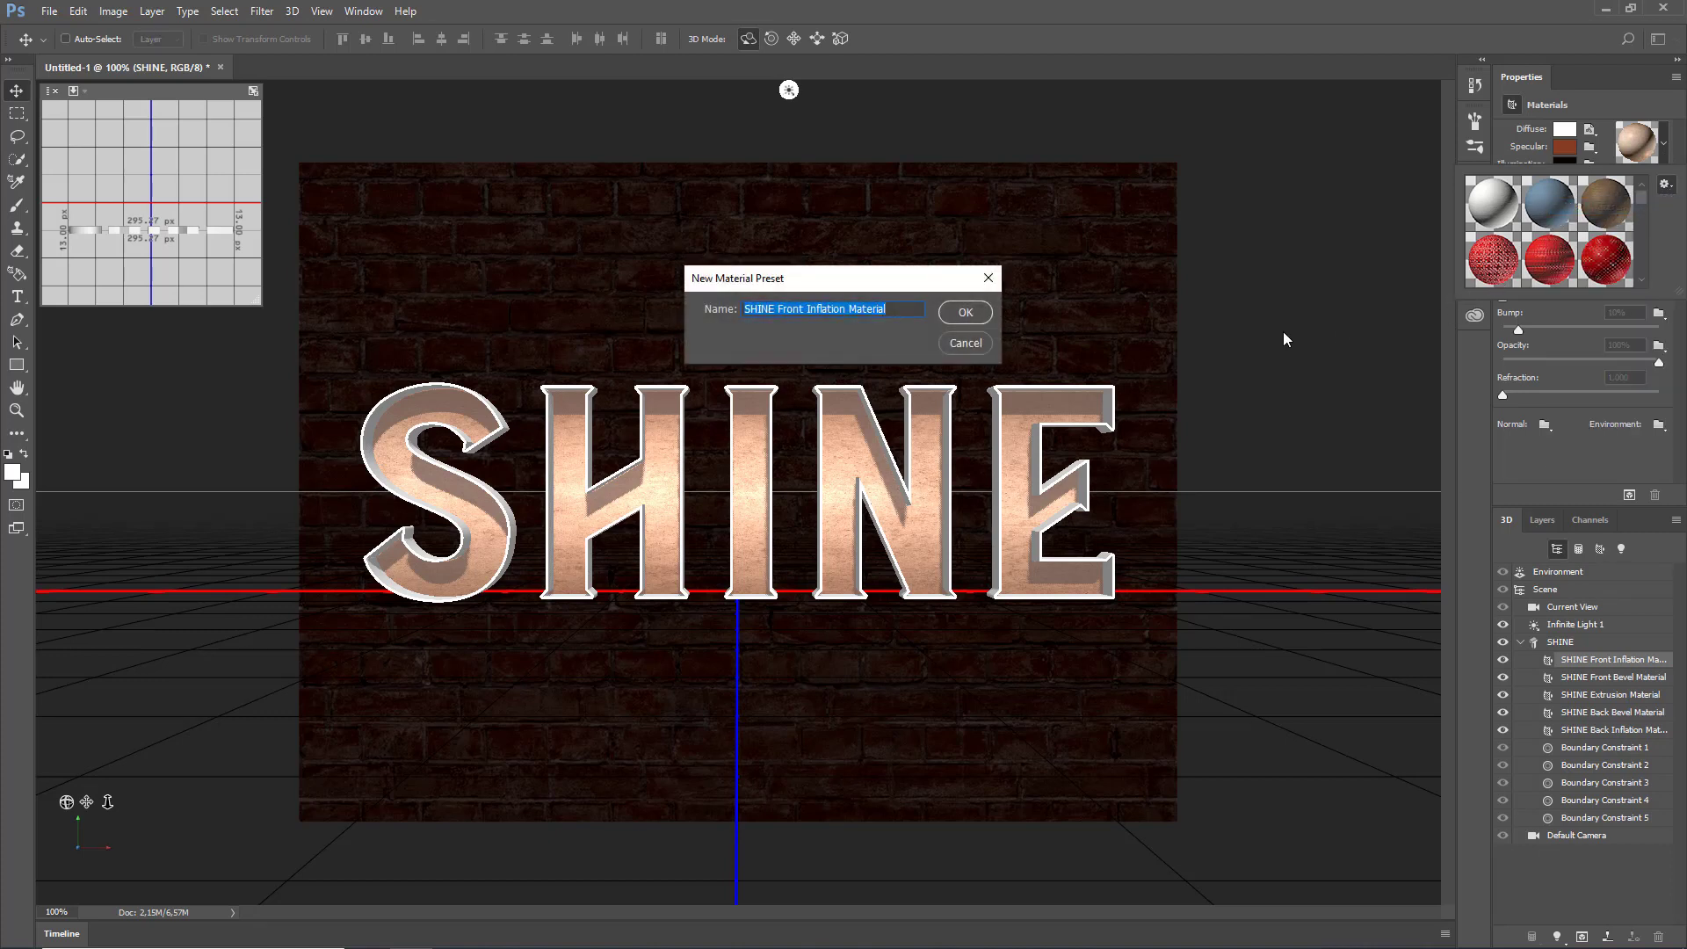
{"action": "left_click_drag", "start_coordinate": [885, 311], "coordinate": [744, 315]}
{"action": "type", "text": "Front and Back Material"}
{"action": "left_click", "coordinate": [961, 314]}
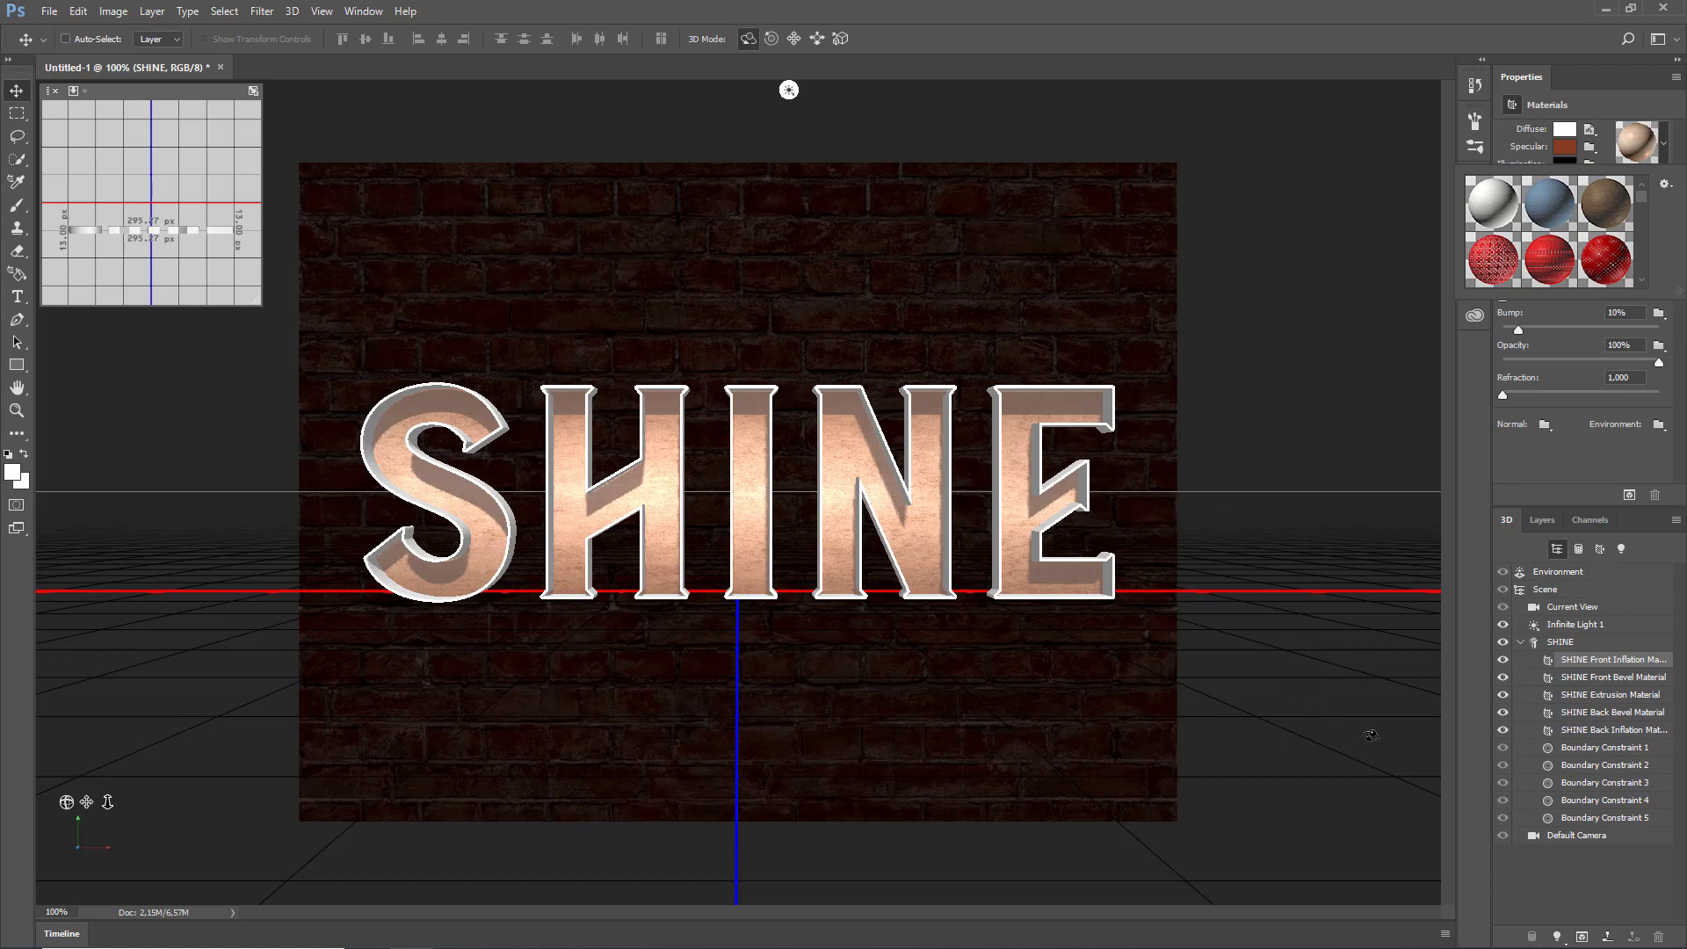
- Apply the saved Front and Back Material preset to the SHINE Back Inflation Material
{"action": "left_click", "coordinate": [1615, 733]}
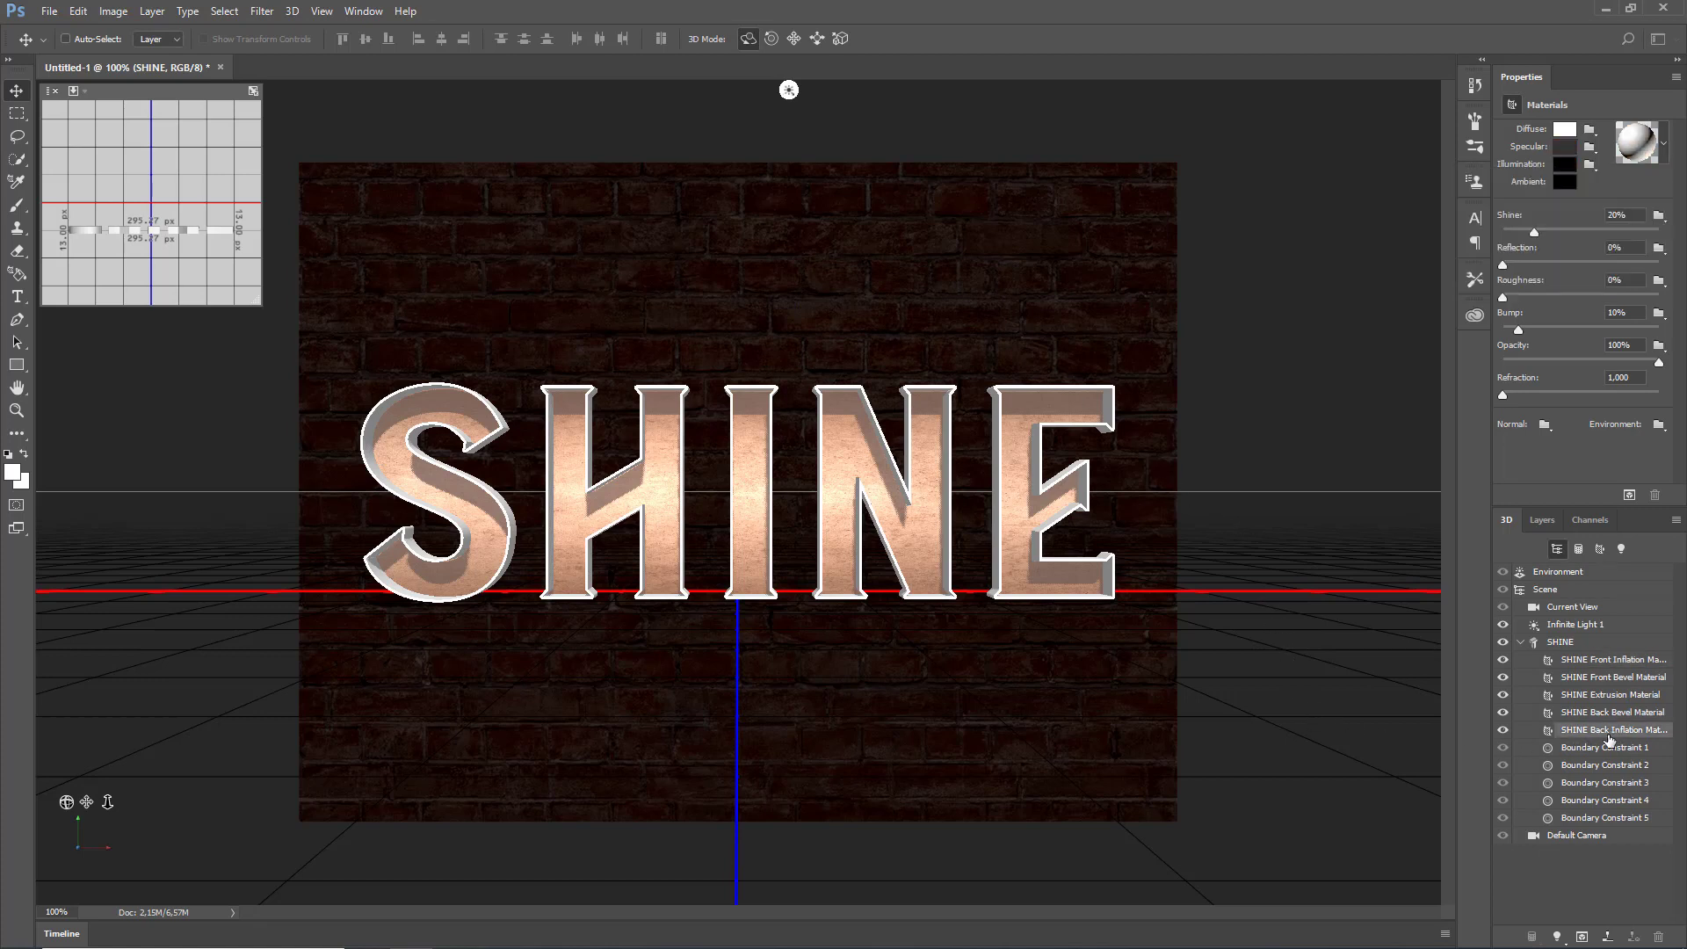
{"action": "left_click", "coordinate": [1663, 144]}
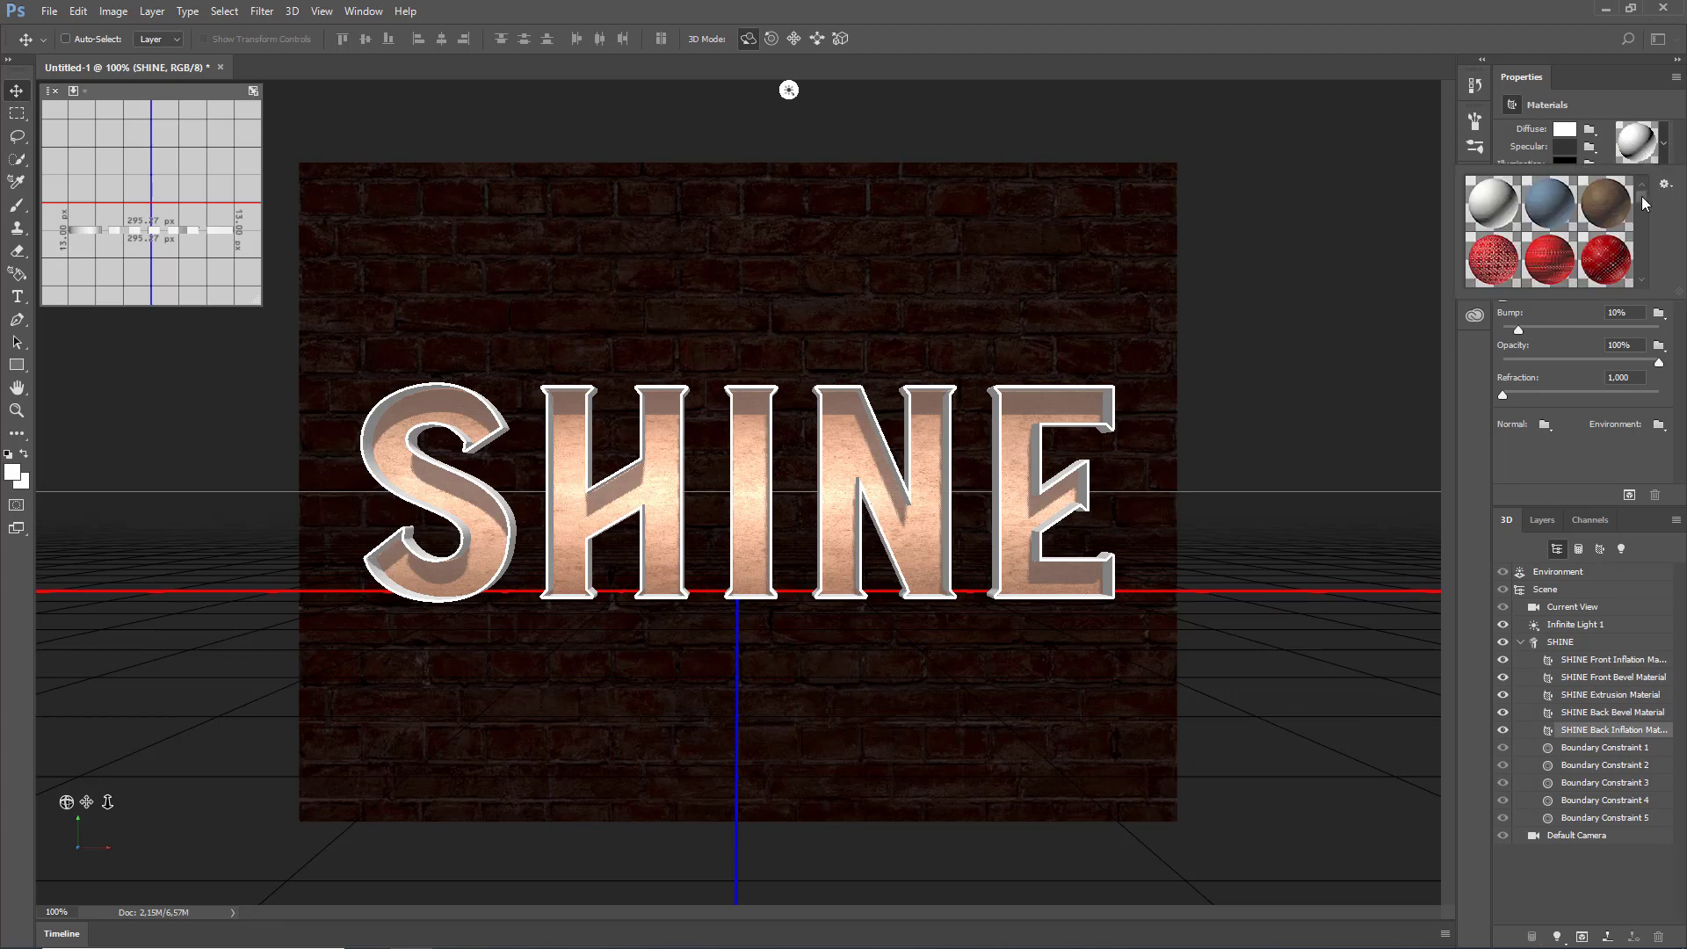
{"action": "left_click_drag", "start_coordinate": [1641, 202], "coordinate": [1639, 276]}
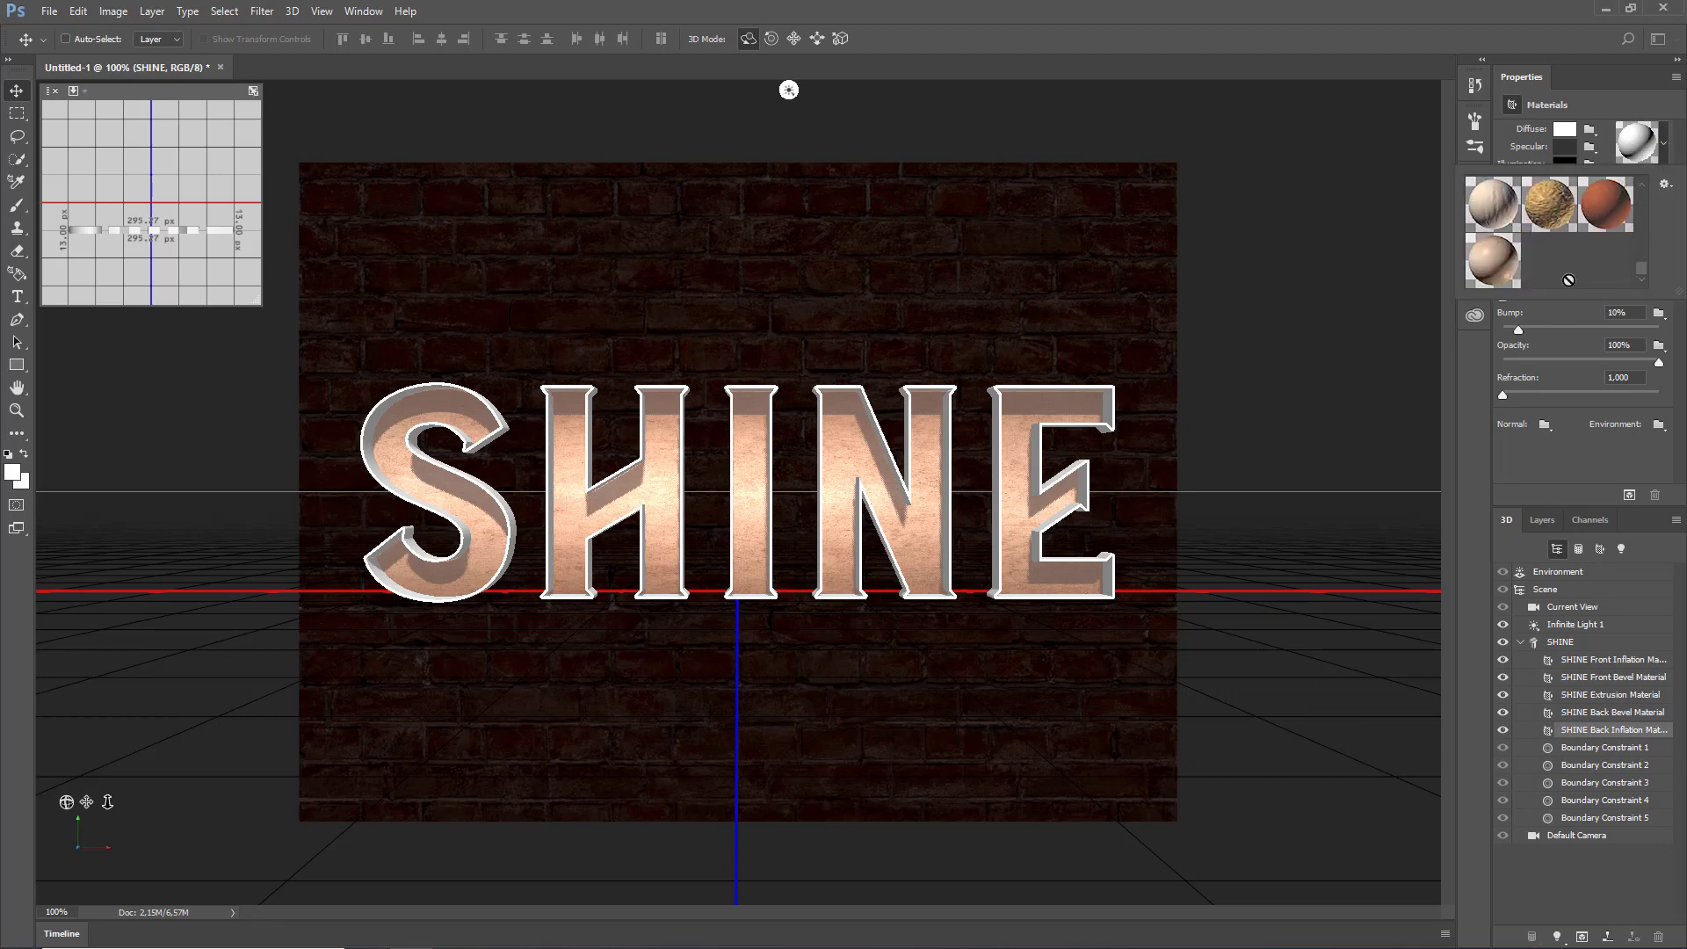
{"action": "double_click", "coordinate": [1503, 276]}
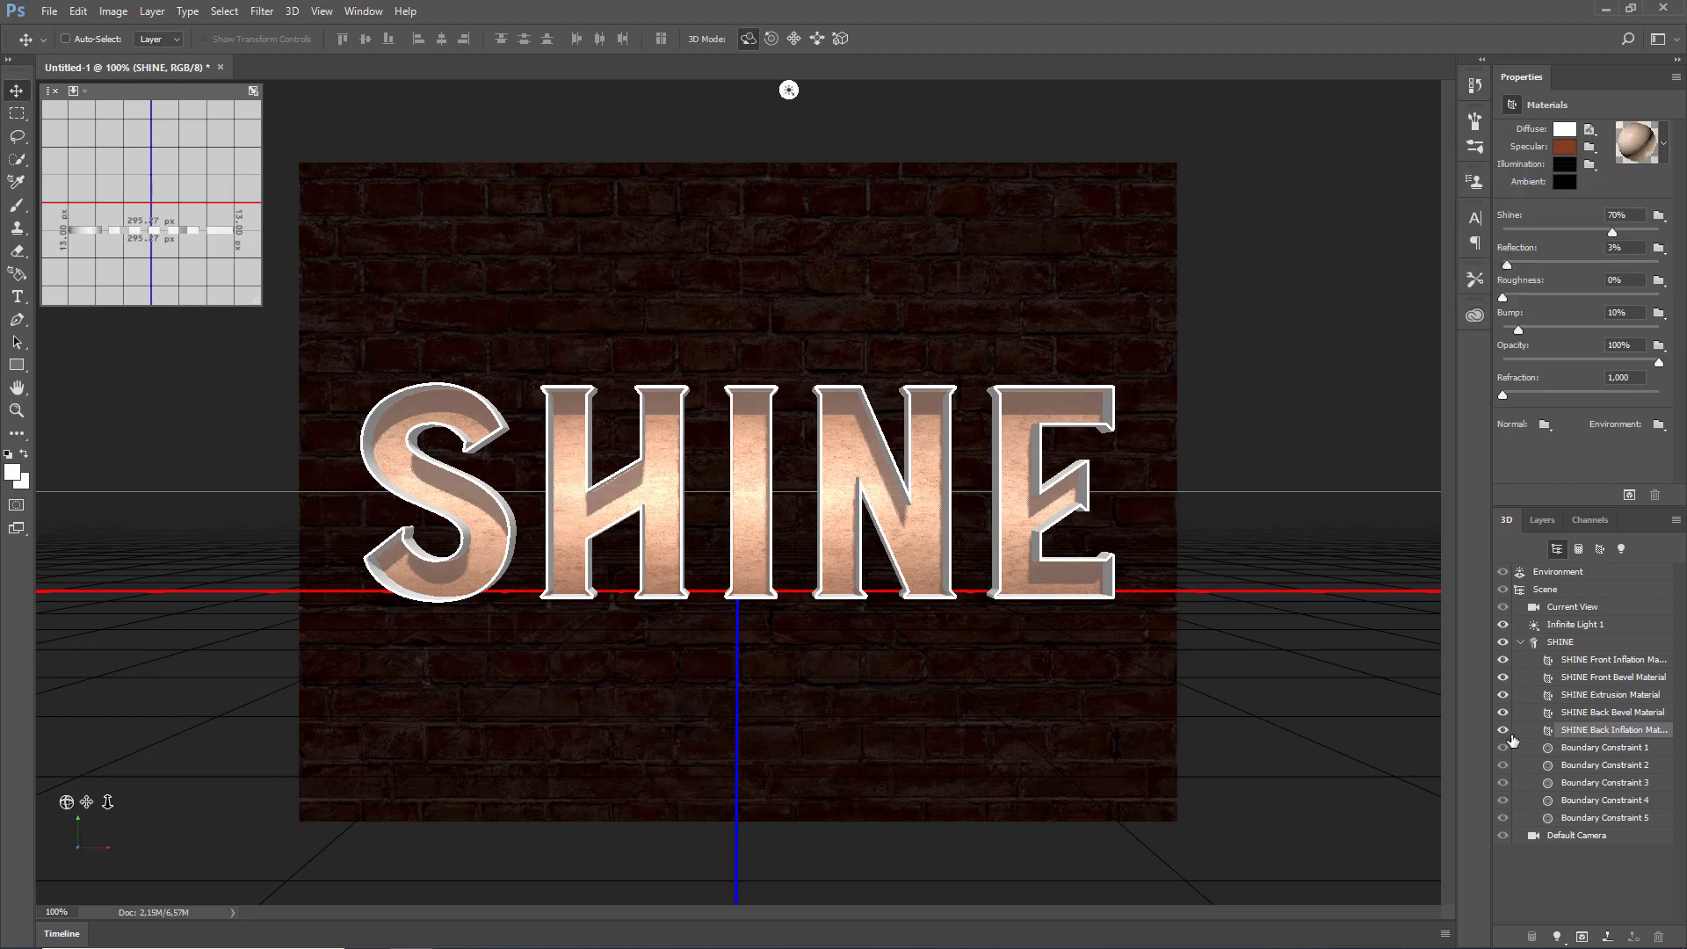
- Load the image d from the Tutorial folder as the diffuse texture of the SHINE Front Bevel Material
{"action": "left_click", "coordinate": [1614, 680]}
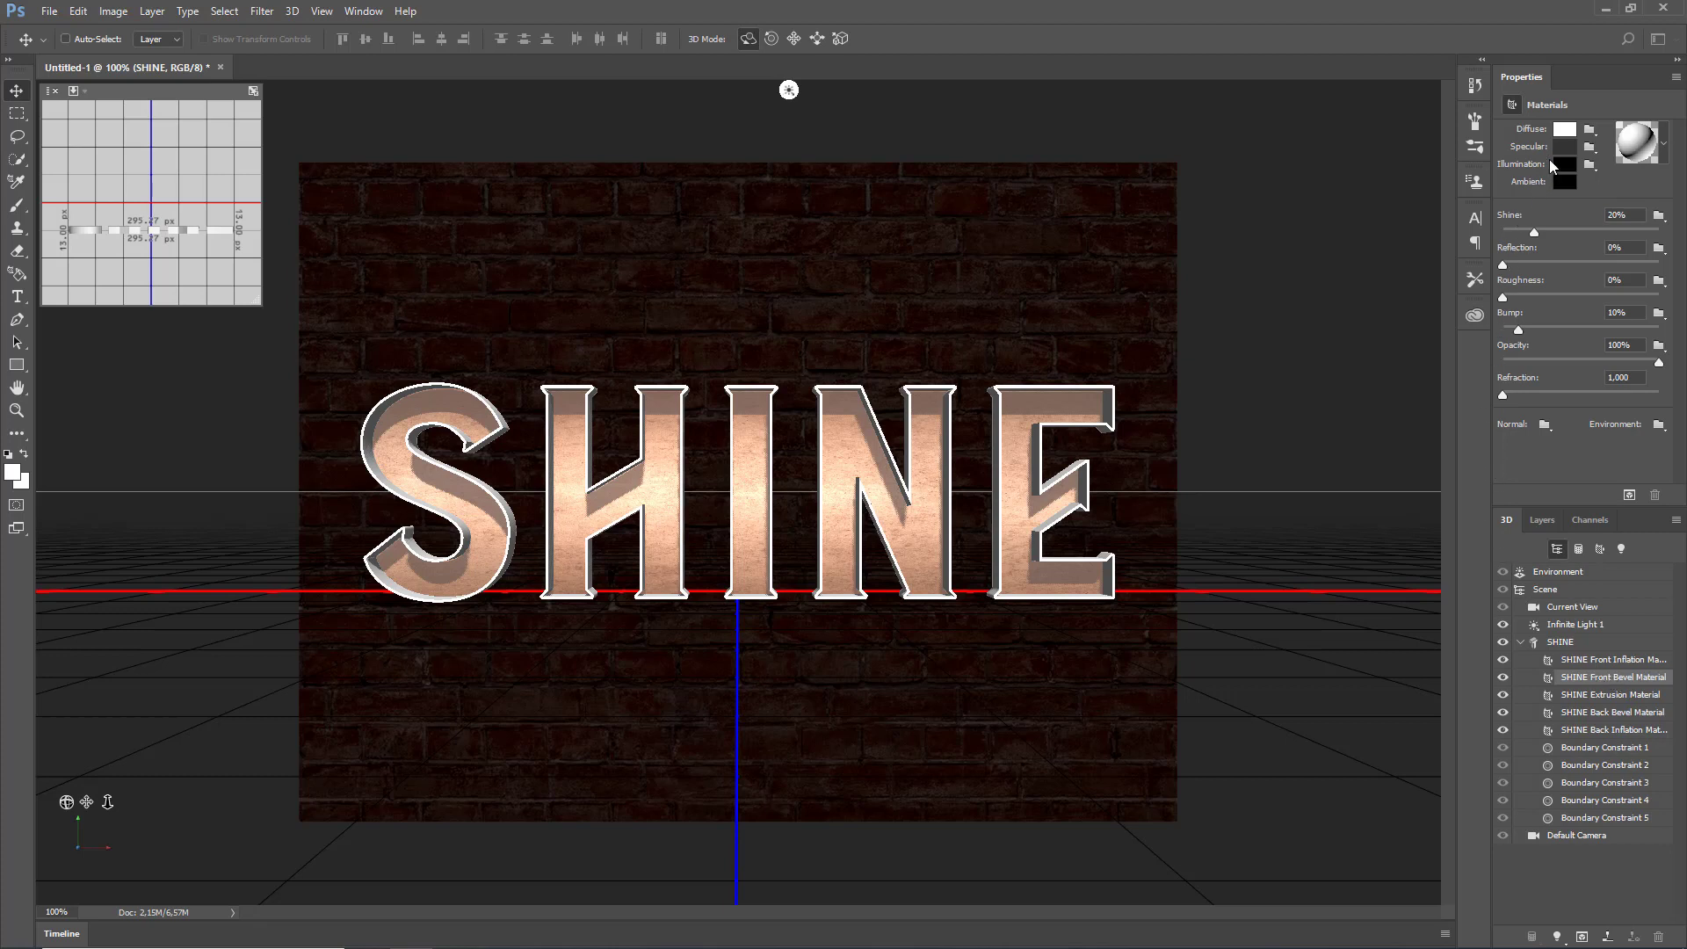
{"action": "left_click", "coordinate": [1590, 133]}
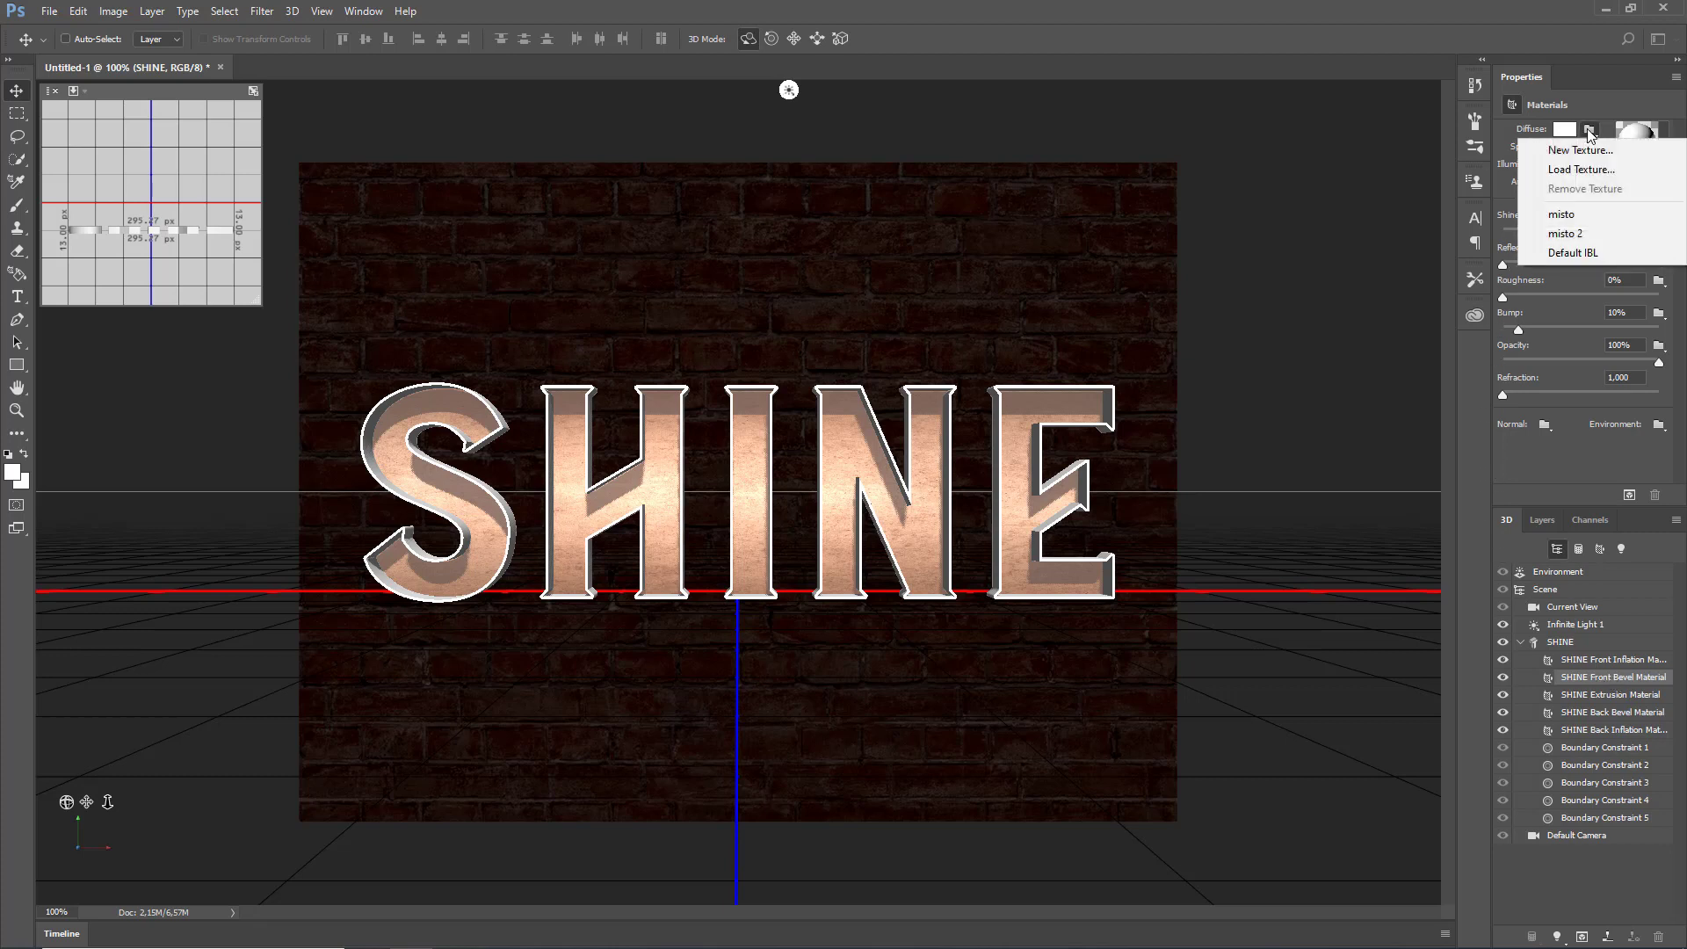
{"action": "left_click", "coordinate": [1620, 173]}
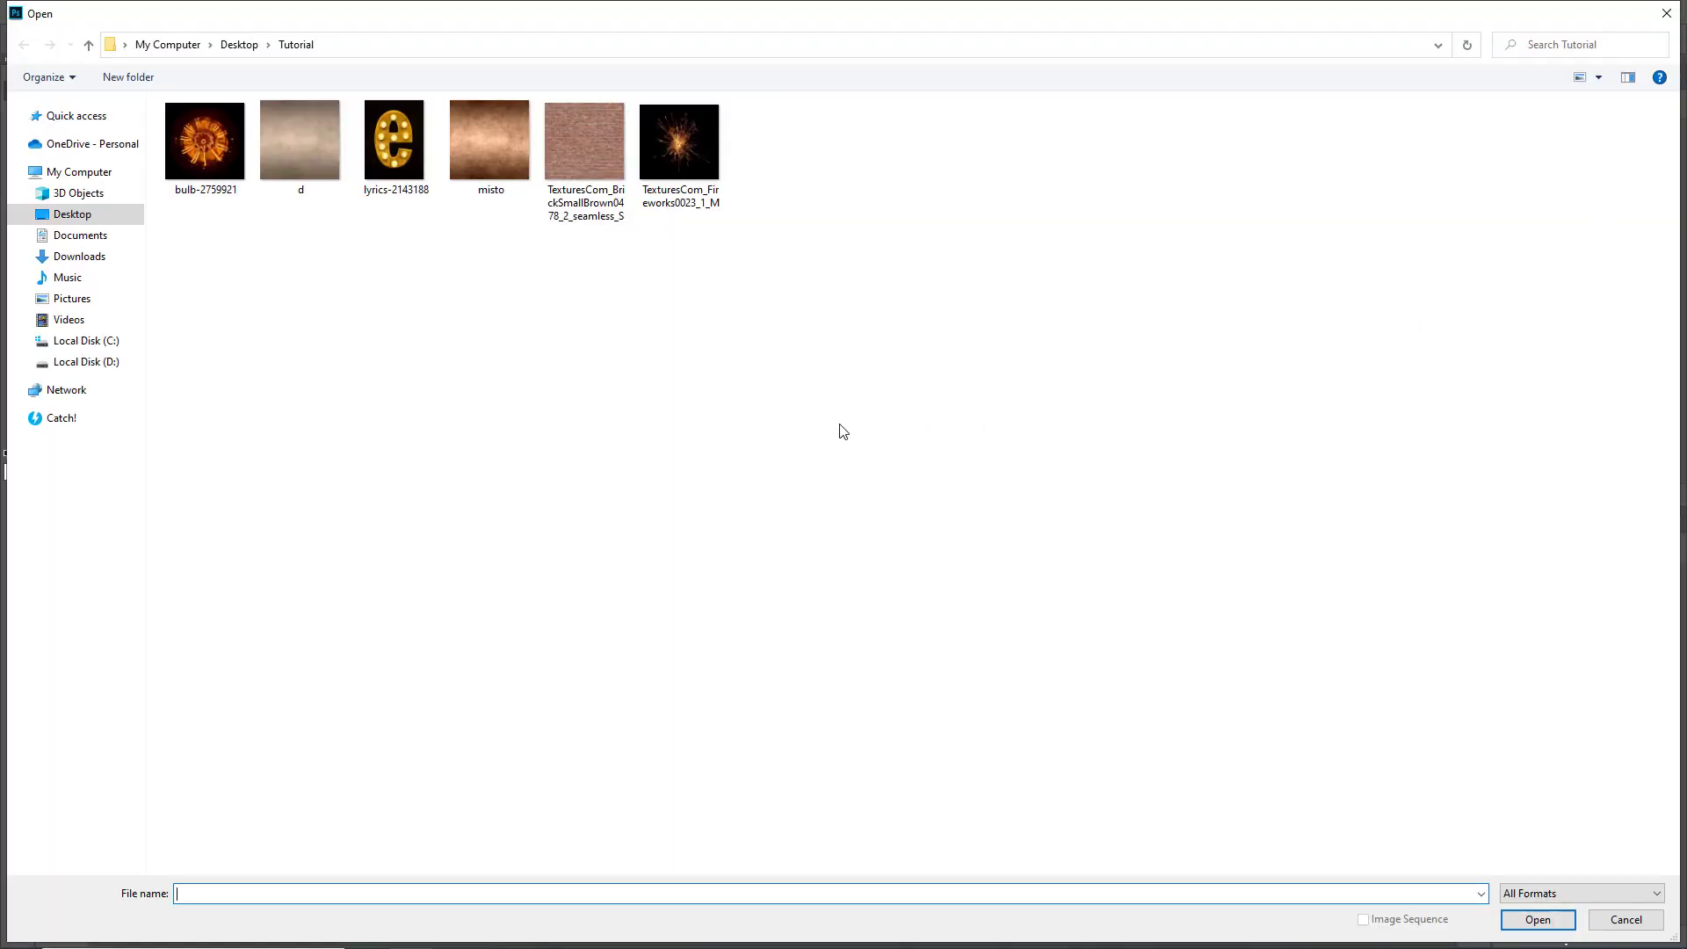
{"action": "left_click", "coordinate": [314, 169]}
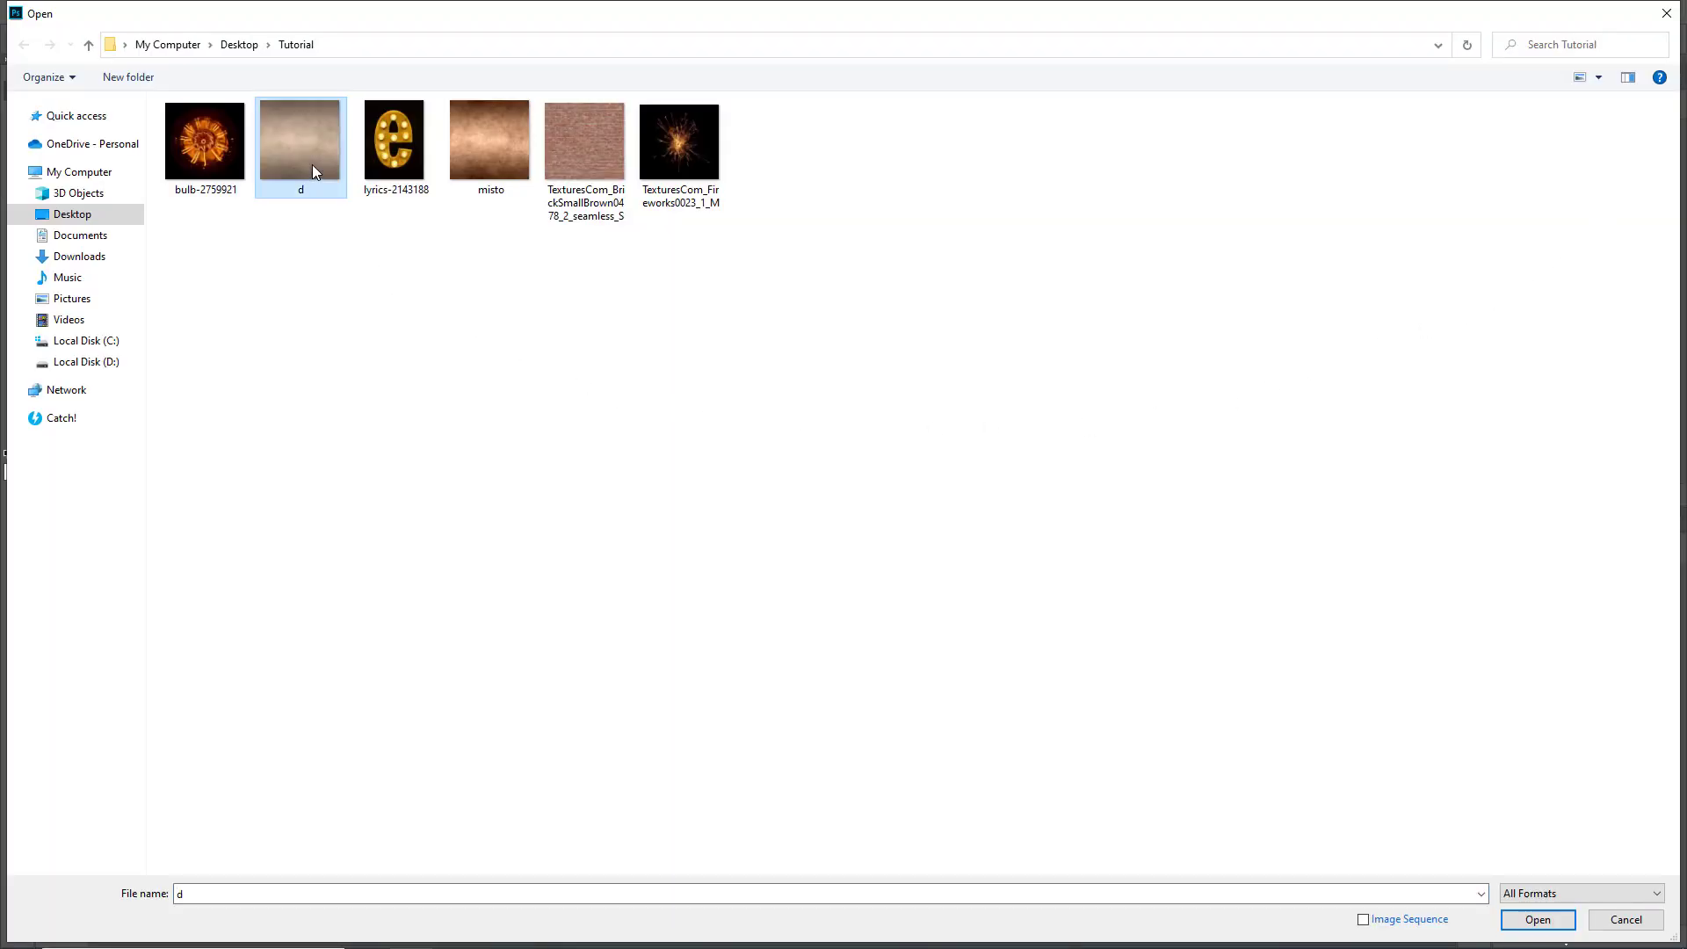
{"action": "left_click", "coordinate": [1536, 917]}
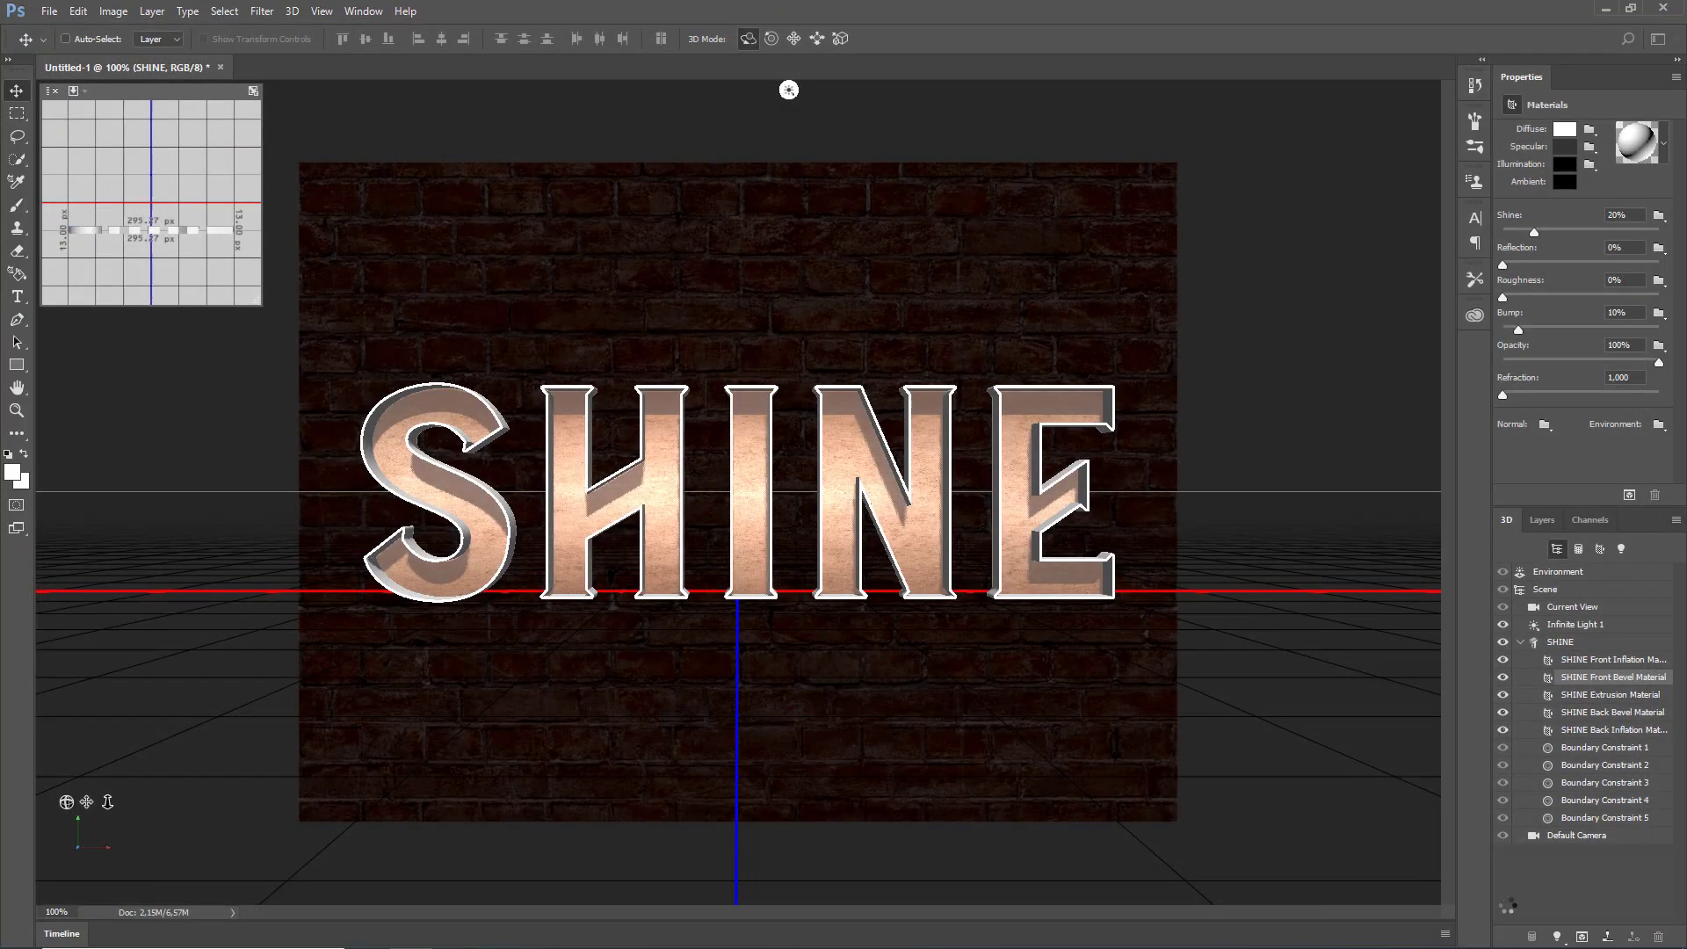
- Apply the existing texture d as the diffuse texture of the SHINE Extrusion and SHINE Back Bevel materials
{"action": "left_click", "coordinate": [1627, 714]}
{"action": "left_click", "coordinate": [1621, 696], "text": "shift"}
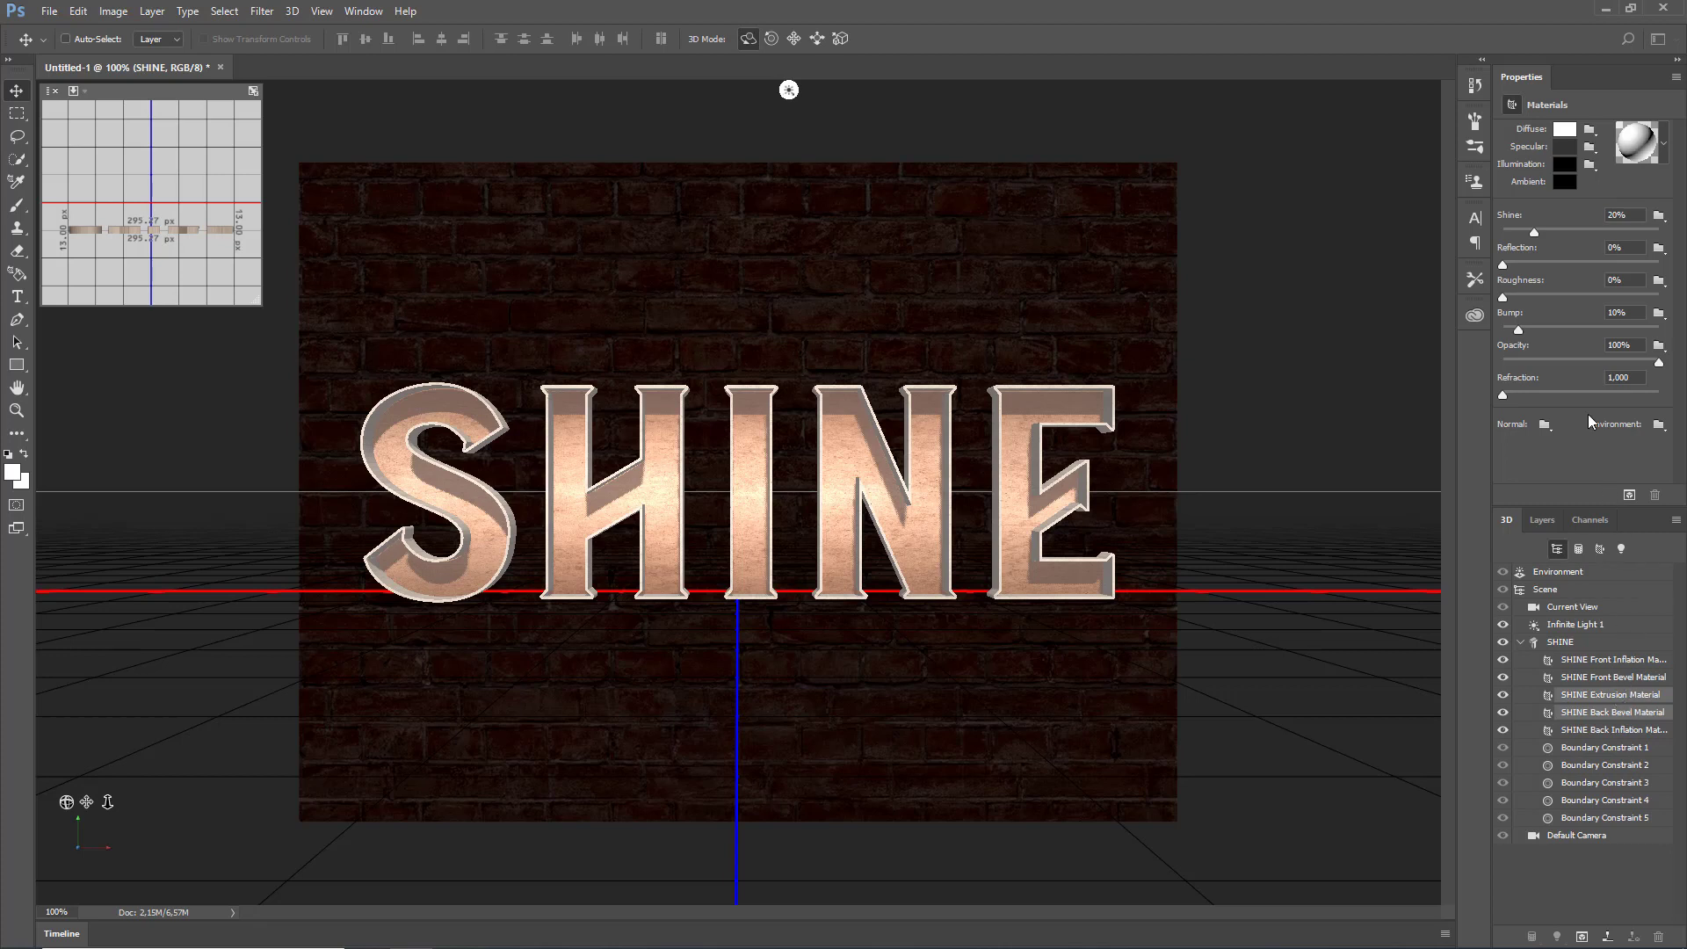
{"action": "left_click", "coordinate": [1593, 131]}
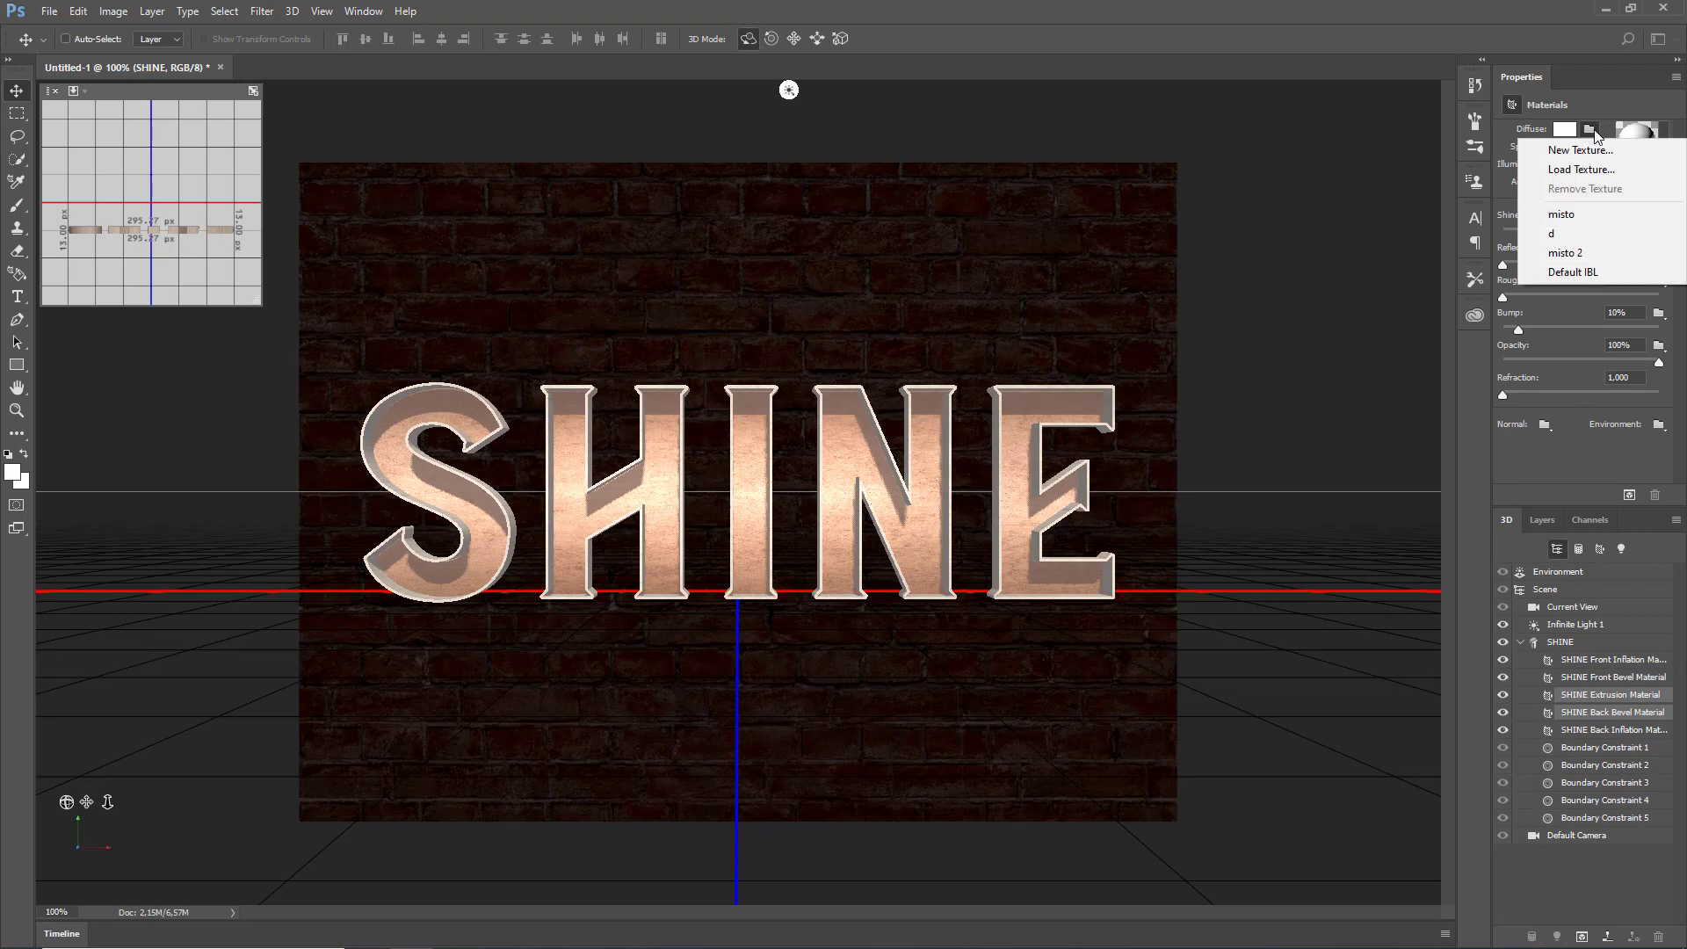
{"action": "left_click", "coordinate": [1581, 234]}
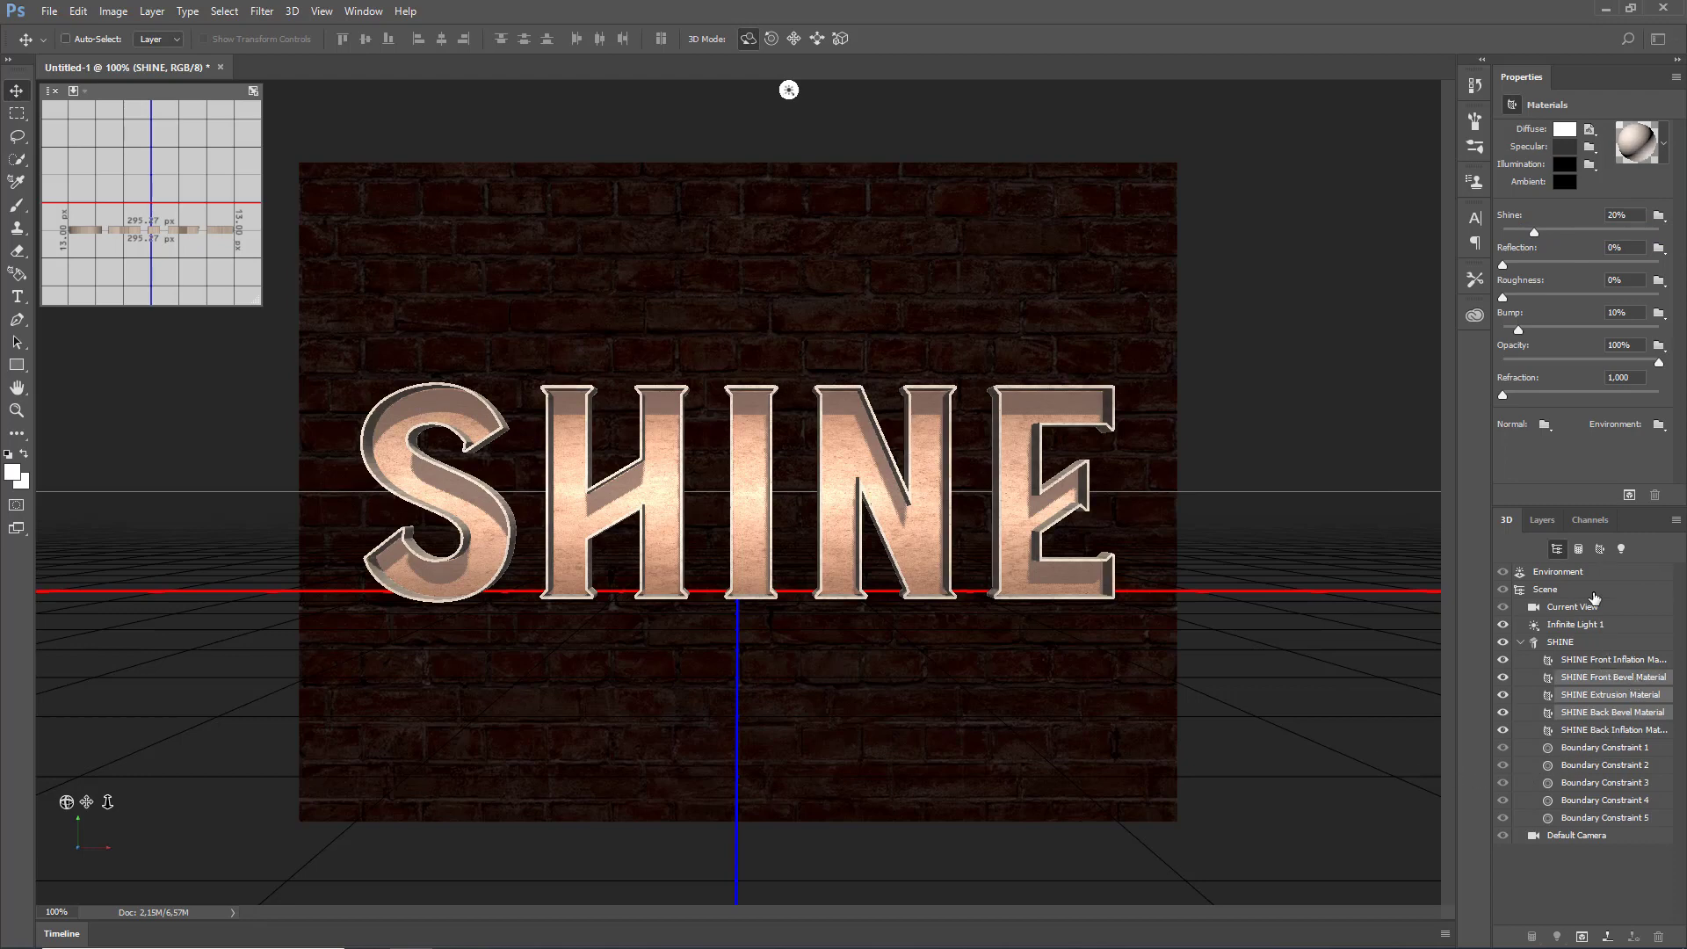
- Set the specular color of the front bevel, extrusion and back bevel materials to RGB 104, 86, 64
{"action": "left_click", "coordinate": [1562, 145]}
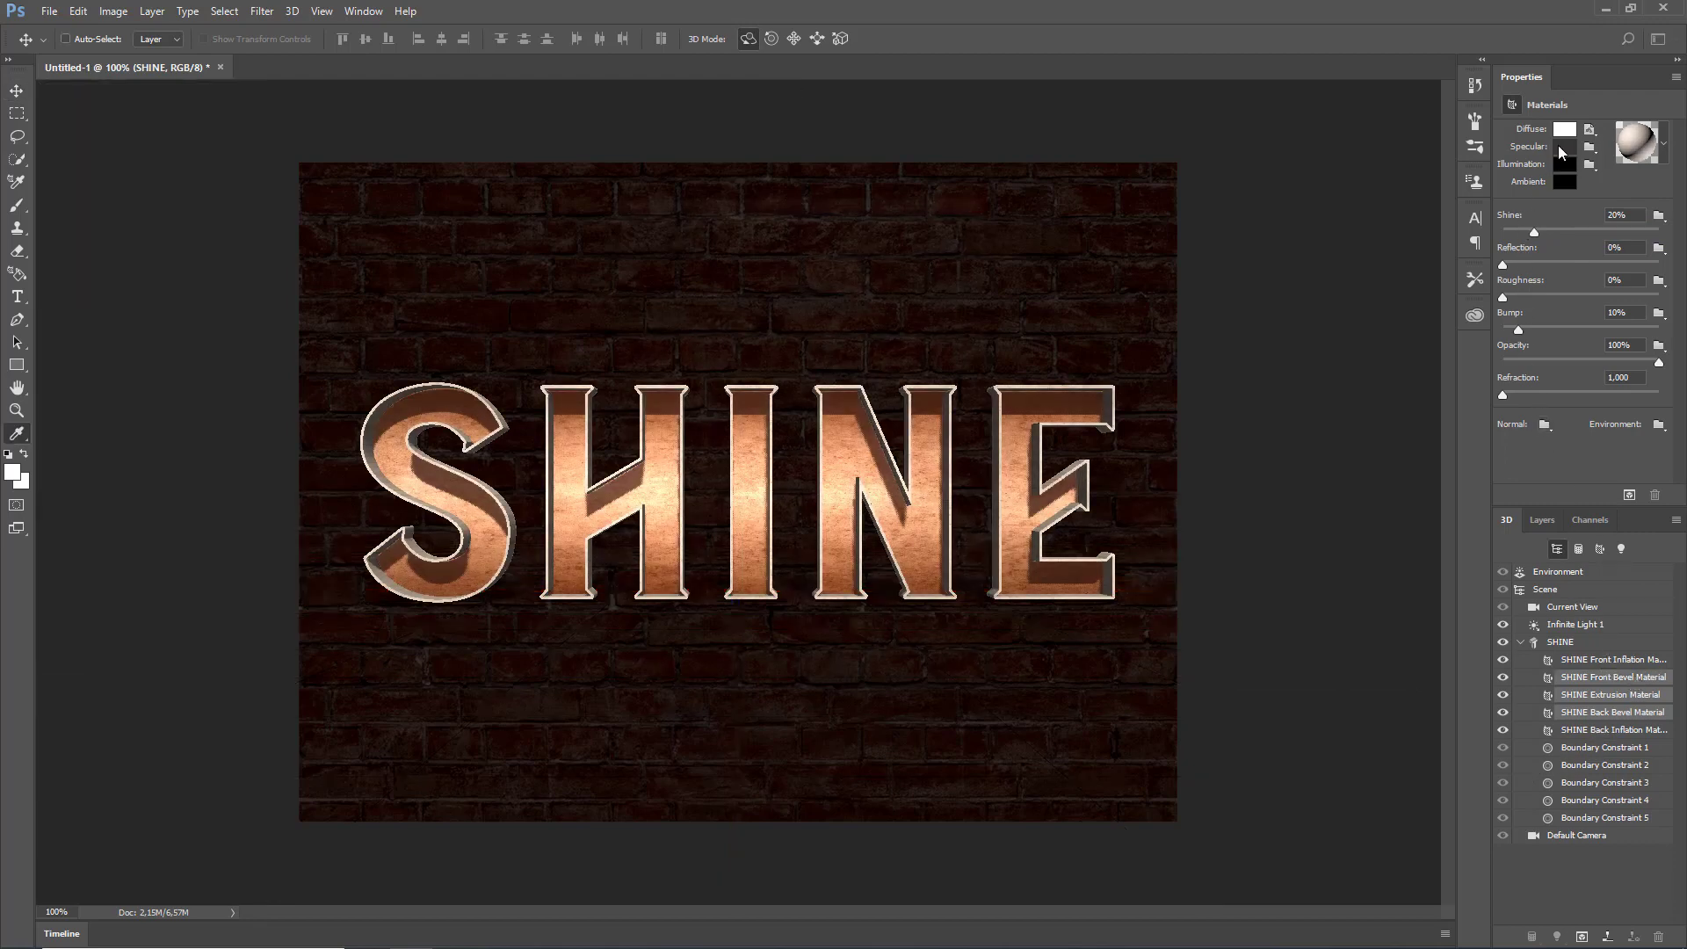
{"action": "double_click", "coordinate": [946, 629]}
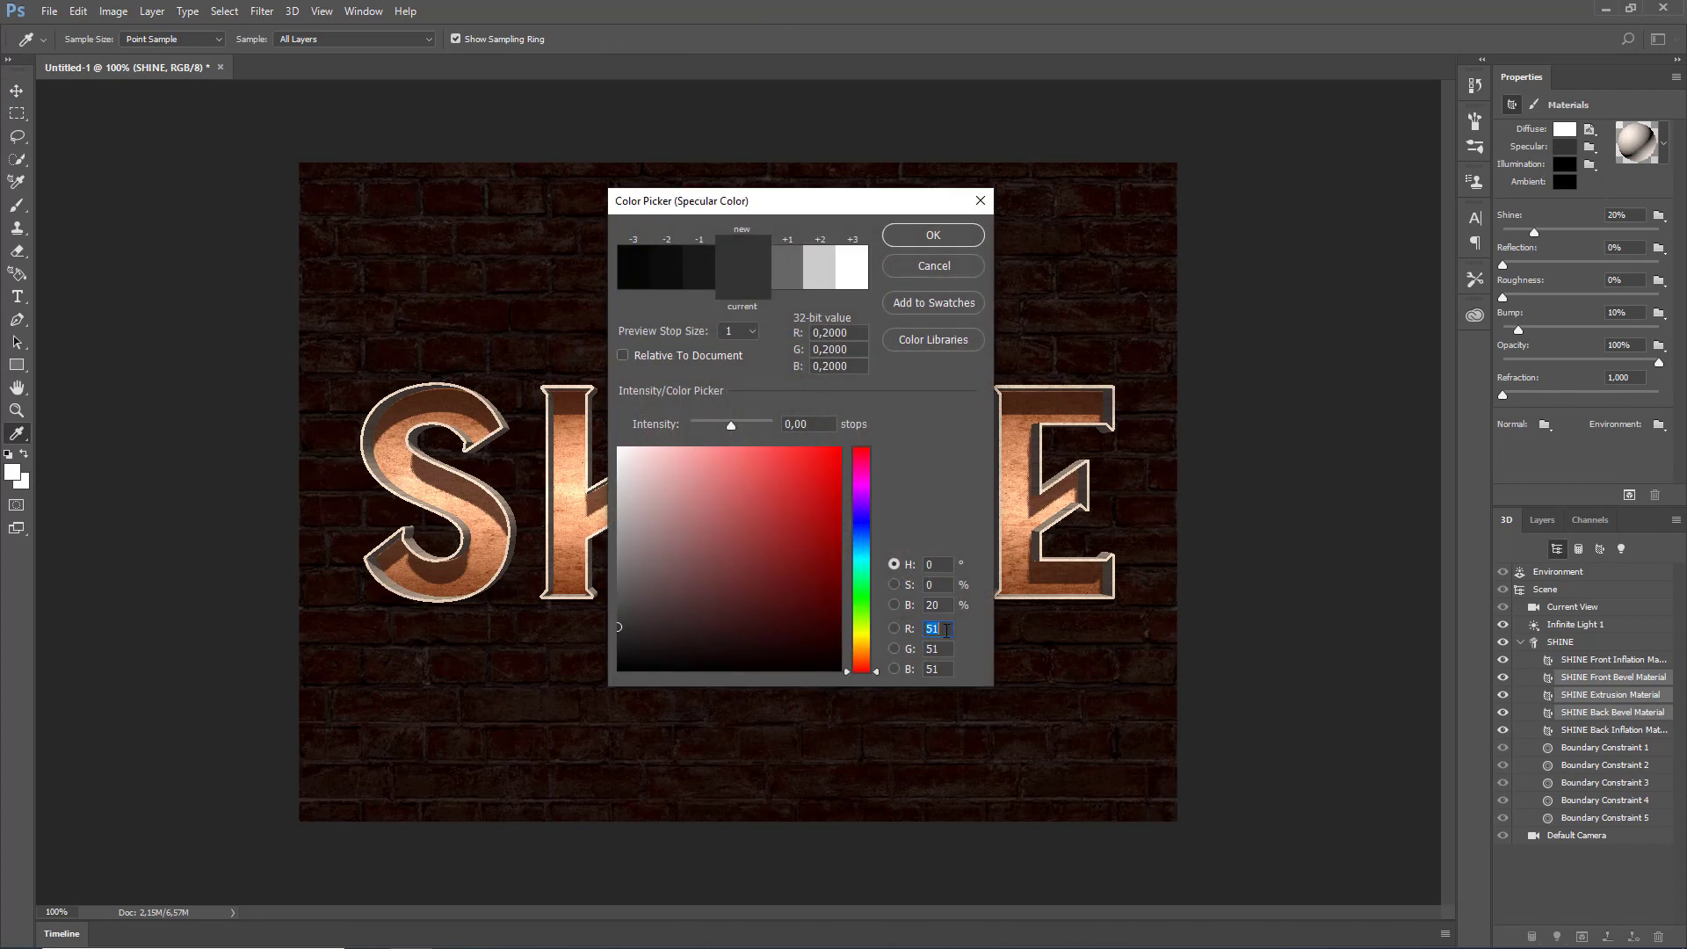
{"action": "type", "text": "104"}
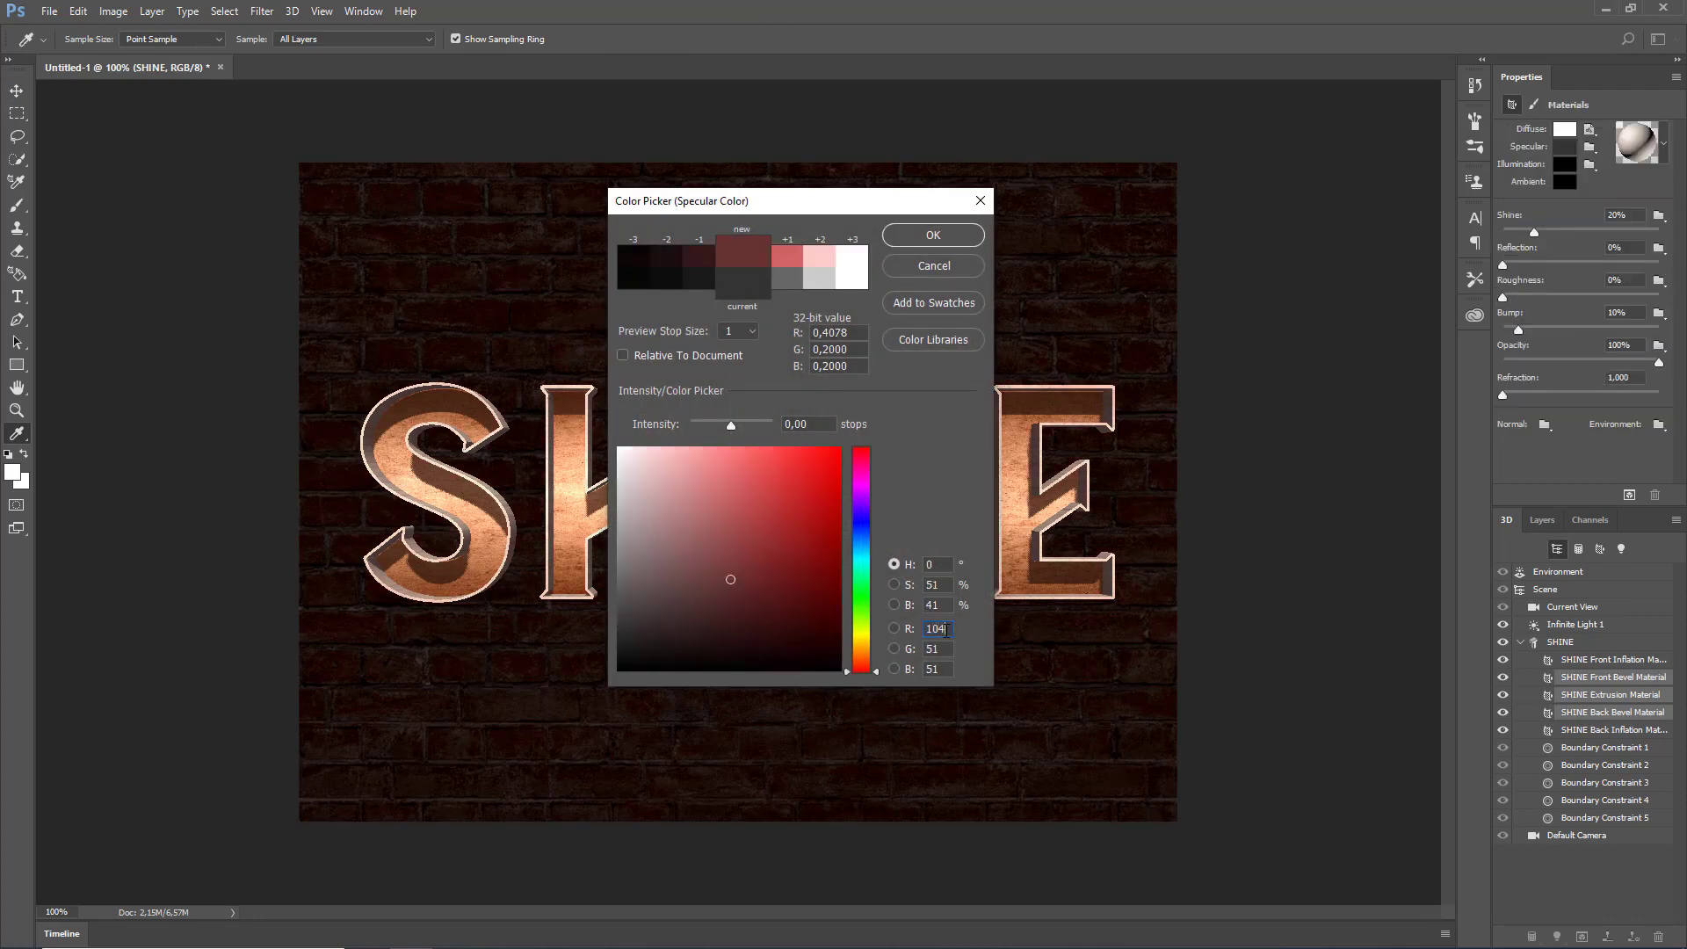
{"action": "left_click", "coordinate": [943, 648]}
{"action": "type", "text": "86"}
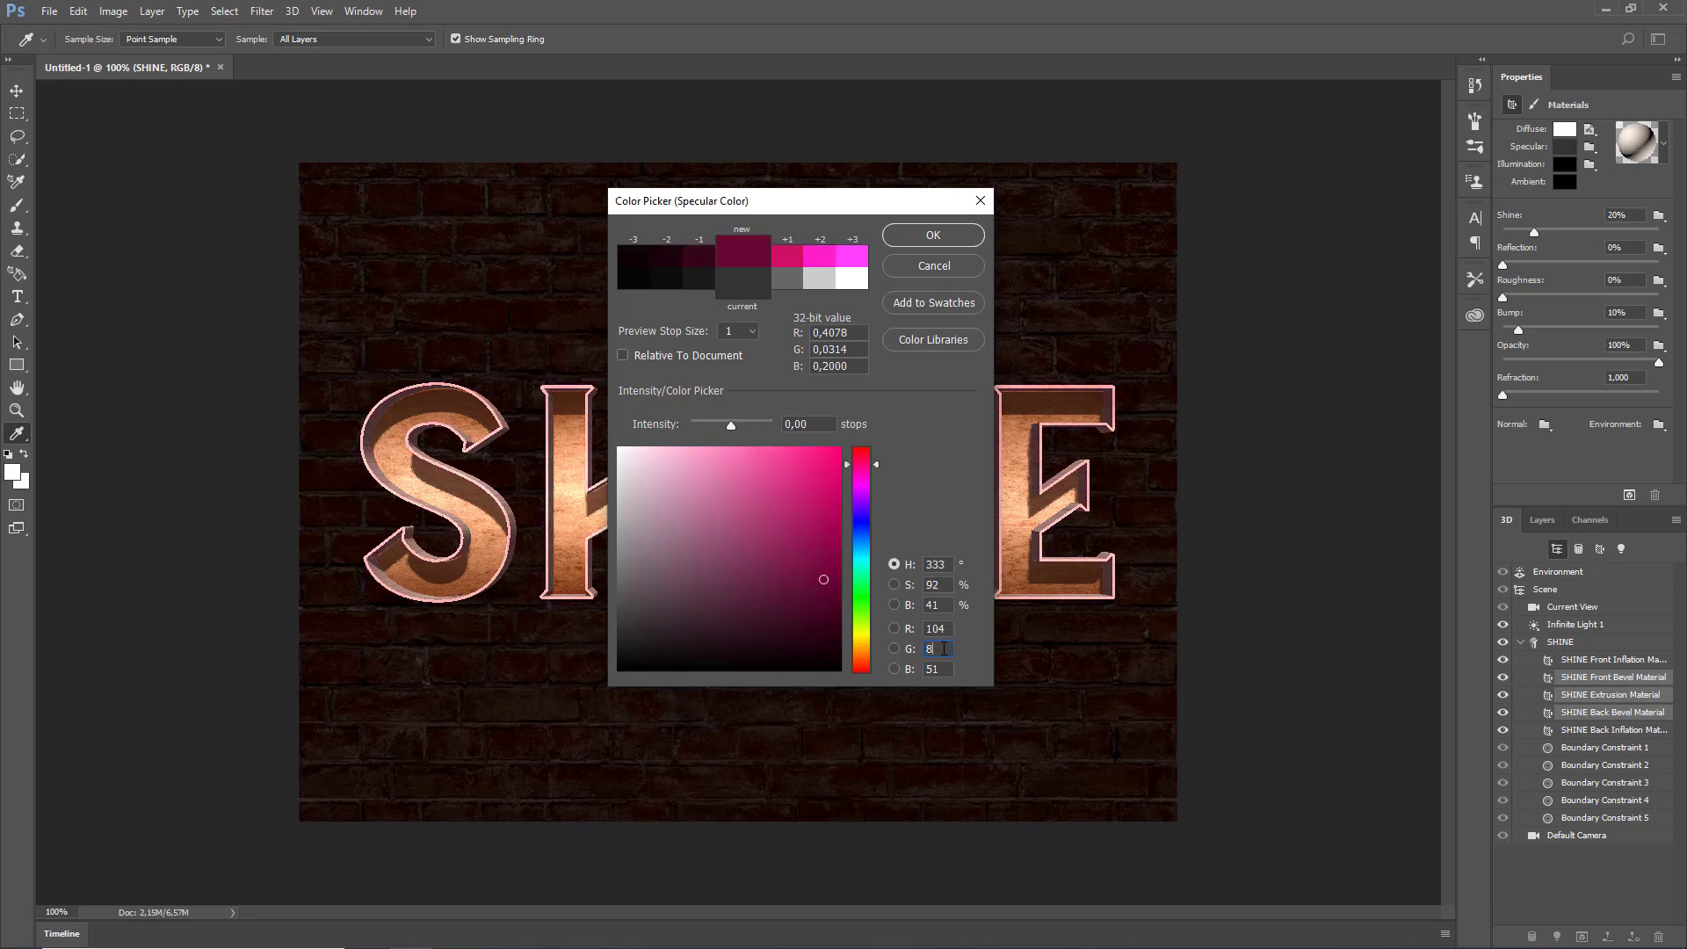
{"action": "left_click", "coordinate": [944, 673]}
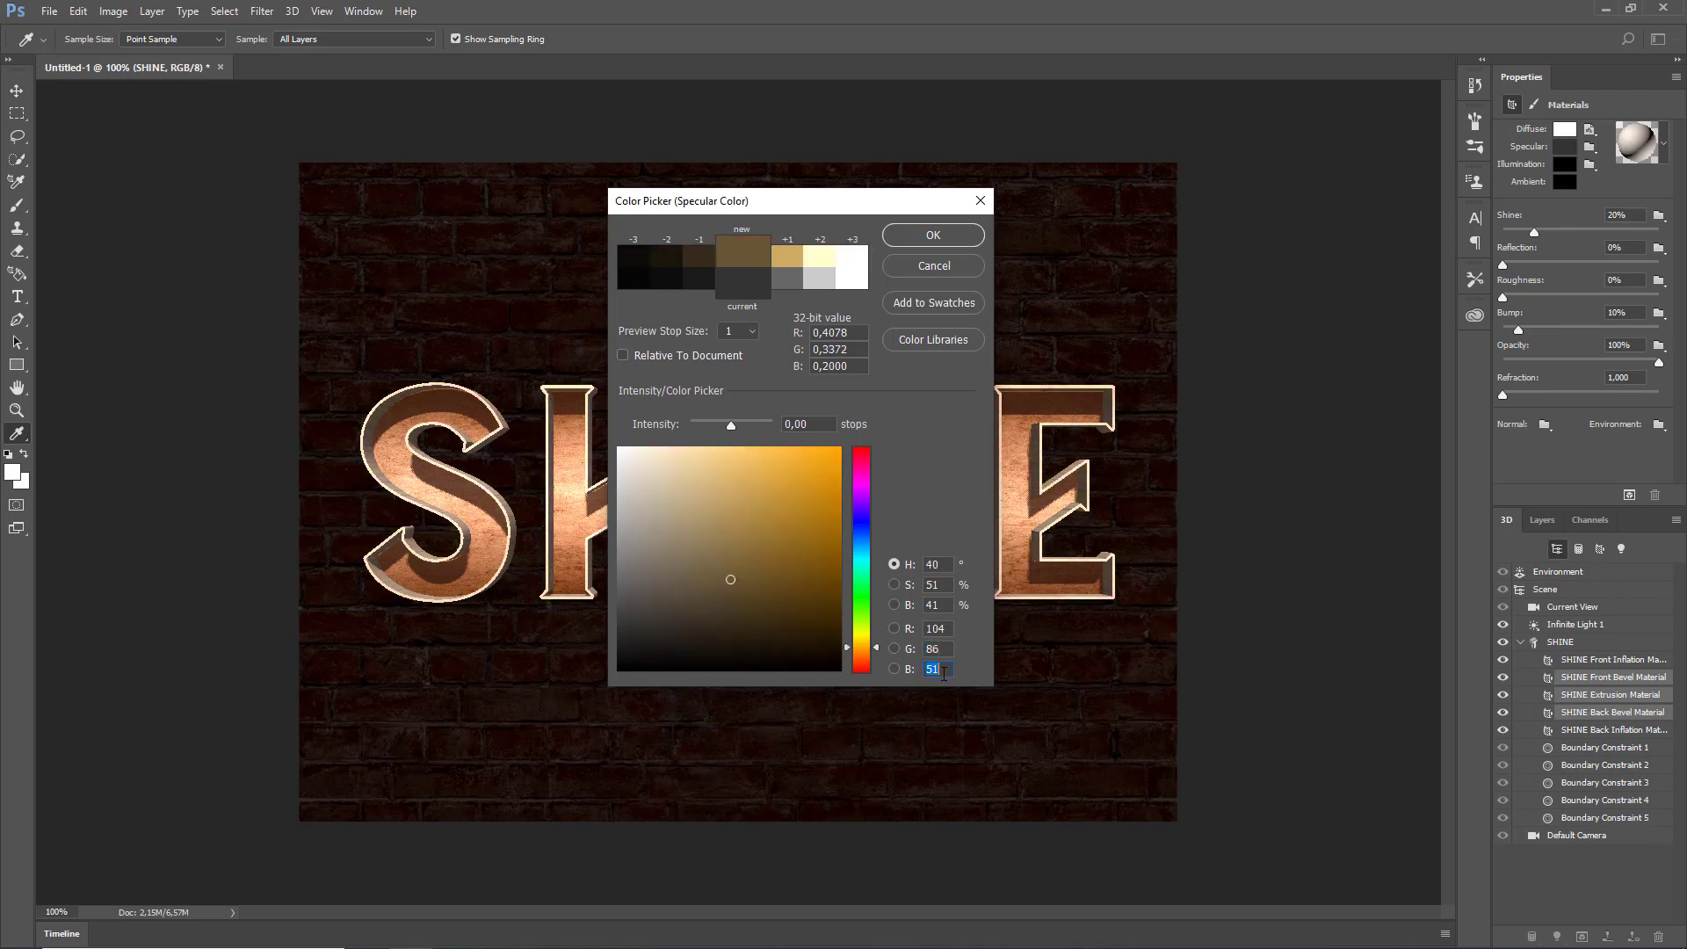
{"action": "type", "text": "64"}
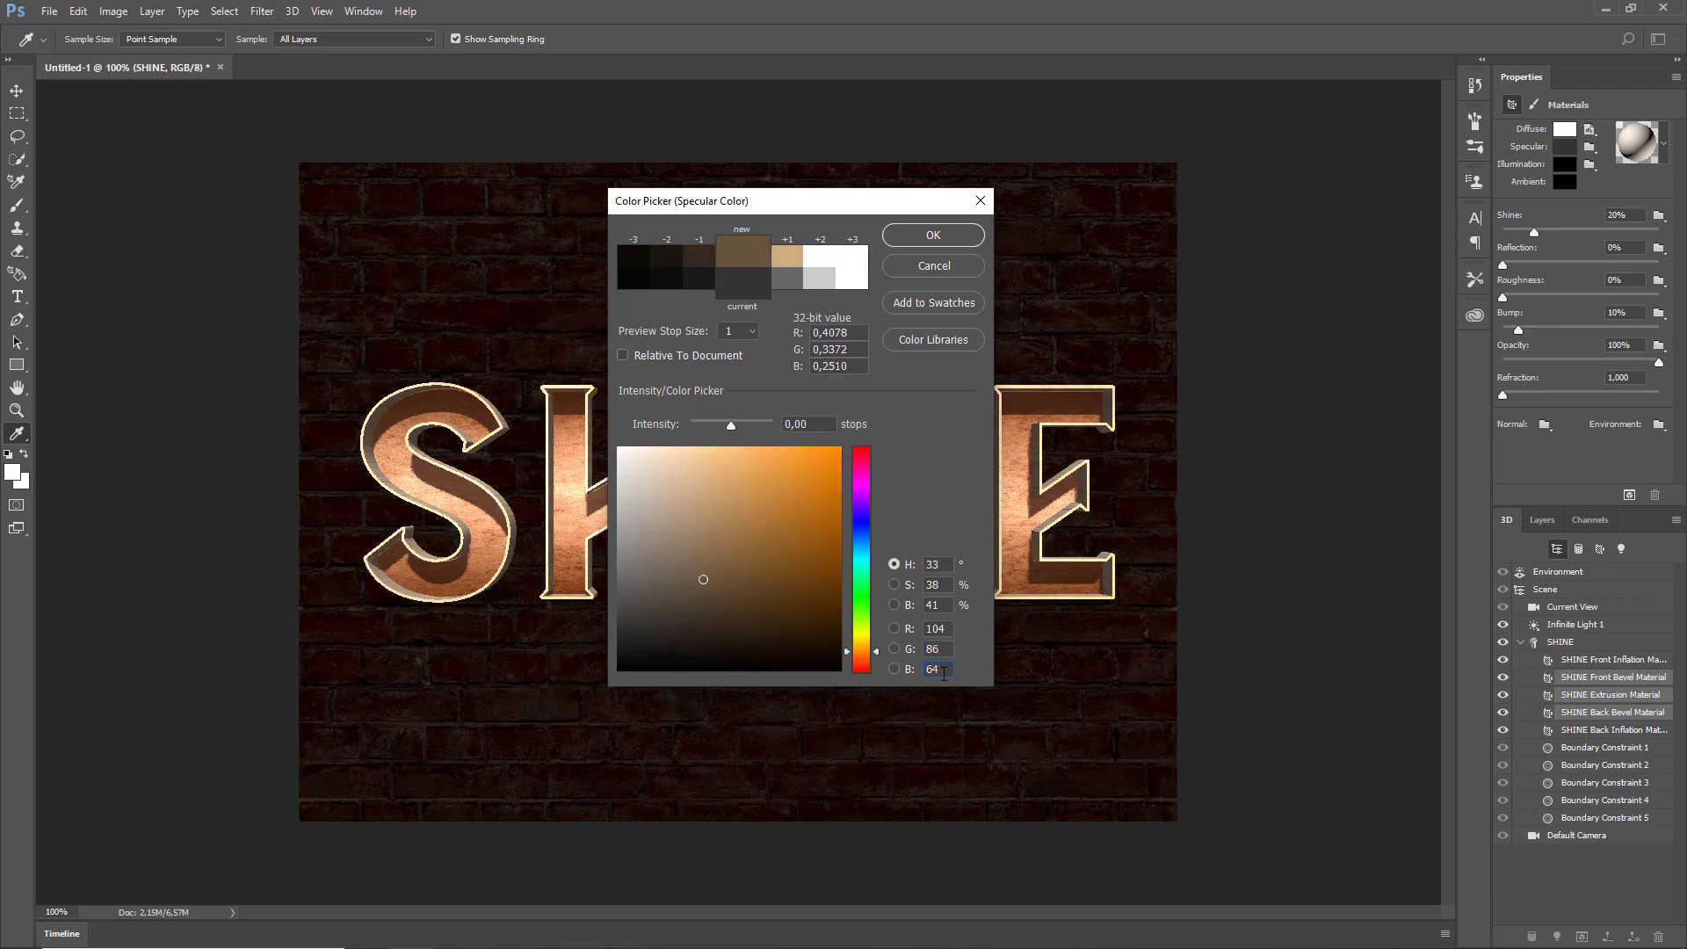
{"action": "left_click", "coordinate": [942, 240]}
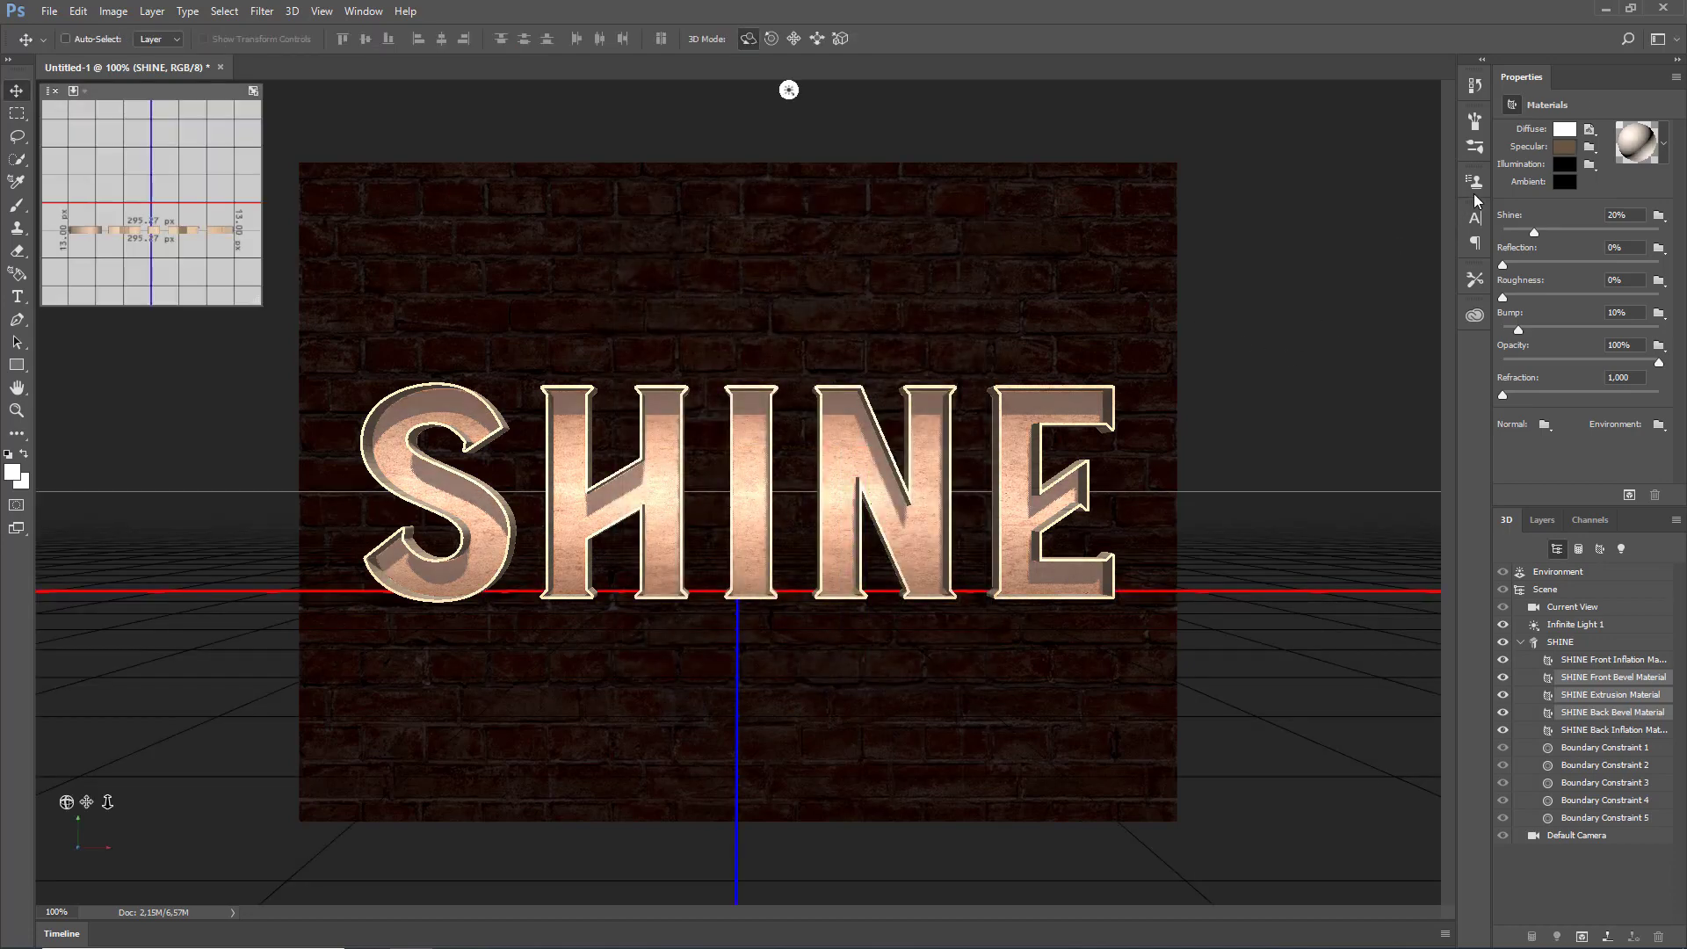
- Set the illumination color of the bevel and extrusion materials to RGB 191, 96, 27 with an intensity of -4,77 stops
{"action": "left_click", "coordinate": [1561, 169]}
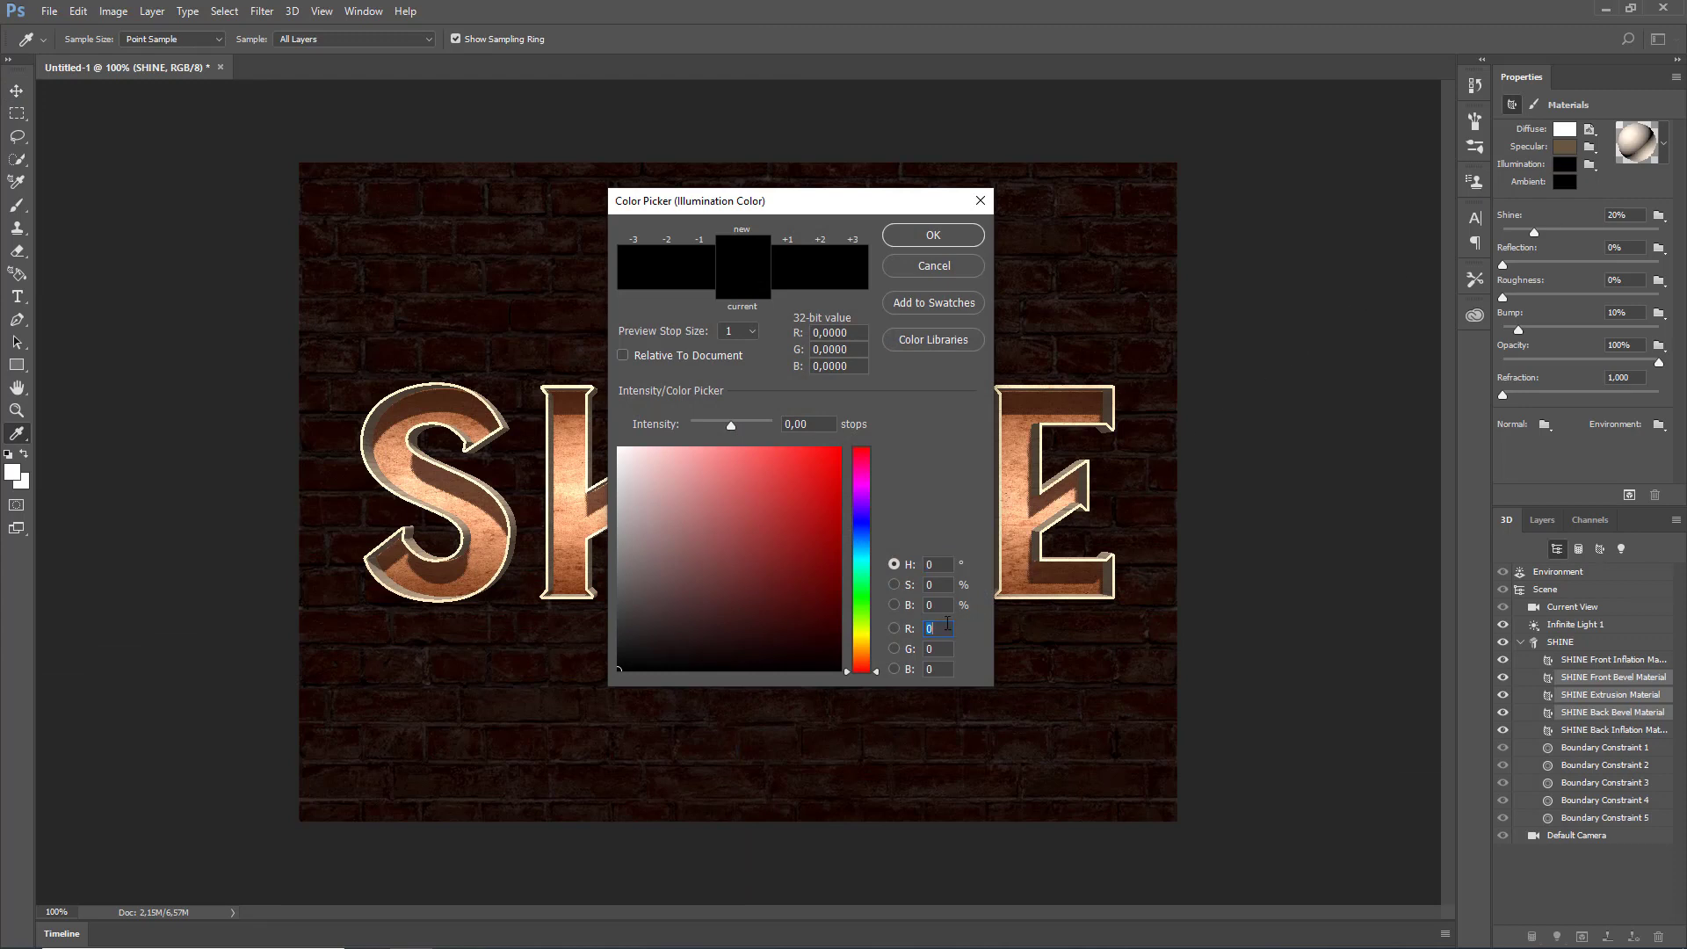
{"action": "type", "text": "191"}
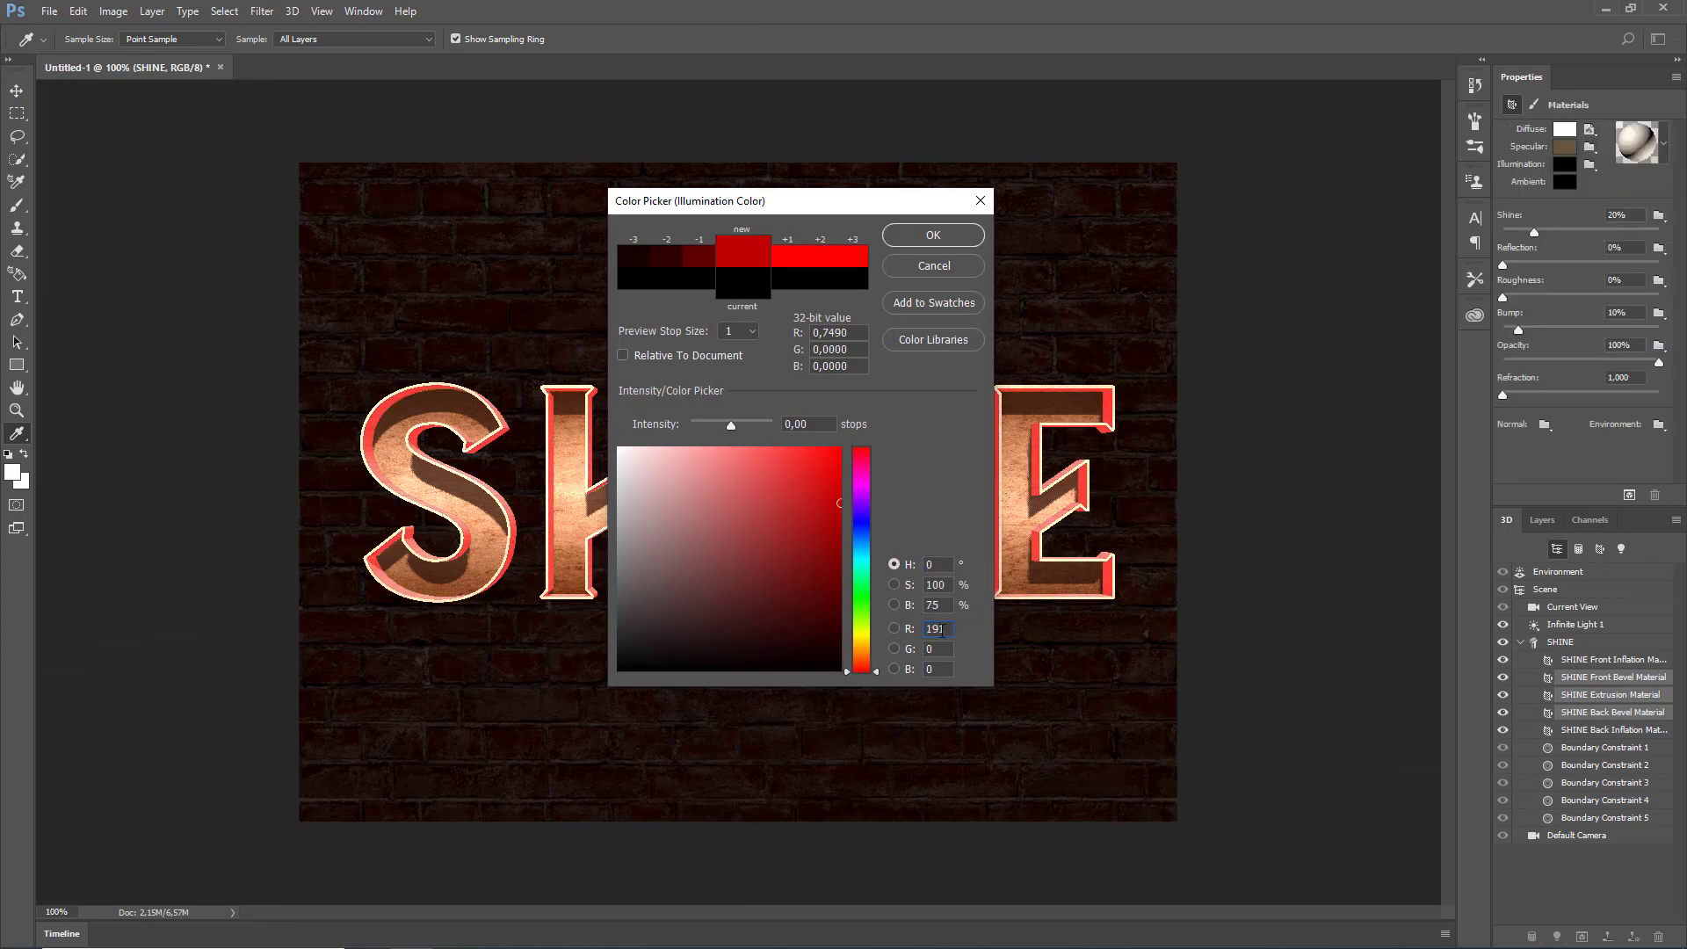
{"action": "type", "text": "96"}
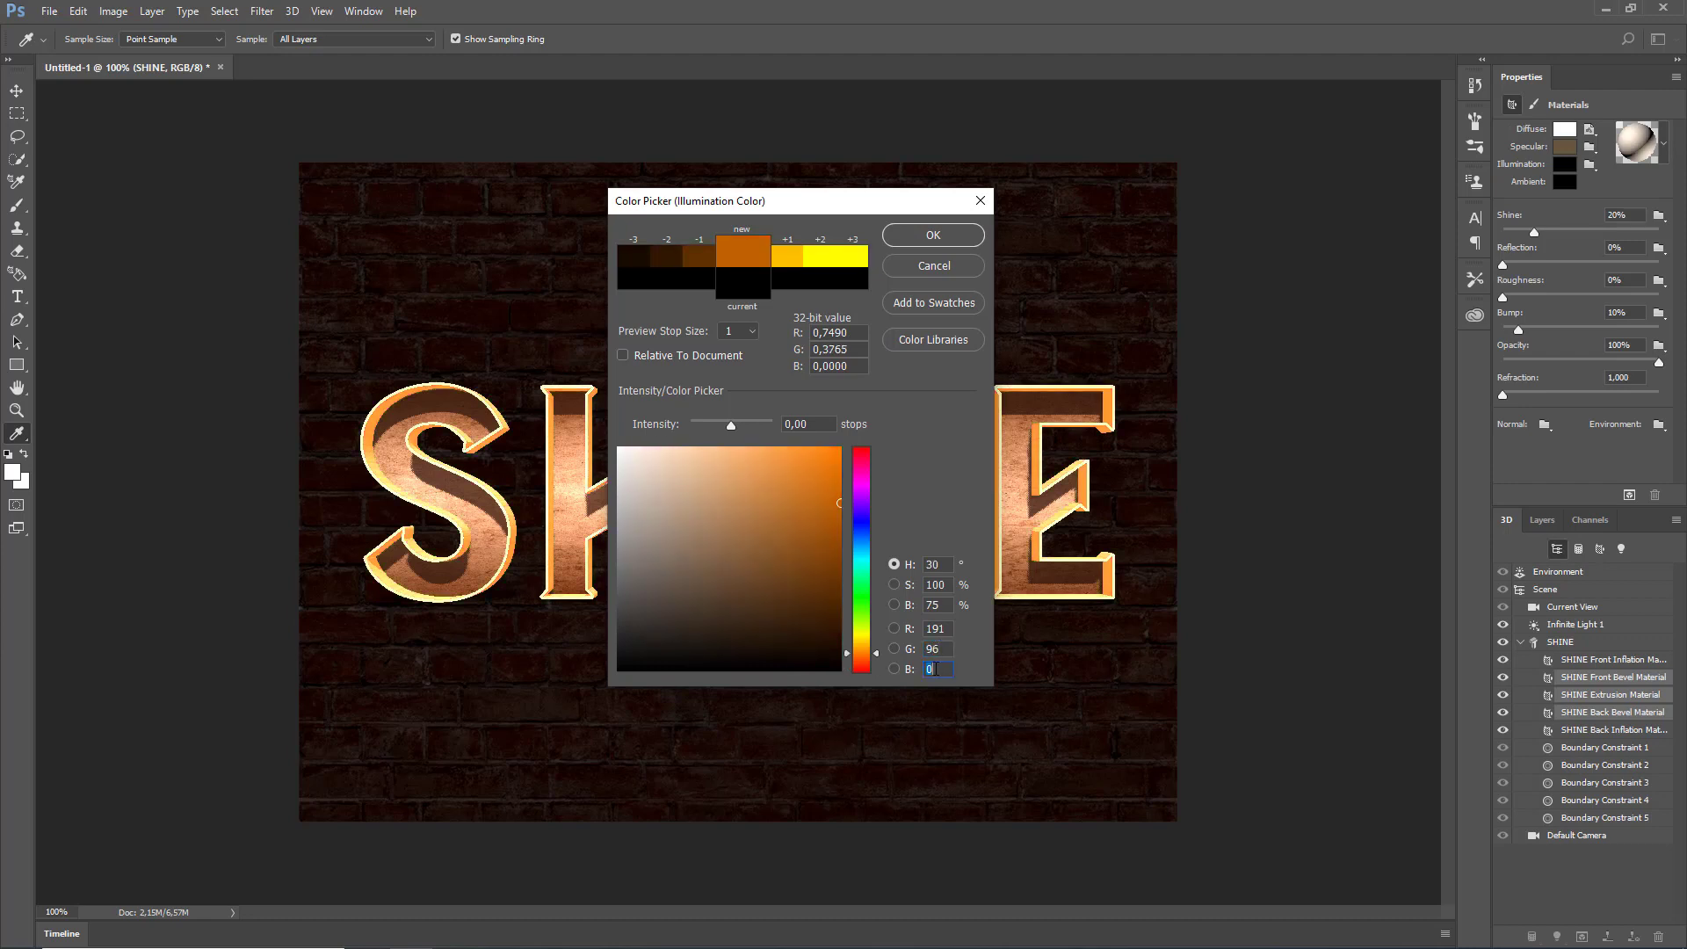
{"action": "type", "text": "27"}
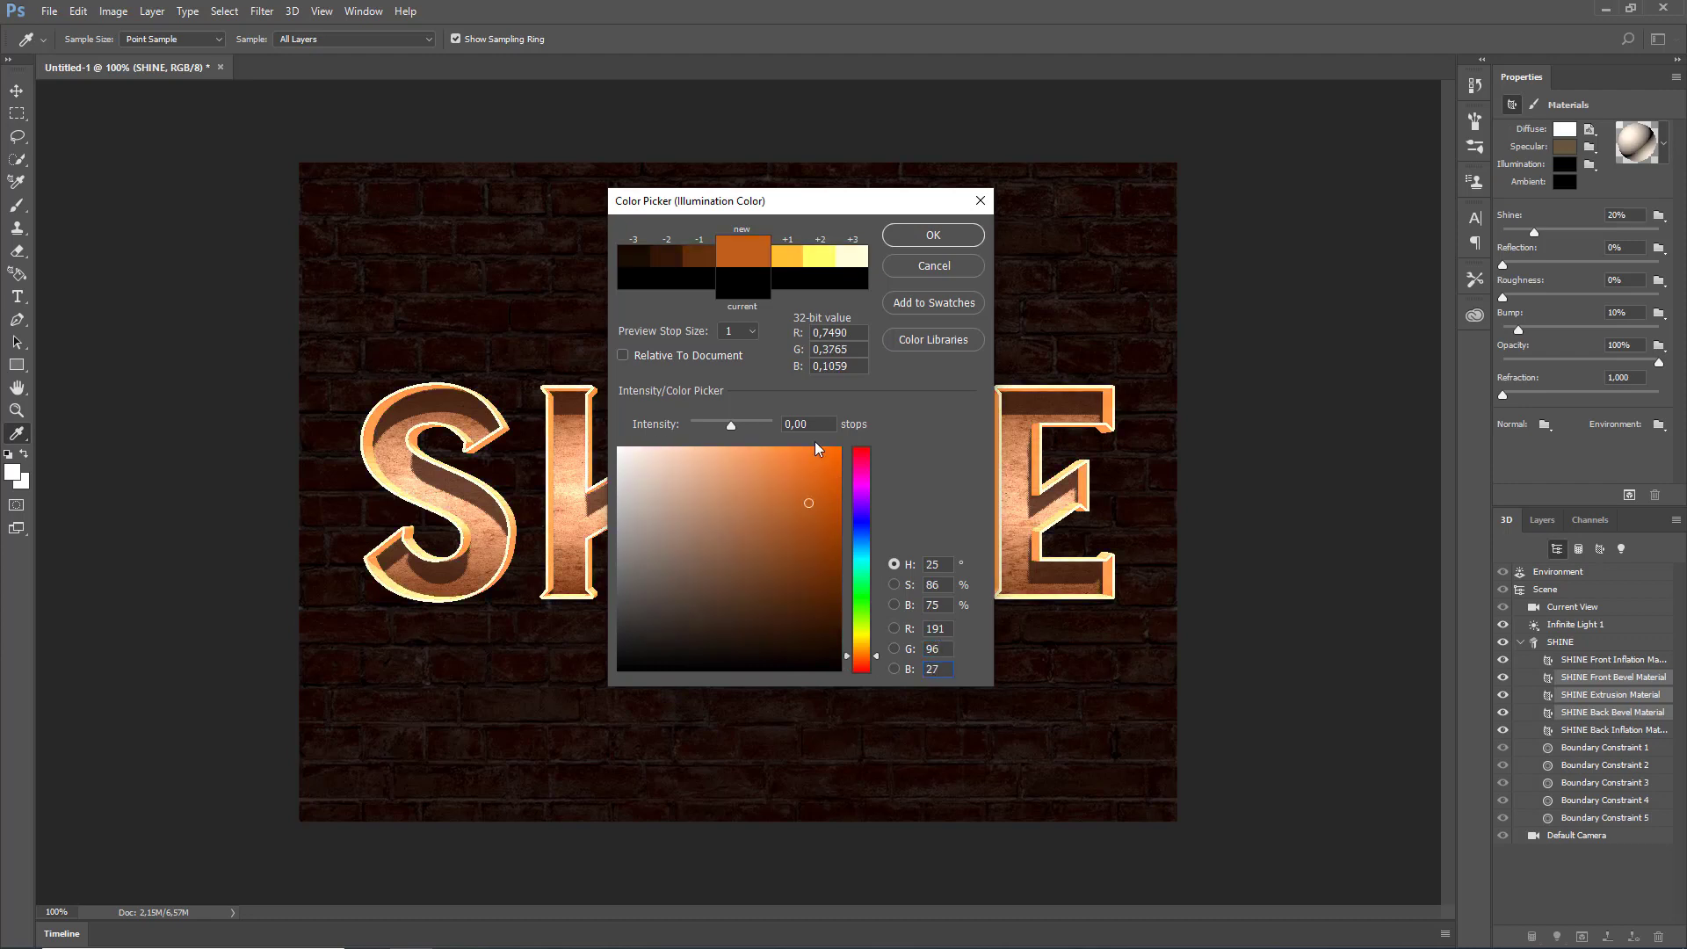
{"action": "left_click", "coordinate": [816, 428]}
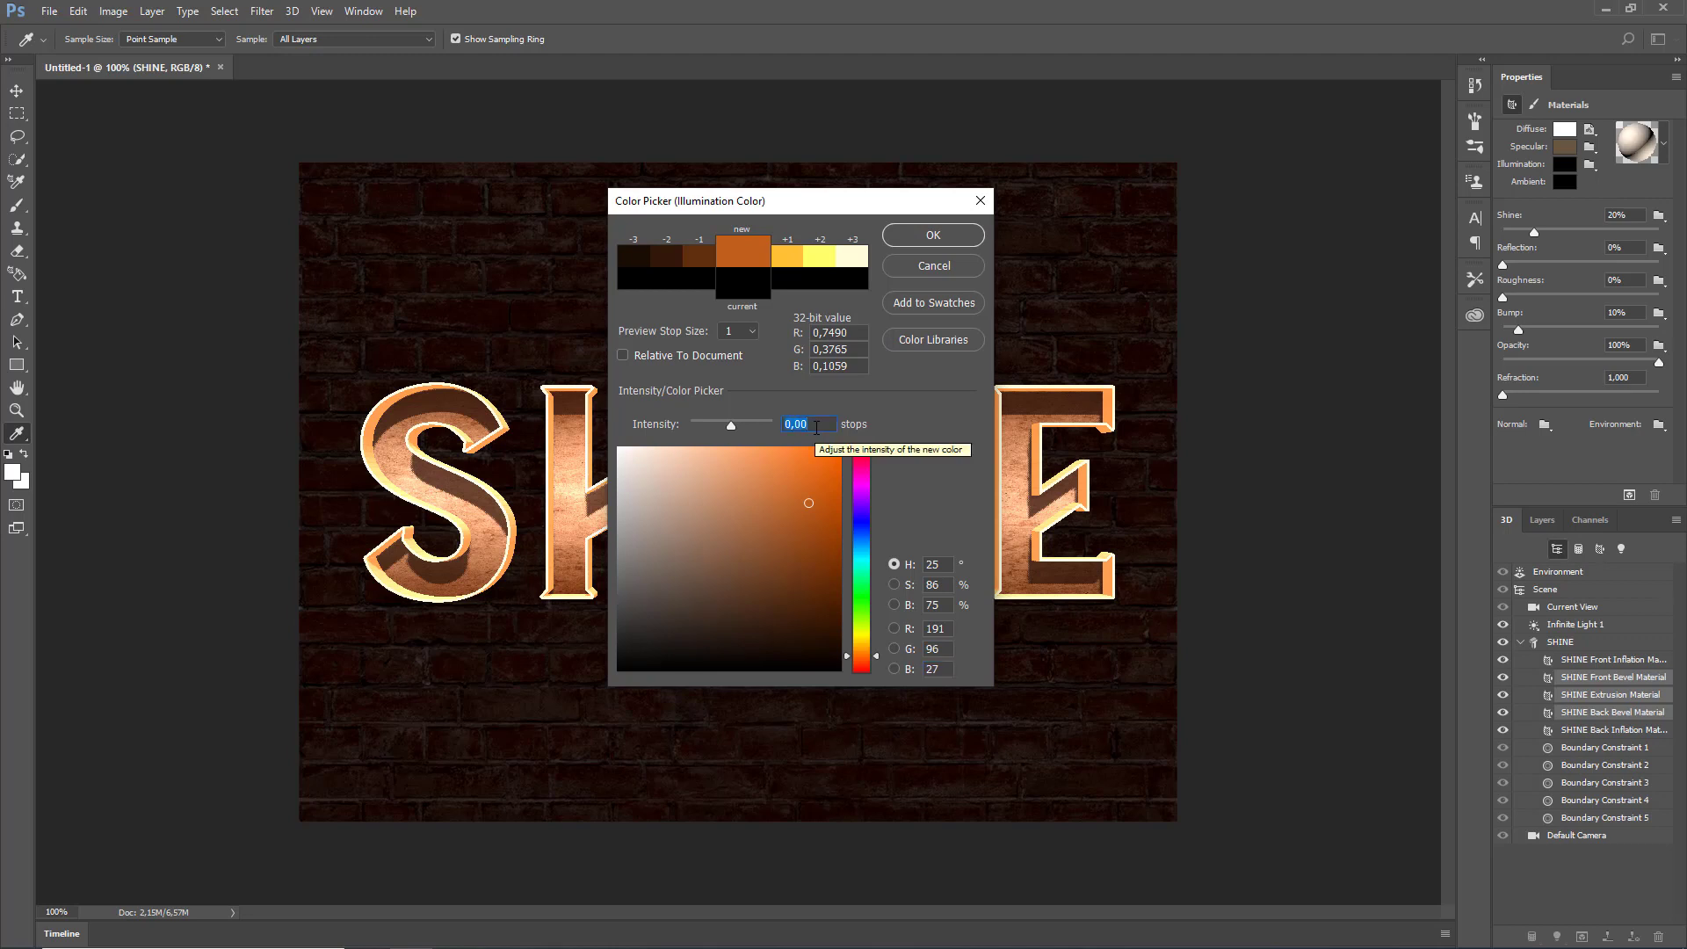
{"action": "type", "text": "-4,77"}
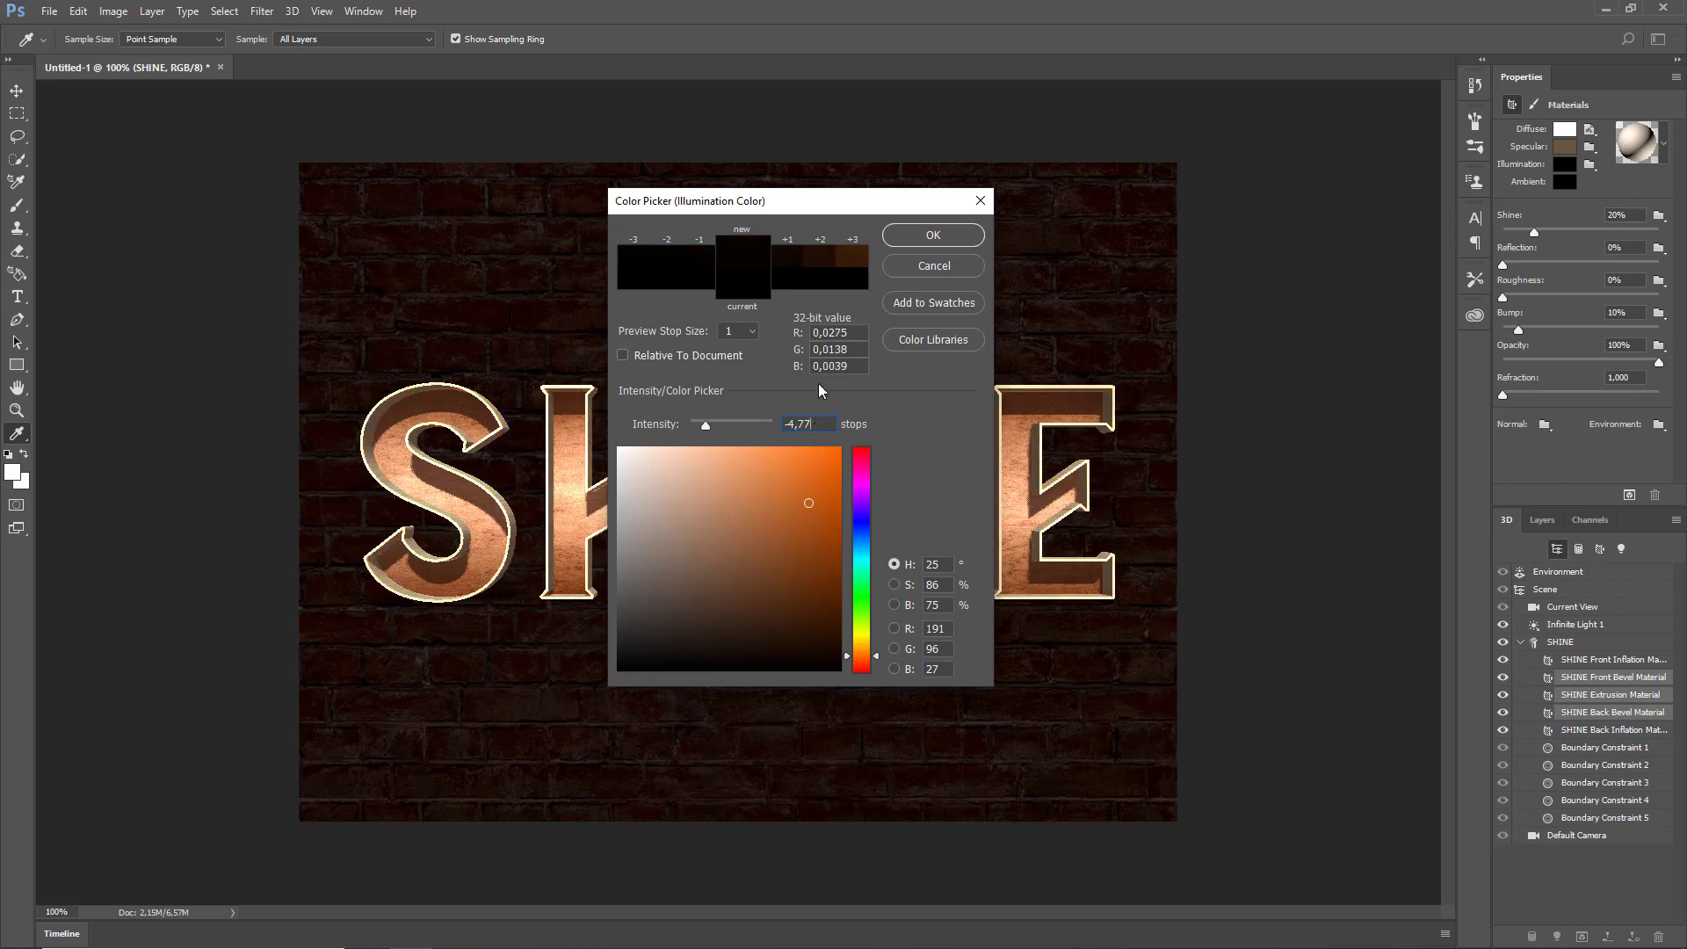
{"action": "left_click", "coordinate": [908, 236]}
{"action": "key", "text": "v"}
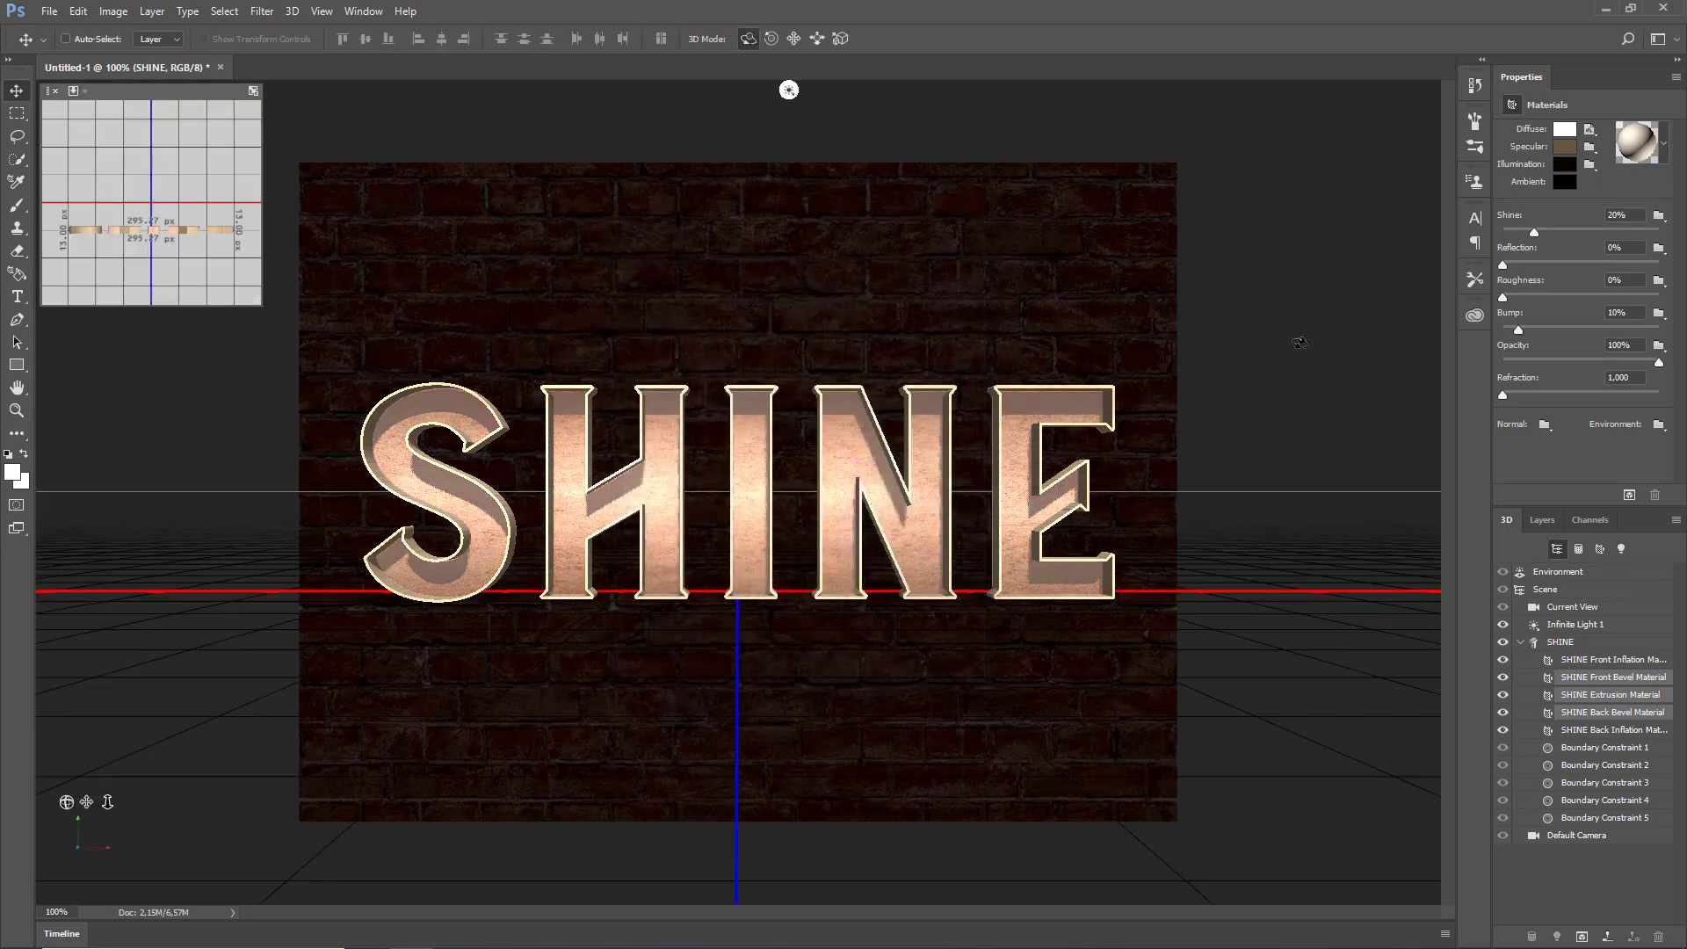
- Set the bevel and extrusion materials' shine to 85%, reflection to 20% and refraction to 1,536
{"action": "left_click", "coordinate": [1613, 213]}
{"action": "type", "text": "85"}
{"action": "key", "text": "Return"}
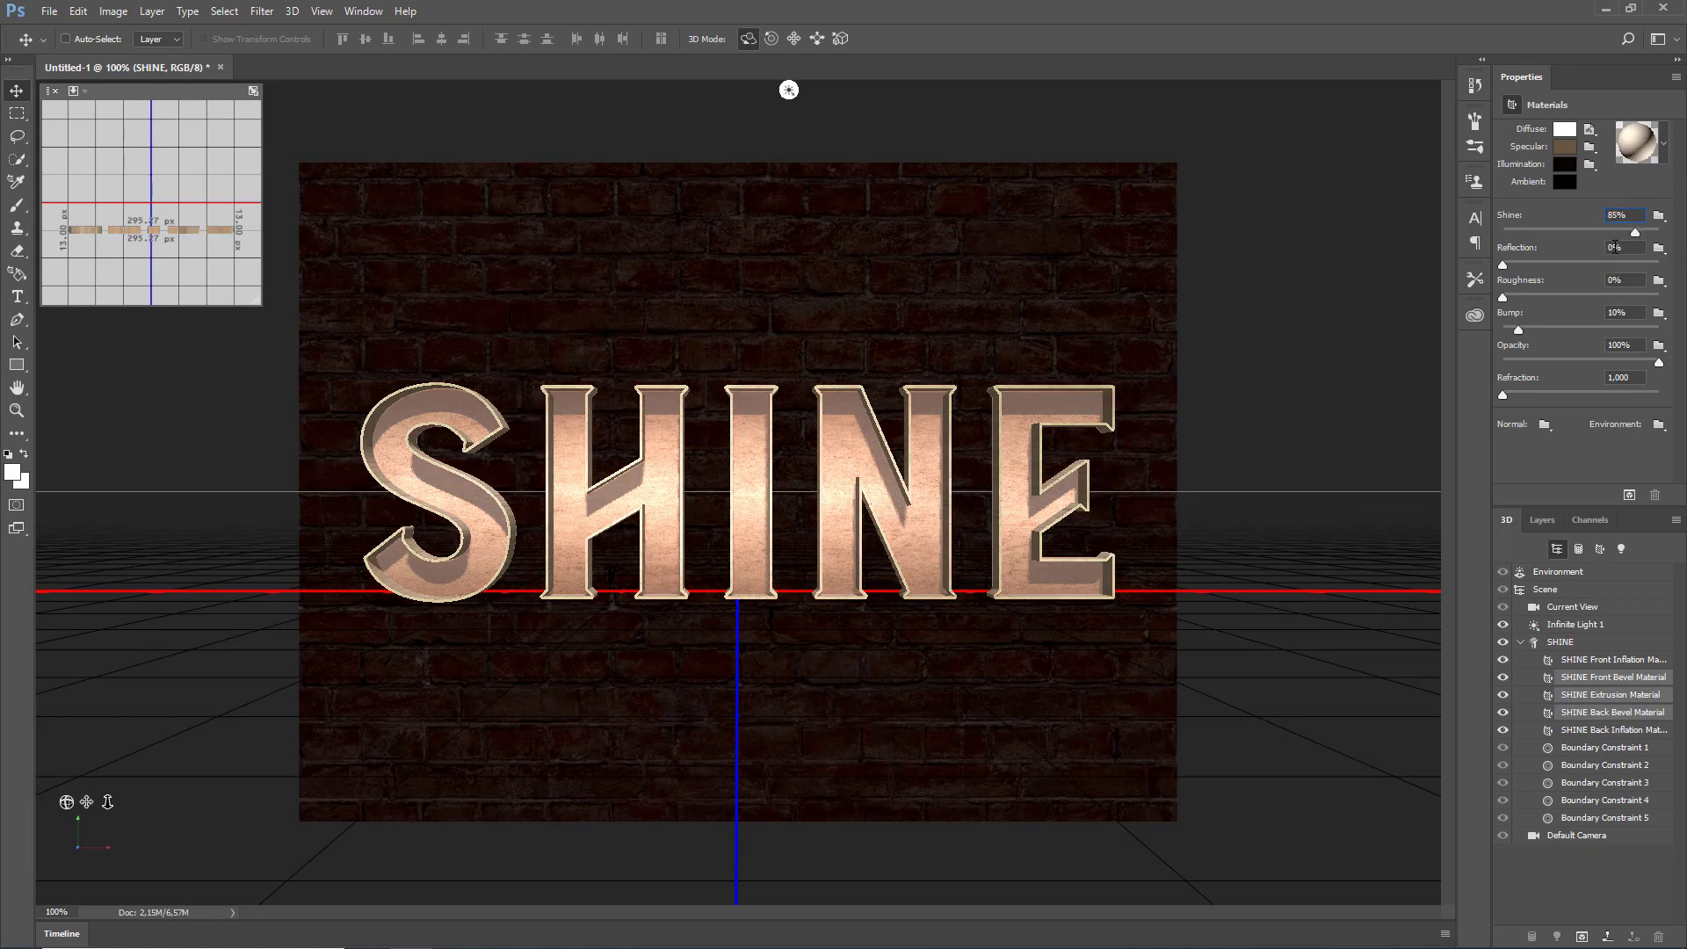
{"action": "left_click", "coordinate": [1614, 247]}
{"action": "type", "text": "20"}
{"action": "key", "text": "Return"}
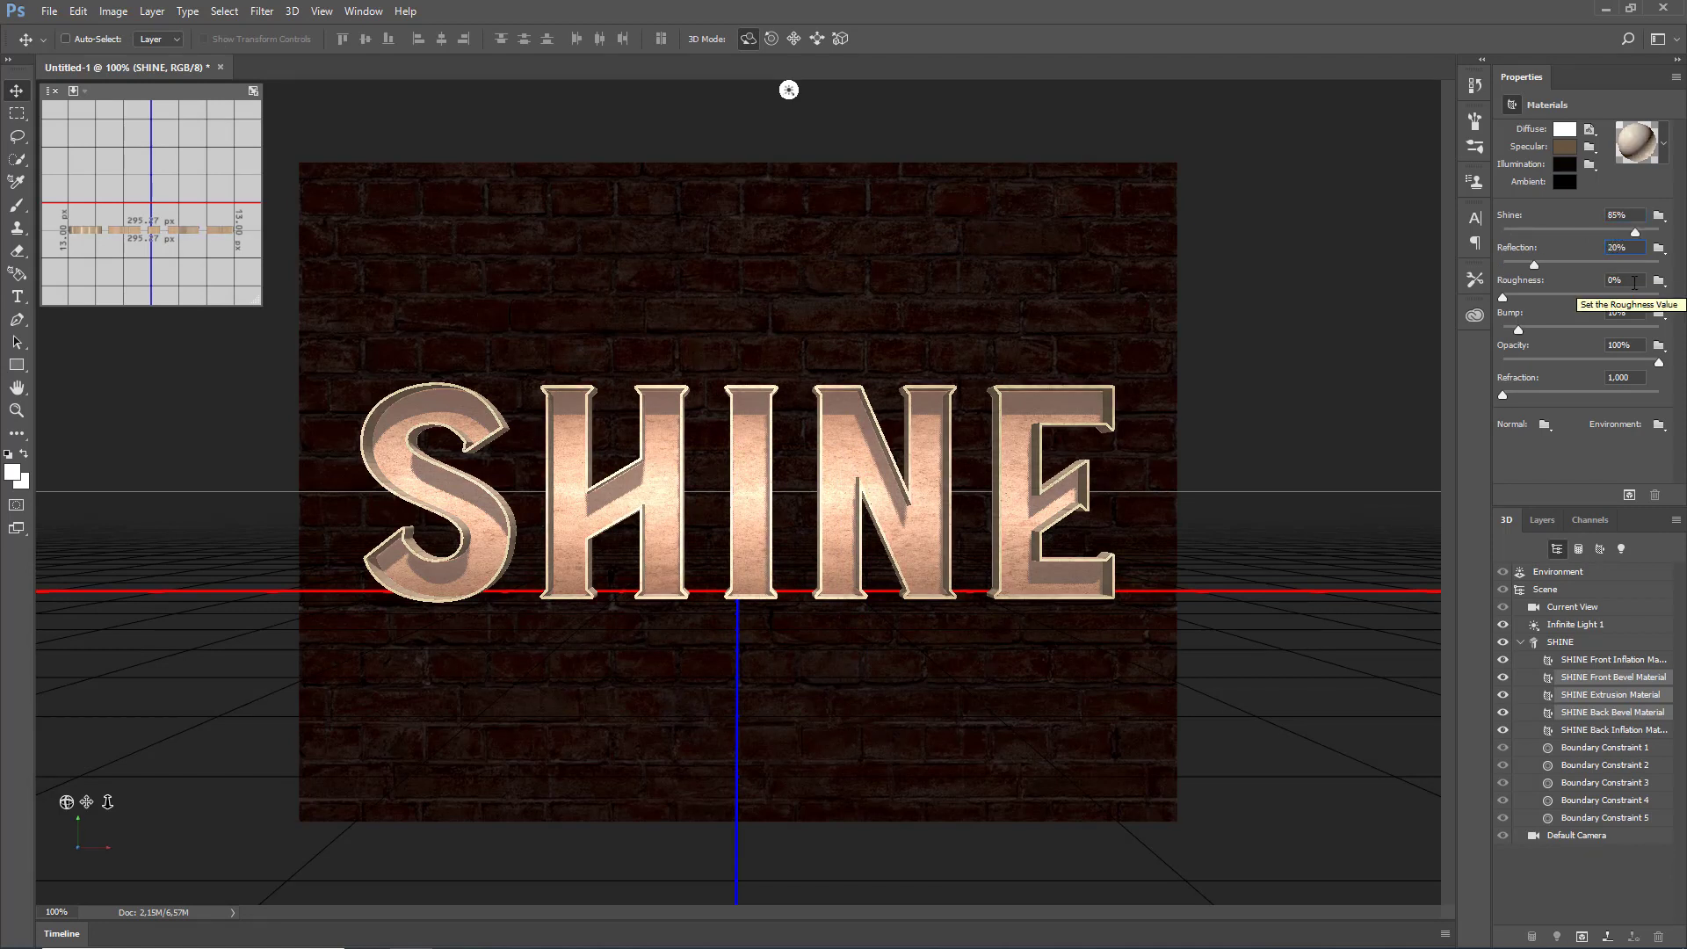
{"action": "left_click", "coordinate": [1627, 378]}
{"action": "type", "text": "1,536"}
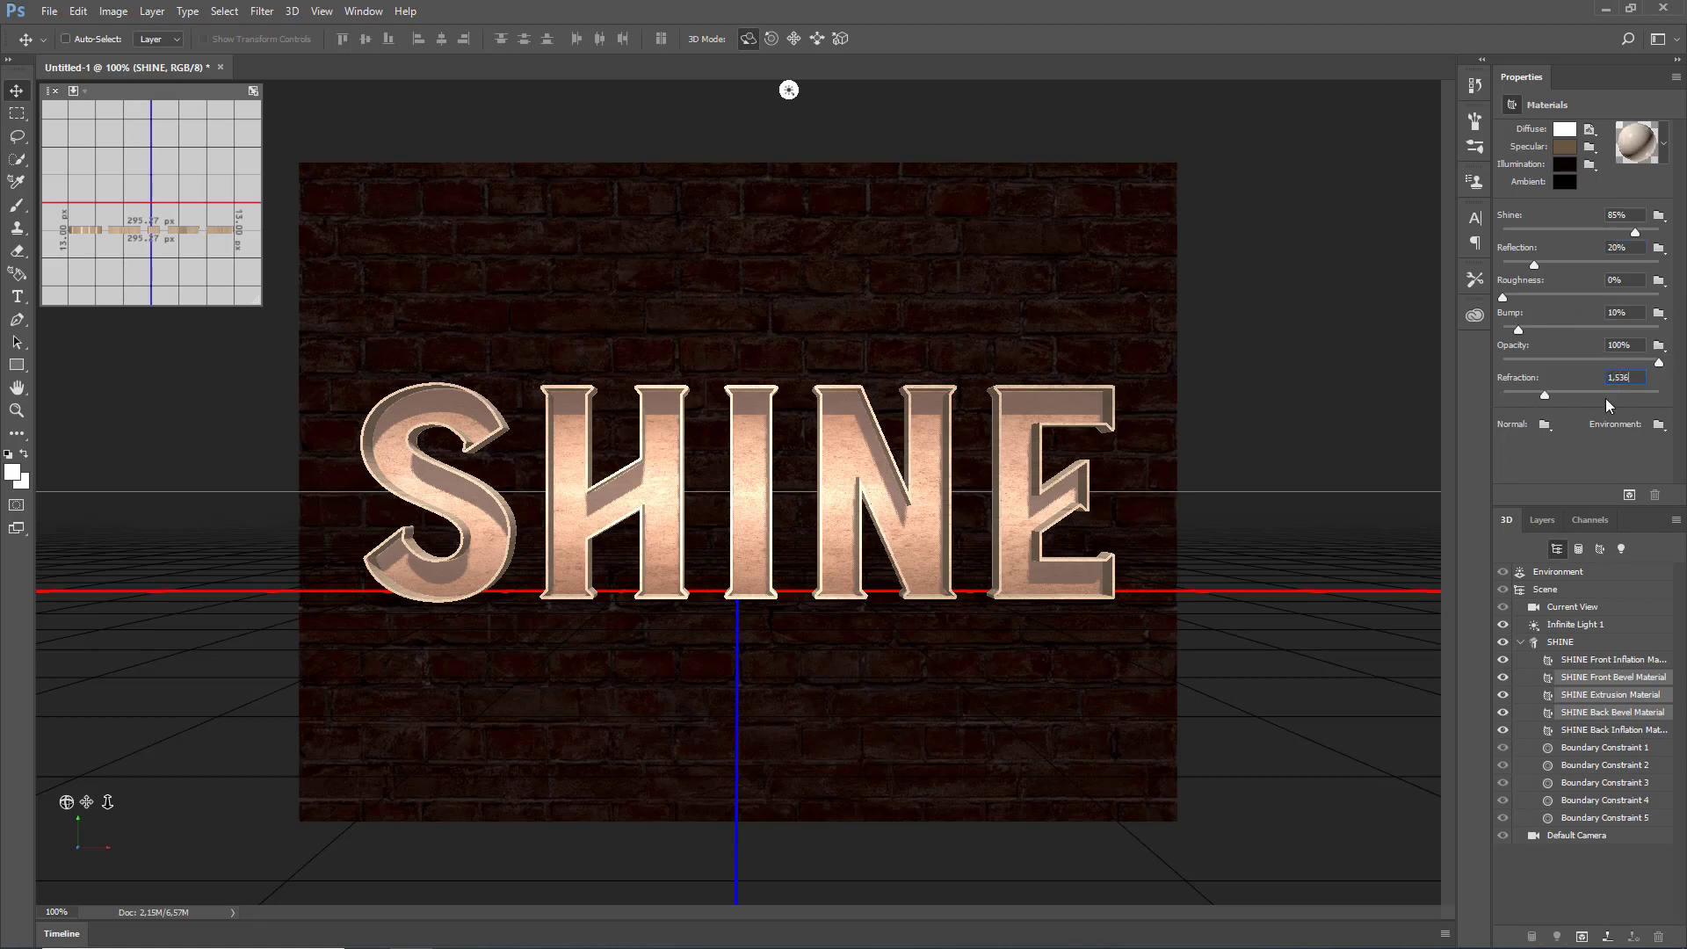
{"action": "key", "text": "Return"}
- Set the shine of only the SHINE Extrusion and SHINE Back Bevel materials to 30%
{"action": "left_click", "coordinate": [1613, 714]}
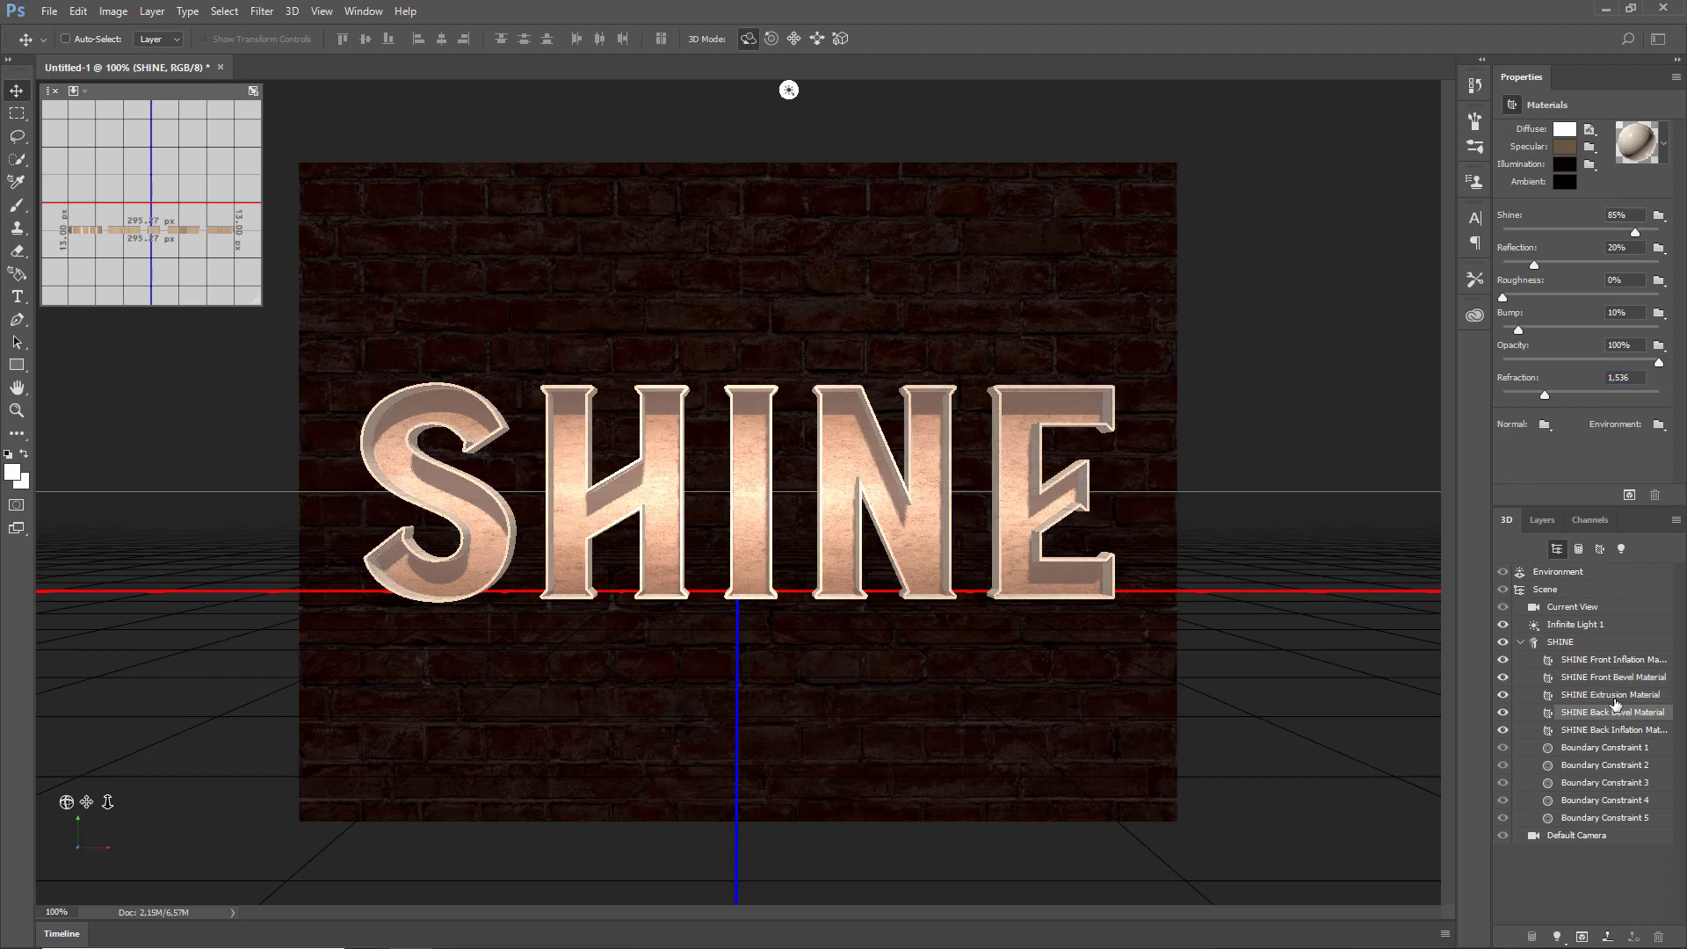
{"action": "left_click", "coordinate": [1614, 696], "text": "ctrl"}
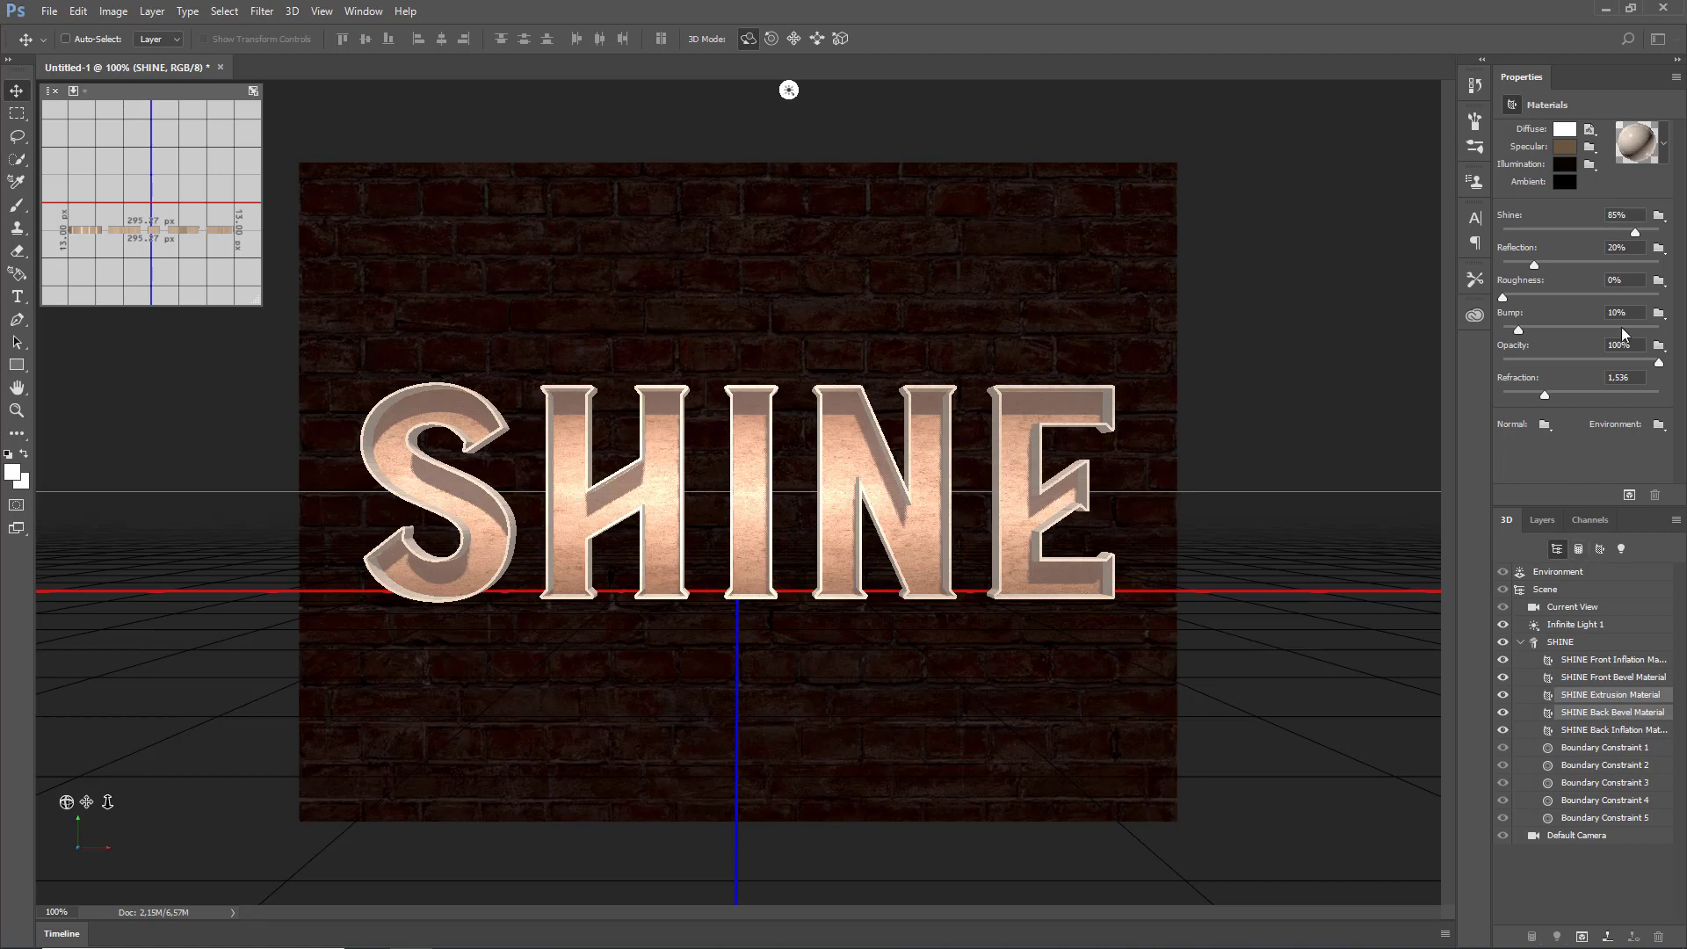
{"action": "double_click", "coordinate": [1631, 211]}
{"action": "type", "text": "30"}
- Set Infinite Light 1 to 50% intensity and its shadow softness to 100%
{"action": "left_click", "coordinate": [1575, 625]}
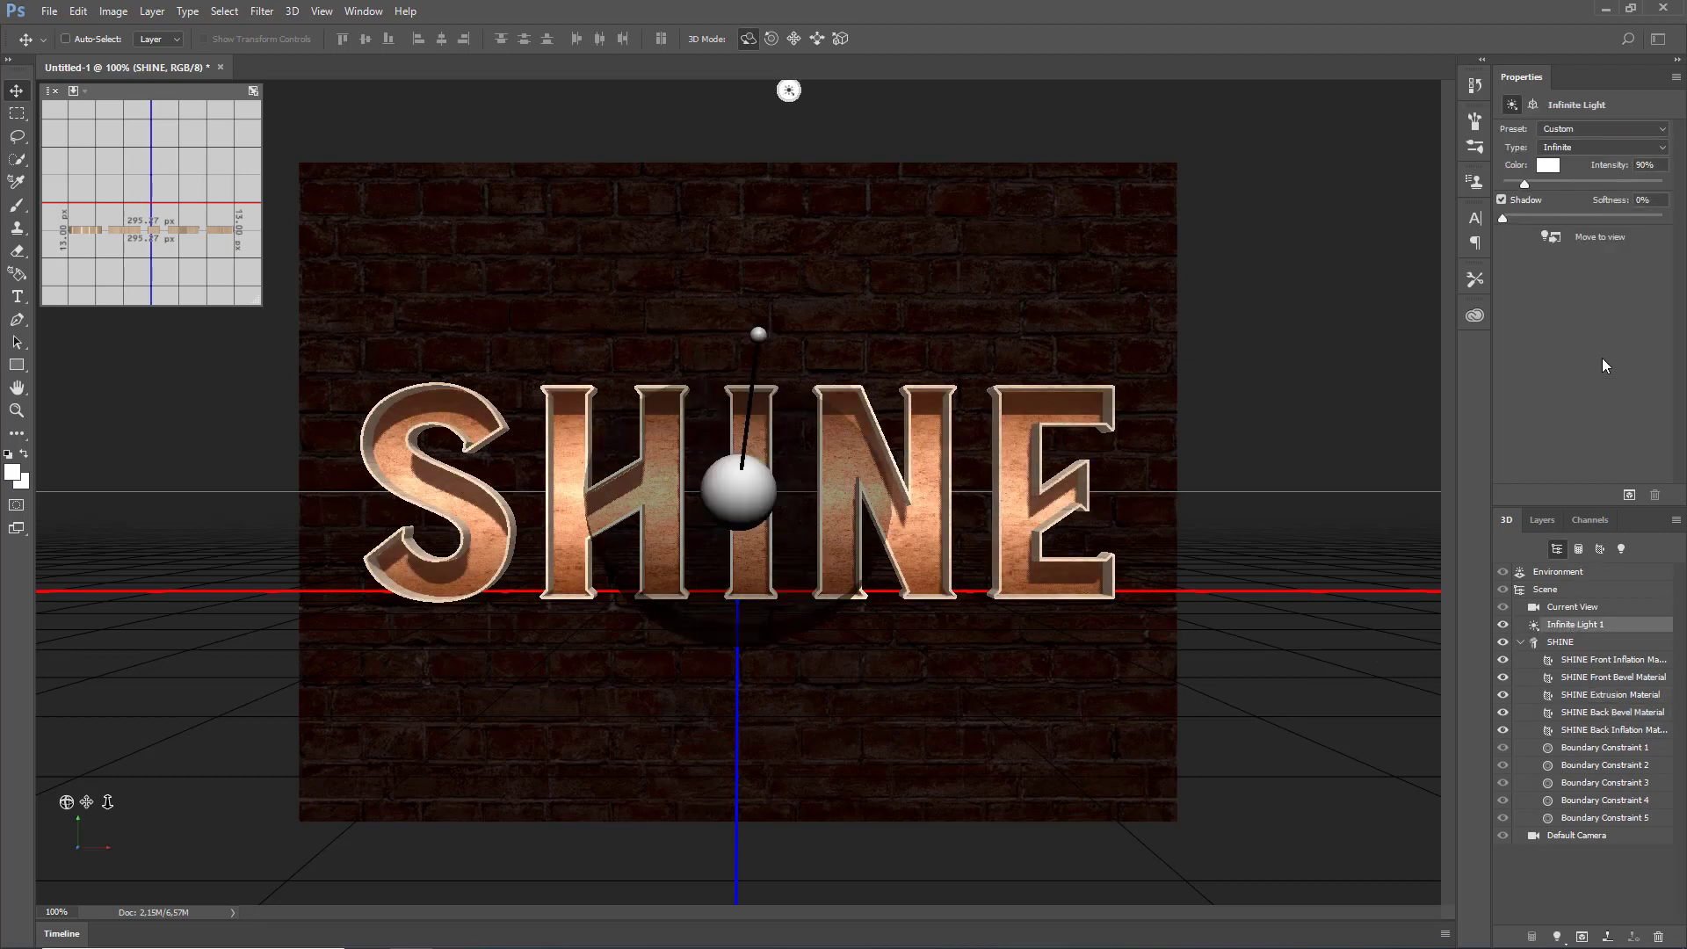
{"action": "double_click", "coordinate": [1655, 167]}
{"action": "type", "text": "50"}
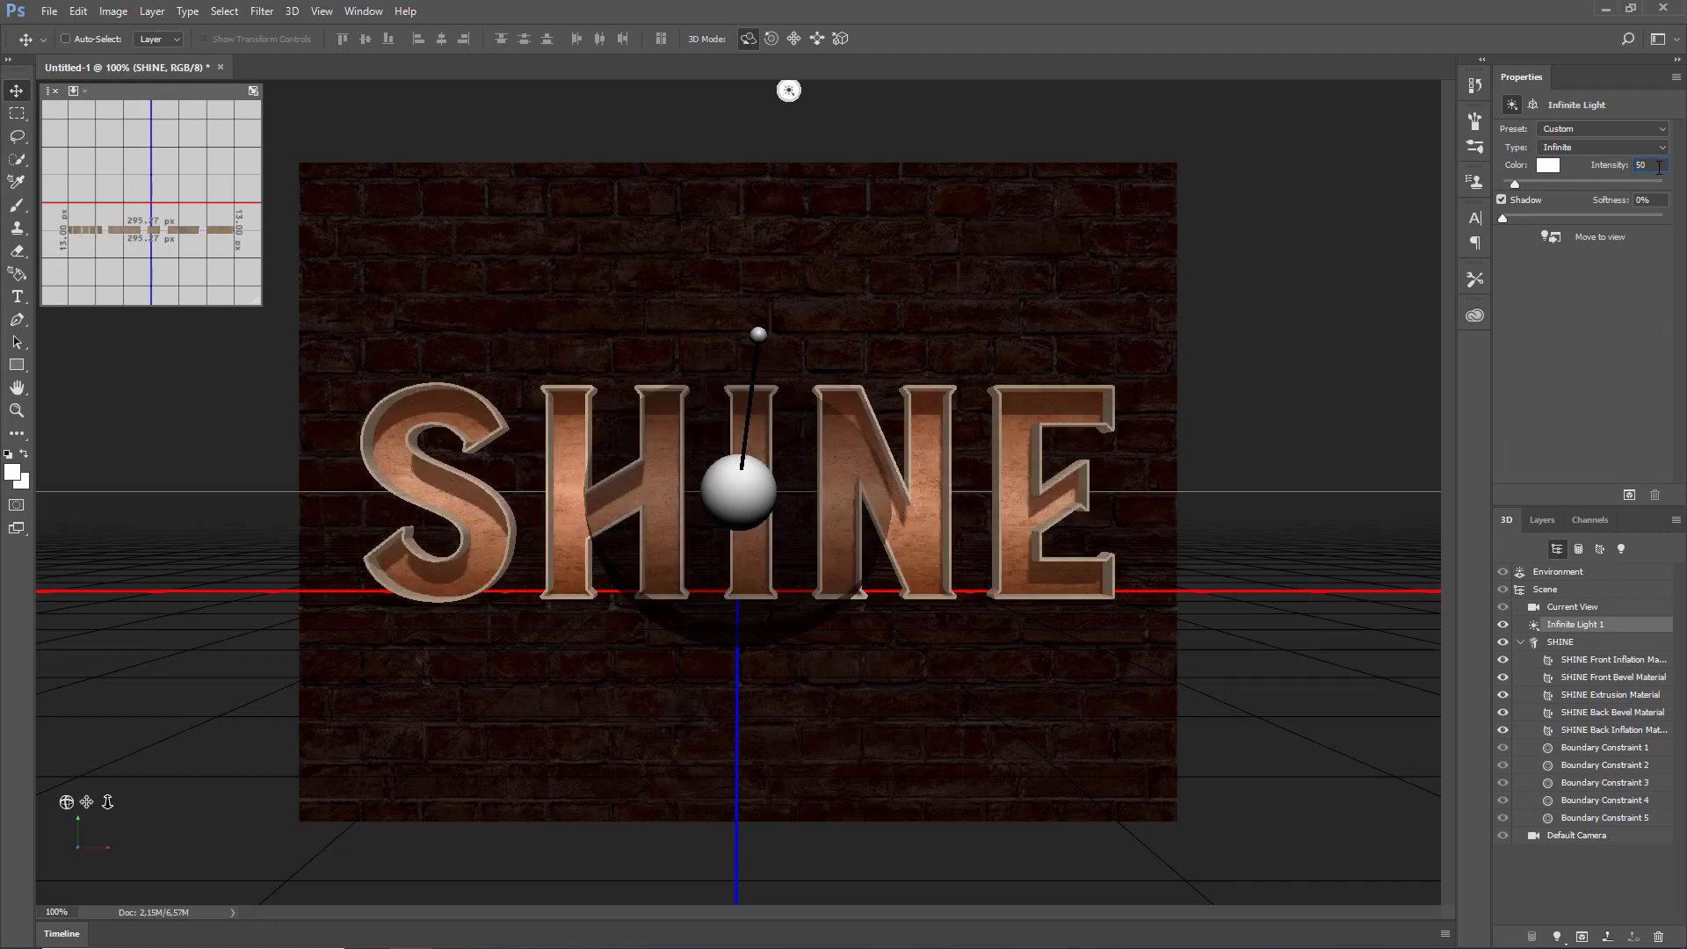
{"action": "double_click", "coordinate": [1655, 199]}
{"action": "type", "text": "100"}
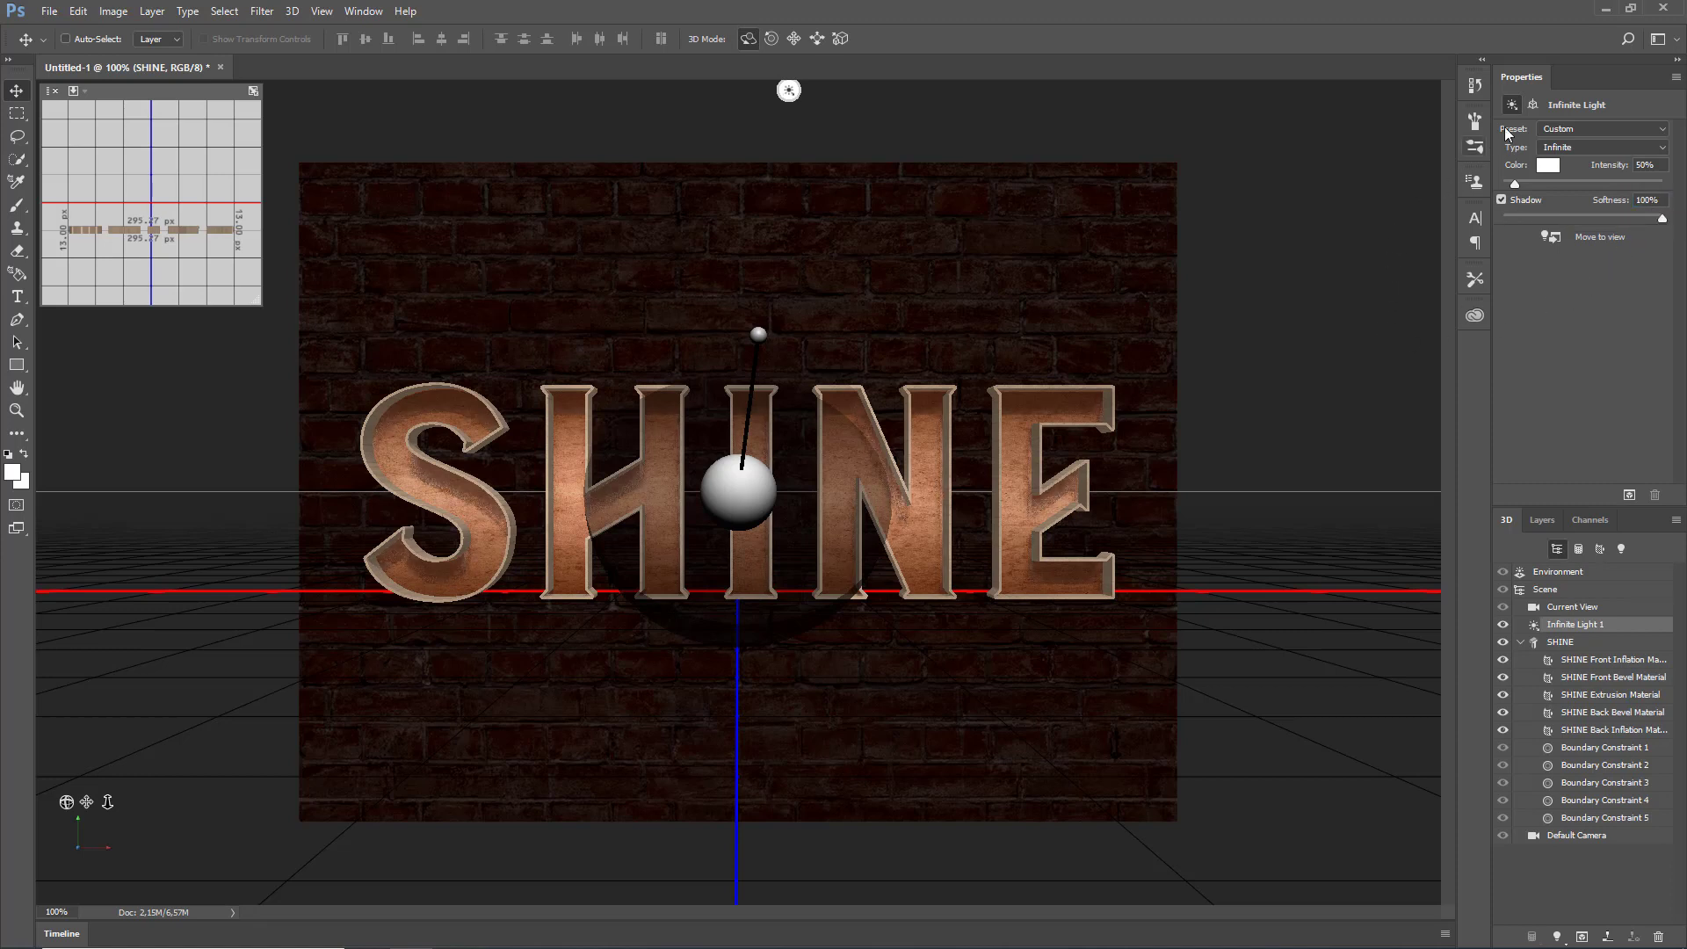
- Rotate Infinite Light 1 to X -4,8°, Y 30,7° and Z -5°
{"action": "left_click", "coordinate": [1532, 105]}
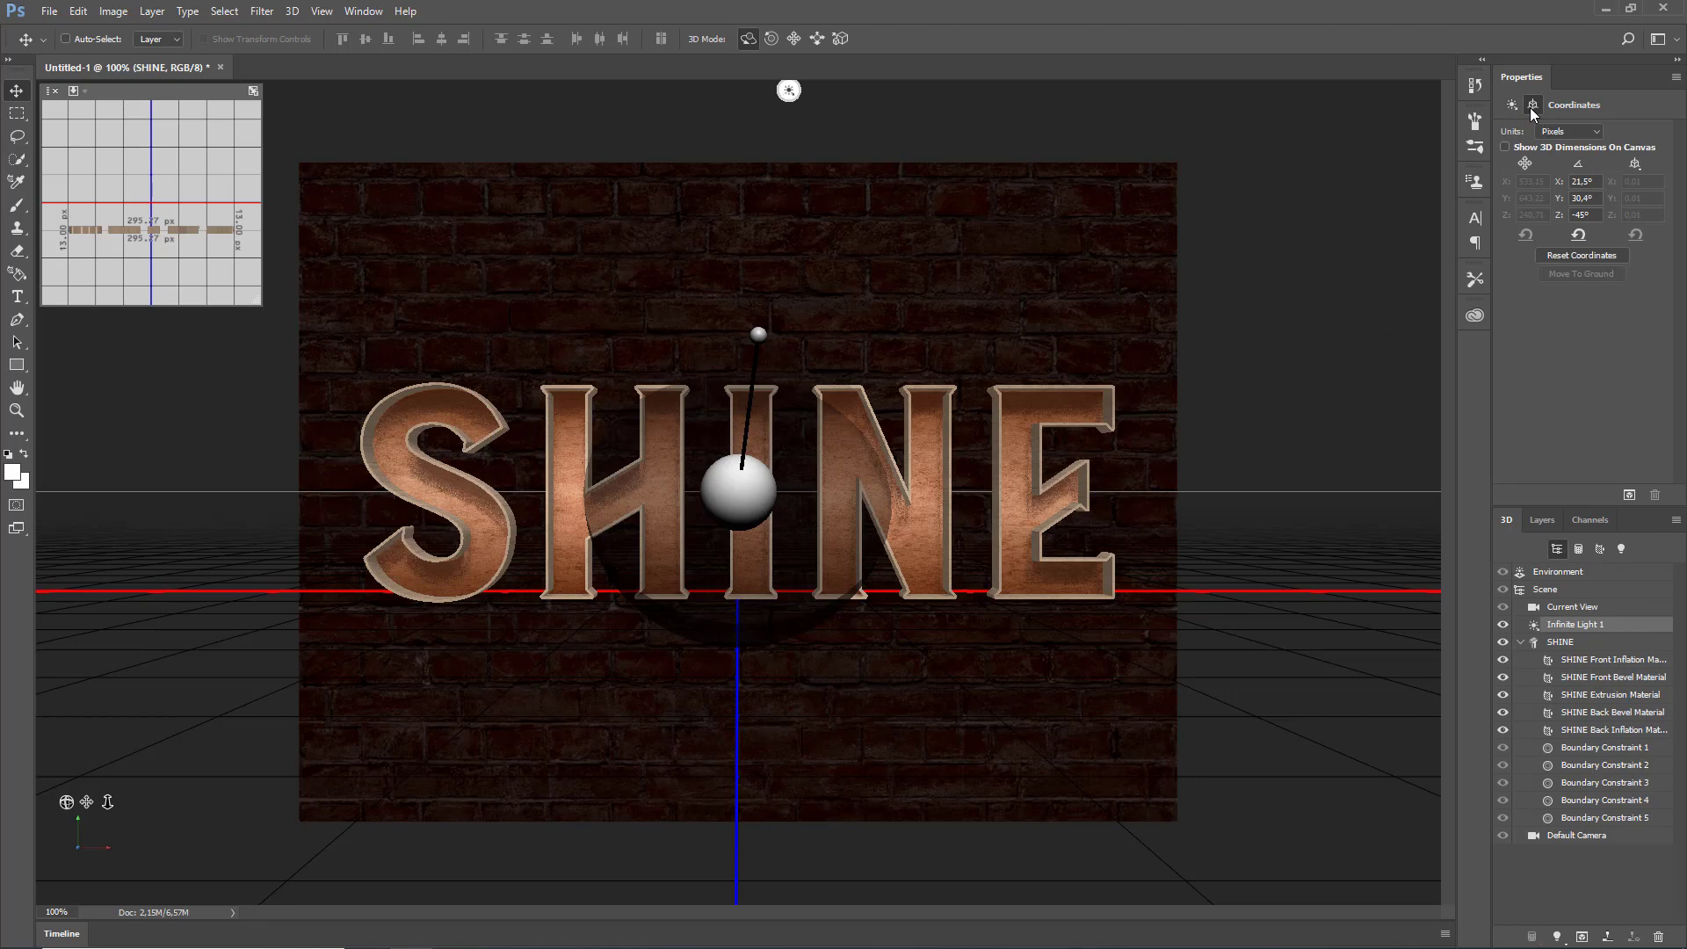
{"action": "left_click", "coordinate": [1593, 182]}
{"action": "type", "text": "-4,8"}
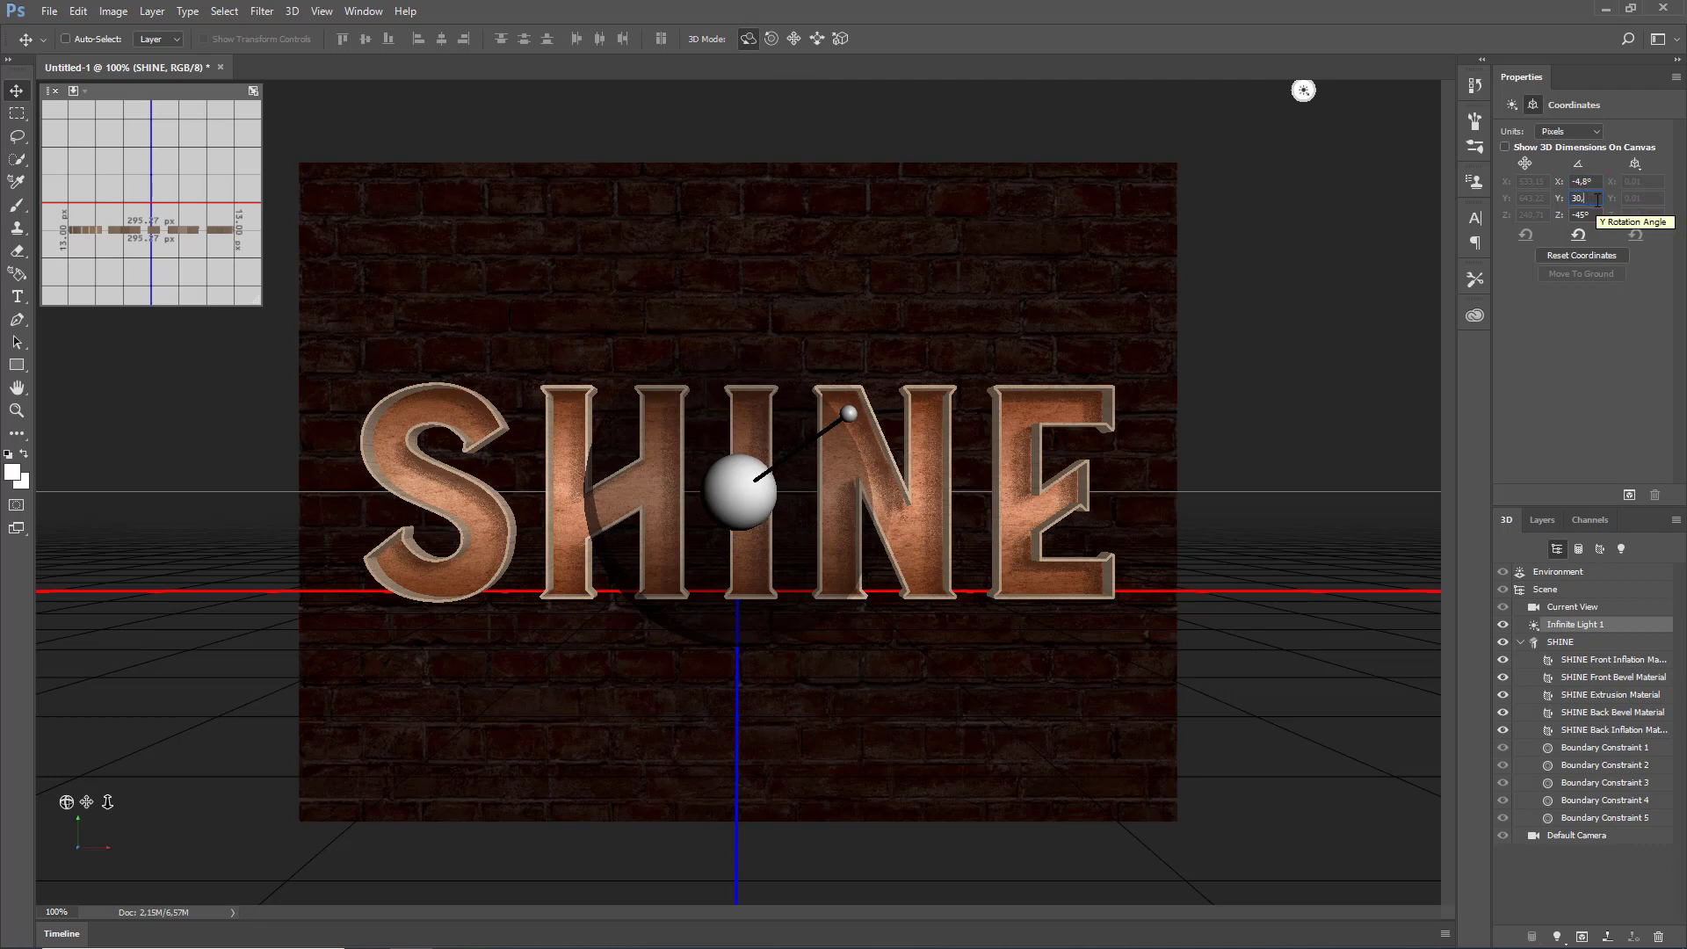
{"action": "type", "text": "30,7"}
{"action": "left_click", "coordinate": [1593, 216]}
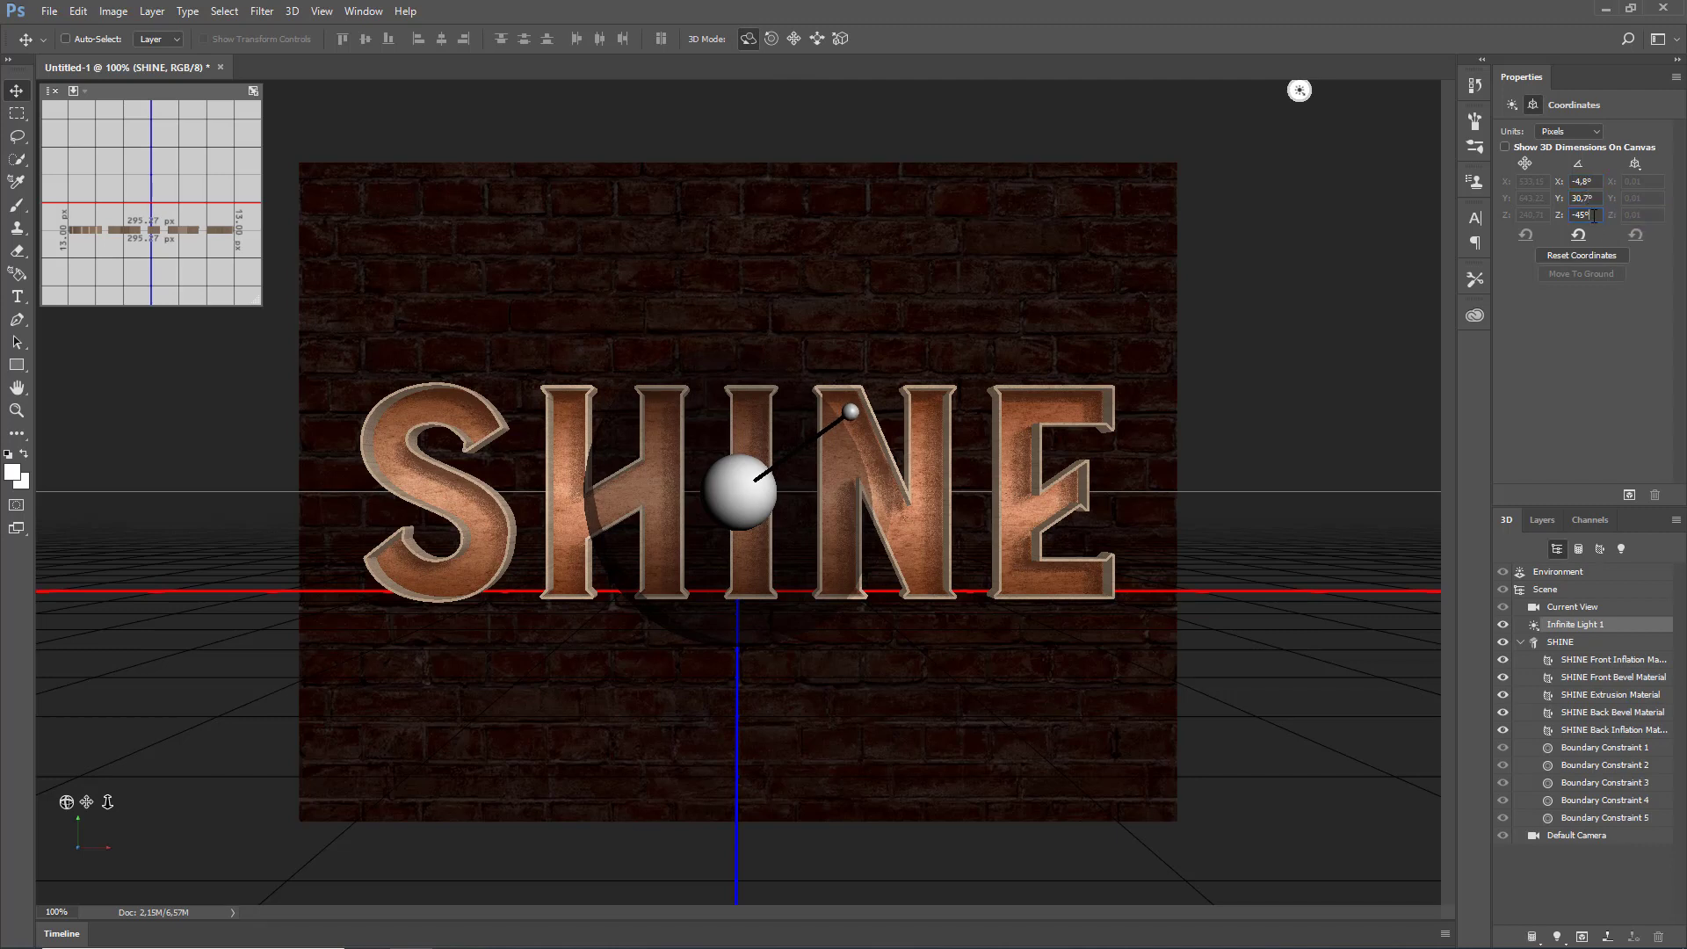
{"action": "type", "text": "-5"}
- Enable the removal of hidden backfaces in the Scene's render settings
{"action": "left_click", "coordinate": [1574, 589]}
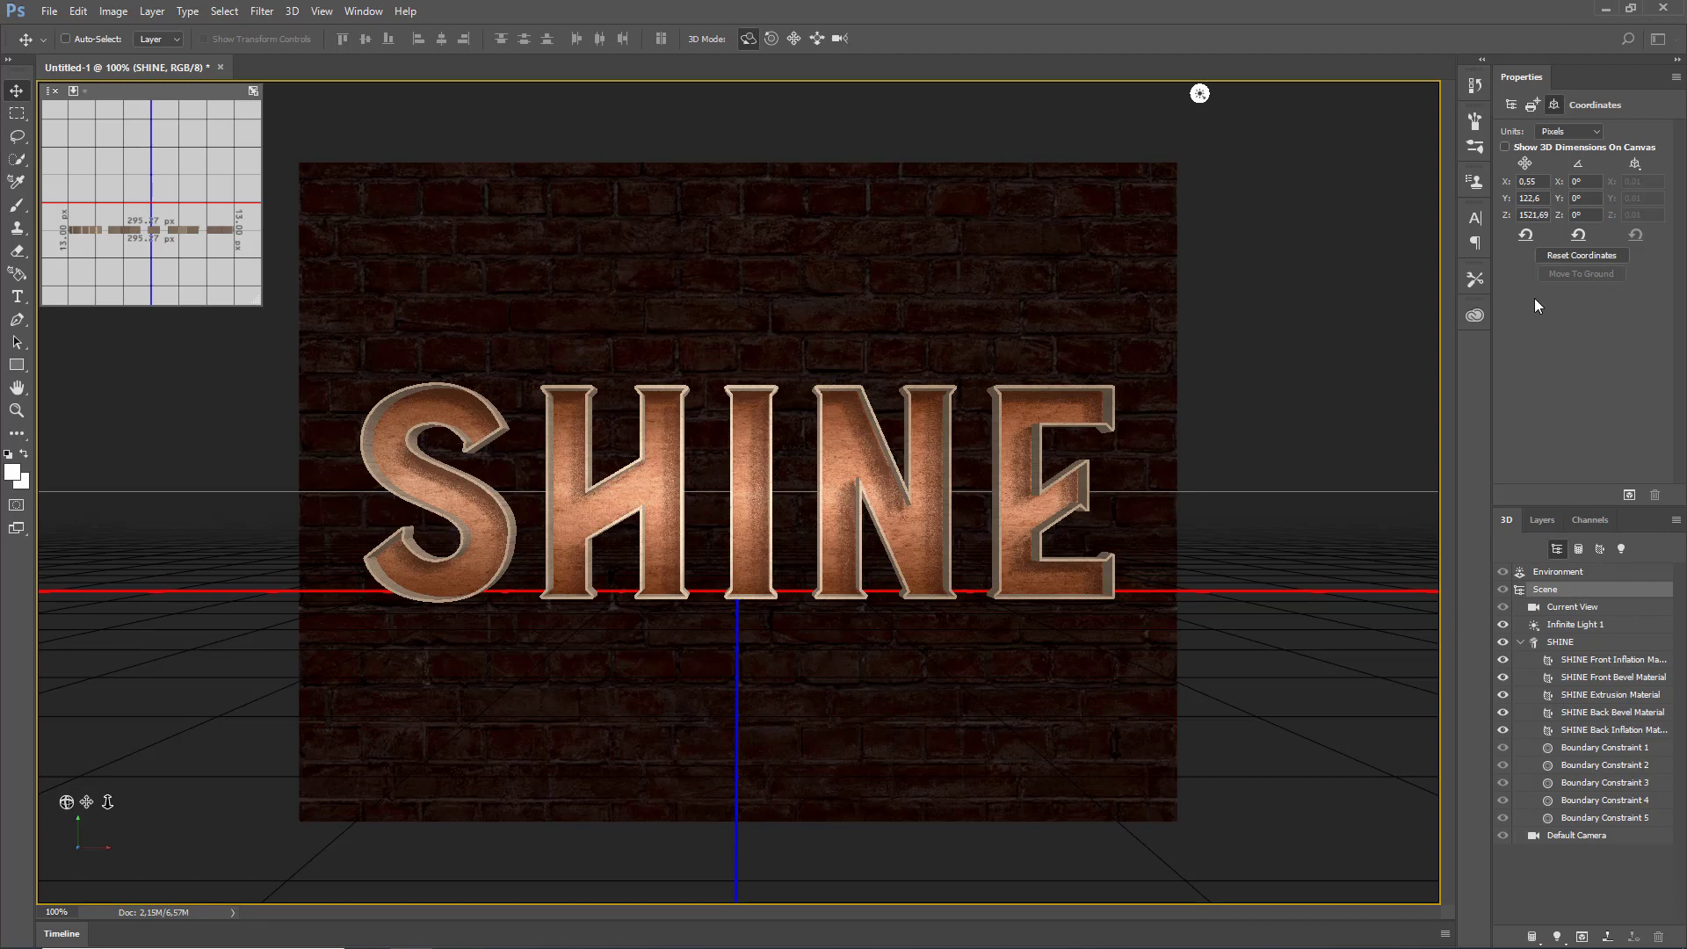
{"action": "left_click", "coordinate": [1511, 106]}
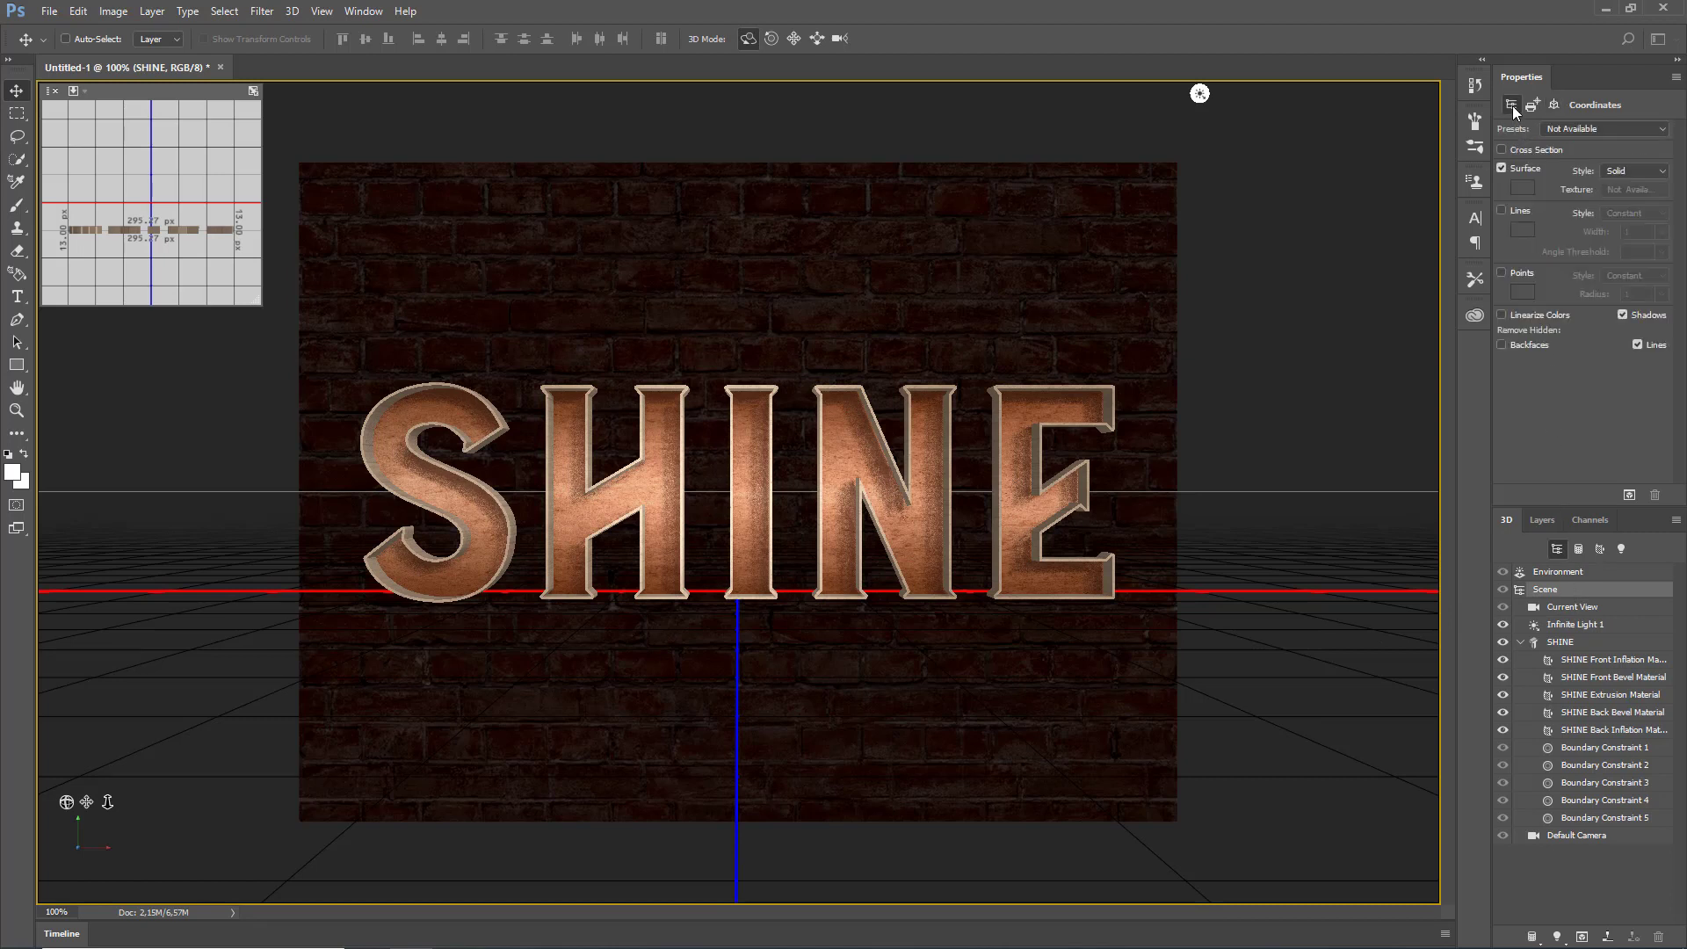
{"action": "left_click", "coordinate": [1502, 345]}
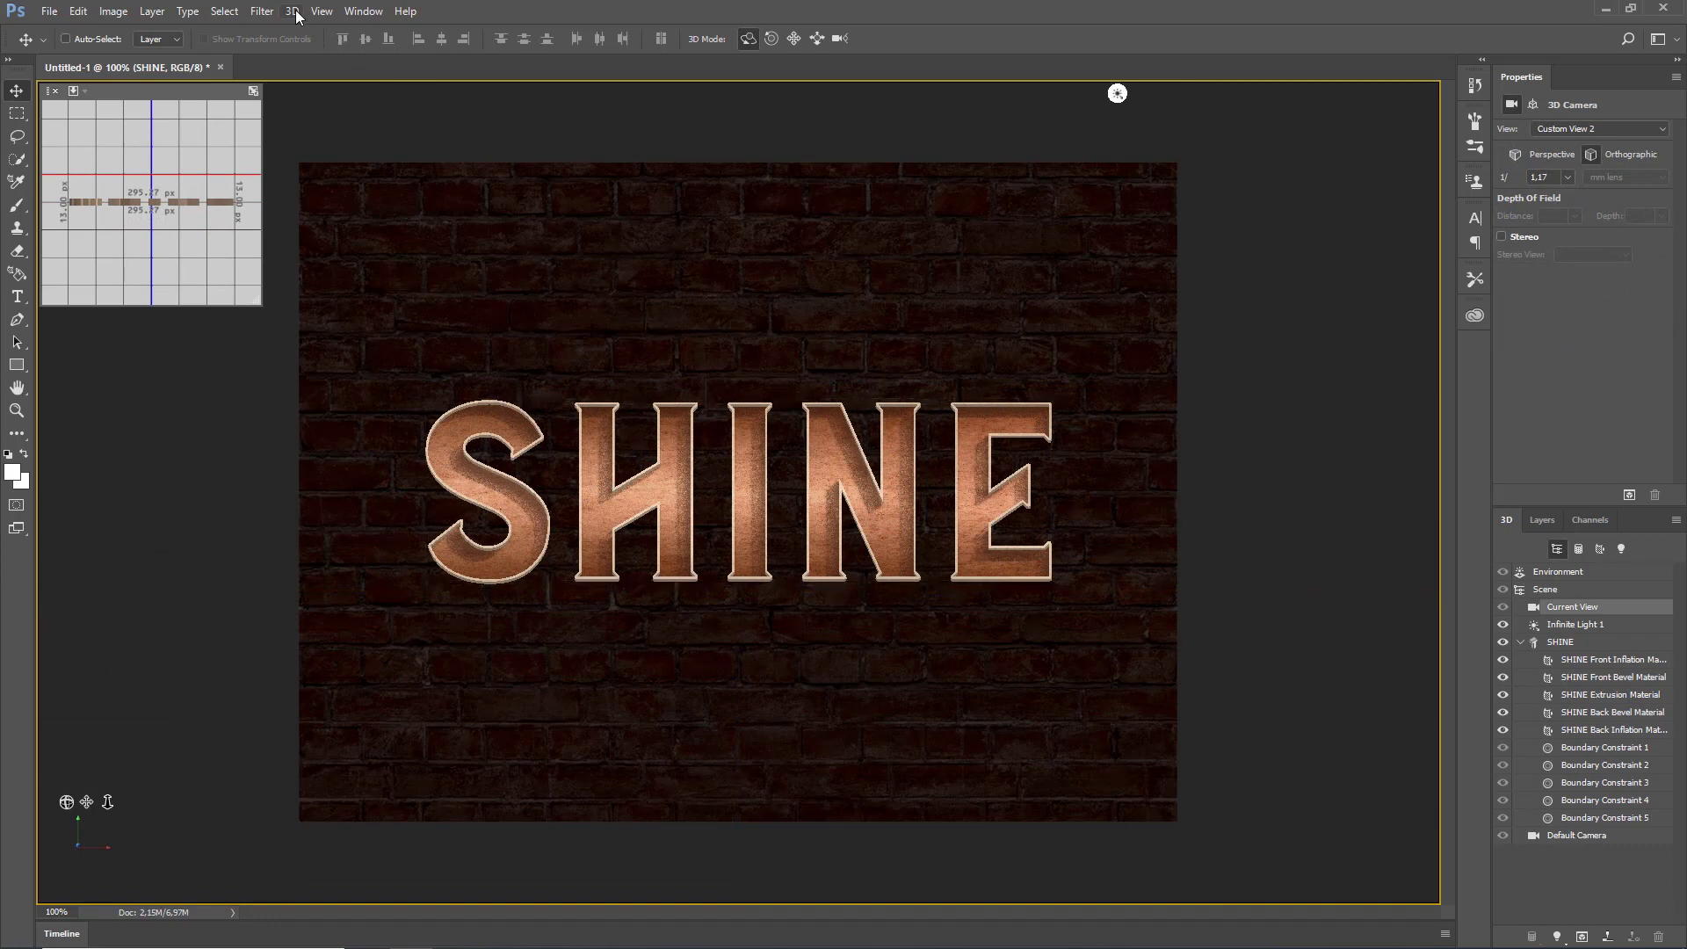
- Render the SHINE 3D layer
{"action": "left_click", "coordinate": [292, 11]}
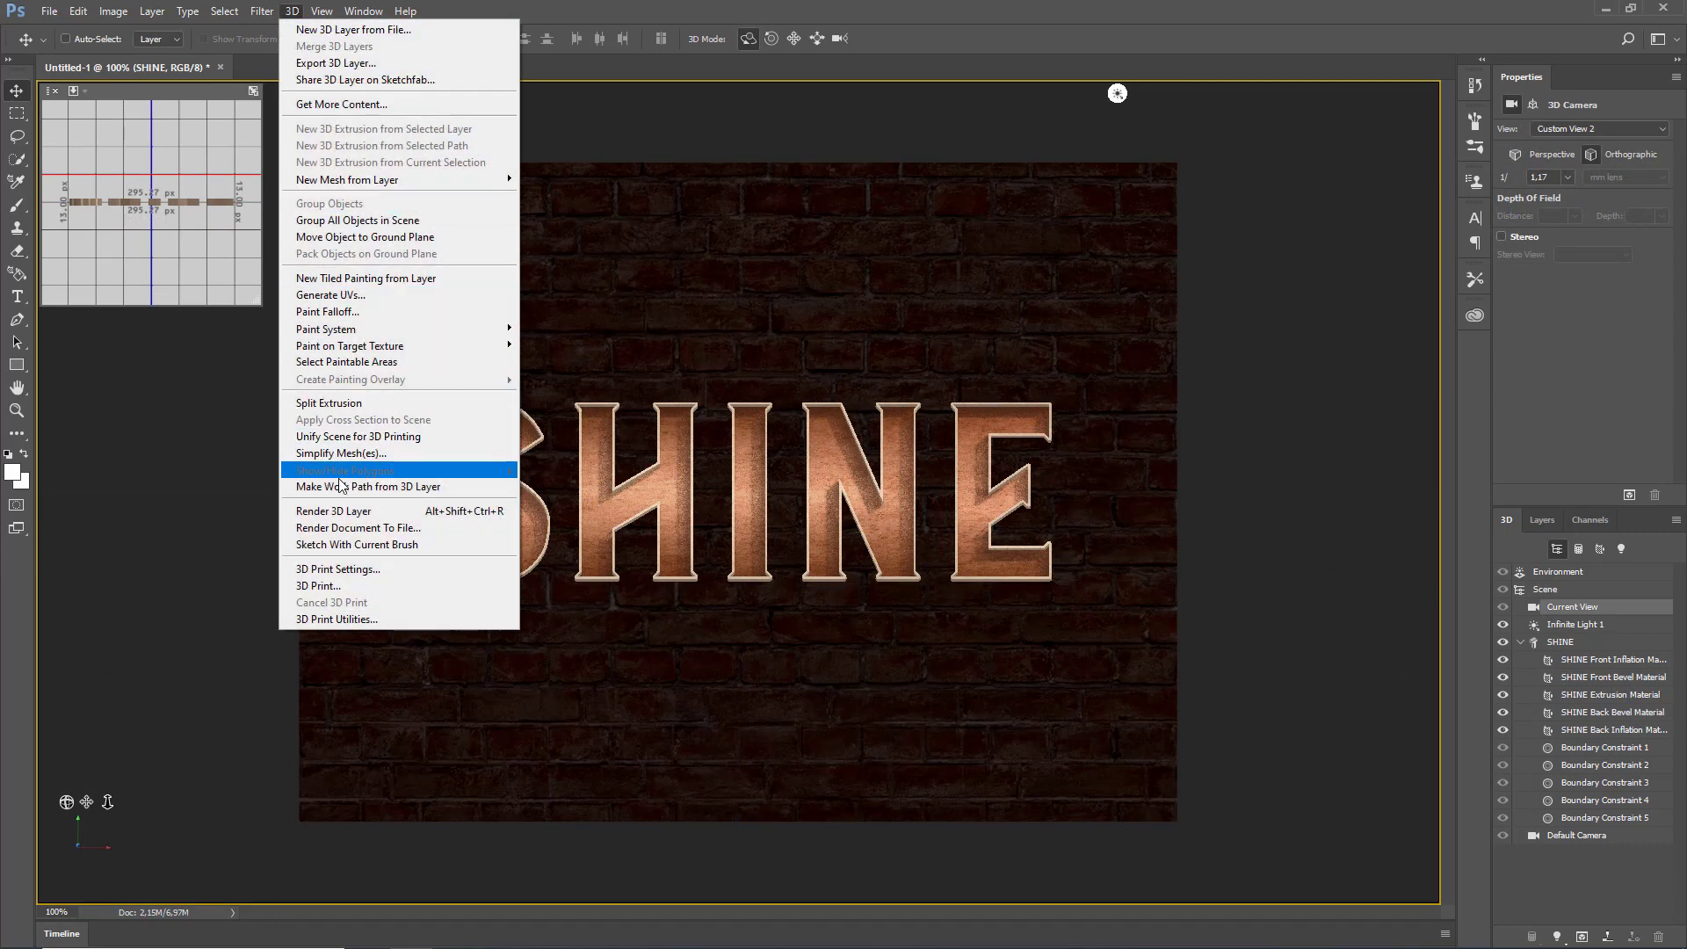
{"action": "left_click", "coordinate": [400, 514]}
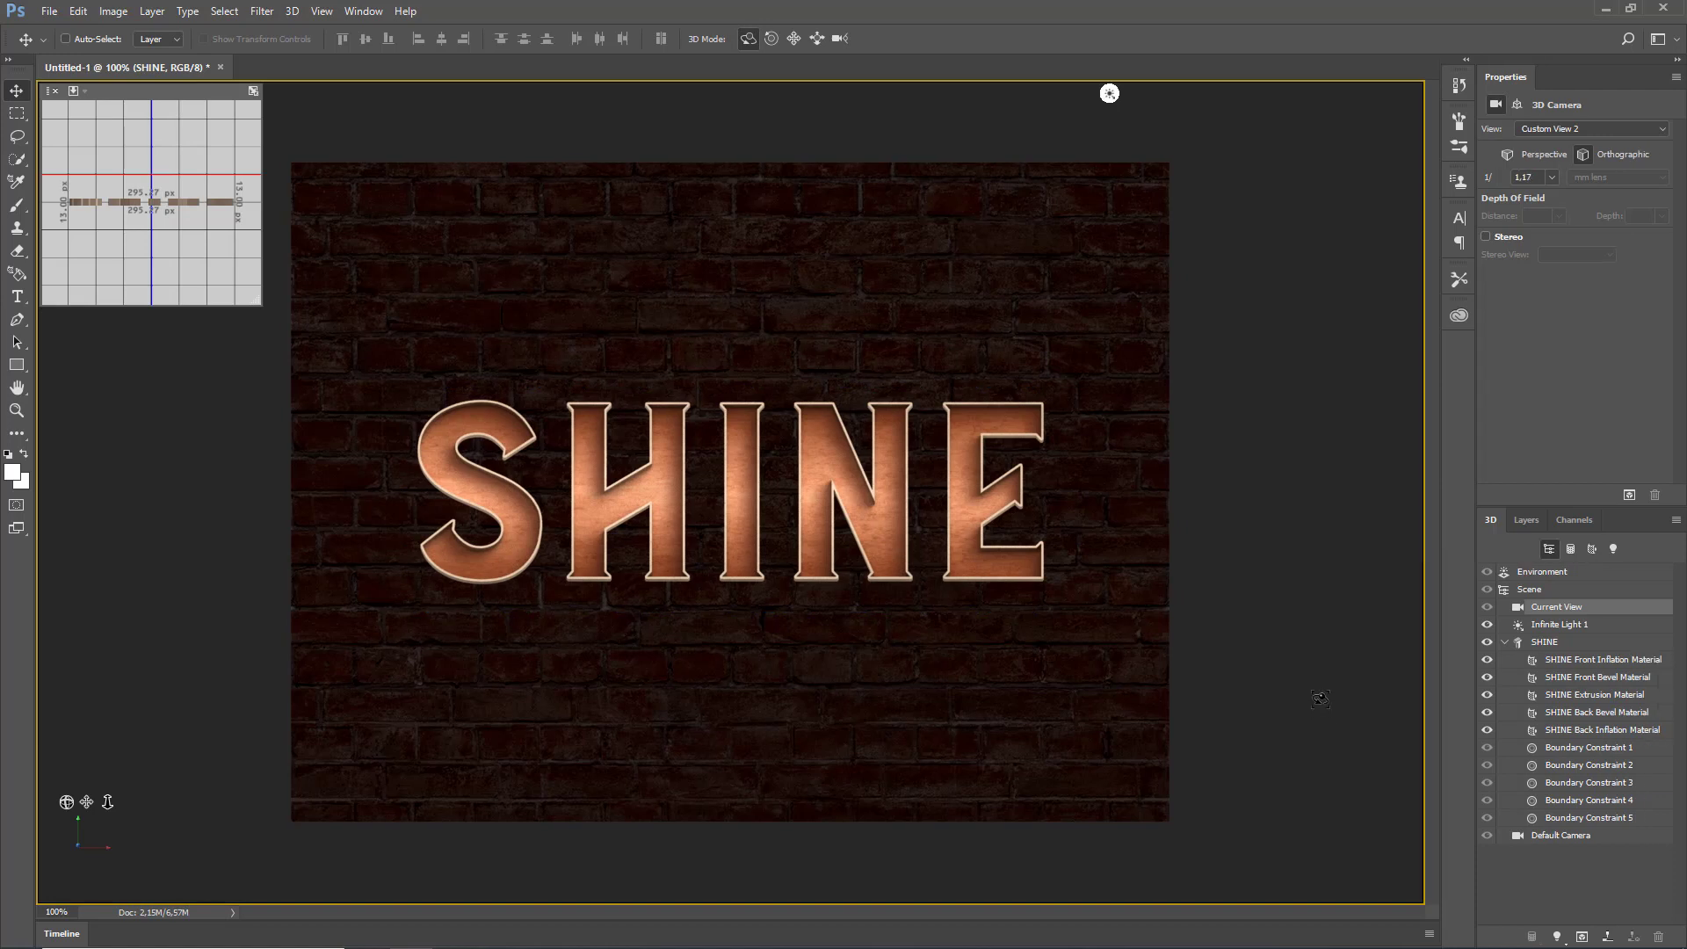
- Convert the SHINE 3D layer to a smart object
{"action": "left_click", "coordinate": [1525, 520]}
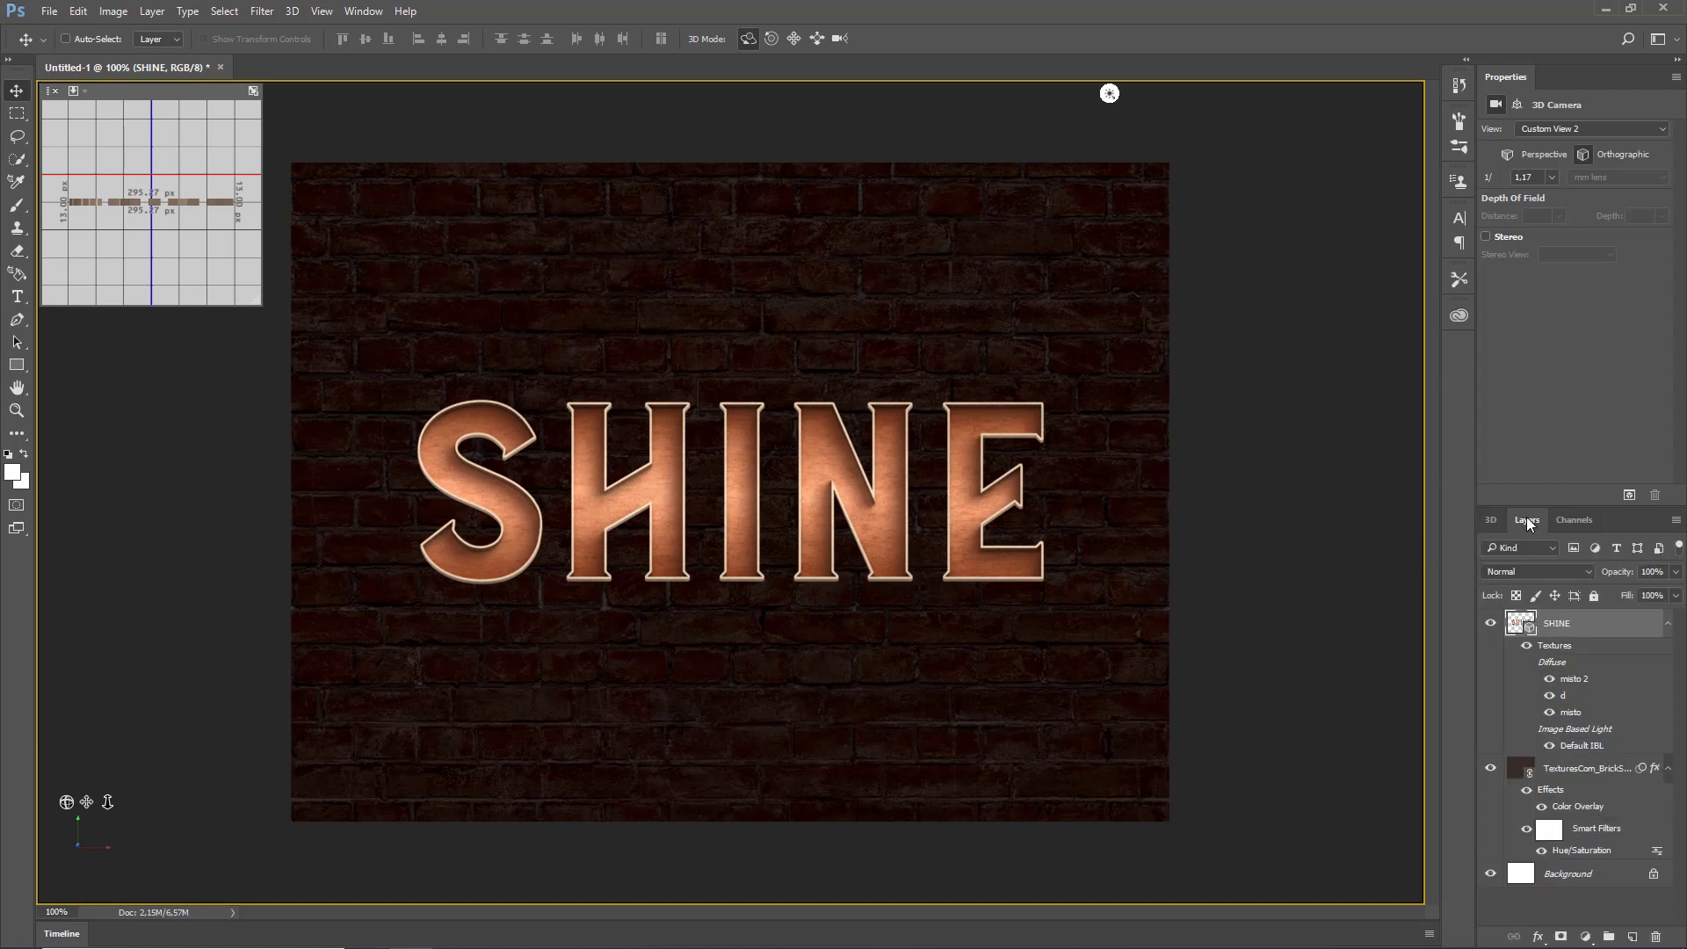
{"action": "right_click", "coordinate": [1586, 629]}
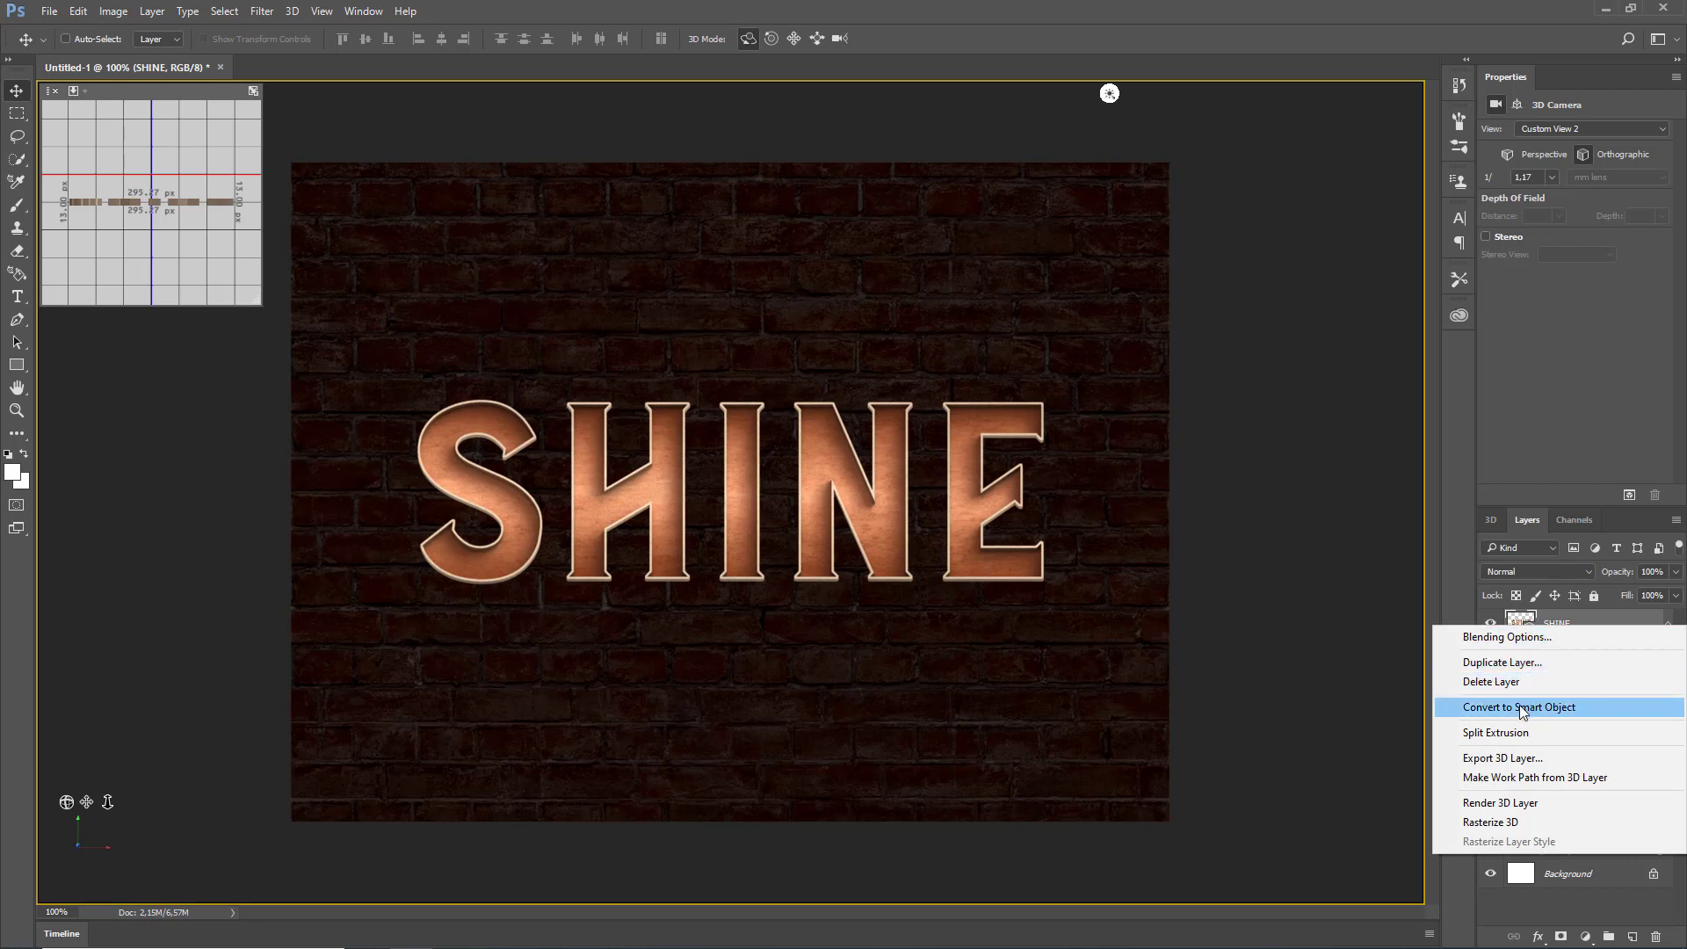
{"action": "left_click", "coordinate": [1587, 708]}
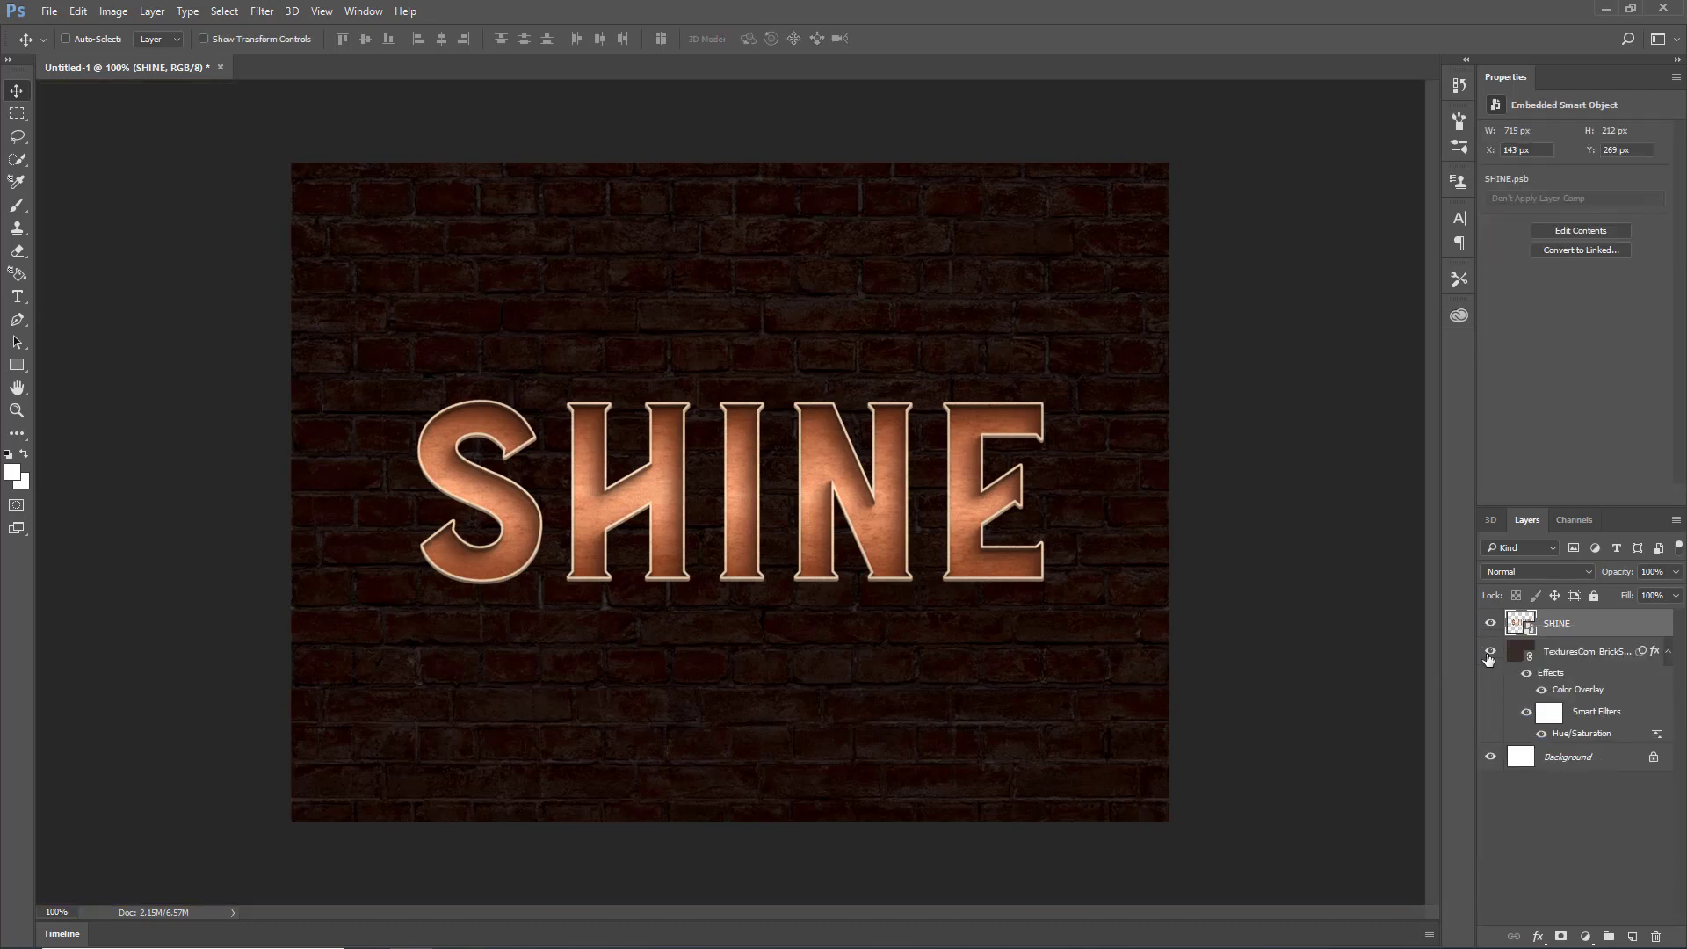
- Add an Outer Glow to the SHINE layer with Linear Light blending and 7% opacity
{"action": "right_click", "coordinate": [1570, 629]}
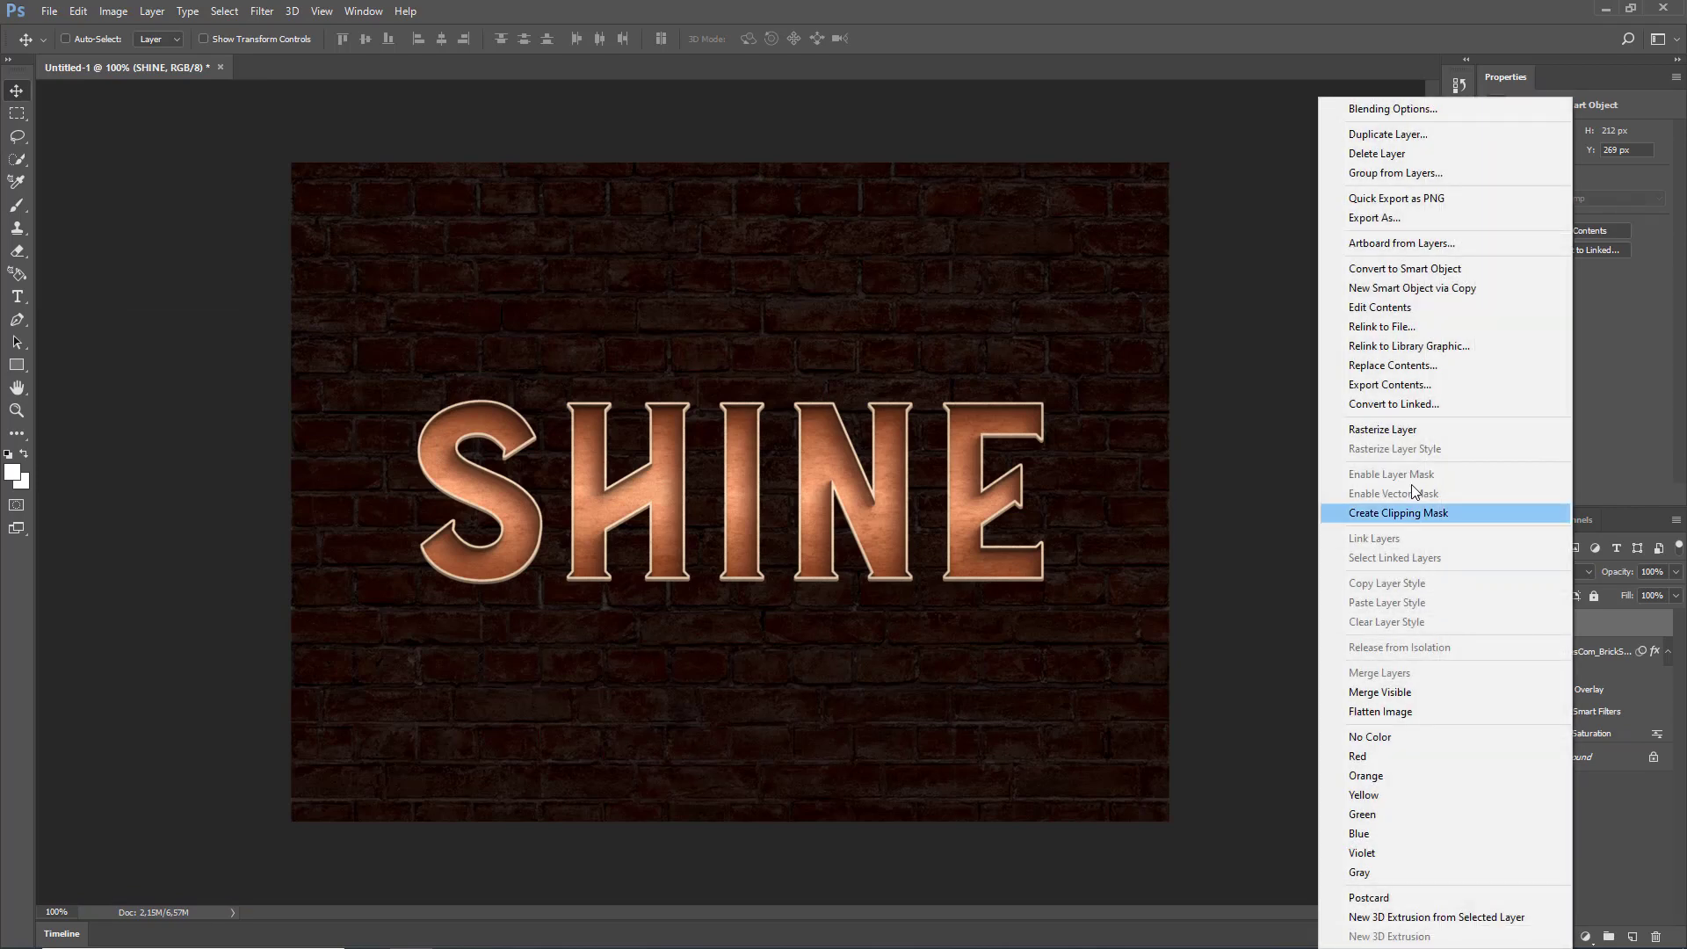
{"action": "left_click", "coordinate": [1384, 114]}
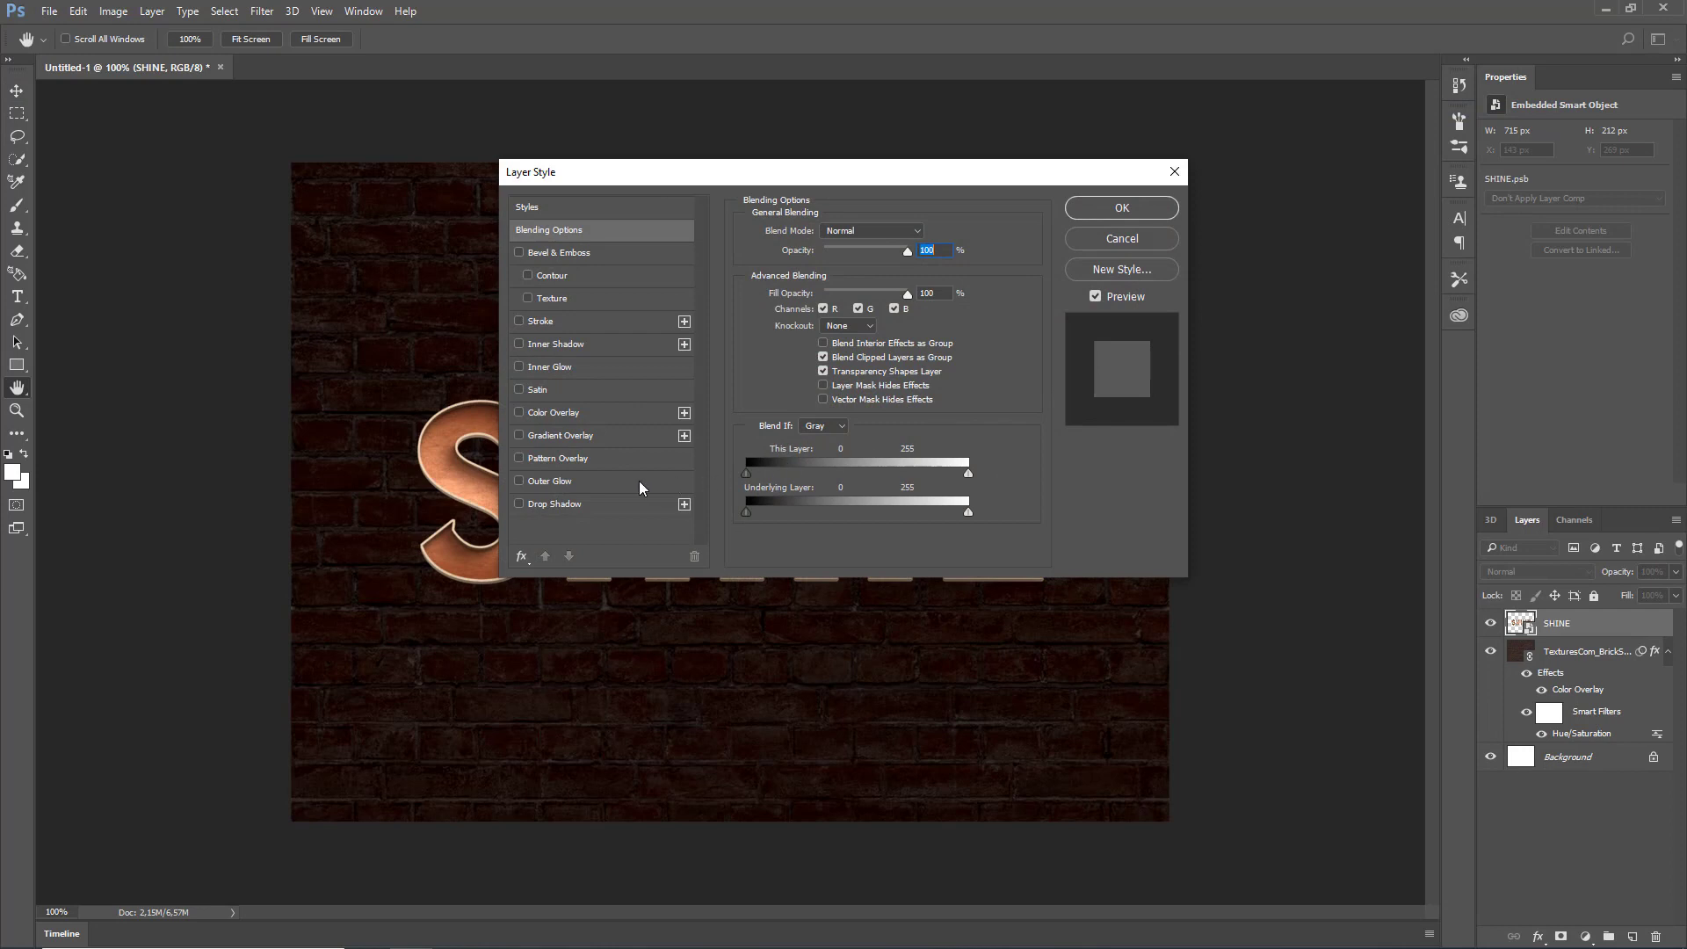
{"action": "left_click", "coordinate": [518, 482]}
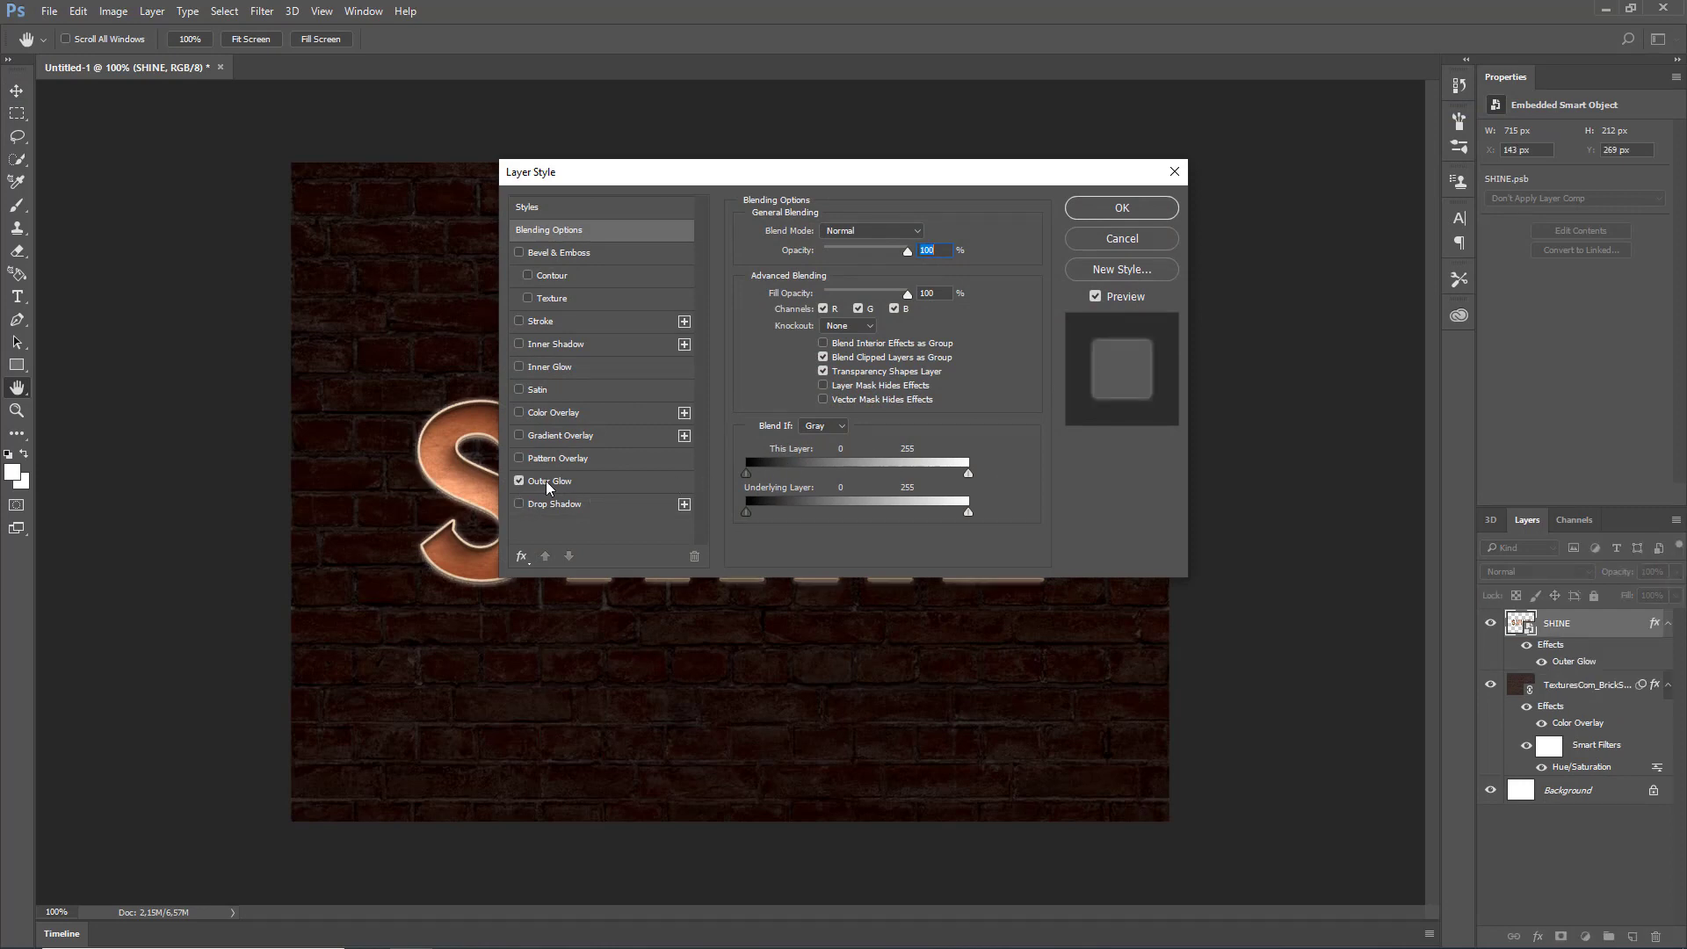
{"action": "left_click", "coordinate": [548, 482]}
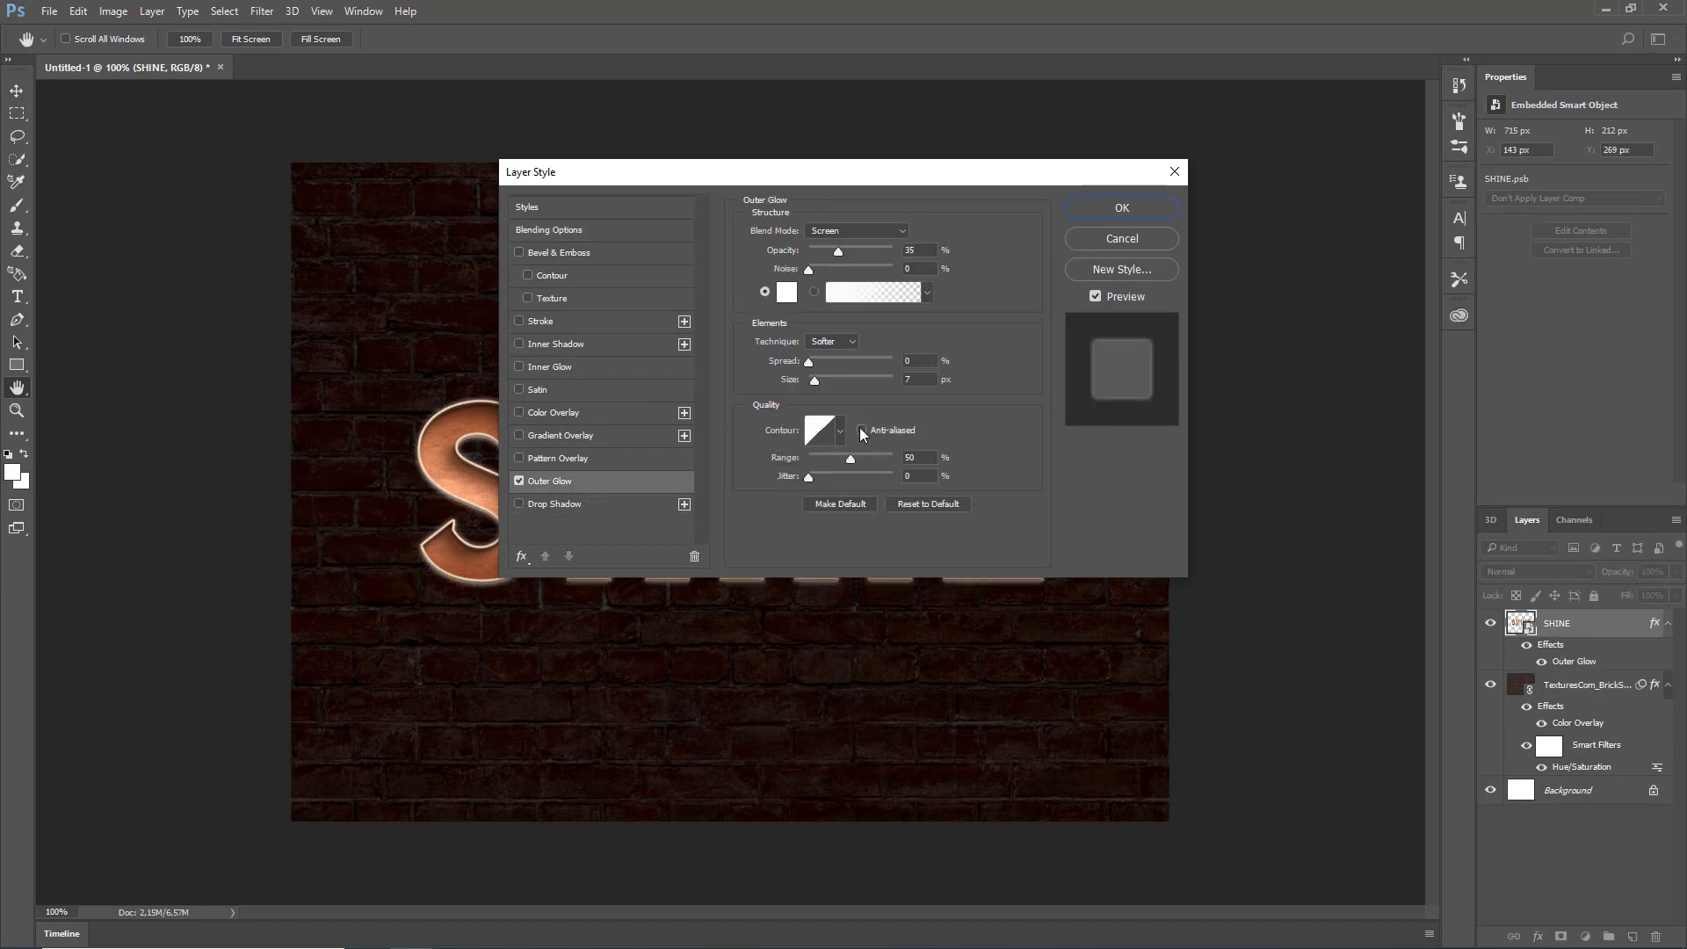
{"action": "left_click", "coordinate": [985, 282]}
{"action": "left_click", "coordinate": [905, 231]}
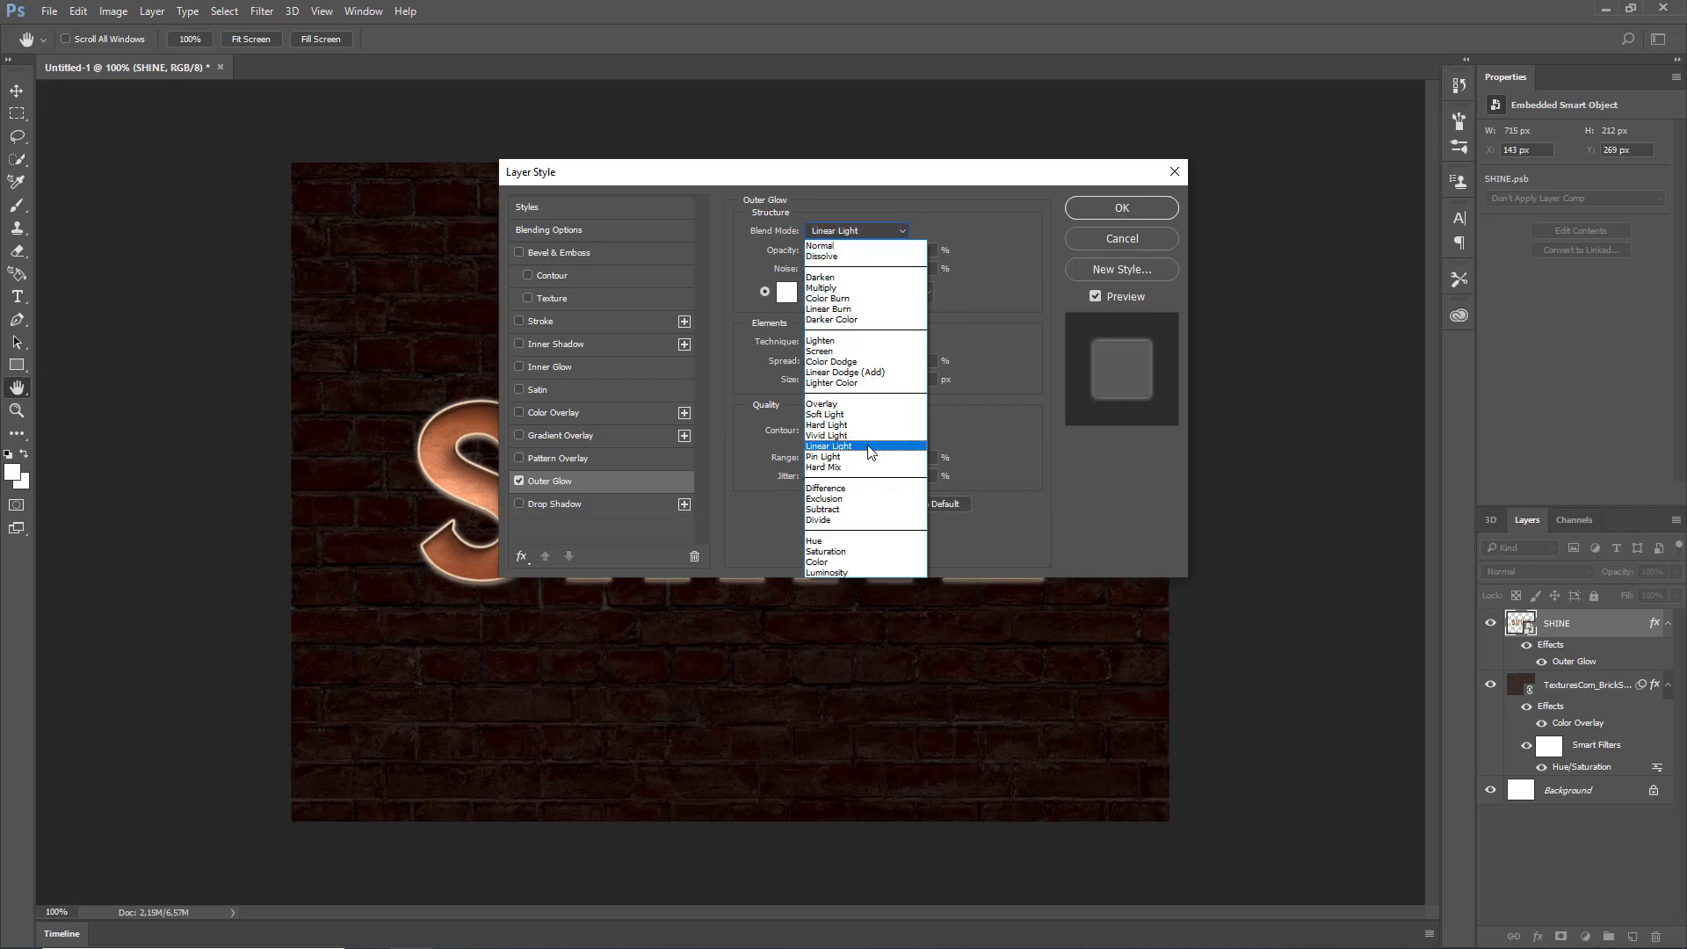
{"action": "left_click", "coordinate": [868, 447]}
{"action": "left_click", "coordinate": [925, 255]}
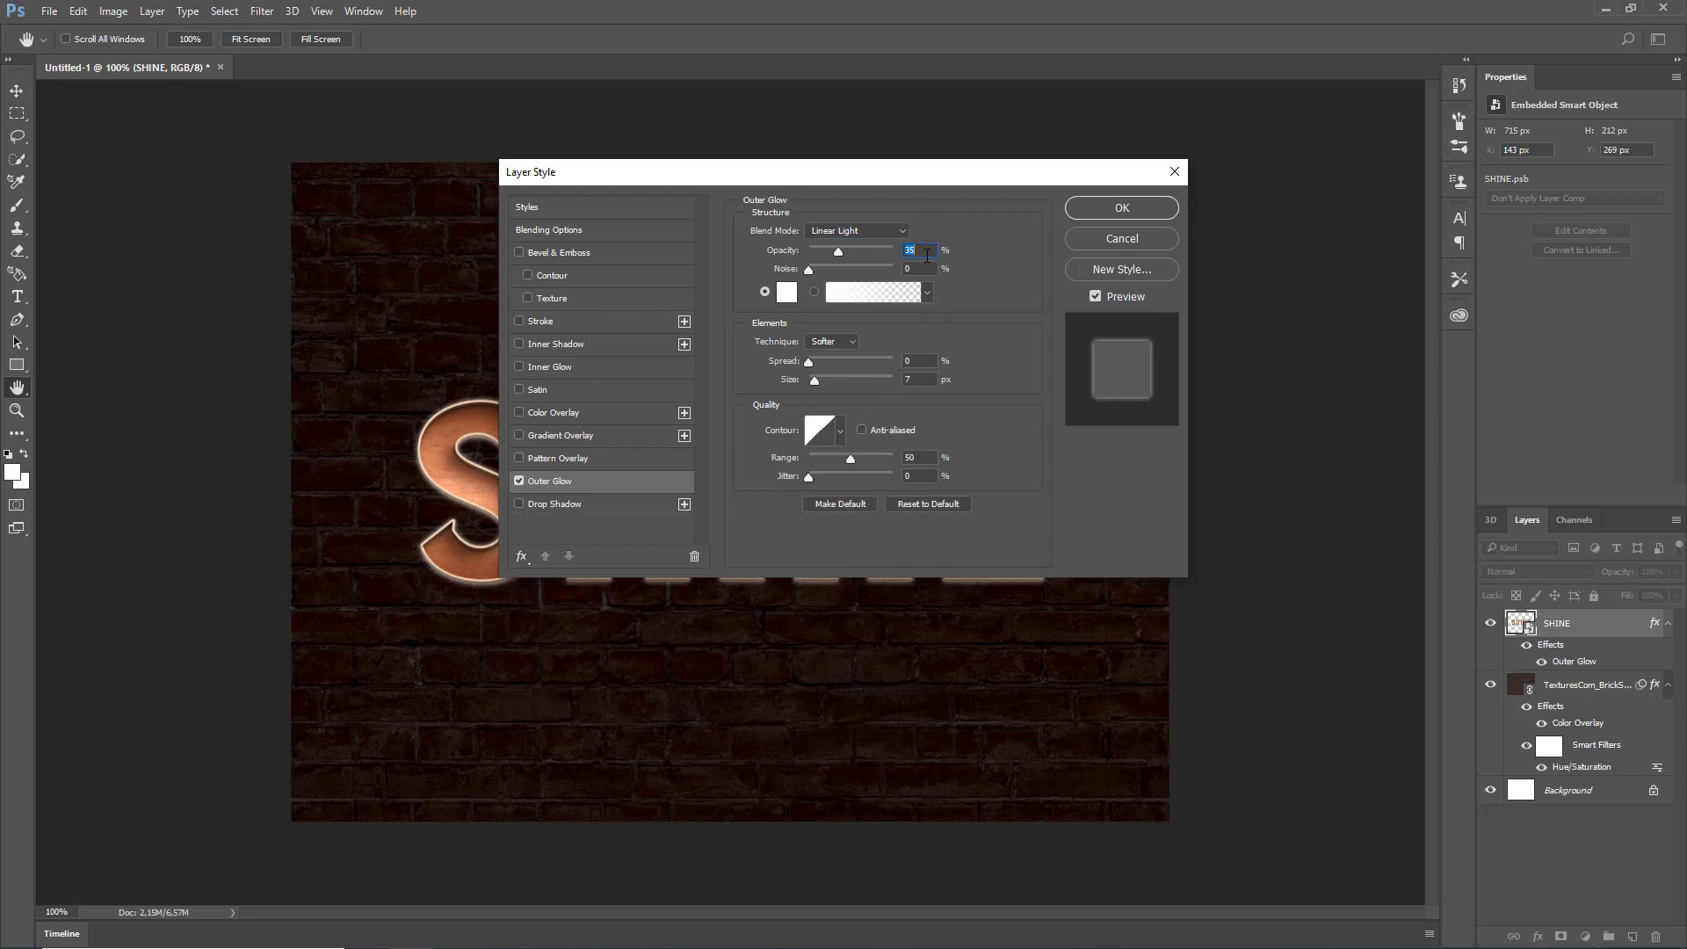
{"action": "type", "text": "7"}
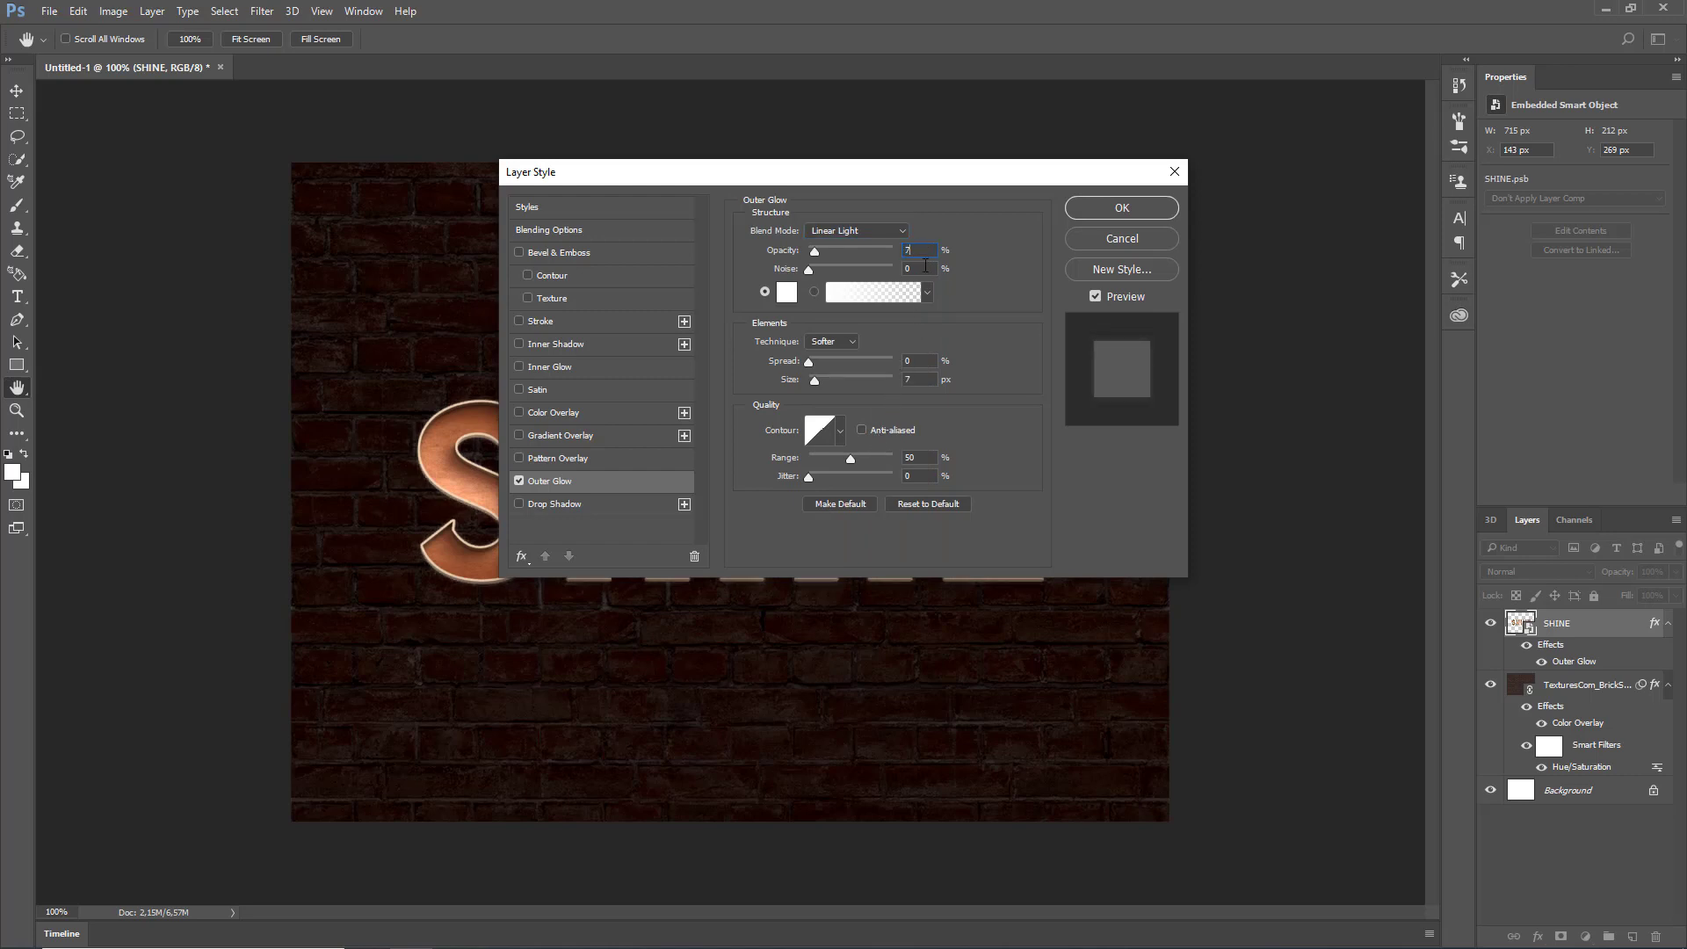
- Set the outer glow's color to #ffcb8d and its size to 131 px
{"action": "left_click", "coordinate": [784, 293]}
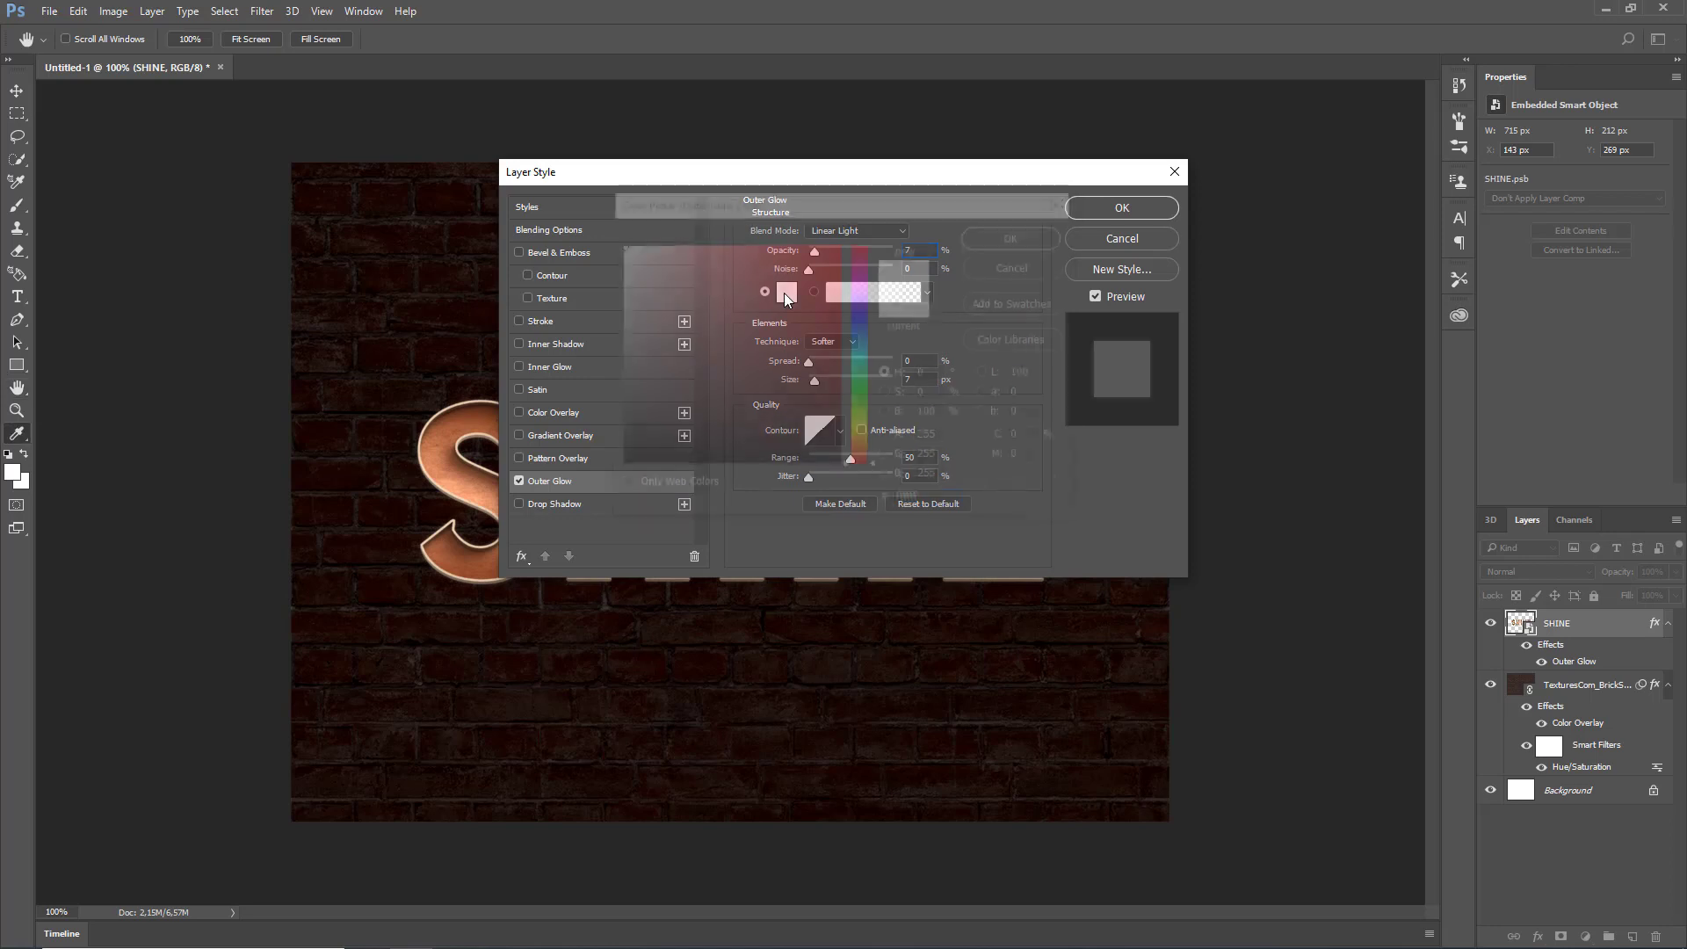
{"action": "key", "text": "BackSpace"}
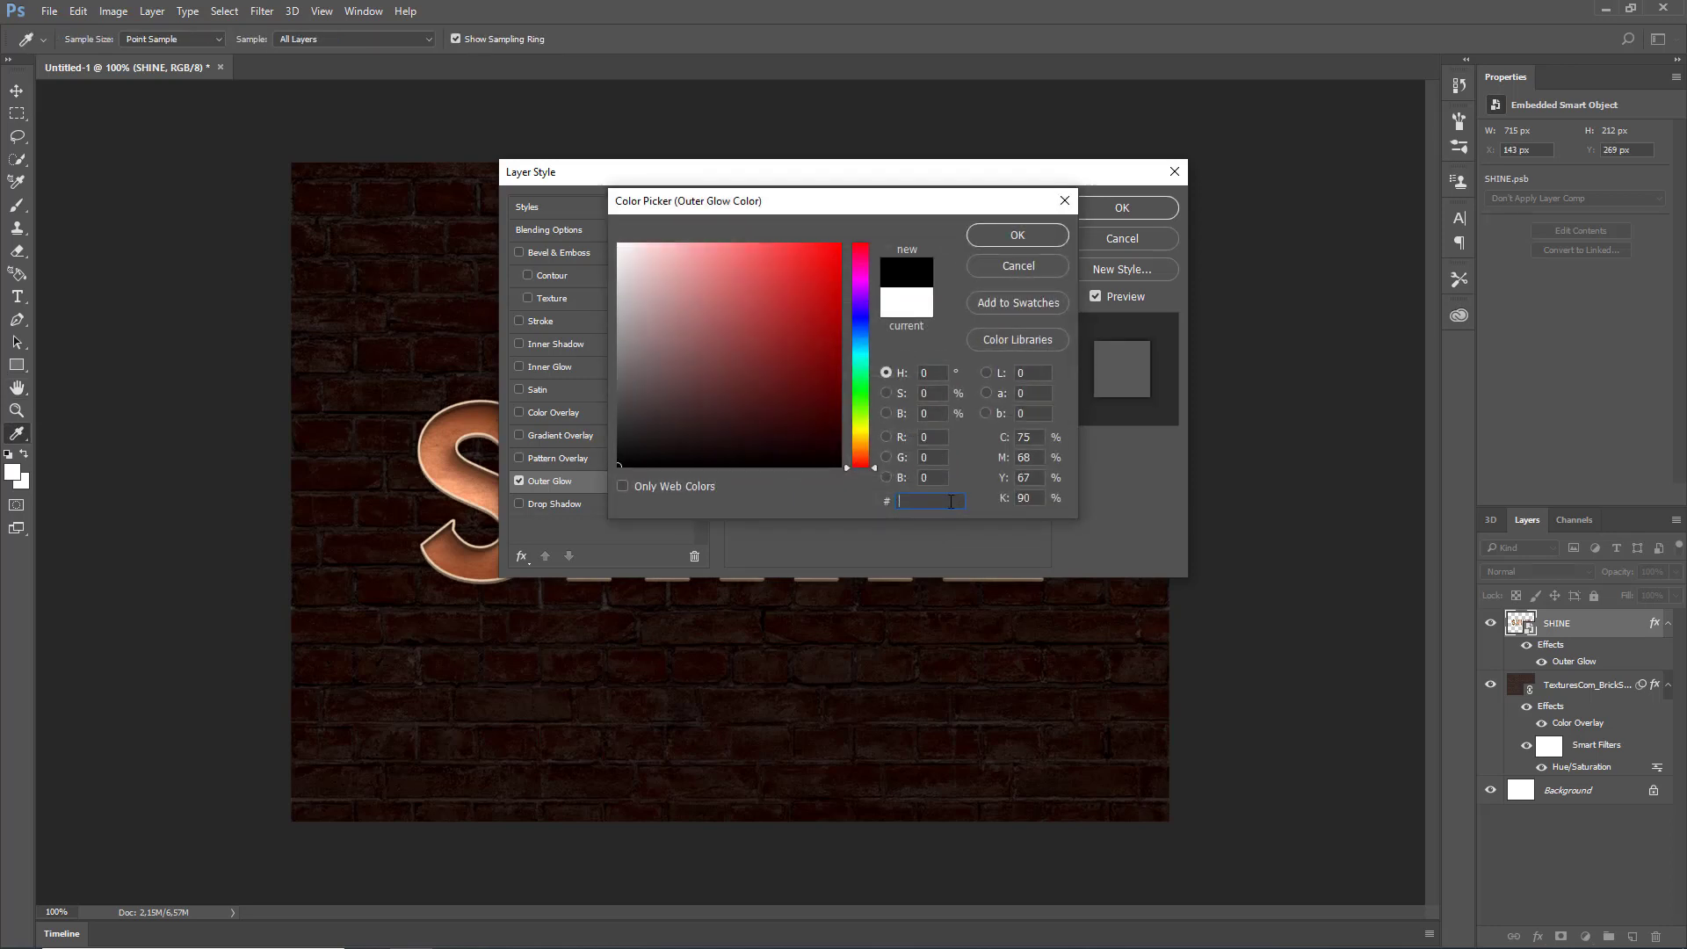
{"action": "type", "text": "ffcb8d"}
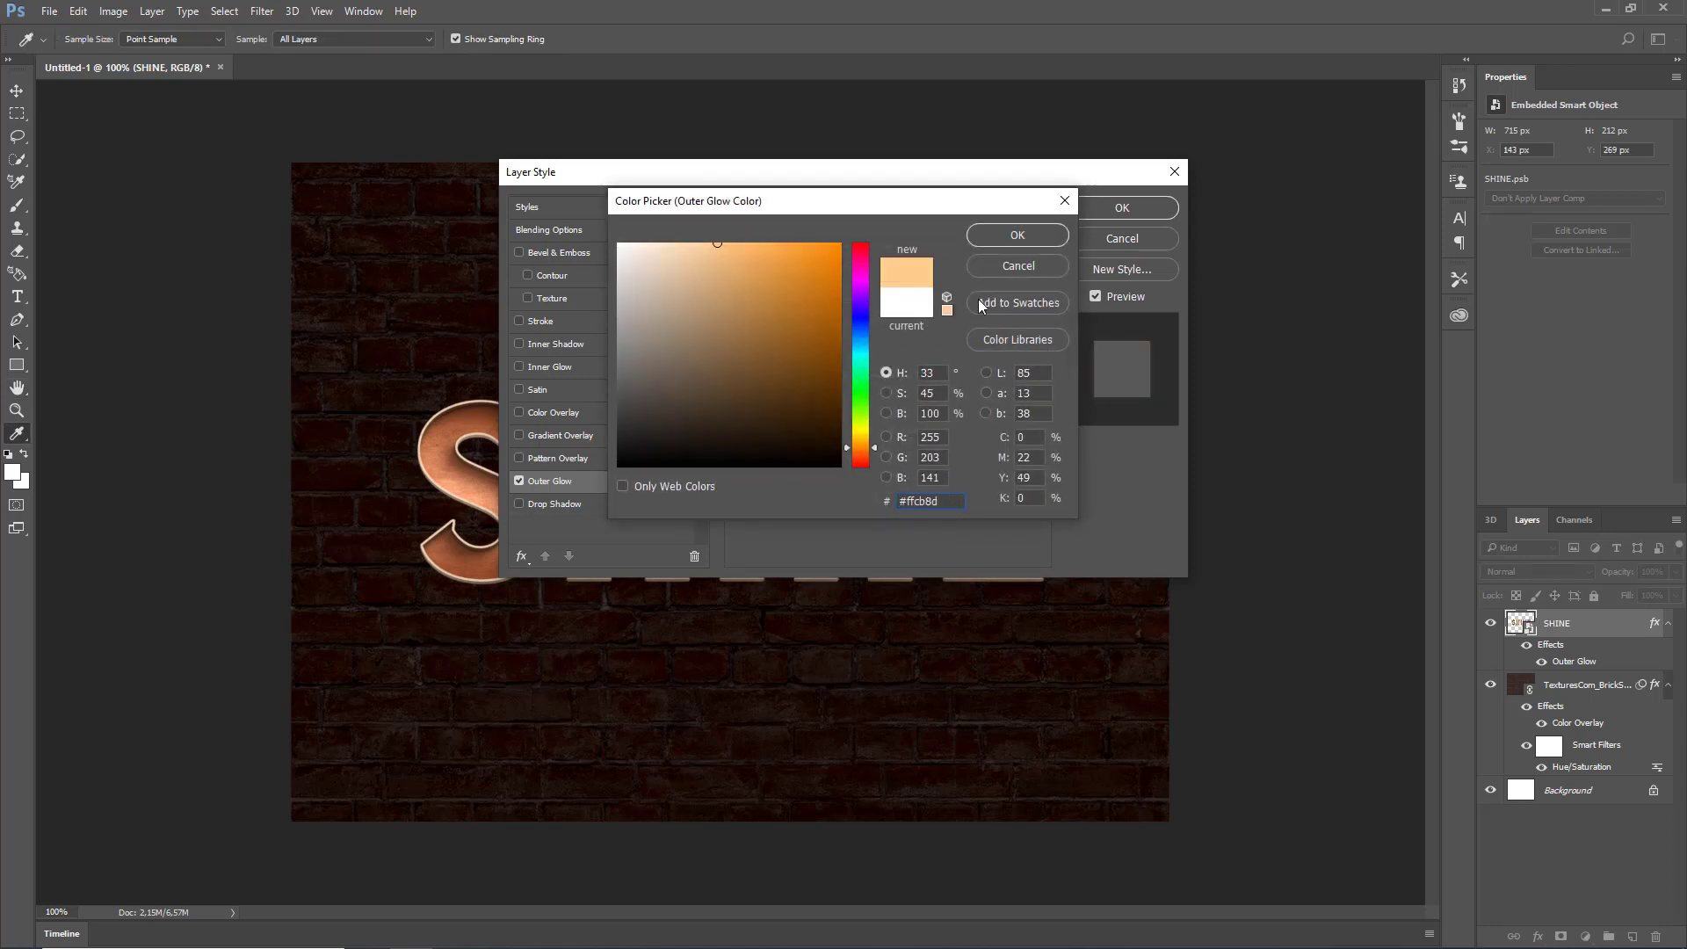
{"action": "left_click", "coordinate": [1004, 233]}
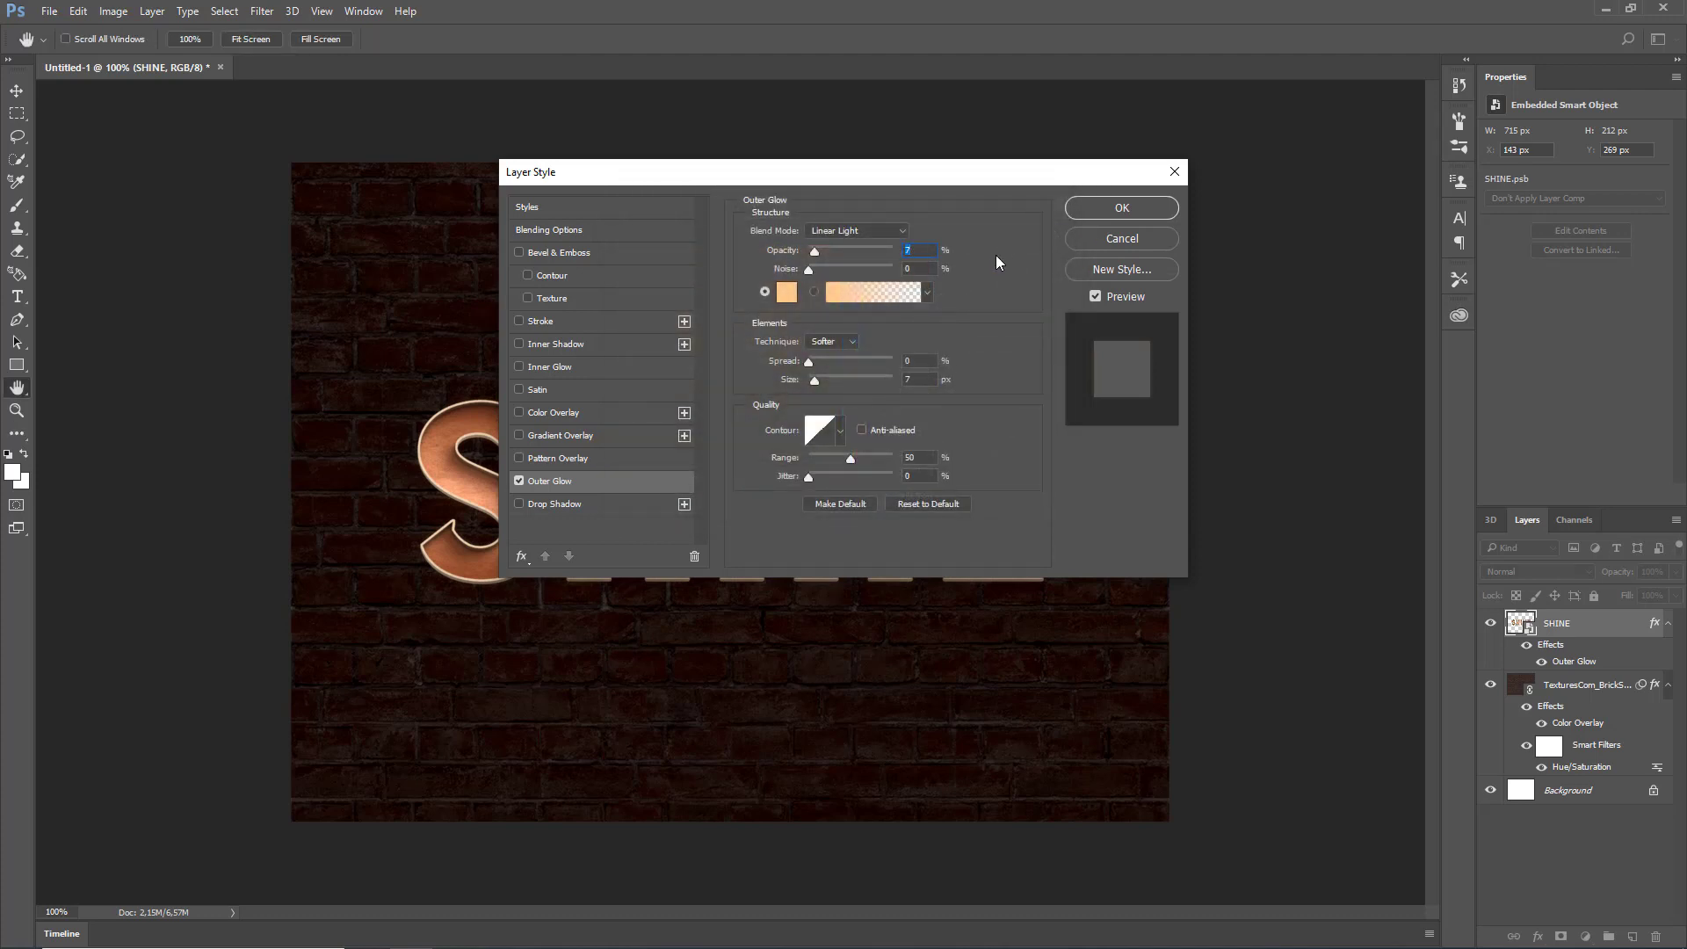
{"action": "left_click", "coordinate": [925, 378]}
{"action": "type", "text": "131"}
- Add a Drop Shadow to the SHINE layer at 75% opacity
{"action": "left_click", "coordinate": [519, 504]}
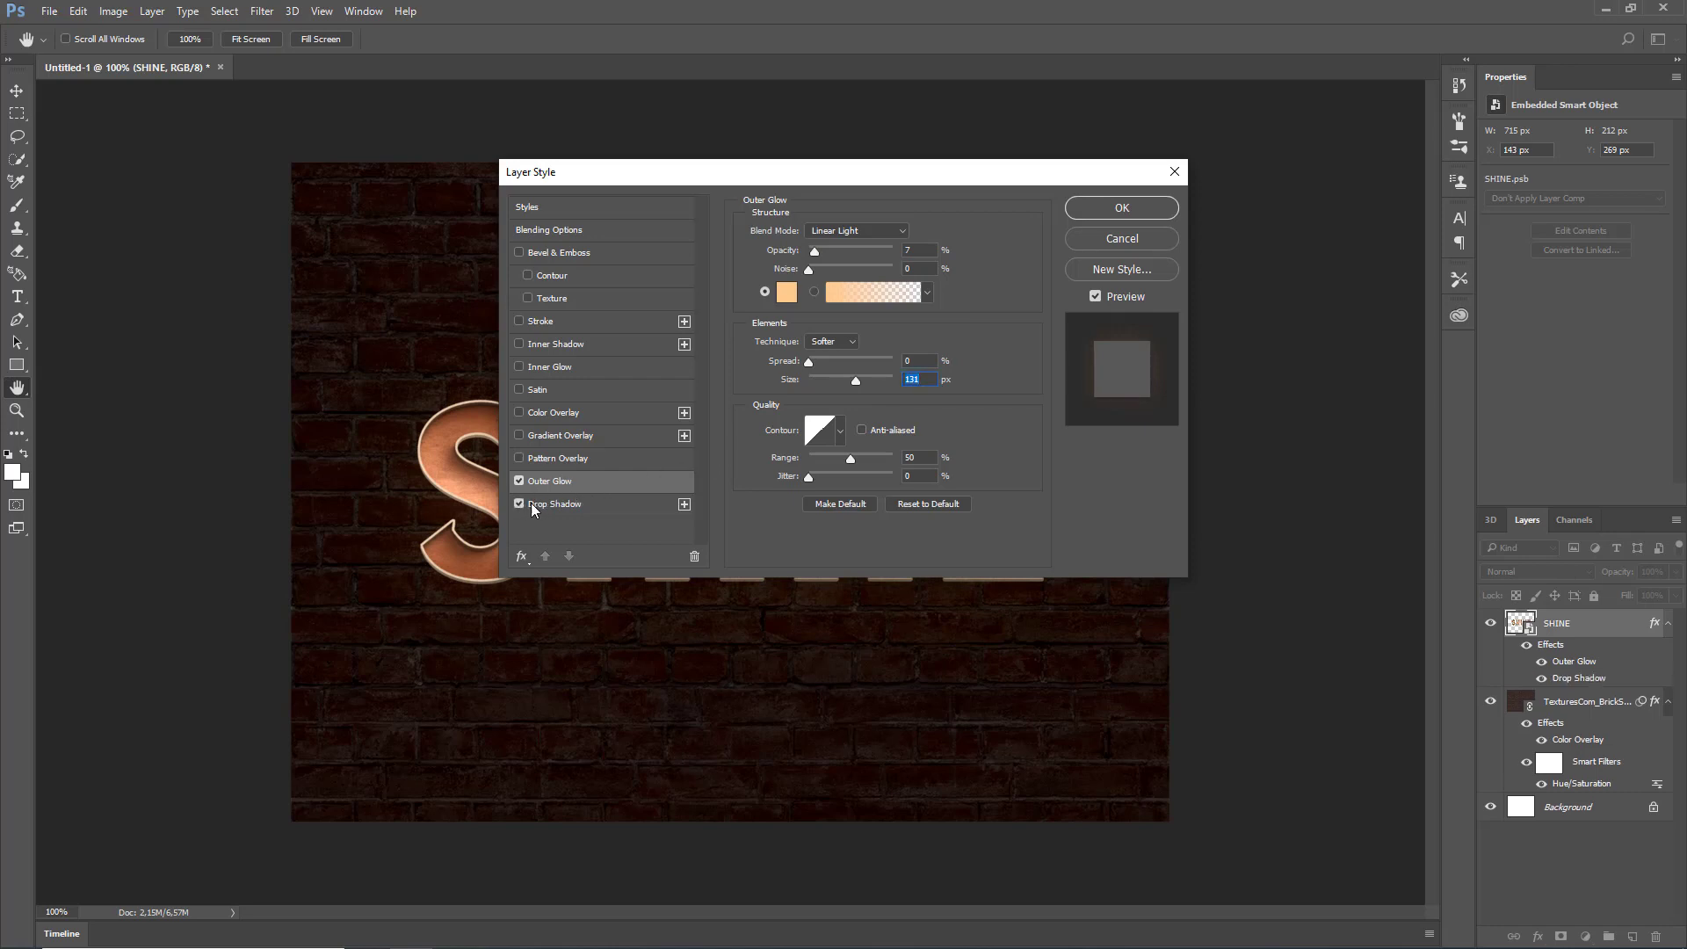
{"action": "left_click", "coordinate": [553, 504]}
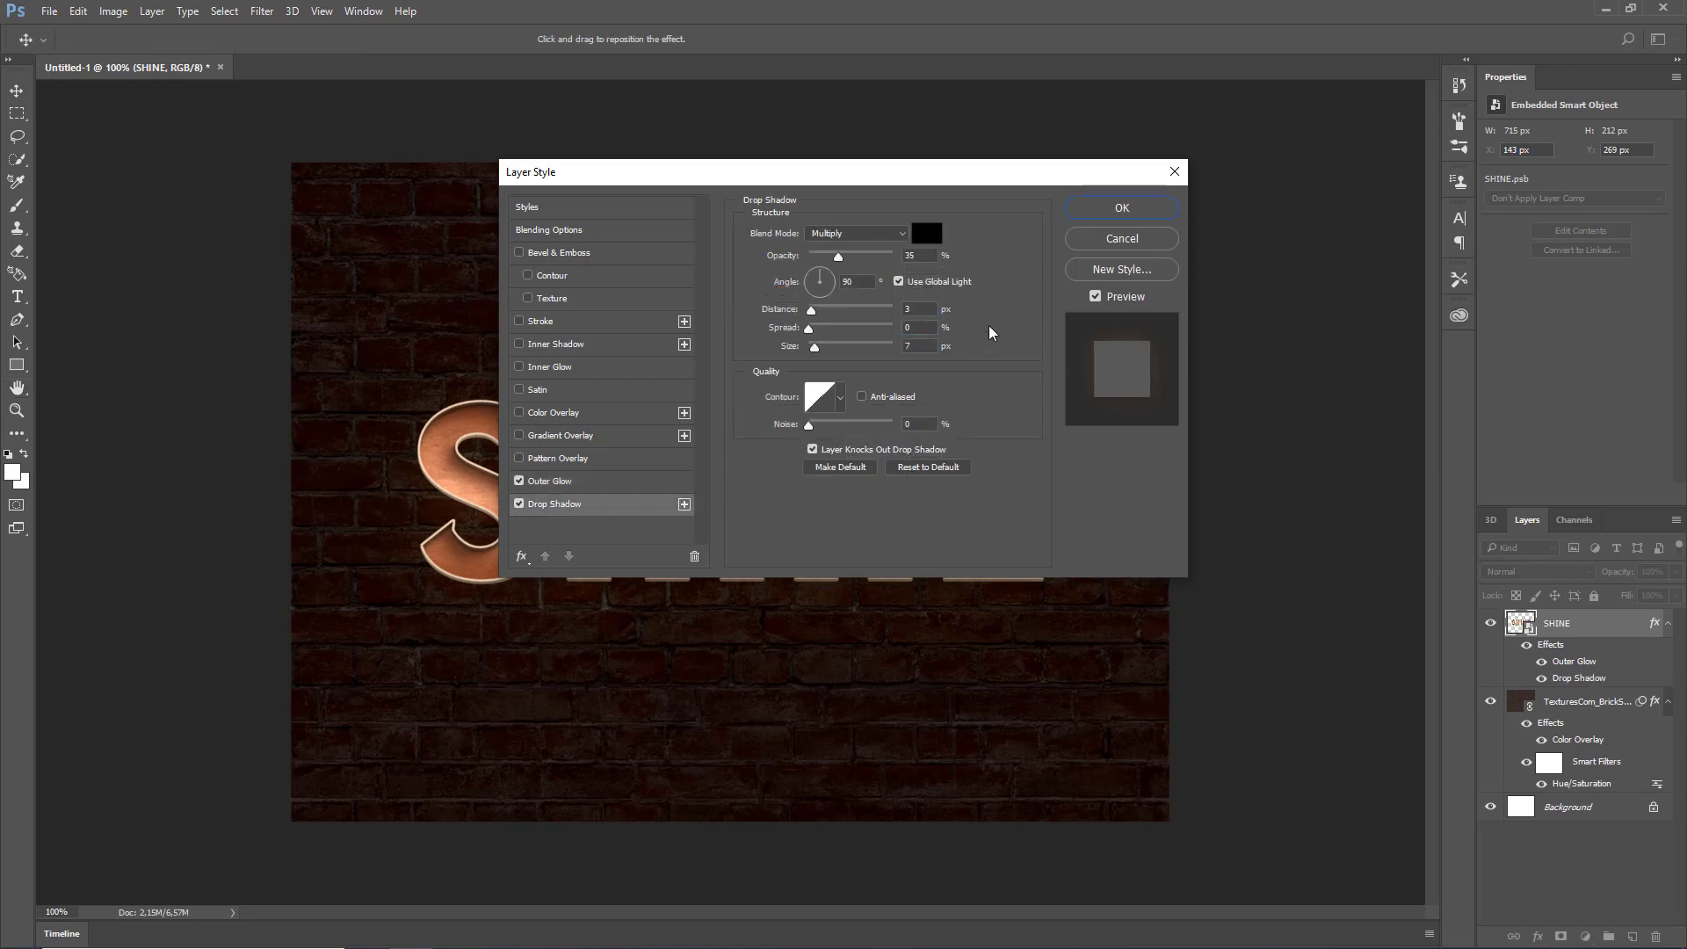
{"action": "double_click", "coordinate": [921, 255]}
{"action": "type", "text": "75"}
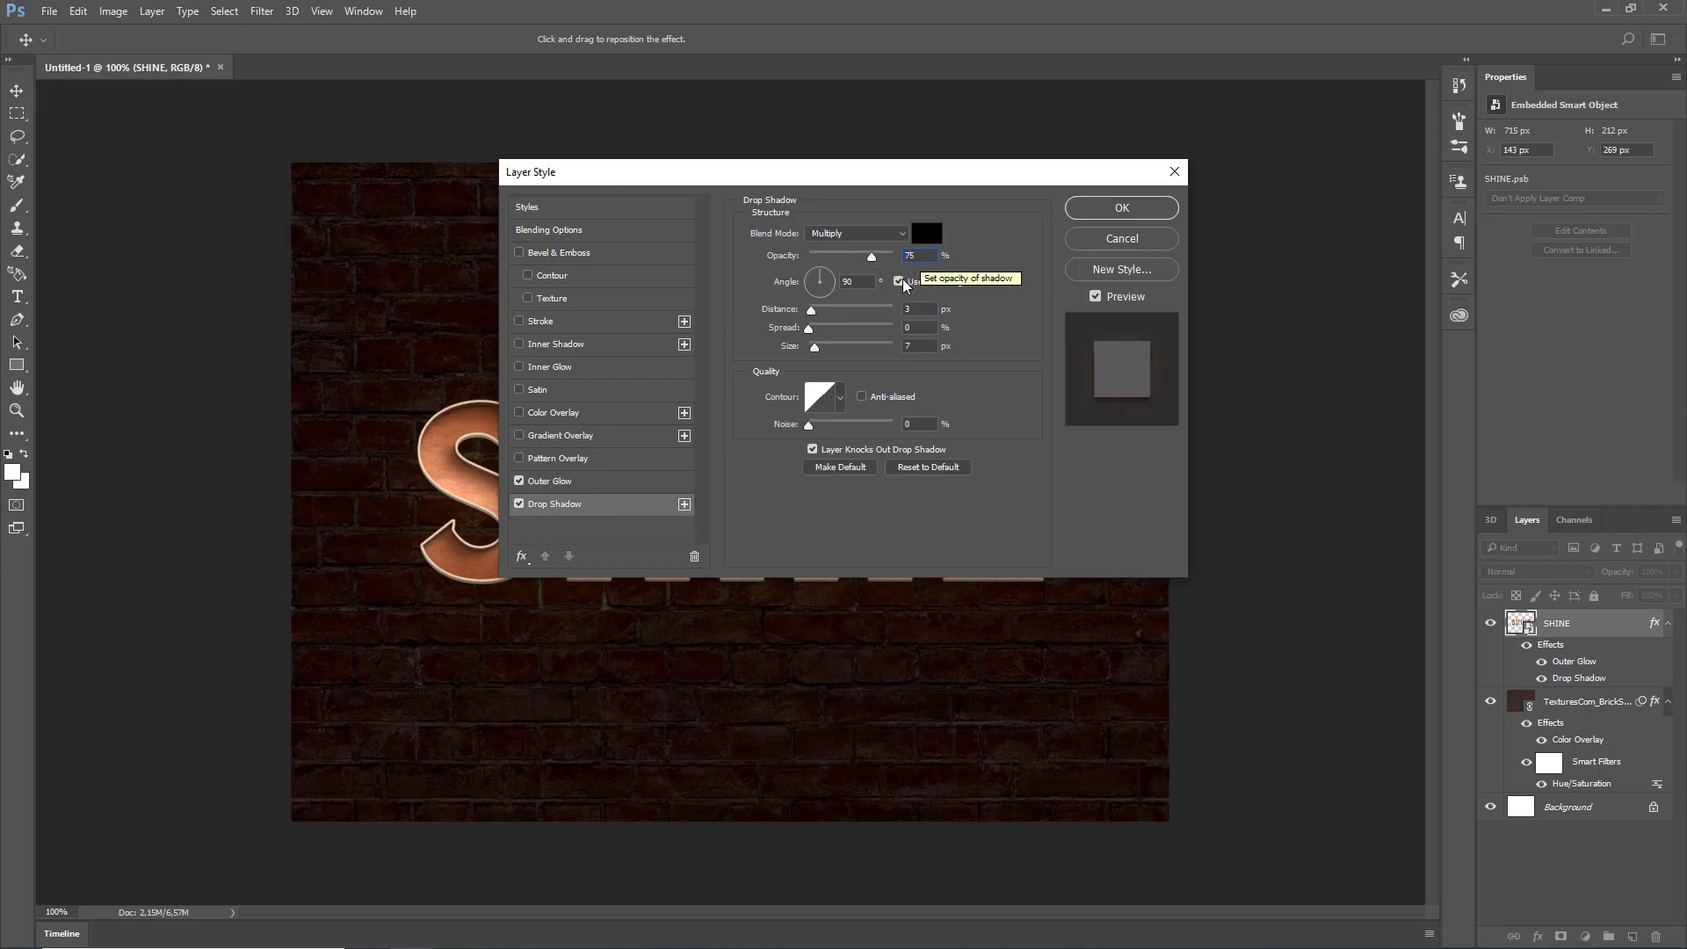
- Turn off global light for the drop shadow and set its angle to 63°, distance to 6 px and size to 10 px
{"action": "left_click", "coordinate": [898, 282]}
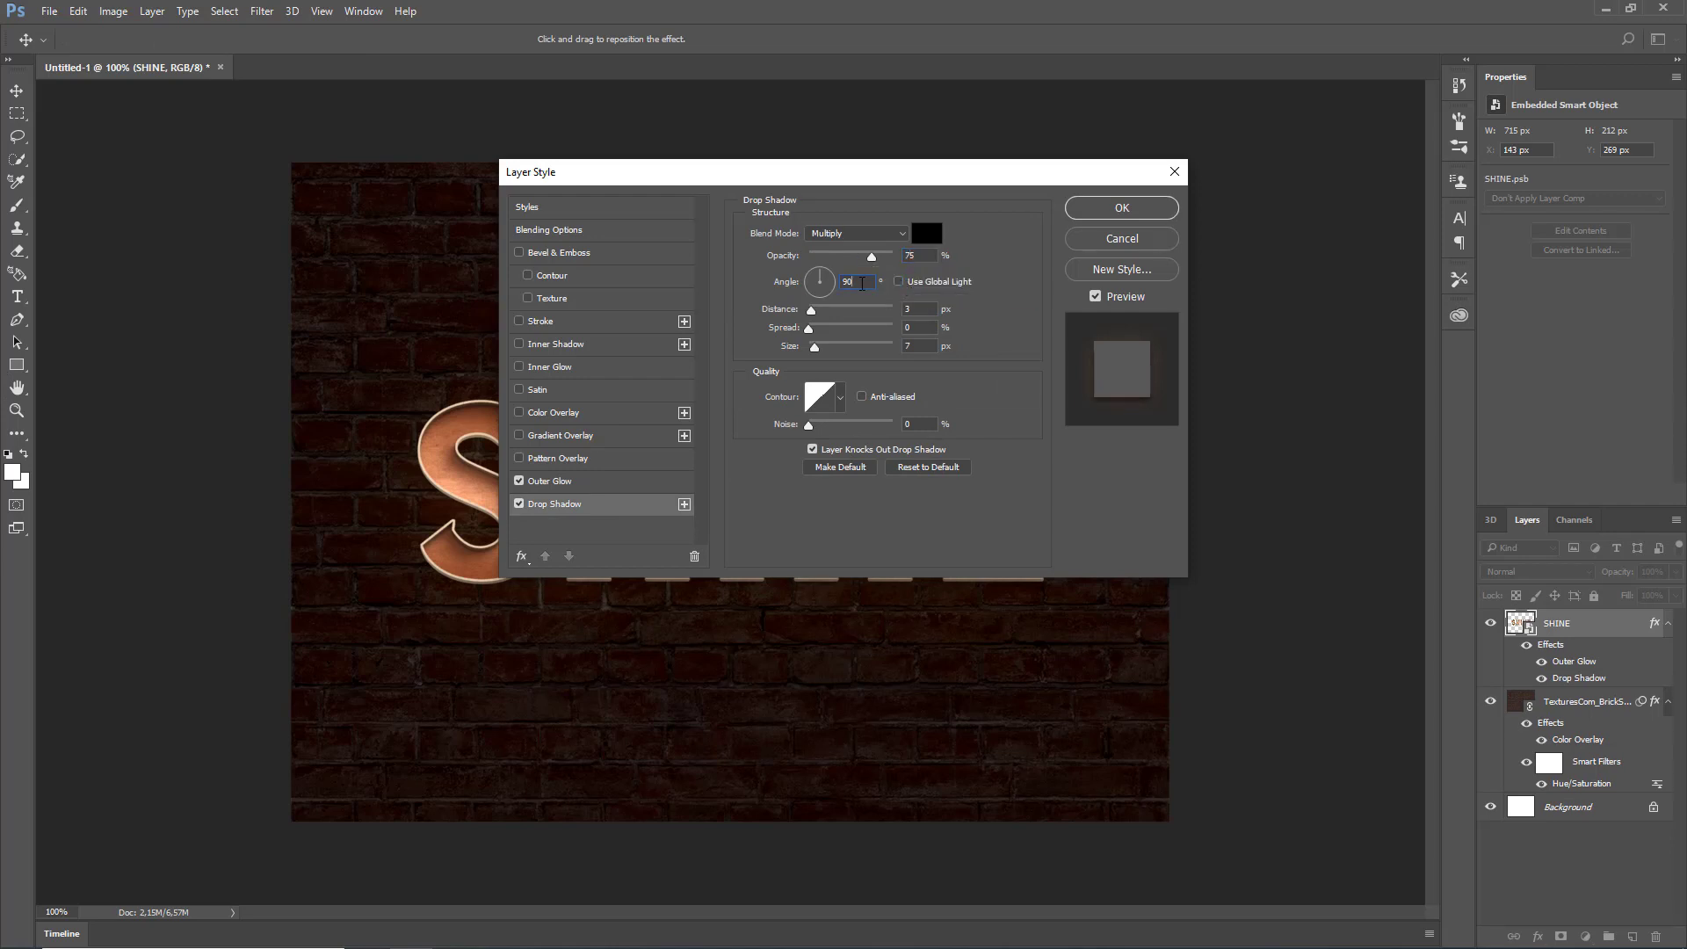
{"action": "type", "text": "63"}
{"action": "type", "text": "6"}
{"action": "left_click", "coordinate": [919, 343]}
{"action": "type", "text": "10"}
{"action": "left_click", "coordinate": [1080, 211]}
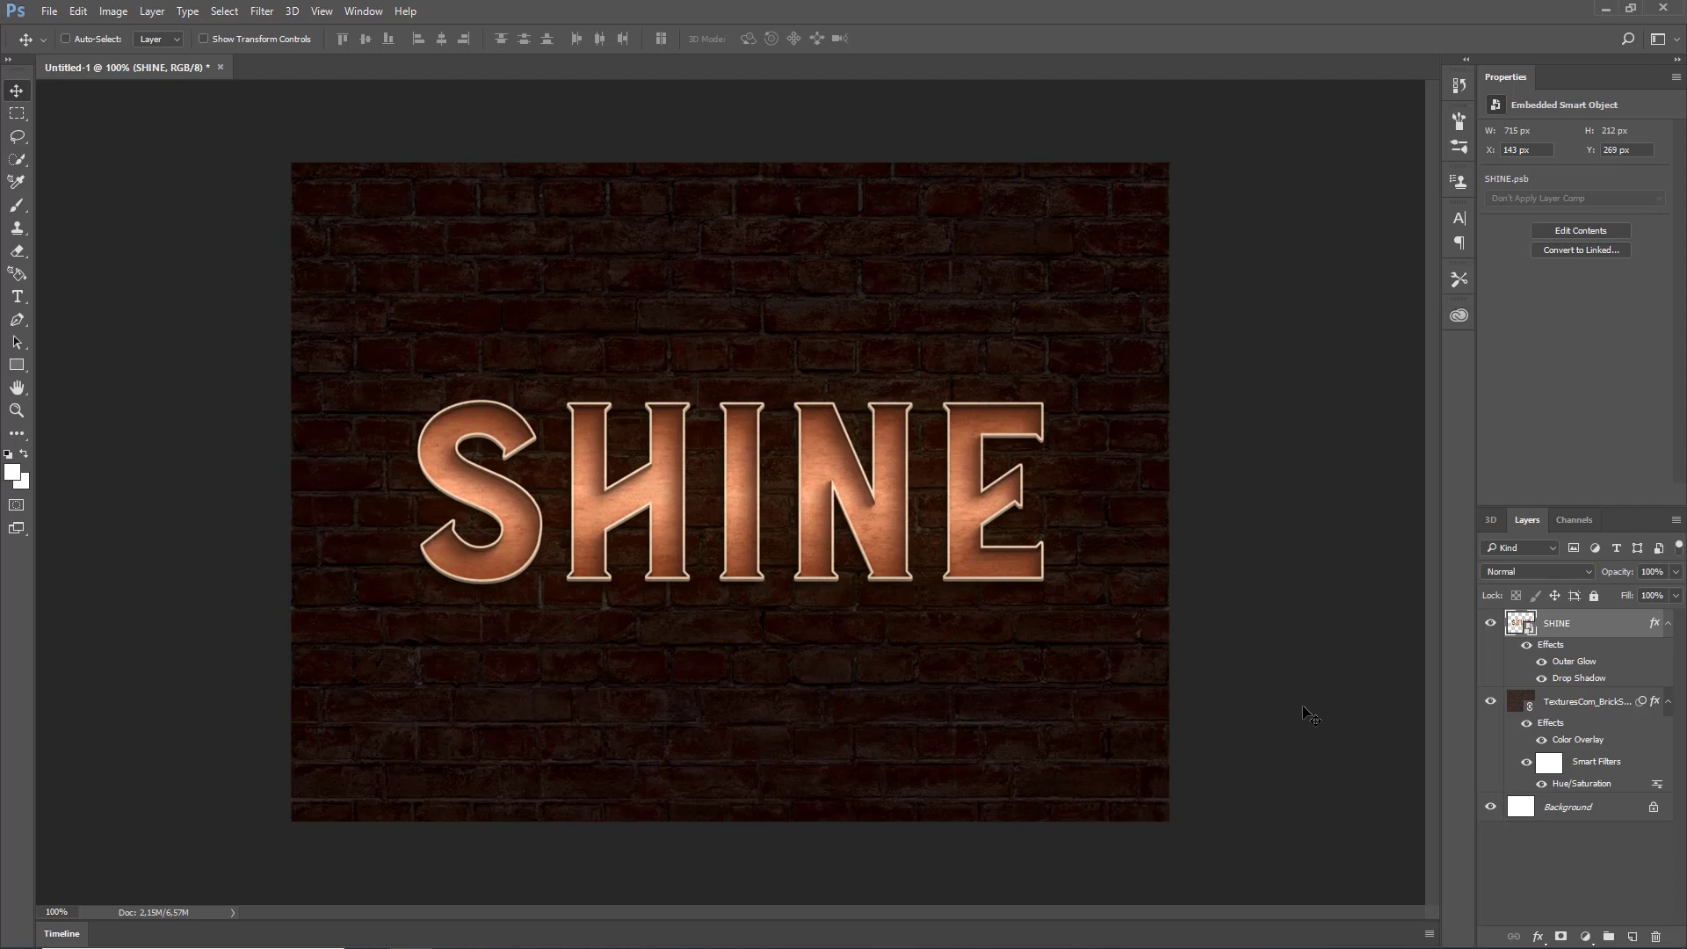
- Add a Solid Color fill layer in black (#000000) above the SHINE layer
{"action": "left_click", "coordinate": [1546, 857]}
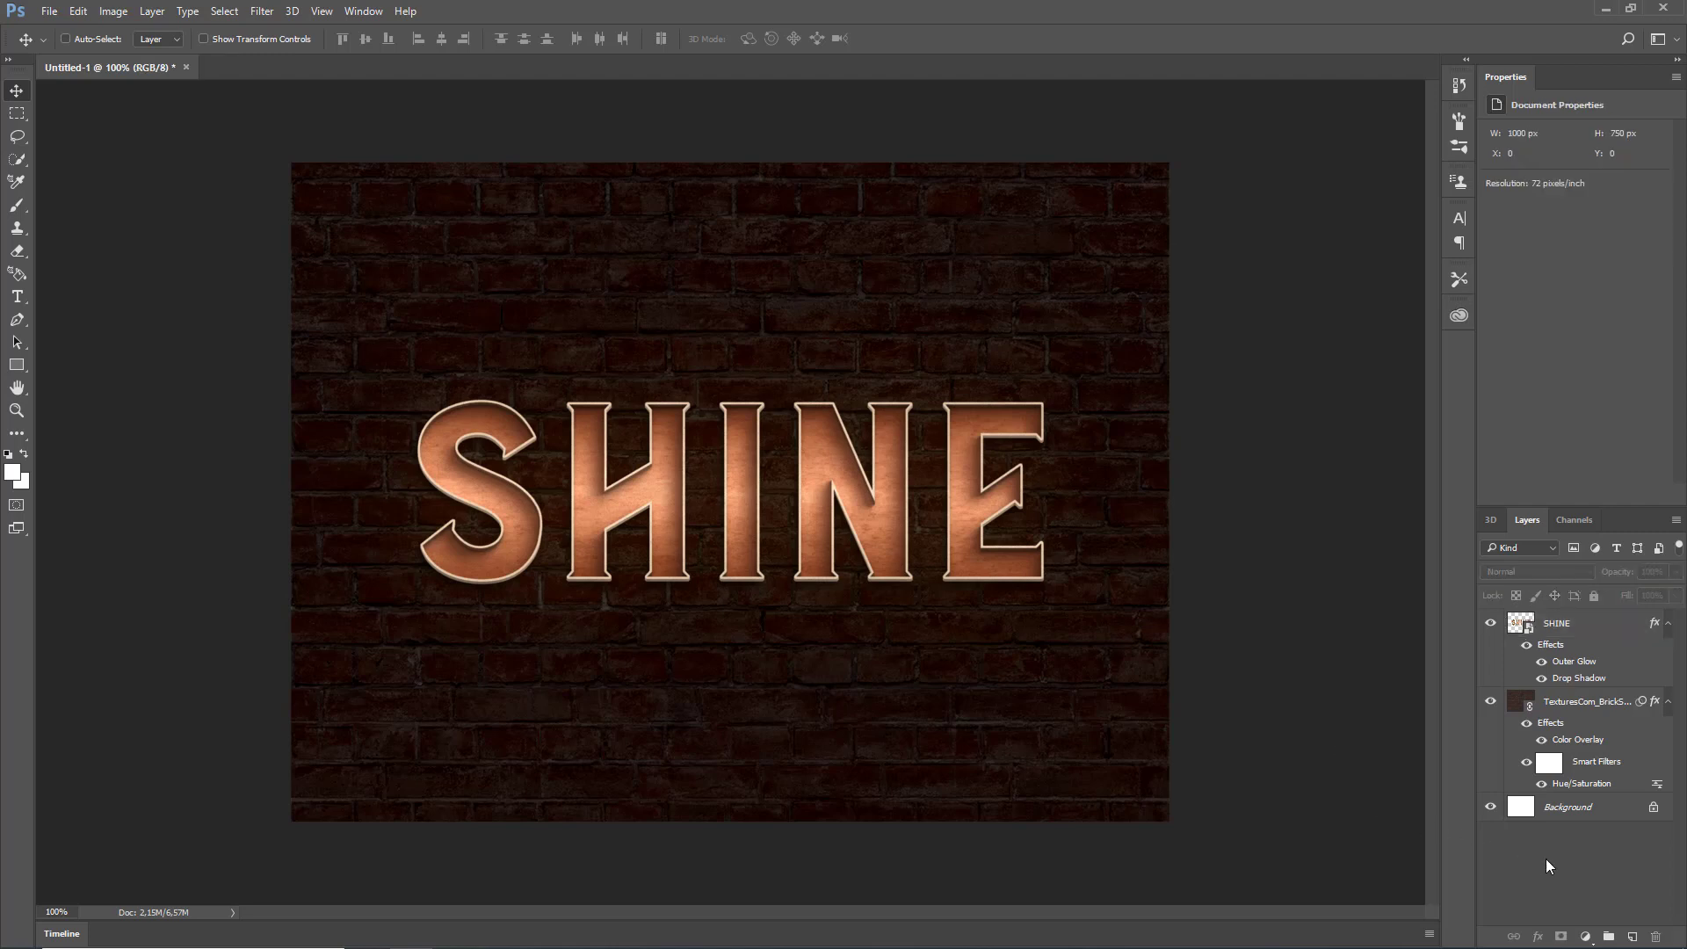
{"action": "left_click", "coordinate": [1584, 938]}
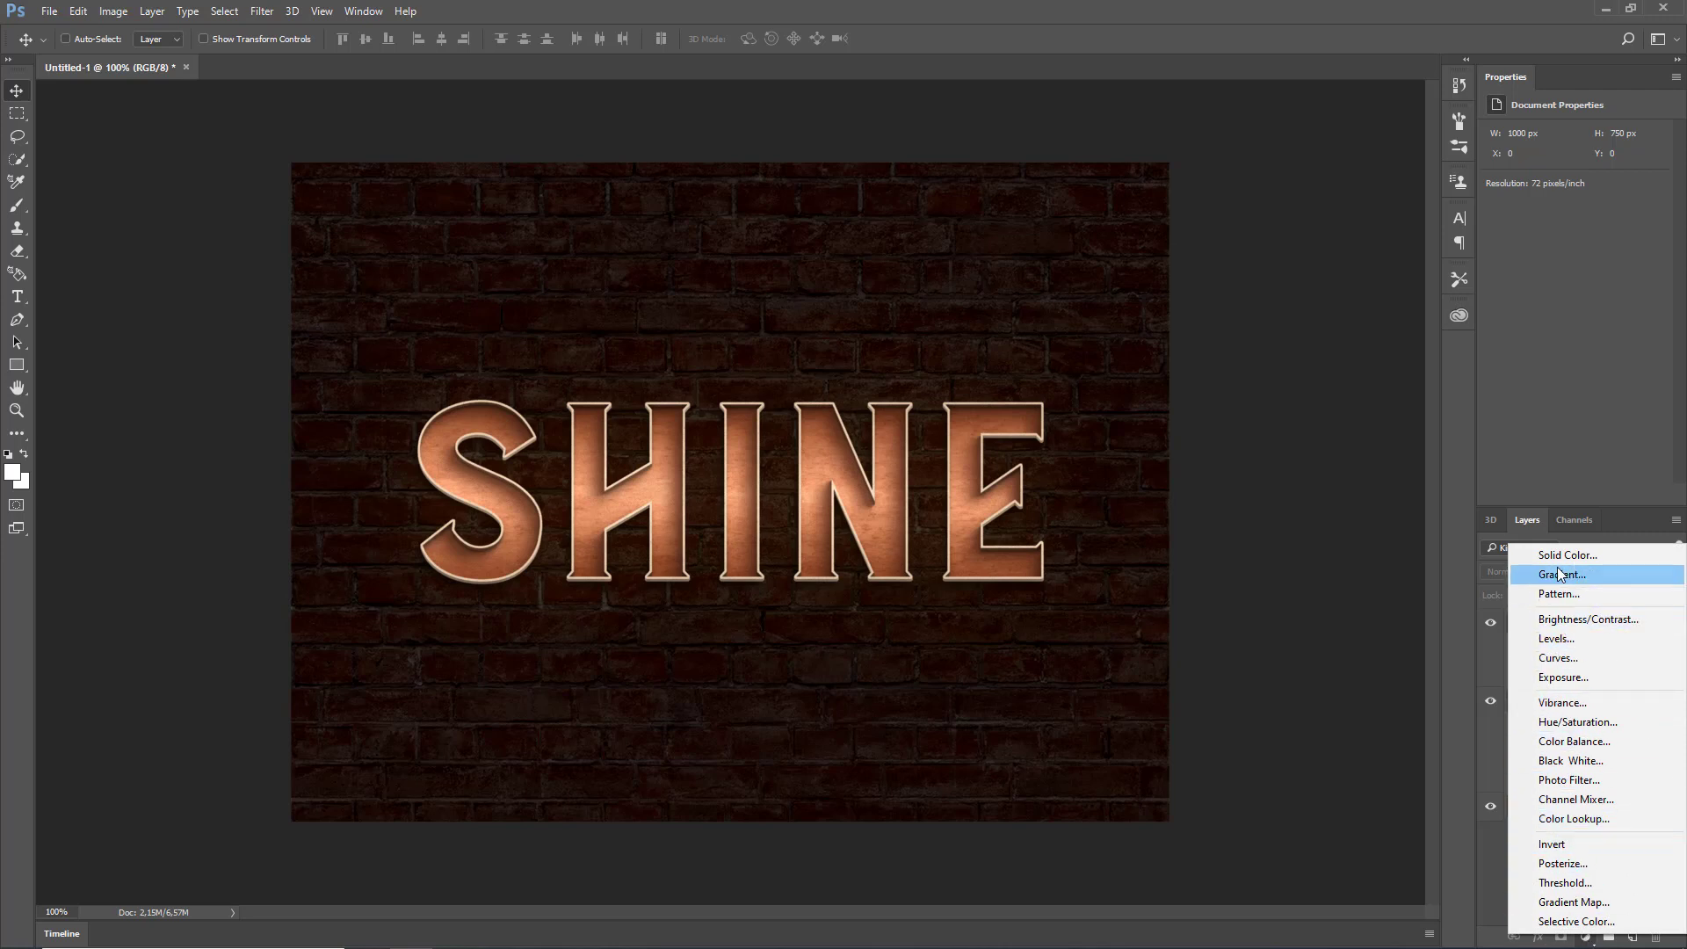
{"action": "left_click", "coordinate": [1599, 555]}
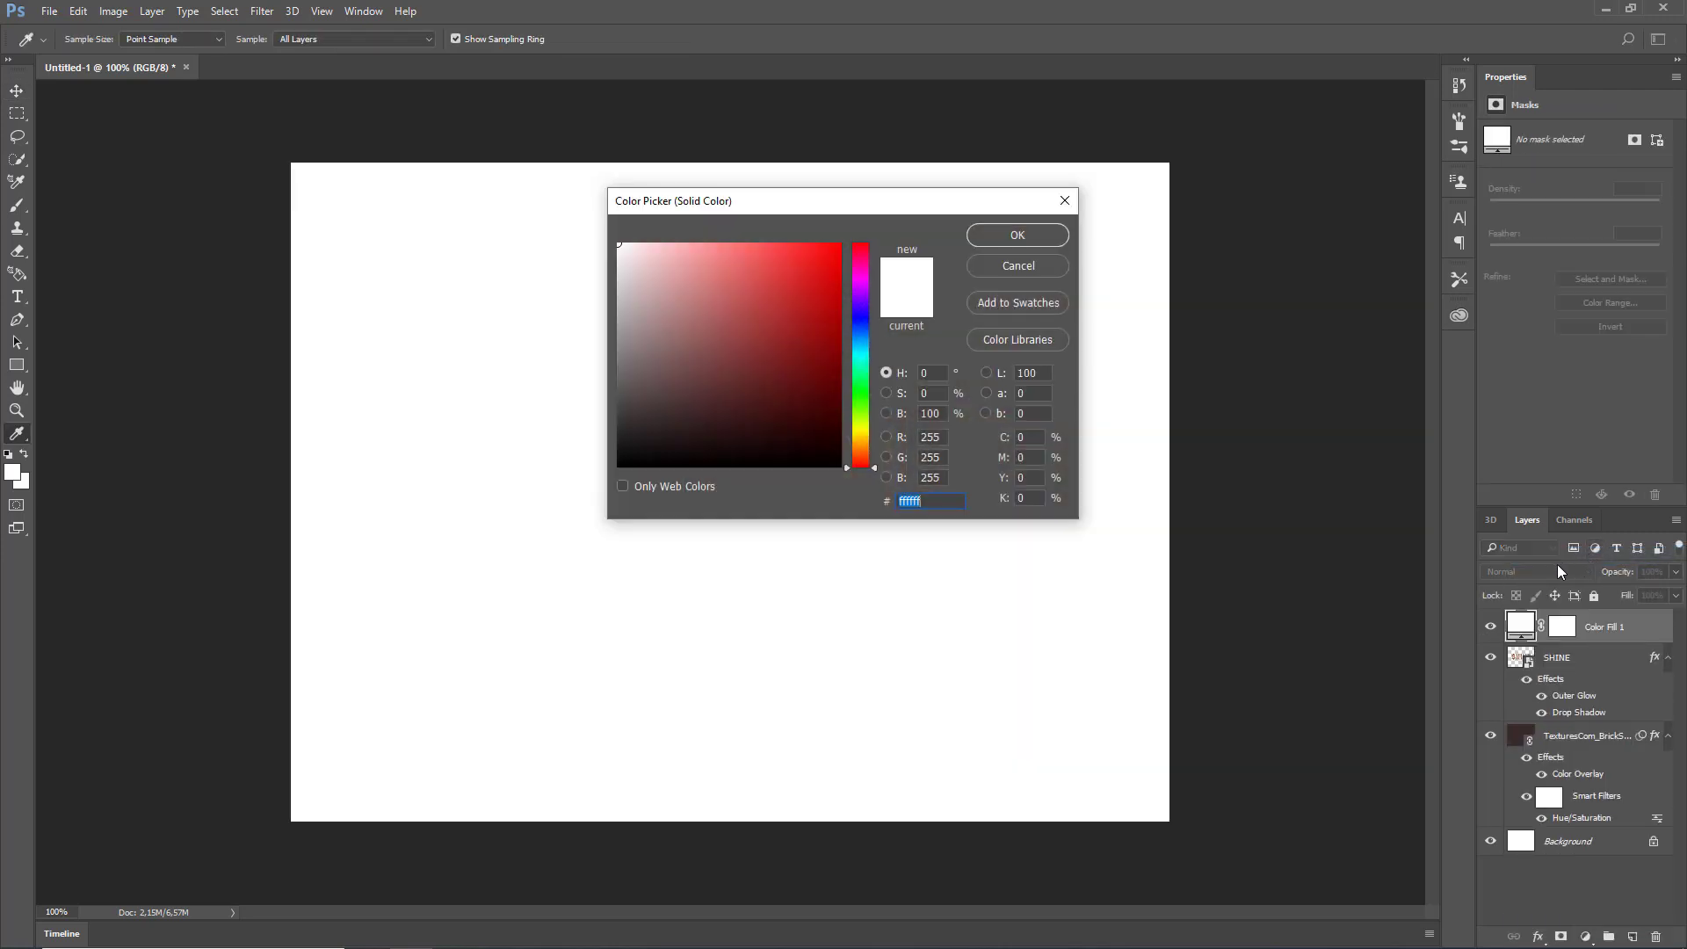
{"action": "type", "text": "000000"}
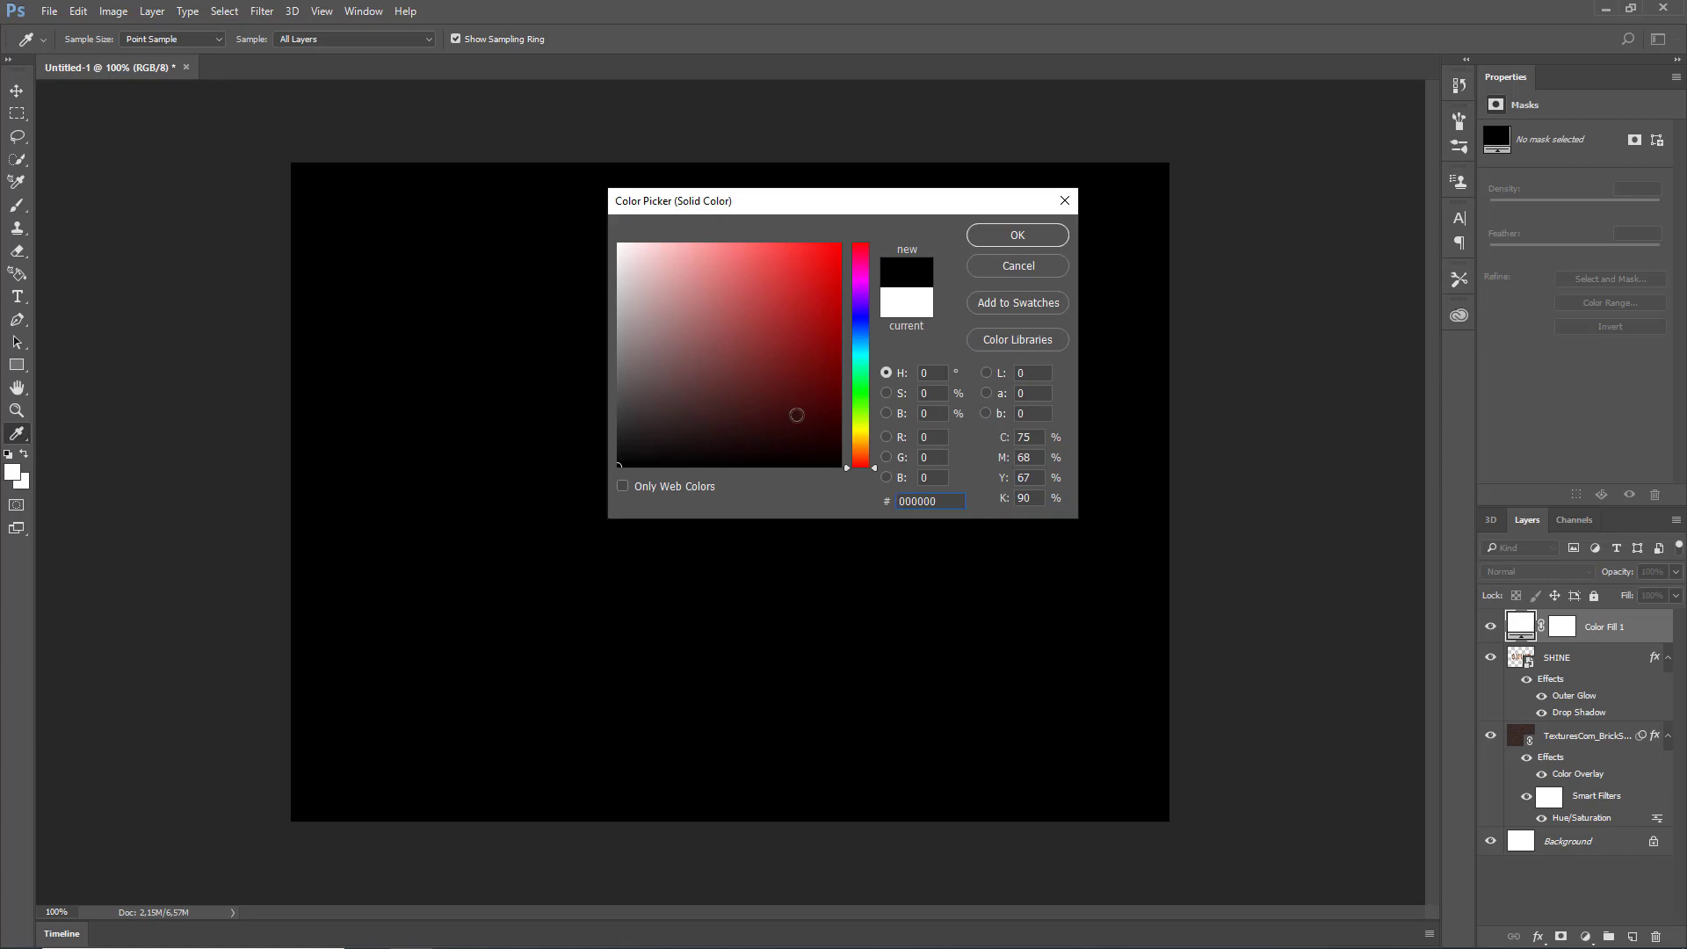
{"action": "left_click", "coordinate": [1037, 238]}
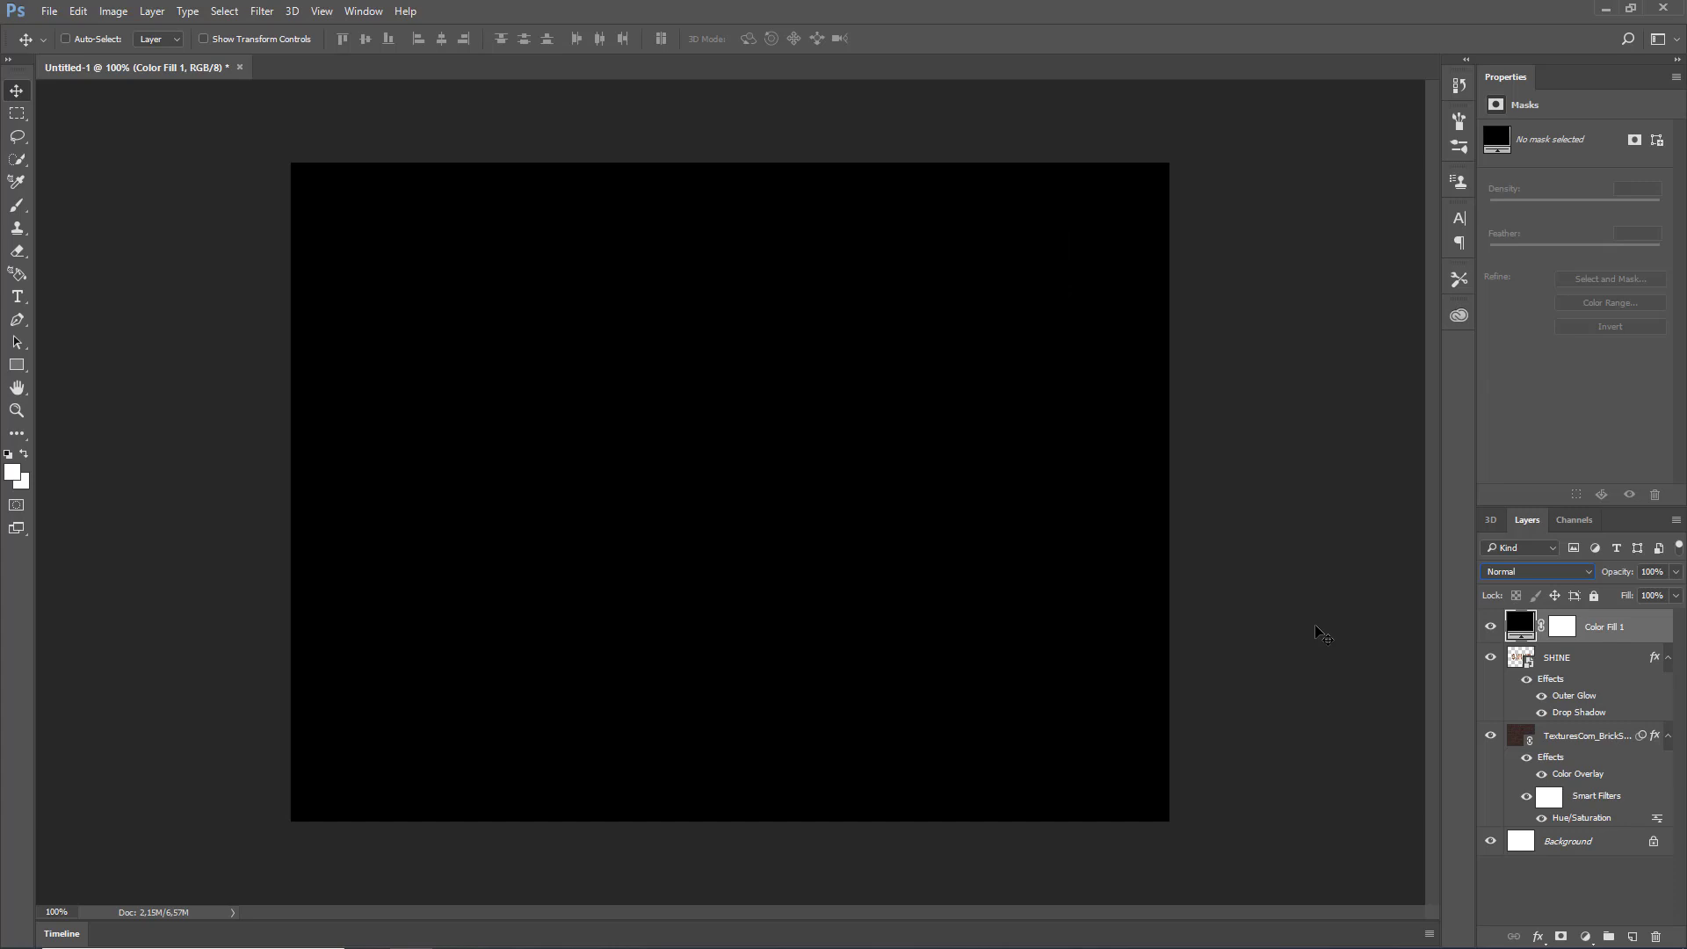
- Set the black fill layer to Soft Light at 50% opacity and move it directly beneath the SHINE layer
{"action": "left_click", "coordinate": [1582, 582]}
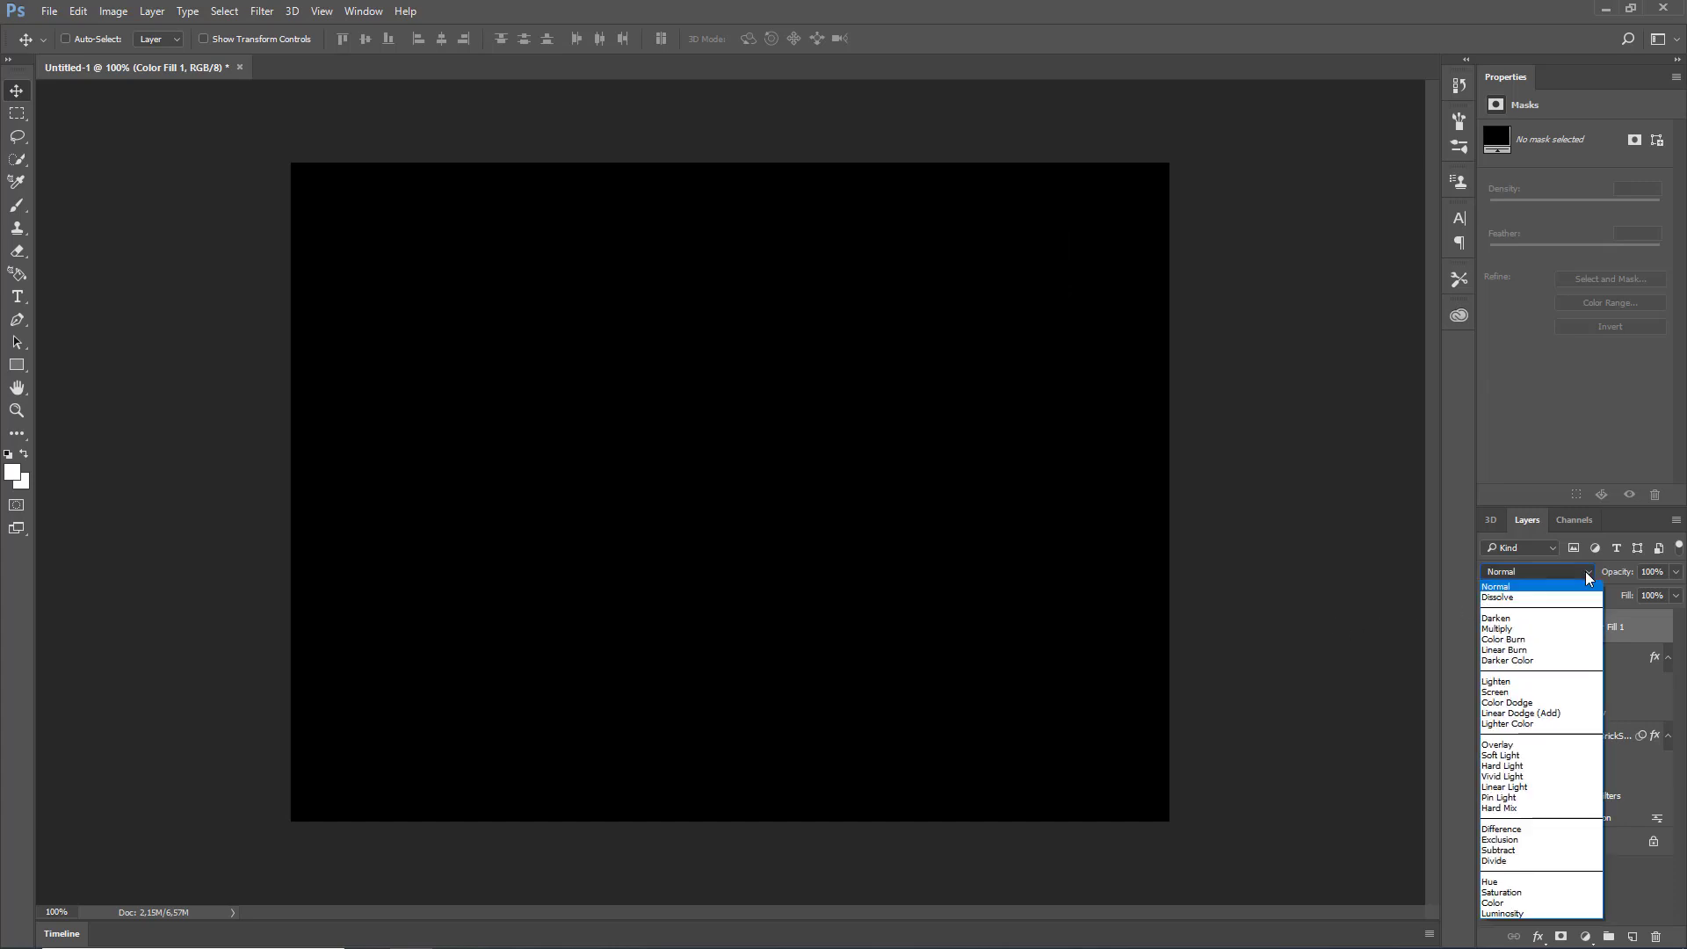
{"action": "left_click", "coordinate": [1527, 758]}
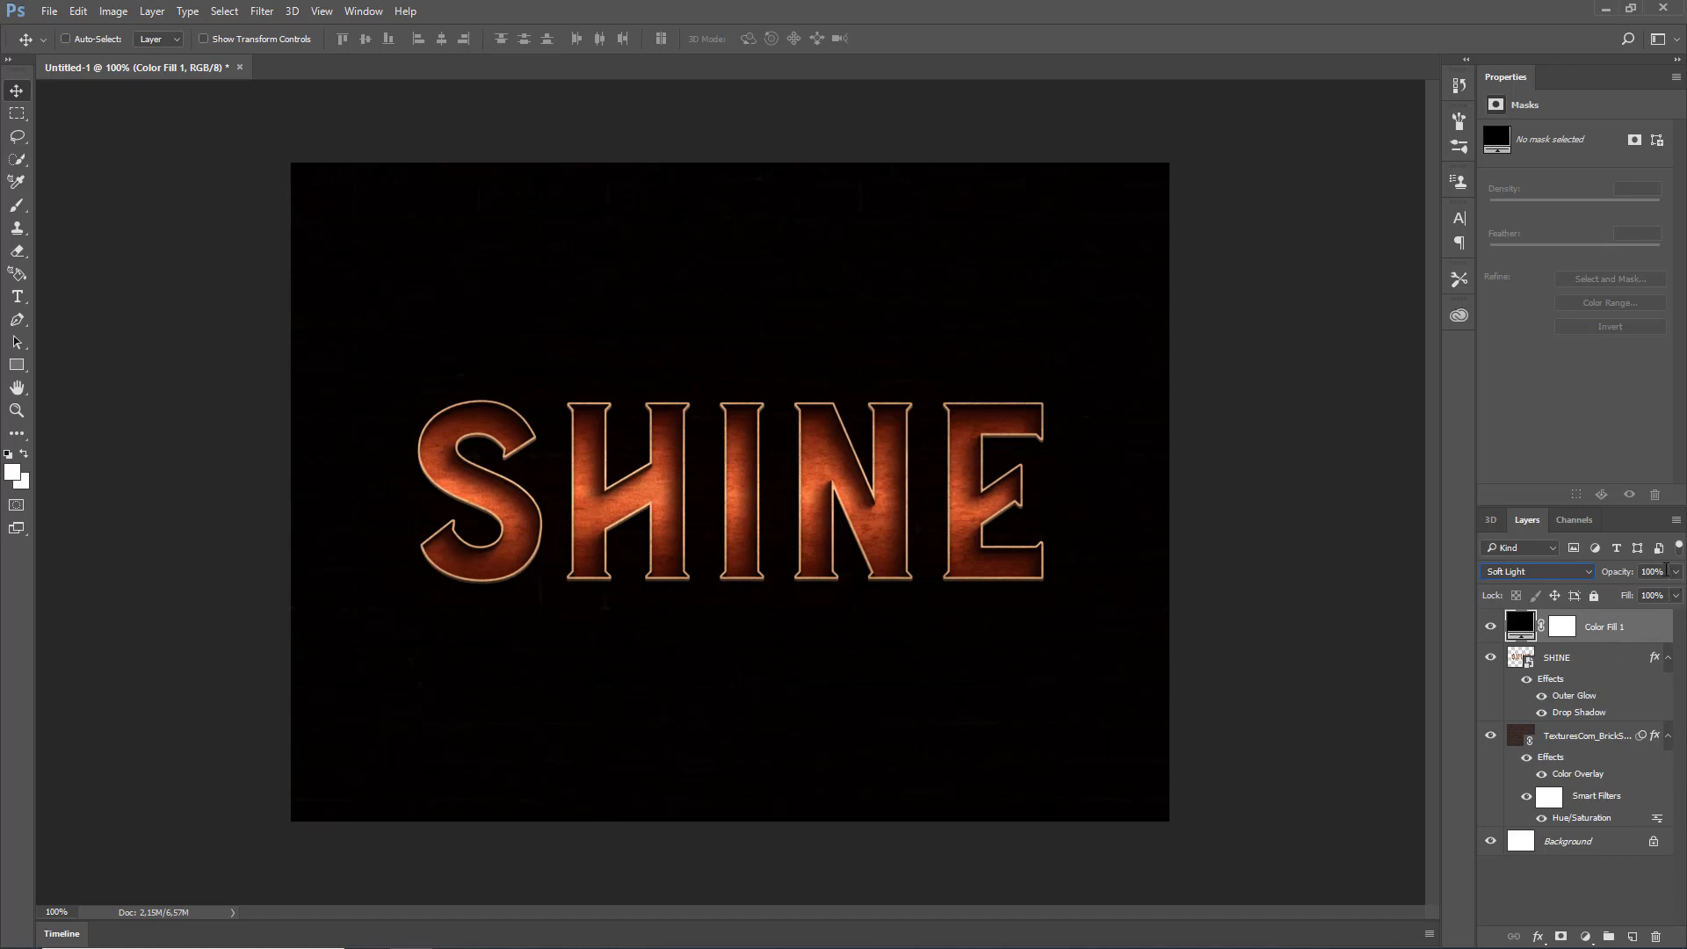
{"action": "left_click", "coordinate": [1664, 571]}
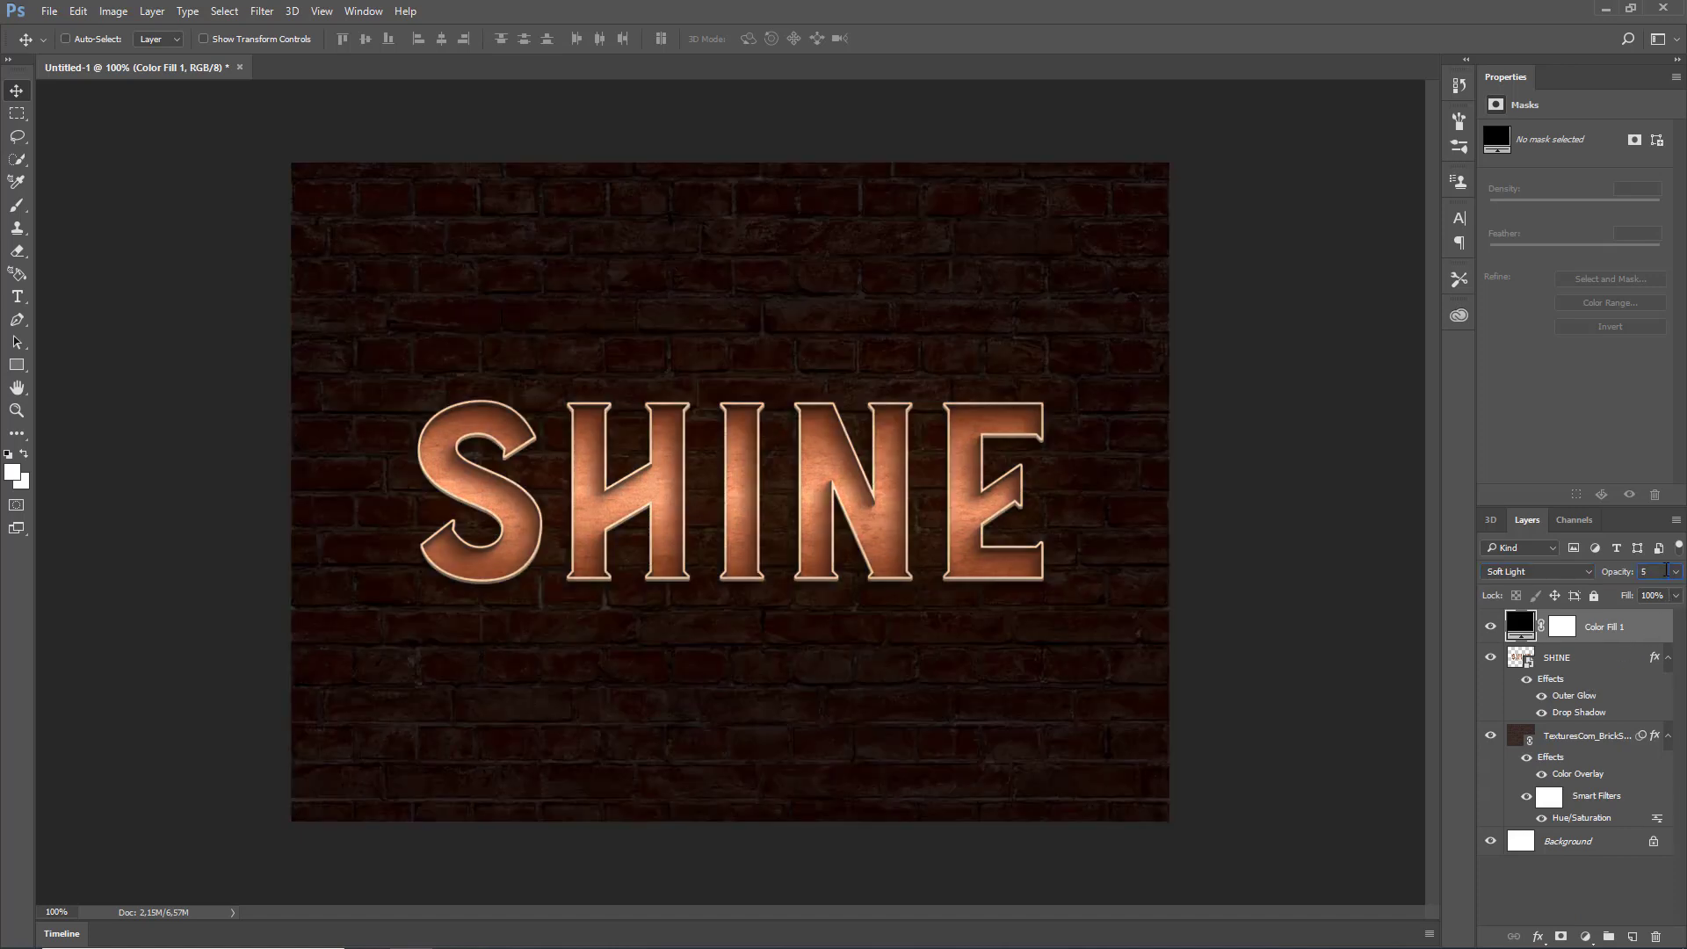
{"action": "type", "text": "0"}
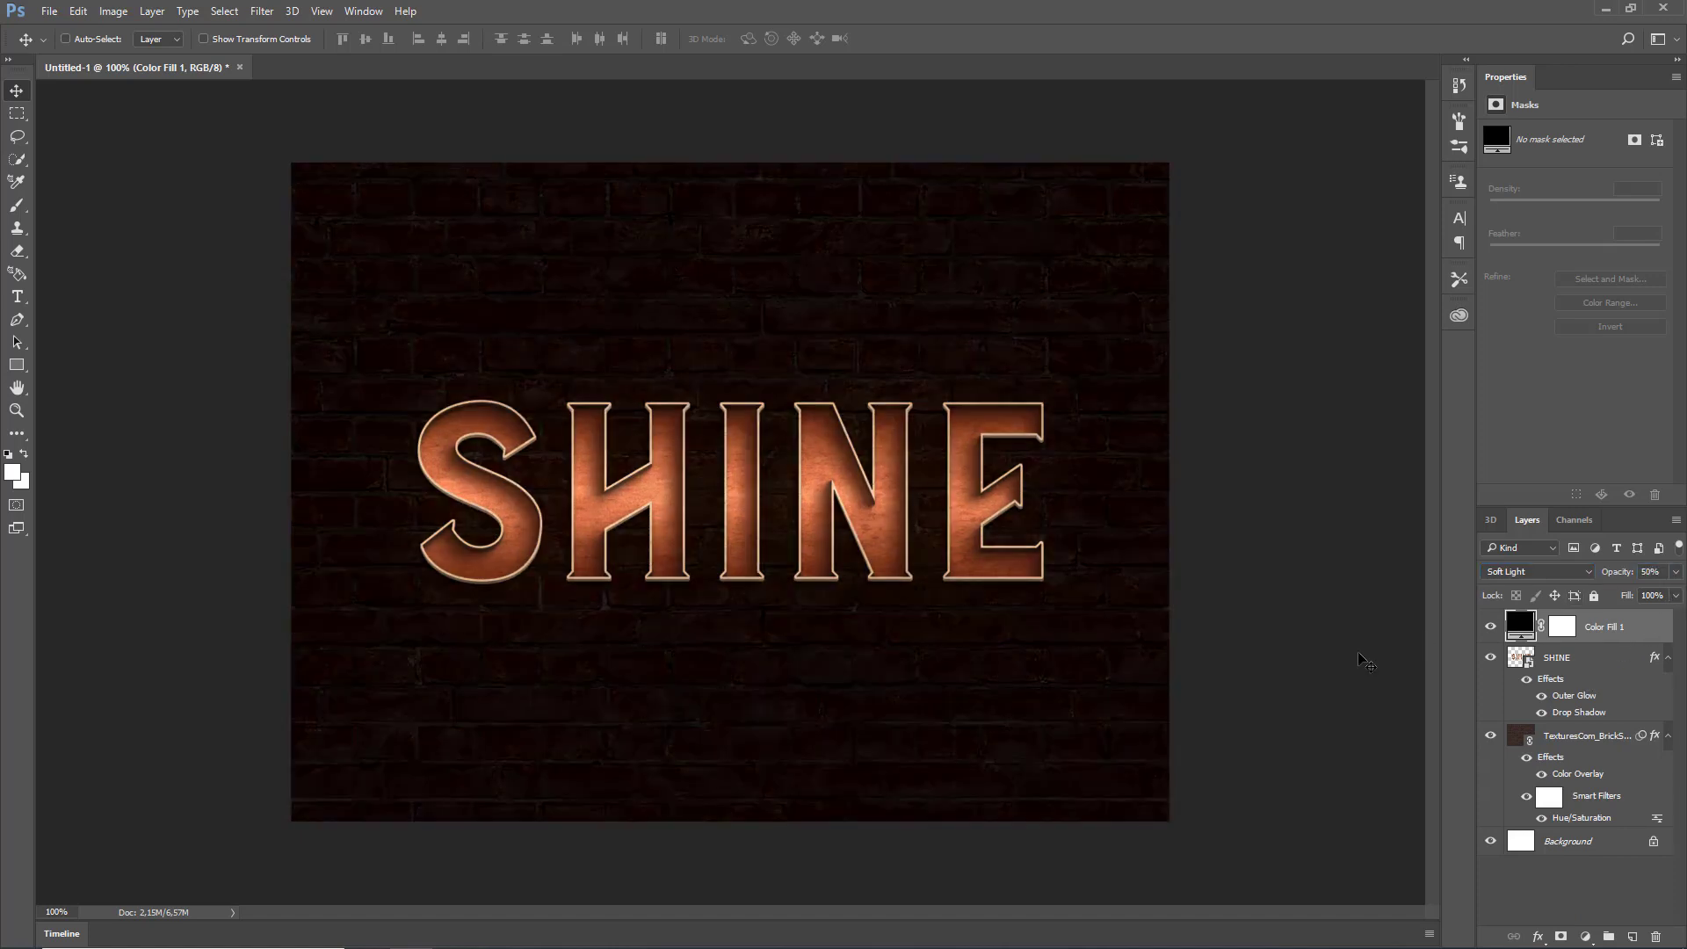
{"action": "left_click_drag", "start_coordinate": [1606, 629], "coordinate": [1559, 703]}
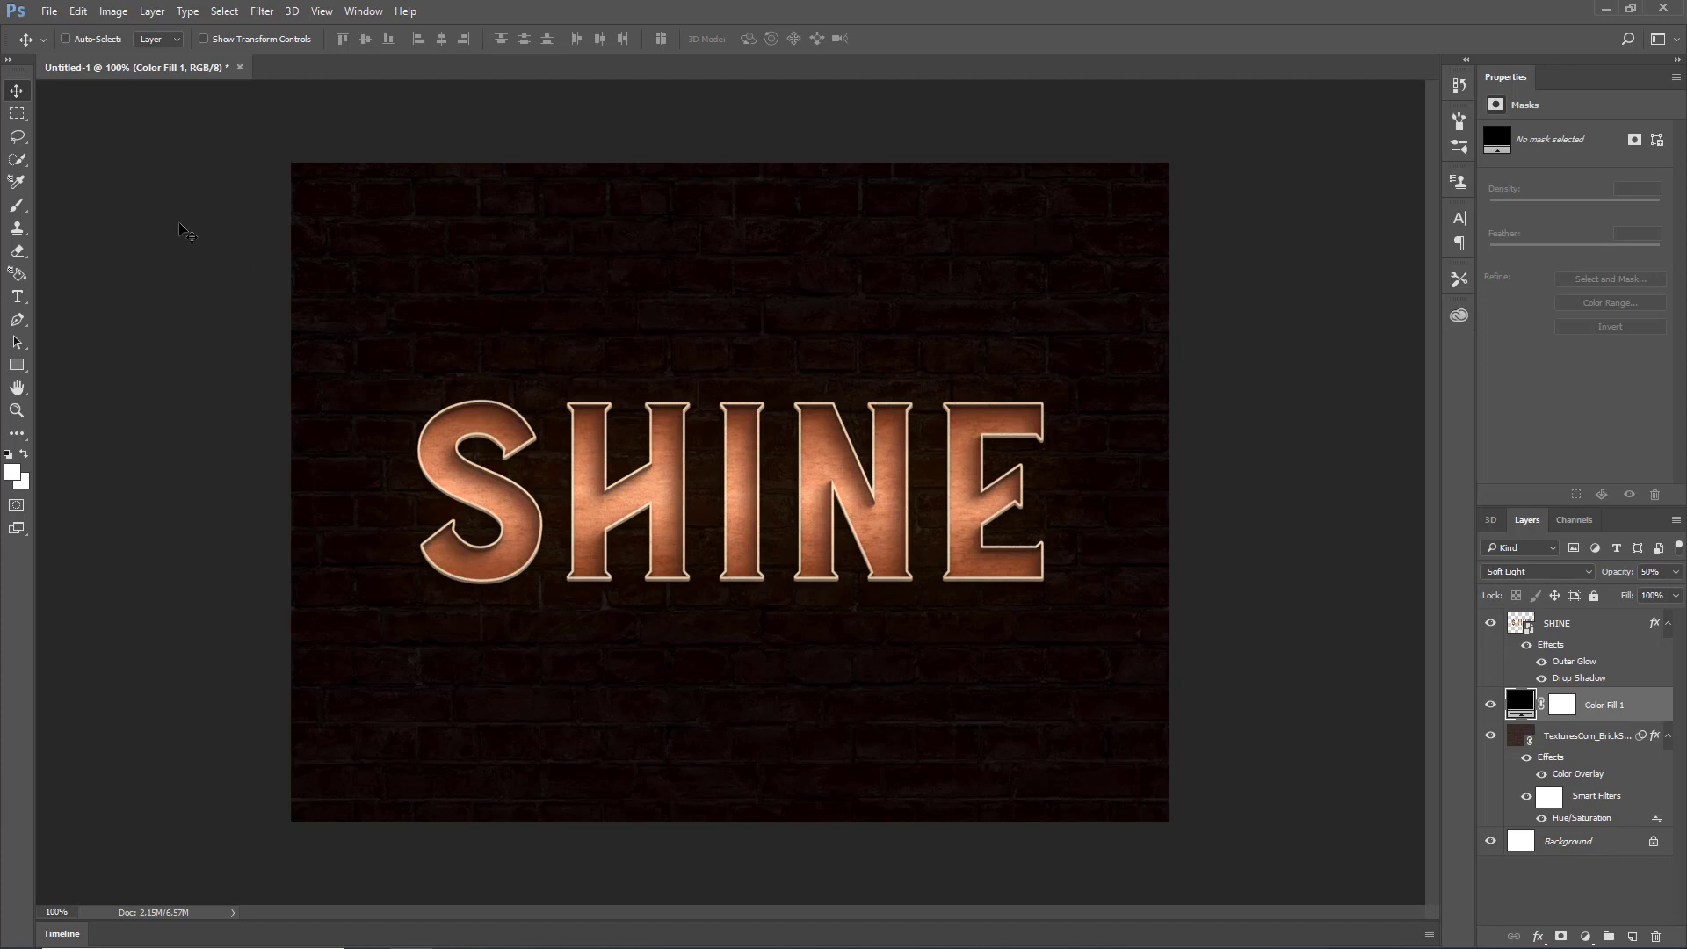
- Draw a wide elliptical marquee selection around the SHINE text
{"action": "left_click", "coordinate": [18, 113]}
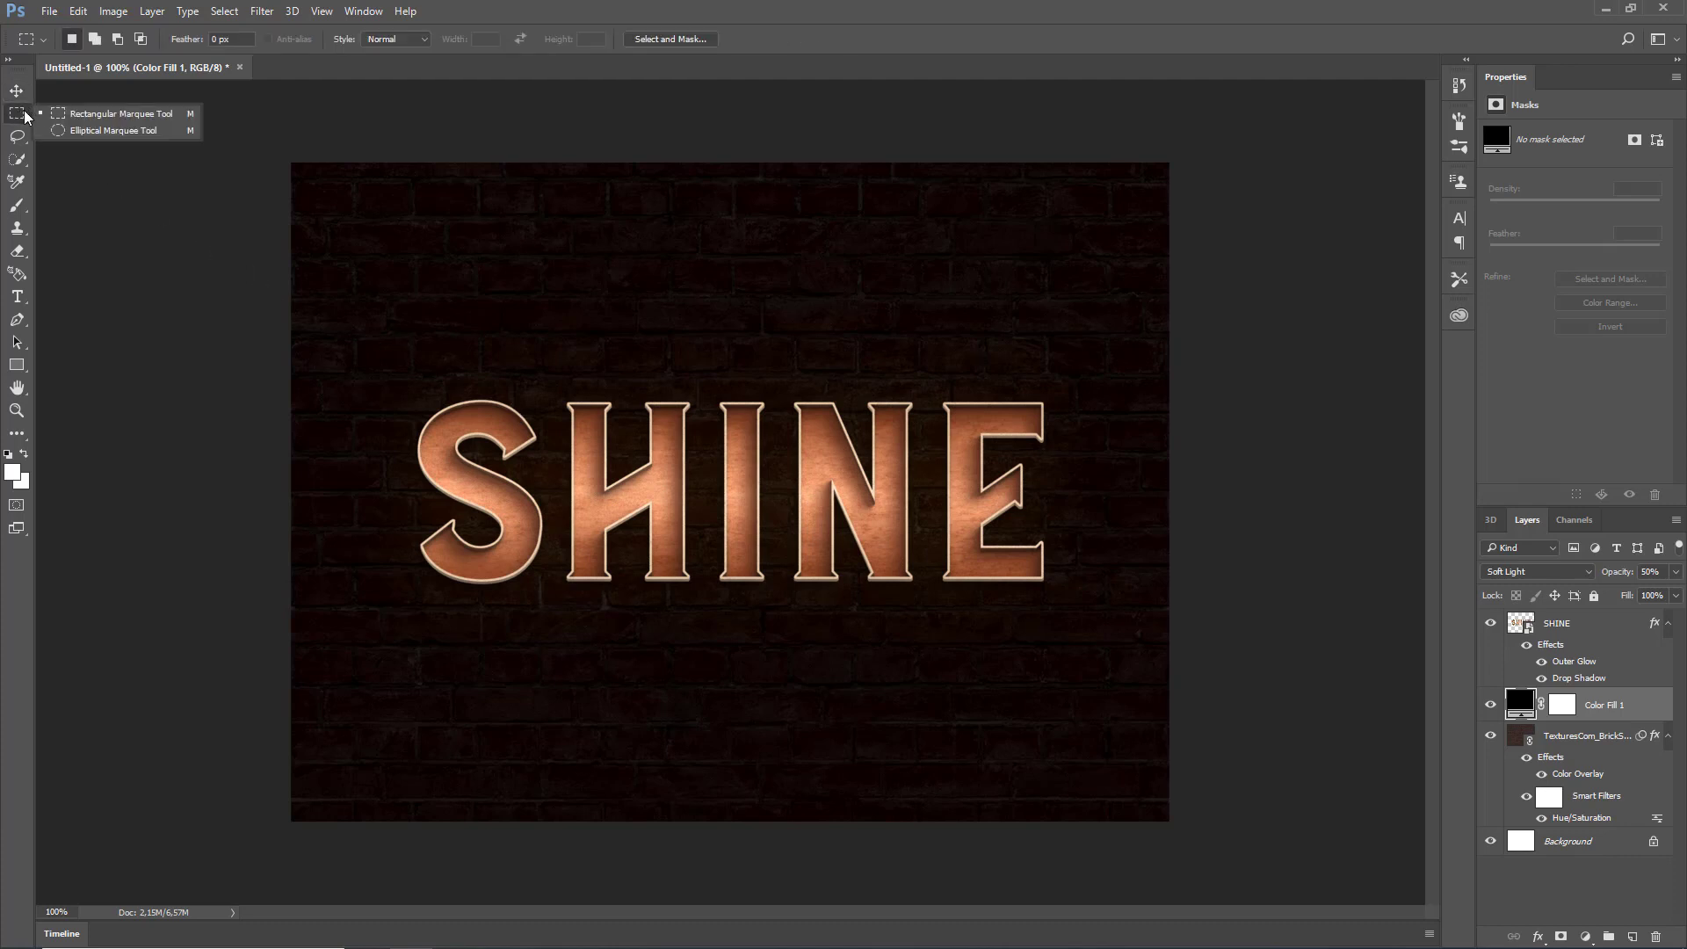
{"action": "left_click", "coordinate": [95, 131]}
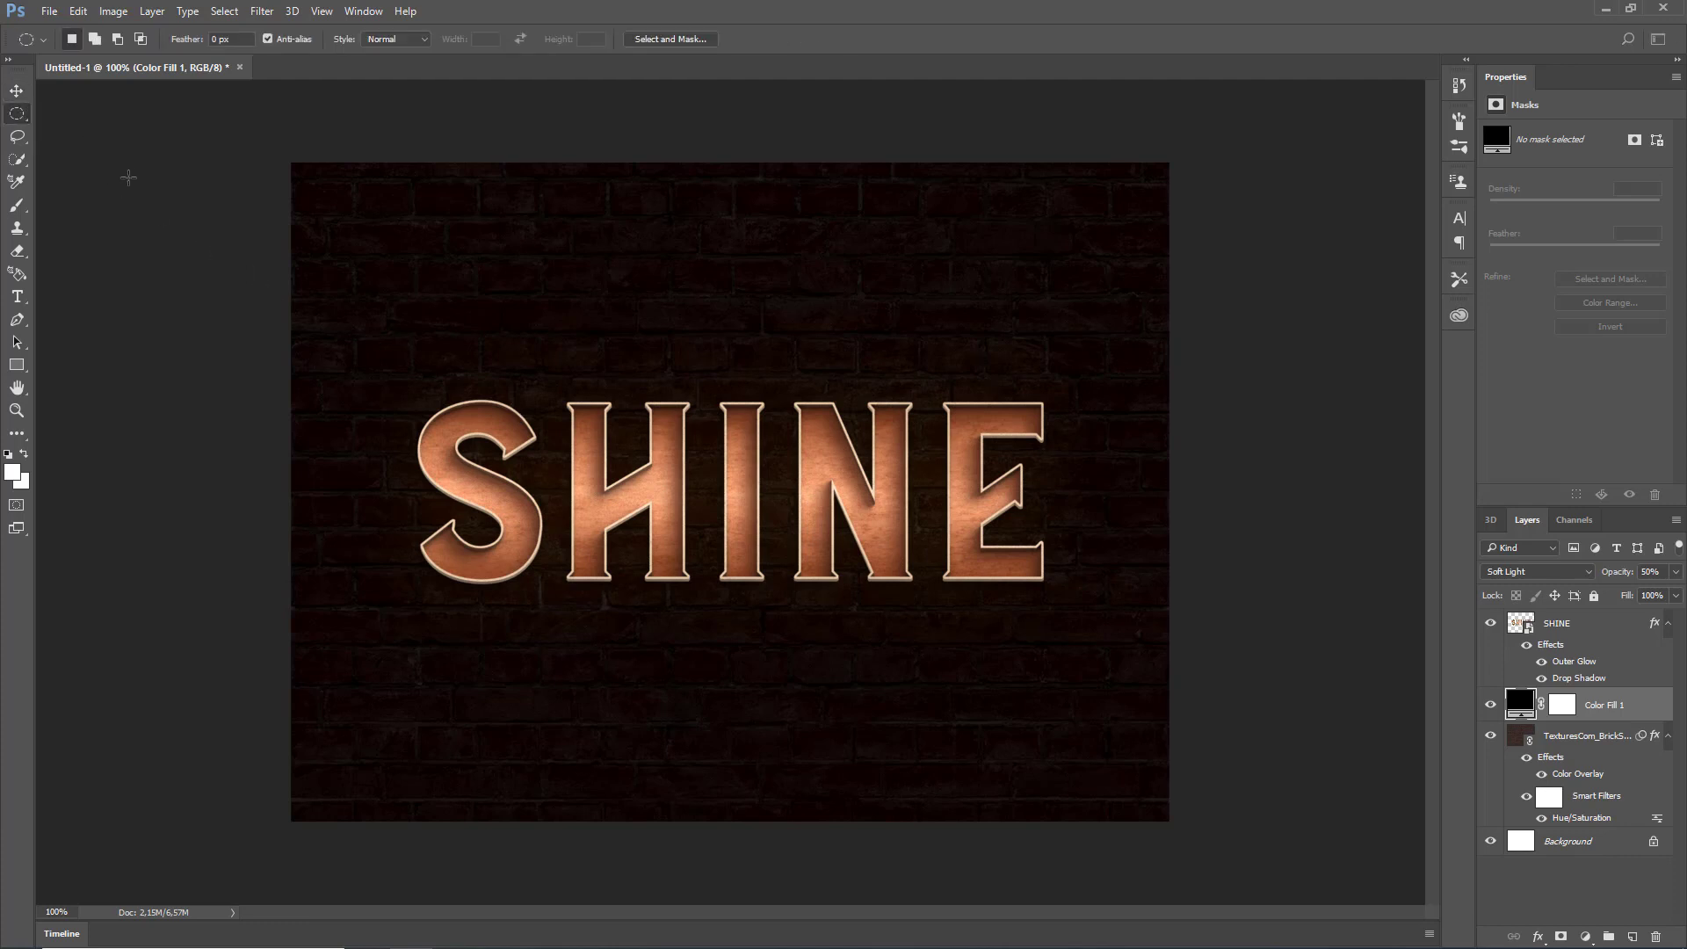
{"action": "left_click_drag", "start_coordinate": [353, 357], "coordinate": [1140, 697]}
- Transform the elliptical selection to span the full canvas width and move it up to centre it around the SHINE text
{"action": "right_click", "coordinate": [927, 631]}
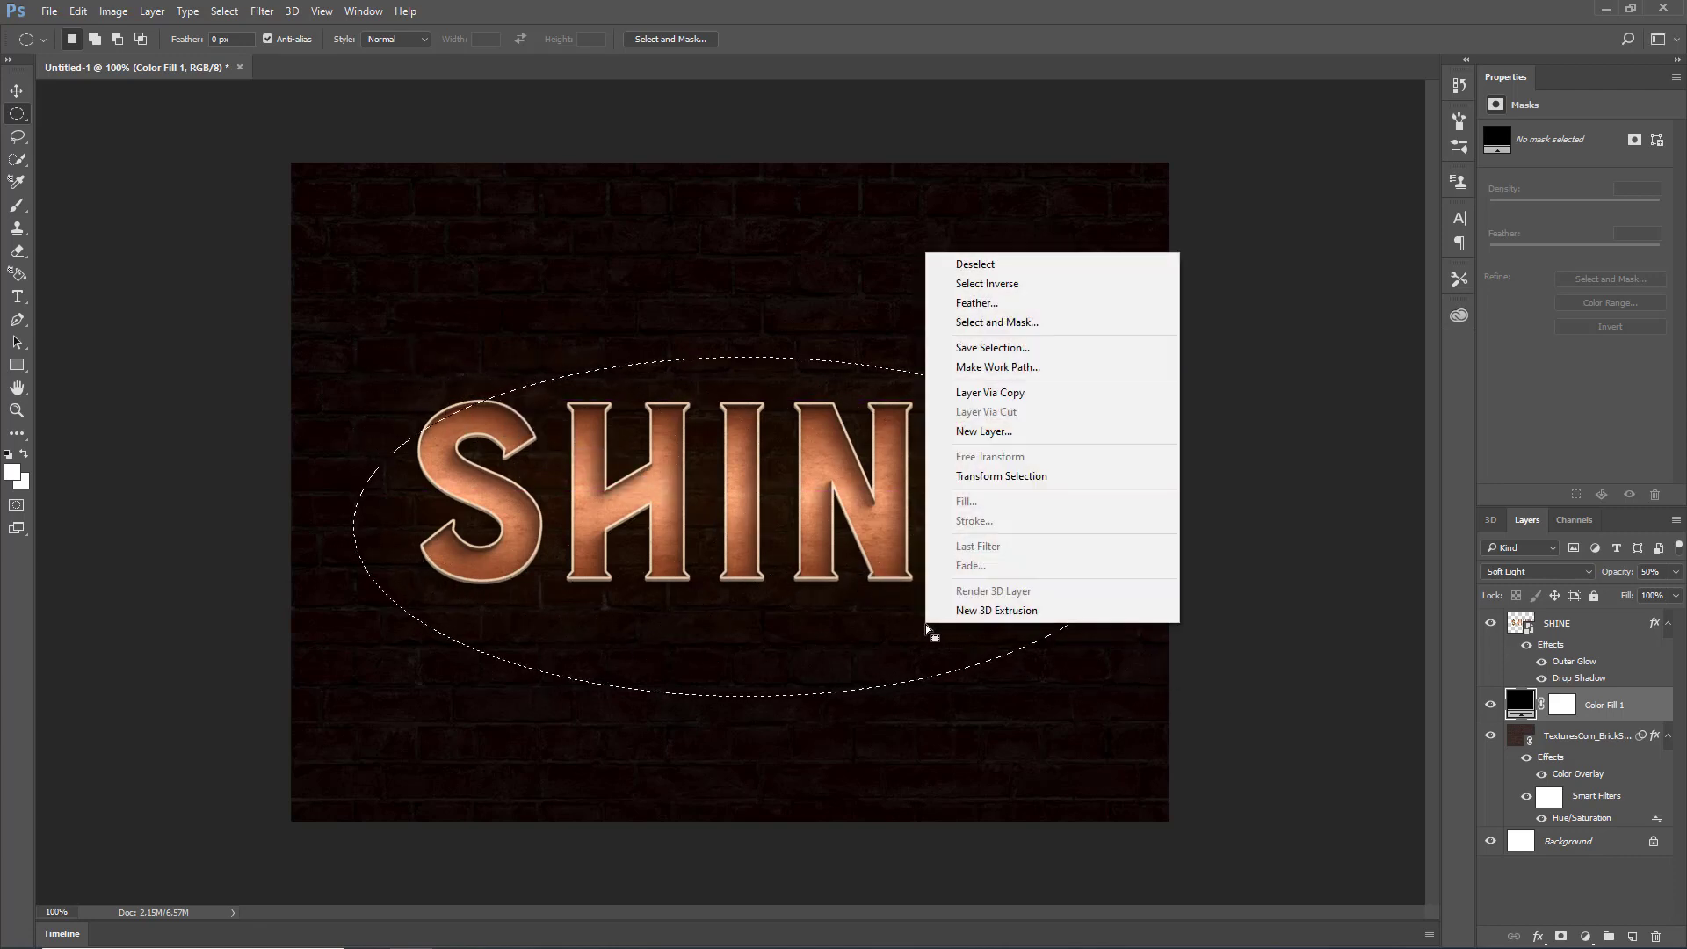
{"action": "left_click", "coordinate": [1019, 485]}
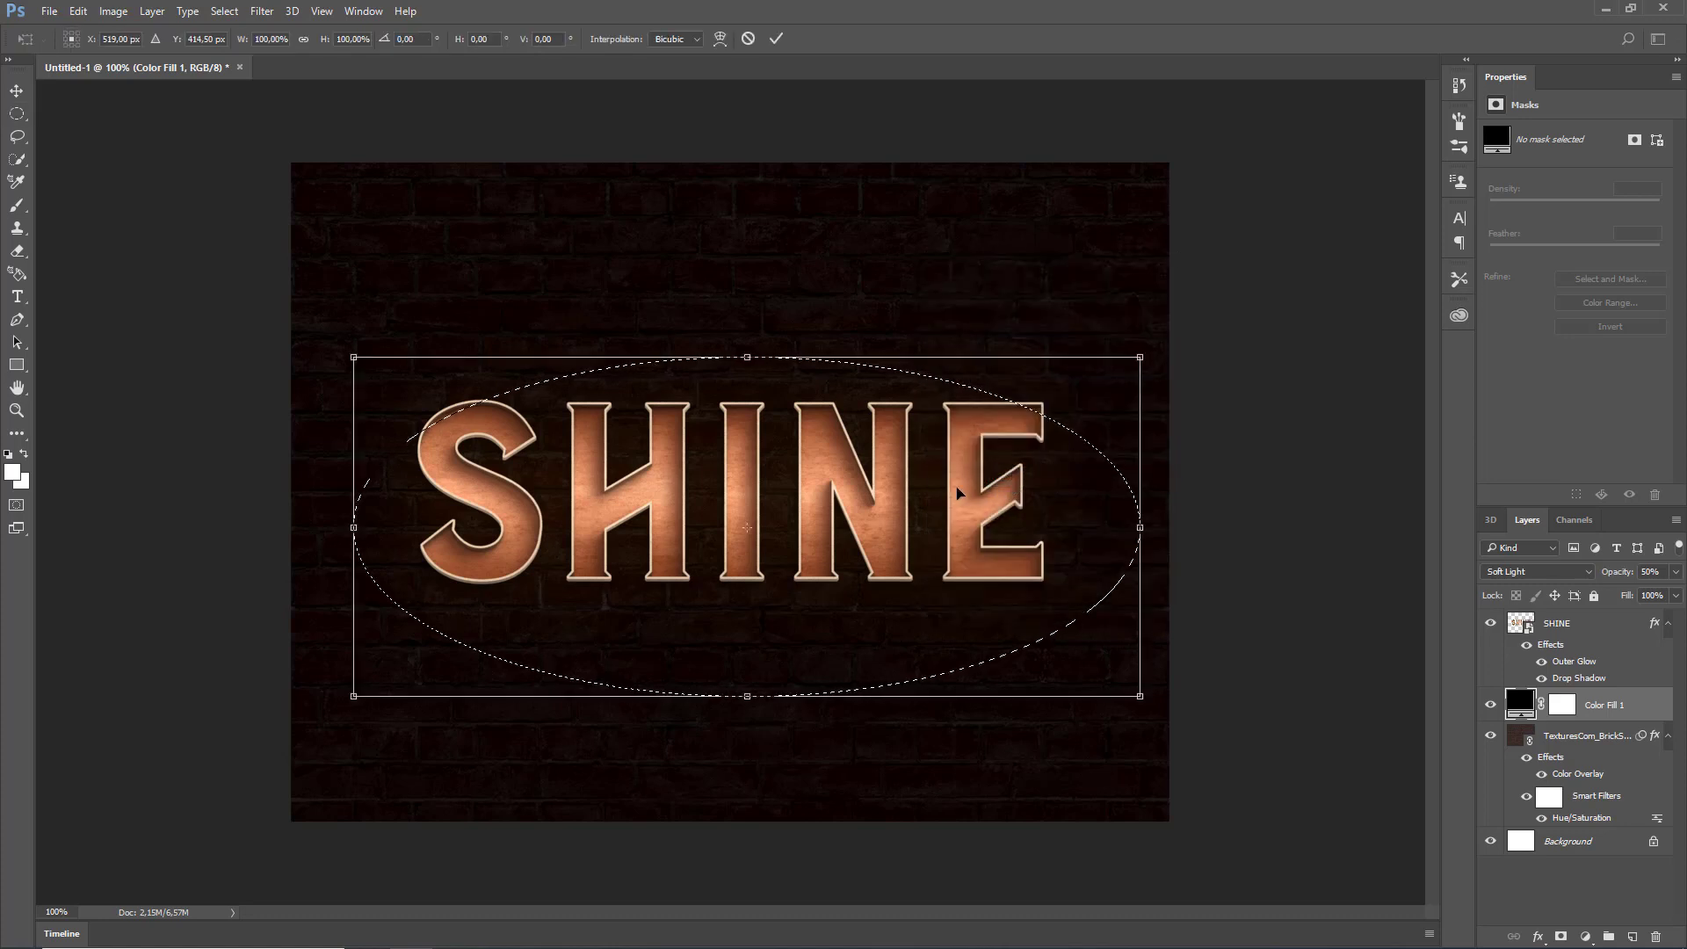
{"action": "left_click_drag", "start_coordinate": [353, 527], "coordinate": [294, 527]}
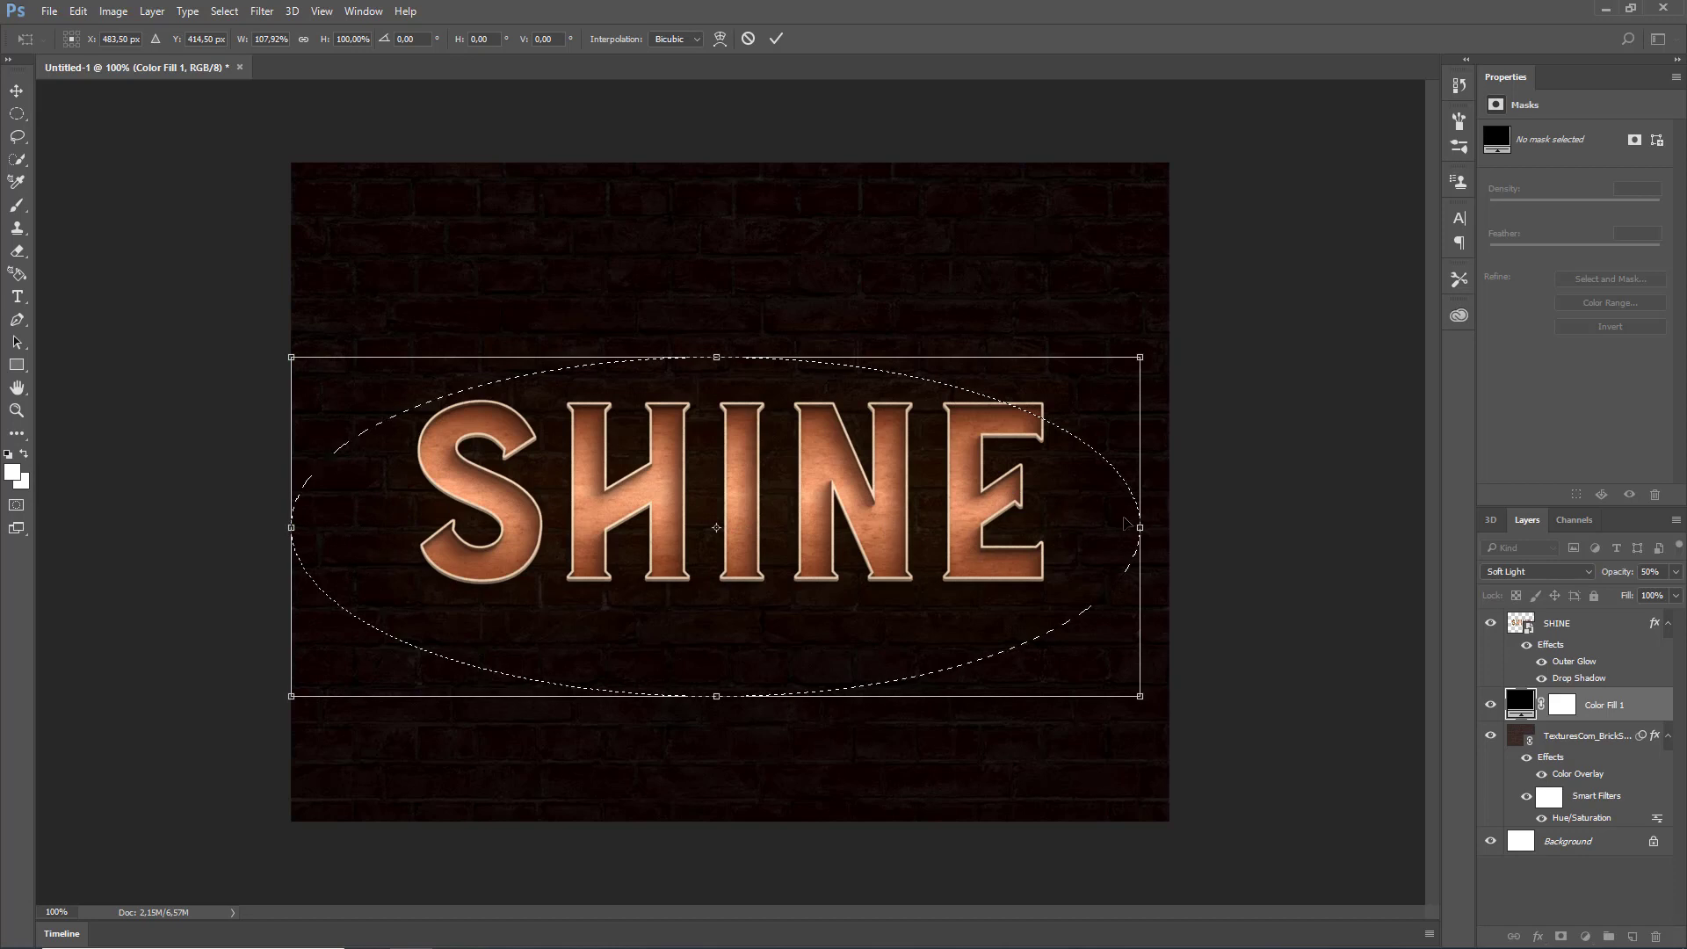
{"action": "left_click_drag", "start_coordinate": [1139, 527], "coordinate": [1169, 526]}
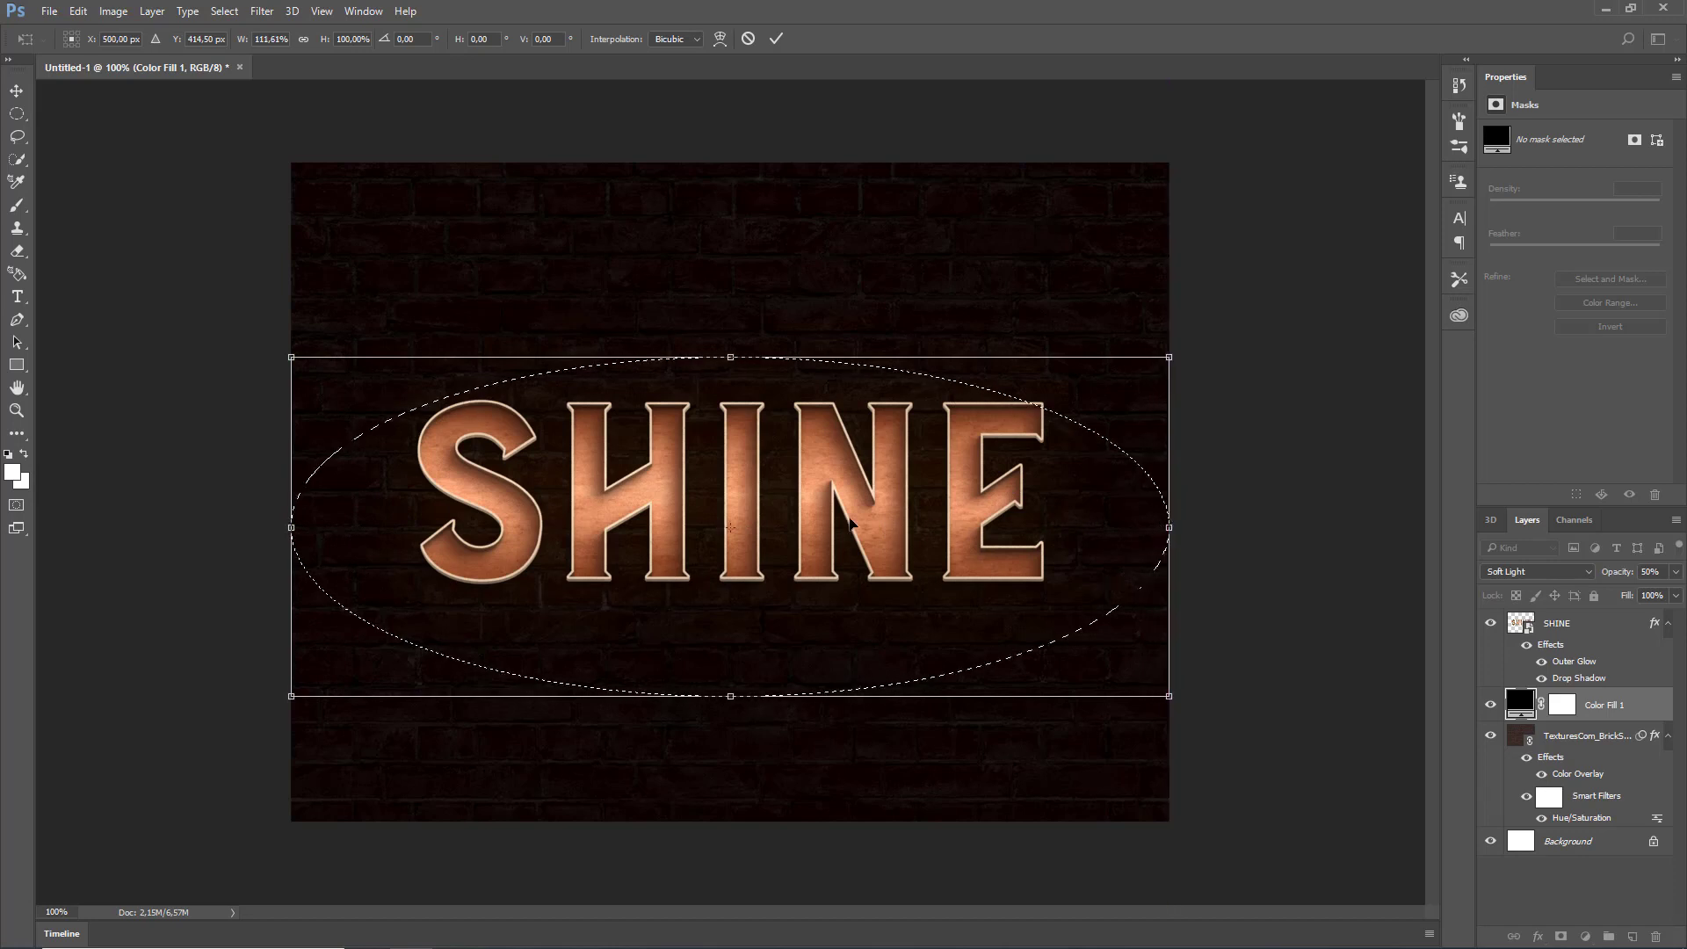
{"action": "left_click_drag", "start_coordinate": [769, 521], "coordinate": [771, 486]}
{"action": "key", "text": "Return"}
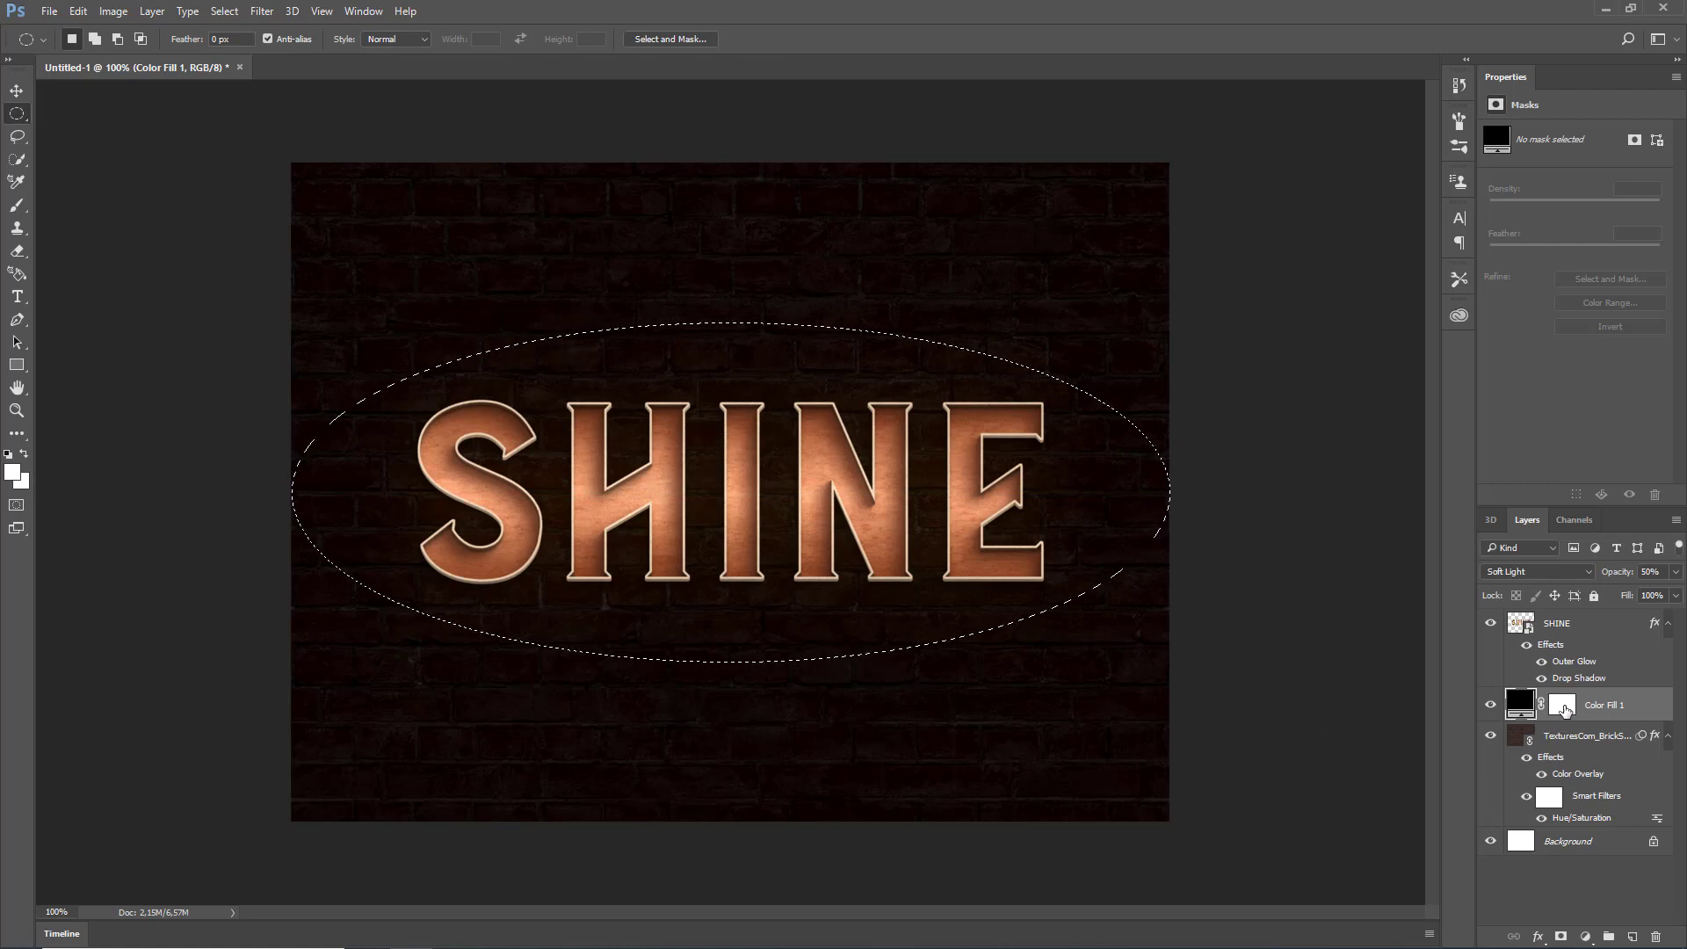
- Fill the ellipse on the Color Fill 1 mask with the black foreground color, then deselect and feather the mask by 90 px
{"action": "left_click", "coordinate": [1561, 704]}
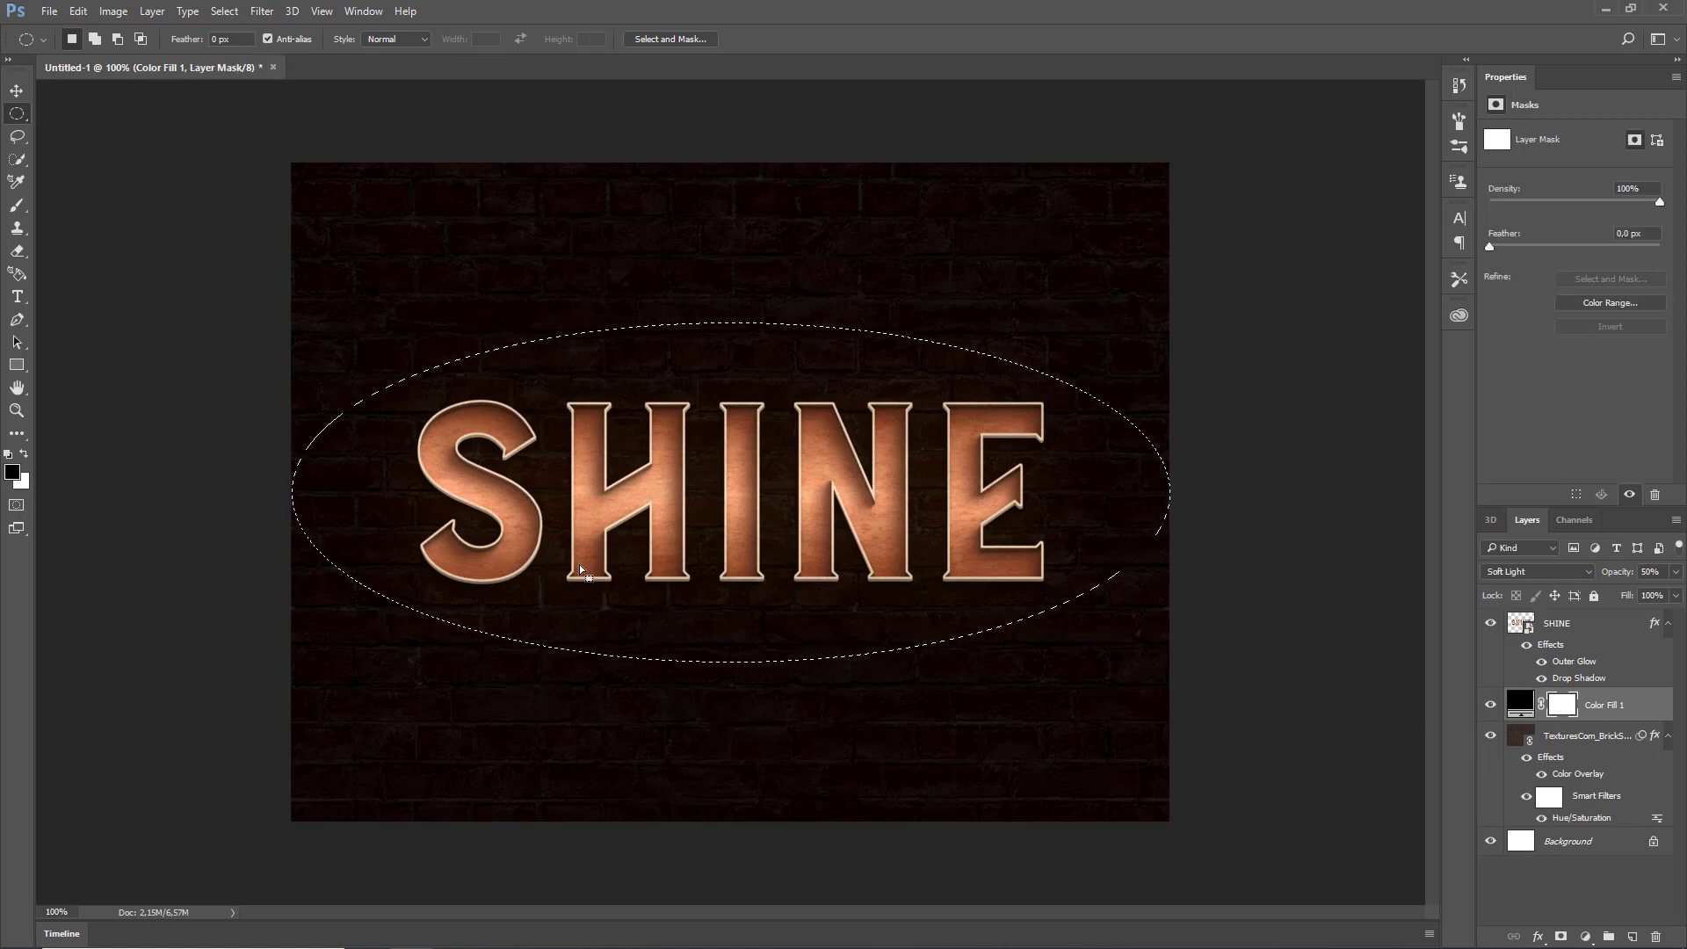
{"action": "left_click", "coordinate": [75, 14]}
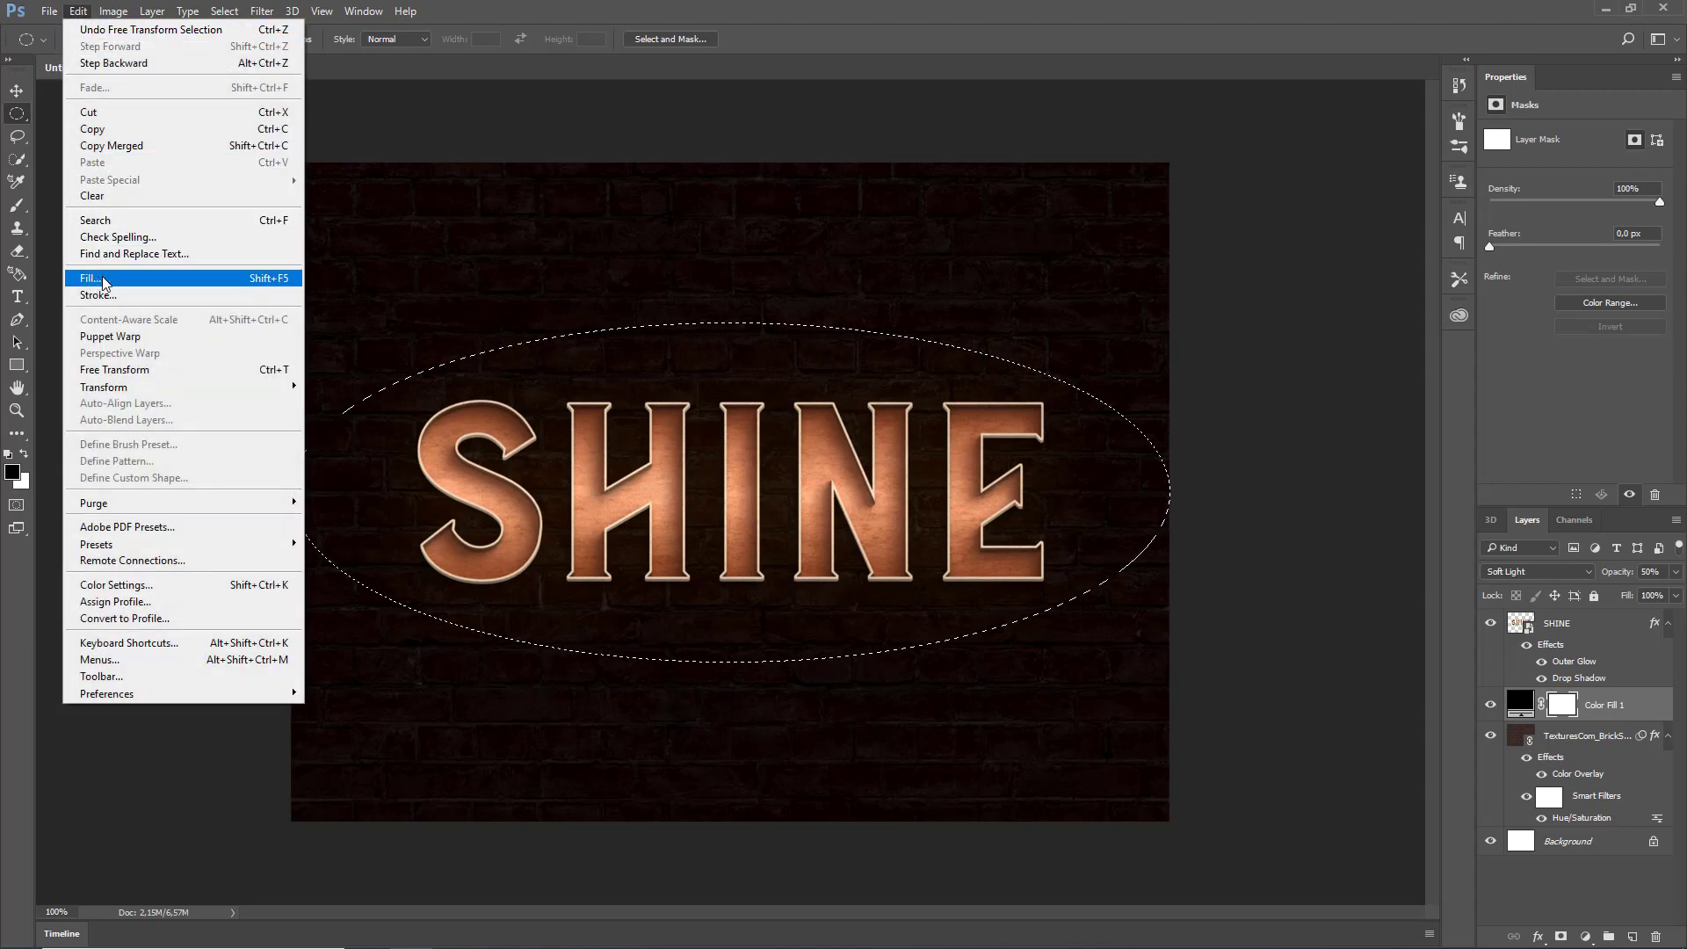
{"action": "left_click", "coordinate": [135, 280]}
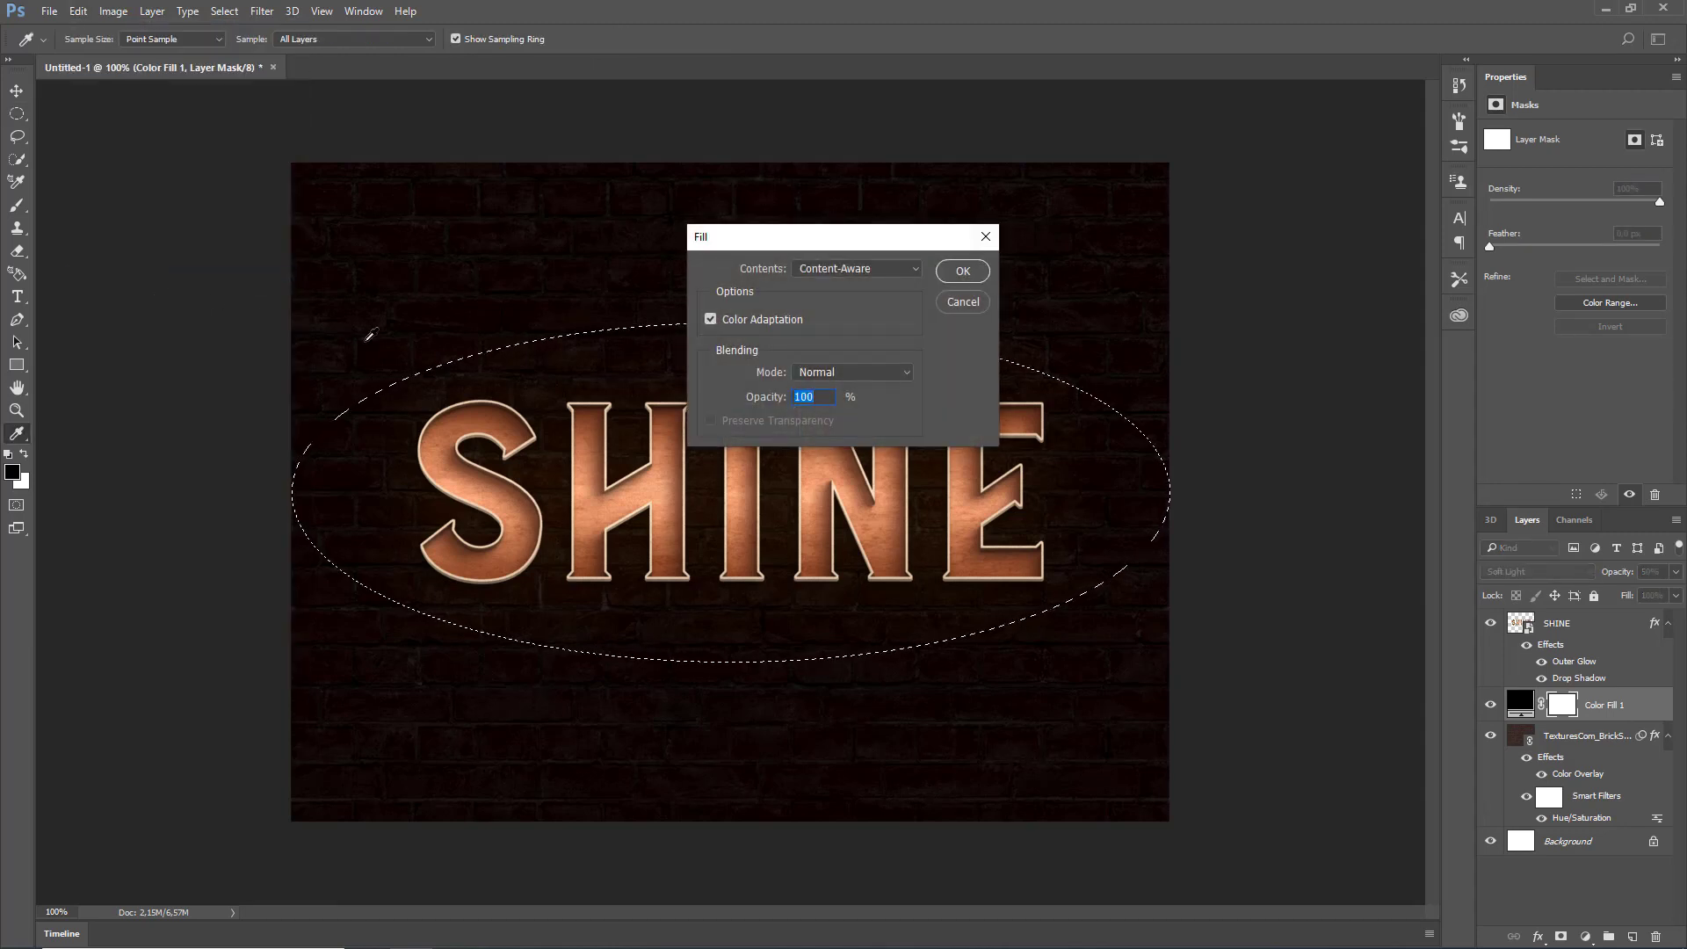
{"action": "left_click", "coordinate": [914, 268]}
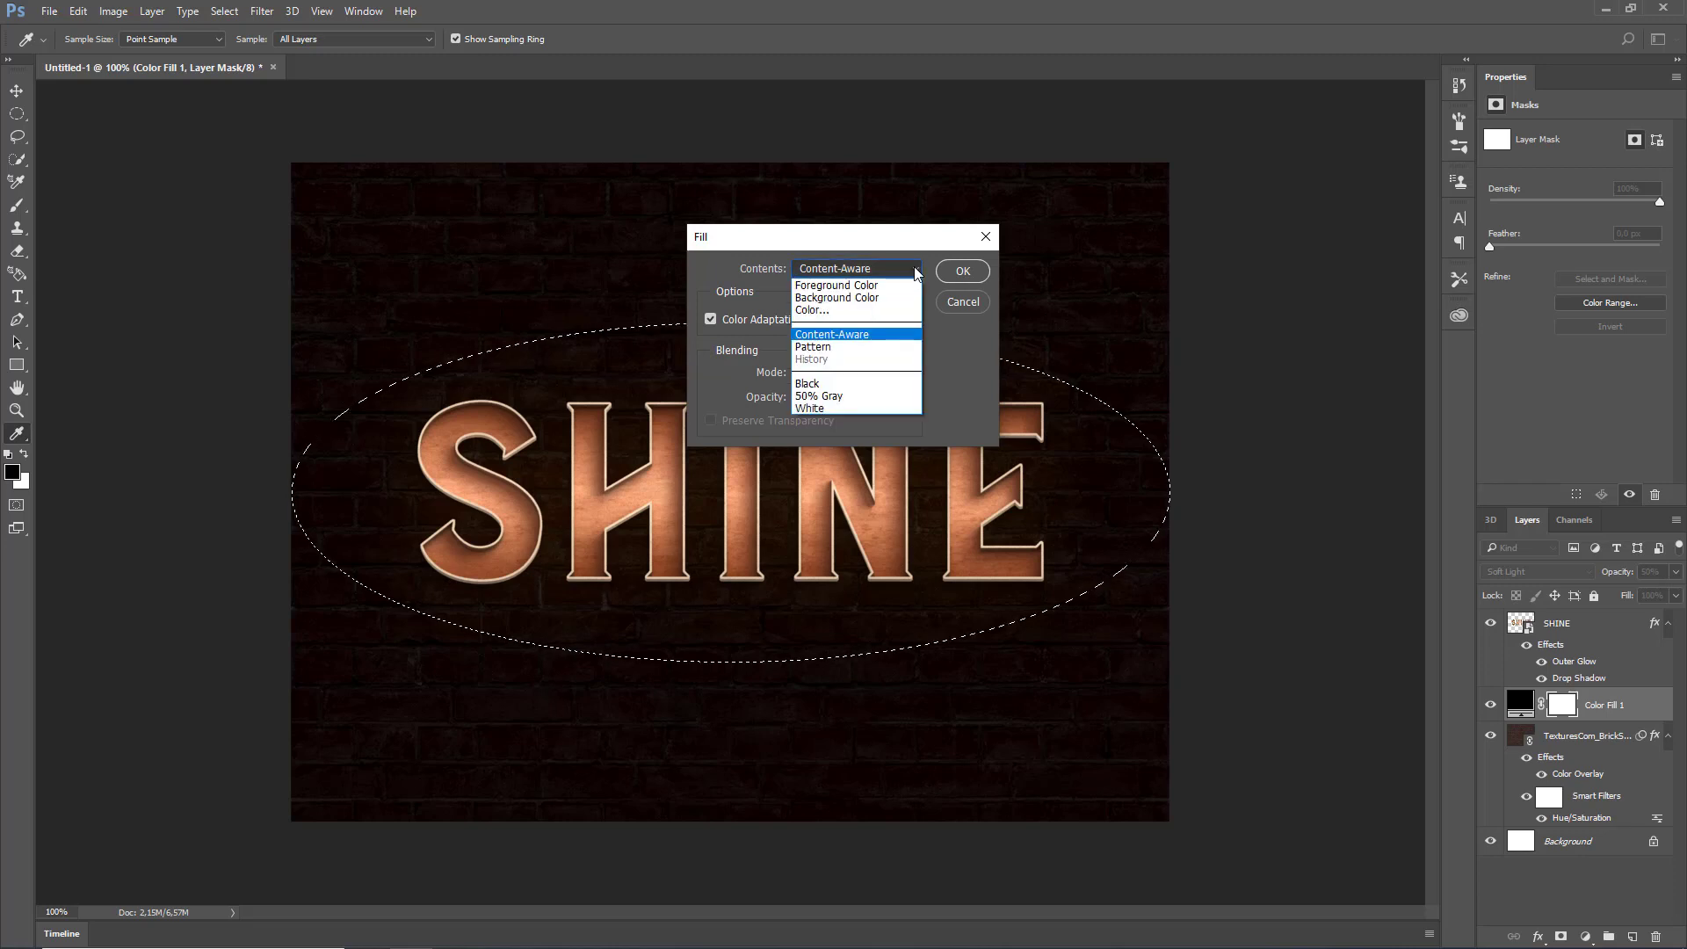
{"action": "left_click", "coordinate": [874, 285]}
{"action": "left_click", "coordinate": [961, 277]}
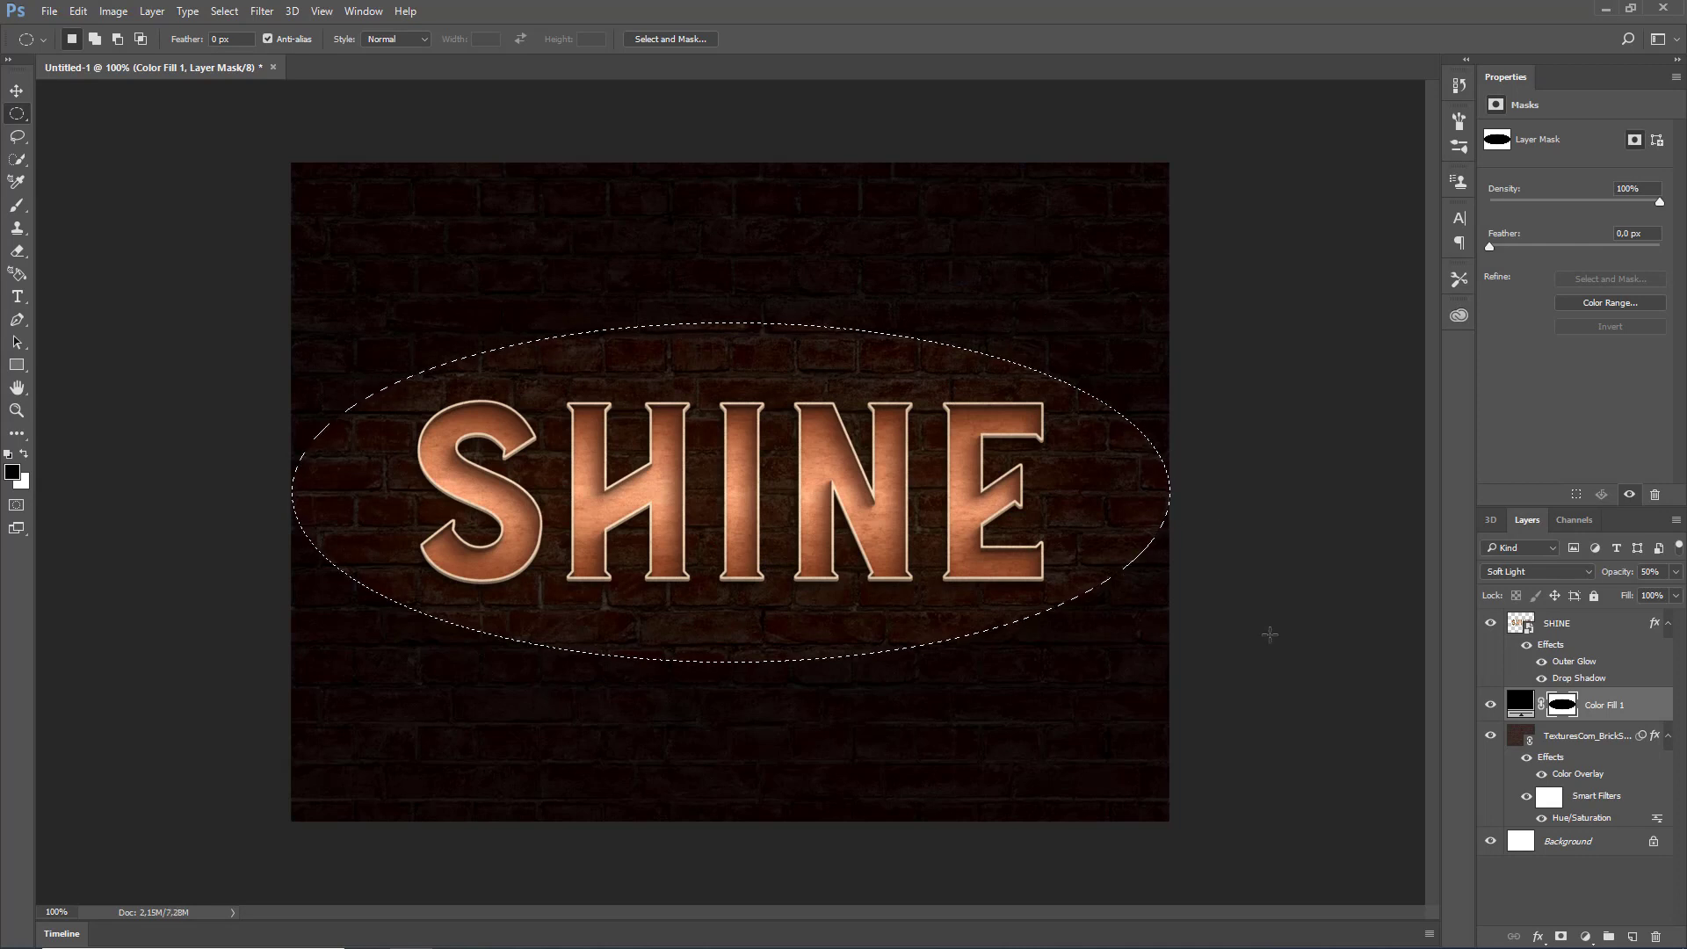
{"action": "key", "text": "ctrl+d"}
{"action": "type", "text": "90"}
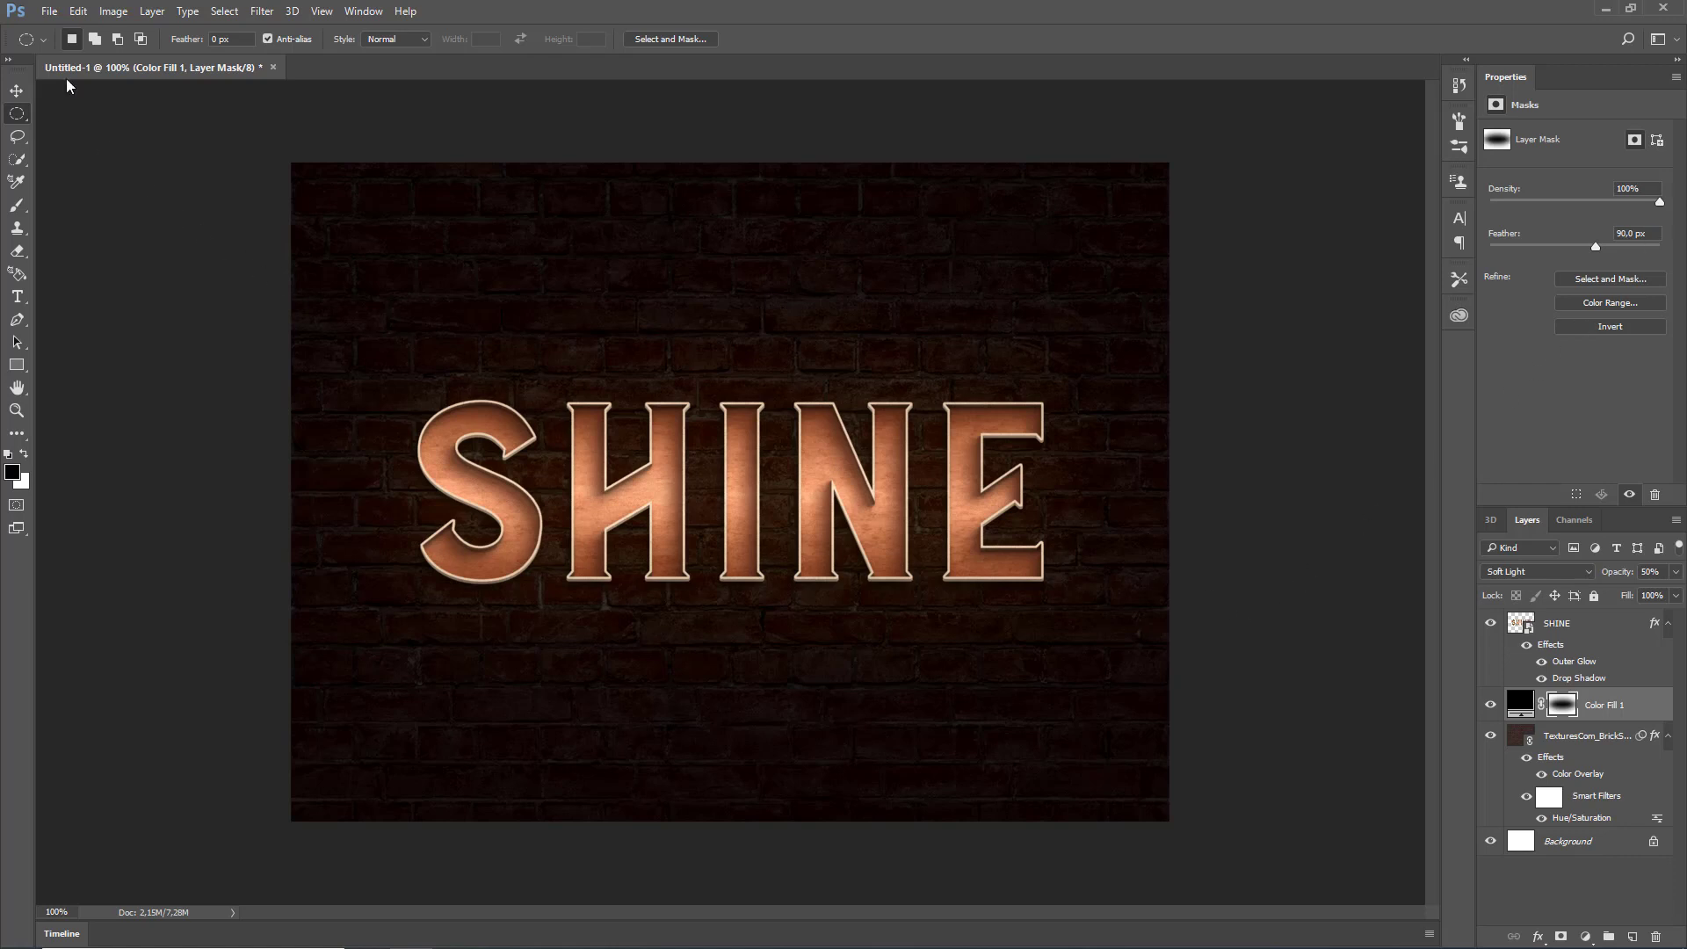
- Open the lyrics-2143188 image from the Tutorial folder
{"action": "left_click", "coordinate": [49, 12]}
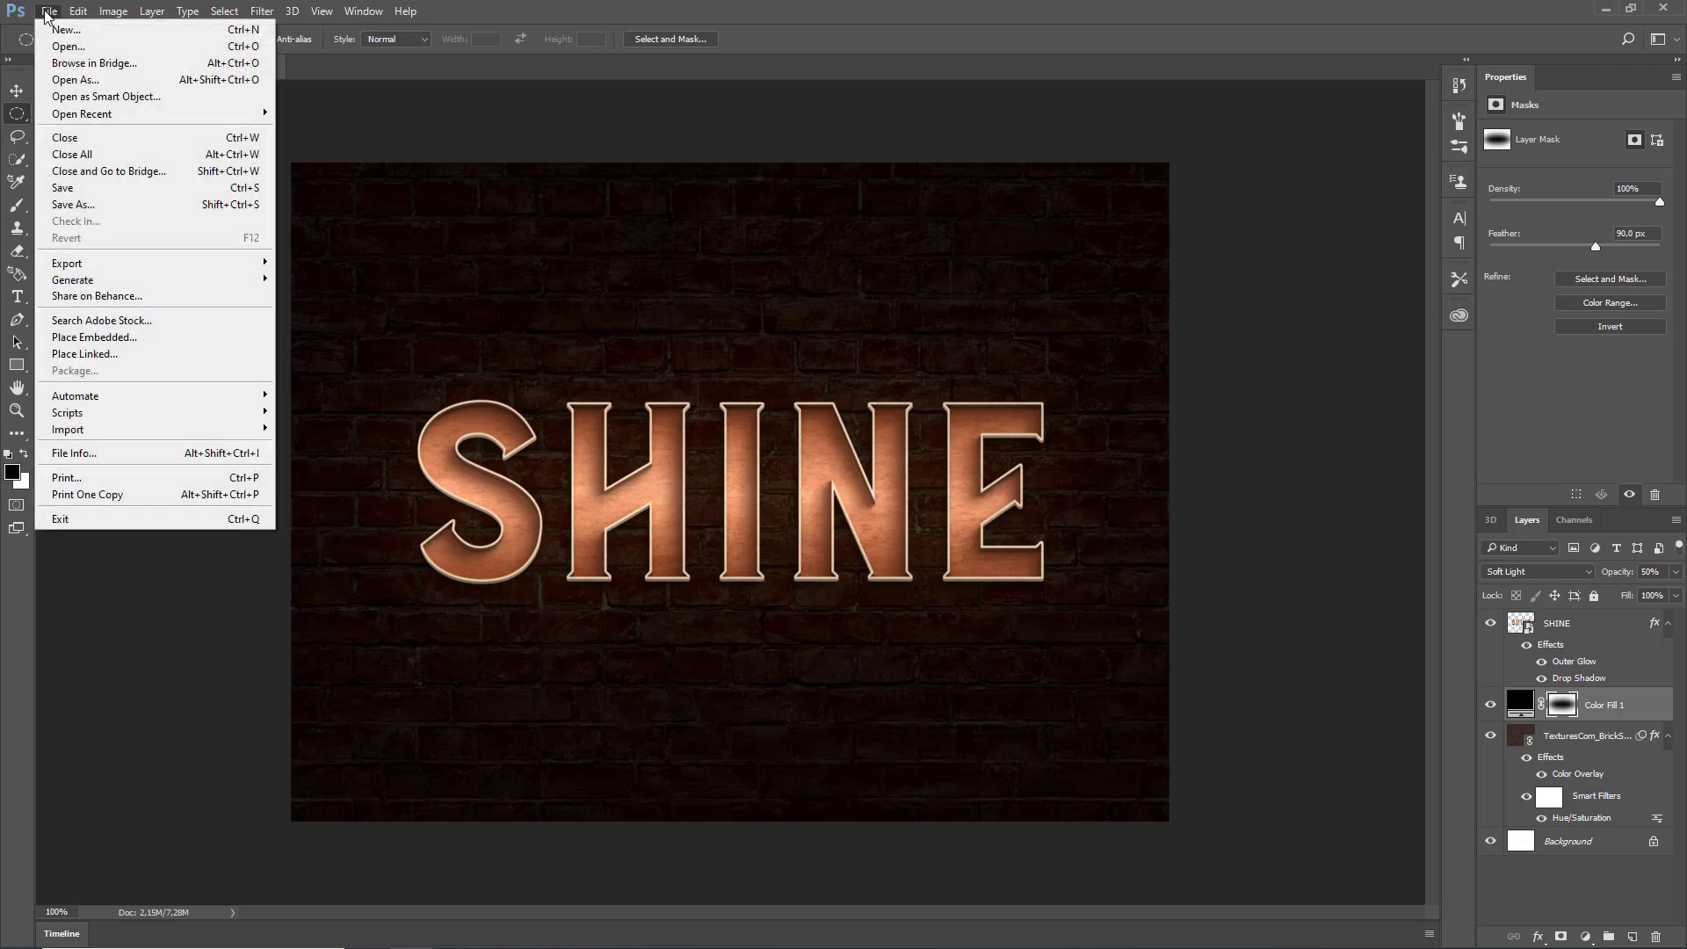
{"action": "left_click", "coordinate": [94, 46]}
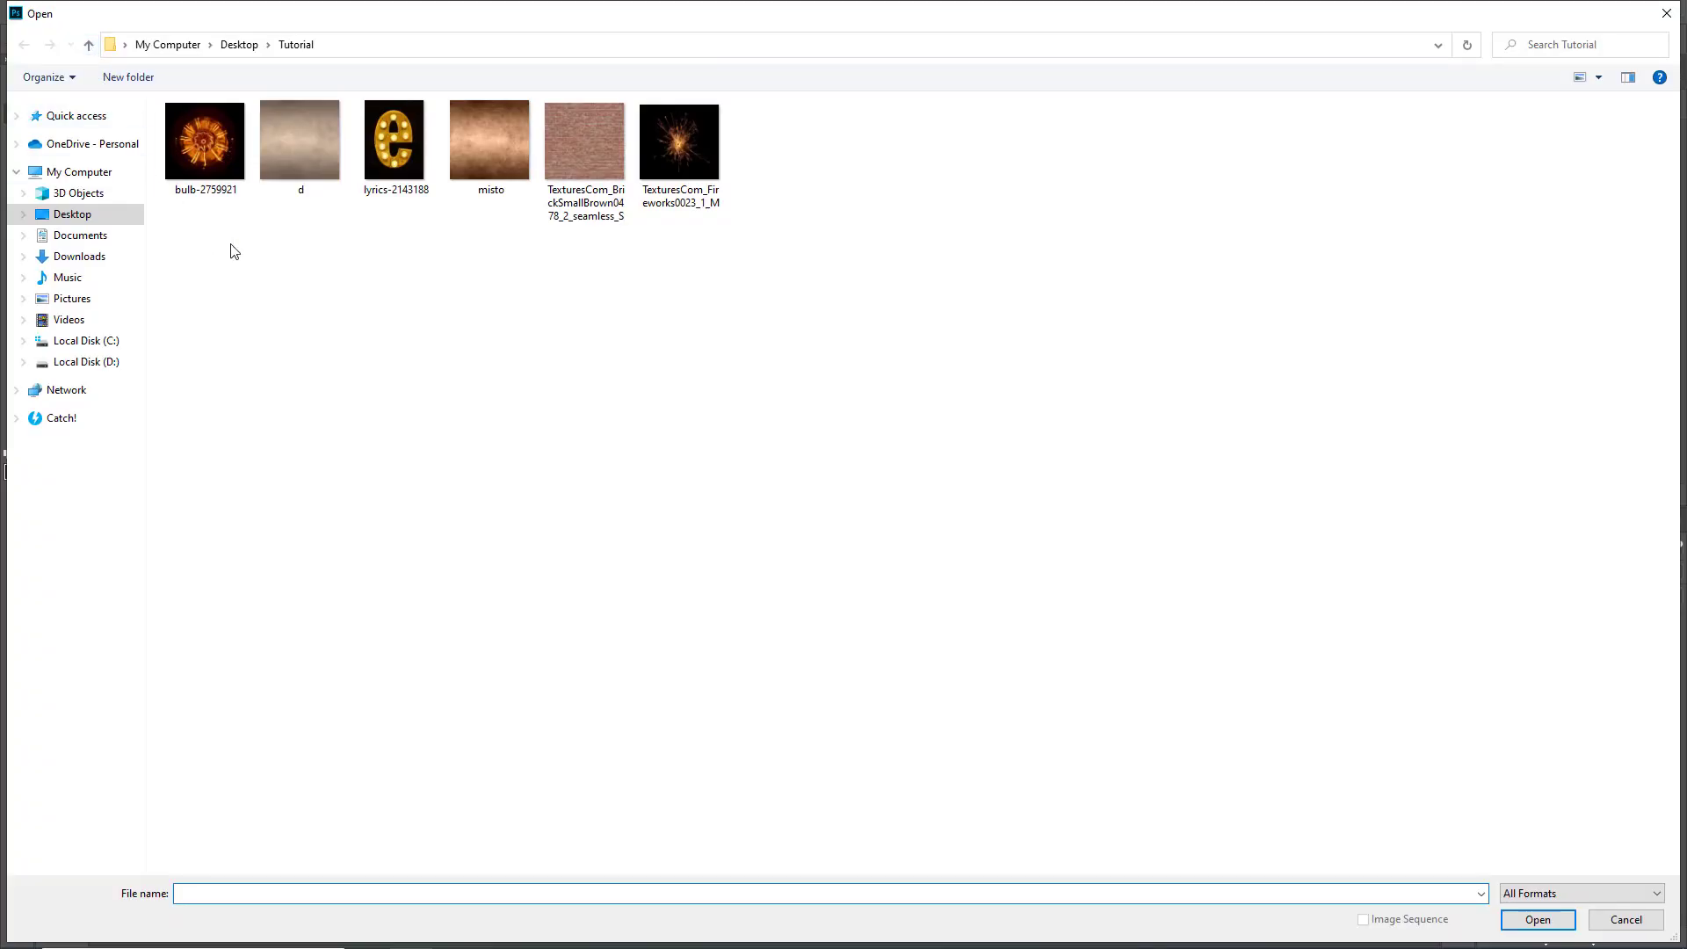
{"action": "left_click", "coordinate": [387, 175]}
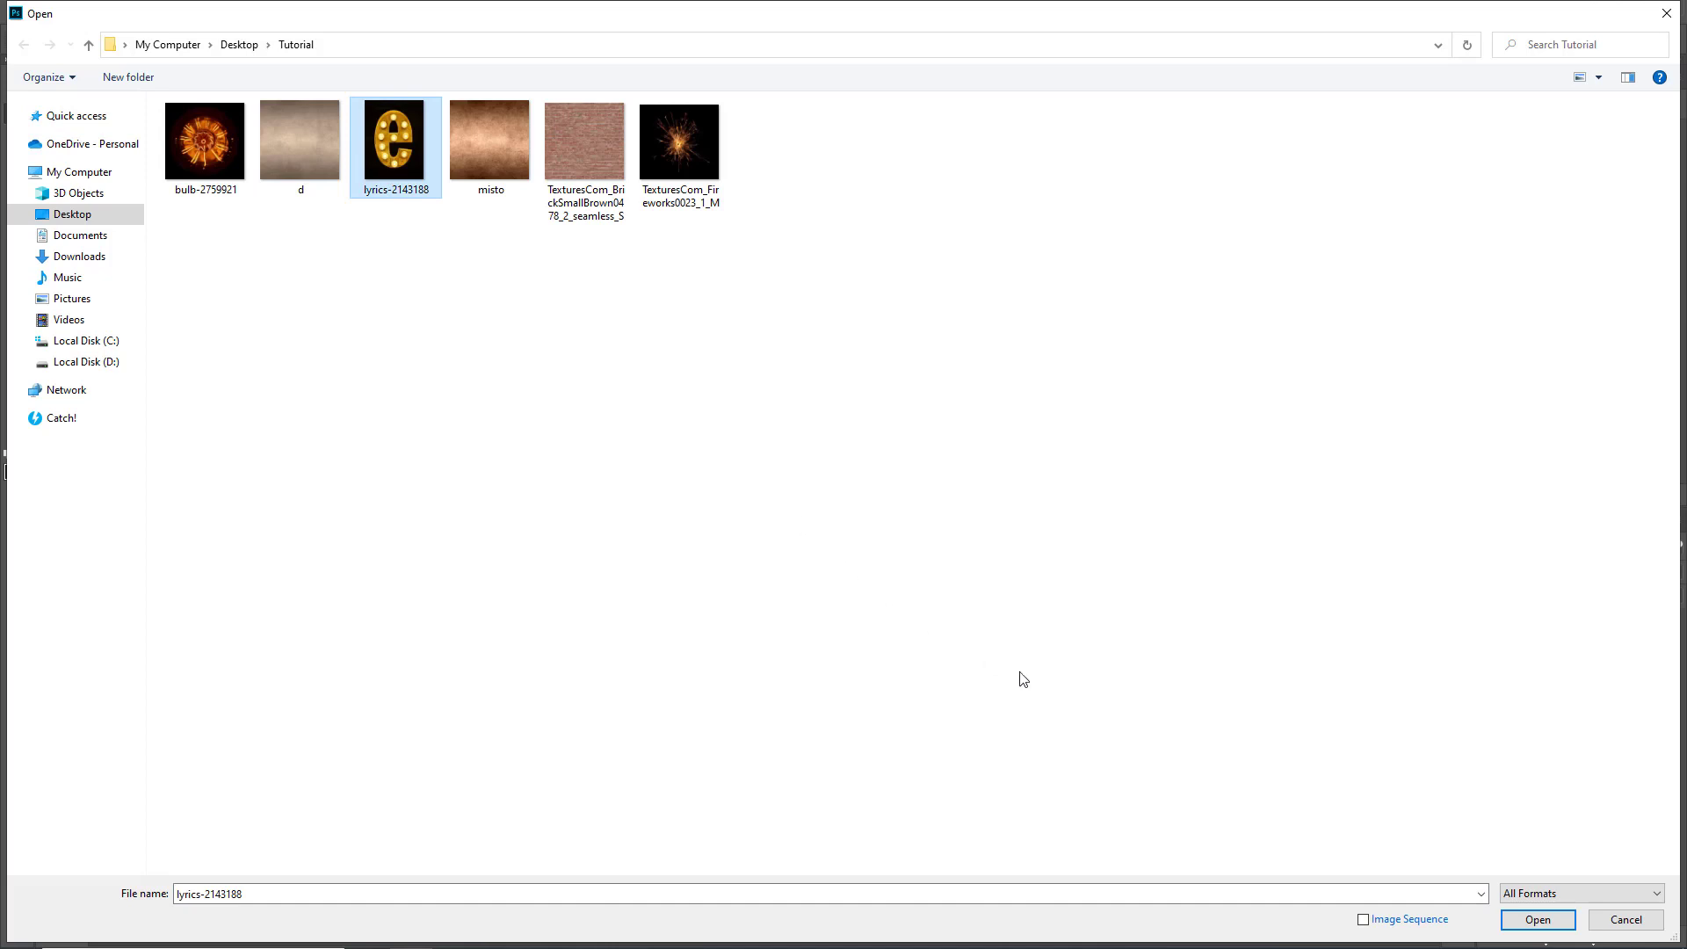
{"action": "left_click", "coordinate": [1558, 926]}
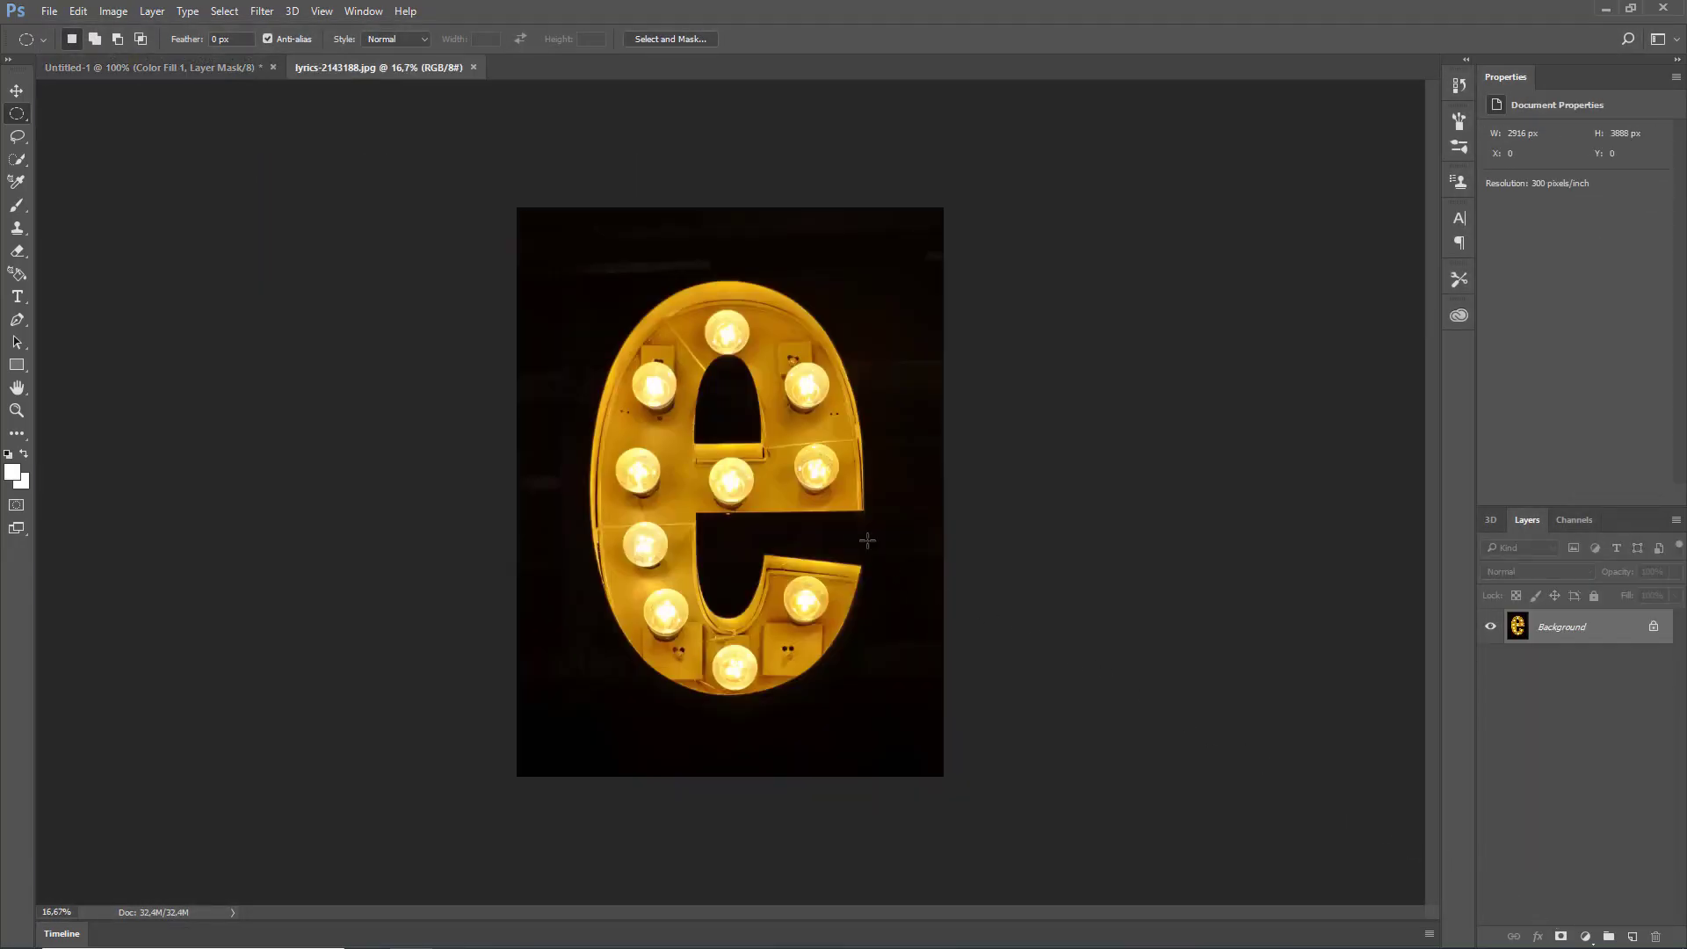
- Select the topmost bulb of the letter e with an elliptical marquee and transform the selection to fit the bulb's outline
{"action": "key", "text": "ctrl+plus"}
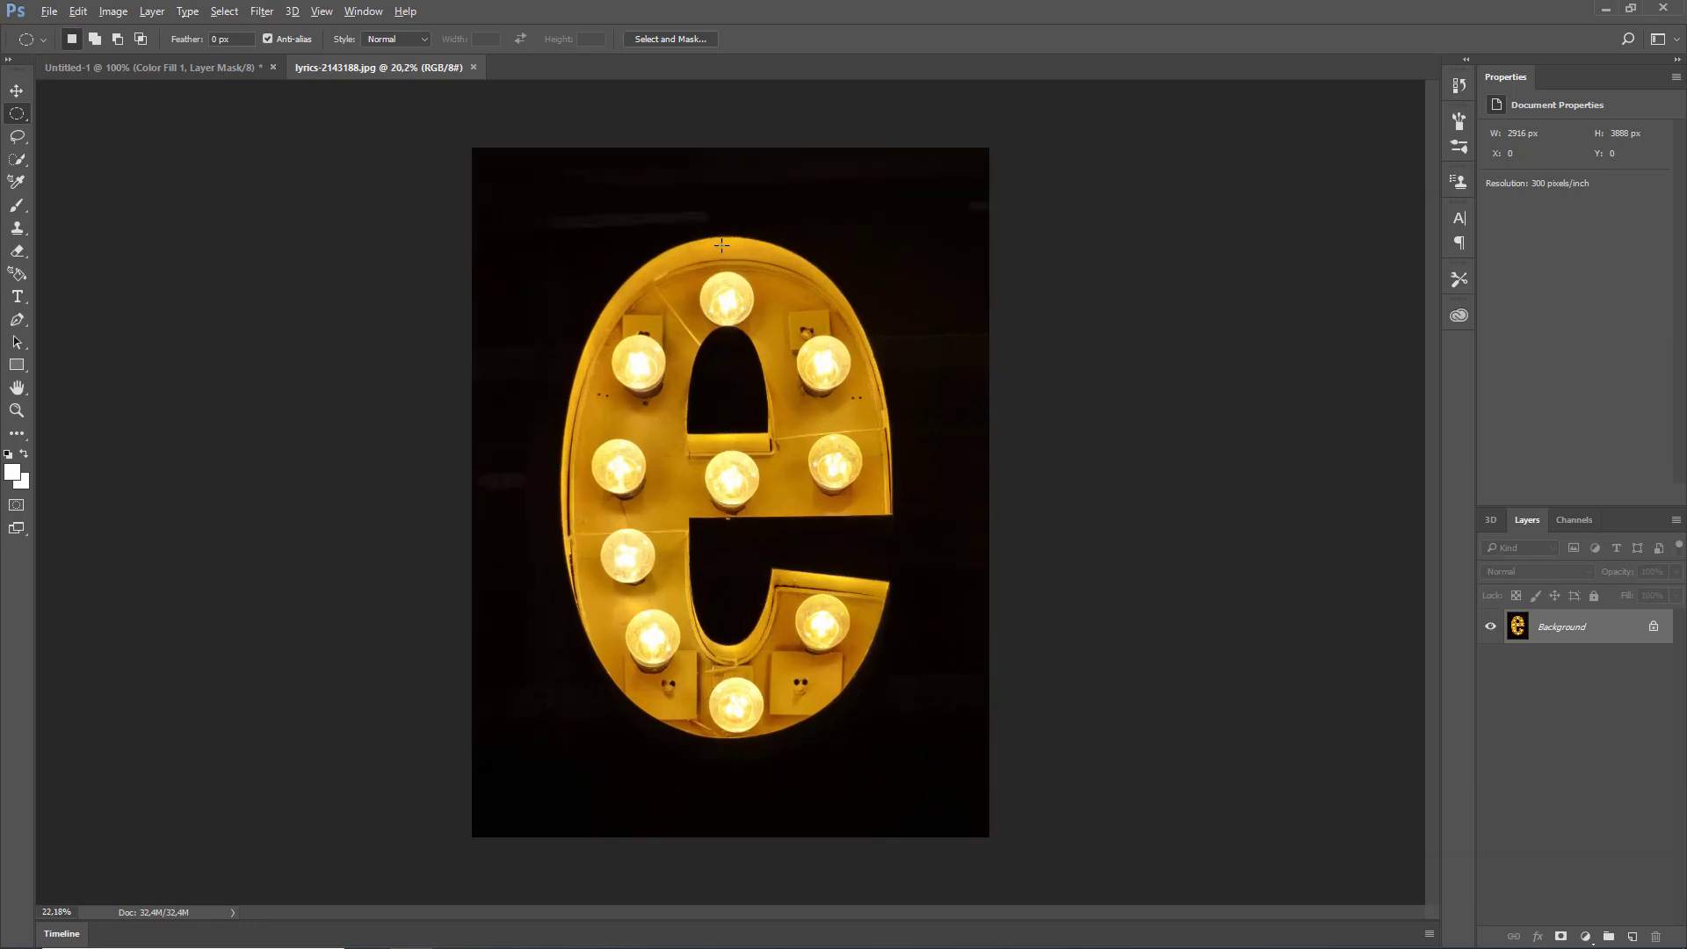
{"action": "scroll", "coordinate": [721, 244], "scroll_direction": "up", "scroll_amount": 10}
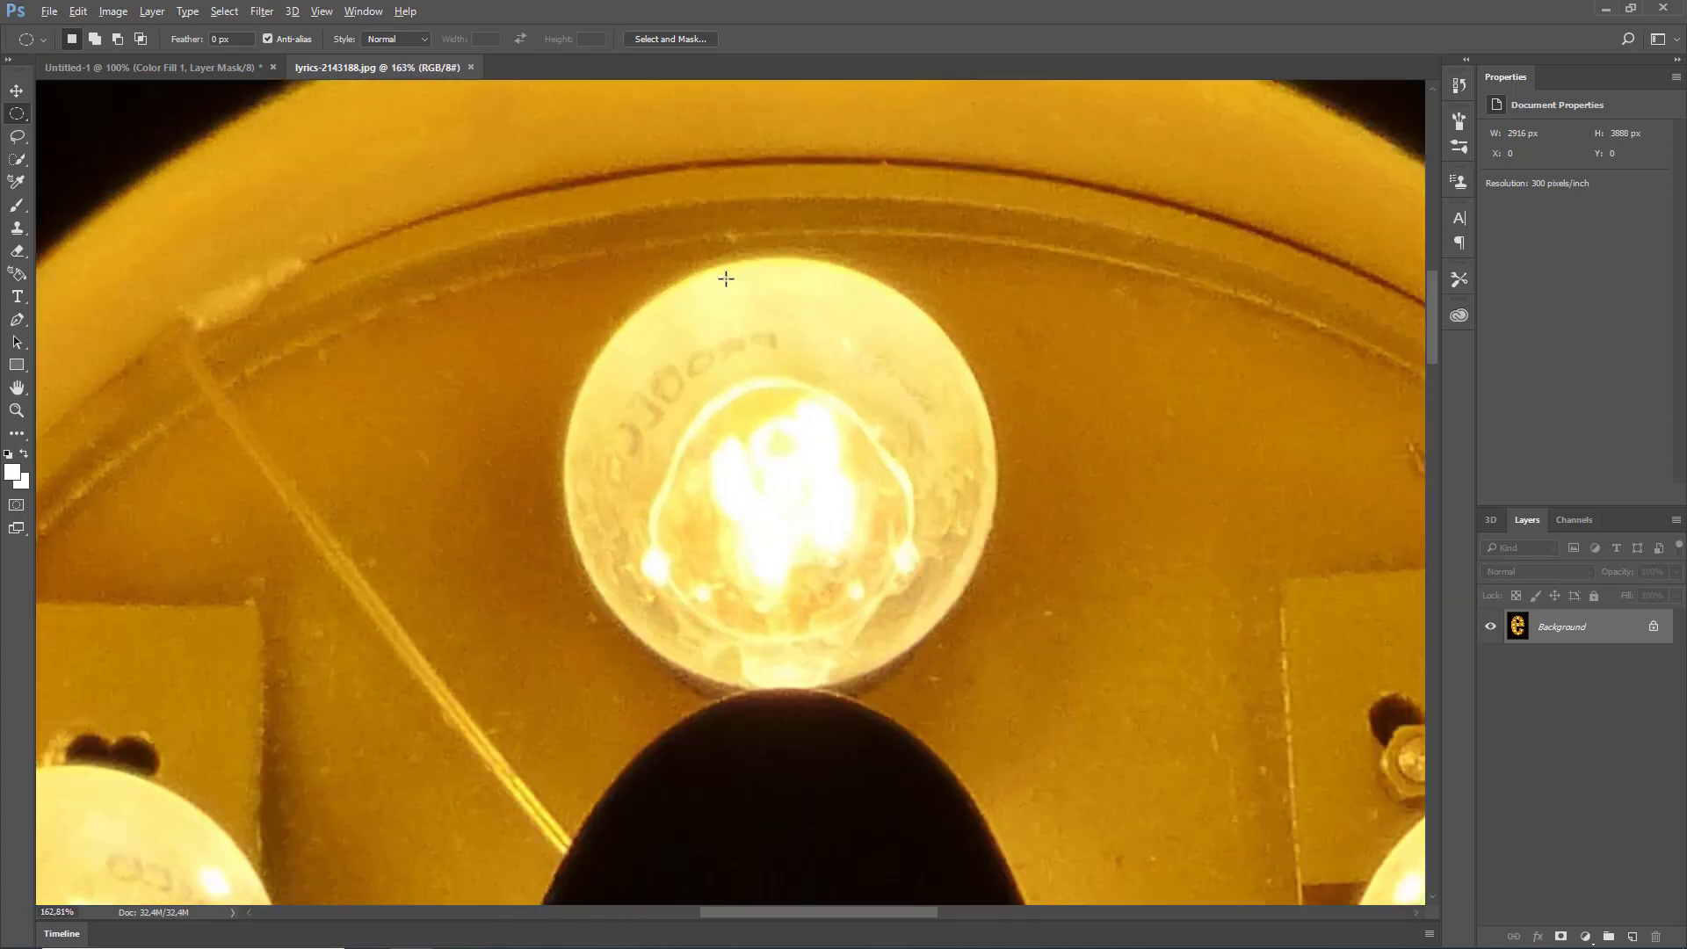
{"action": "left_click_drag", "start_coordinate": [676, 347], "coordinate": [1028, 699]}
{"action": "right_click", "coordinate": [857, 503]}
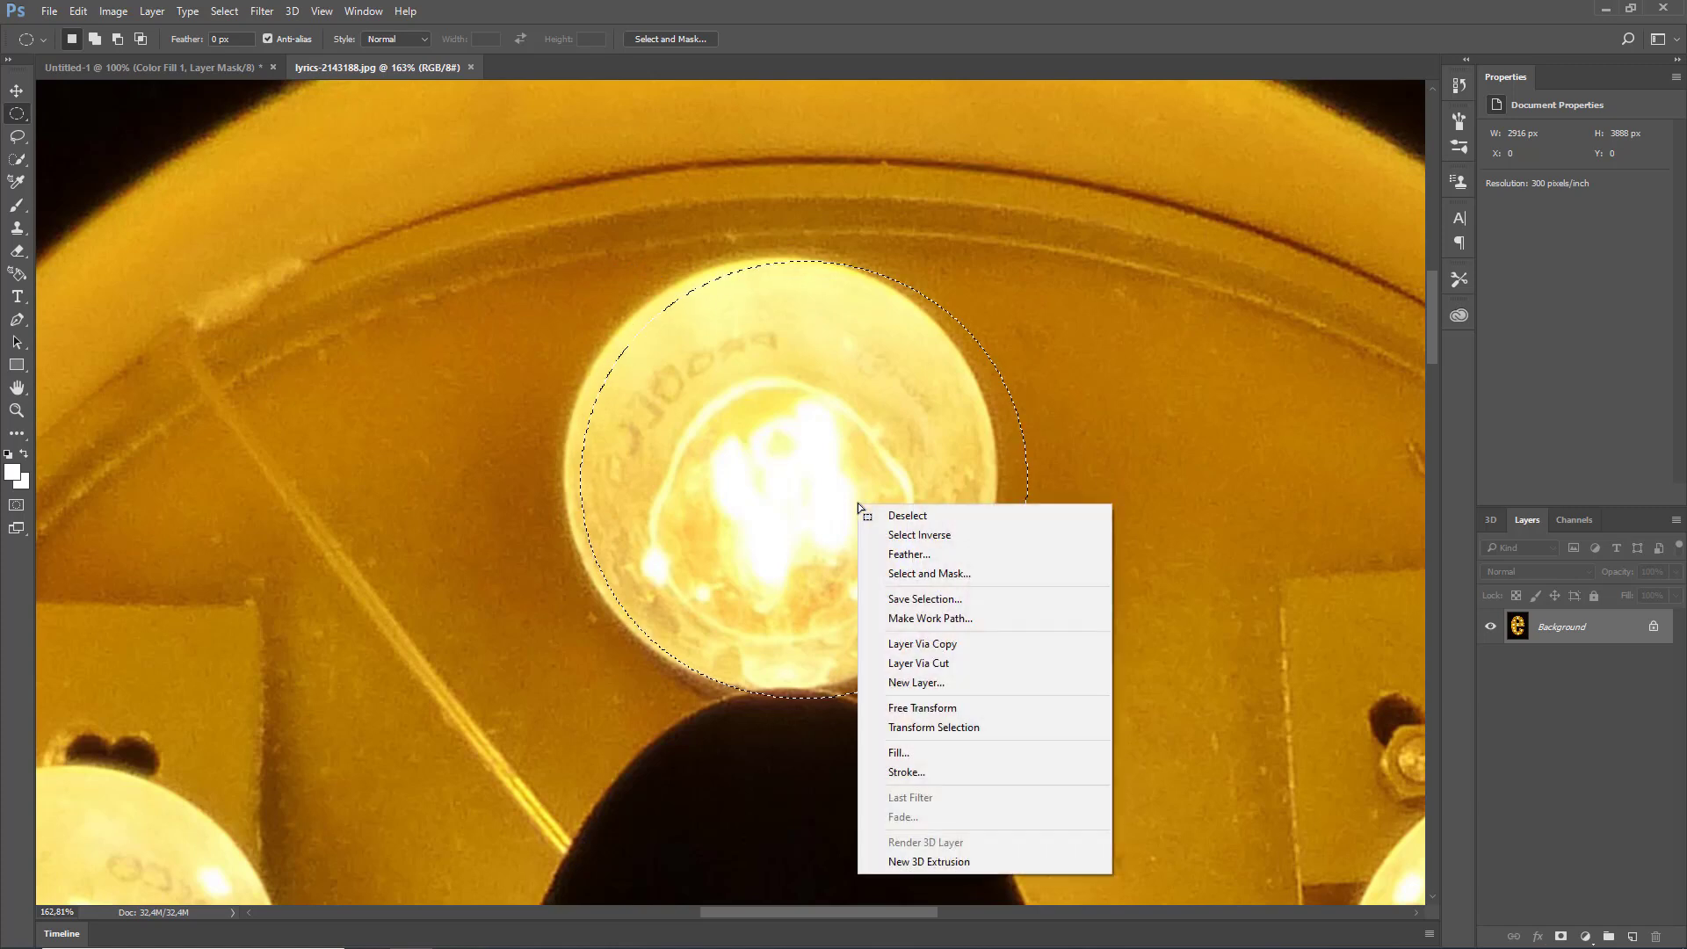
{"action": "left_click", "coordinate": [963, 727]}
{"action": "left_click_drag", "start_coordinate": [577, 481], "coordinate": [561, 482]}
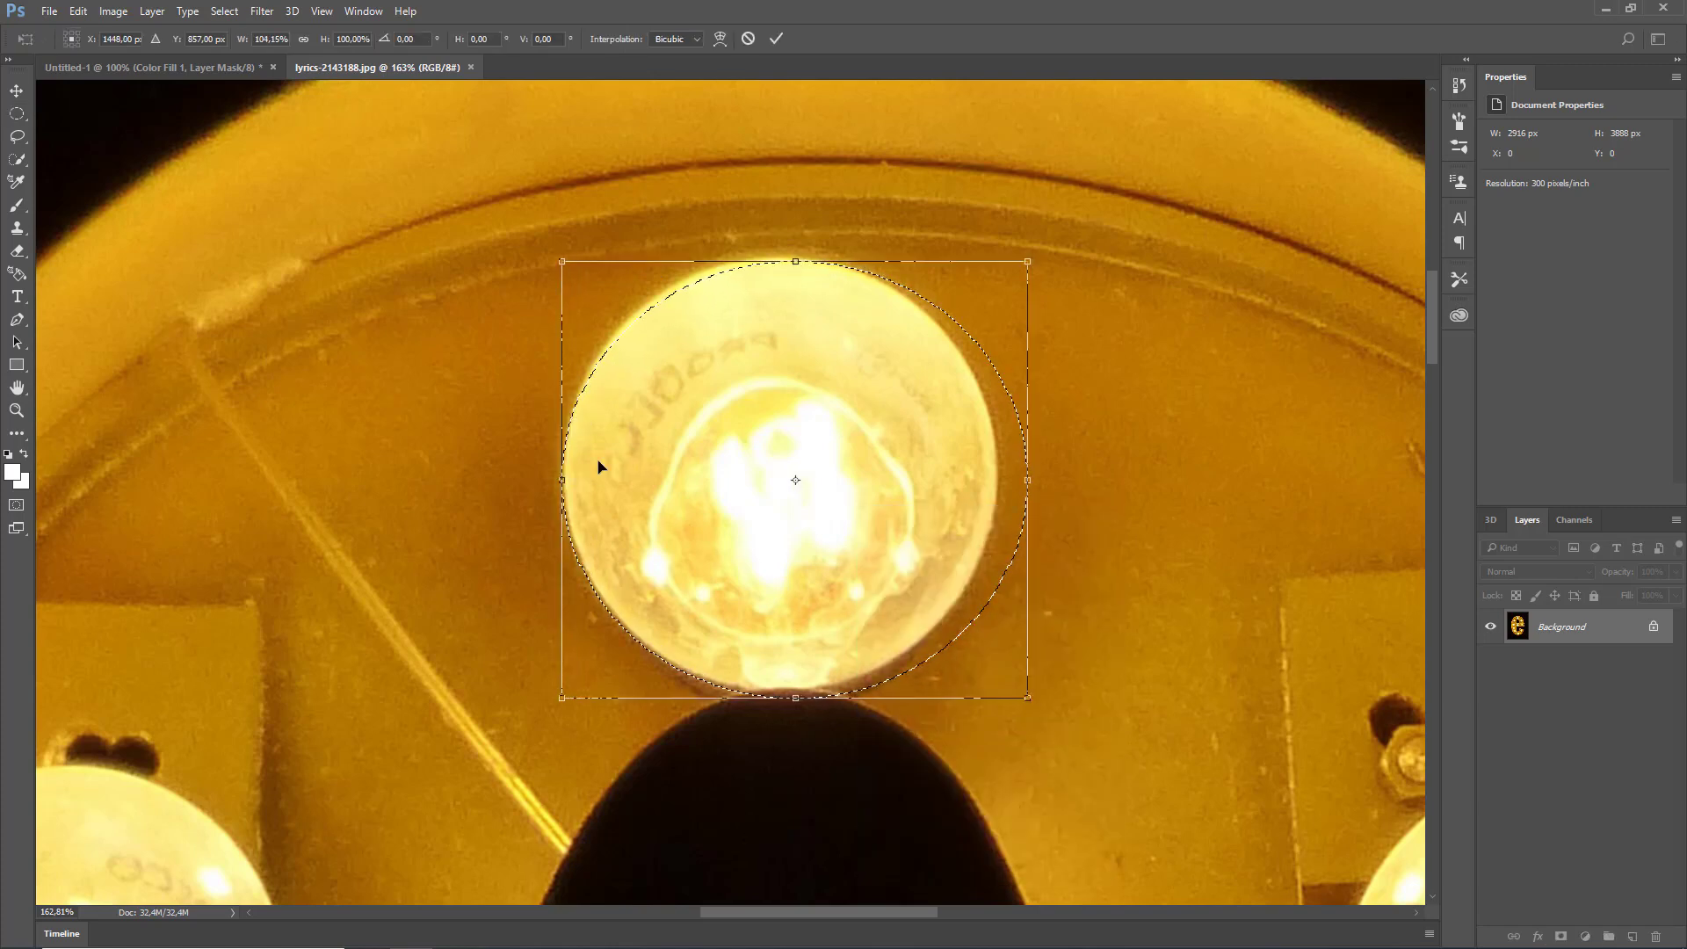
{"action": "left_click_drag", "start_coordinate": [795, 261], "coordinate": [799, 257]}
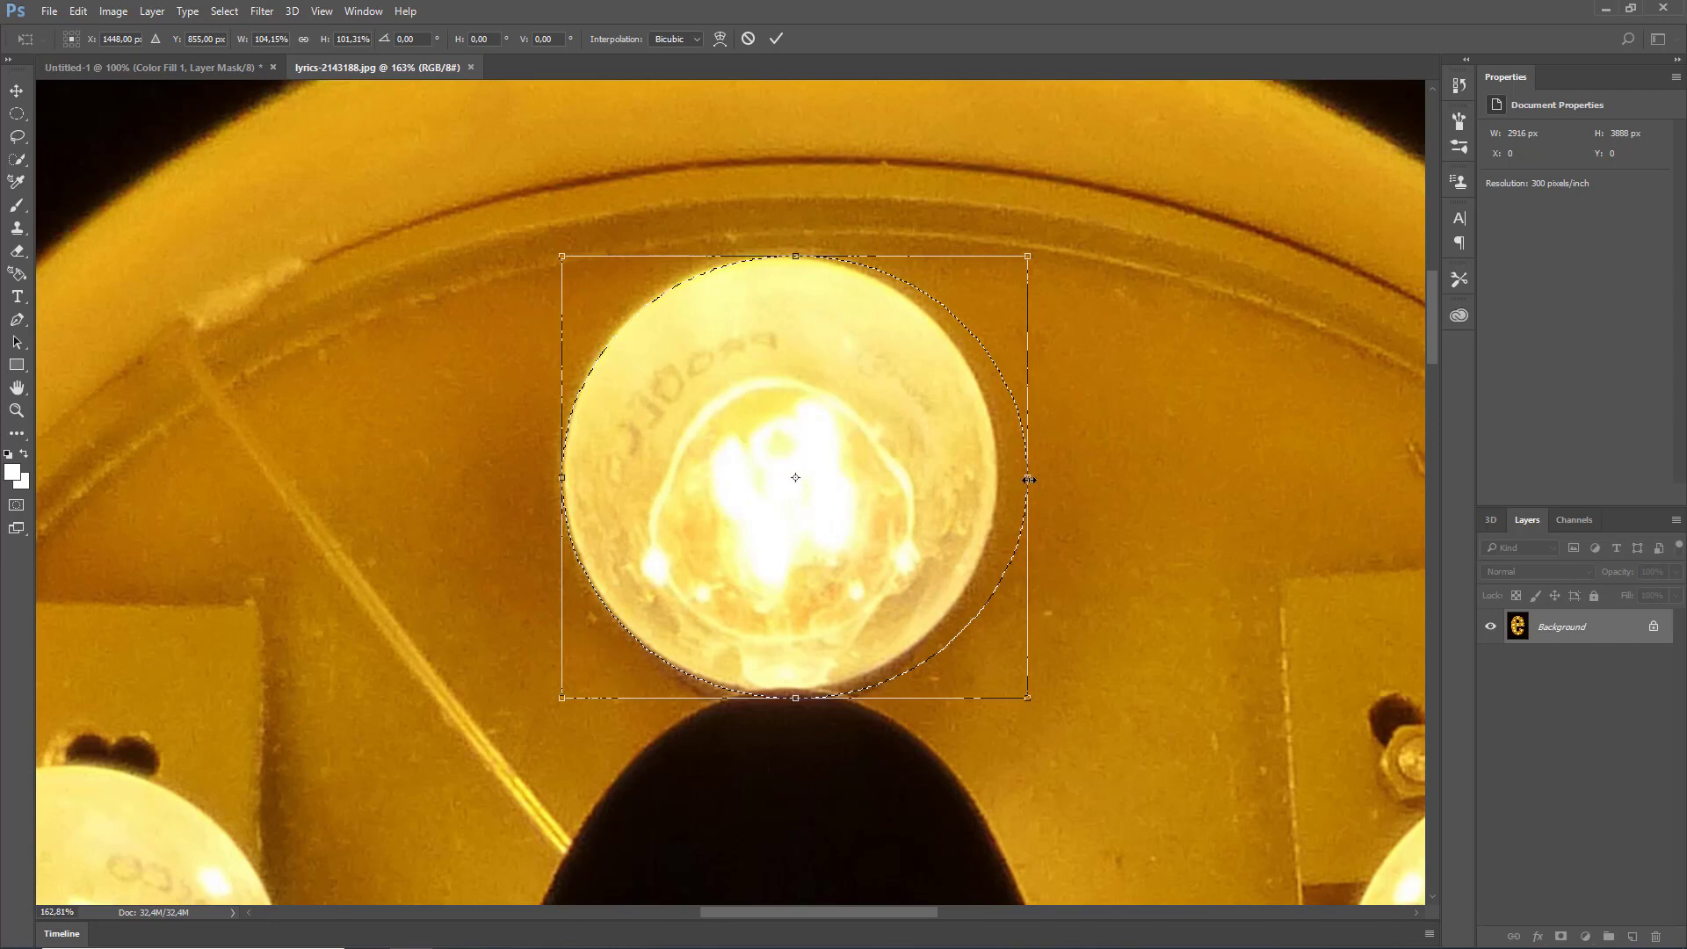
{"action": "left_click_drag", "start_coordinate": [1028, 474], "coordinate": [999, 476]}
{"action": "left_click_drag", "start_coordinate": [816, 689], "coordinate": [816, 682]}
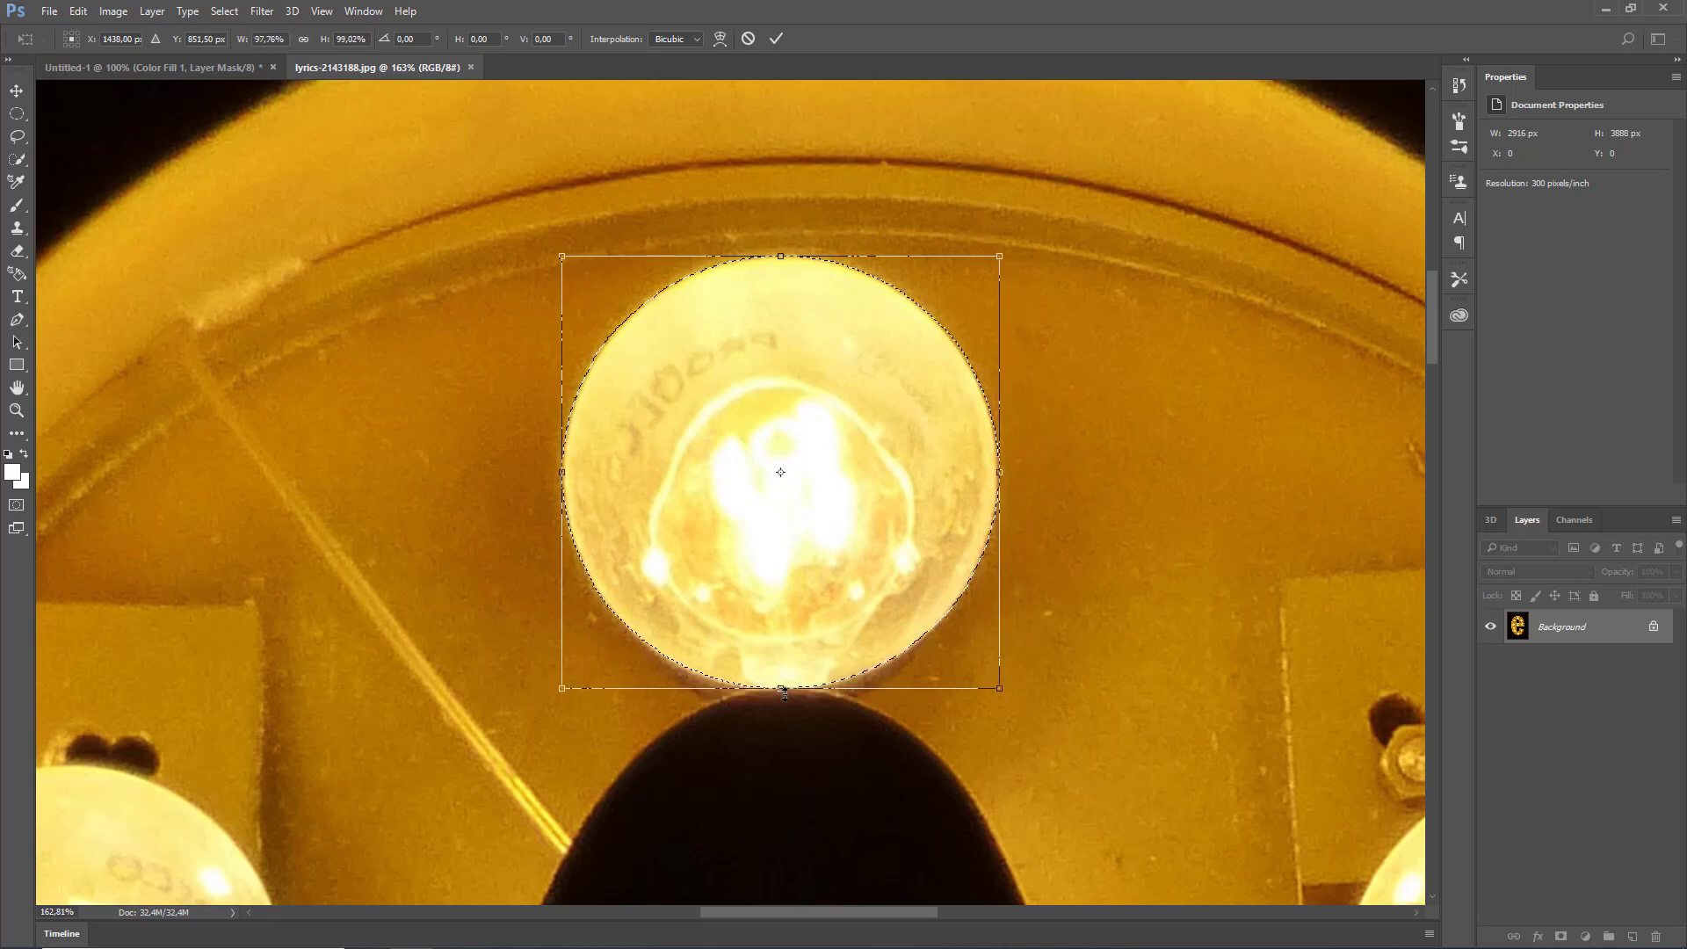
{"action": "left_click", "coordinate": [776, 38]}
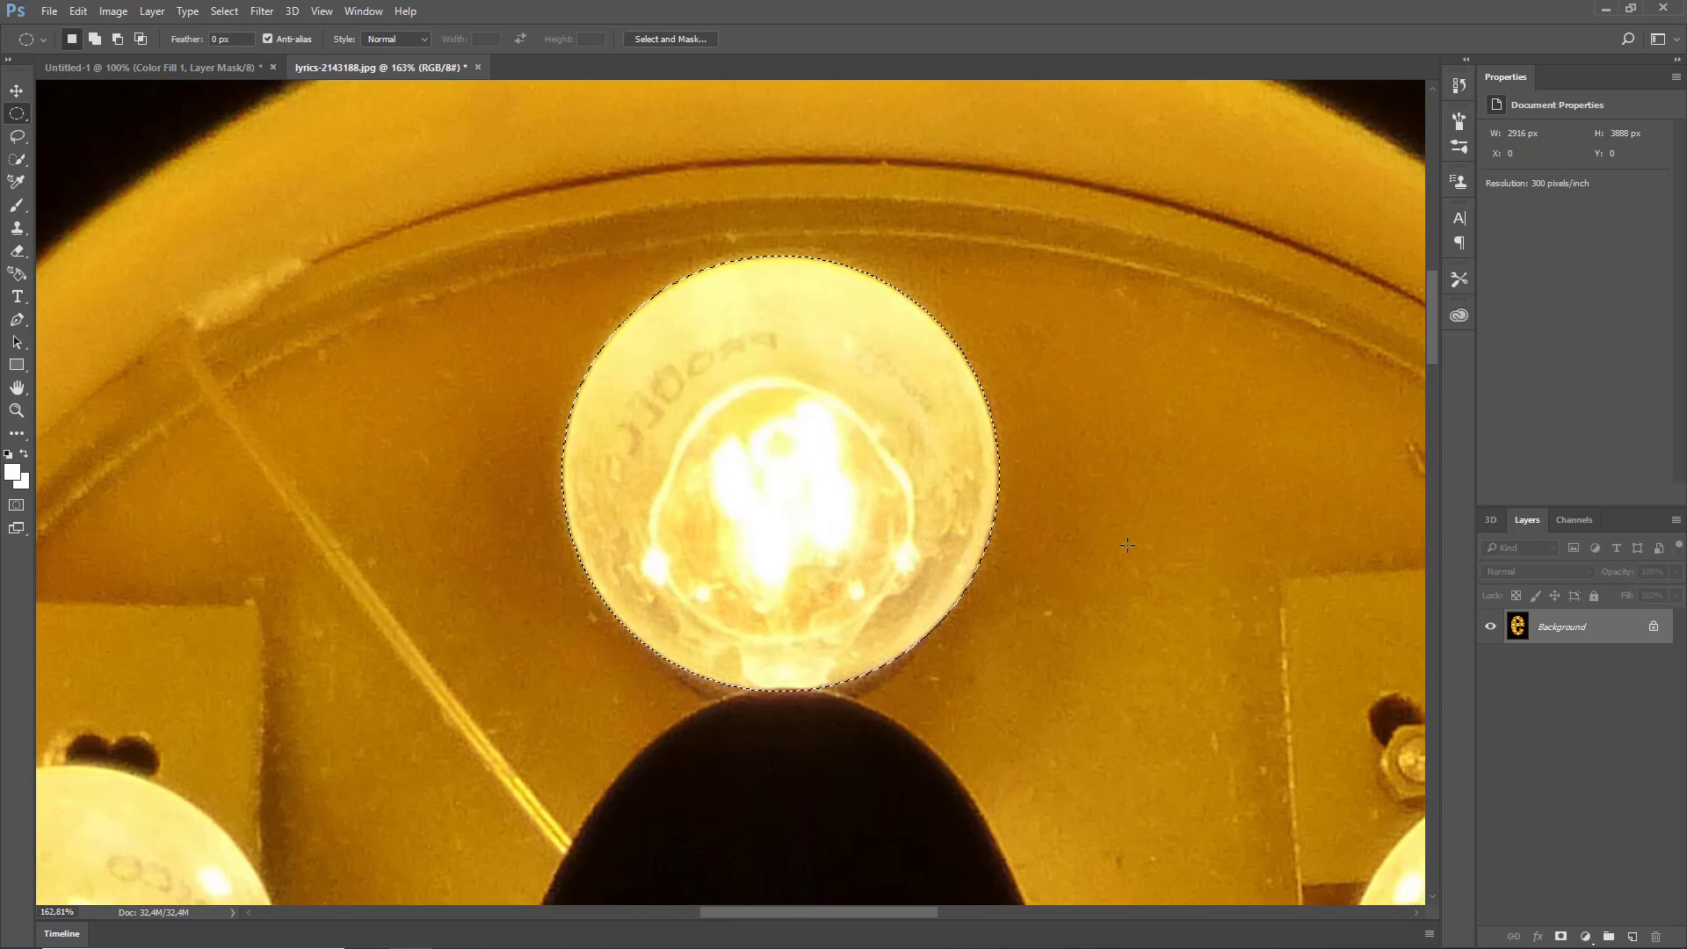
- Copy the selected bulb into the Untitled-1 document and place its layer above the SHINE layer
{"action": "left_click", "coordinate": [79, 13]}
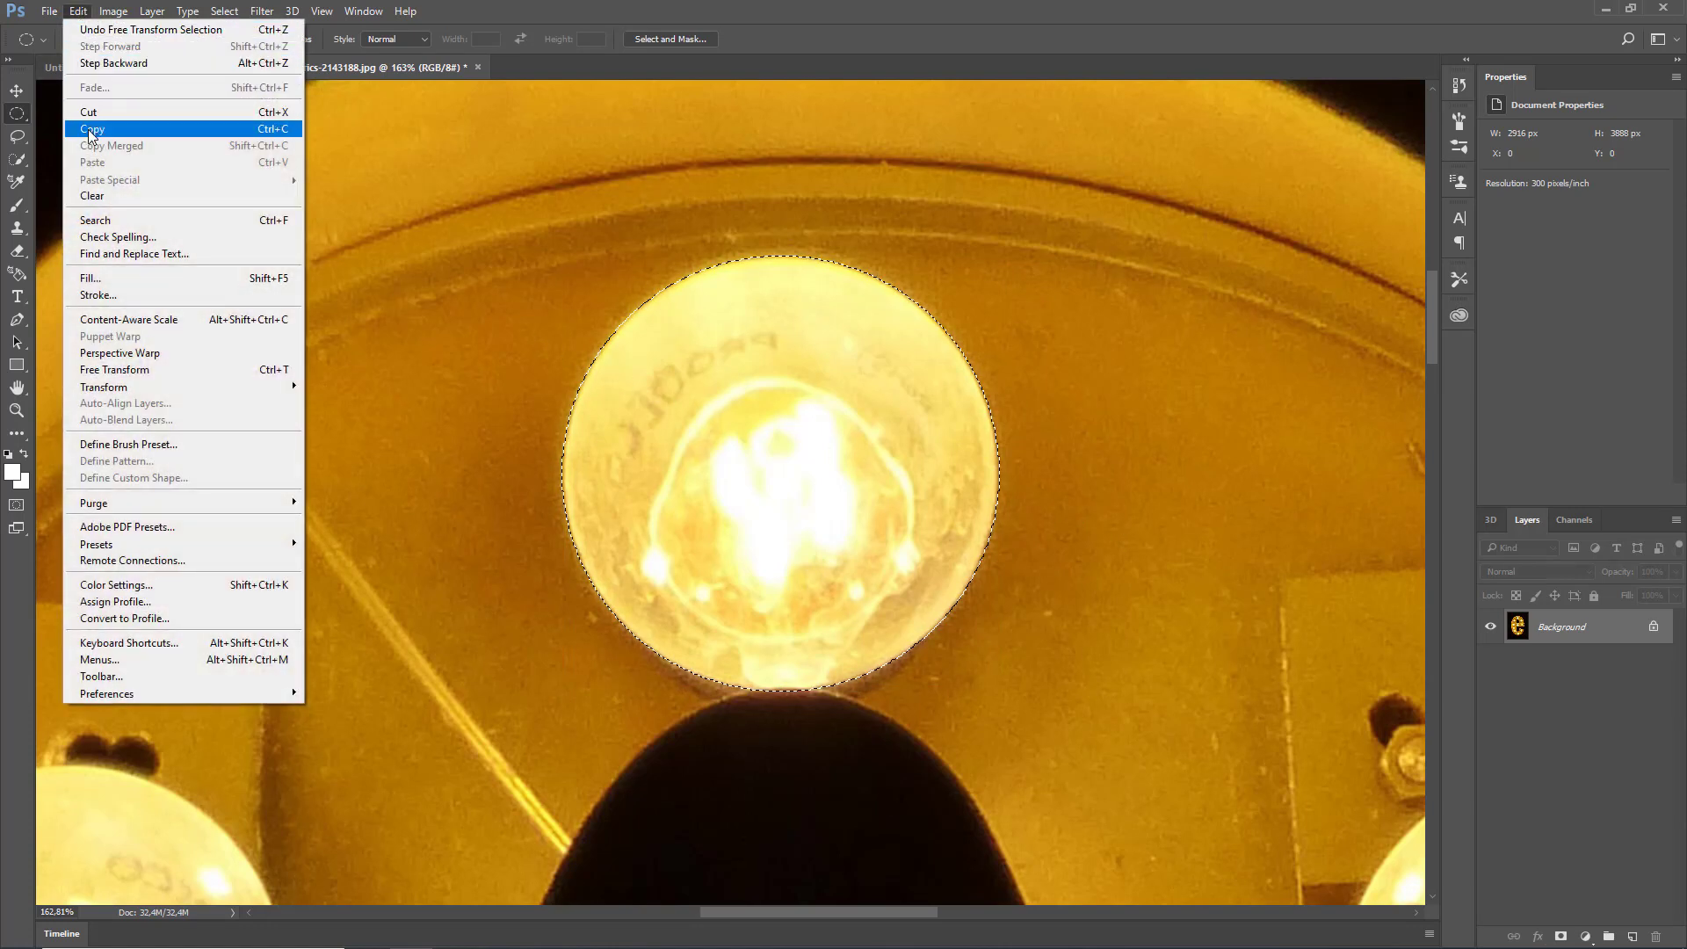
{"action": "left_click", "coordinate": [113, 129]}
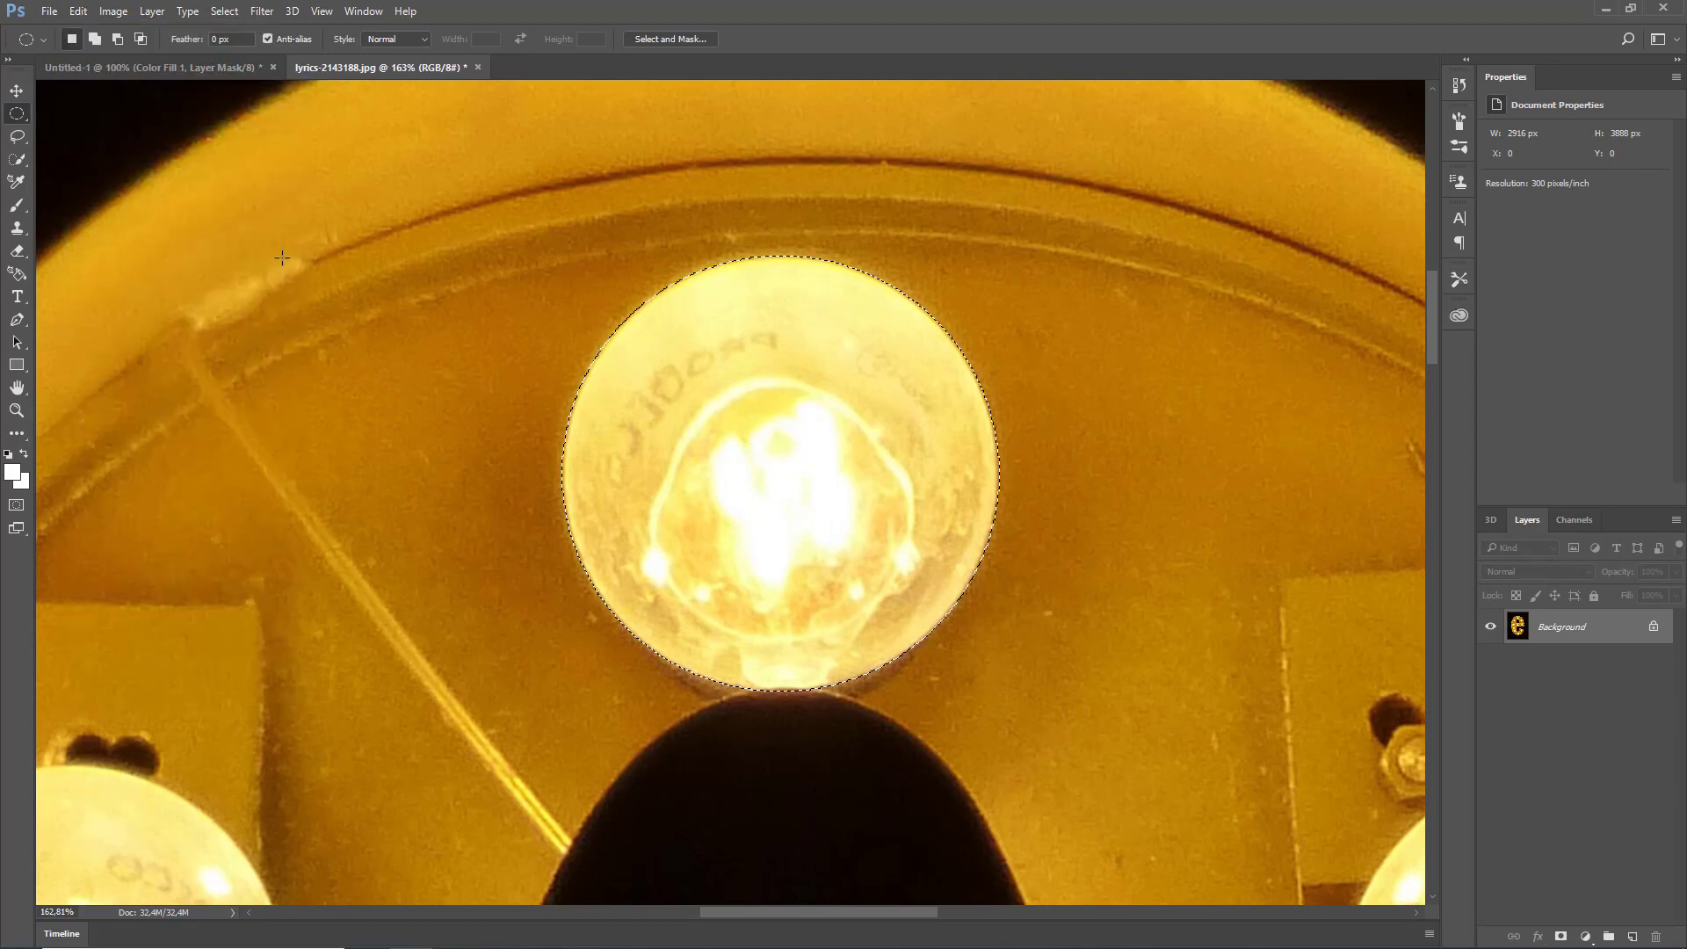
{"action": "left_click", "coordinate": [167, 74]}
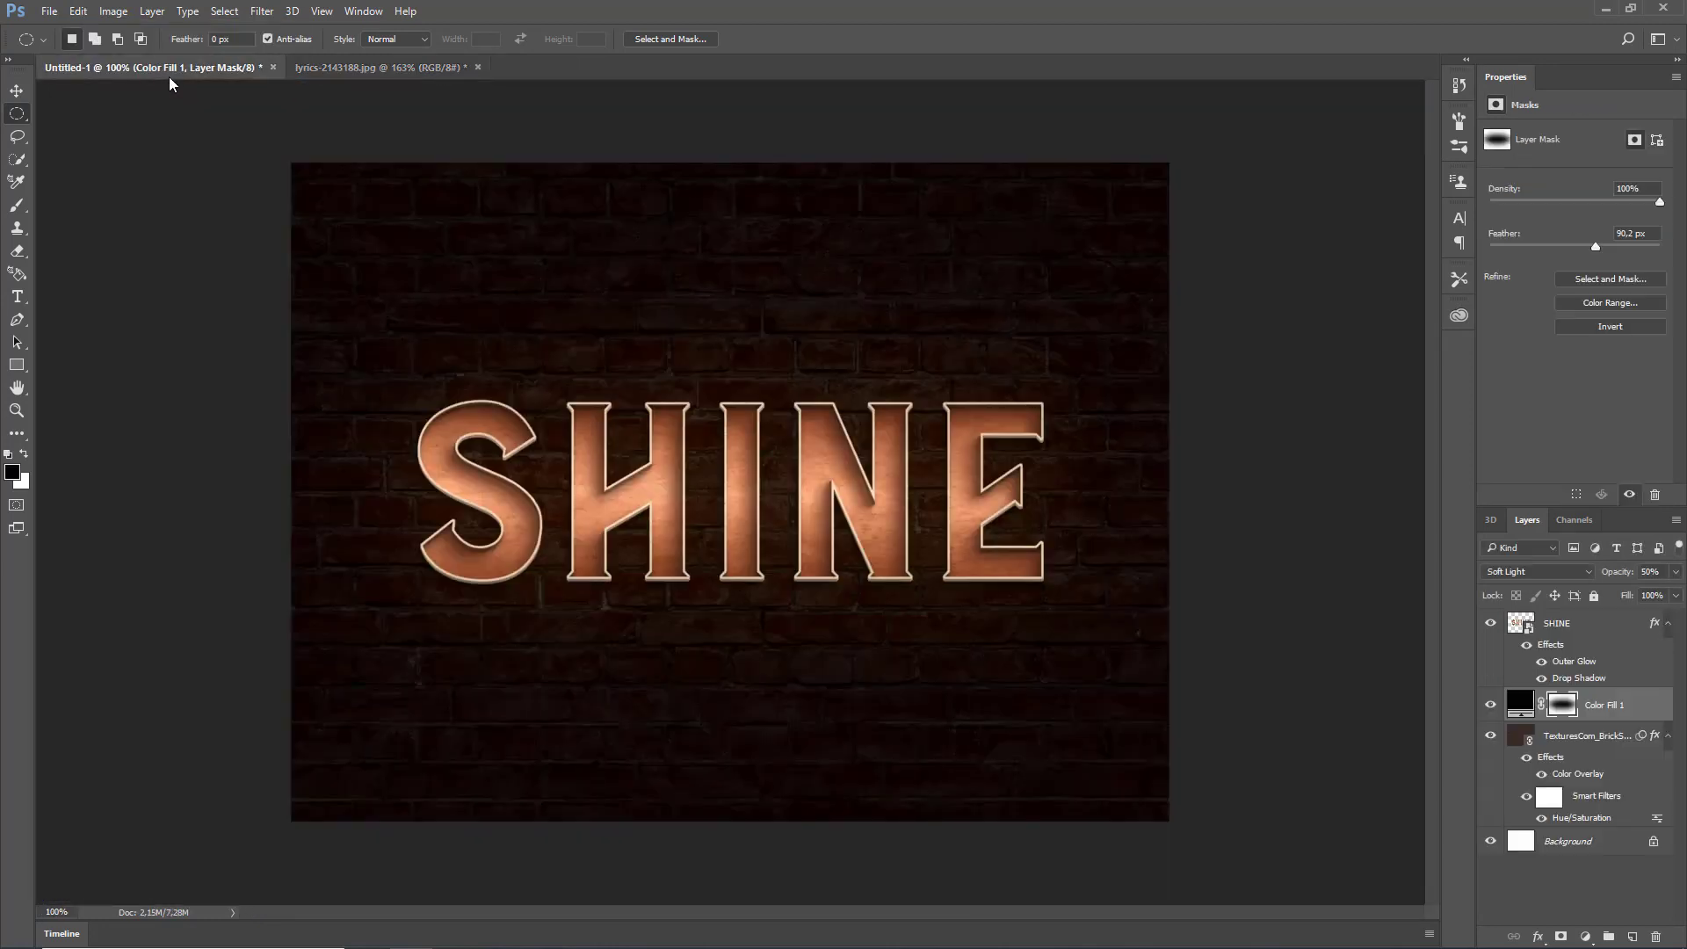
{"action": "left_click", "coordinate": [78, 12]}
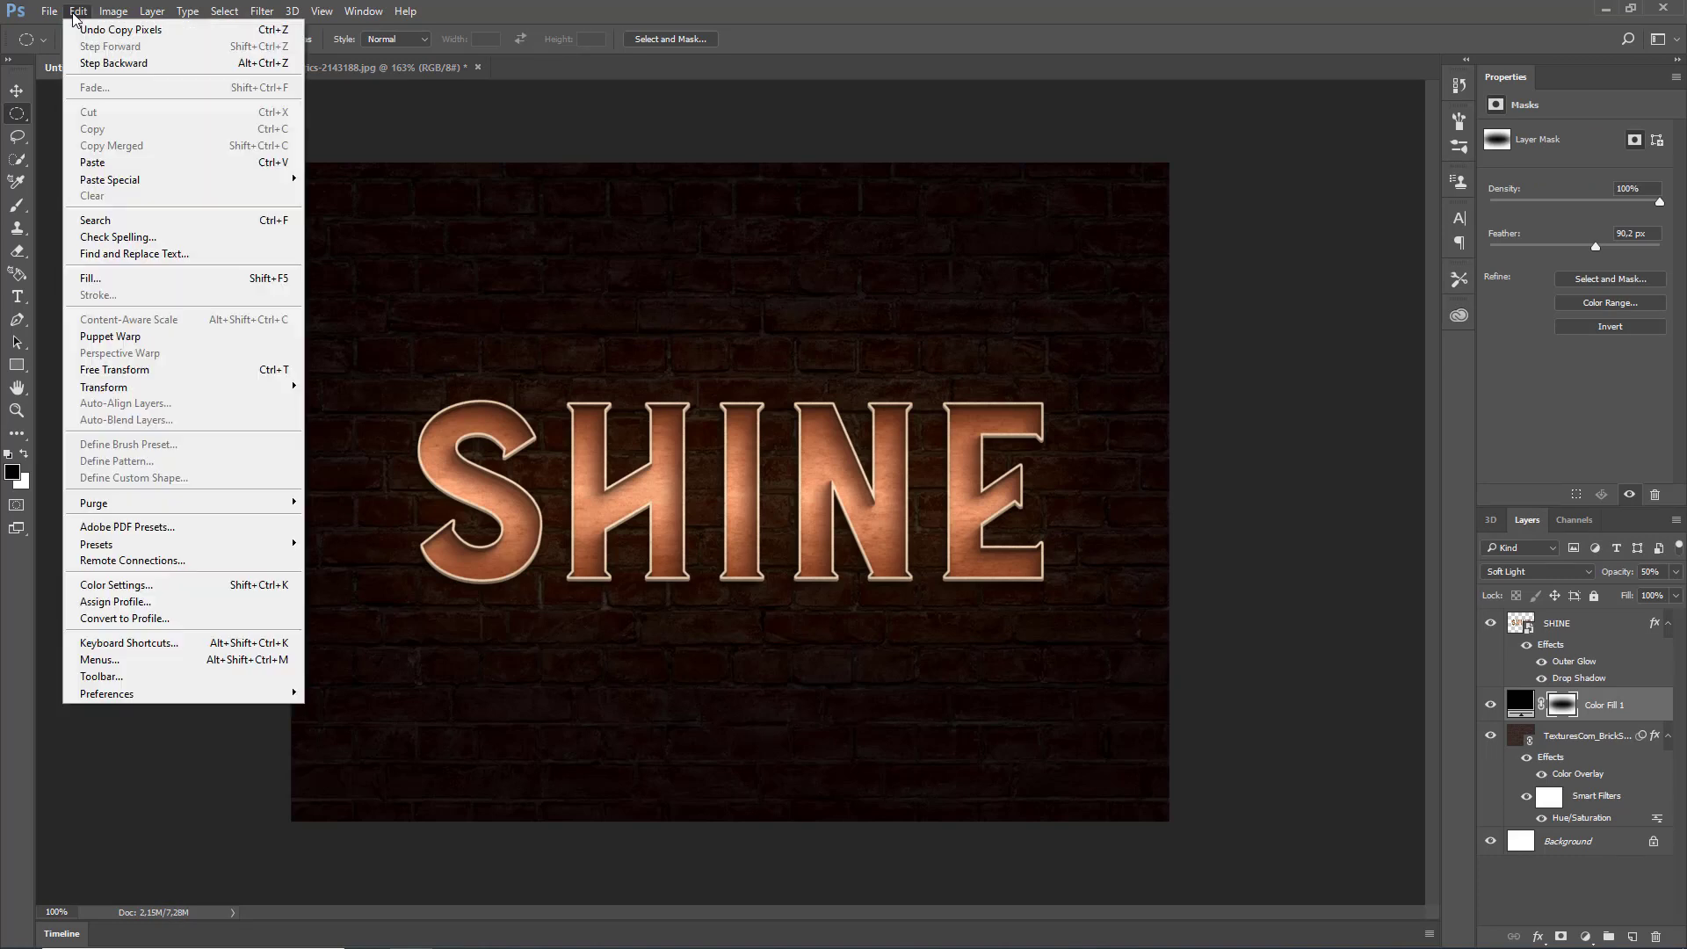
{"action": "left_click", "coordinate": [117, 165]}
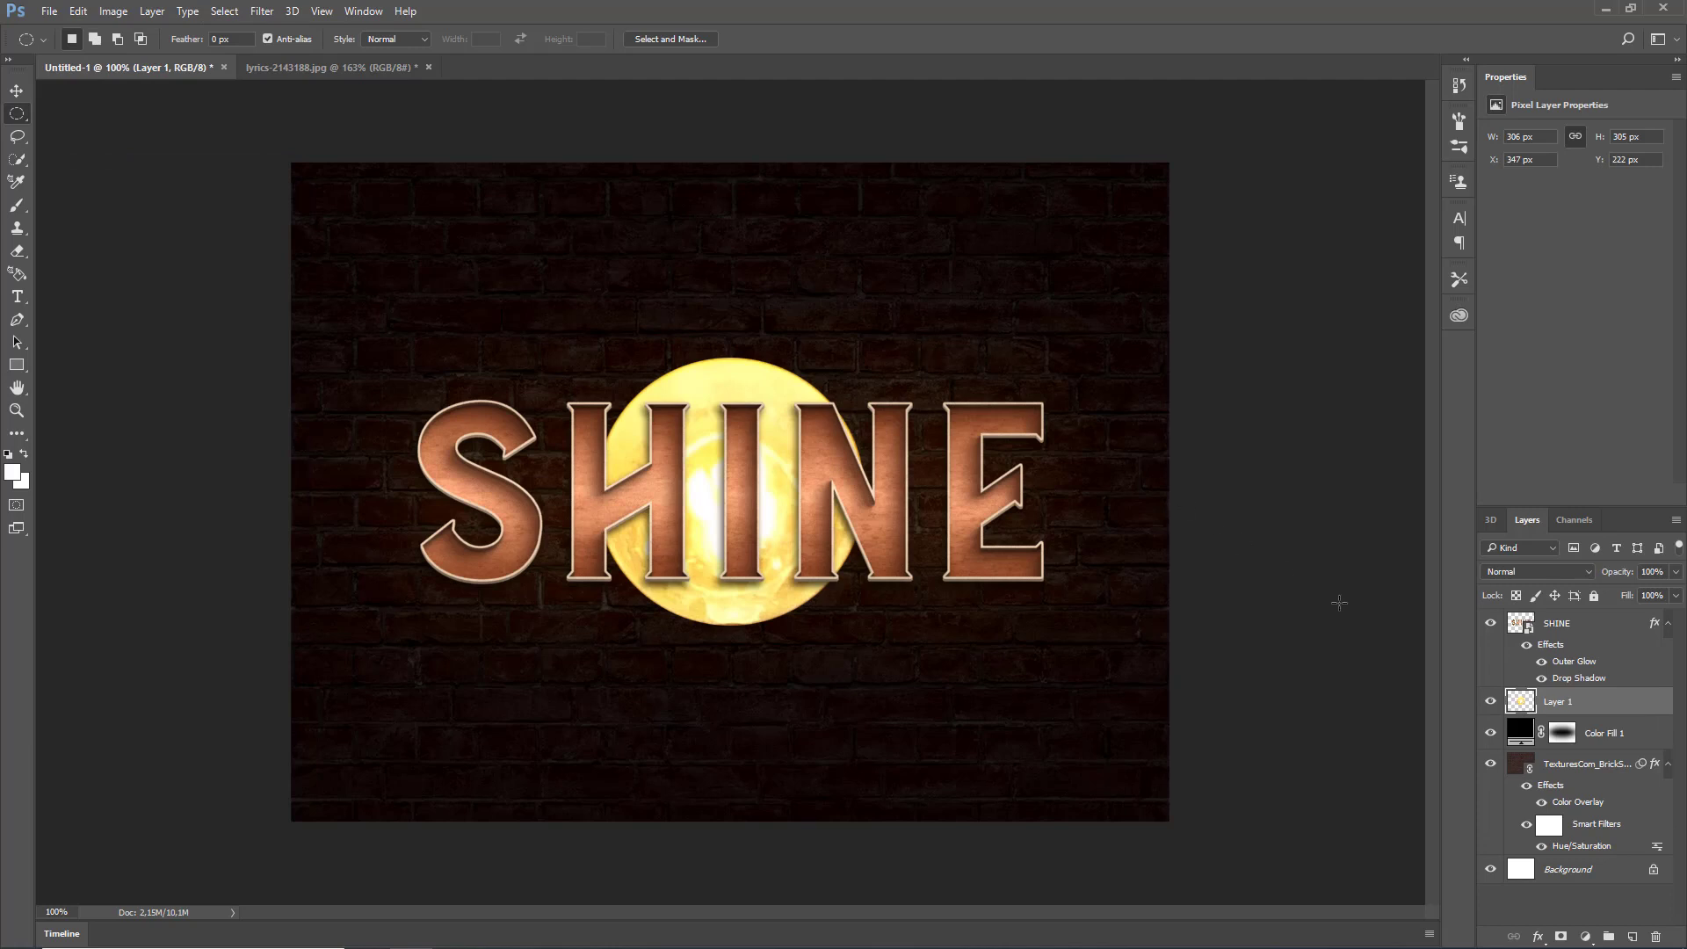
{"action": "left_click_drag", "start_coordinate": [1582, 701], "coordinate": [1586, 615]}
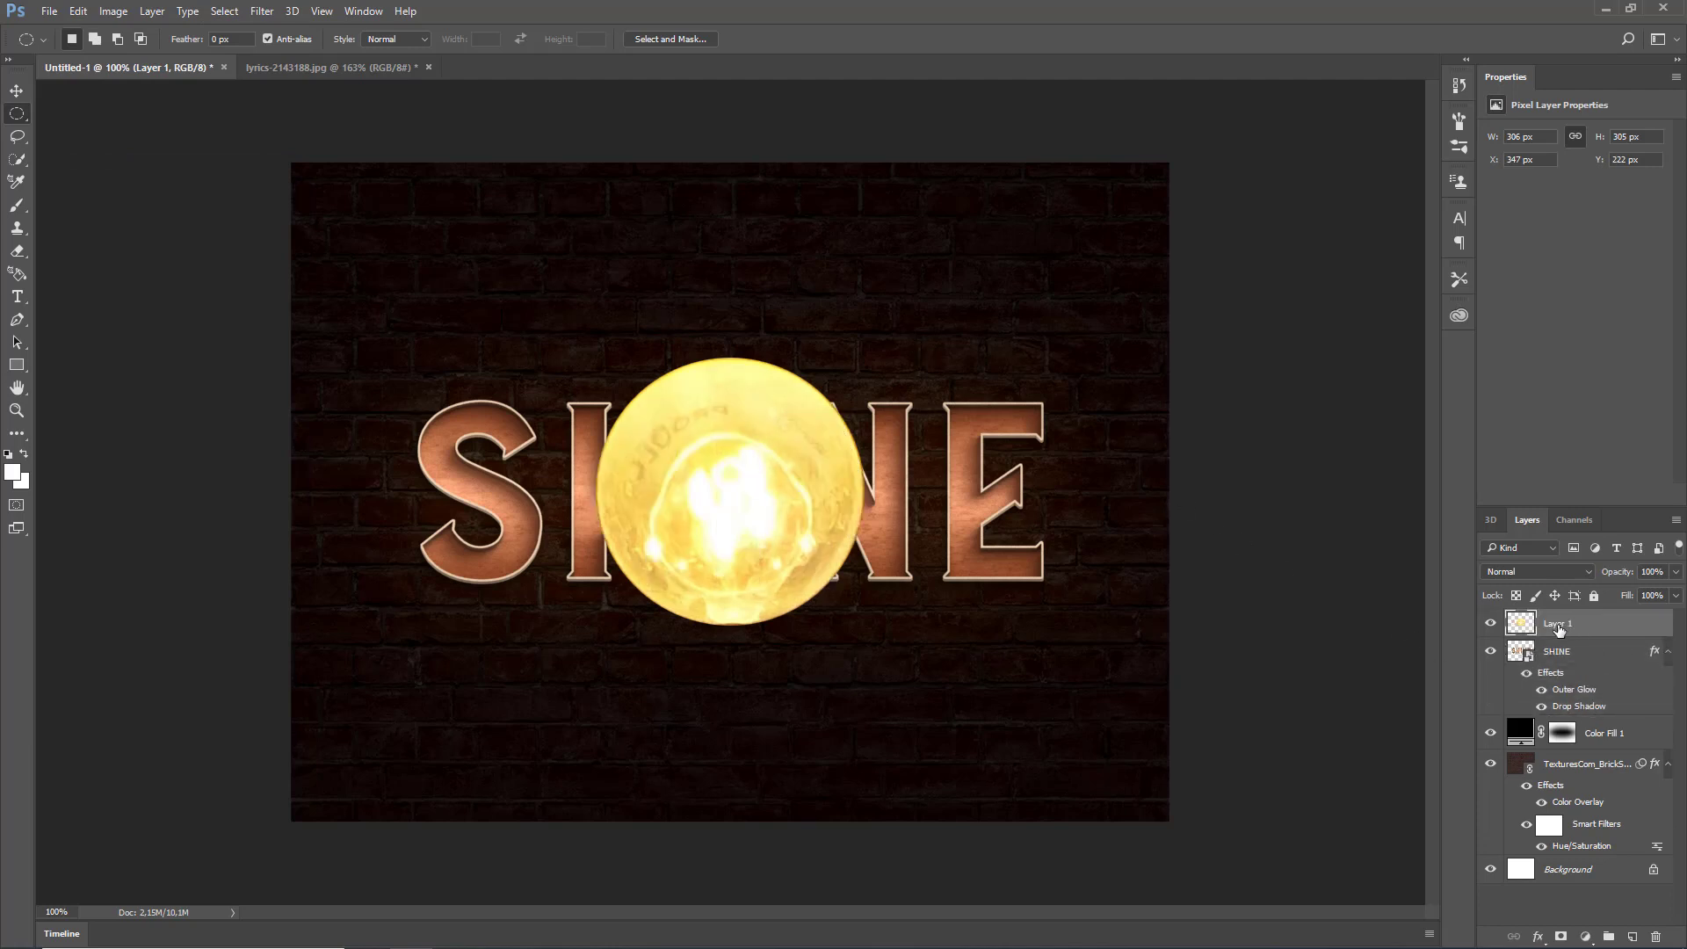
- Rename the pasted bulb layer to Bulb 01 and convert it to a smart object
{"action": "double_click", "coordinate": [1557, 625]}
{"action": "type", "text": "Bulb 01"}
{"action": "key", "text": "Return"}
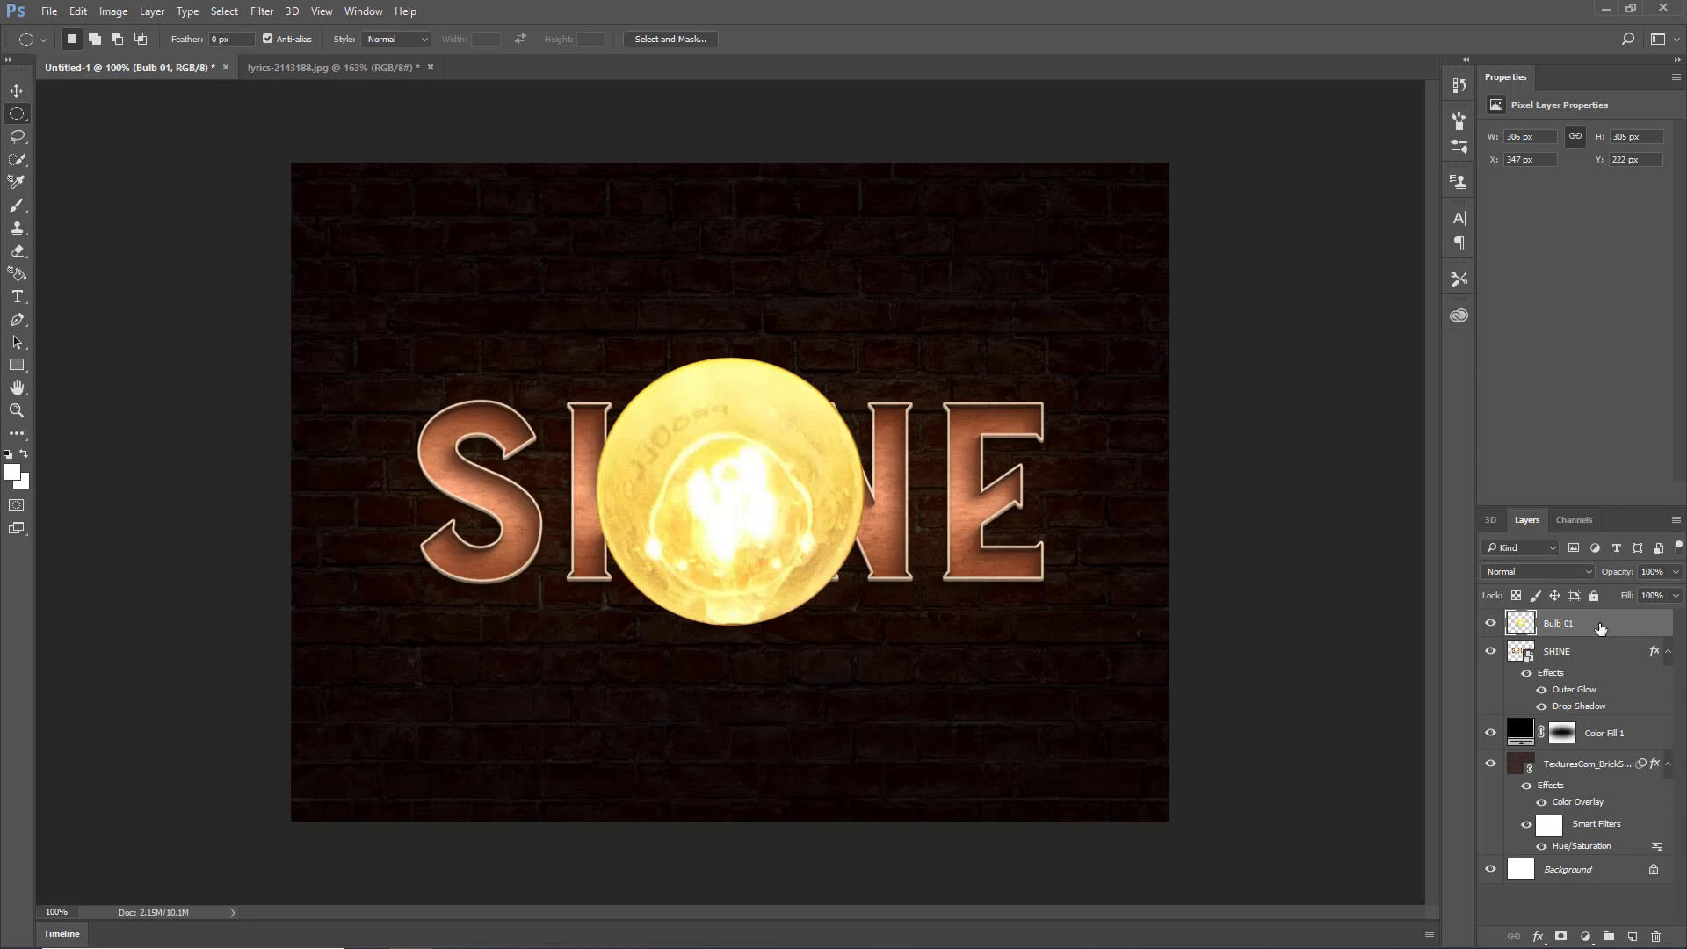
{"action": "right_click", "coordinate": [1599, 628]}
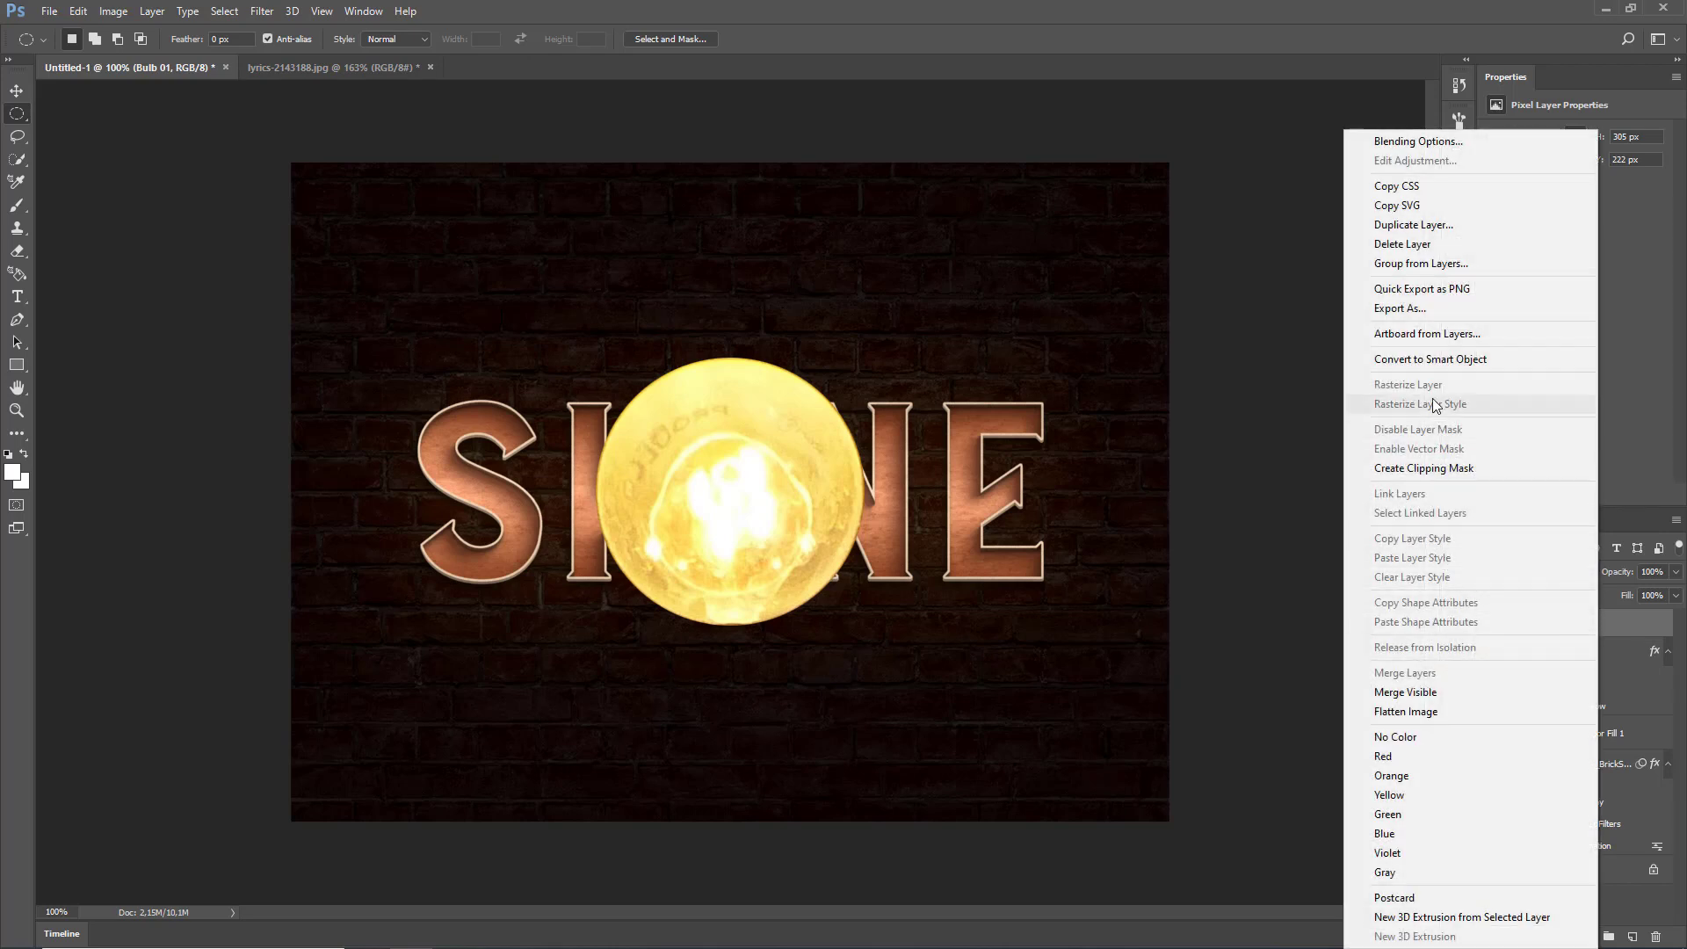
{"action": "left_click", "coordinate": [1507, 359]}
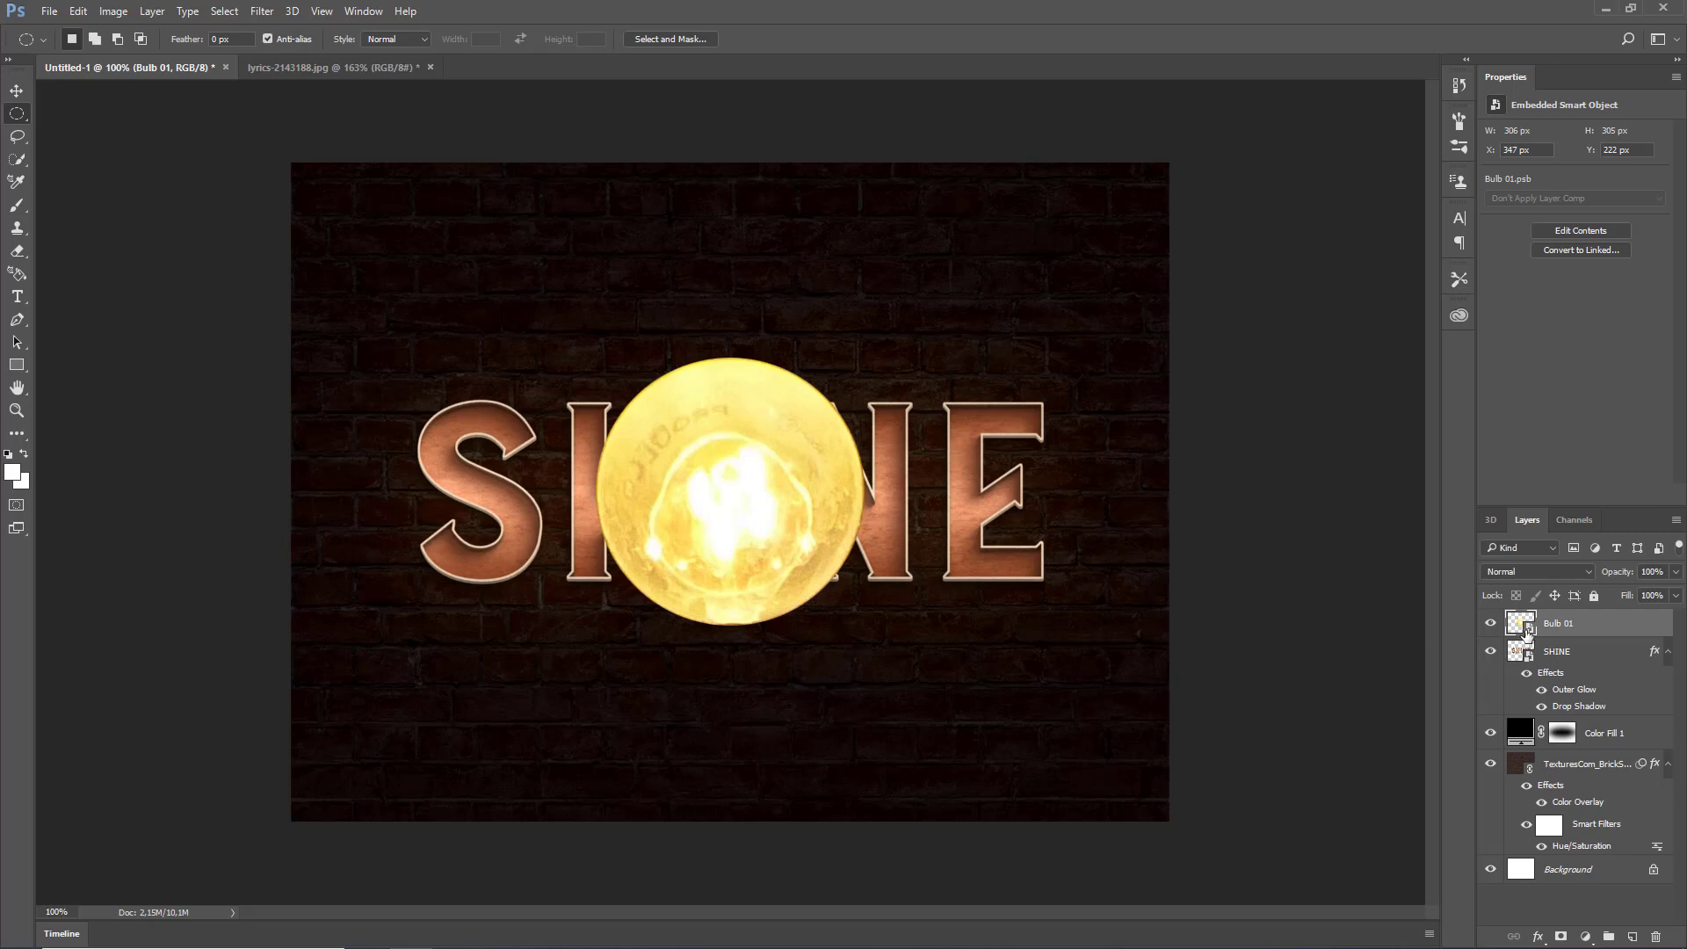
- Open the Bulb 01 smart object's contents and resize the image to 56 pixels wide
{"action": "double_click", "coordinate": [1522, 625]}
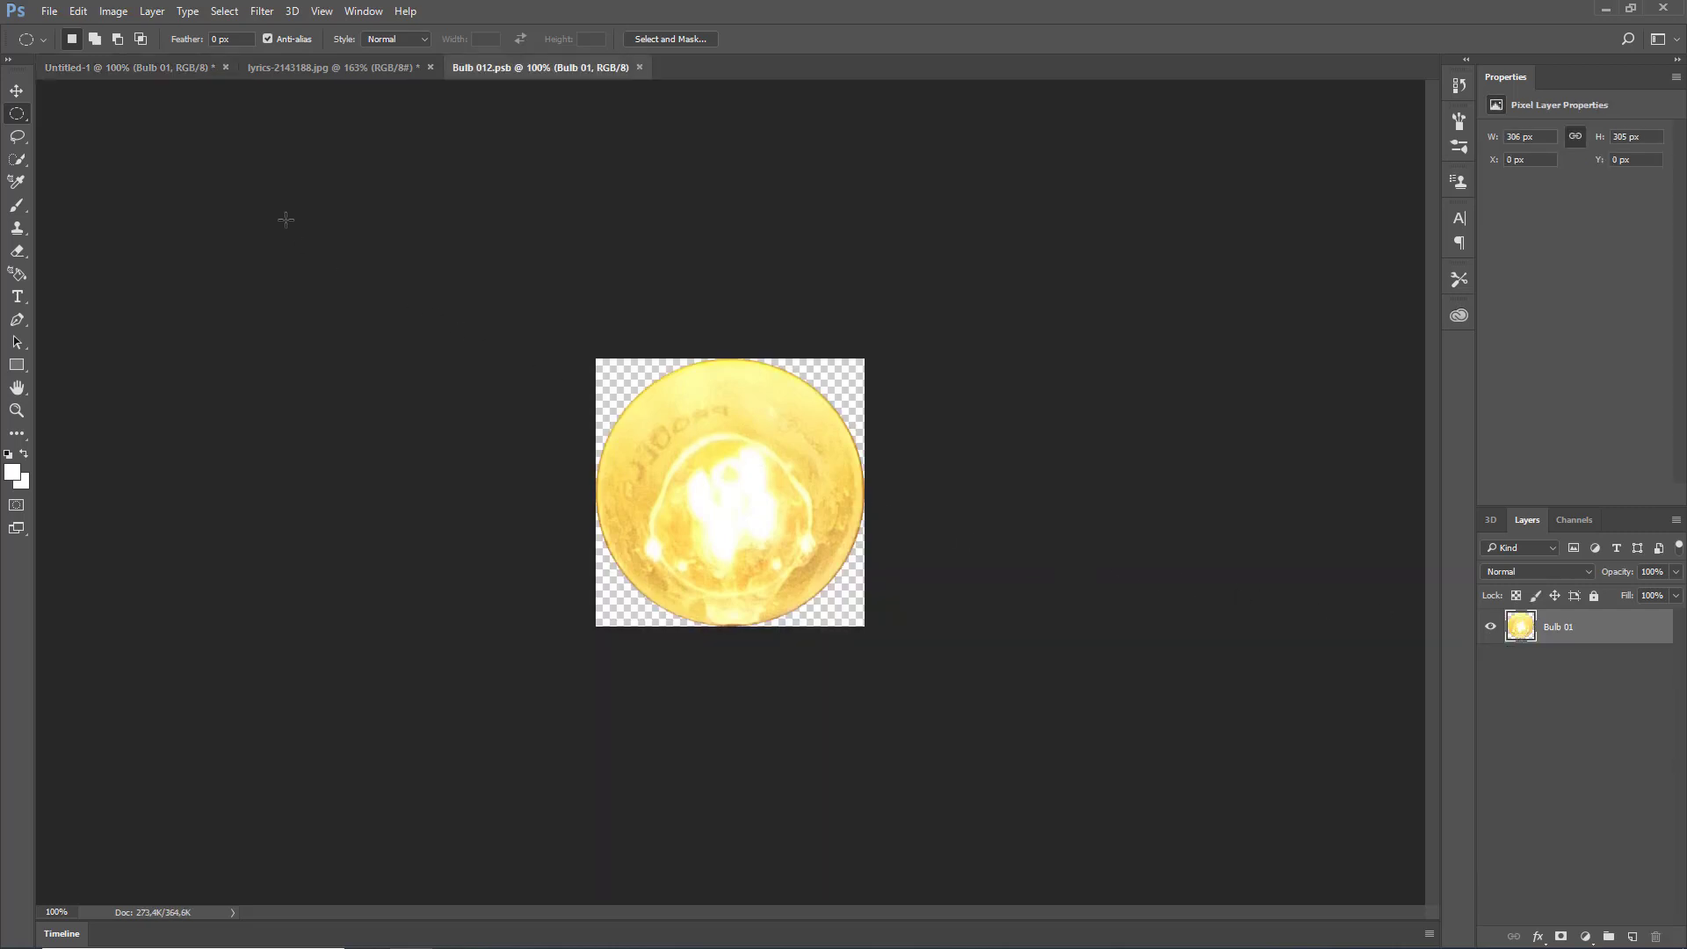
{"action": "left_click", "coordinate": [113, 12]}
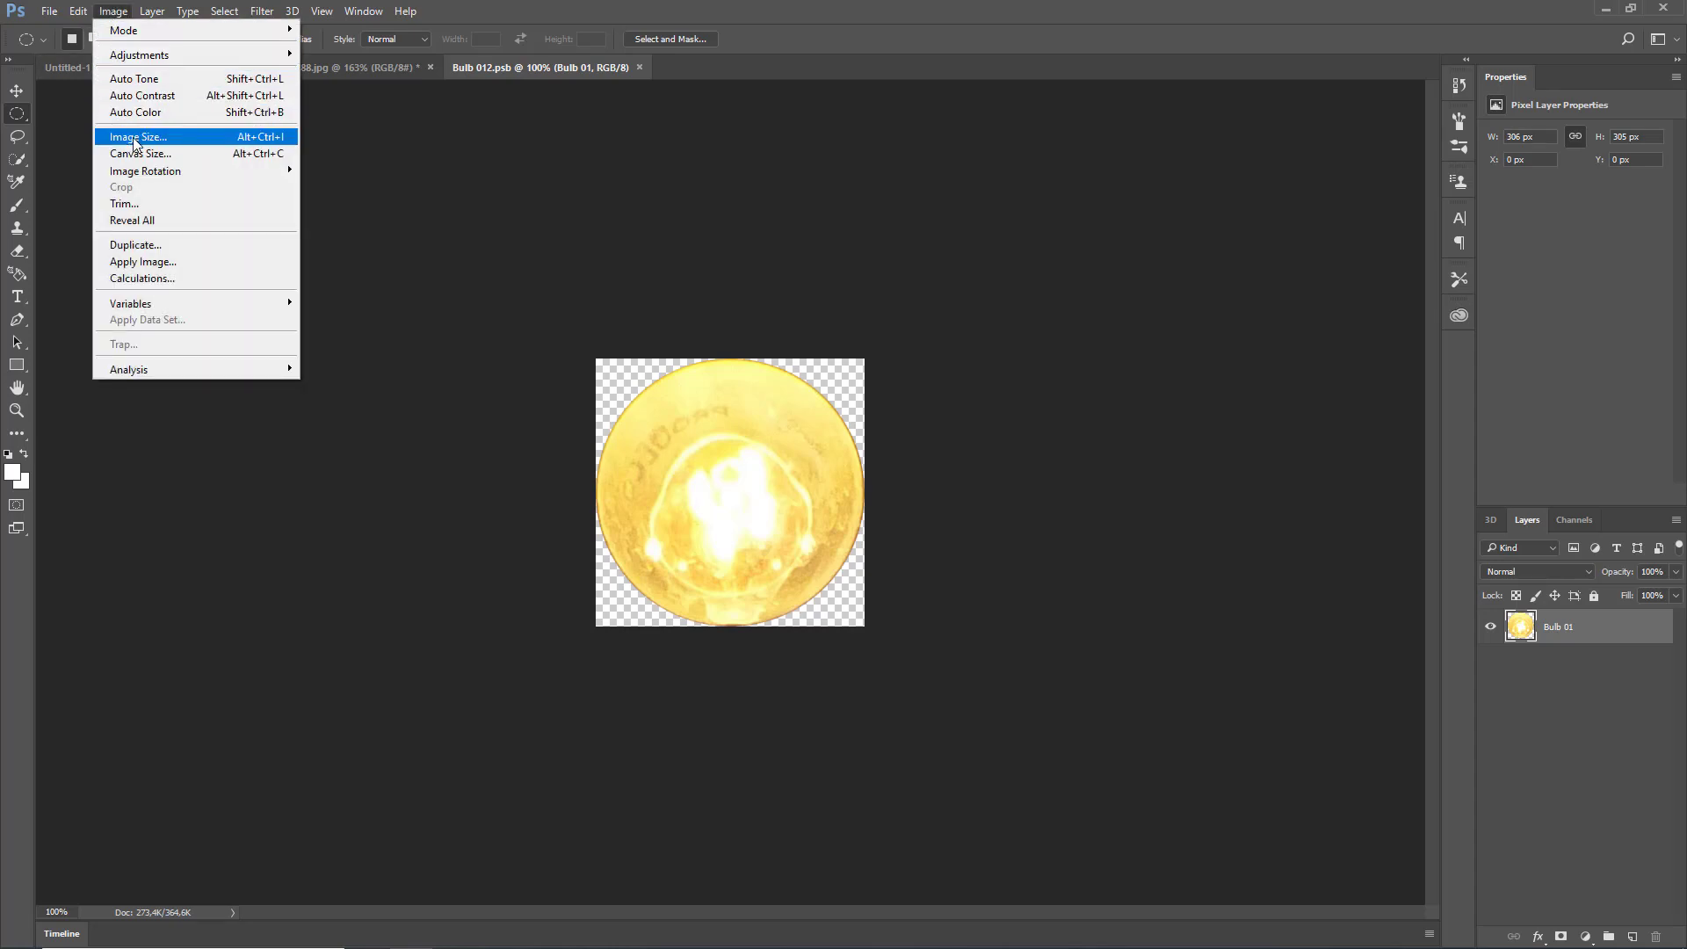
{"action": "left_click", "coordinate": [186, 138]}
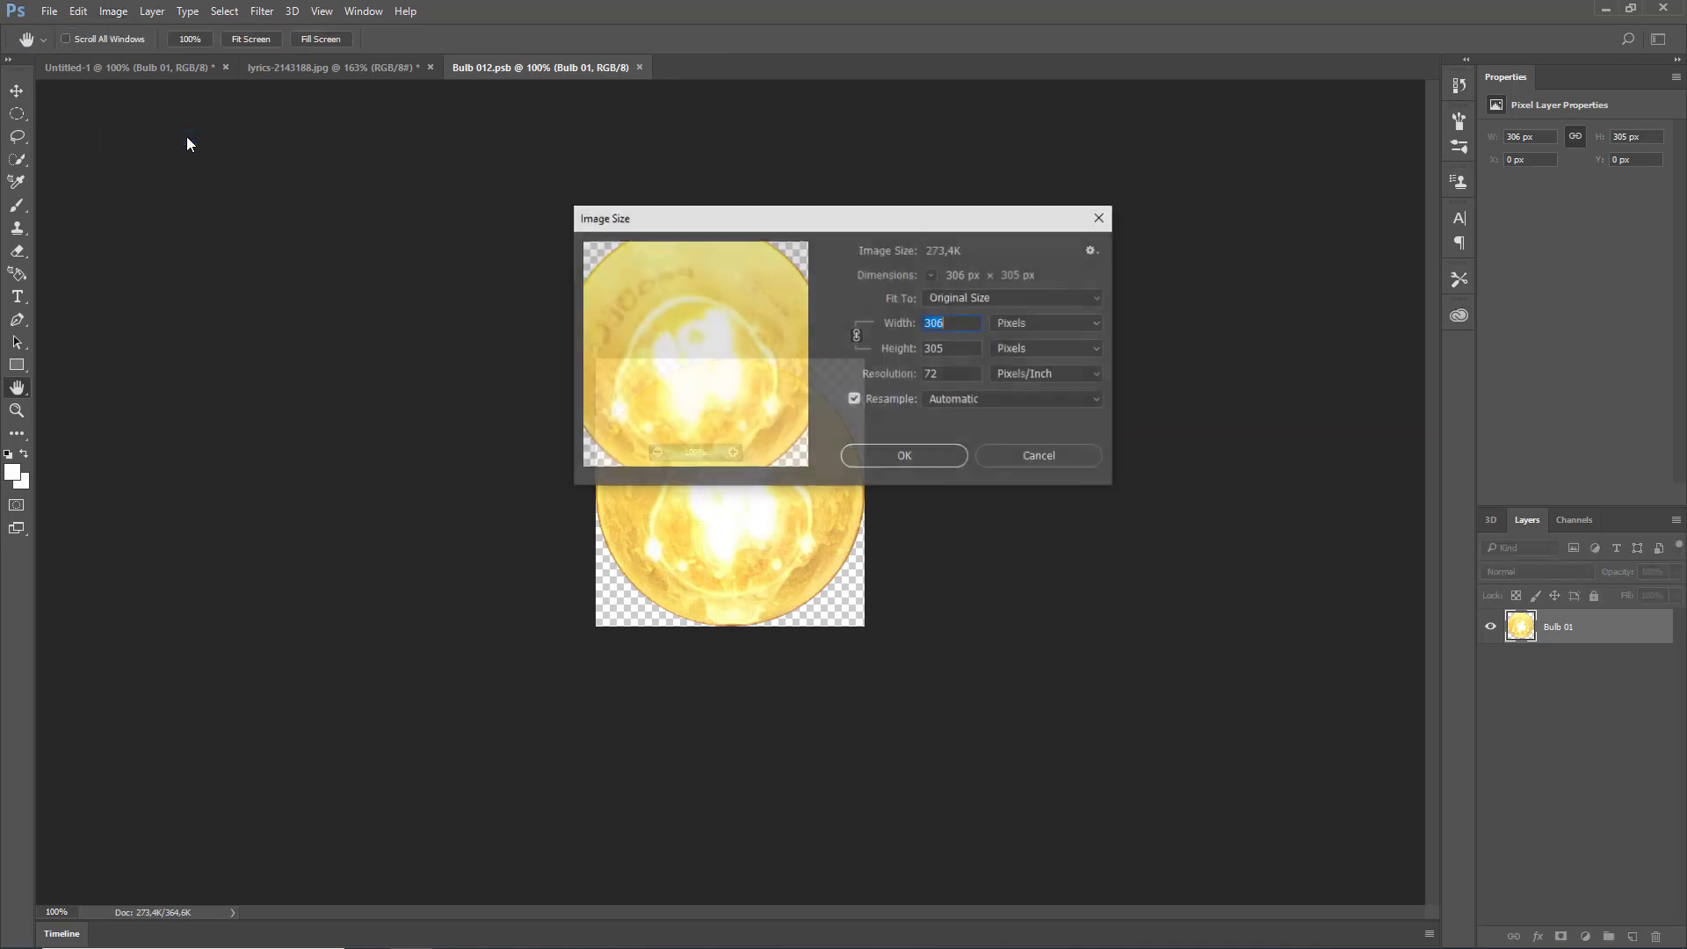
{"action": "type", "text": "5"}
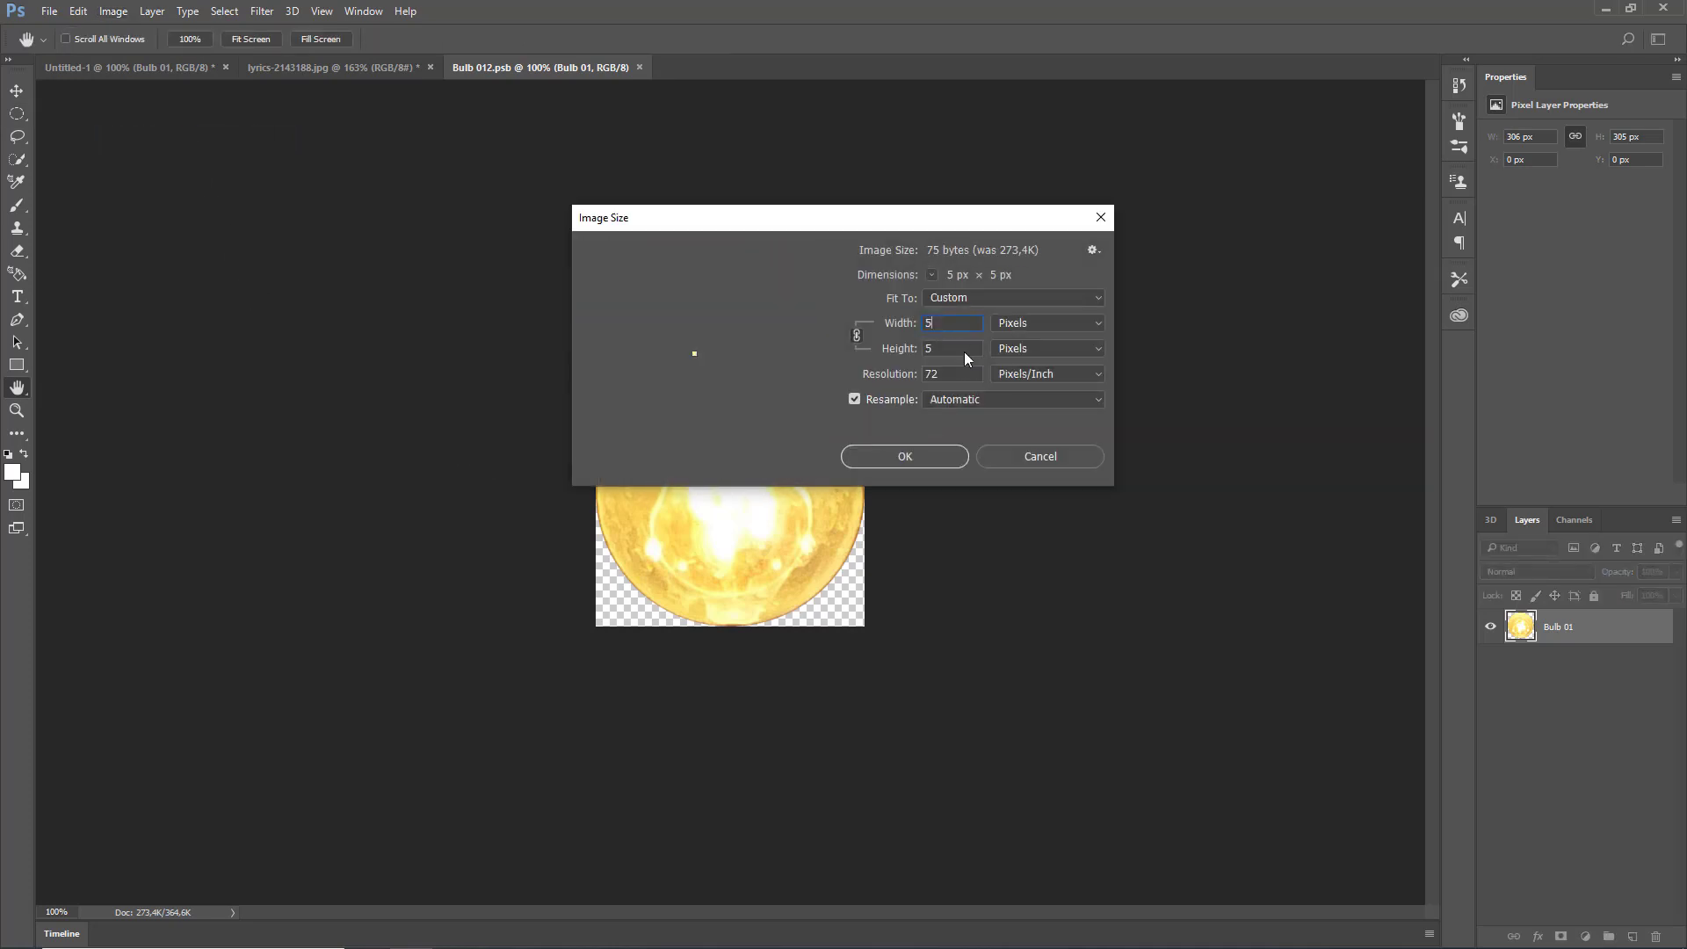
{"action": "type", "text": "6"}
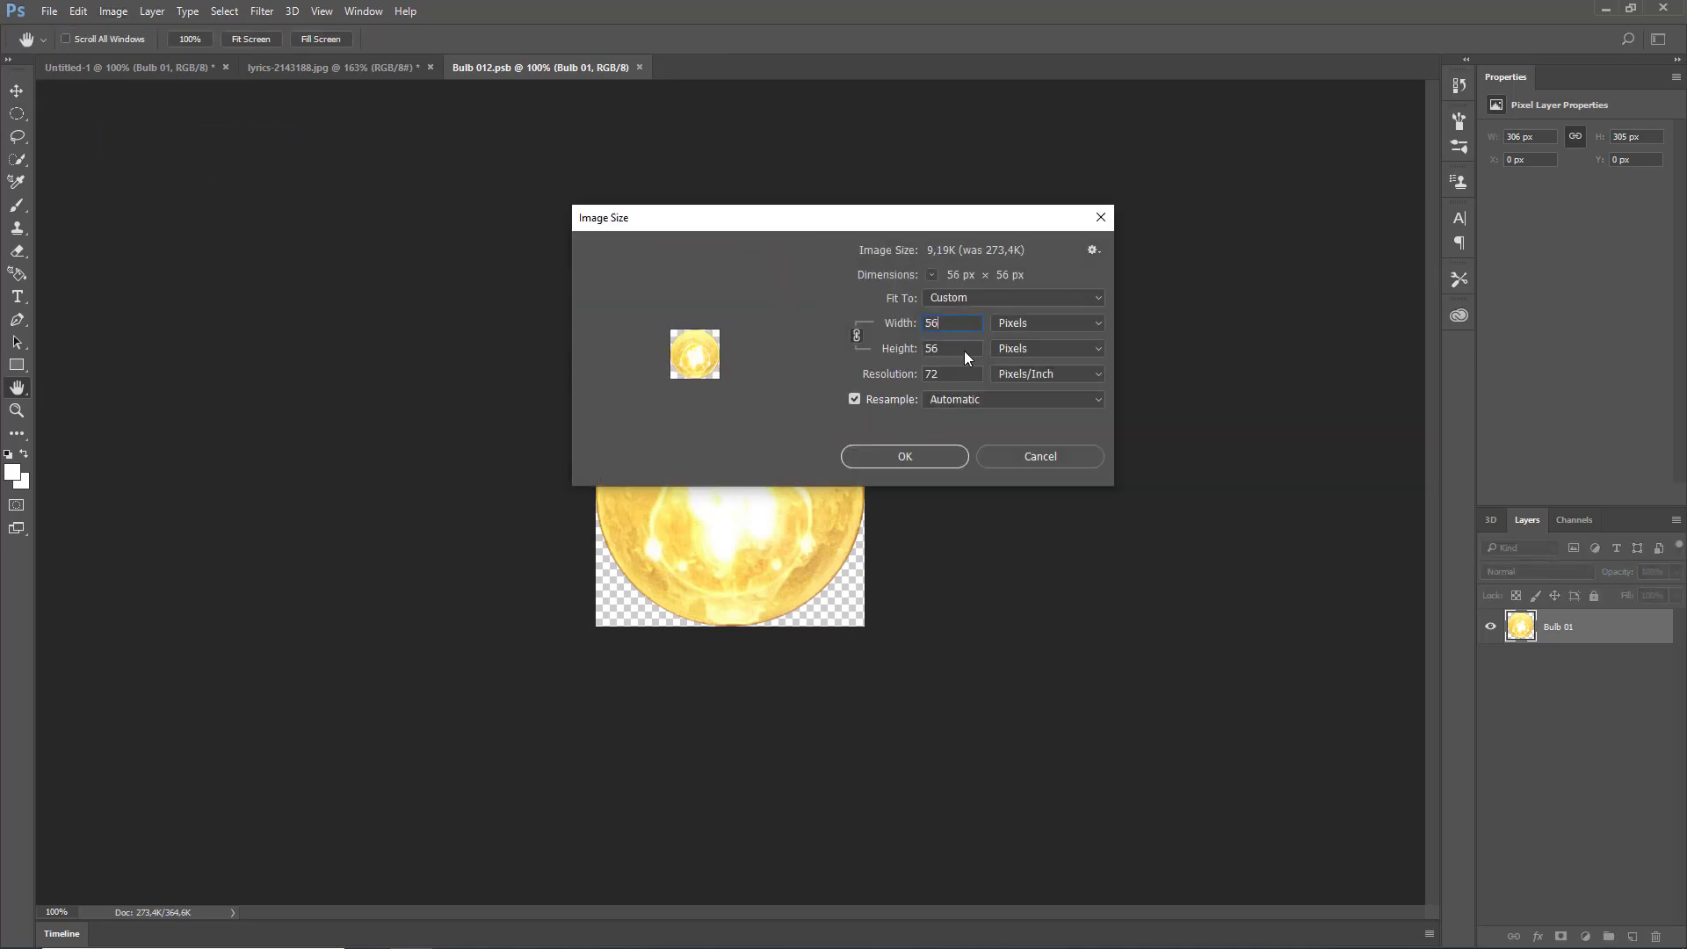
{"action": "left_click", "coordinate": [919, 452]}
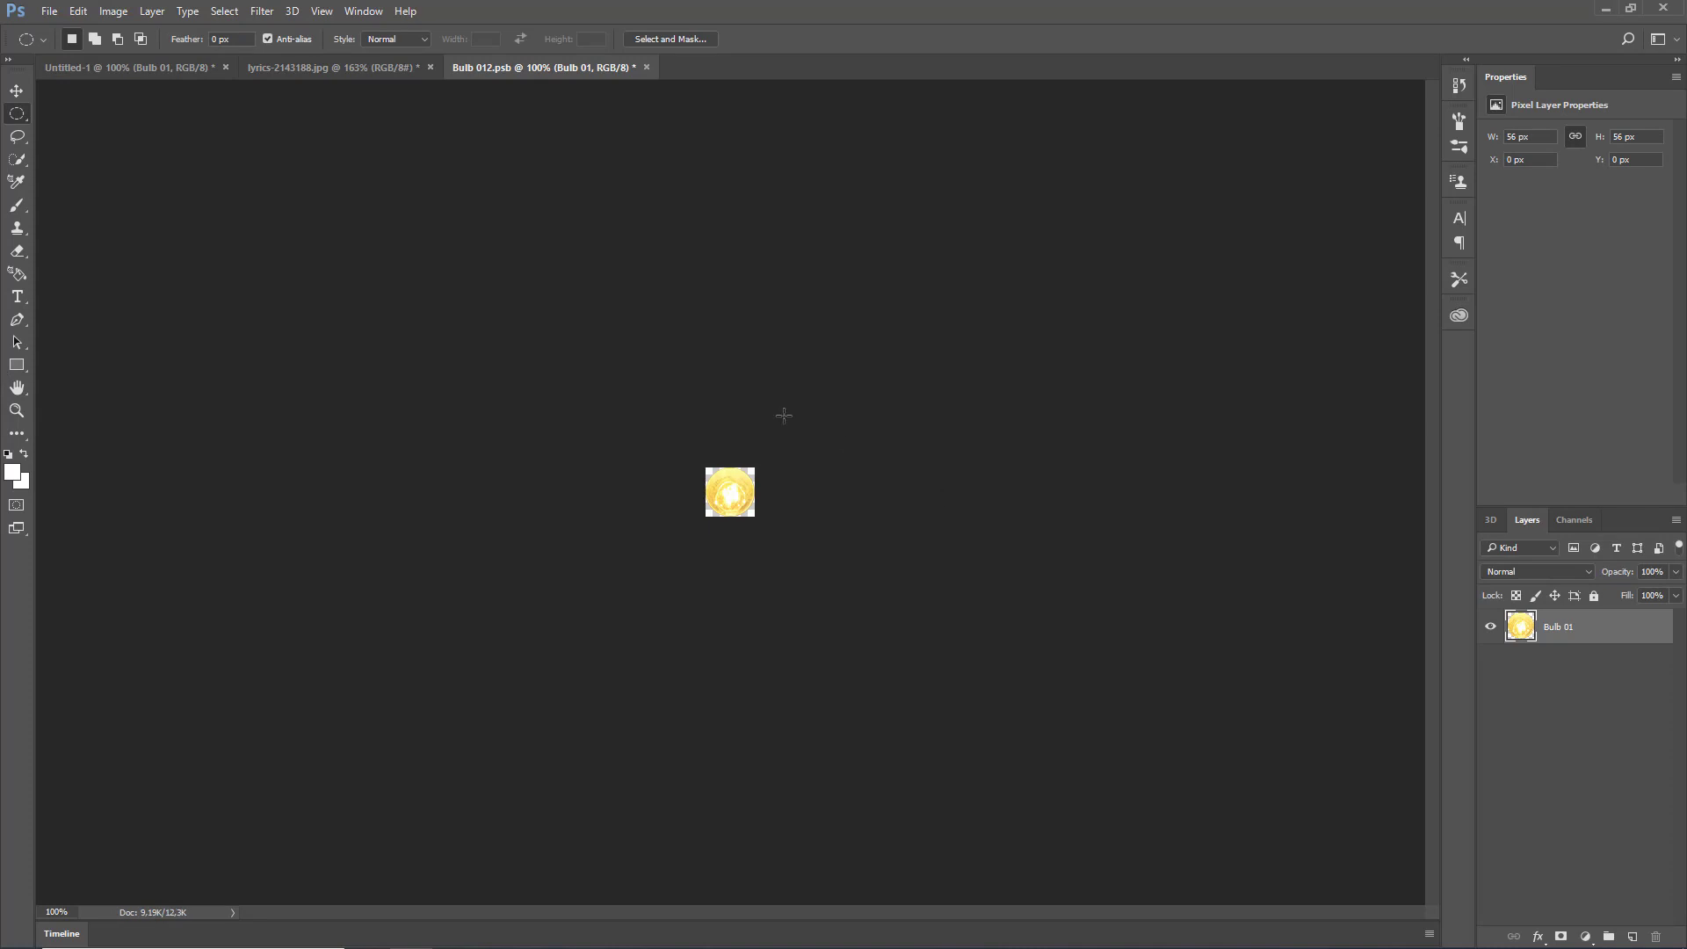
- Add a Hue/Saturation adjustment layer with Hue -12 and clip it to the Bulb 01 layer
{"action": "left_click", "coordinate": [152, 10]}
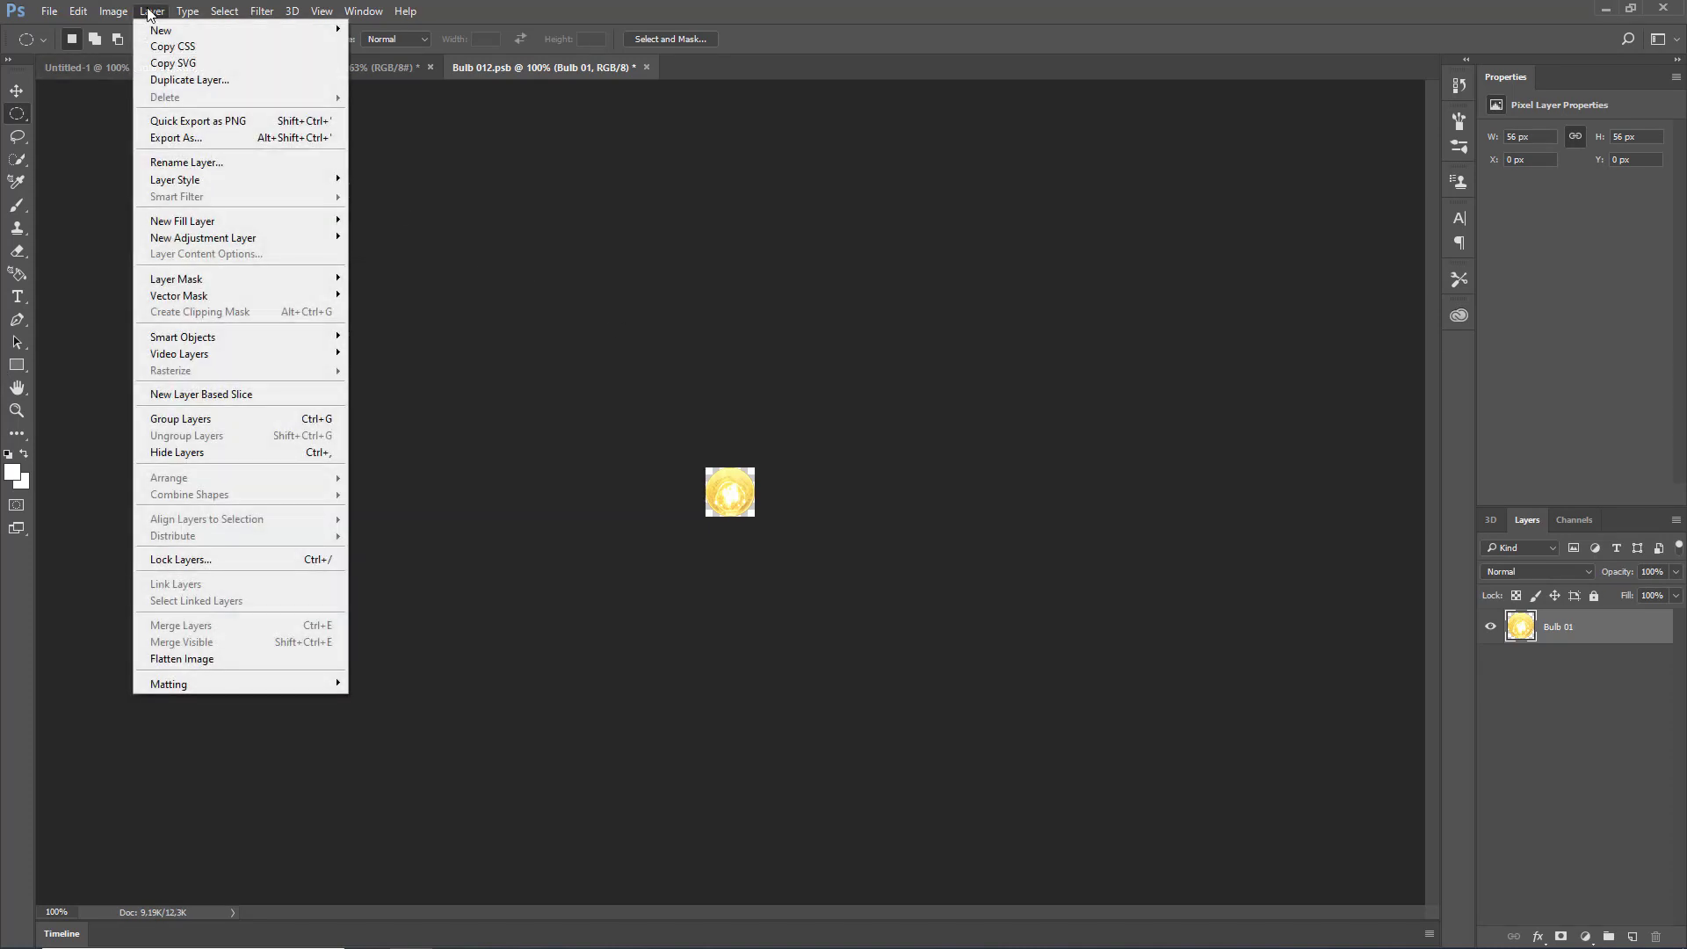
{"action": "mouse_move", "coordinate": [176, 237]}
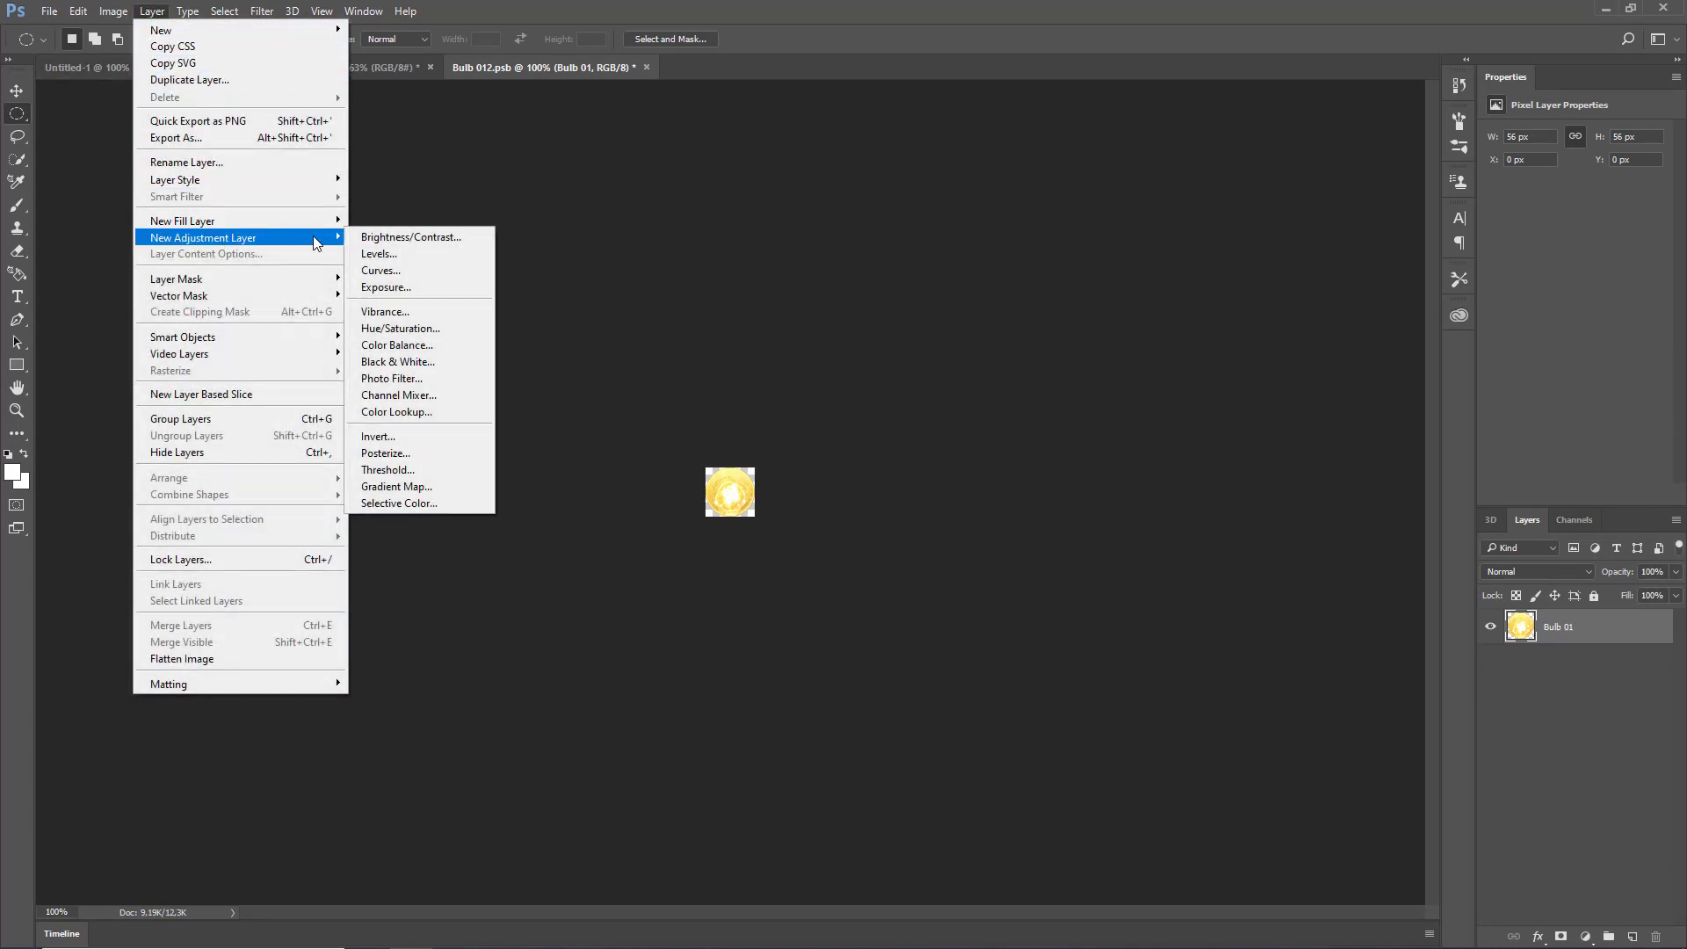
{"action": "left_click", "coordinate": [447, 330]}
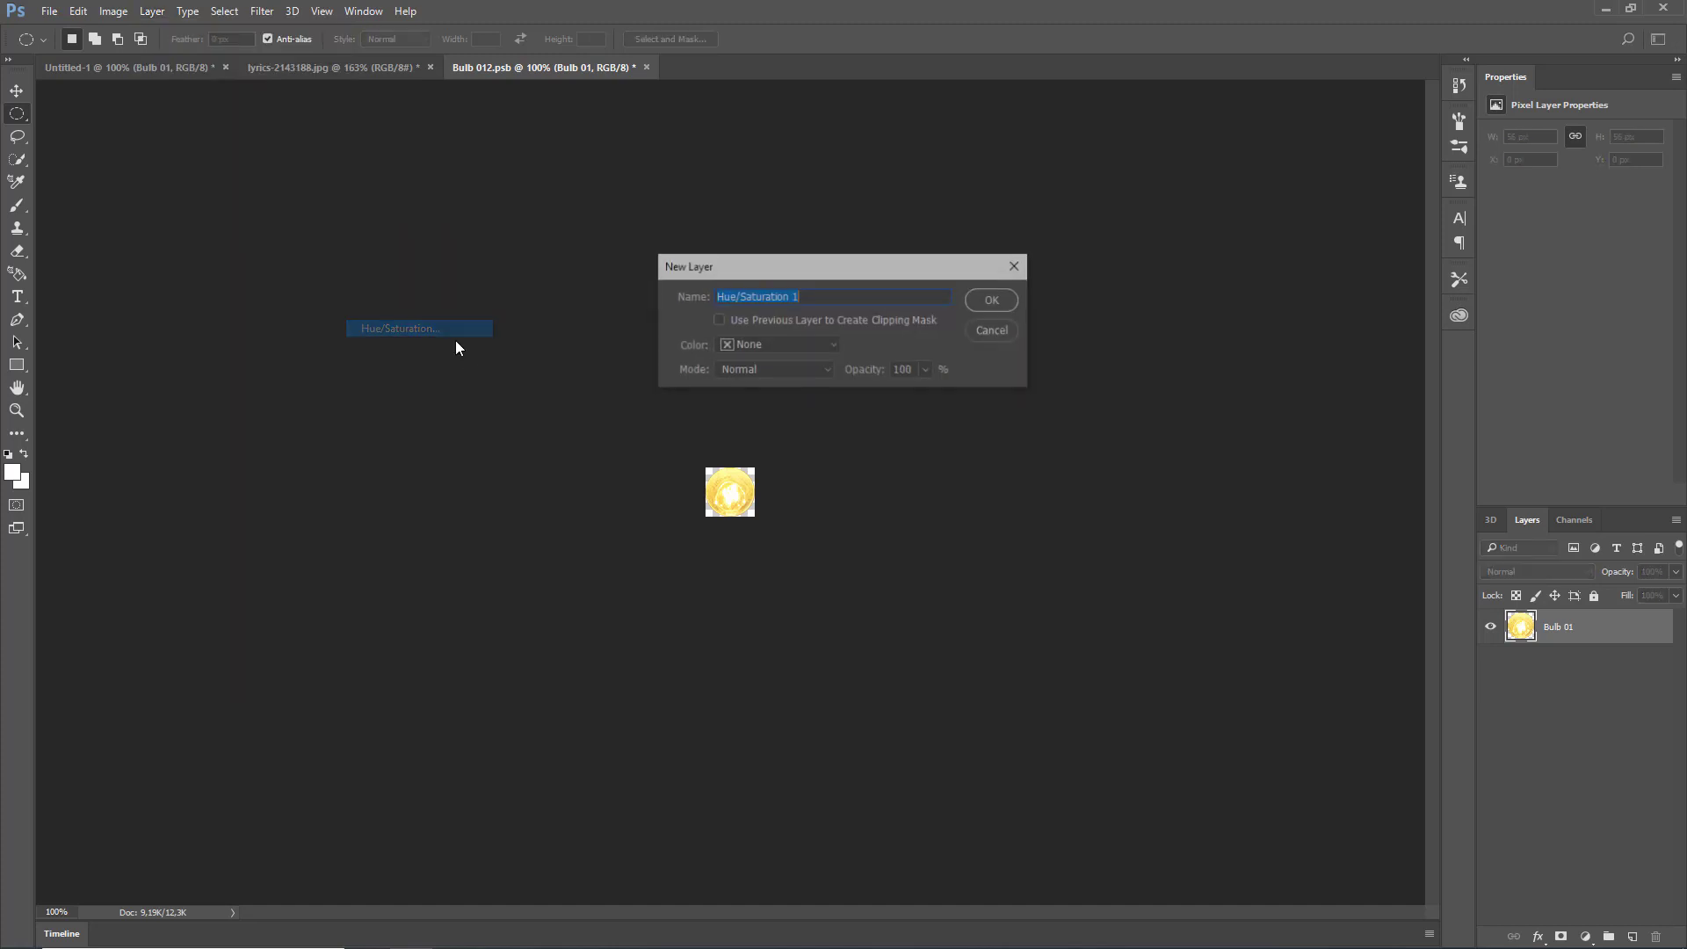
{"action": "left_click", "coordinate": [994, 302]}
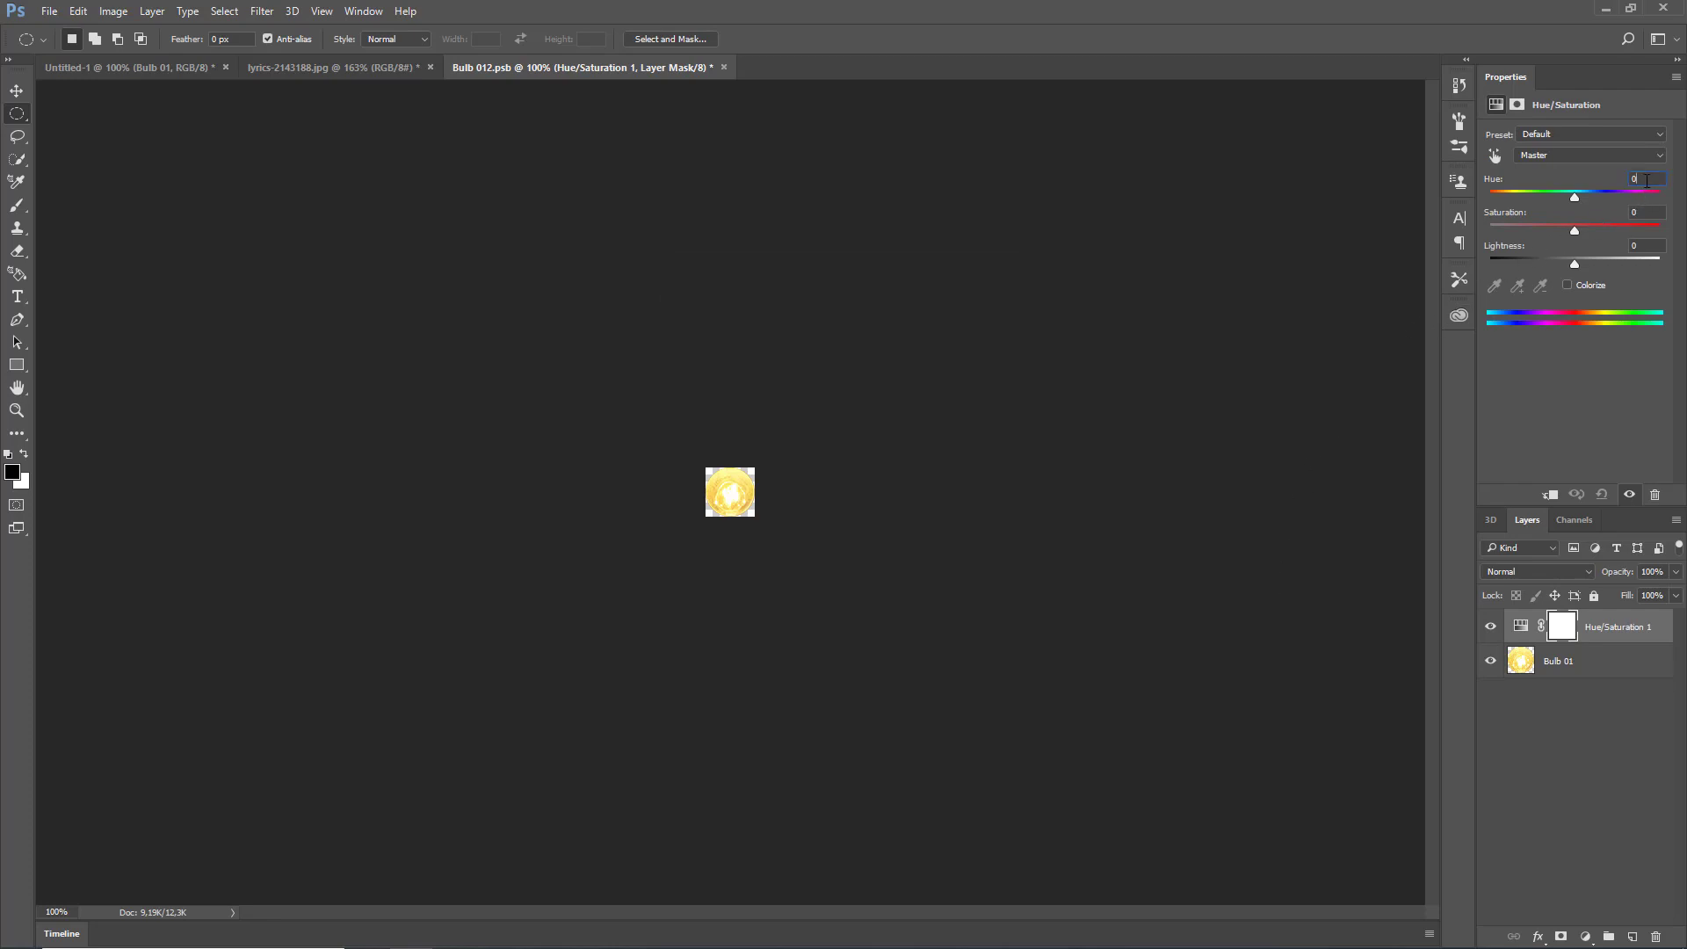
{"action": "type", "text": "-12"}
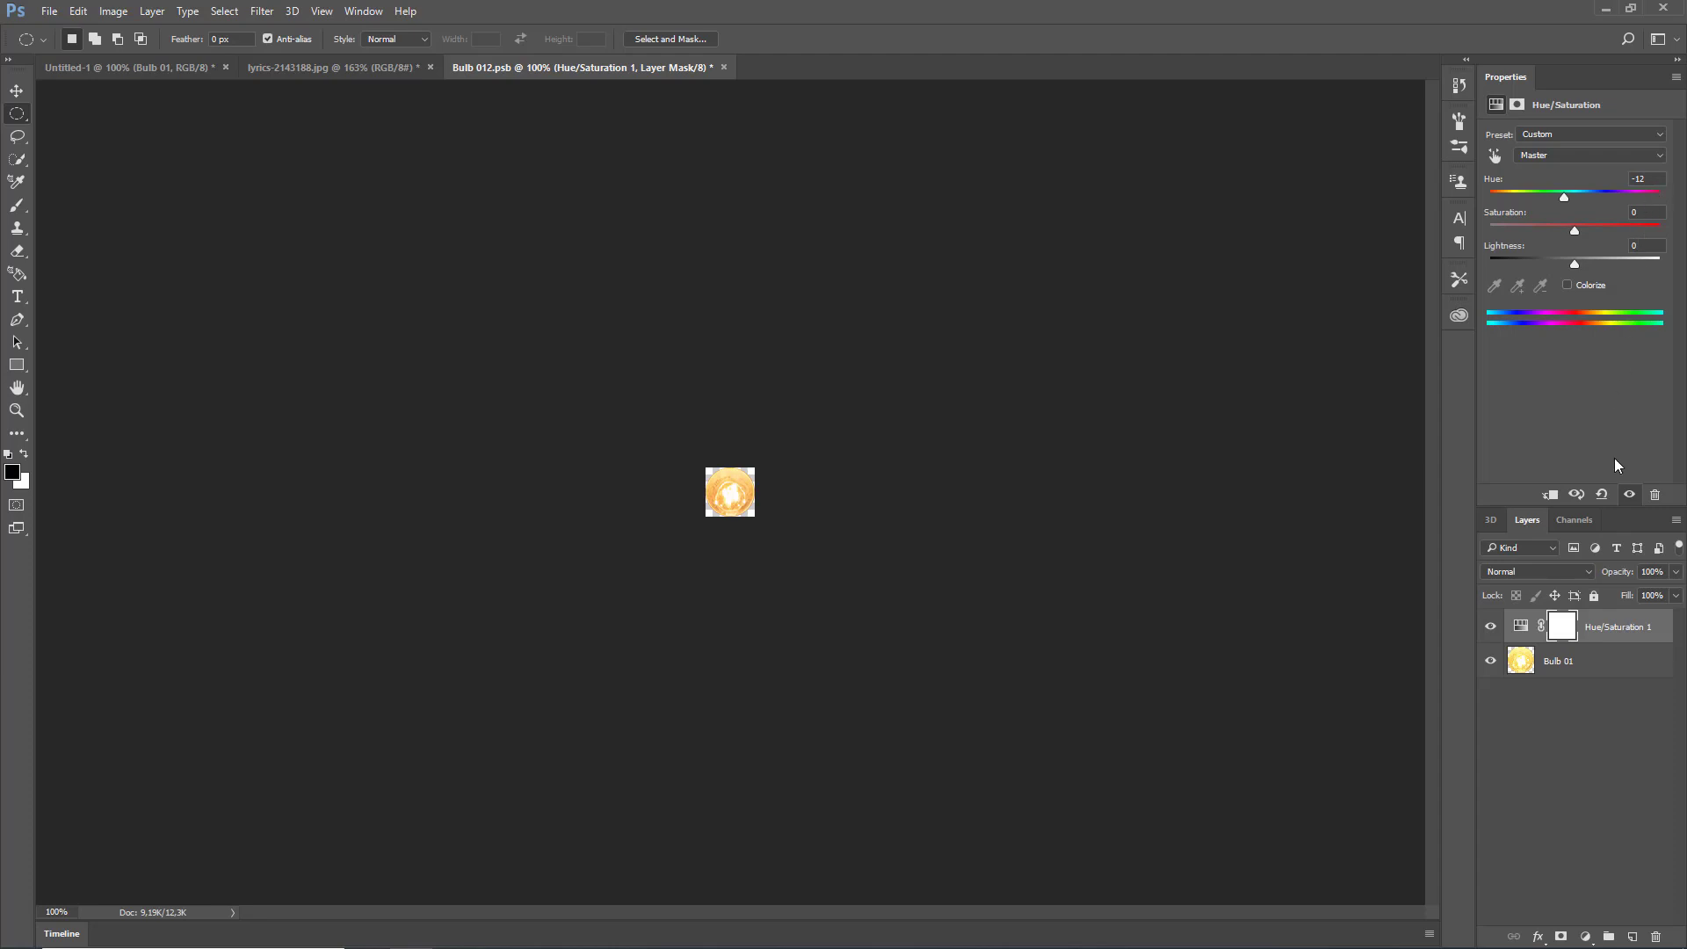
{"action": "right_click", "coordinate": [1619, 629]}
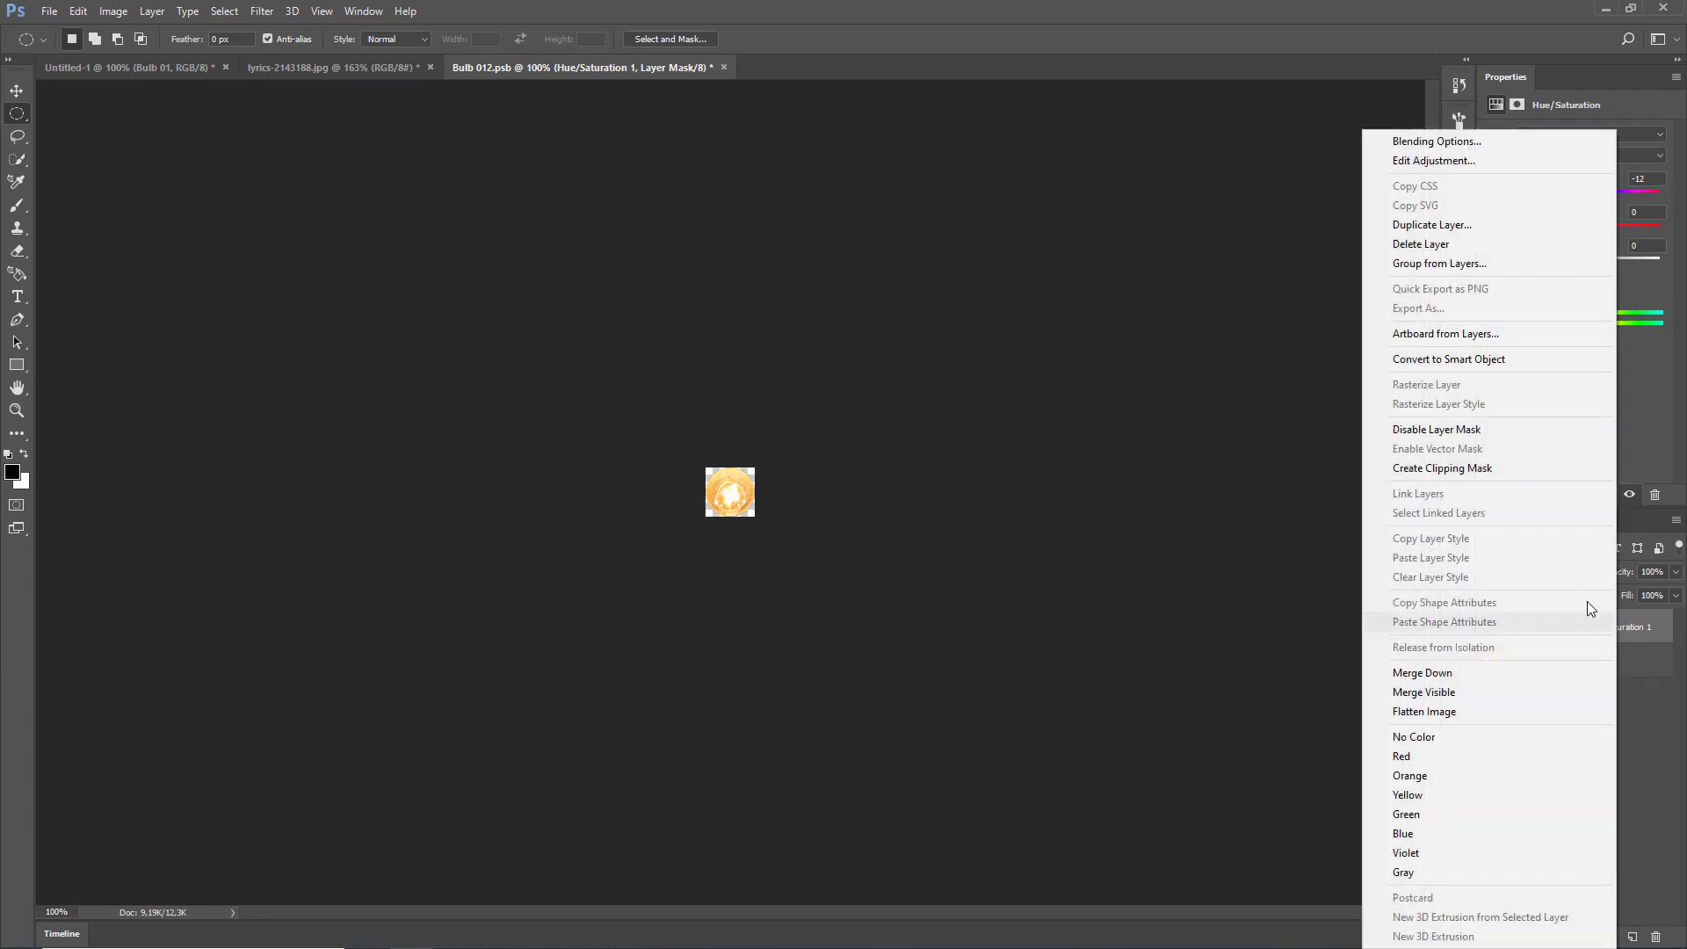
{"action": "left_click", "coordinate": [1516, 468]}
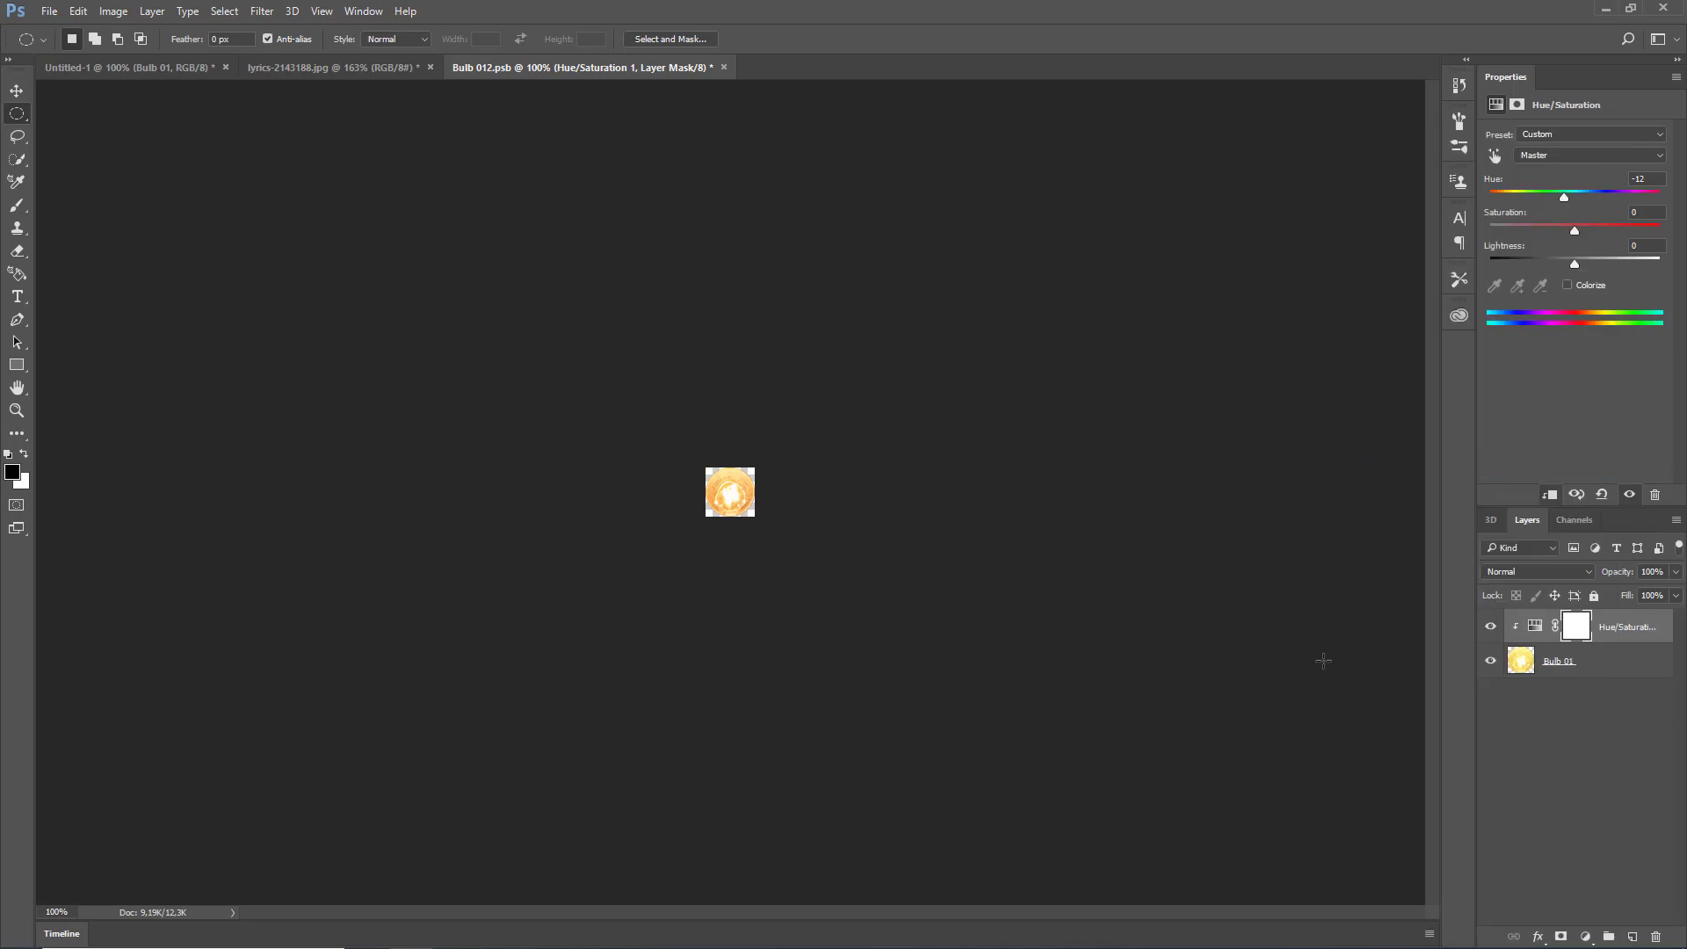
- Add an Inner Glow to the Bulb 01 layer with blend mode Linear Dodge (Add) and 25% opacity
{"action": "left_click", "coordinate": [1597, 673]}
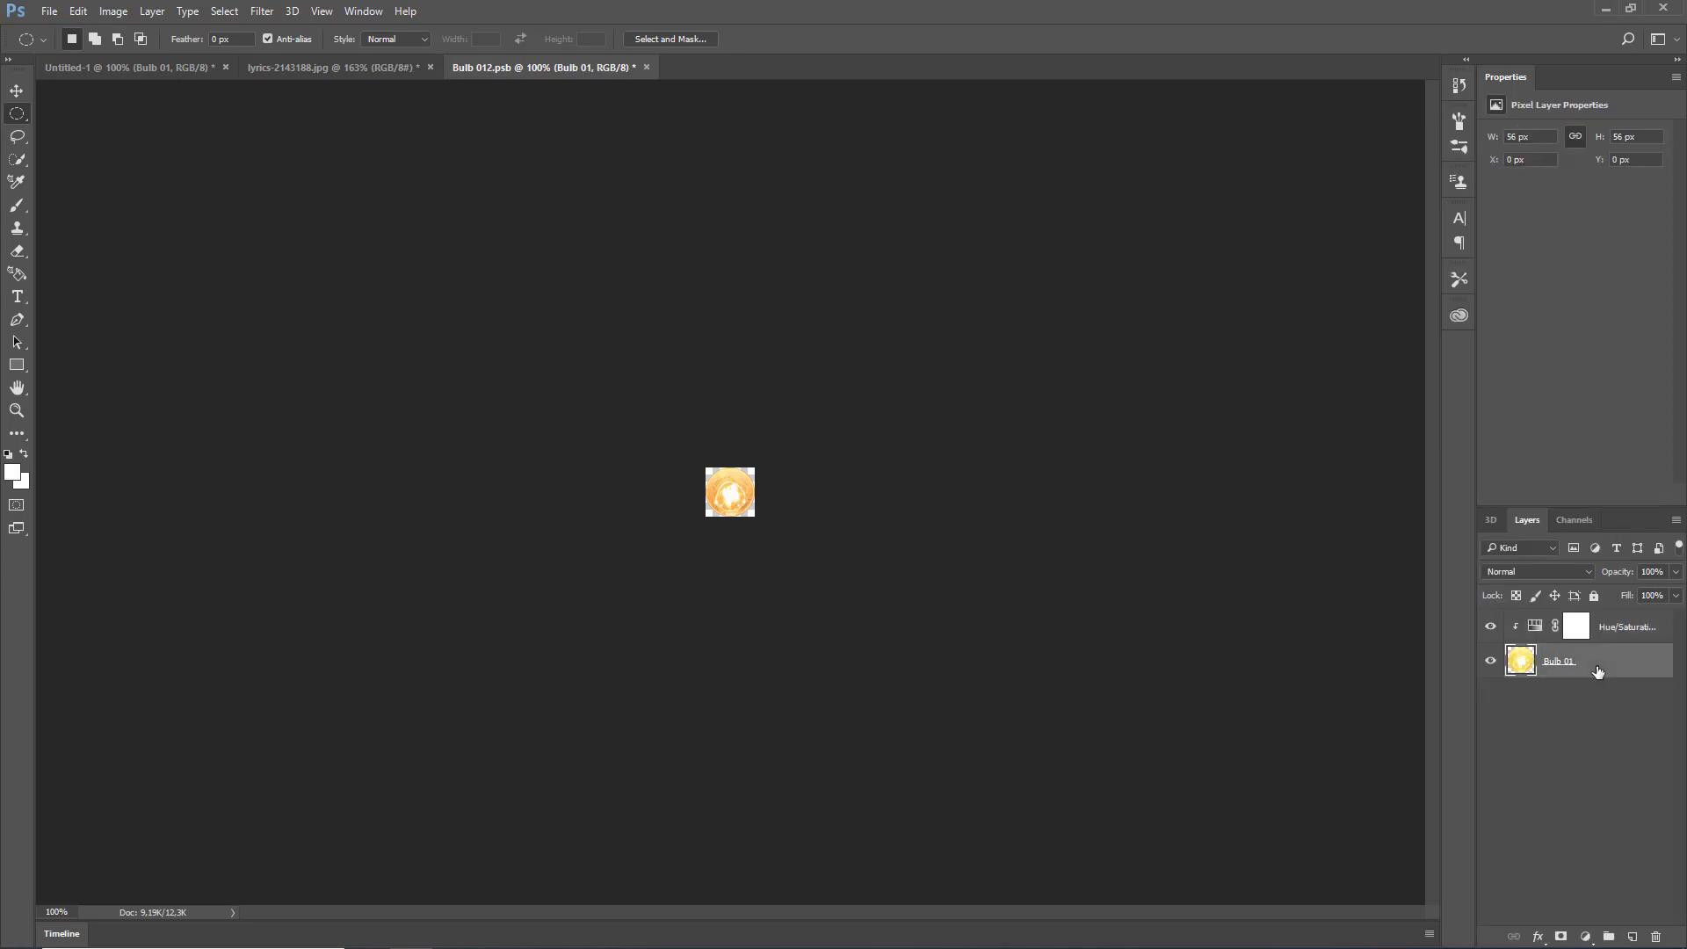
{"action": "right_click", "coordinate": [1597, 672]}
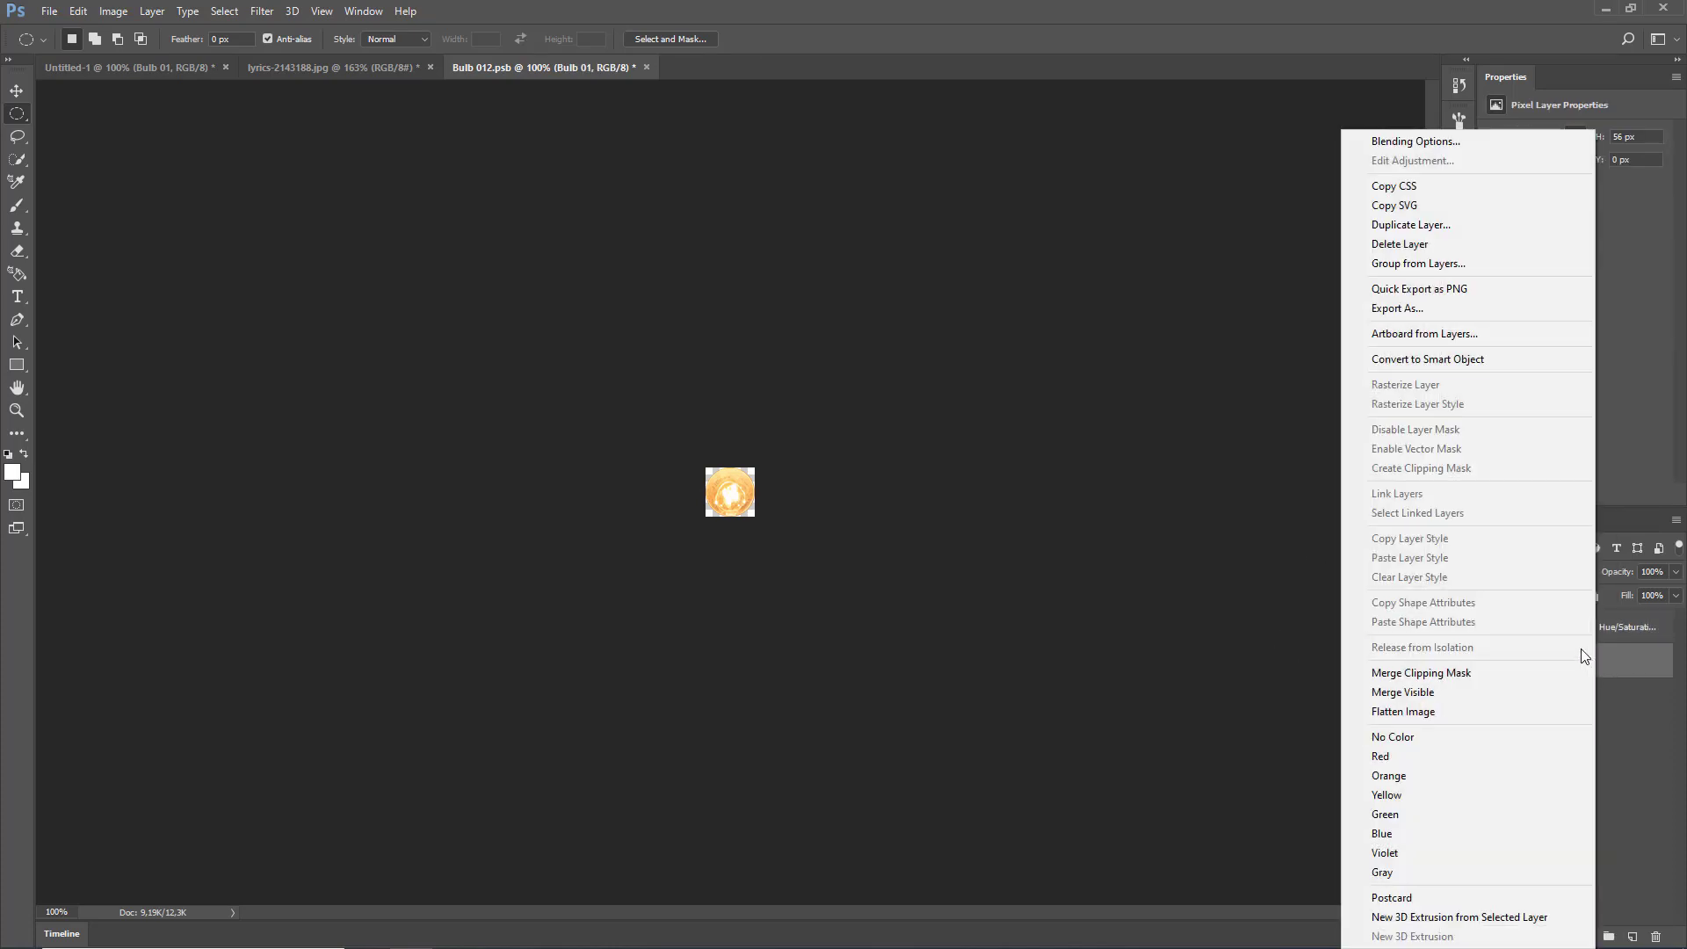
{"action": "left_click", "coordinate": [1528, 145]}
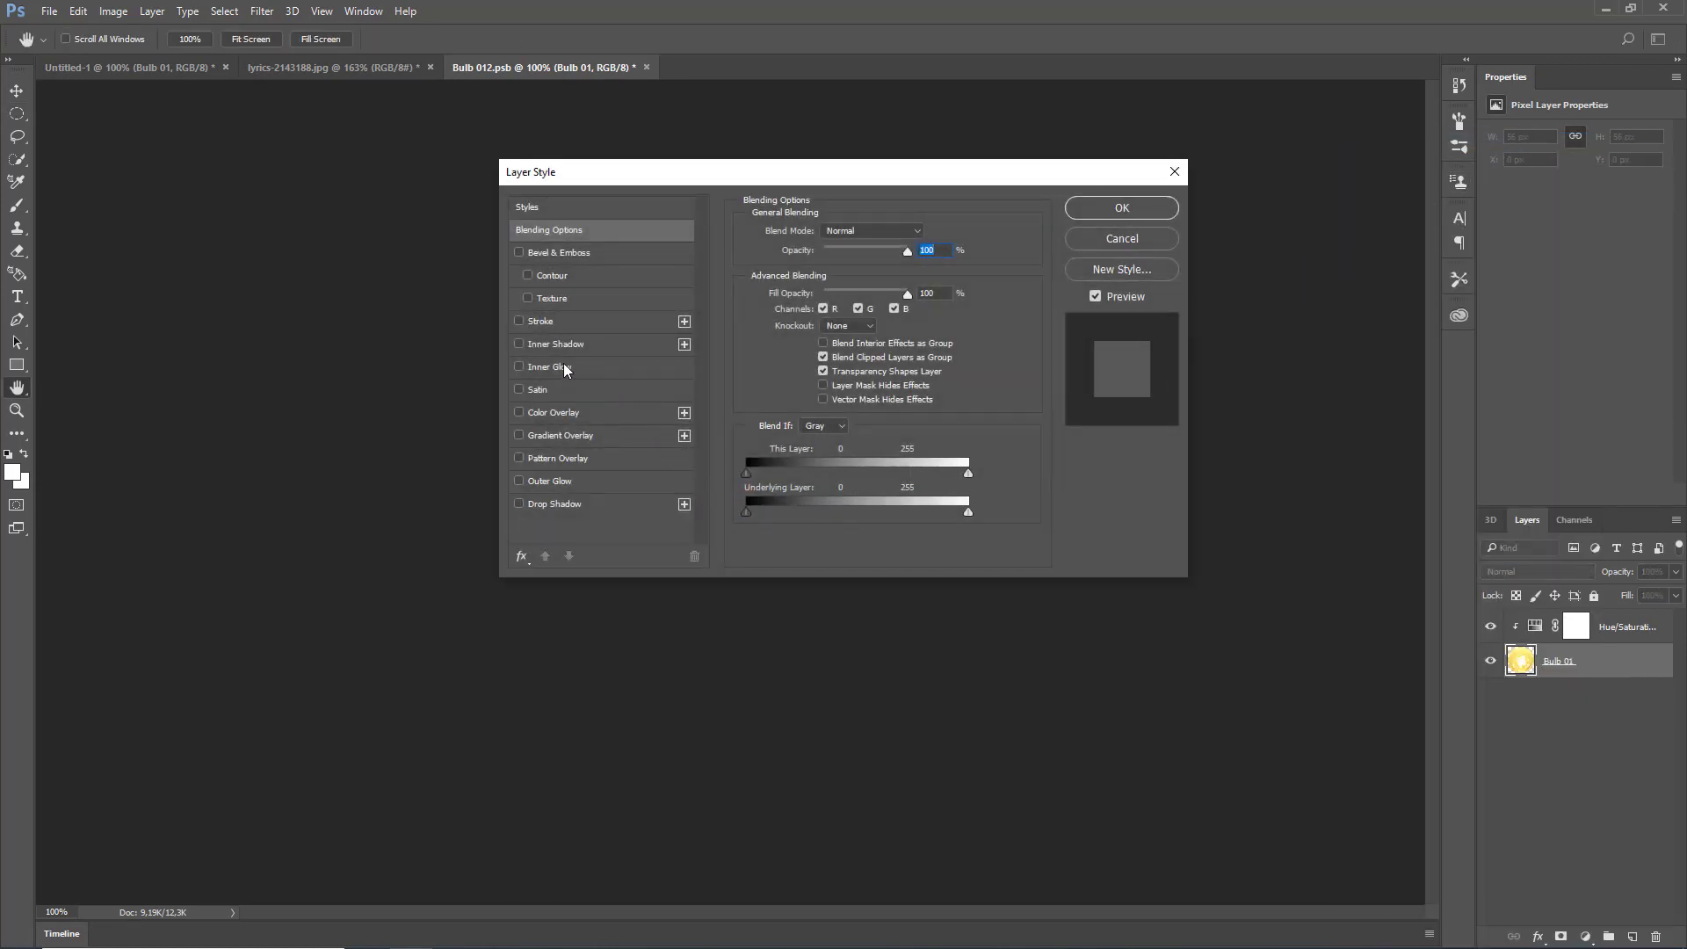
{"action": "left_click", "coordinate": [519, 367]}
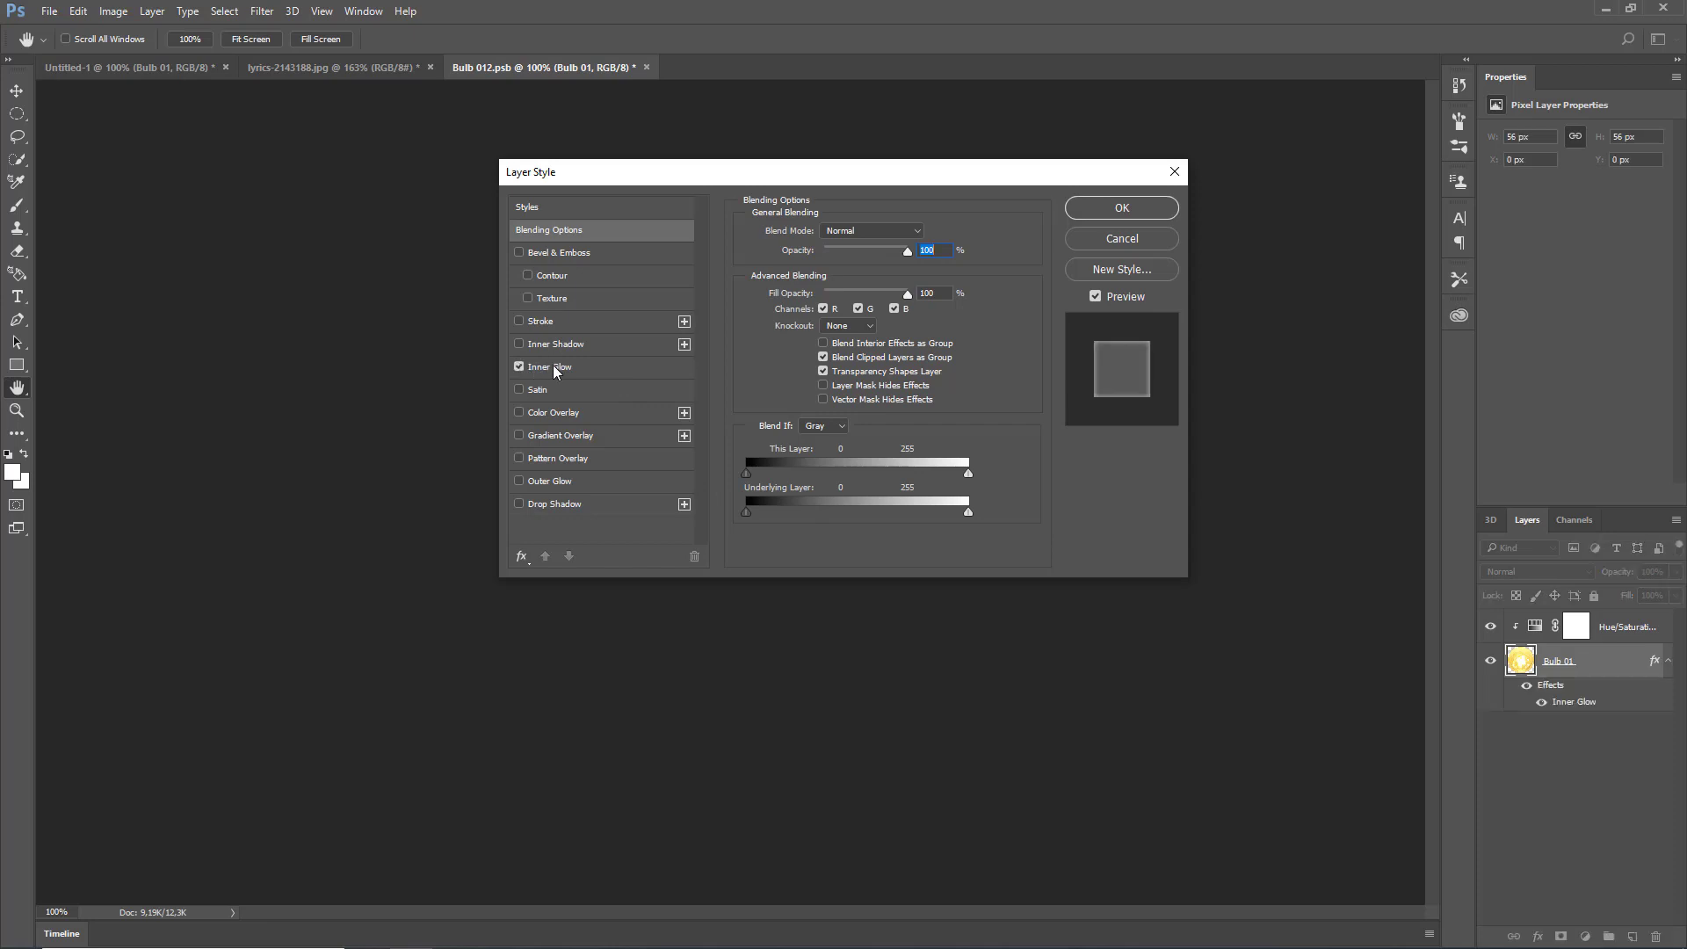
{"action": "left_click", "coordinate": [553, 368]}
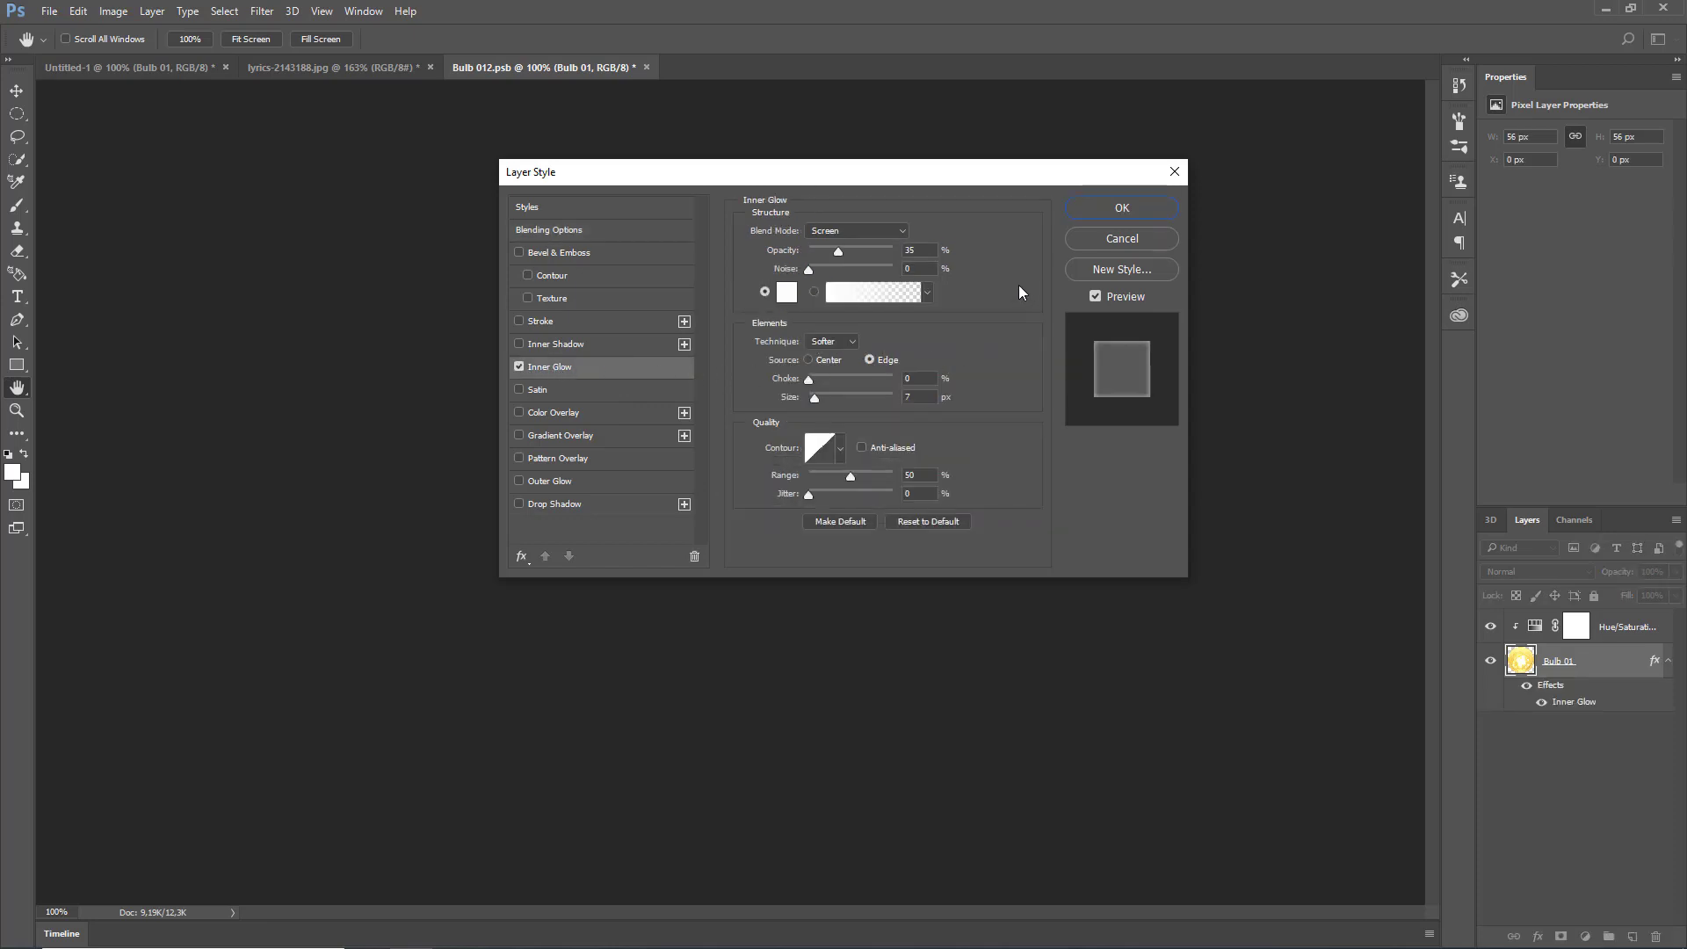
{"action": "left_click", "coordinate": [903, 232]}
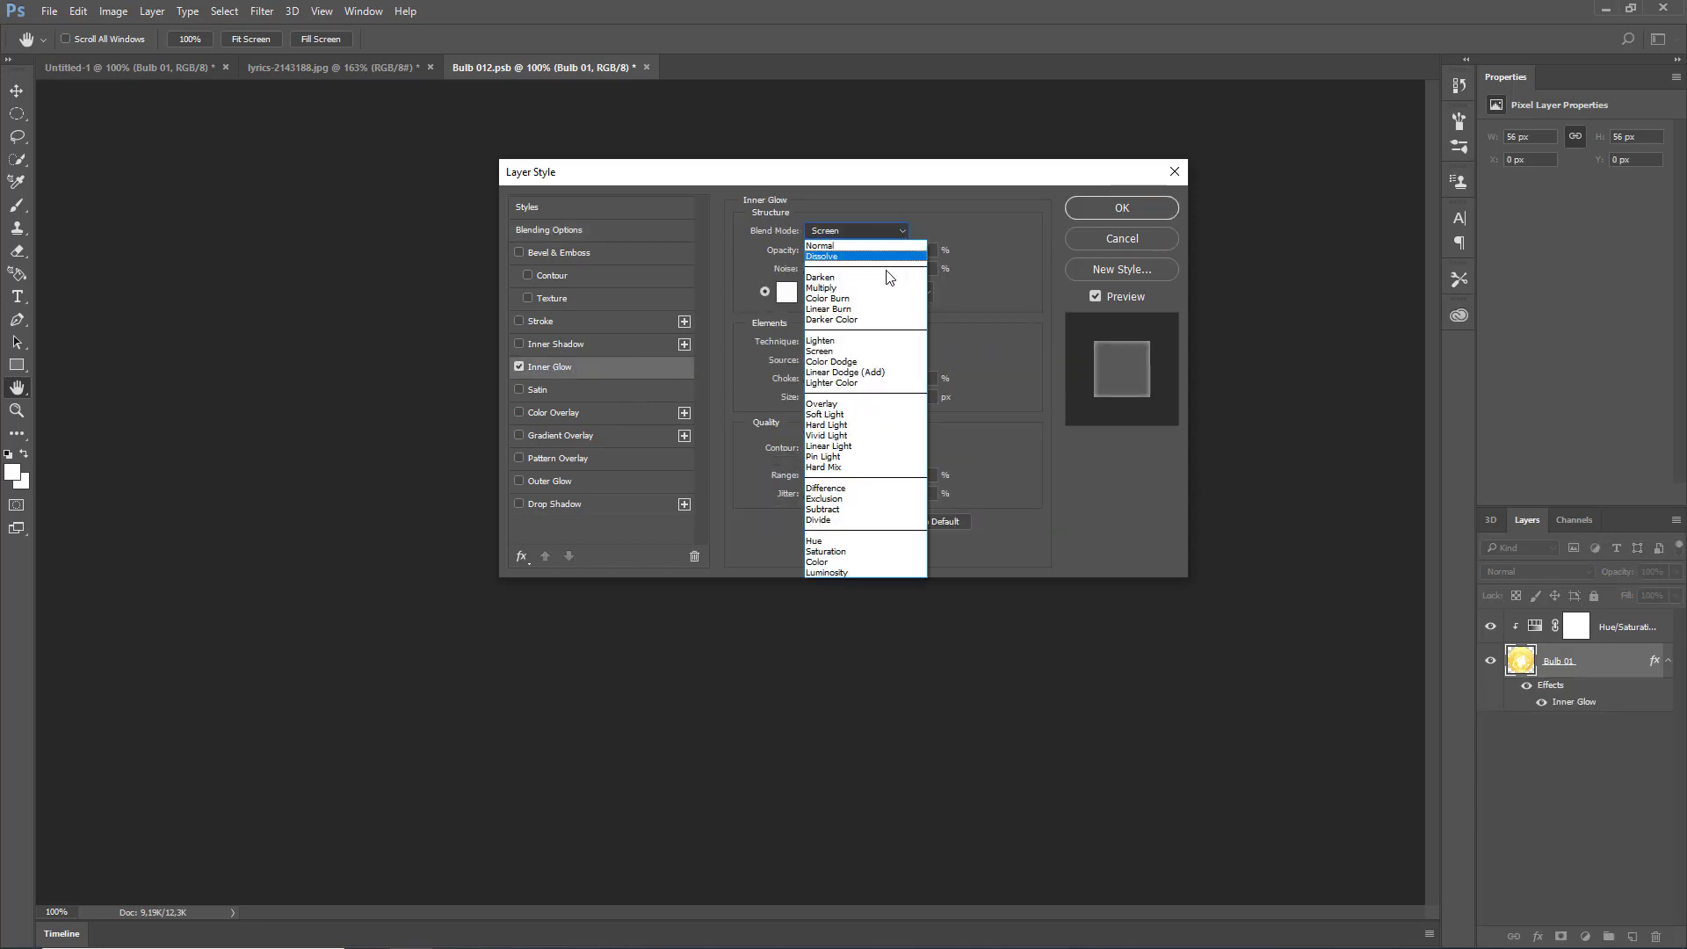
{"action": "left_click", "coordinate": [881, 372]}
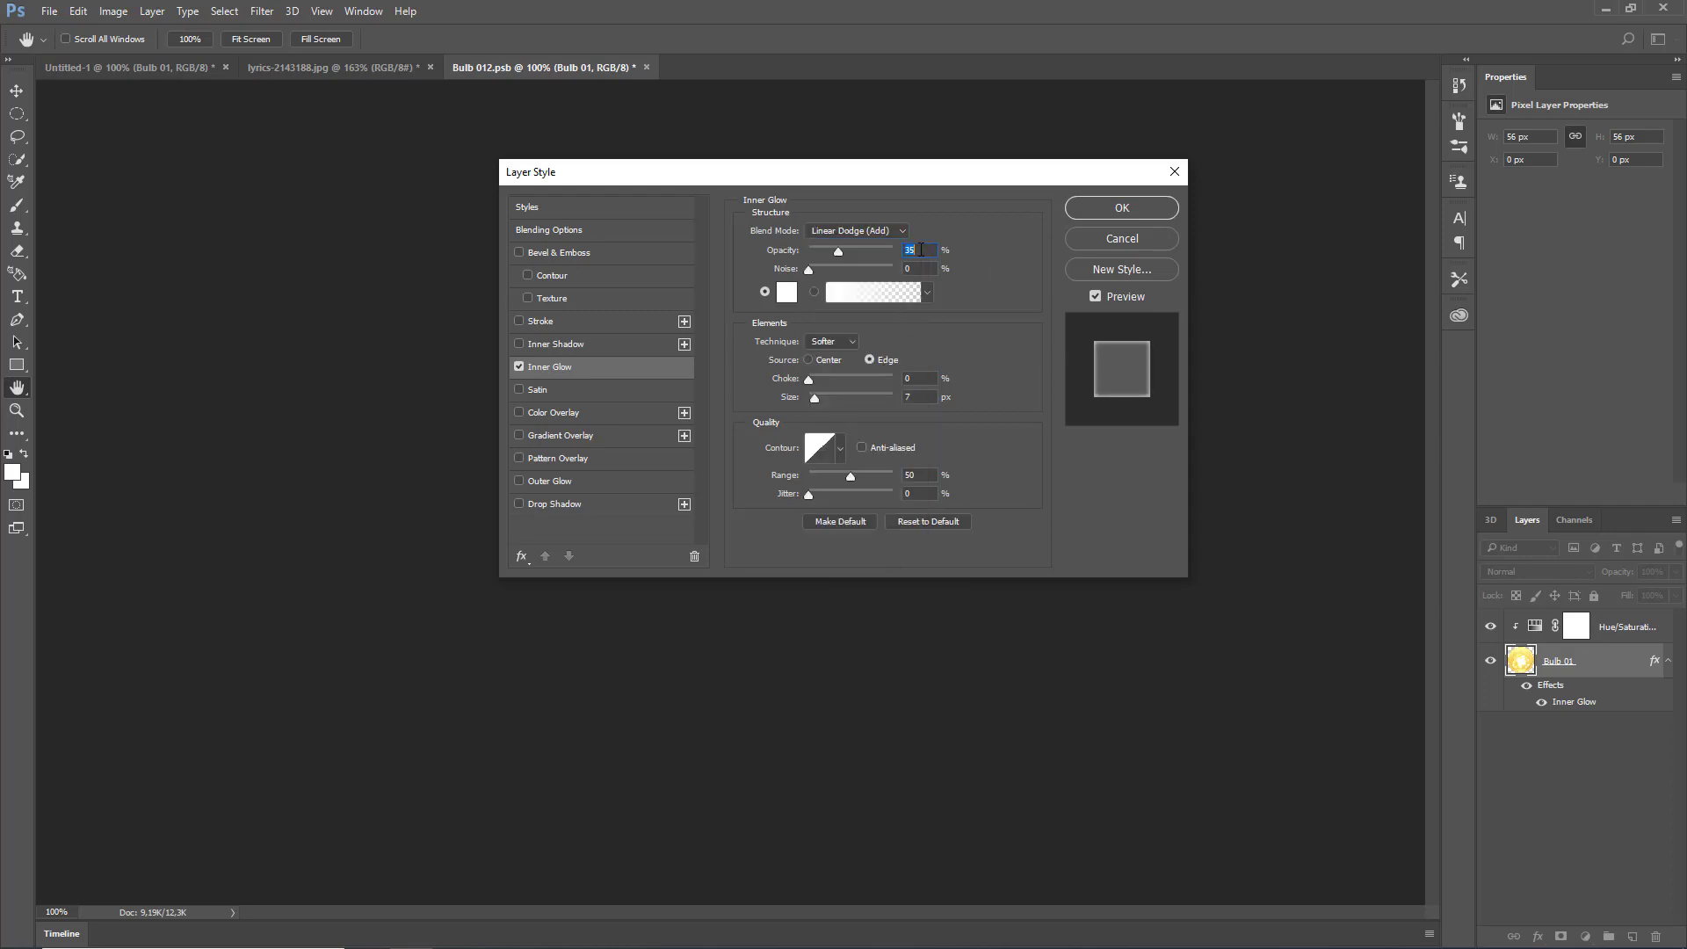
{"action": "type", "text": "25"}
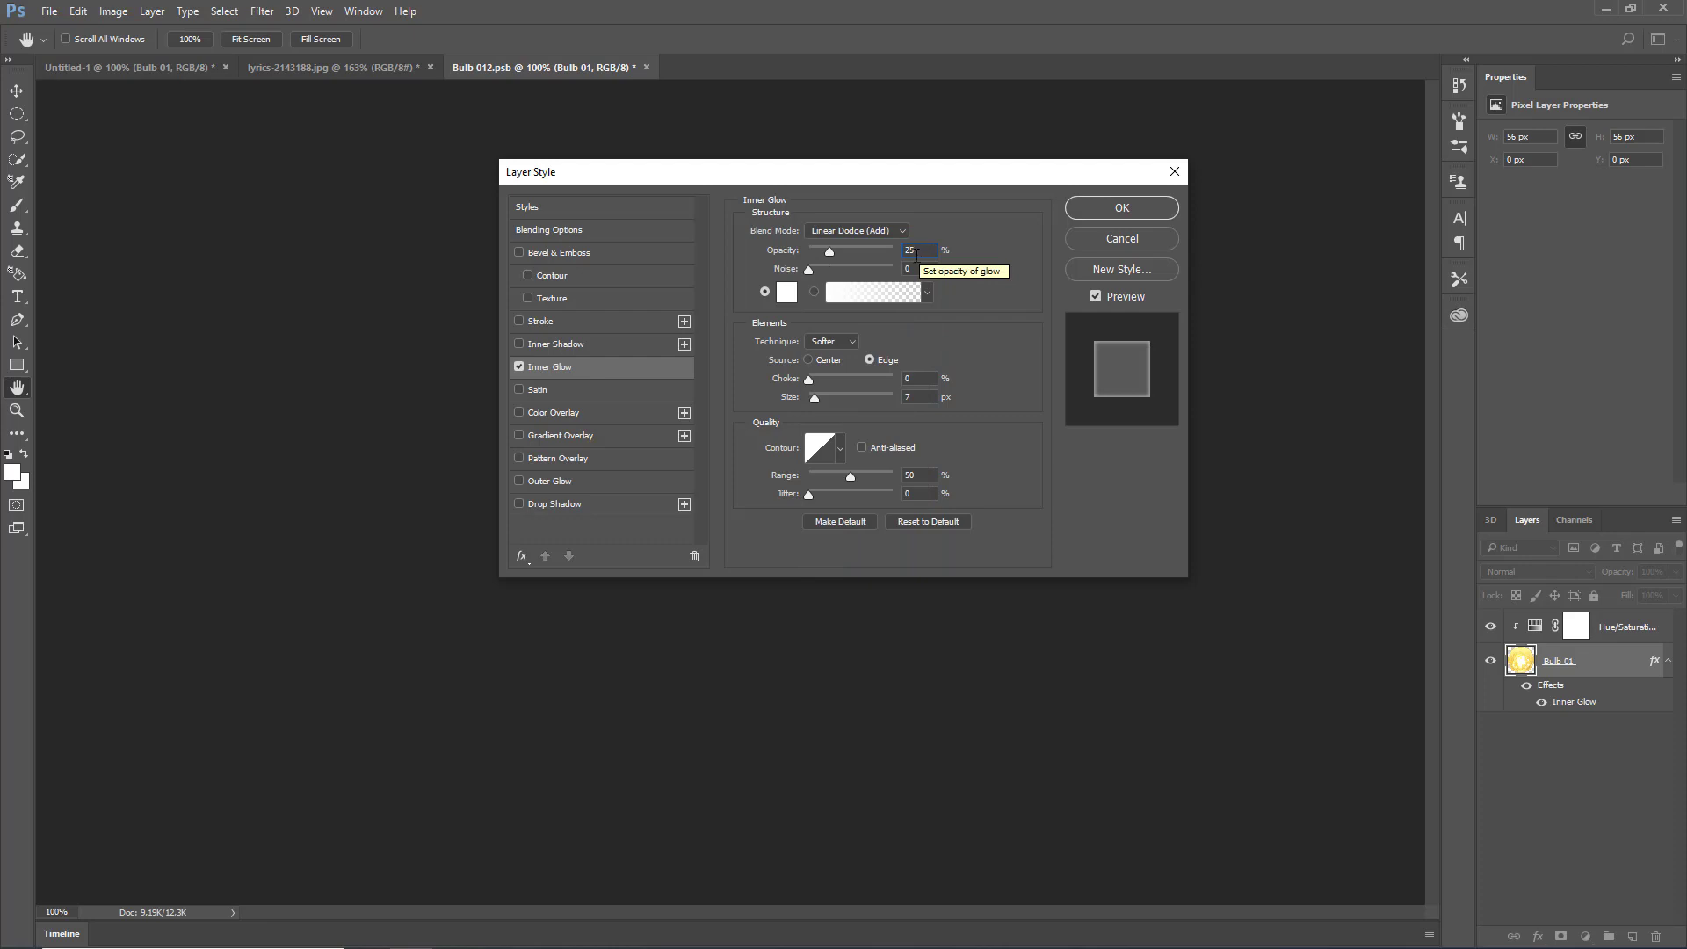
- Set the Inner Glow colour to #fff2e3, its source to Center and its size to 27 px, and apply the style
{"action": "left_click", "coordinate": [785, 295]}
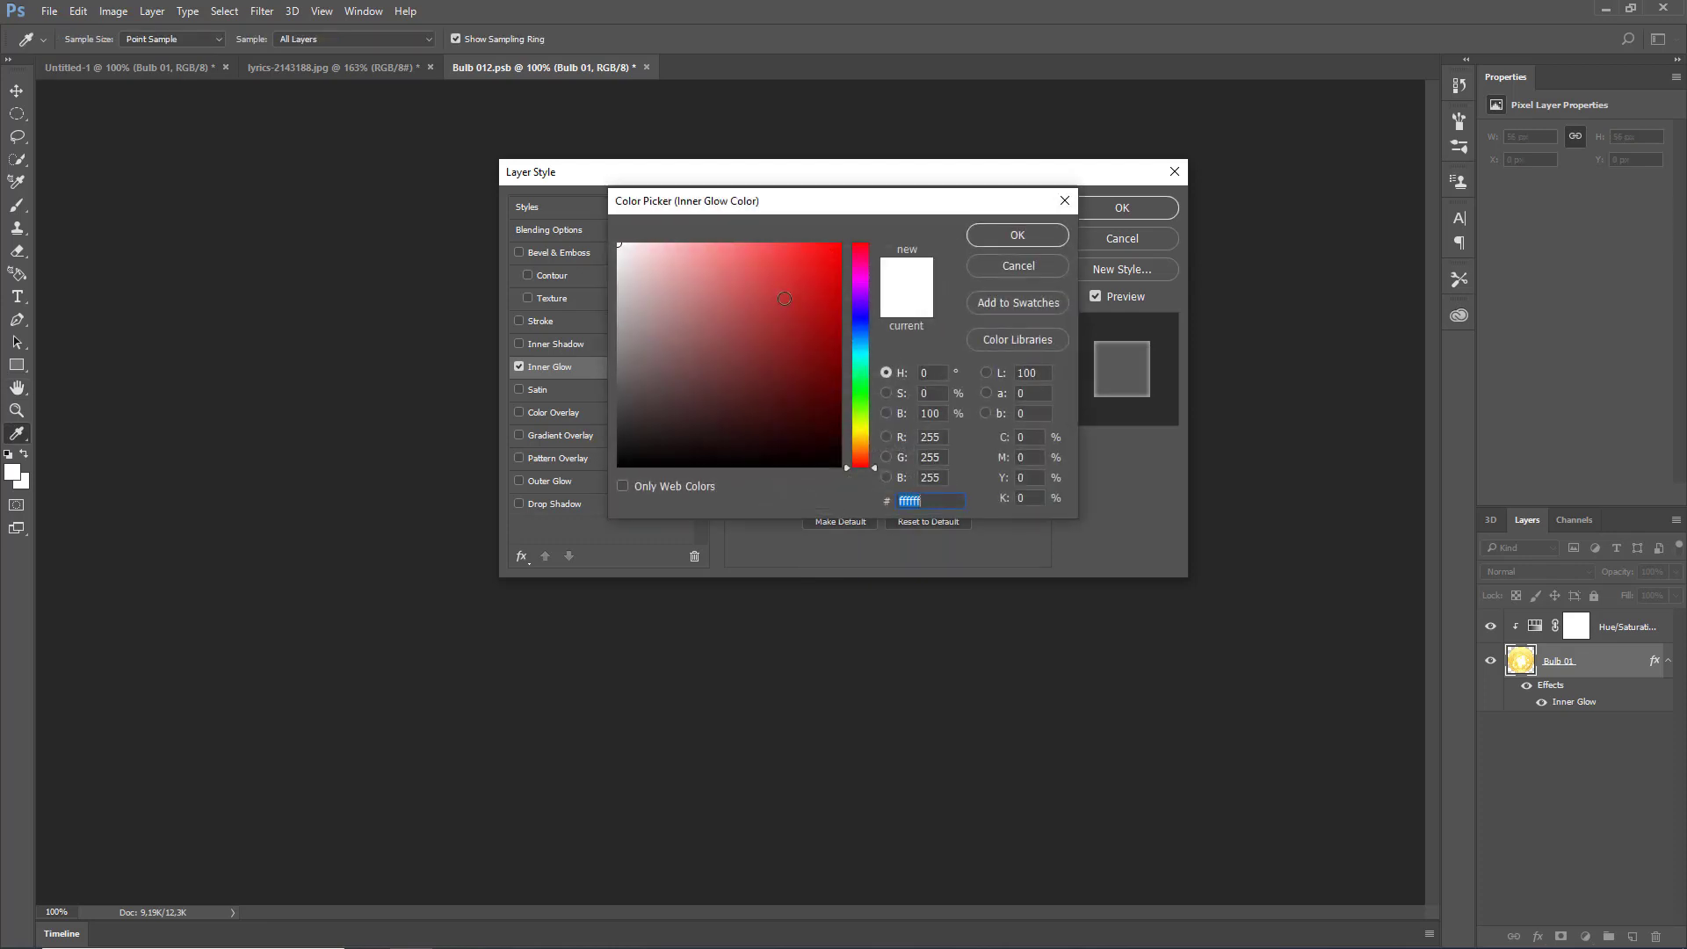
{"action": "key", "text": "BackSpace"}
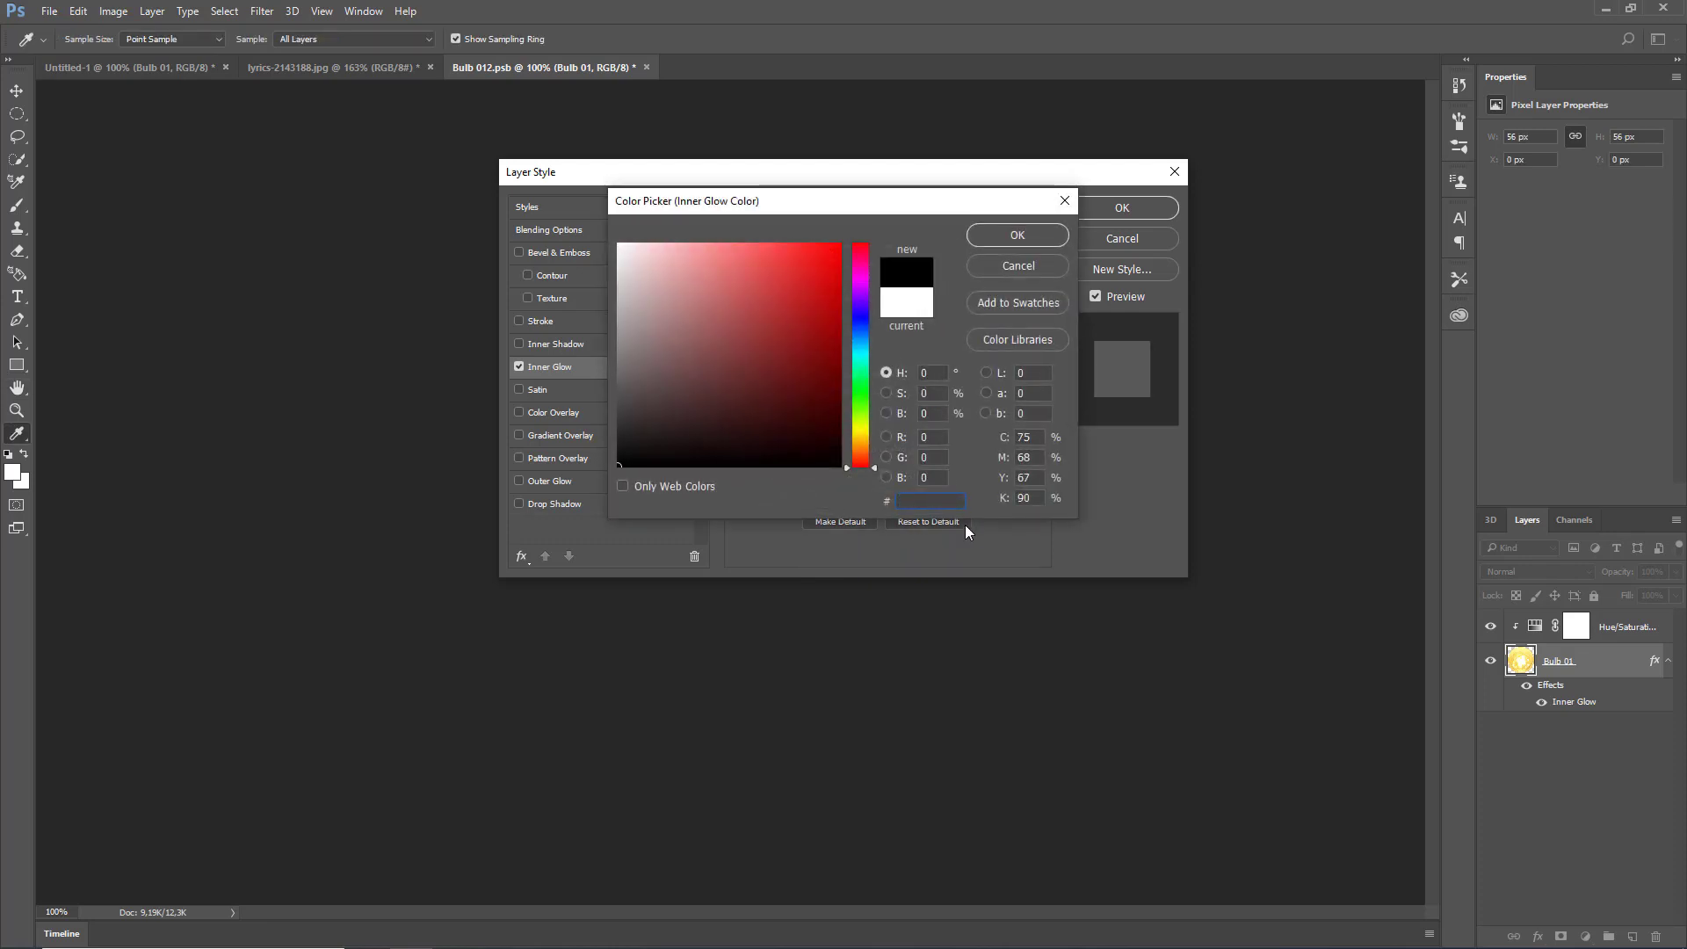
{"action": "type", "text": "fff2e3"}
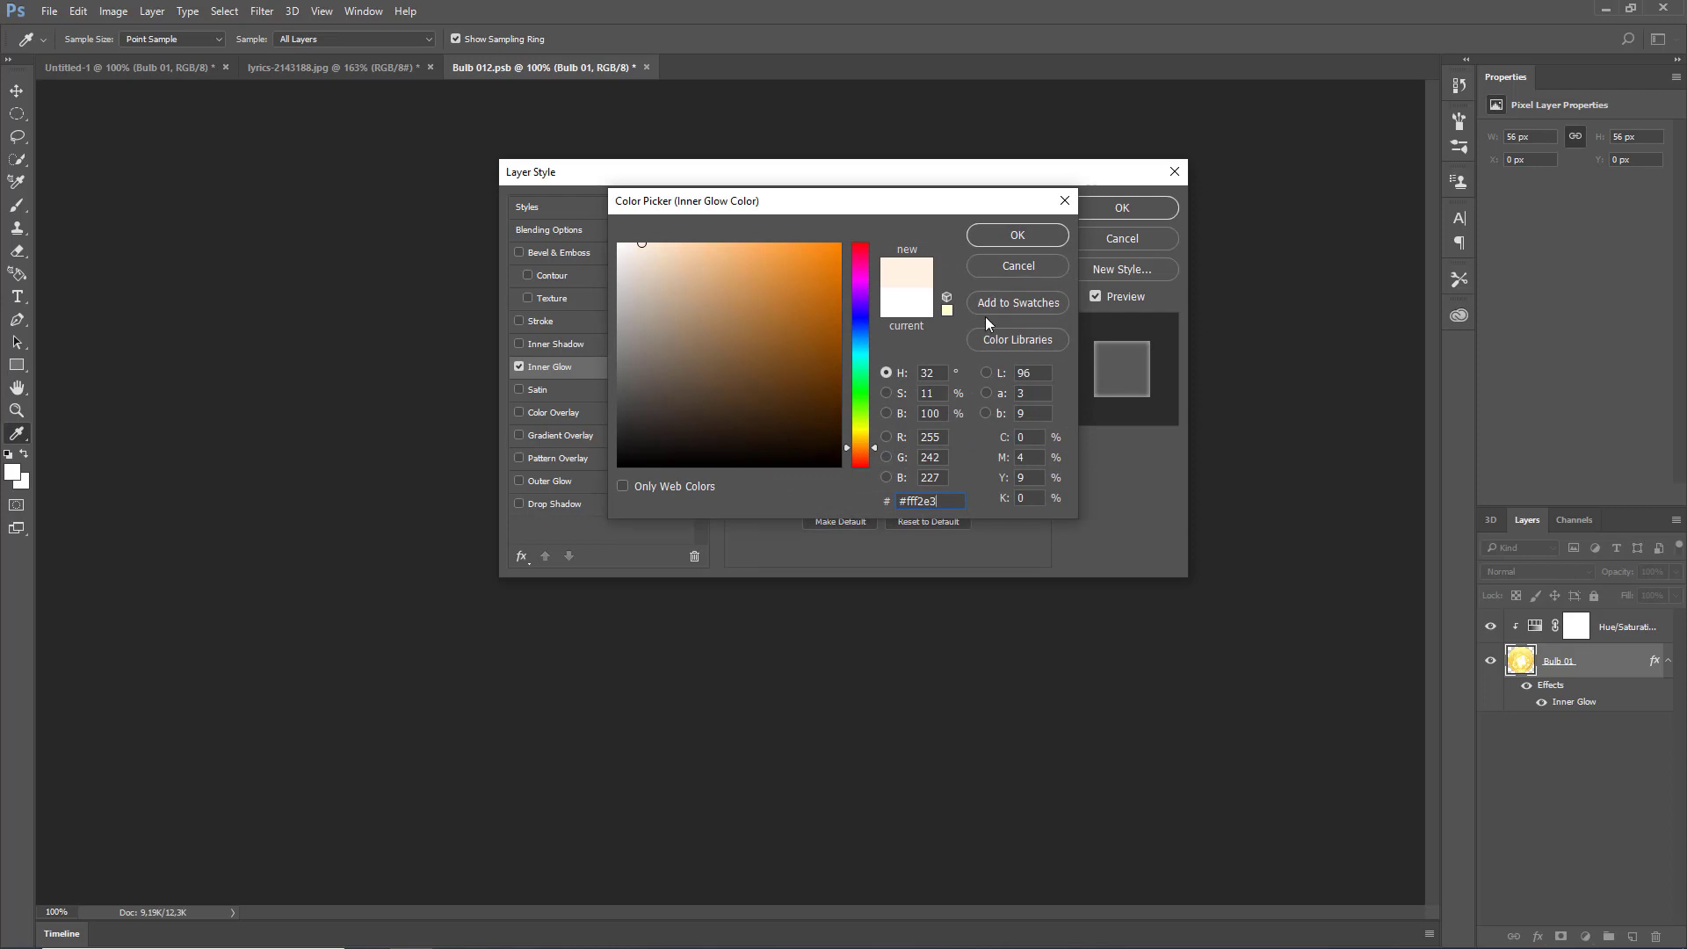
{"action": "left_click", "coordinate": [1017, 235]}
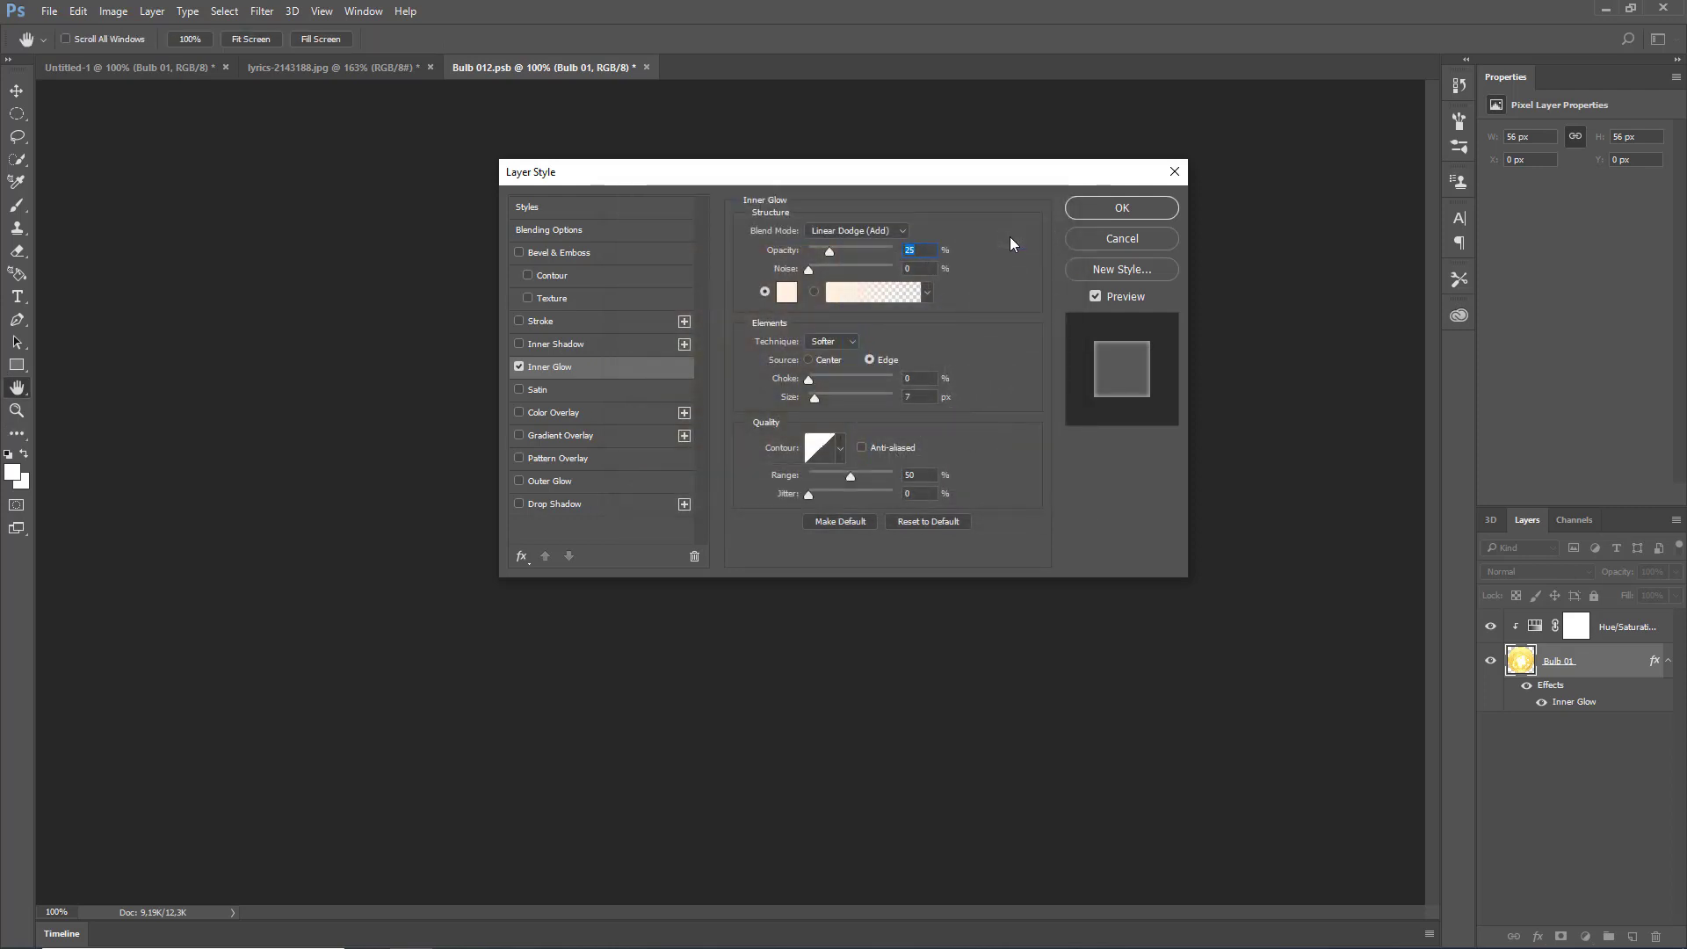
{"action": "left_click", "coordinate": [832, 358]}
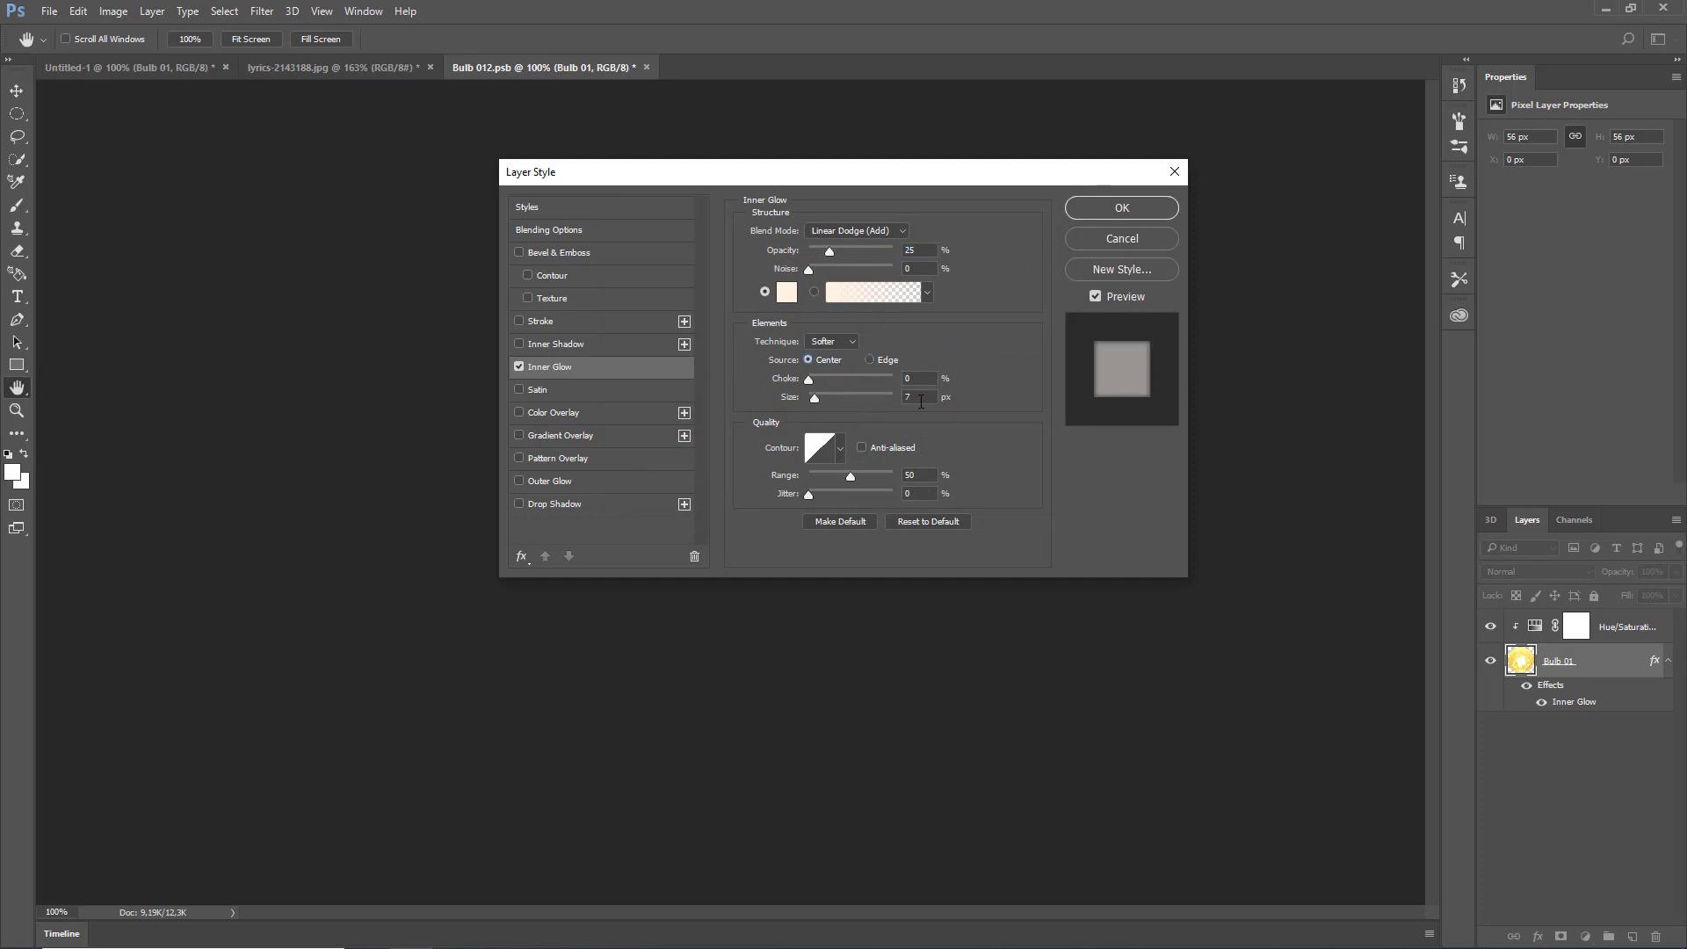
{"action": "type", "text": "27"}
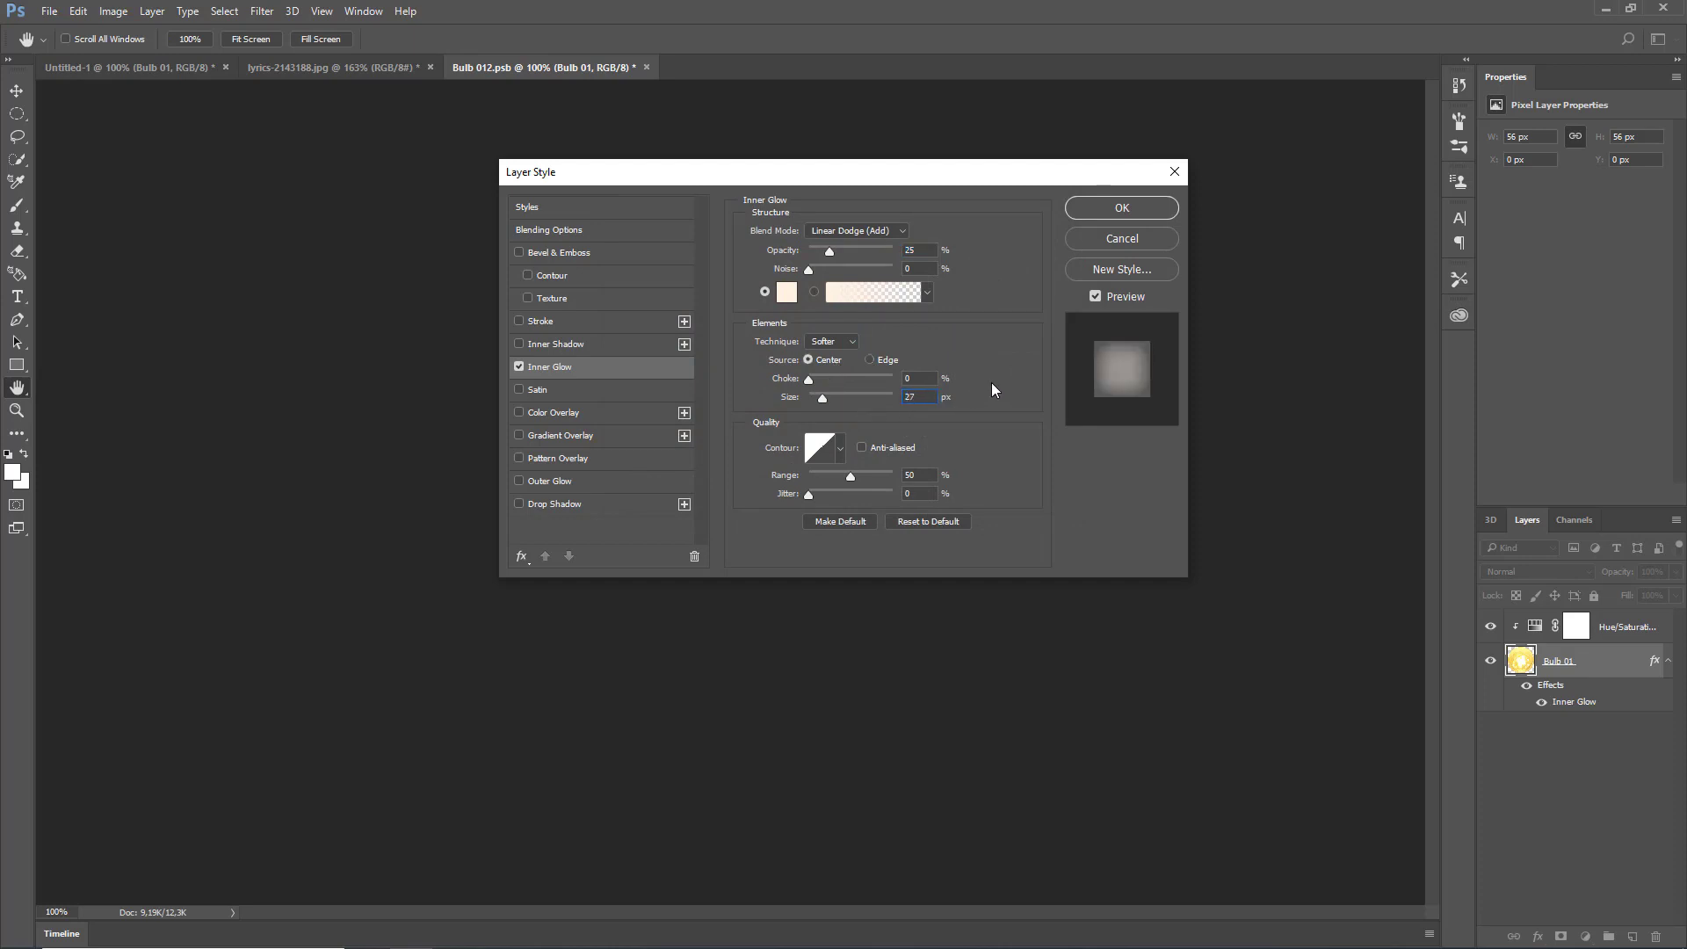
{"action": "left_click", "coordinate": [1099, 209]}
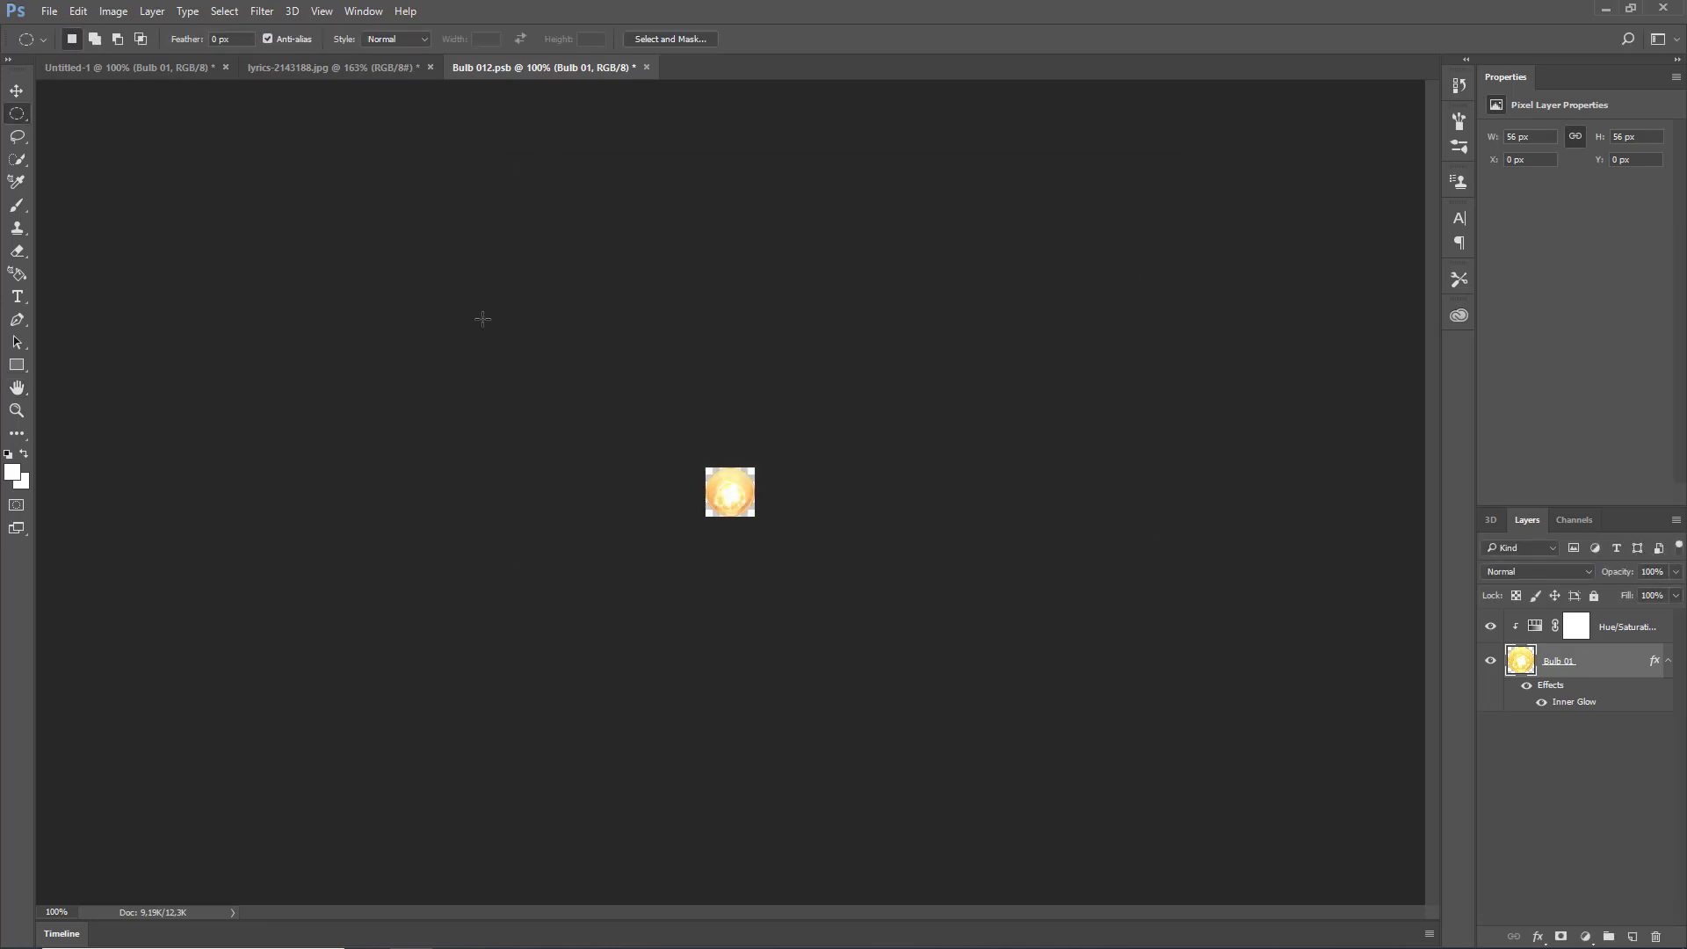
- Save the edited bulb smart object and close its document to return to Untitled-1
{"action": "left_click", "coordinate": [49, 11]}
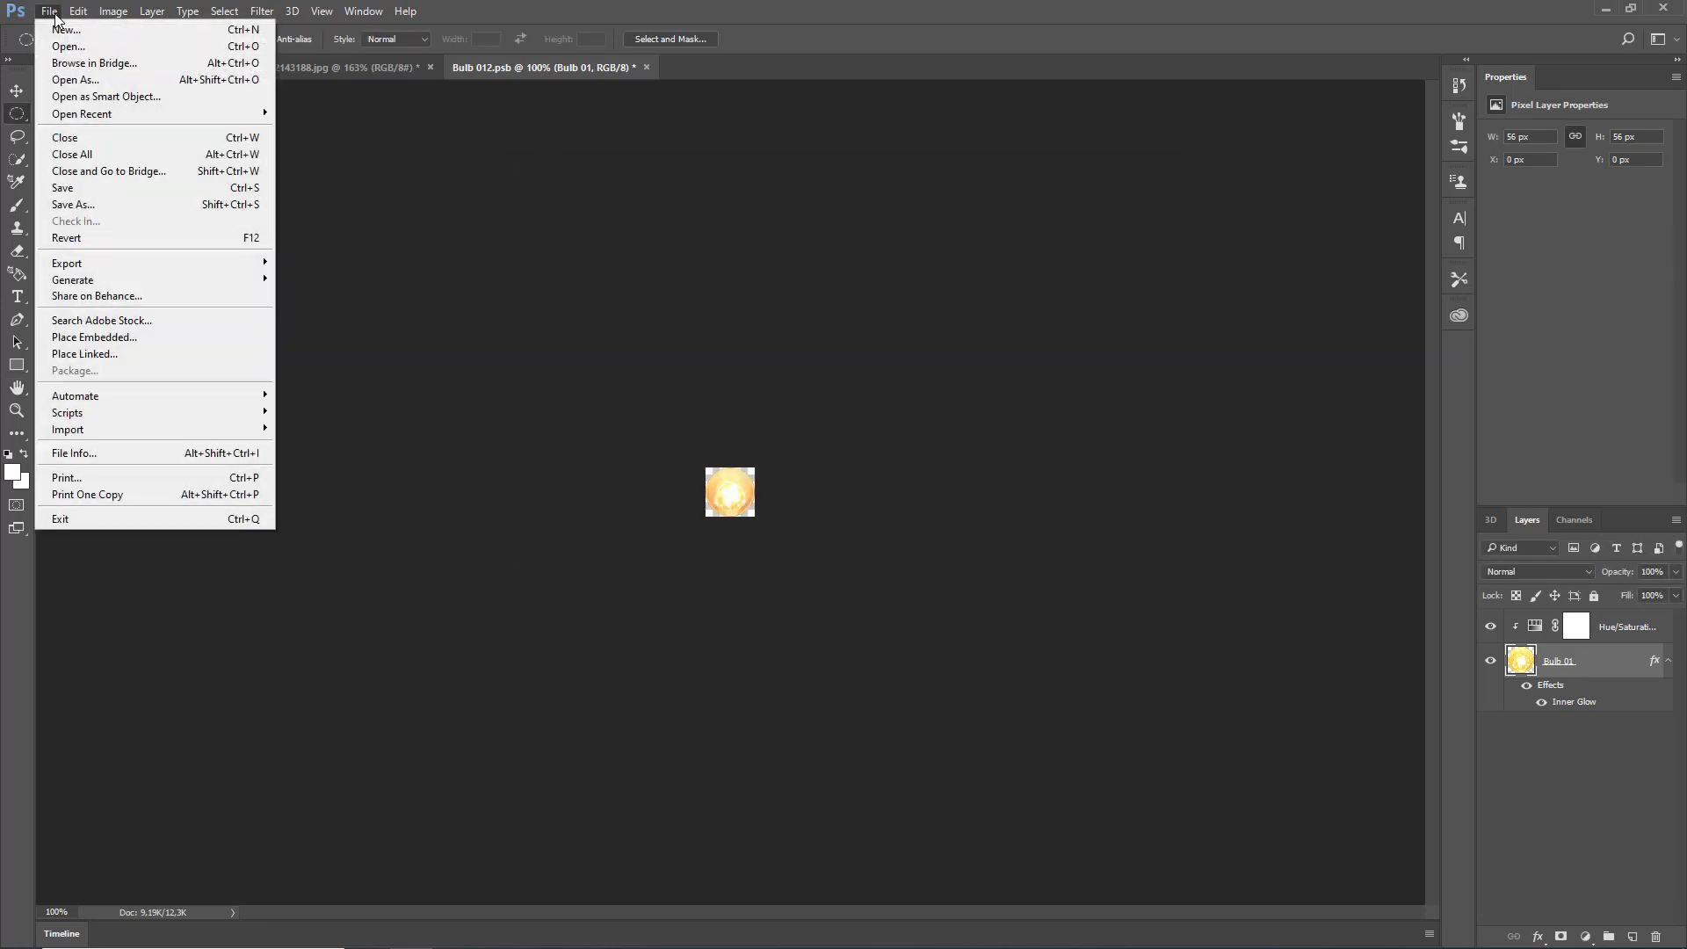
{"action": "left_click", "coordinate": [93, 188]}
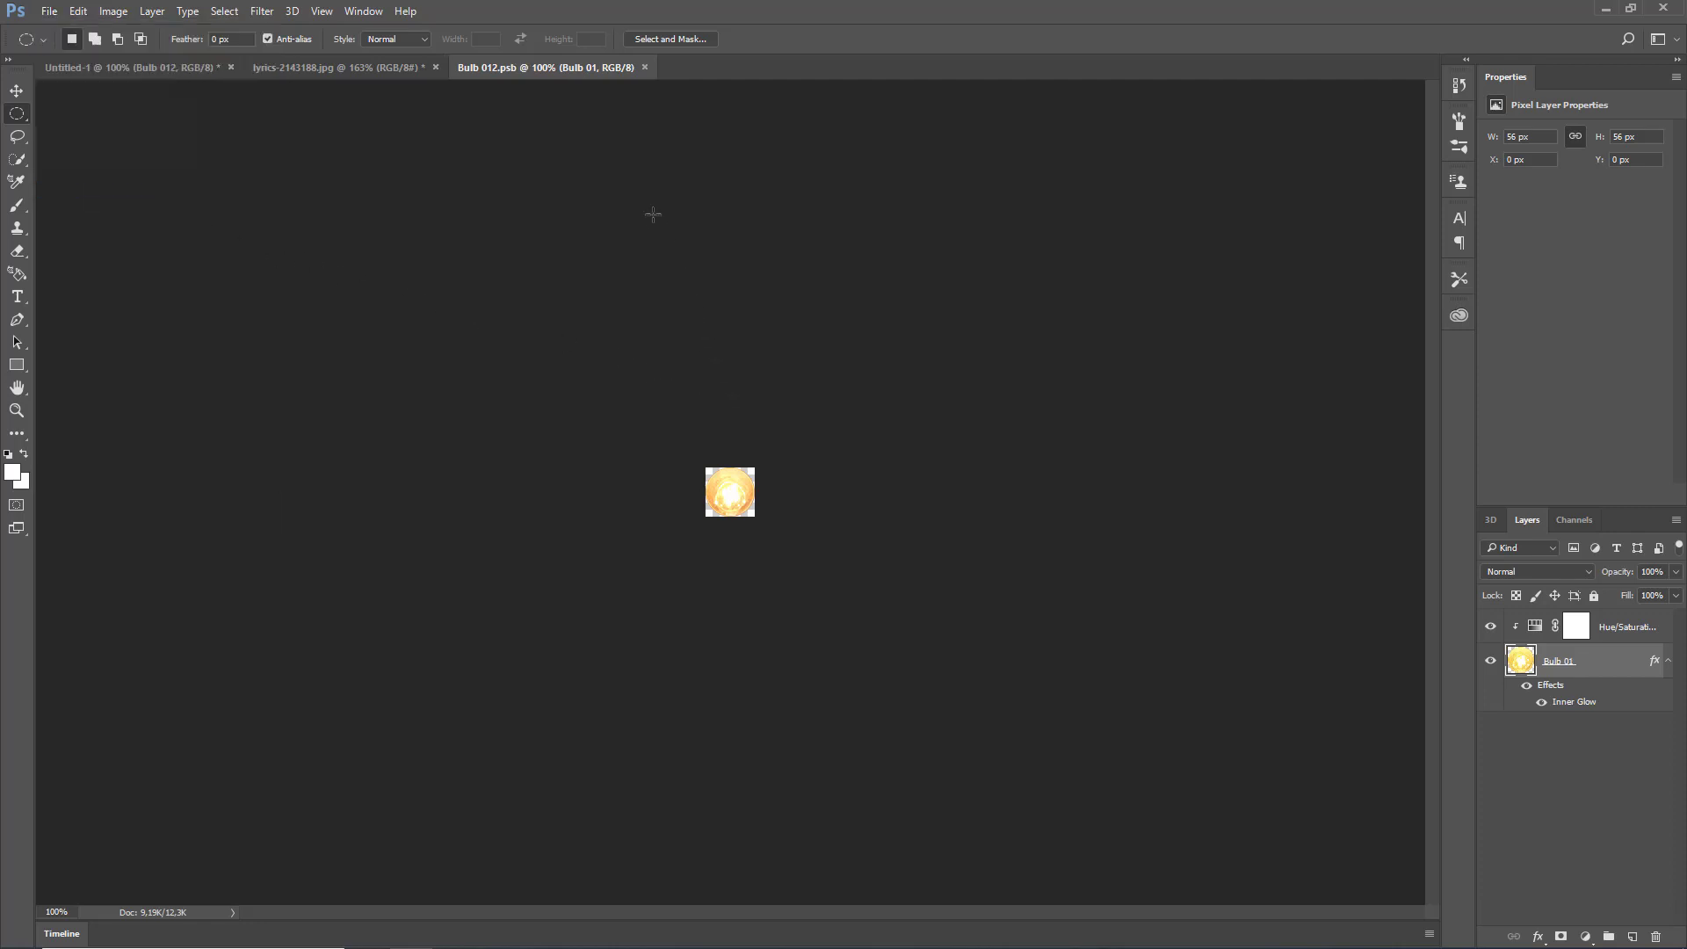
{"action": "left_click", "coordinate": [645, 68]}
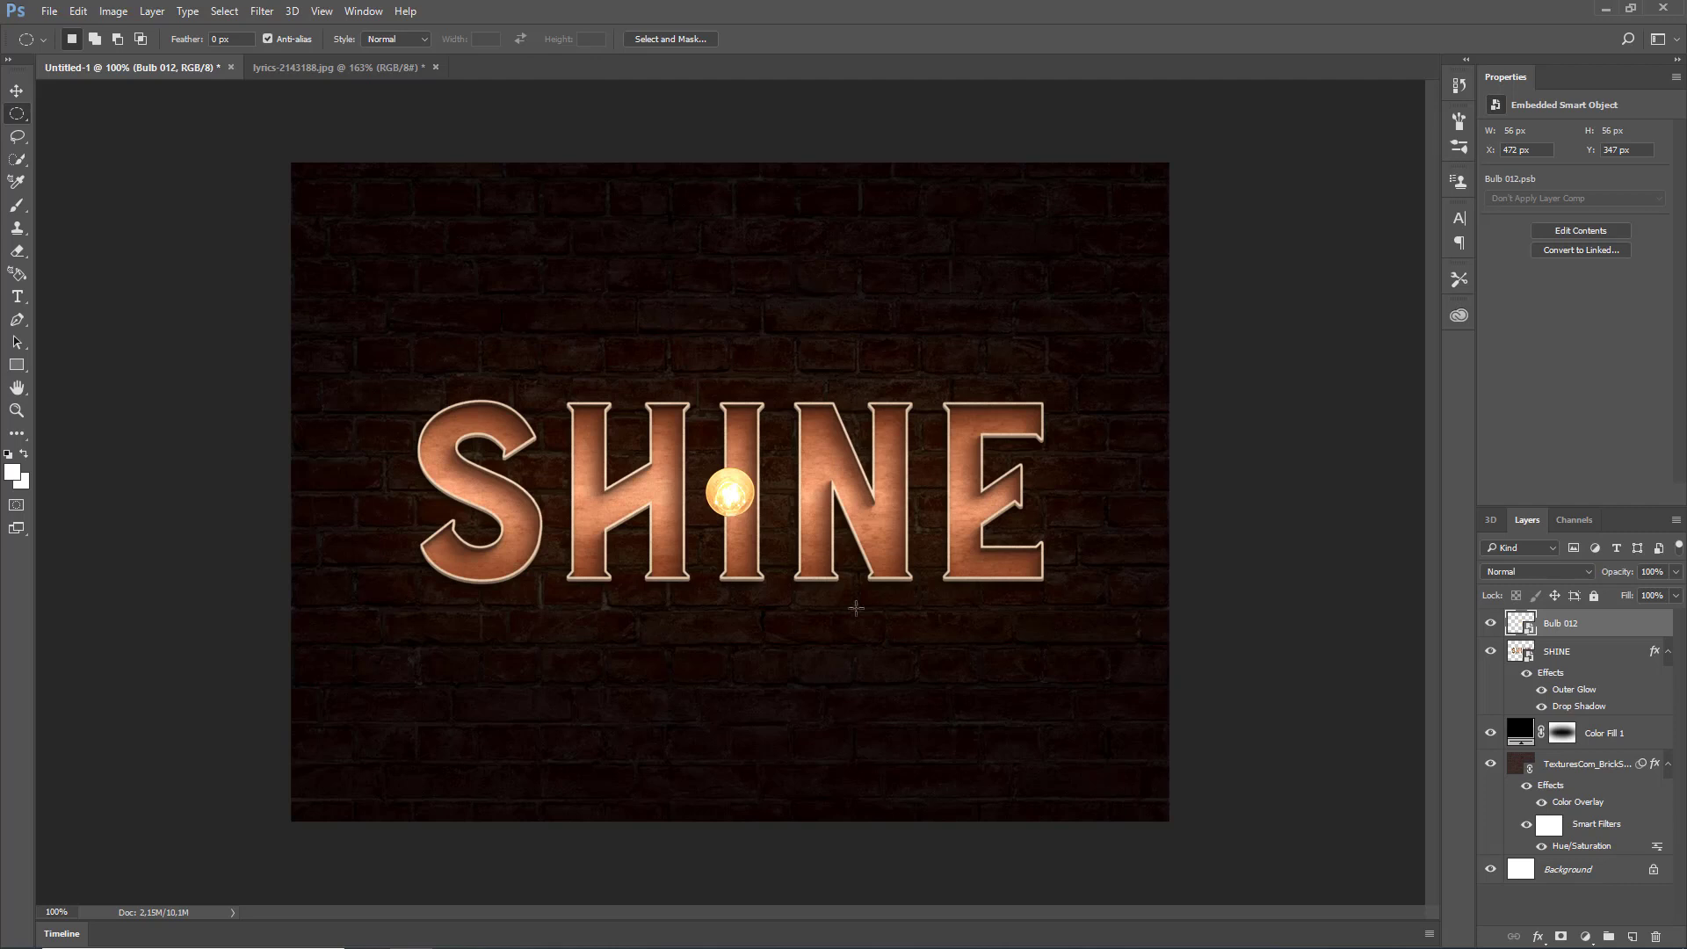
- Scale the bulb layer to 43% in width and height with Free Transform
{"action": "left_click", "coordinate": [17, 95]}
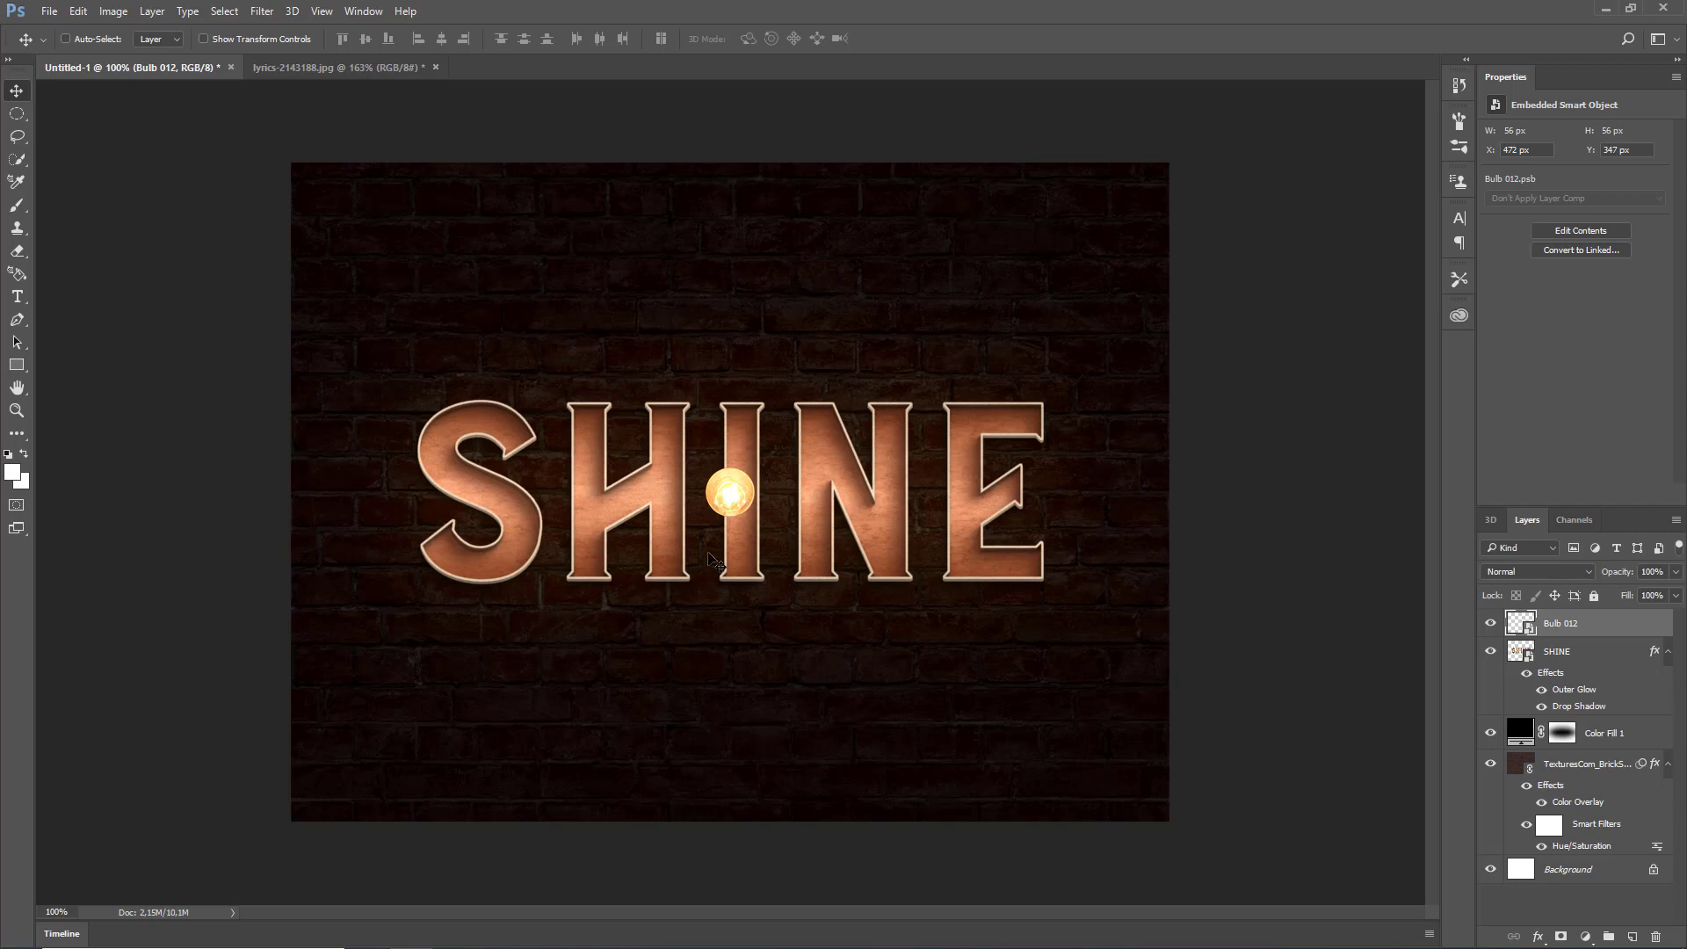
{"action": "key", "text": "ctrl+t"}
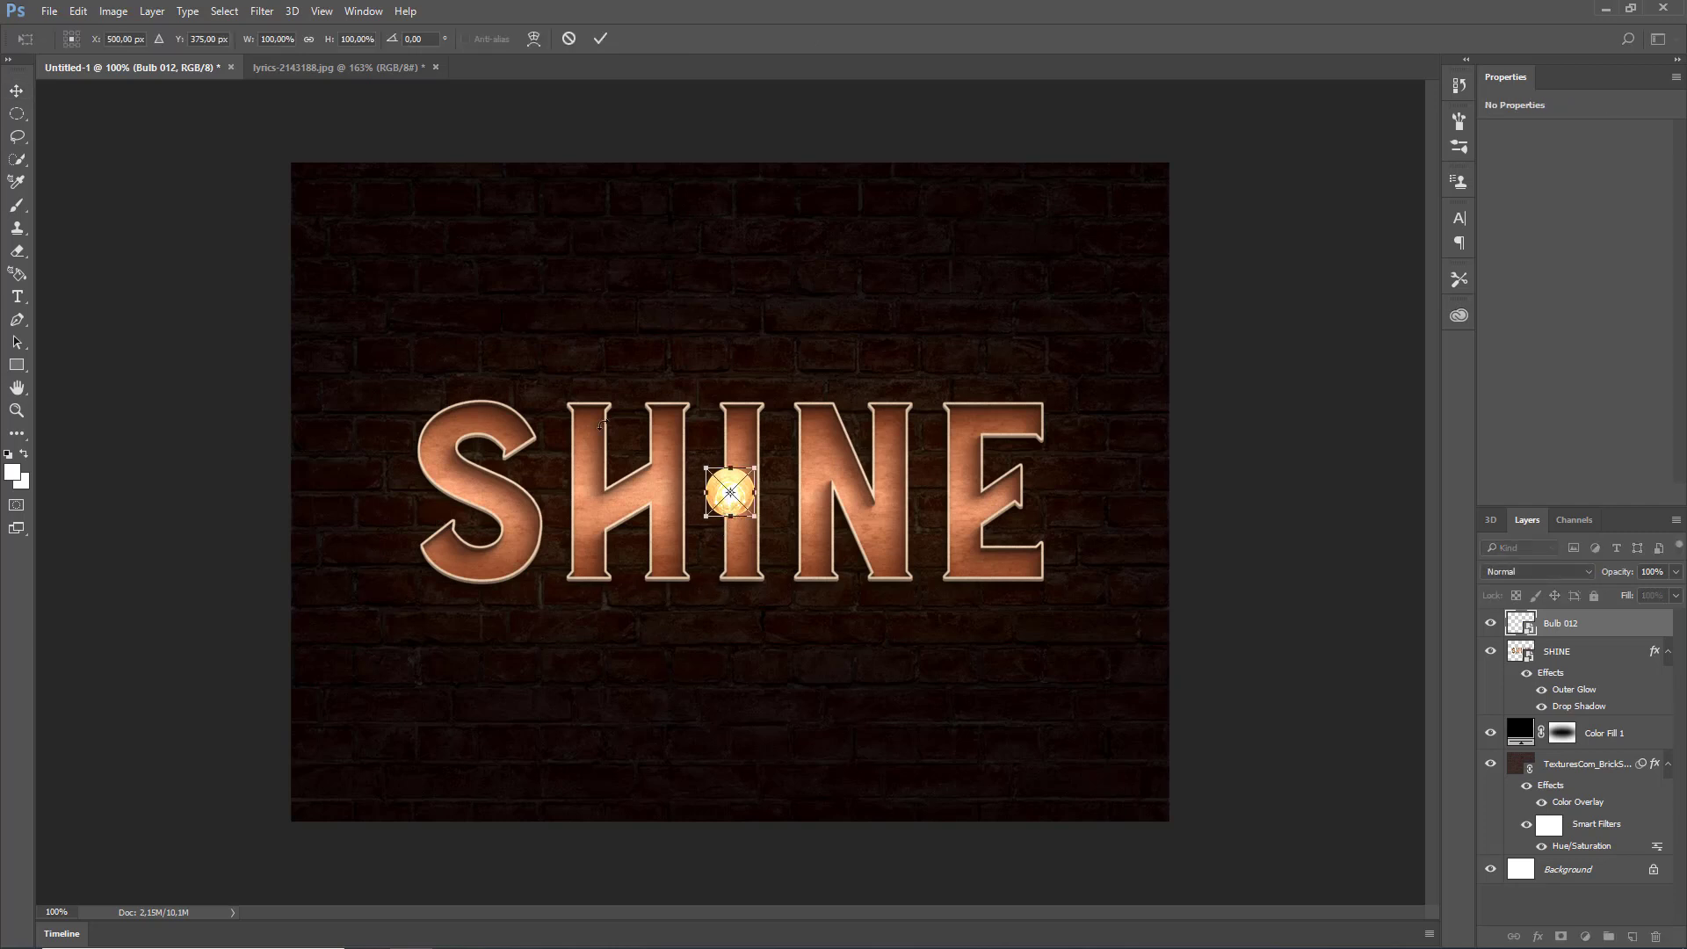
{"action": "type", "text": "43"}
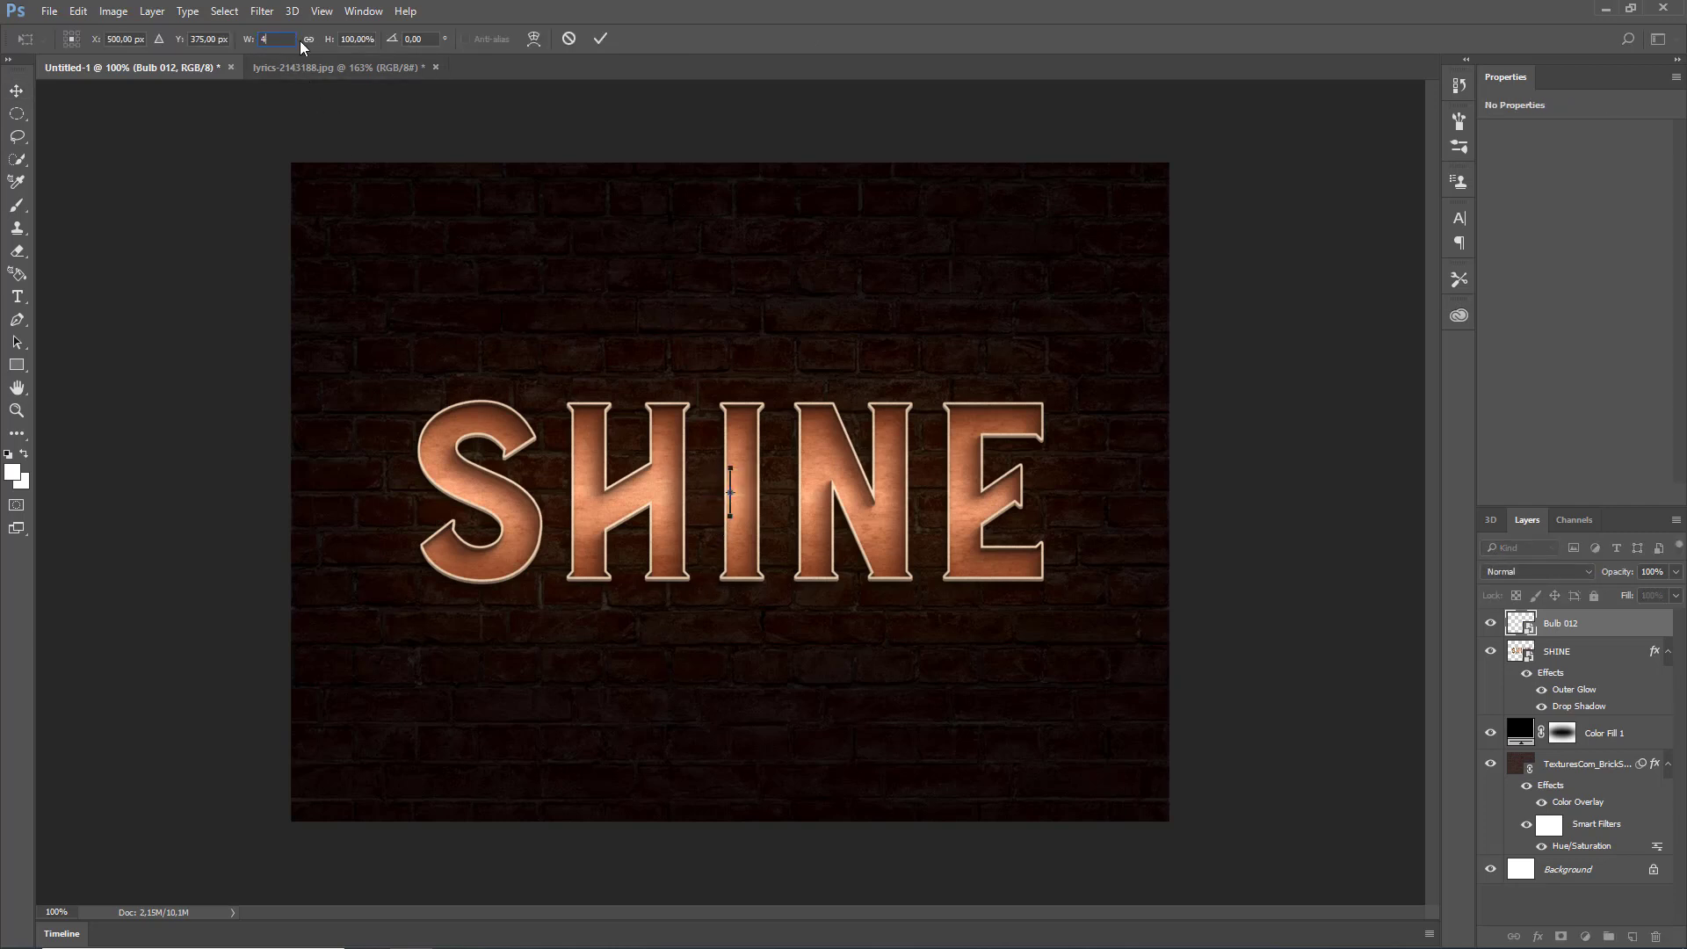
{"action": "type", "text": "43"}
{"action": "left_click", "coordinate": [602, 40]}
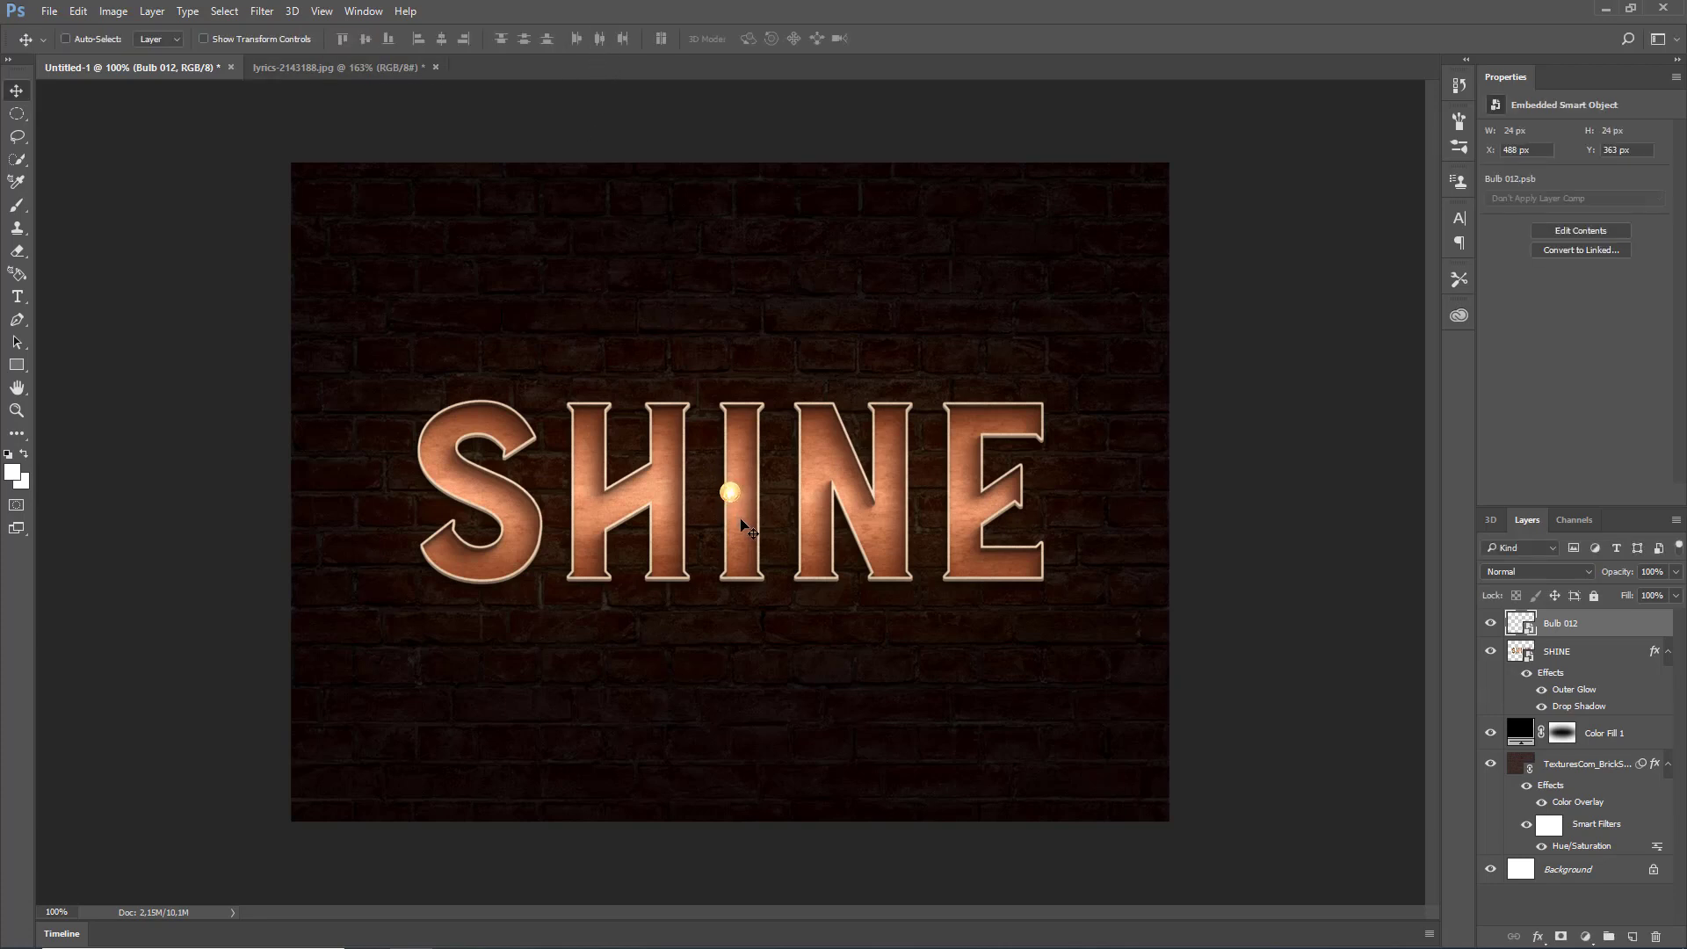
- Move the bulb onto the upper end of the letter S, at about X 238 px, Y 294 px
{"action": "left_click_drag", "start_coordinate": [735, 497], "coordinate": [518, 445]}
{"action": "scroll", "coordinate": [409, 425], "scroll_direction": "up", "scroll_amount": 15}
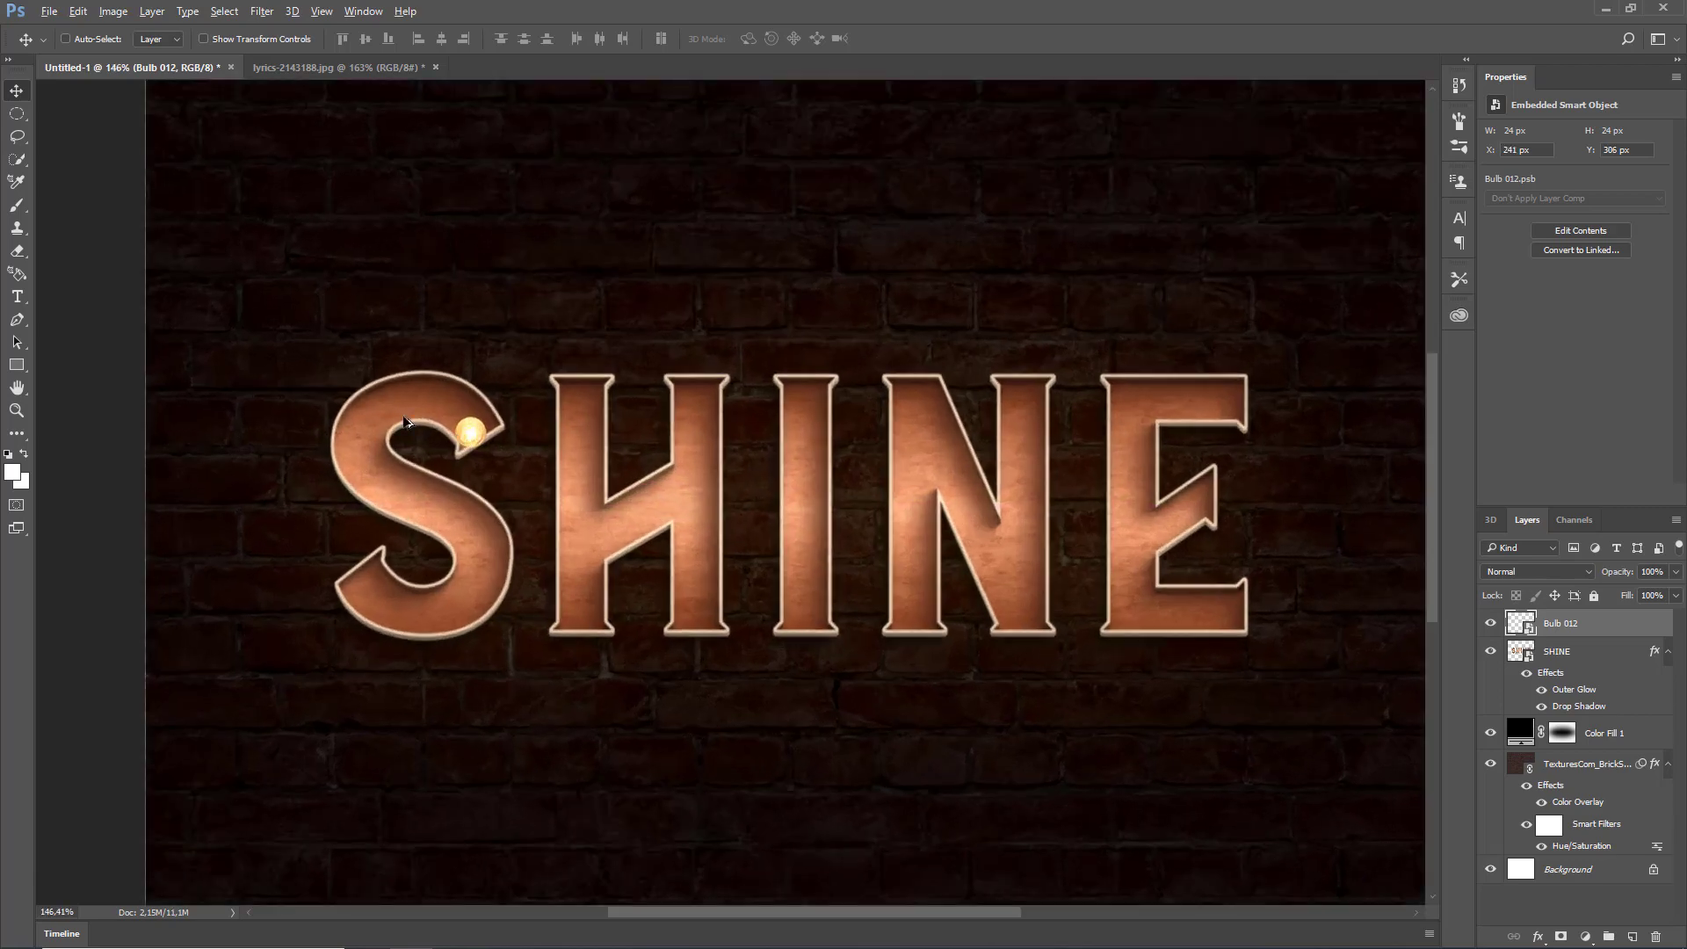
{"action": "scroll", "coordinate": [413, 429], "scroll_direction": "up", "scroll_amount": 1}
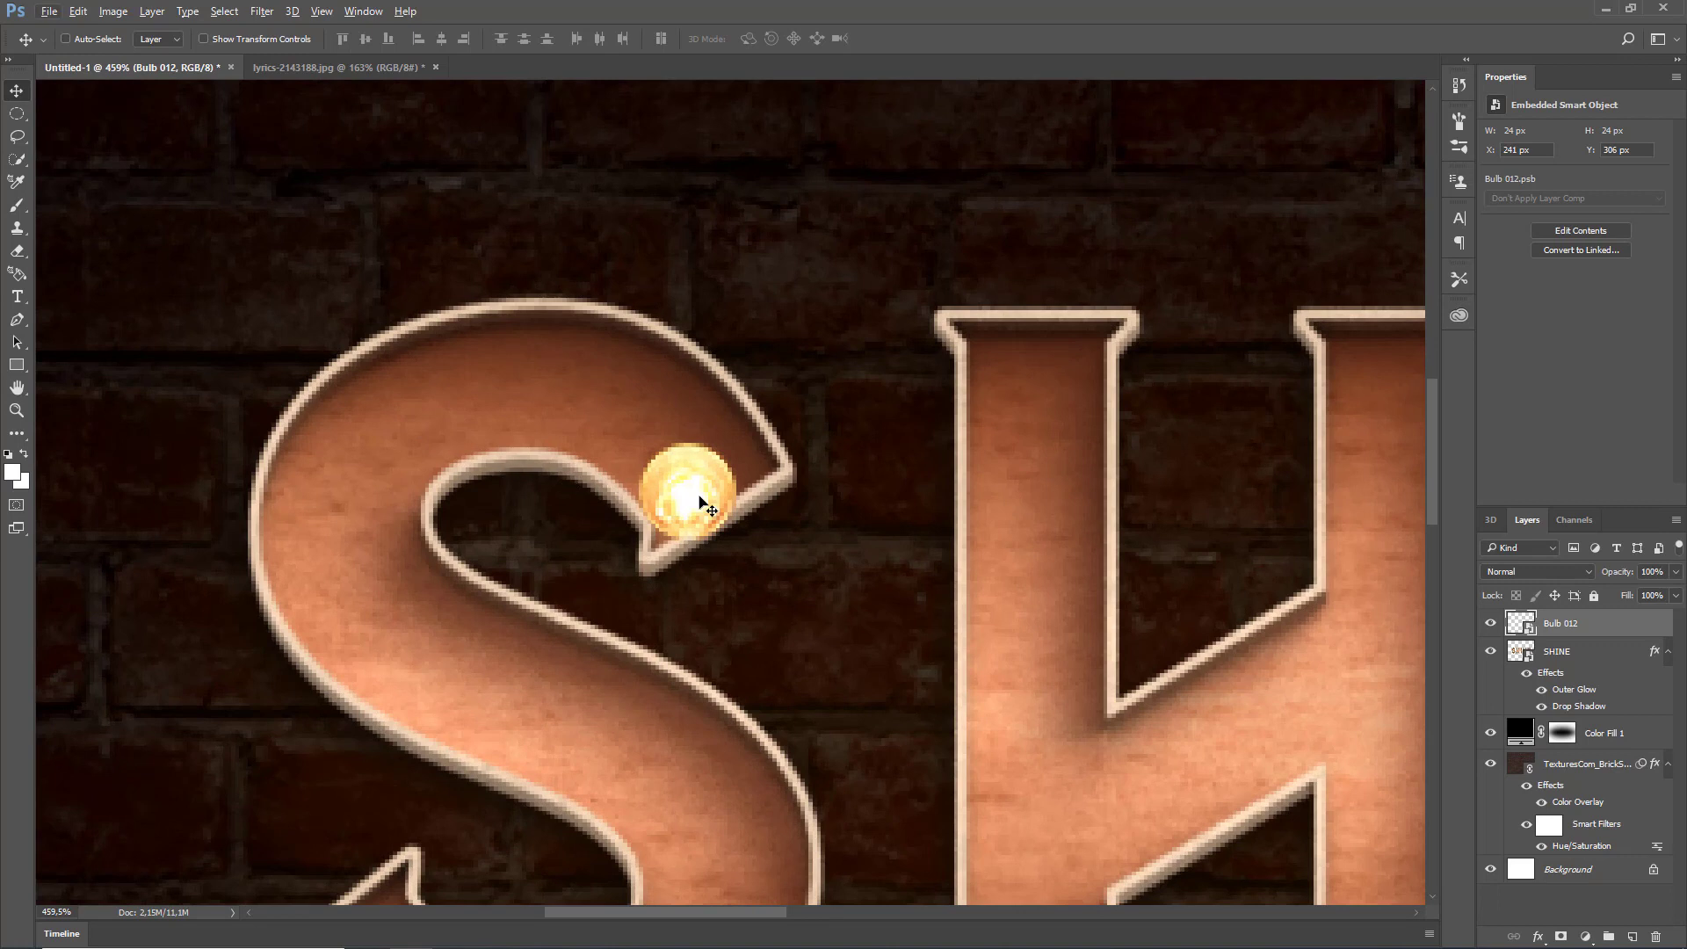
{"action": "left_click_drag", "start_coordinate": [696, 494], "coordinate": [685, 457]}
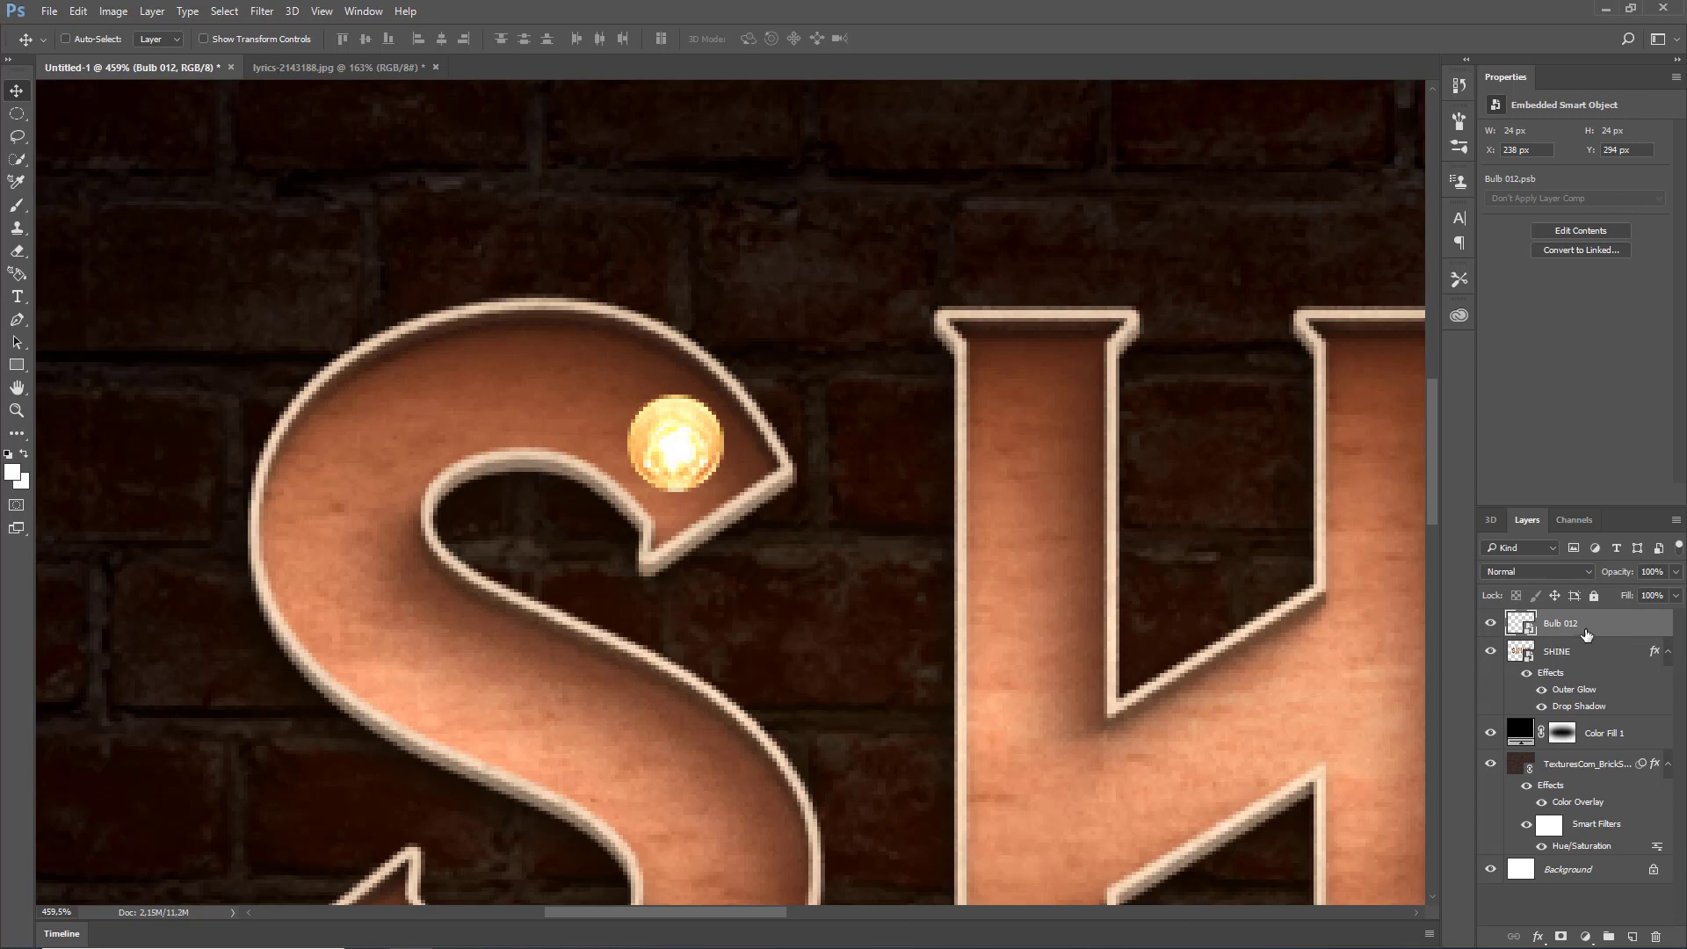
- Add an Outer Glow to the bulb layer with 75% opacity, colour #ffcb8d and a size of 20 px
{"action": "right_click", "coordinate": [1585, 635]}
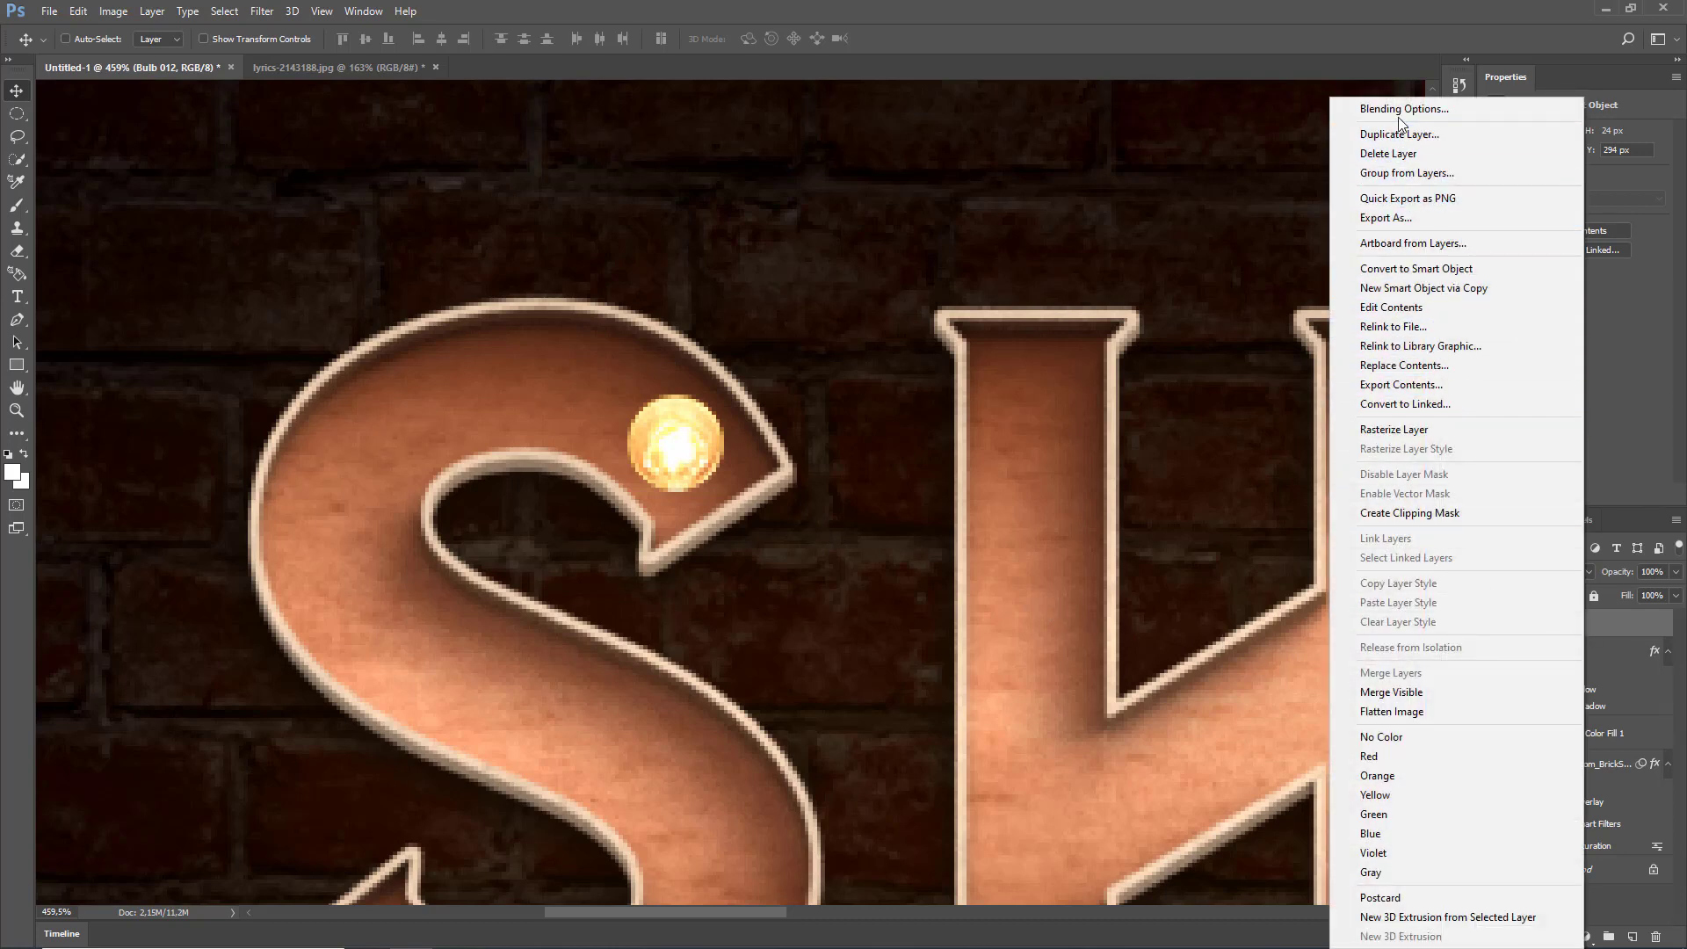
{"action": "left_click", "coordinate": [1467, 112]}
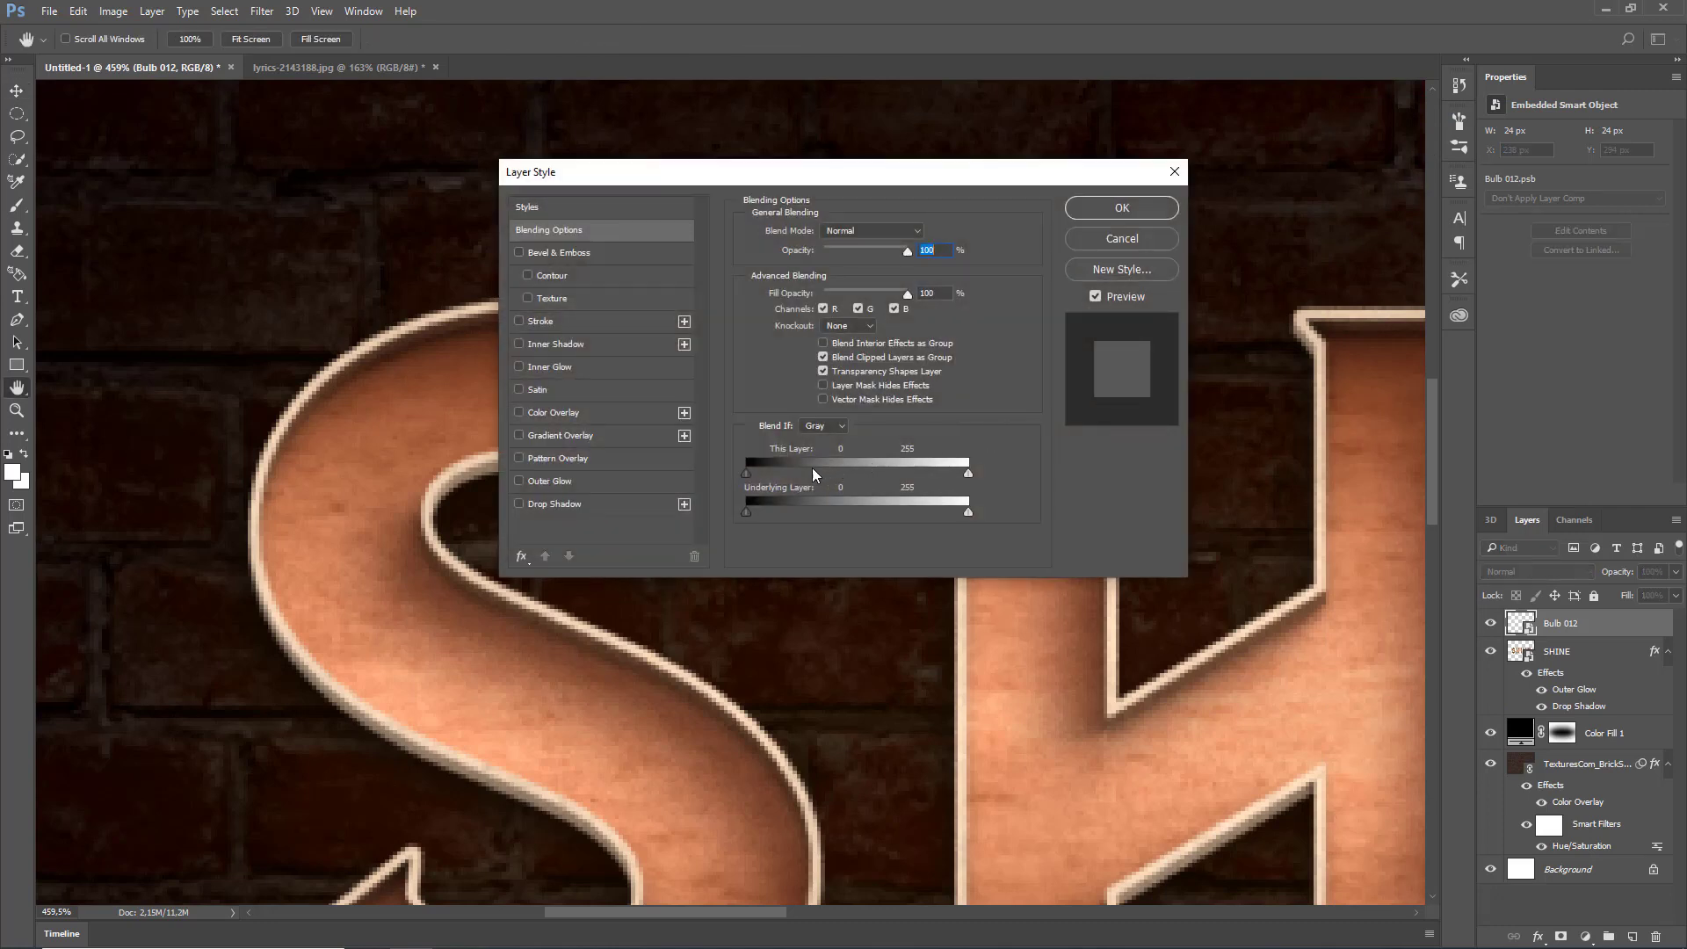
{"action": "left_click", "coordinate": [518, 481]}
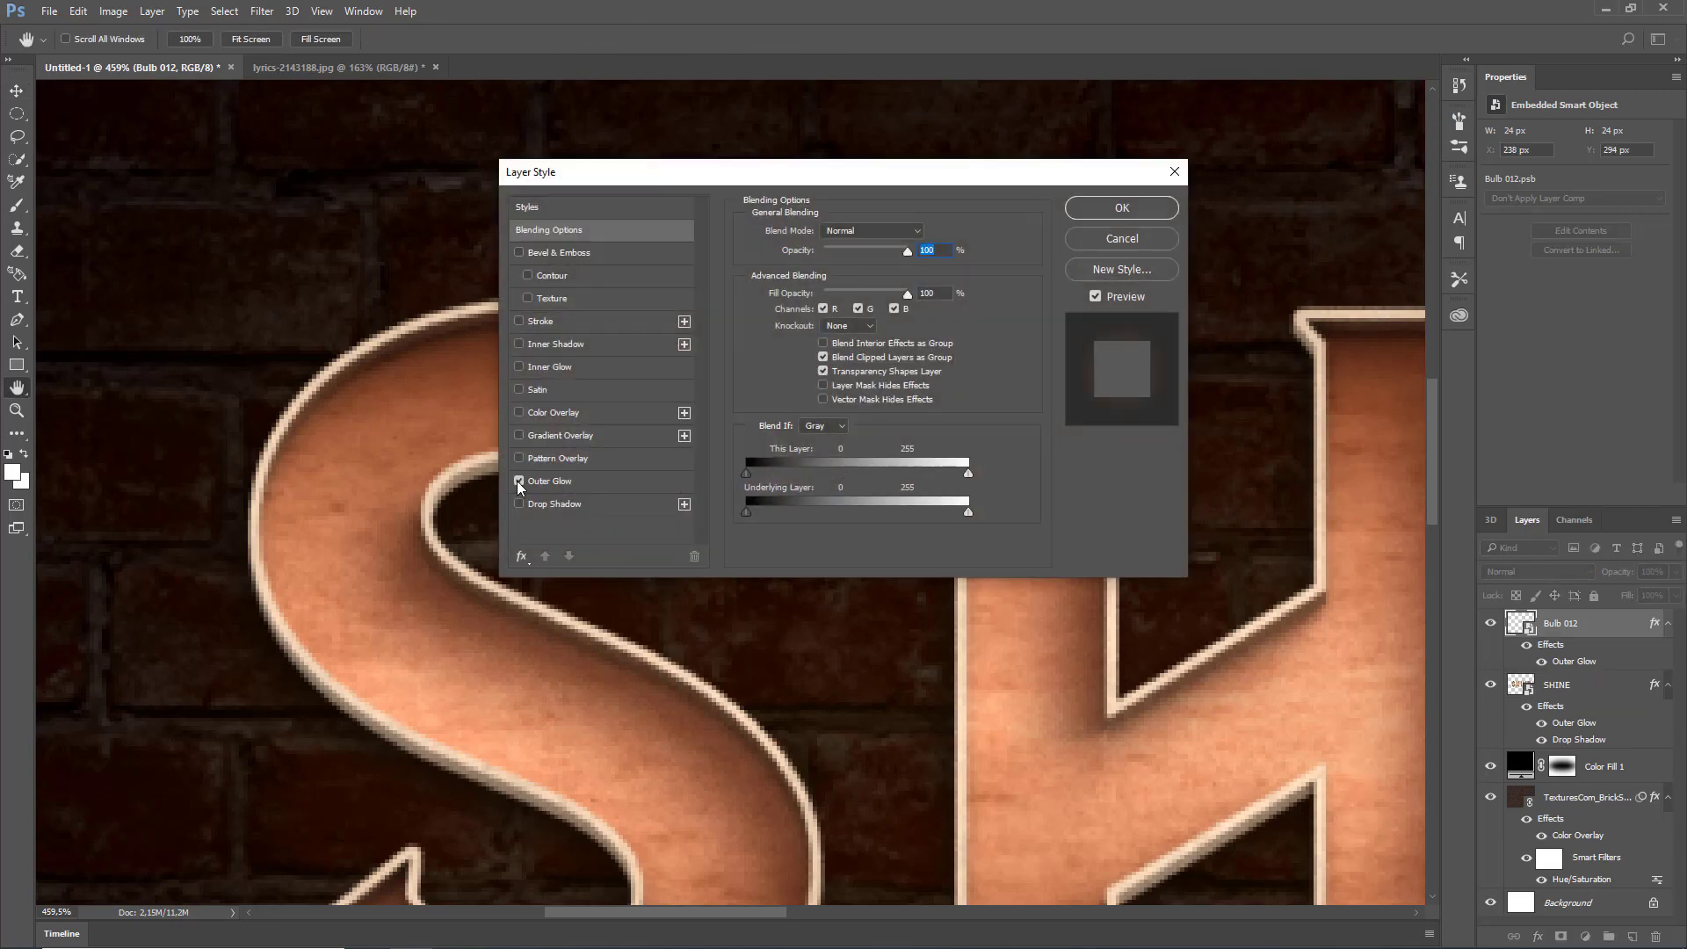
{"action": "left_click", "coordinate": [551, 479]}
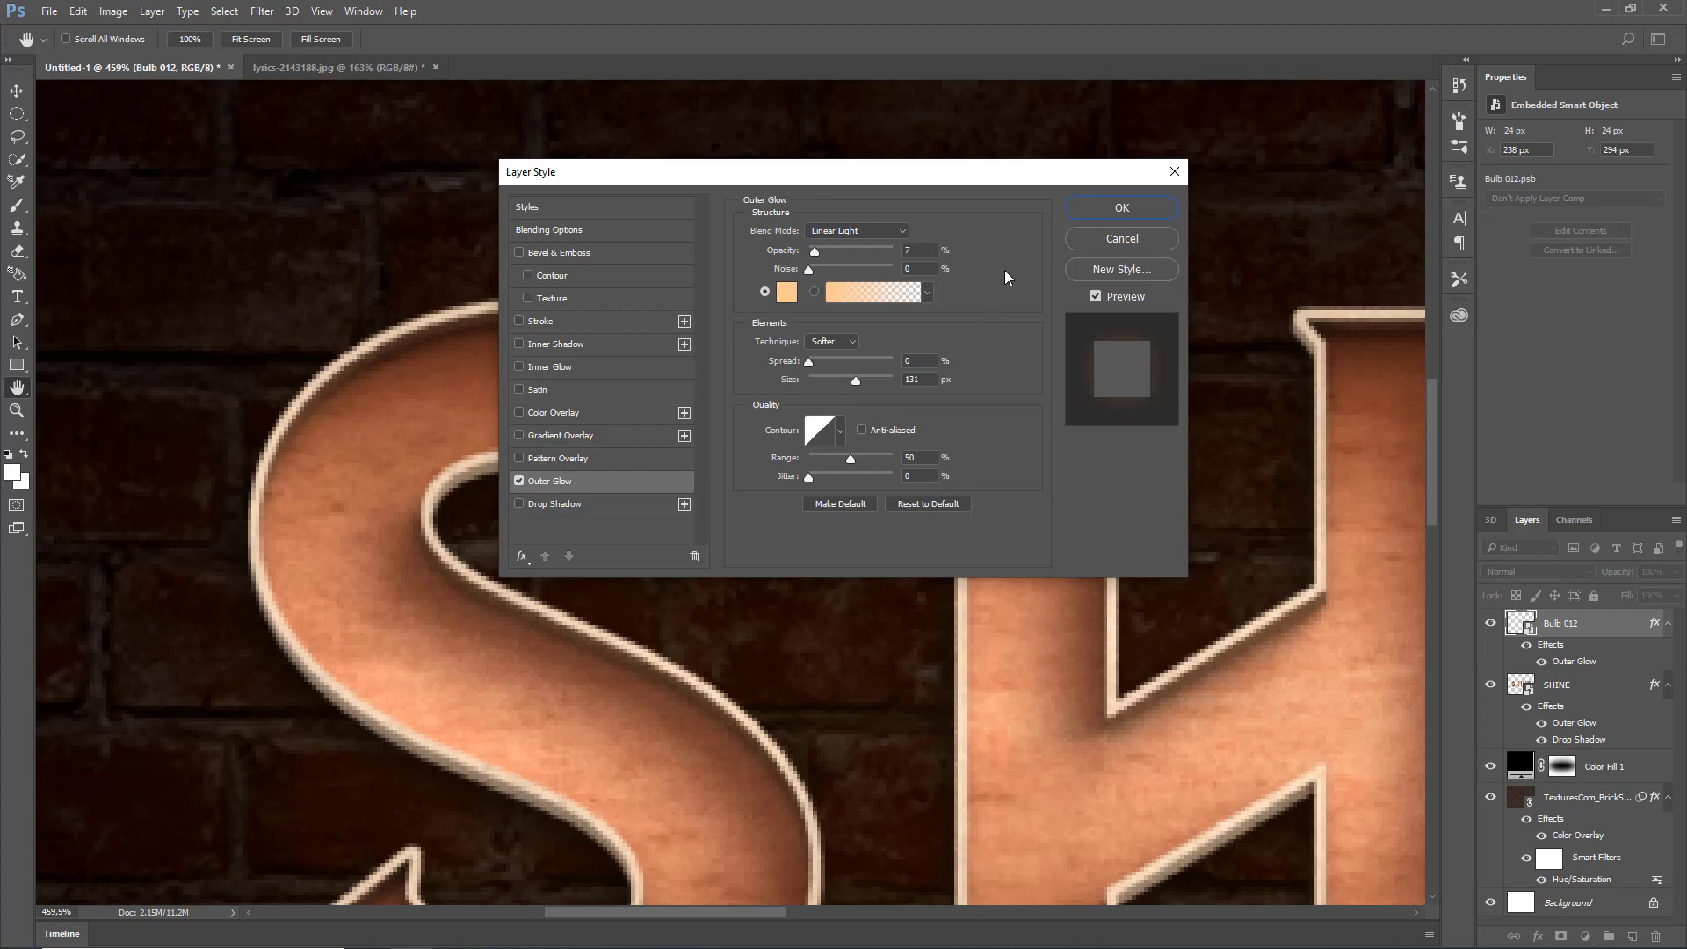
{"action": "type", "text": "75"}
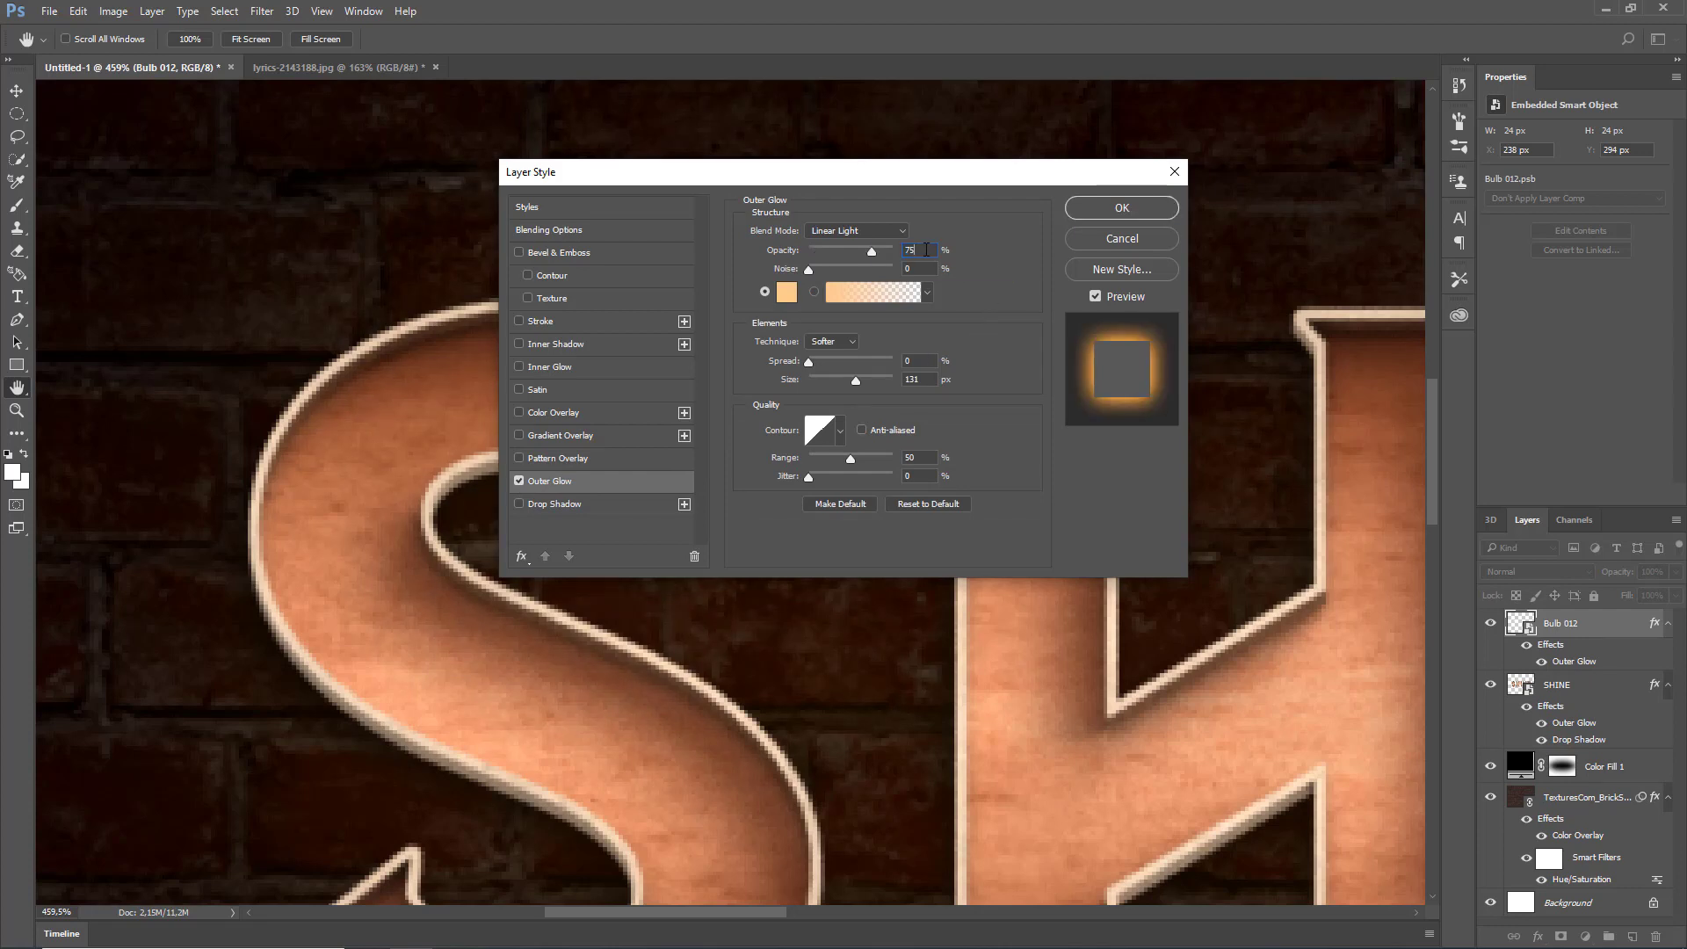
{"action": "left_click", "coordinate": [788, 294]}
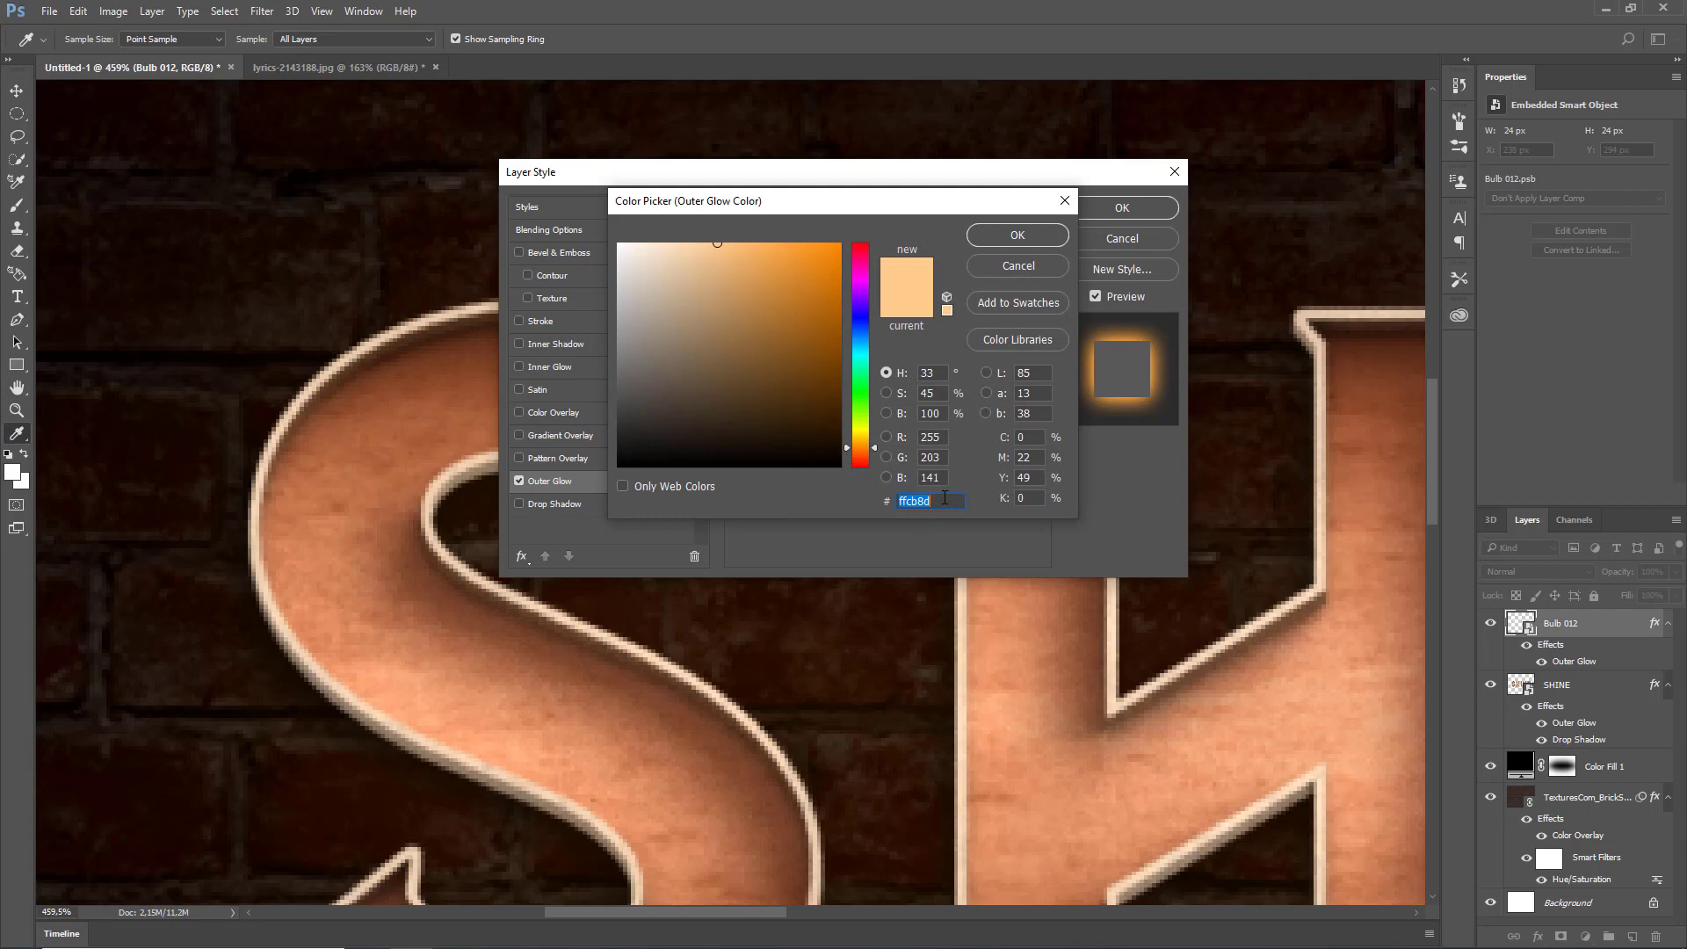
{"action": "type", "text": "#ffcb8d"}
{"action": "left_click", "coordinate": [1004, 240]}
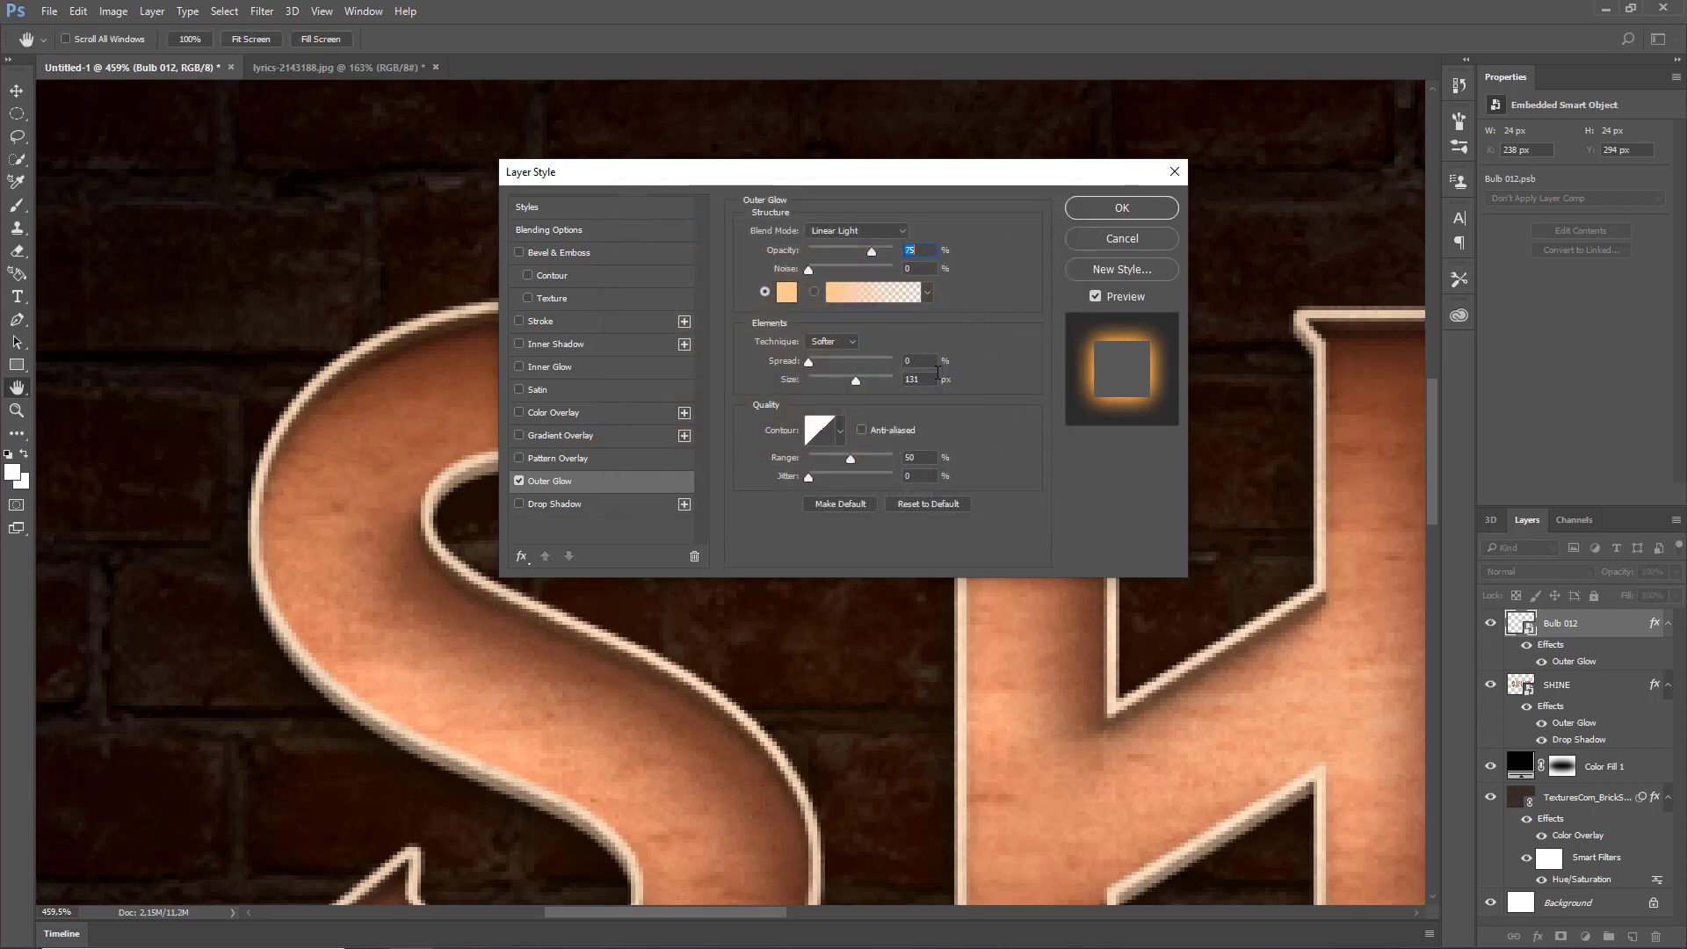
{"action": "type", "text": "20"}
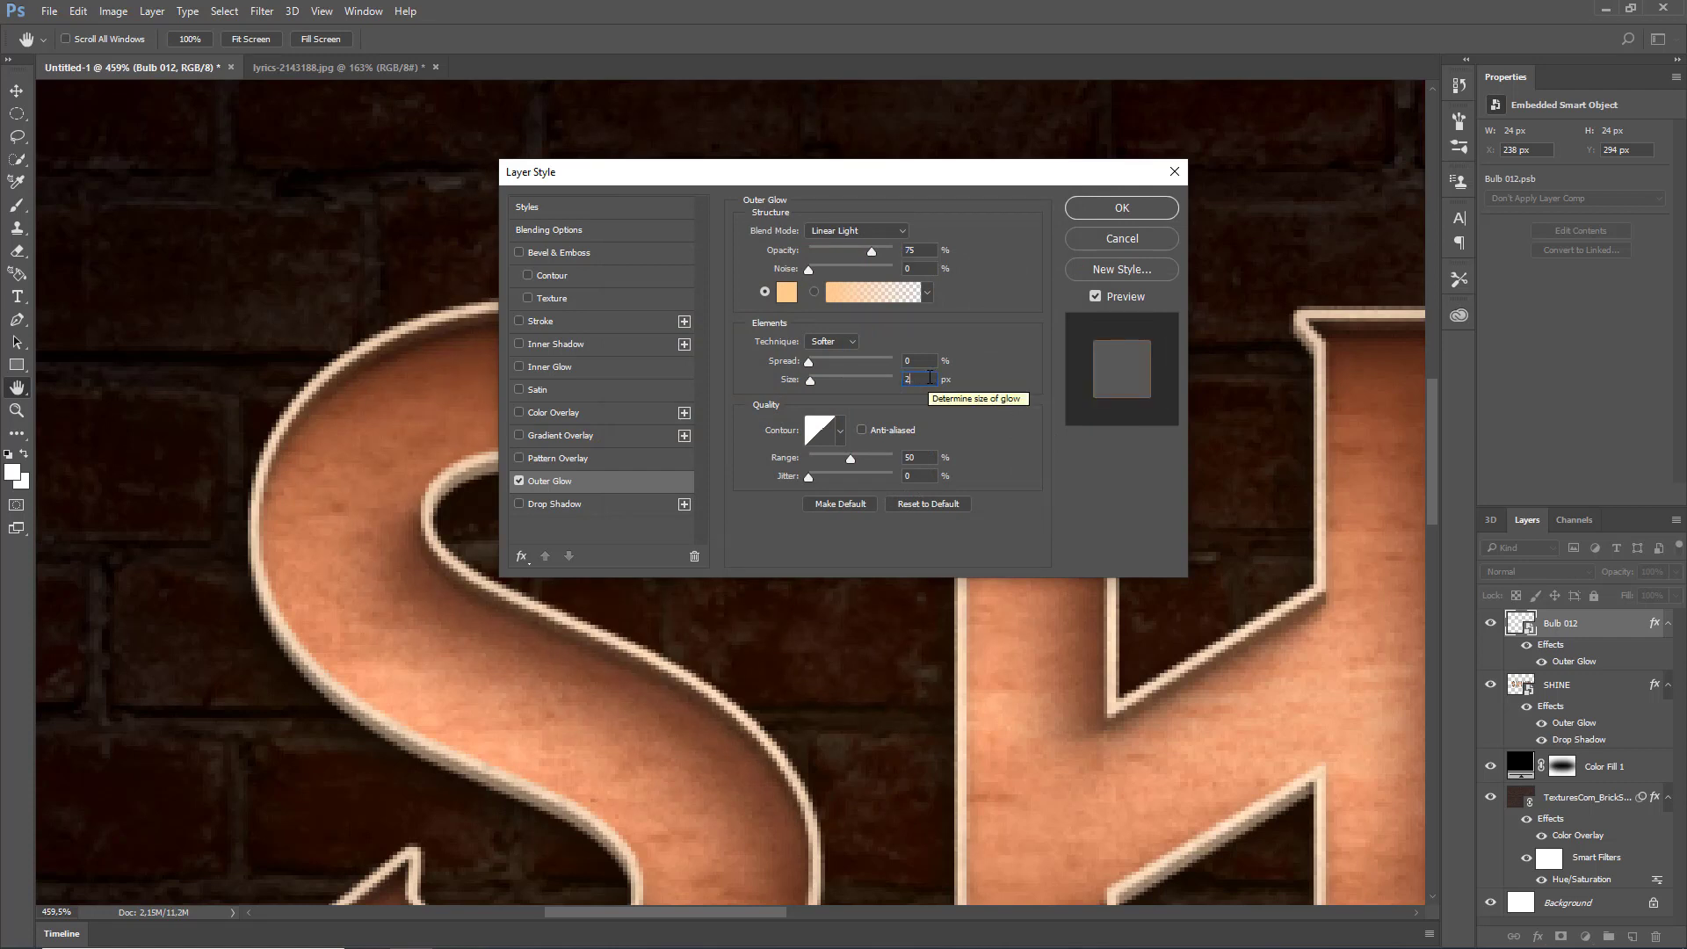
- Add a Drop Shadow to the bulb layer with 35% opacity and a size of 7 px, and apply the layer style
{"action": "left_click", "coordinate": [518, 503]}
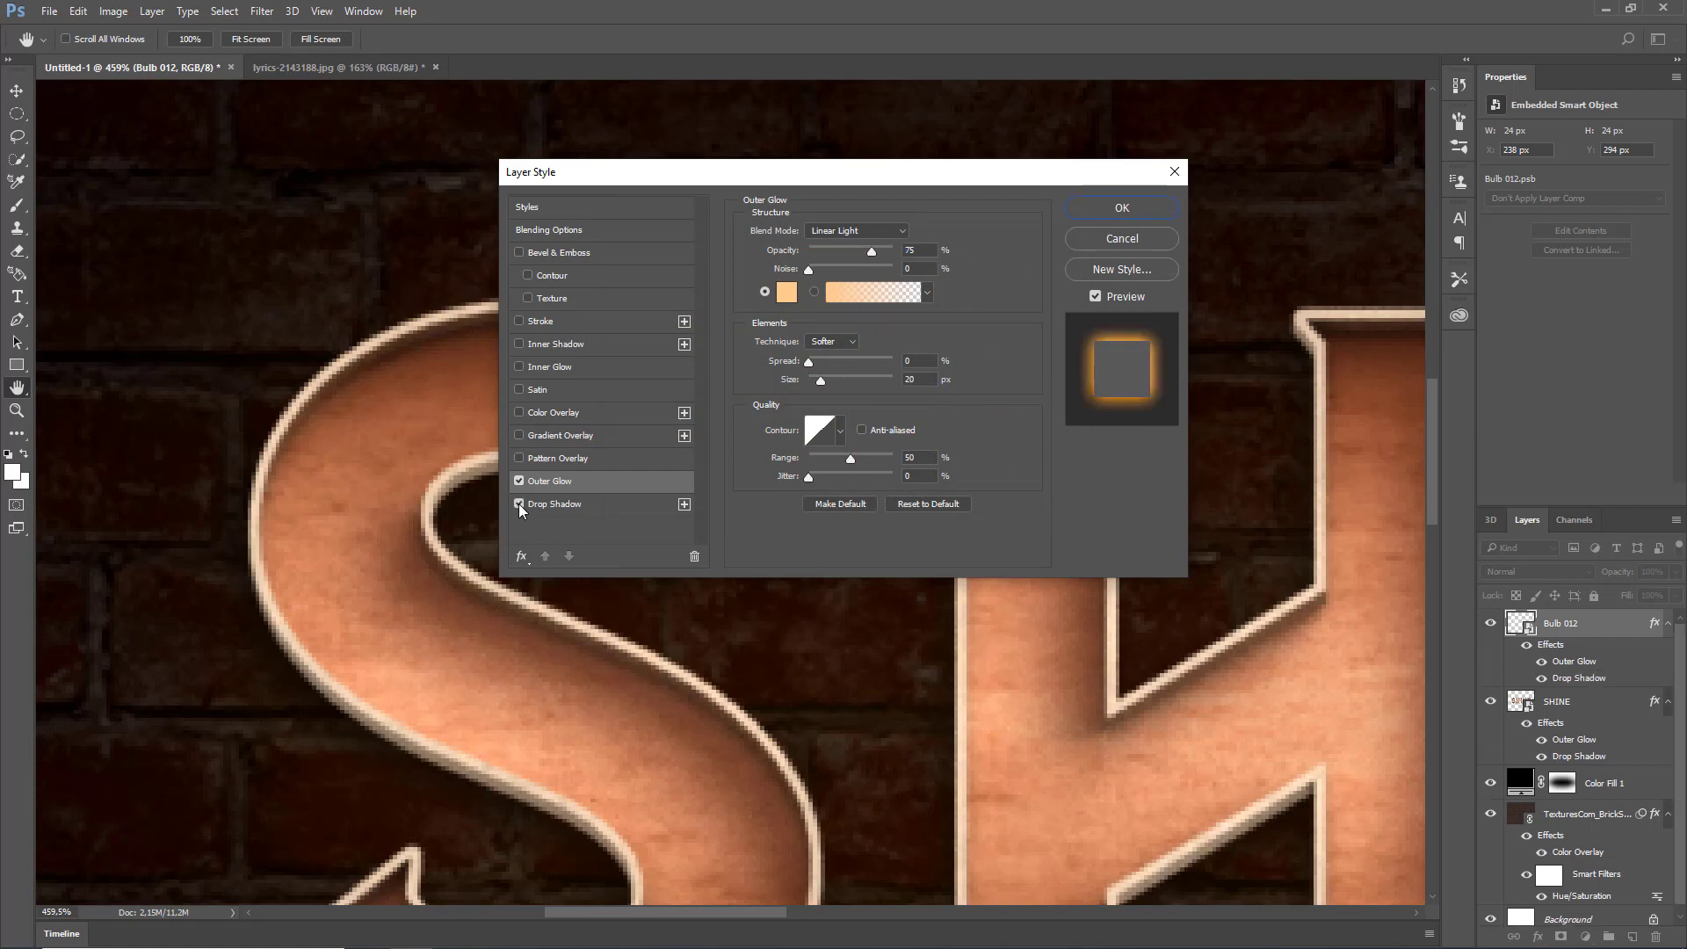
{"action": "left_click", "coordinate": [575, 506]}
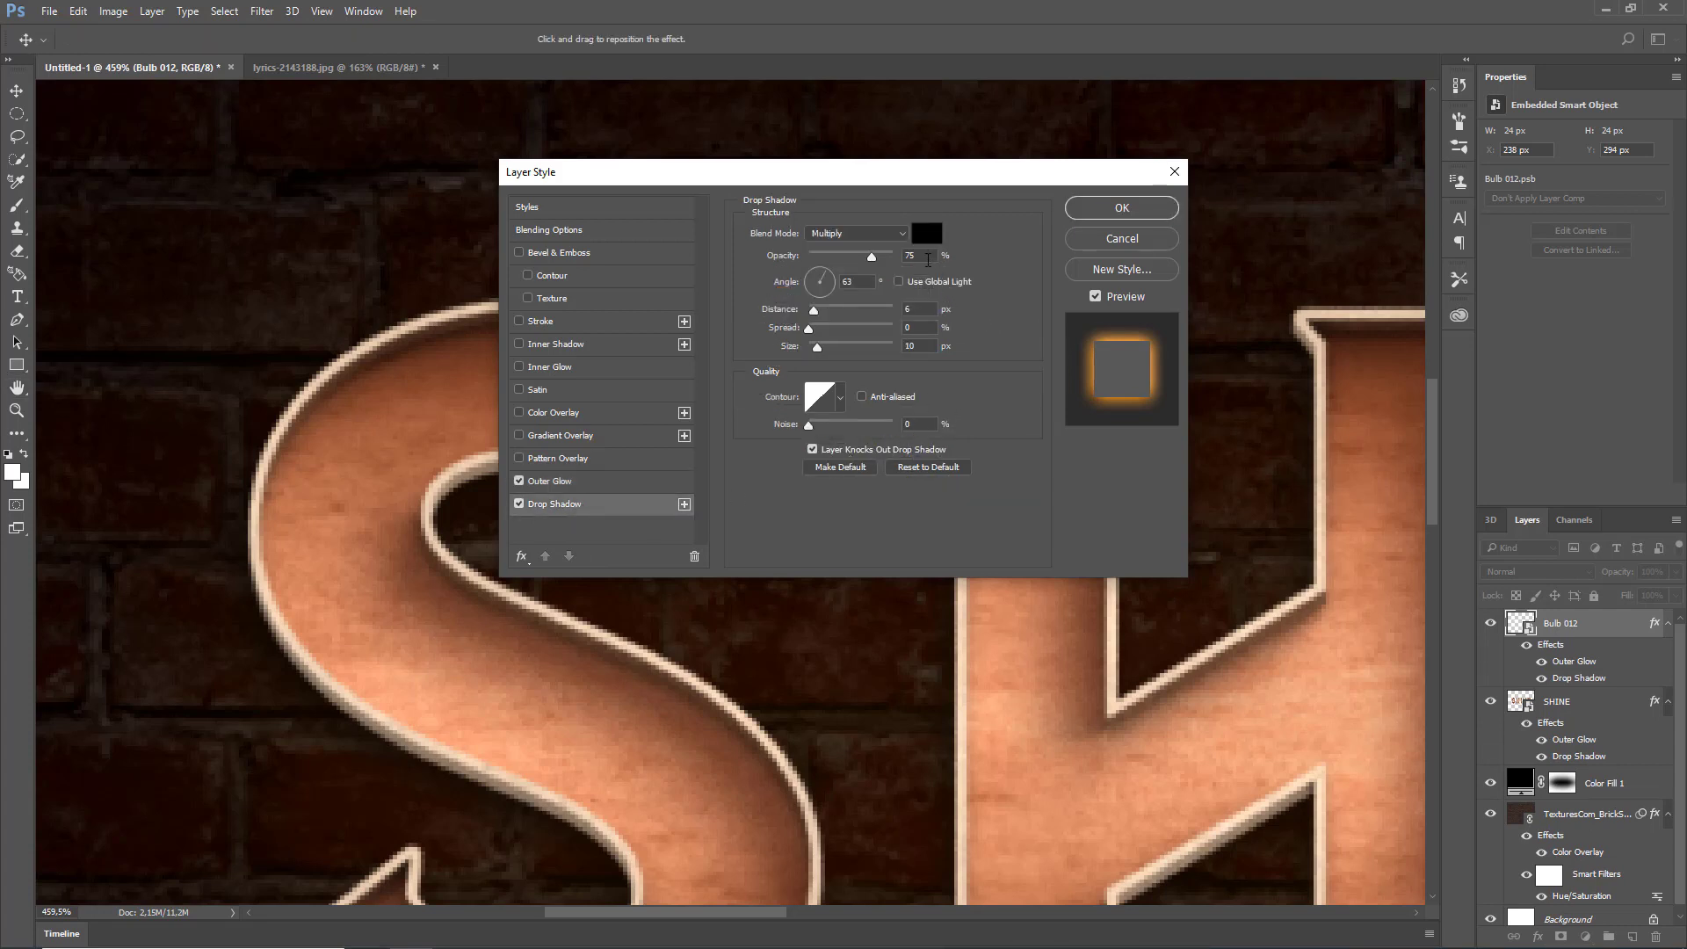
{"action": "type", "text": "35"}
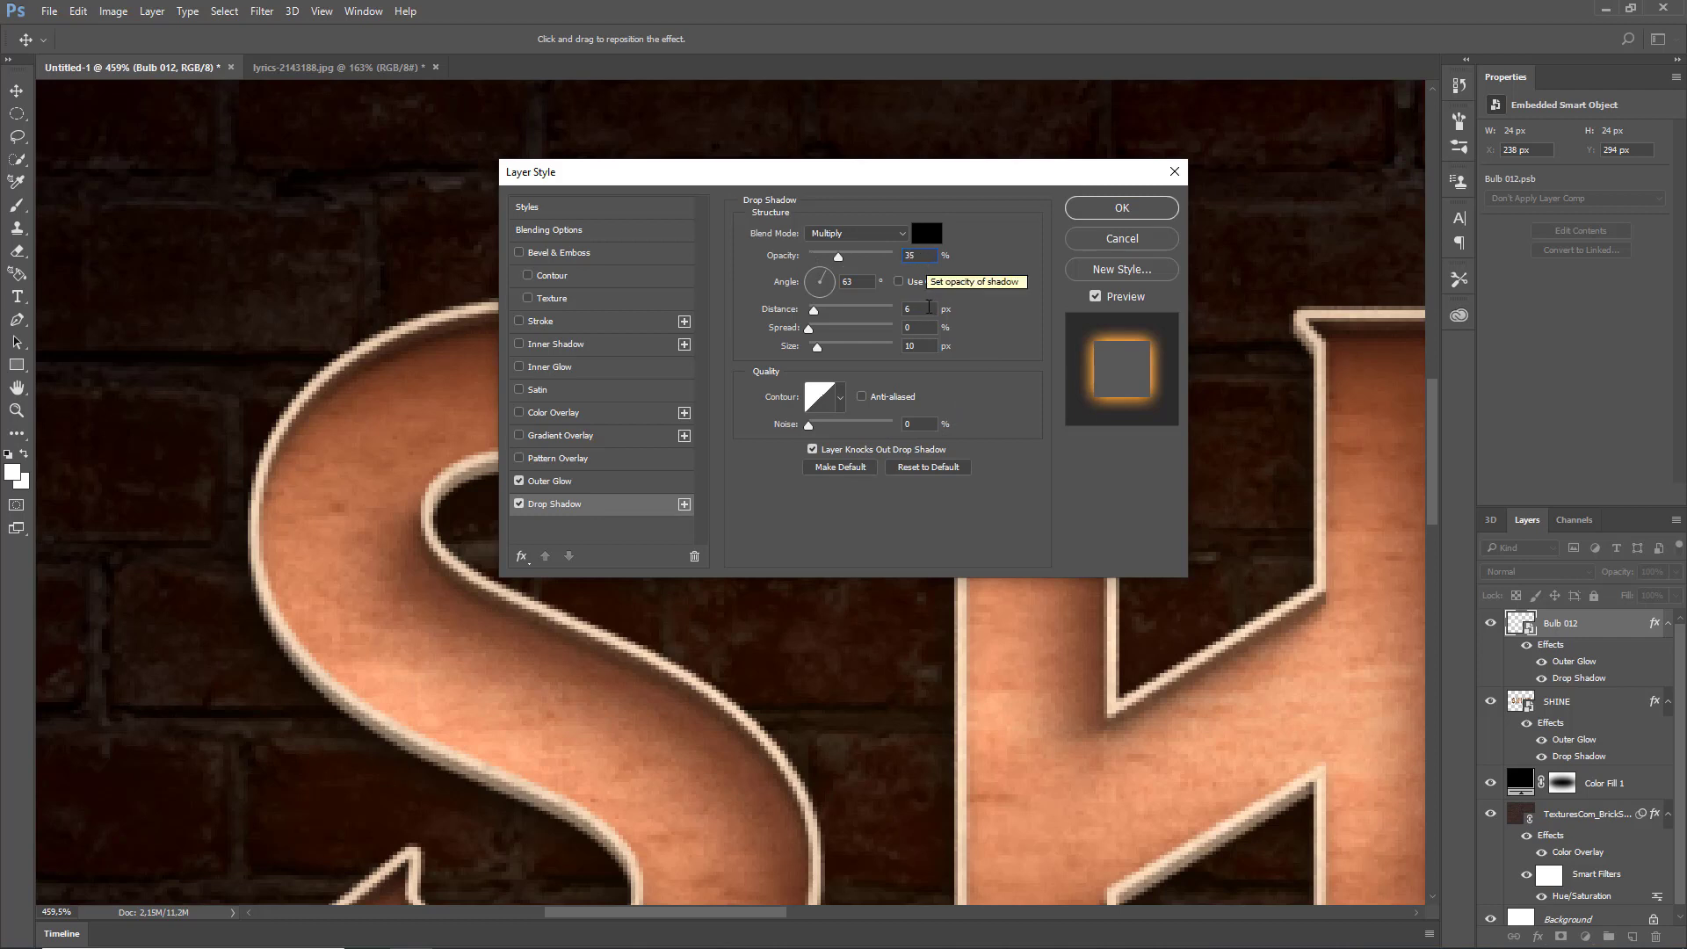
{"action": "left_click", "coordinate": [928, 343]}
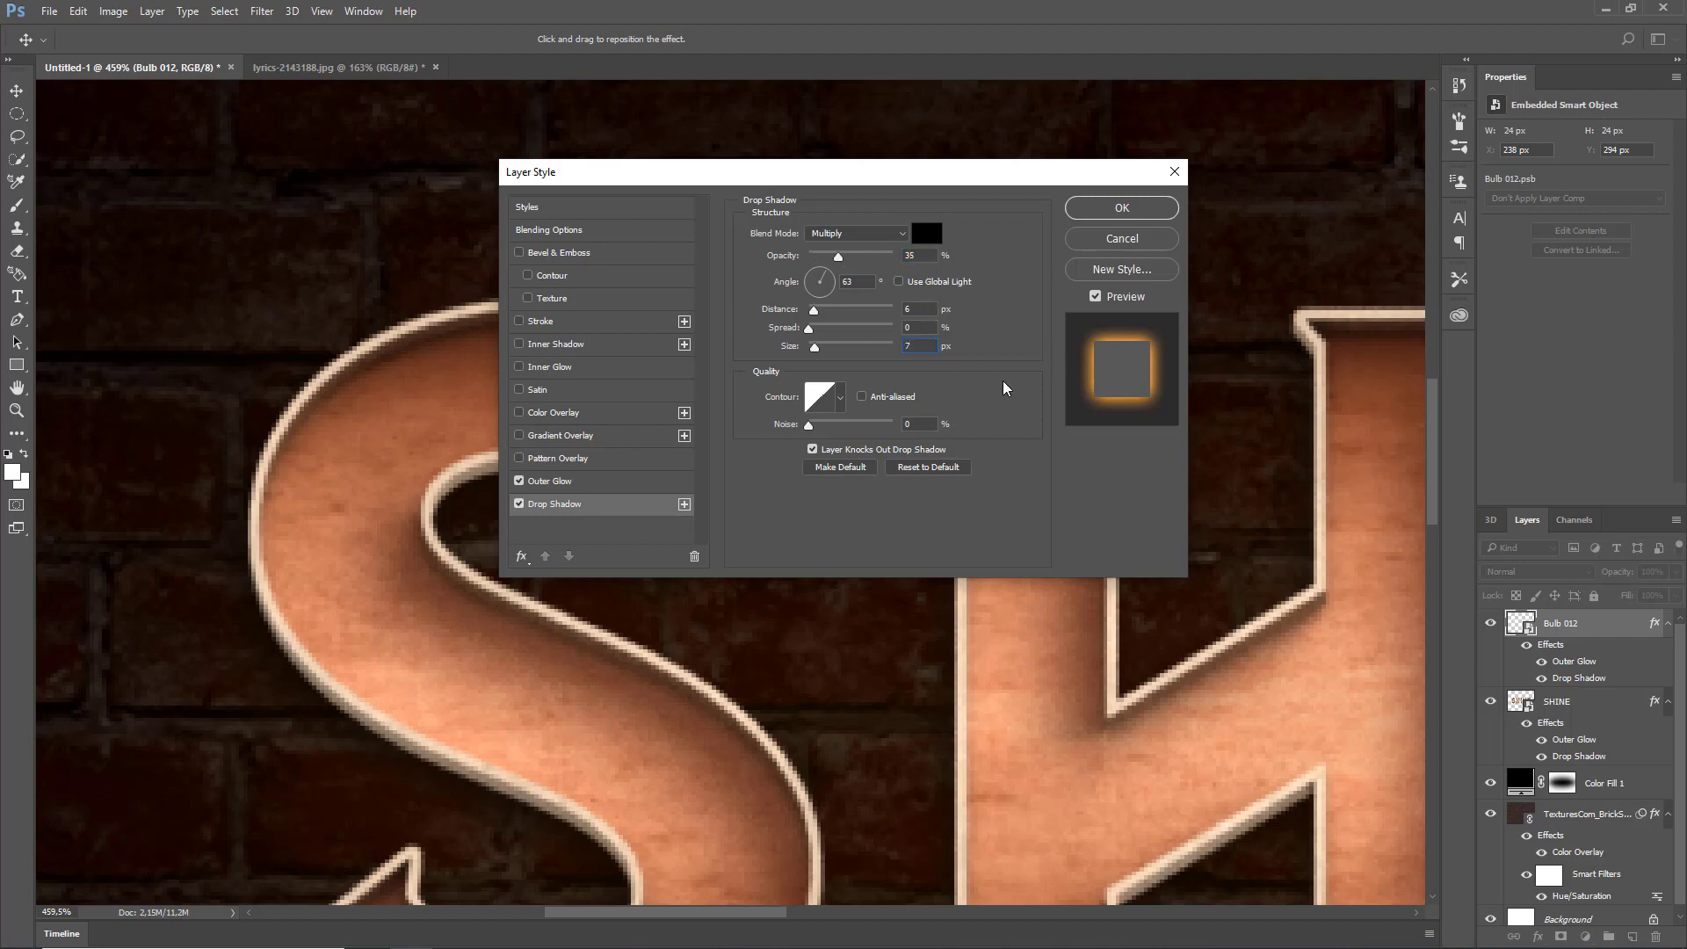
{"action": "left_click", "coordinate": [1104, 215]}
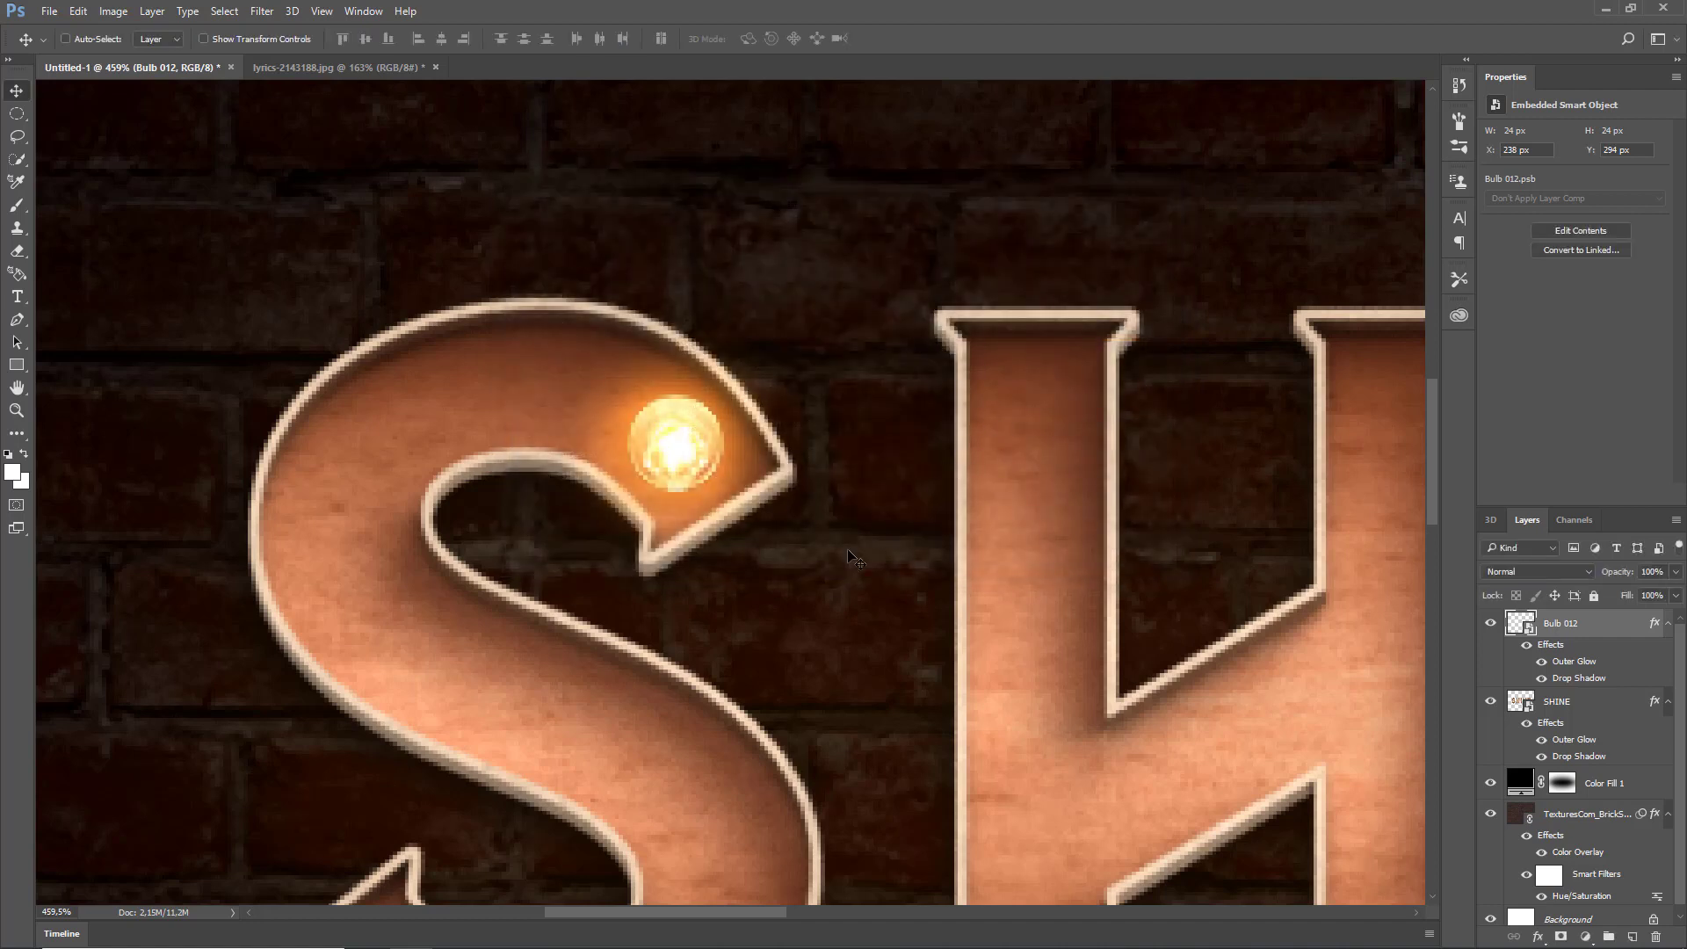
- Duplicate the glowing bulb repeatedly and space the copies evenly along the curve of the letter S
{"action": "left_click_drag", "start_coordinate": [677, 450], "coordinate": [377, 616]}
{"action": "scroll", "coordinate": [506, 420], "scroll_direction": "down", "scroll_amount": 3}
{"action": "left_click_drag", "start_coordinate": [415, 525], "coordinate": [517, 583]}
{"action": "left_click_drag", "start_coordinate": [517, 589], "coordinate": [620, 644]}
{"action": "left_click_drag", "start_coordinate": [621, 647], "coordinate": [598, 852]}
{"action": "left_click_drag", "start_coordinate": [598, 852], "coordinate": [455, 836]}
{"action": "scroll", "coordinate": [738, 830], "scroll_direction": "down", "scroll_amount": 1}
{"action": "left_click_drag", "start_coordinate": [738, 830], "coordinate": [539, 753]}
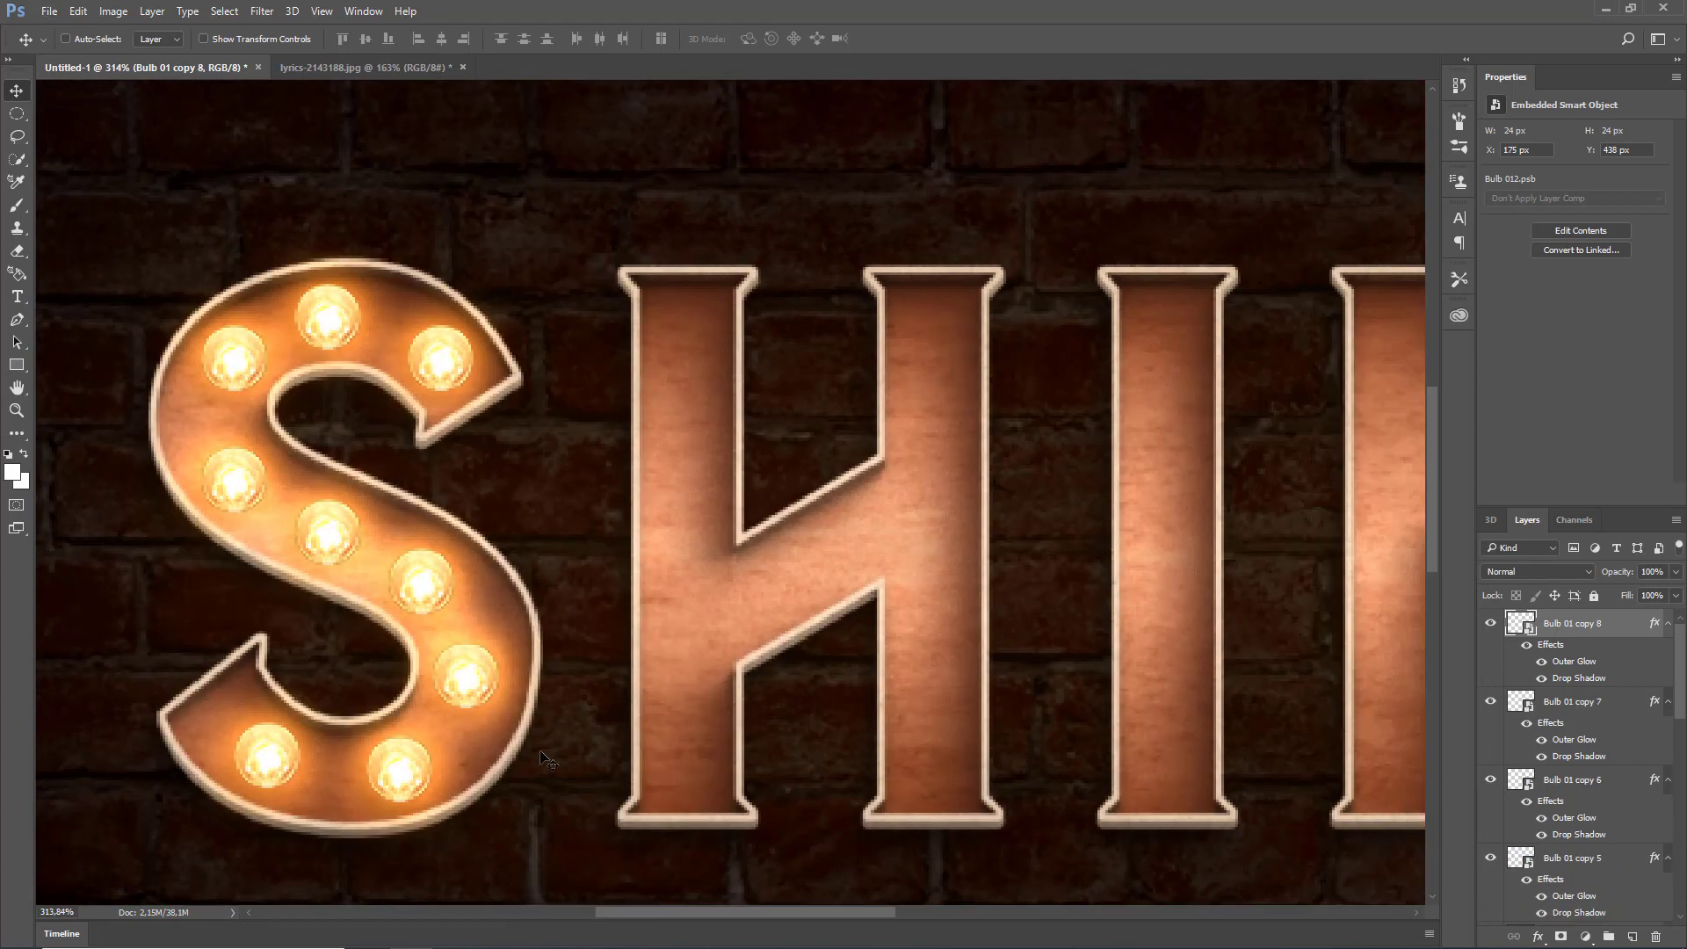
- Place bulb copies down both stems and on the diagonal bar of the letter H, evening out their spacing
{"action": "left_click_drag", "start_coordinate": [276, 753], "coordinate": [690, 425]}
{"action": "mouse_move", "coordinate": [688, 441]}
{"action": "left_mouse_down"}
{"action": "mouse_move", "coordinate": [688, 615]}
{"action": "mouse_move", "coordinate": [689, 459]}
{"action": "left_mouse_up"}
{"action": "left_click", "coordinate": [1573, 701]}
{"action": "left_click", "coordinate": [692, 599], "text": "ctrl"}
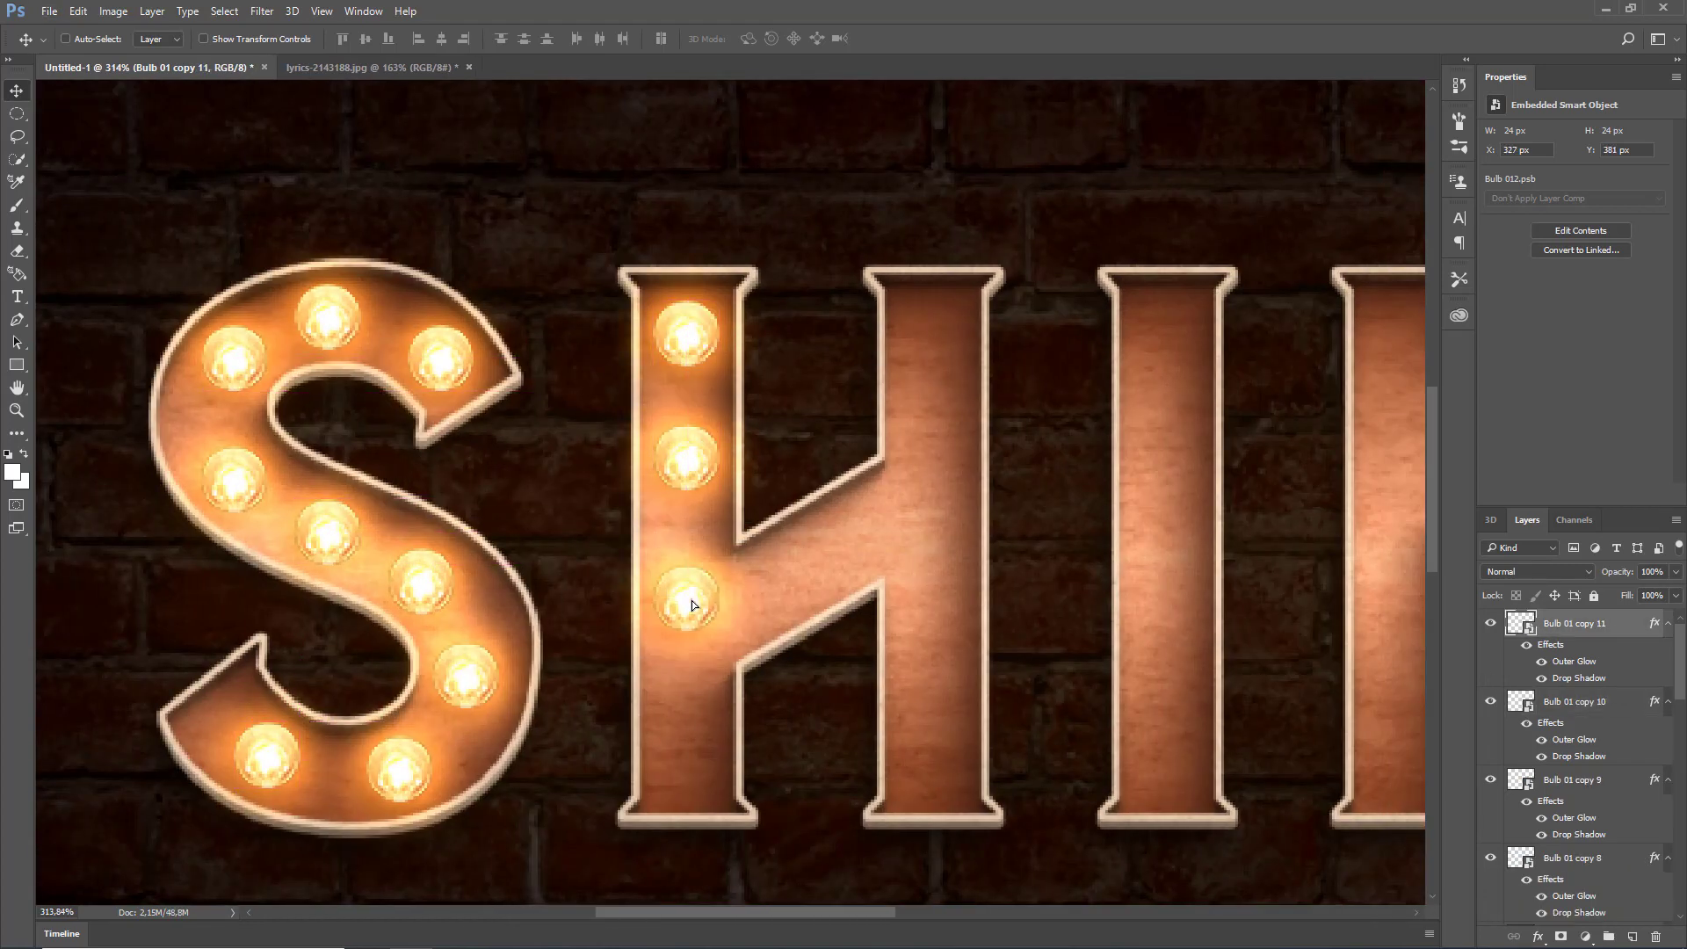
{"action": "left_click", "coordinate": [697, 603], "text": "ctrl"}
{"action": "mouse_move", "coordinate": [692, 599]}
{"action": "left_mouse_down"}
{"action": "mouse_move", "coordinate": [692, 735]}
{"action": "mouse_move", "coordinate": [697, 613]}
{"action": "left_mouse_up"}
{"action": "left_click_drag", "start_coordinate": [690, 458], "coordinate": [690, 473]}
{"action": "left_click_drag", "start_coordinate": [693, 609], "coordinate": [815, 562]}
{"action": "left_click_drag", "start_coordinate": [813, 565], "coordinate": [936, 334]}
{"action": "left_click_drag", "start_coordinate": [936, 335], "coordinate": [934, 735]}
- Place bulb copies in an evenly spaced vertical row down the letter I
{"action": "left_click_drag", "start_coordinate": [864, 910], "coordinate": [946, 909]}
{"action": "left_click_drag", "start_coordinate": [548, 736], "coordinate": [783, 334]}
{"action": "left_click_drag", "start_coordinate": [784, 335], "coordinate": [784, 564]}
{"action": "left_click_drag", "start_coordinate": [784, 564], "coordinate": [781, 704]}
- Place bulb copies along both stems and the diagonal of the letter N
{"action": "left_click_drag", "start_coordinate": [781, 705], "coordinate": [1017, 578]}
{"action": "left_click_drag", "start_coordinate": [1017, 578], "coordinate": [1019, 706]}
{"action": "left_click_drag", "start_coordinate": [1019, 706], "coordinate": [1133, 533]}
{"action": "left_click_drag", "start_coordinate": [1133, 533], "coordinate": [1254, 576]}
{"action": "left_click_drag", "start_coordinate": [1254, 575], "coordinate": [1259, 434]}
{"action": "left_click_drag", "start_coordinate": [1260, 434], "coordinate": [1260, 321]}
- Place bulb copies along the stem and the three arms of the letter E
{"action": "left_click_drag", "start_coordinate": [922, 912], "coordinate": [1059, 912]}
{"action": "left_click_drag", "start_coordinate": [634, 329], "coordinate": [1038, 322]}
{"action": "left_click_drag", "start_coordinate": [1038, 321], "coordinate": [864, 451]}
{"action": "left_click_drag", "start_coordinate": [865, 452], "coordinate": [1001, 571]}
{"action": "left_click_drag", "start_coordinate": [1001, 571], "coordinate": [874, 769]}
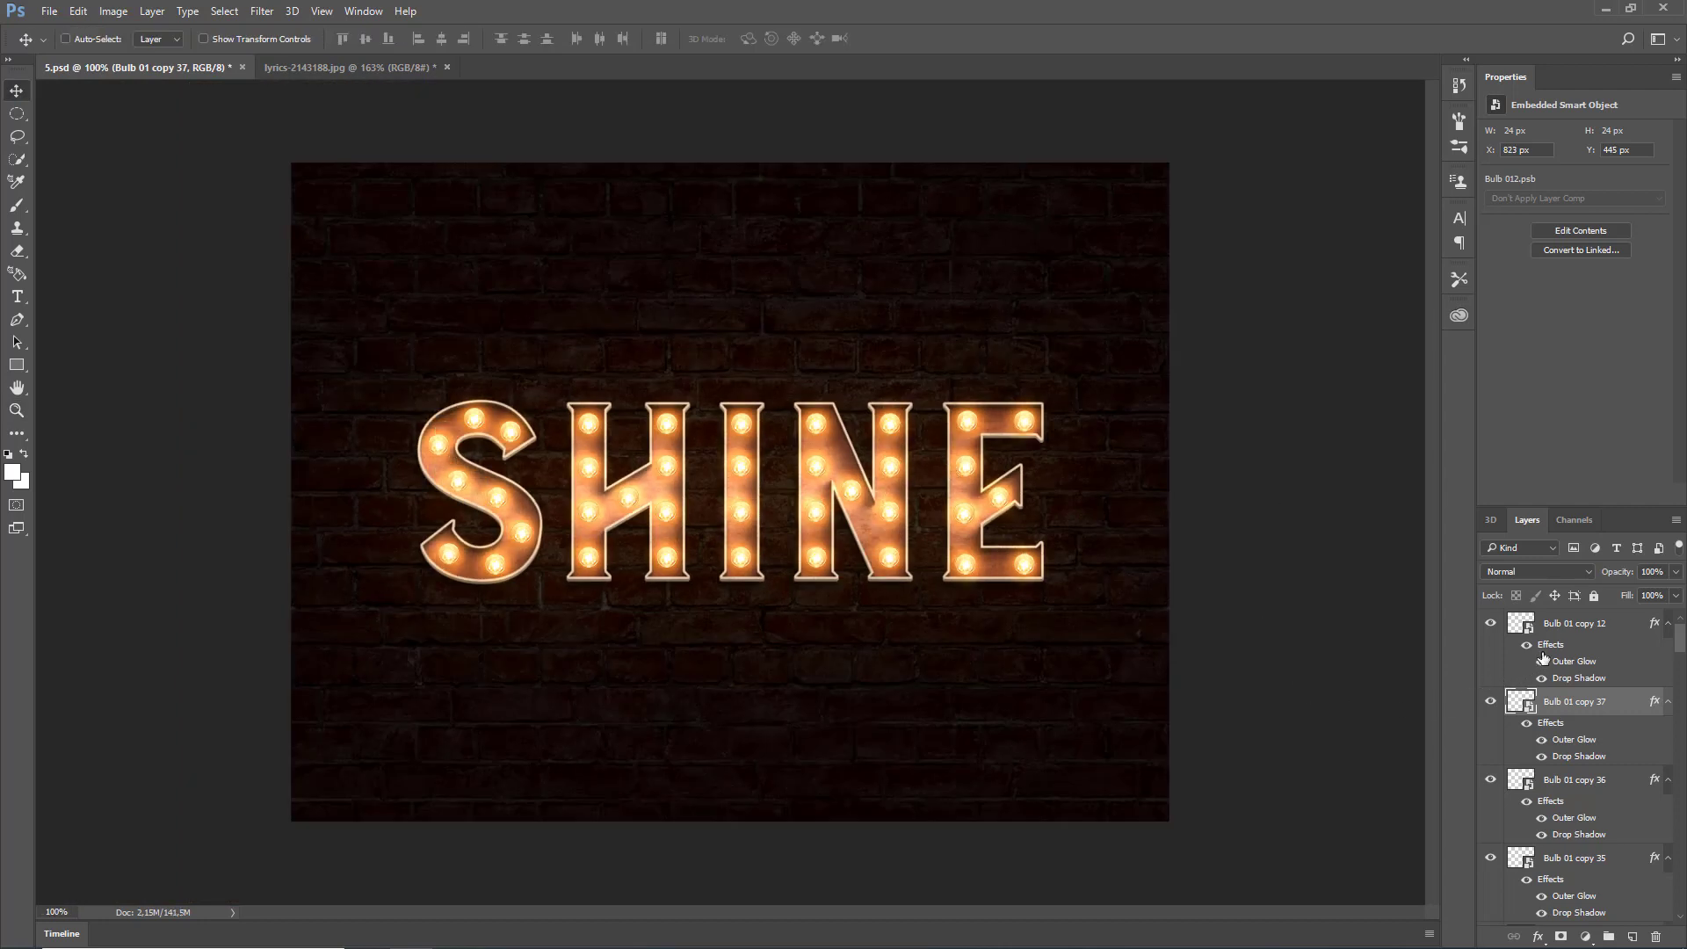
- Group all the bulb layers, from Bulb 01 copy 12 down to Bulb 01, and name the group Bulbs
{"action": "left_click", "coordinate": [1619, 626]}
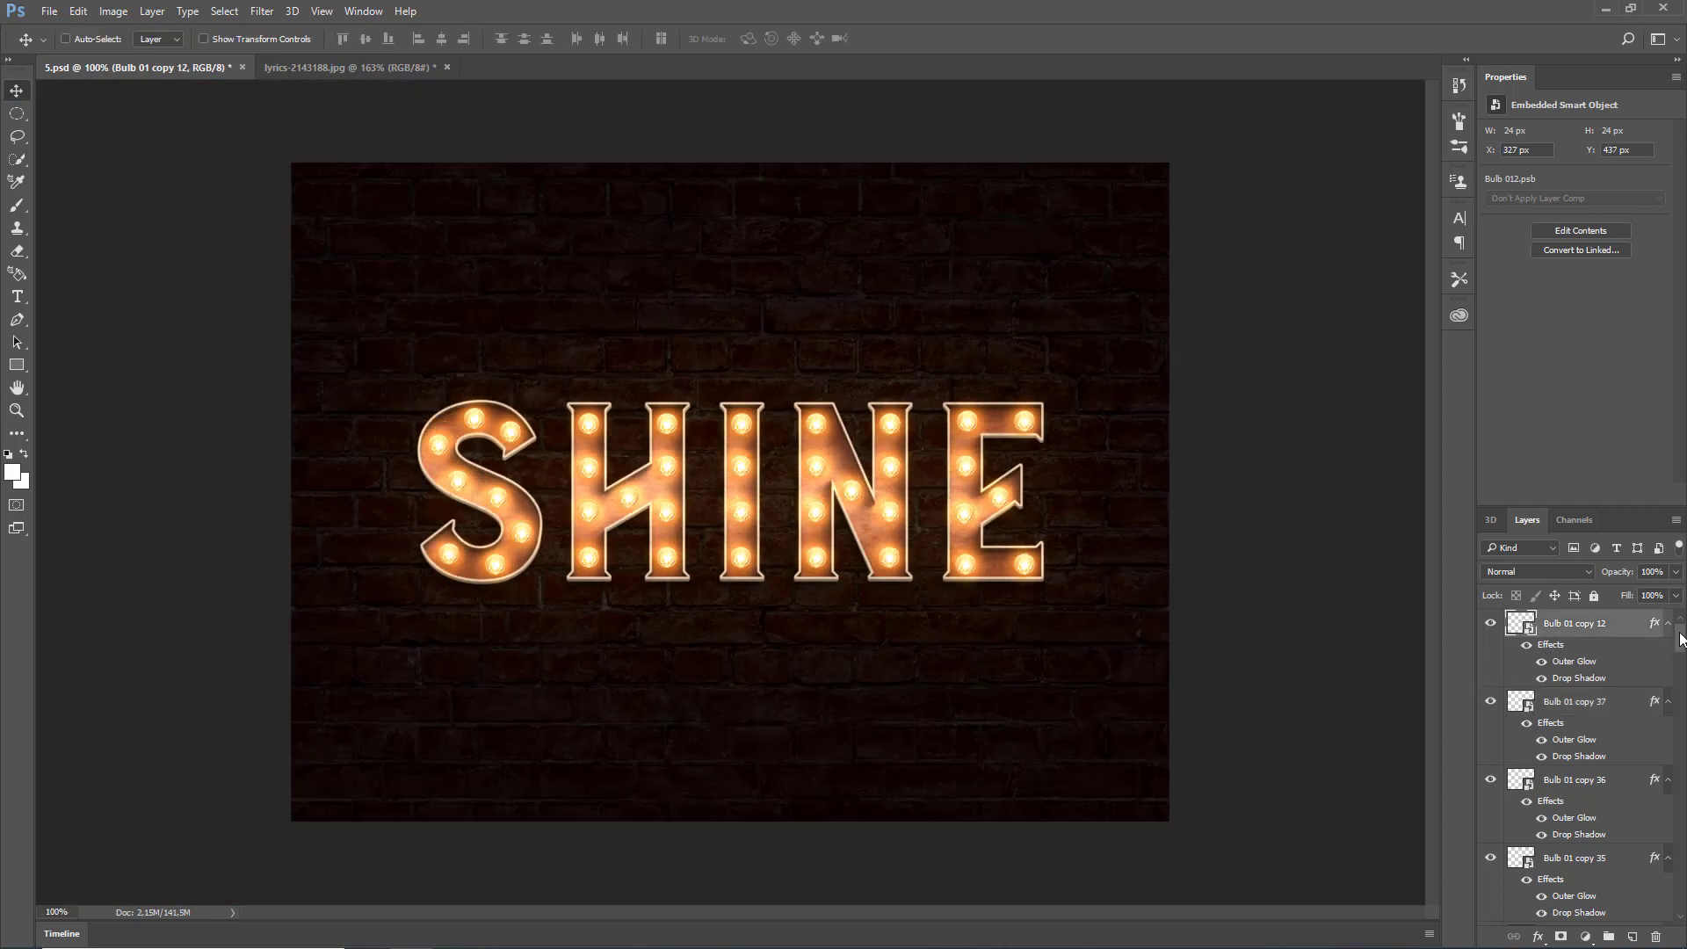
{"action": "left_click_drag", "start_coordinate": [1679, 633], "coordinate": [1684, 846]}
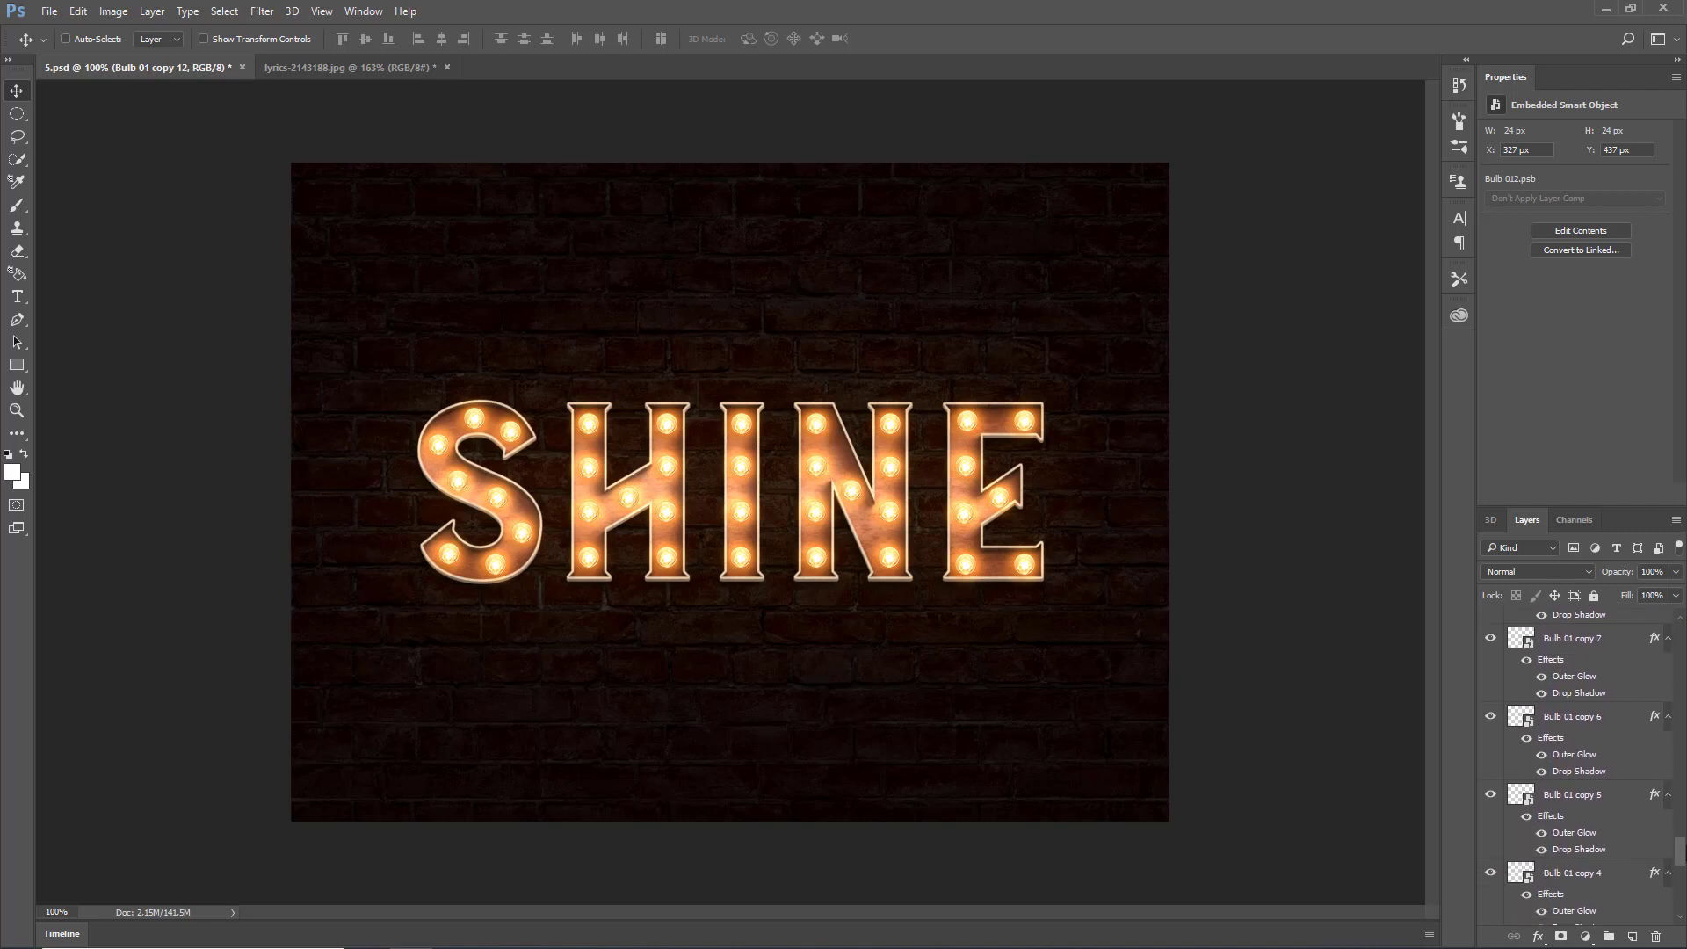
{"action": "scroll", "coordinate": [1639, 823], "scroll_direction": "down", "scroll_amount": 6}
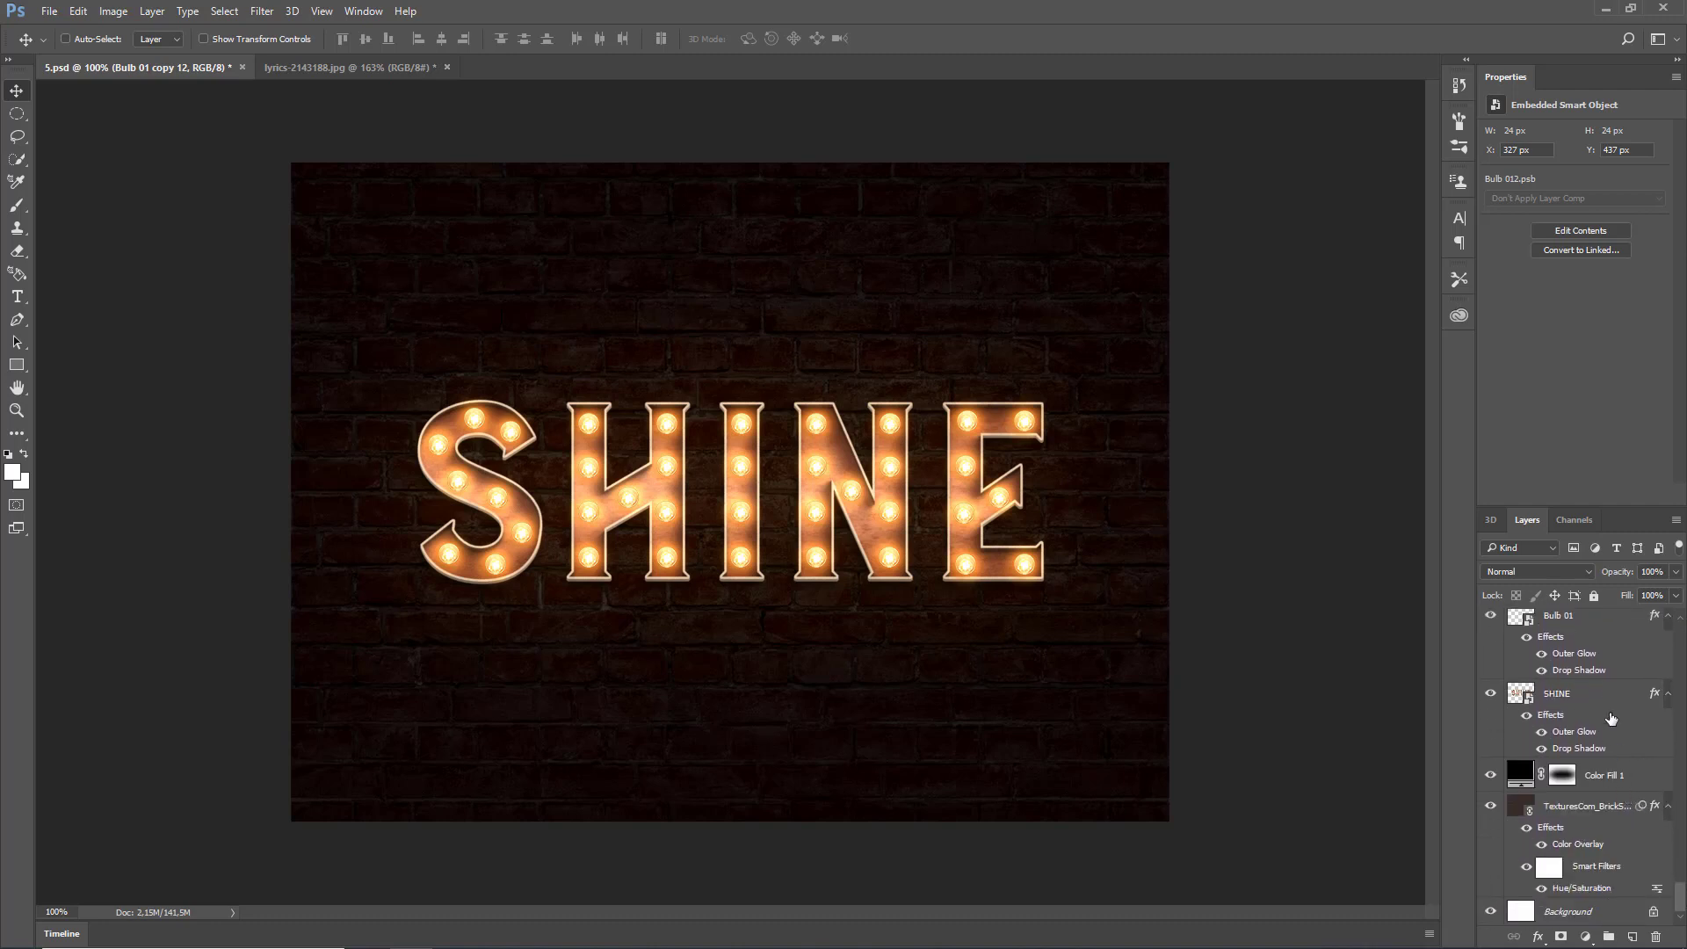
{"action": "scroll", "coordinate": [1609, 690], "scroll_direction": "up", "scroll_amount": 1}
{"action": "left_click", "coordinate": [1599, 773], "text": "shift"}
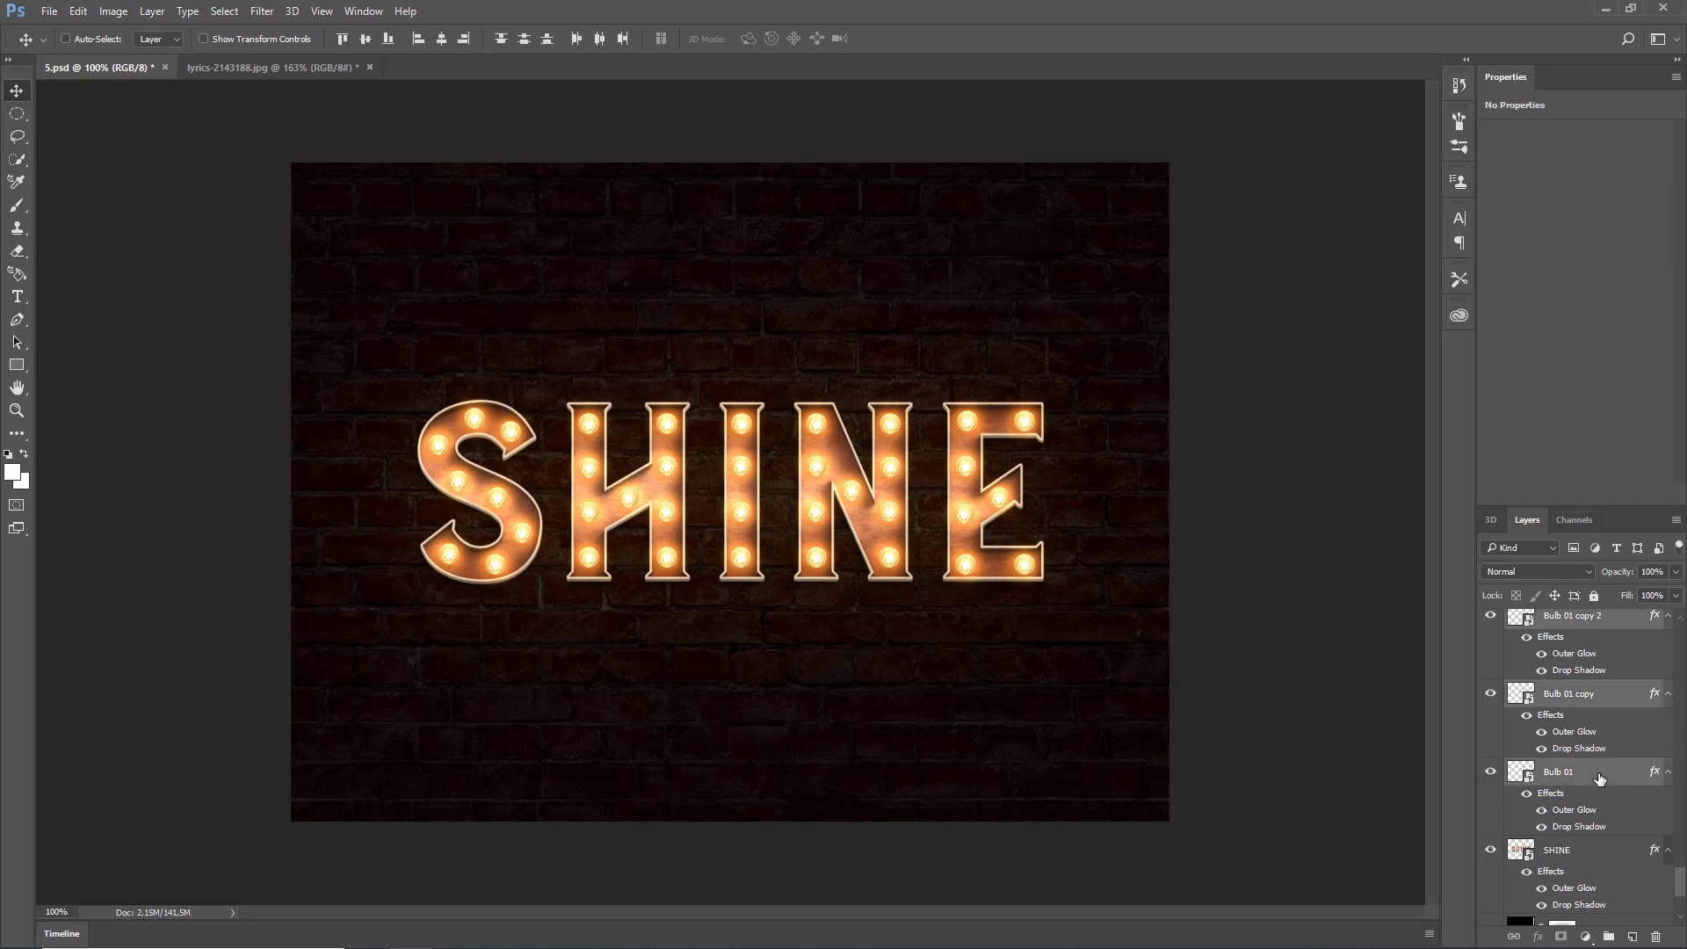
{"action": "left_click", "coordinate": [1608, 937]}
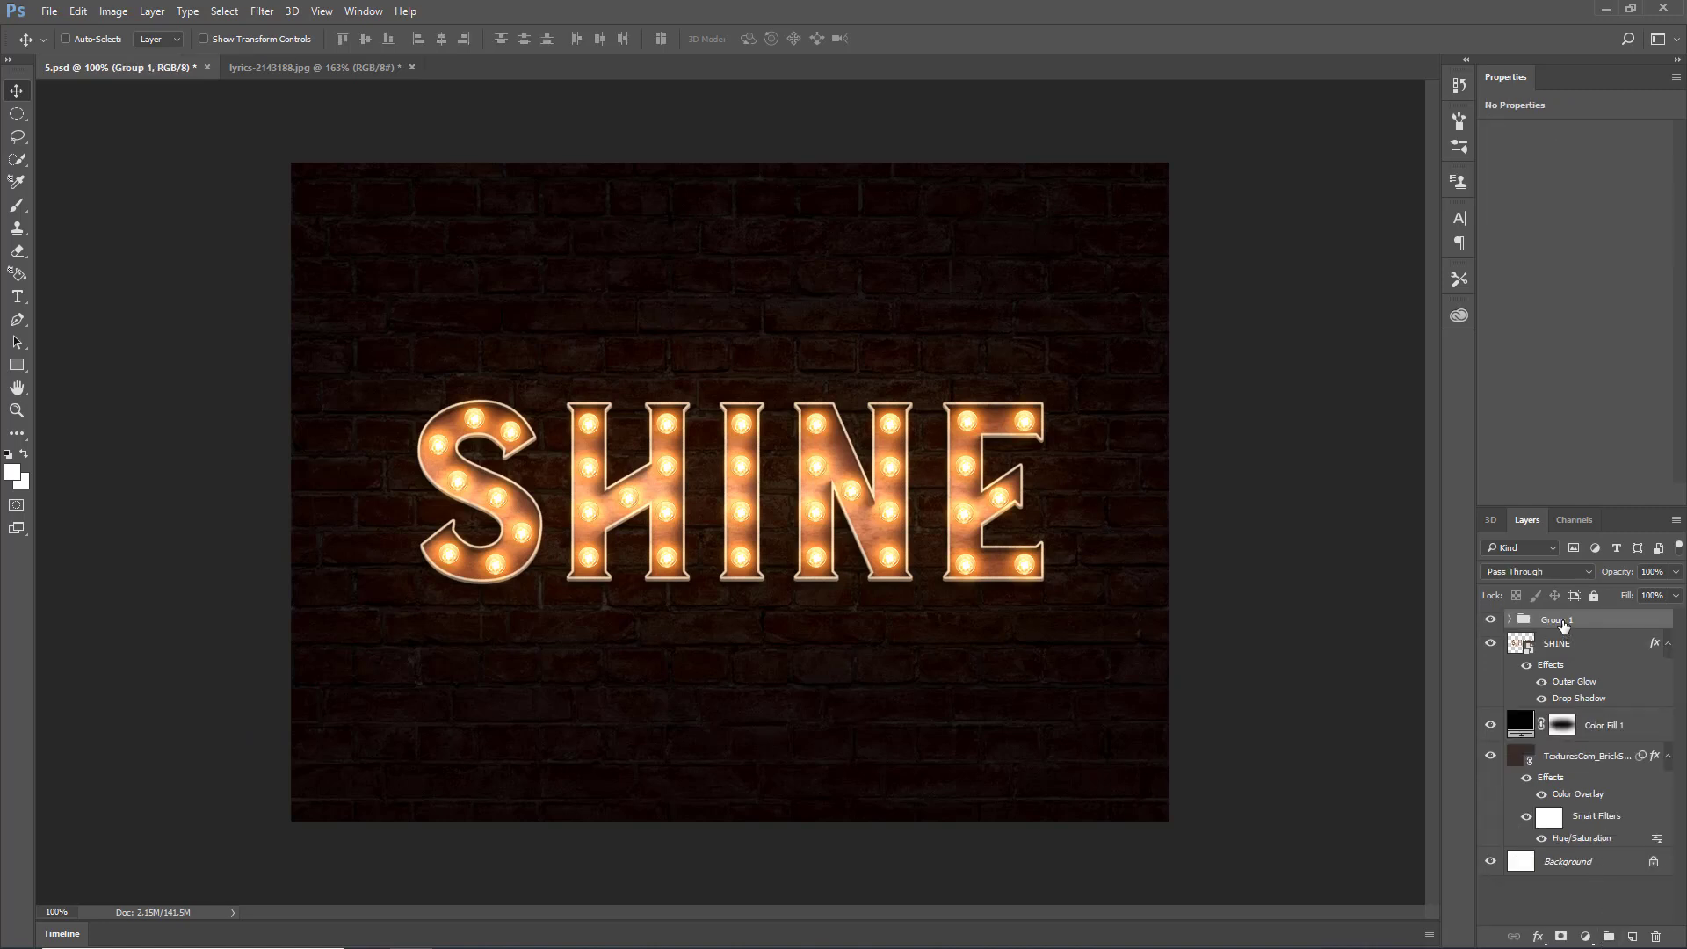
{"action": "double_click", "coordinate": [1563, 621]}
{"action": "type", "text": "Bulbs"}
{"action": "key", "text": "Return"}
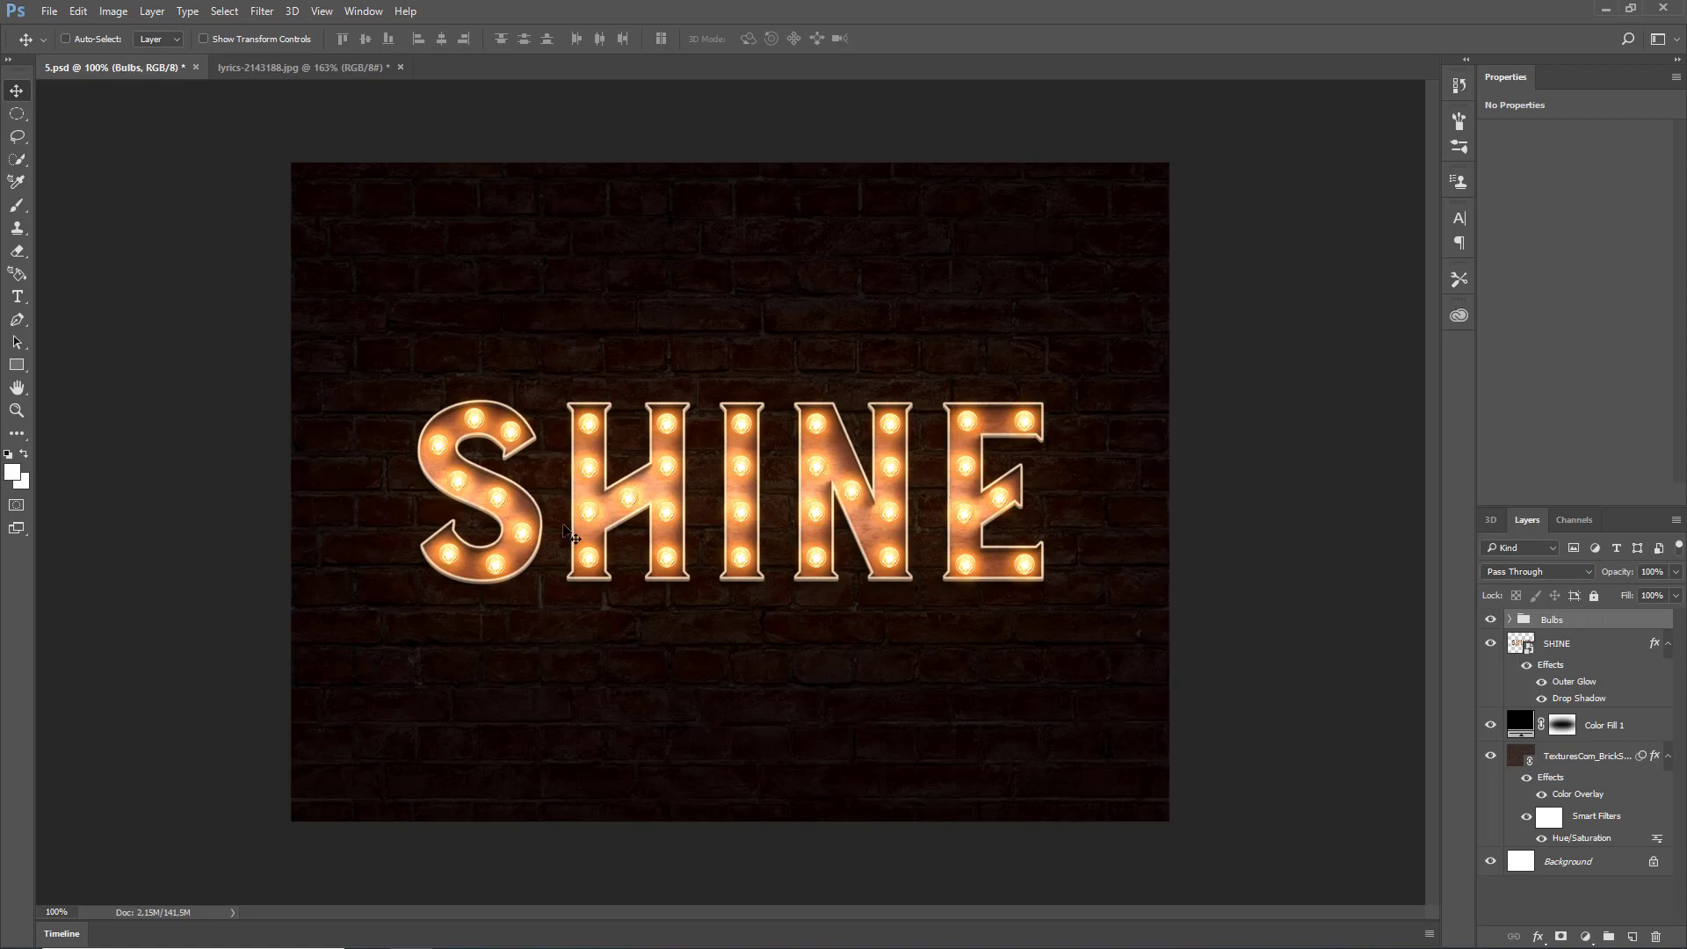
- Open the image bulb-2759921 from the Tutorial folder
{"action": "left_click", "coordinate": [49, 11]}
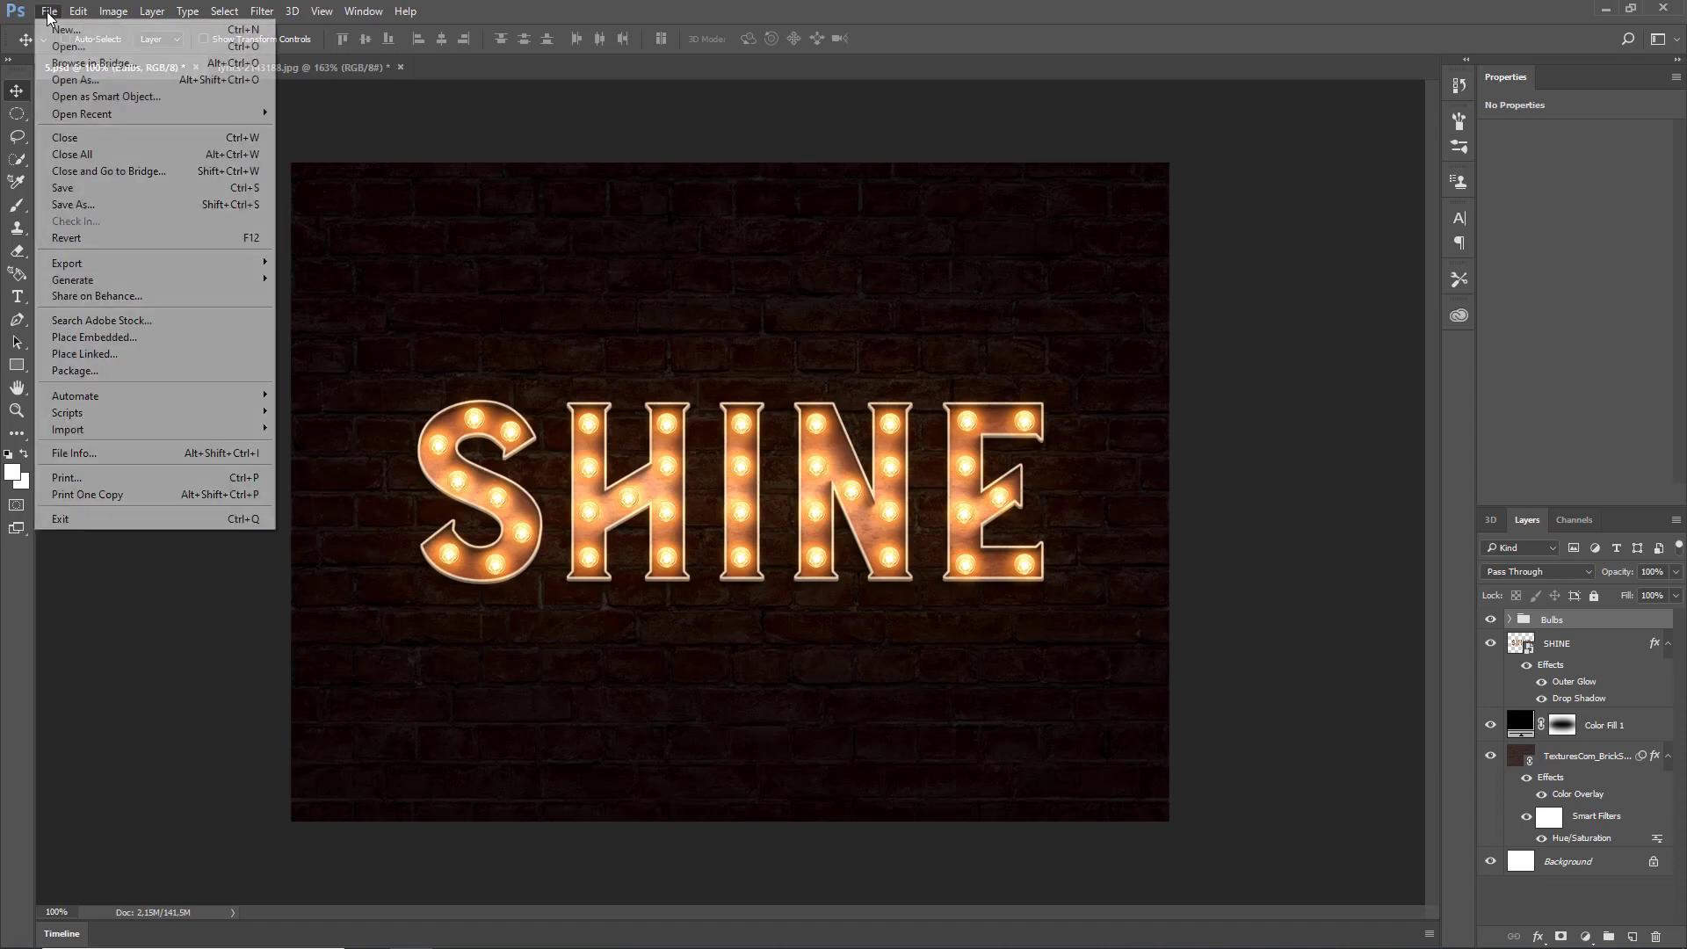
{"action": "left_click", "coordinate": [111, 48]}
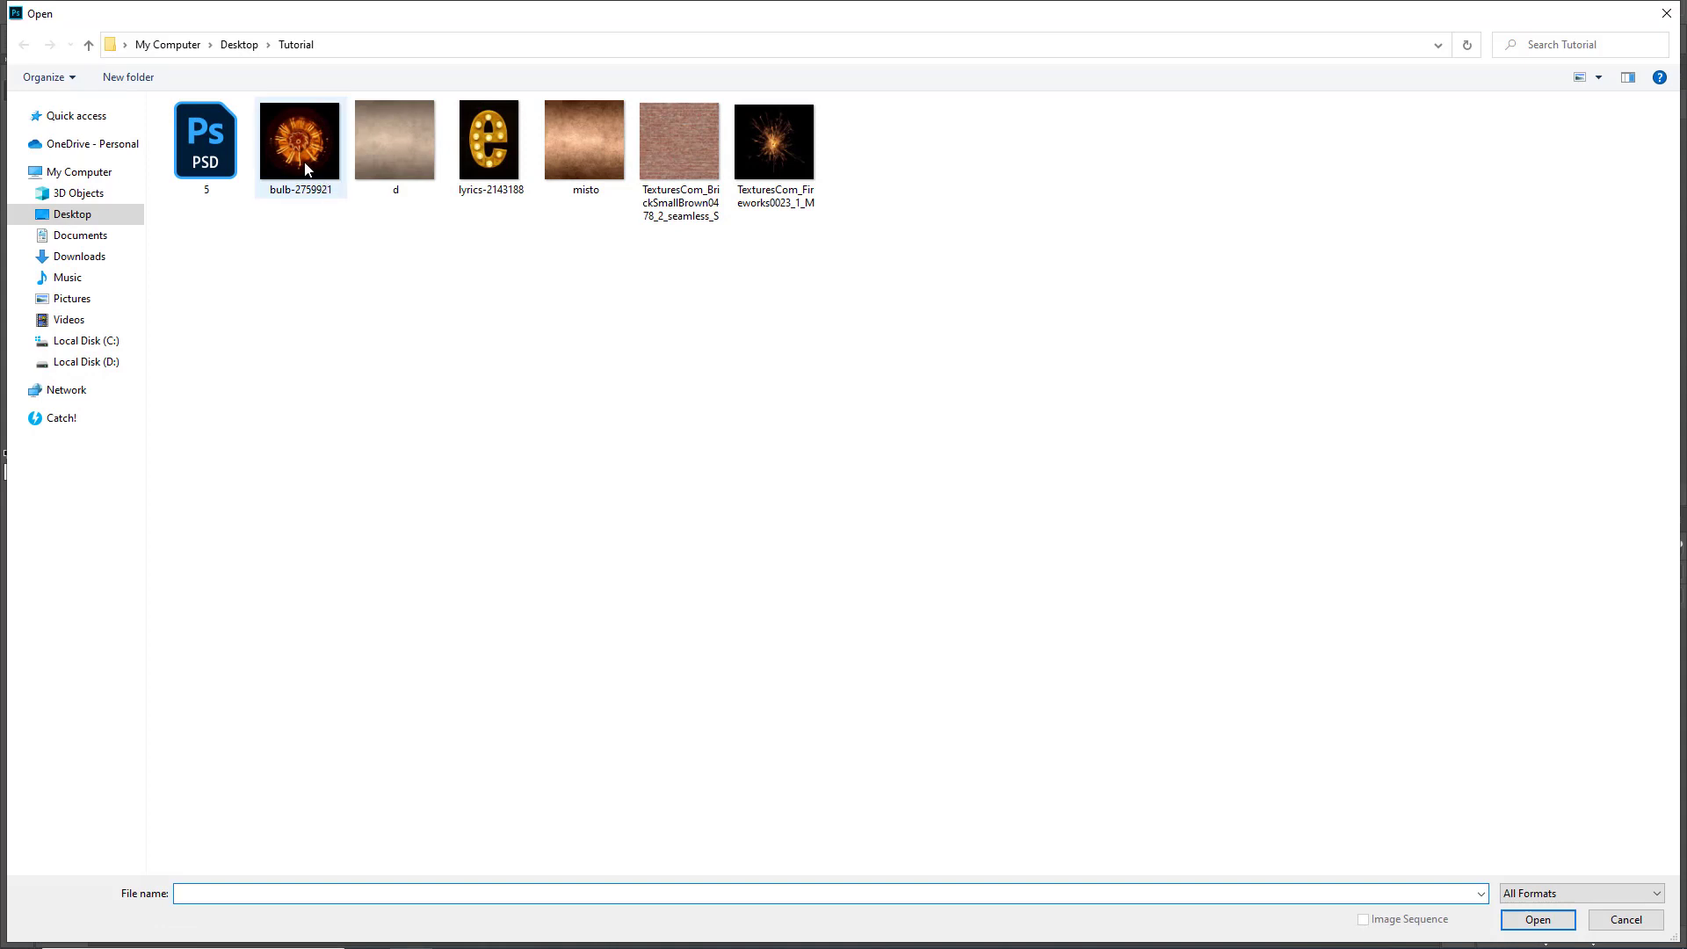
{"action": "left_click", "coordinate": [332, 201]}
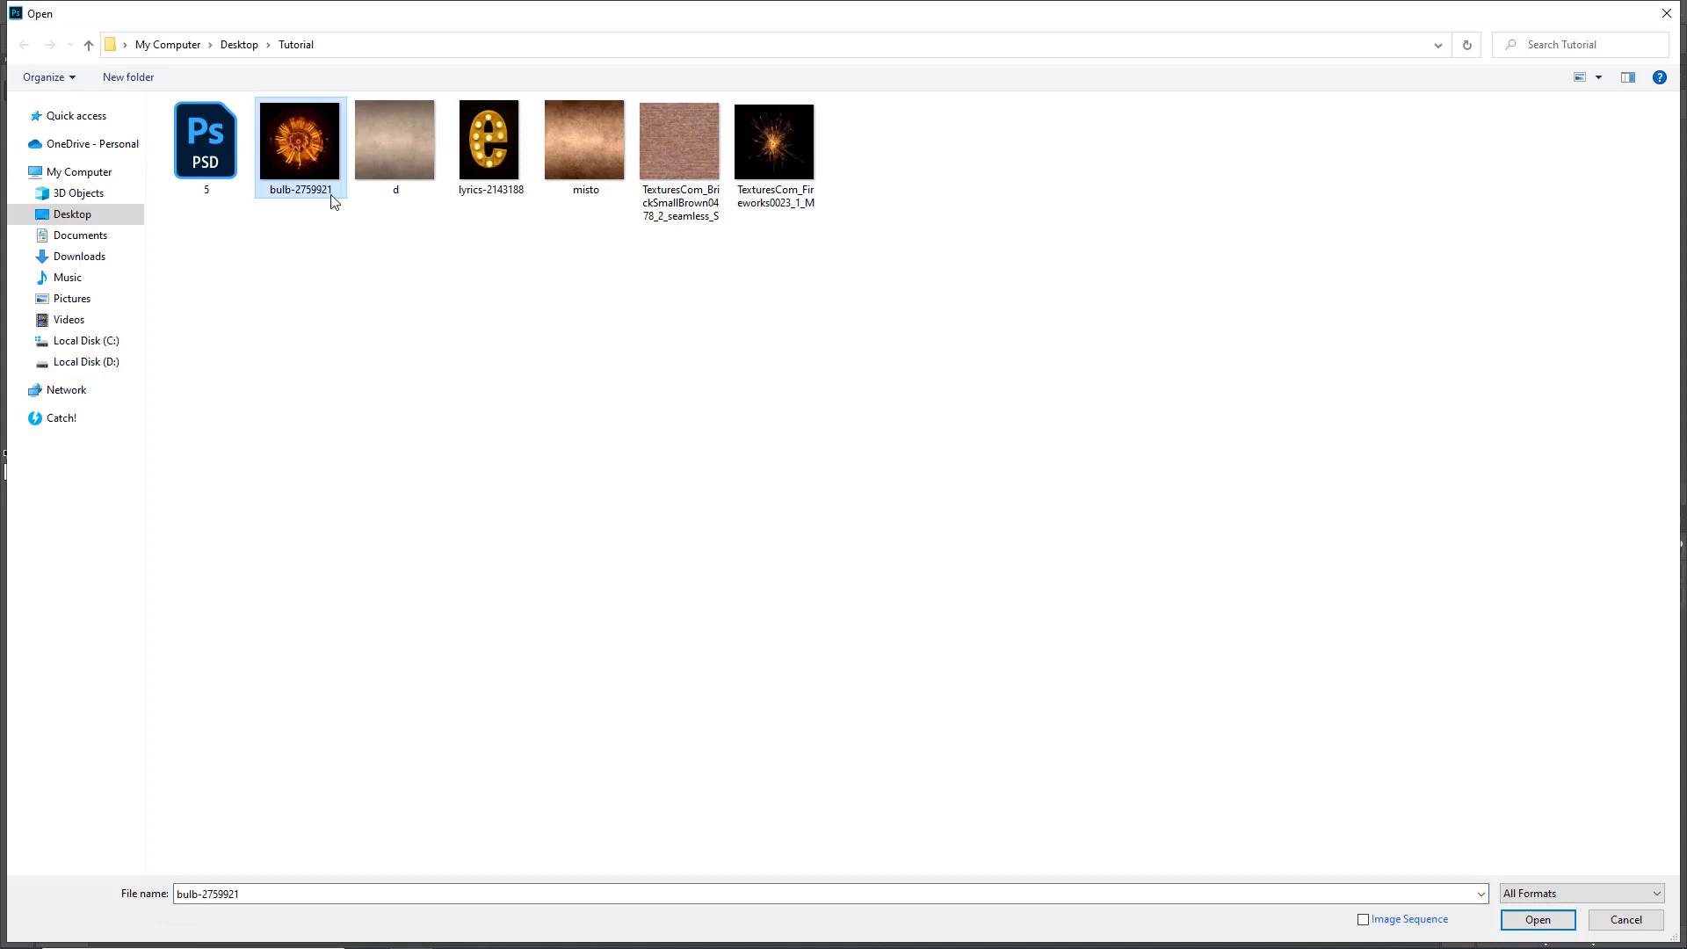
{"action": "left_click", "coordinate": [1537, 919]}
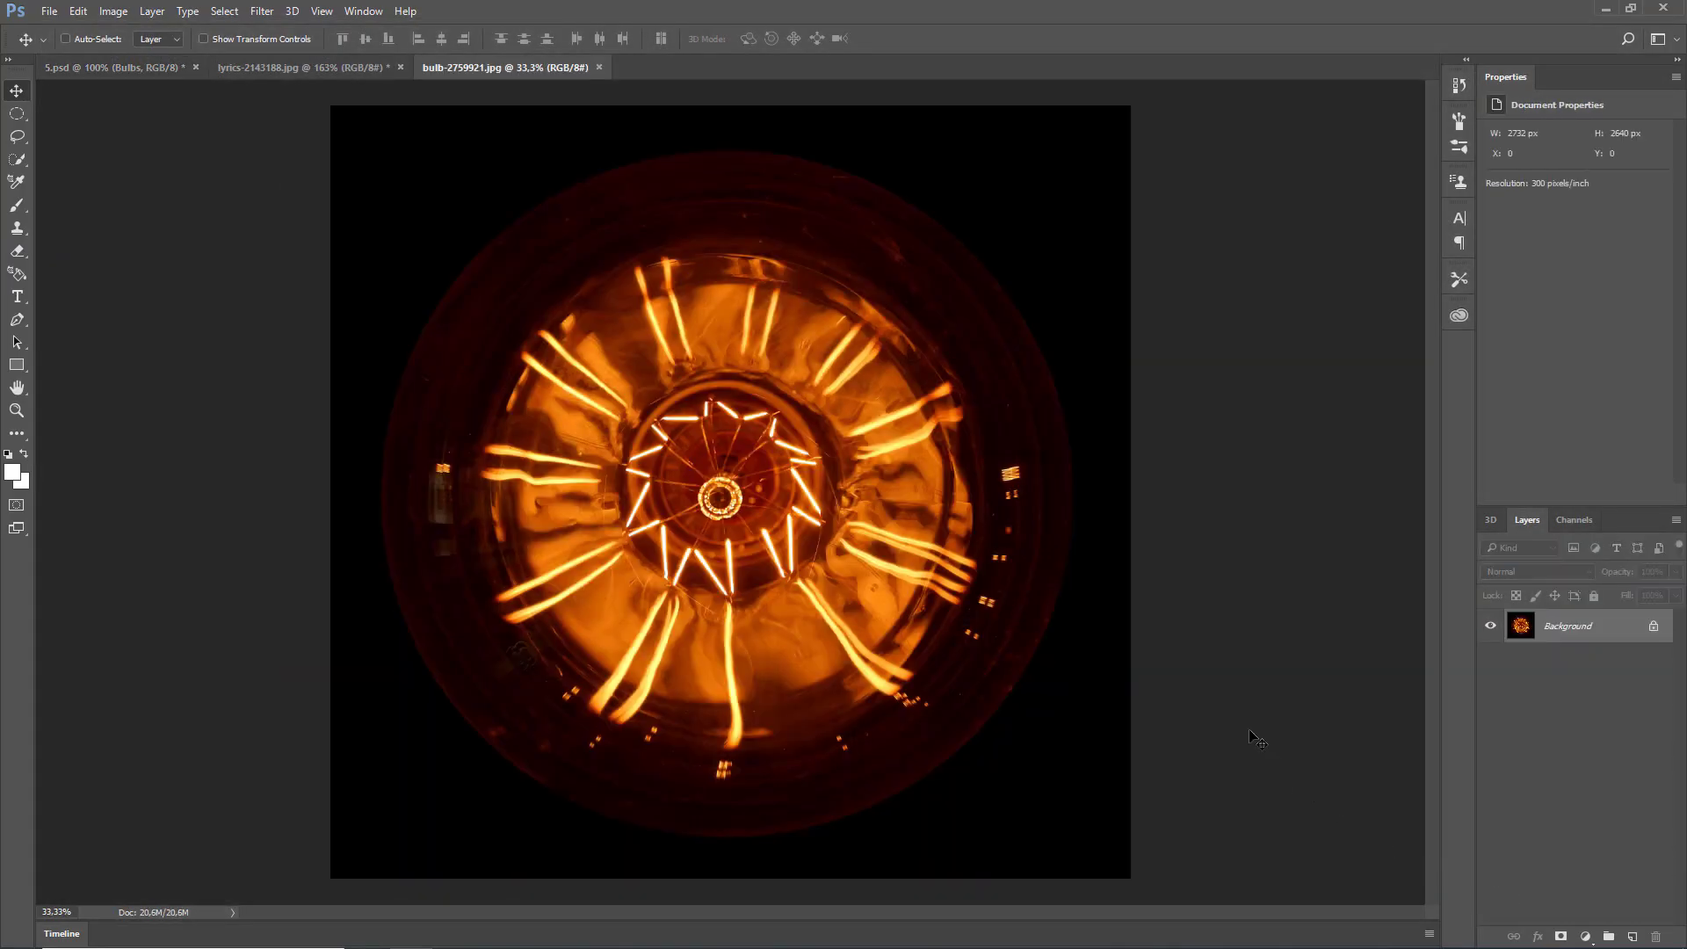
- Draw an elliptical selection around the bulb's bright inner disc and fit it to the edge with Transform Selection
{"action": "left_click", "coordinate": [17, 114]}
{"action": "left_click_drag", "start_coordinate": [485, 228], "coordinate": [968, 777]}
{"action": "right_click", "coordinate": [751, 547]}
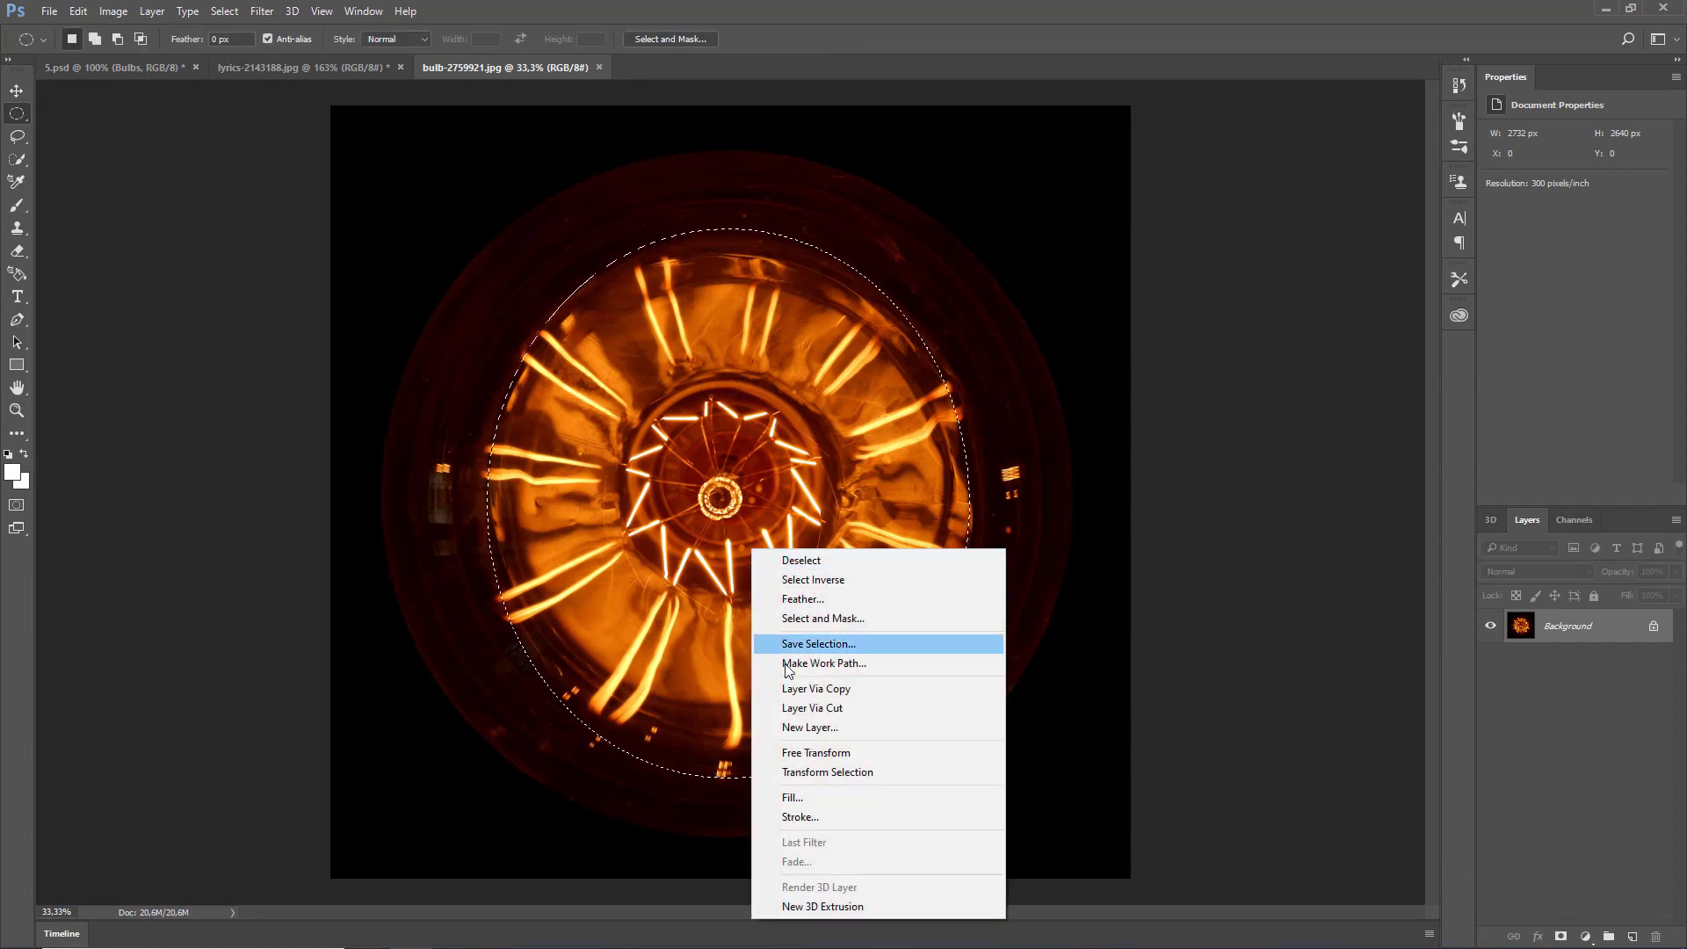
{"action": "left_click", "coordinate": [817, 773]}
{"action": "left_click_drag", "start_coordinate": [728, 778], "coordinate": [728, 750]}
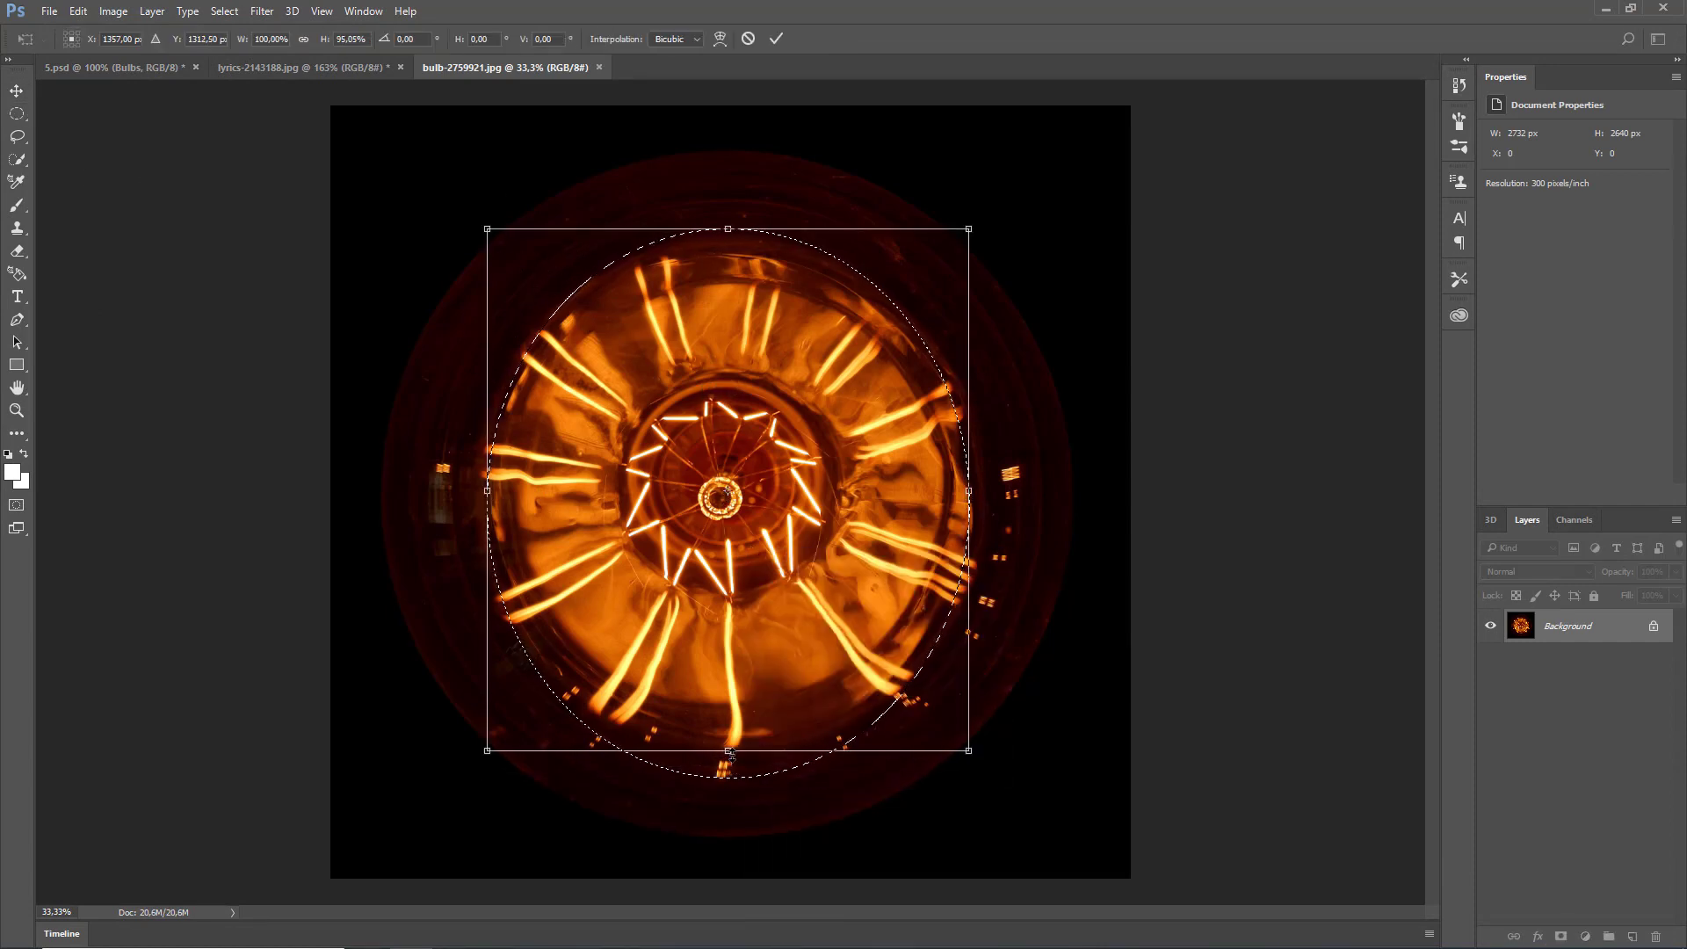
{"action": "left_click_drag", "start_coordinate": [487, 491], "coordinate": [476, 493]}
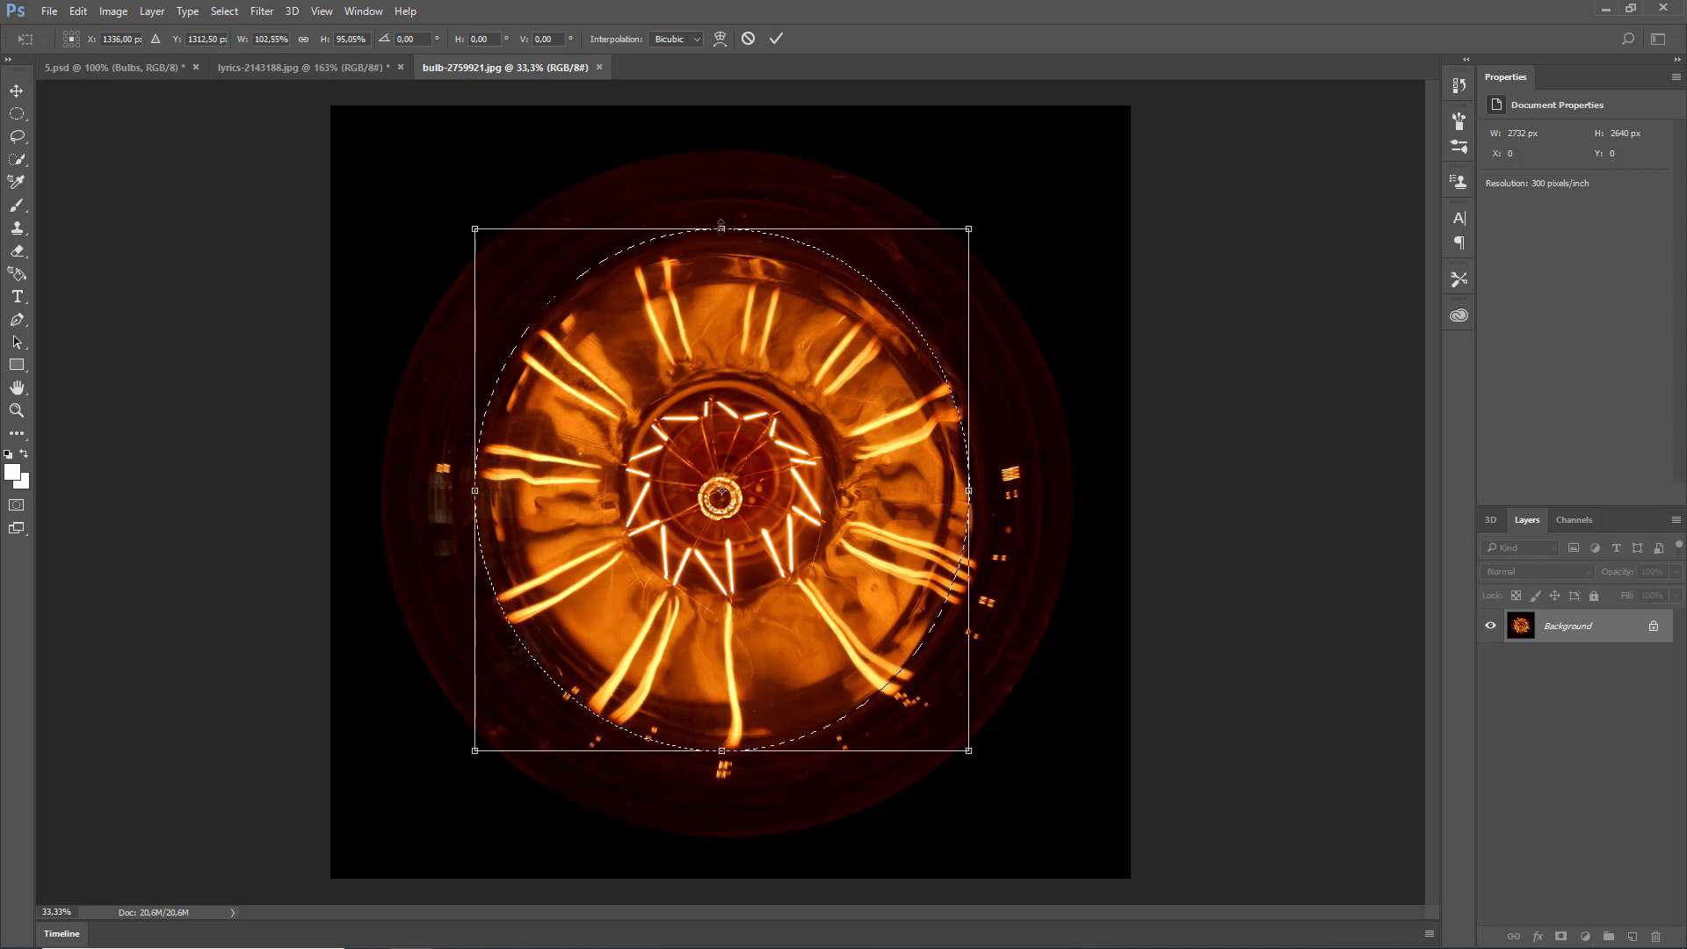
{"action": "left_click_drag", "start_coordinate": [727, 229], "coordinate": [722, 234]}
{"action": "left_click_drag", "start_coordinate": [968, 492], "coordinate": [973, 494]}
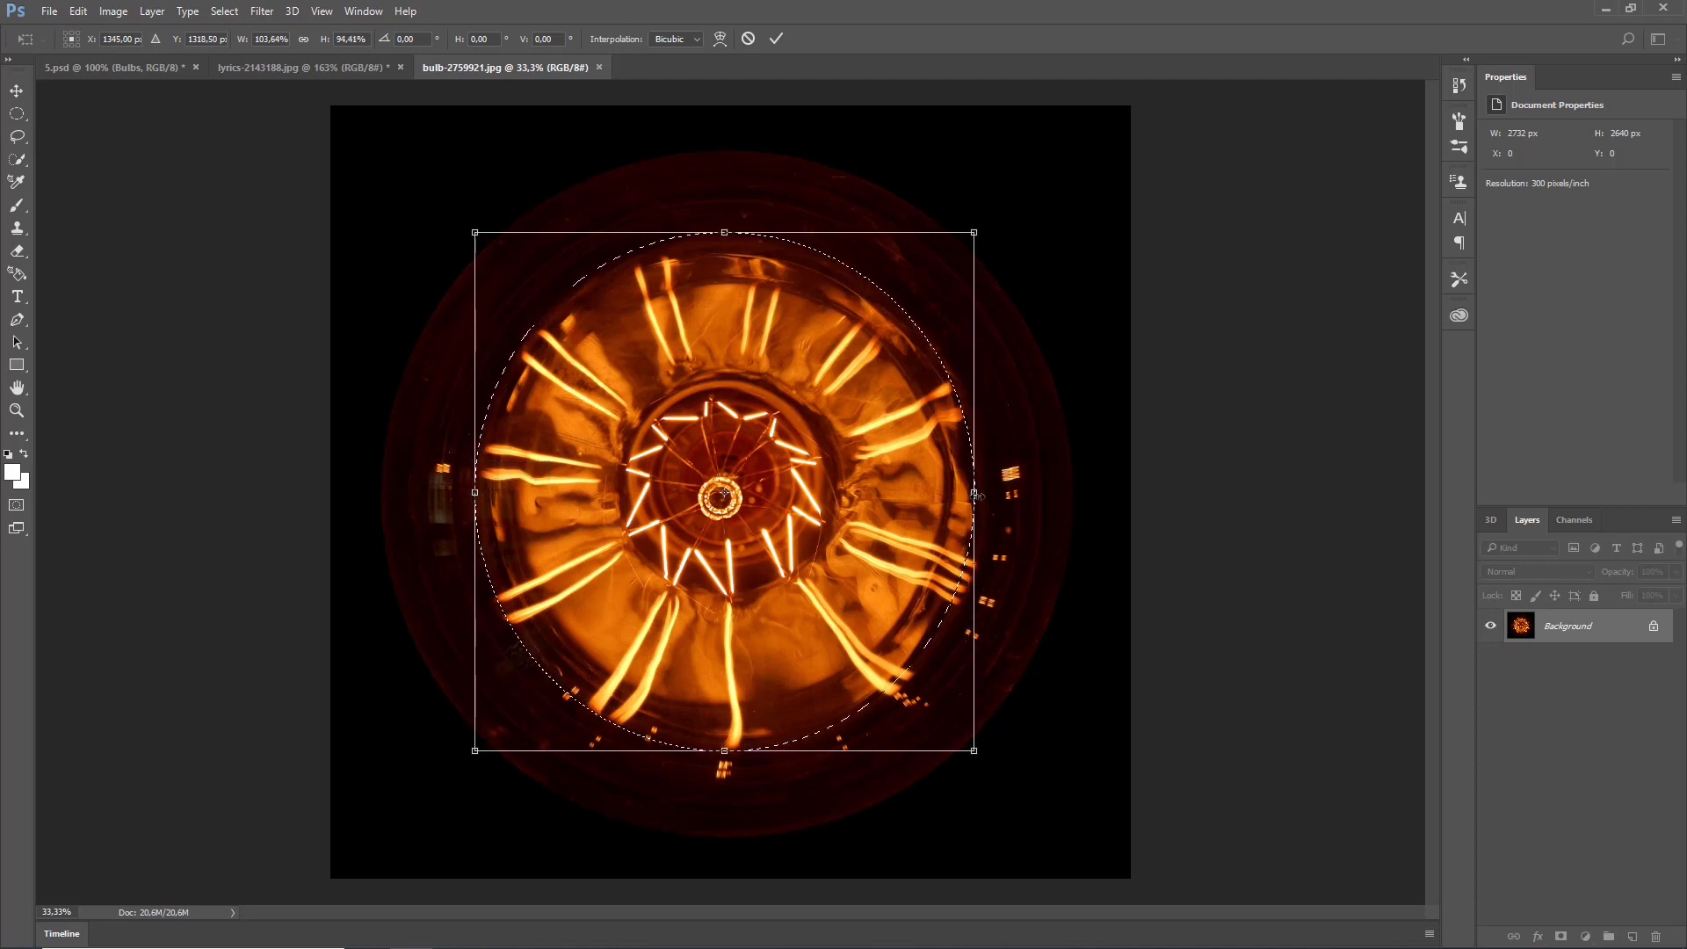
{"action": "left_click", "coordinate": [776, 39]}
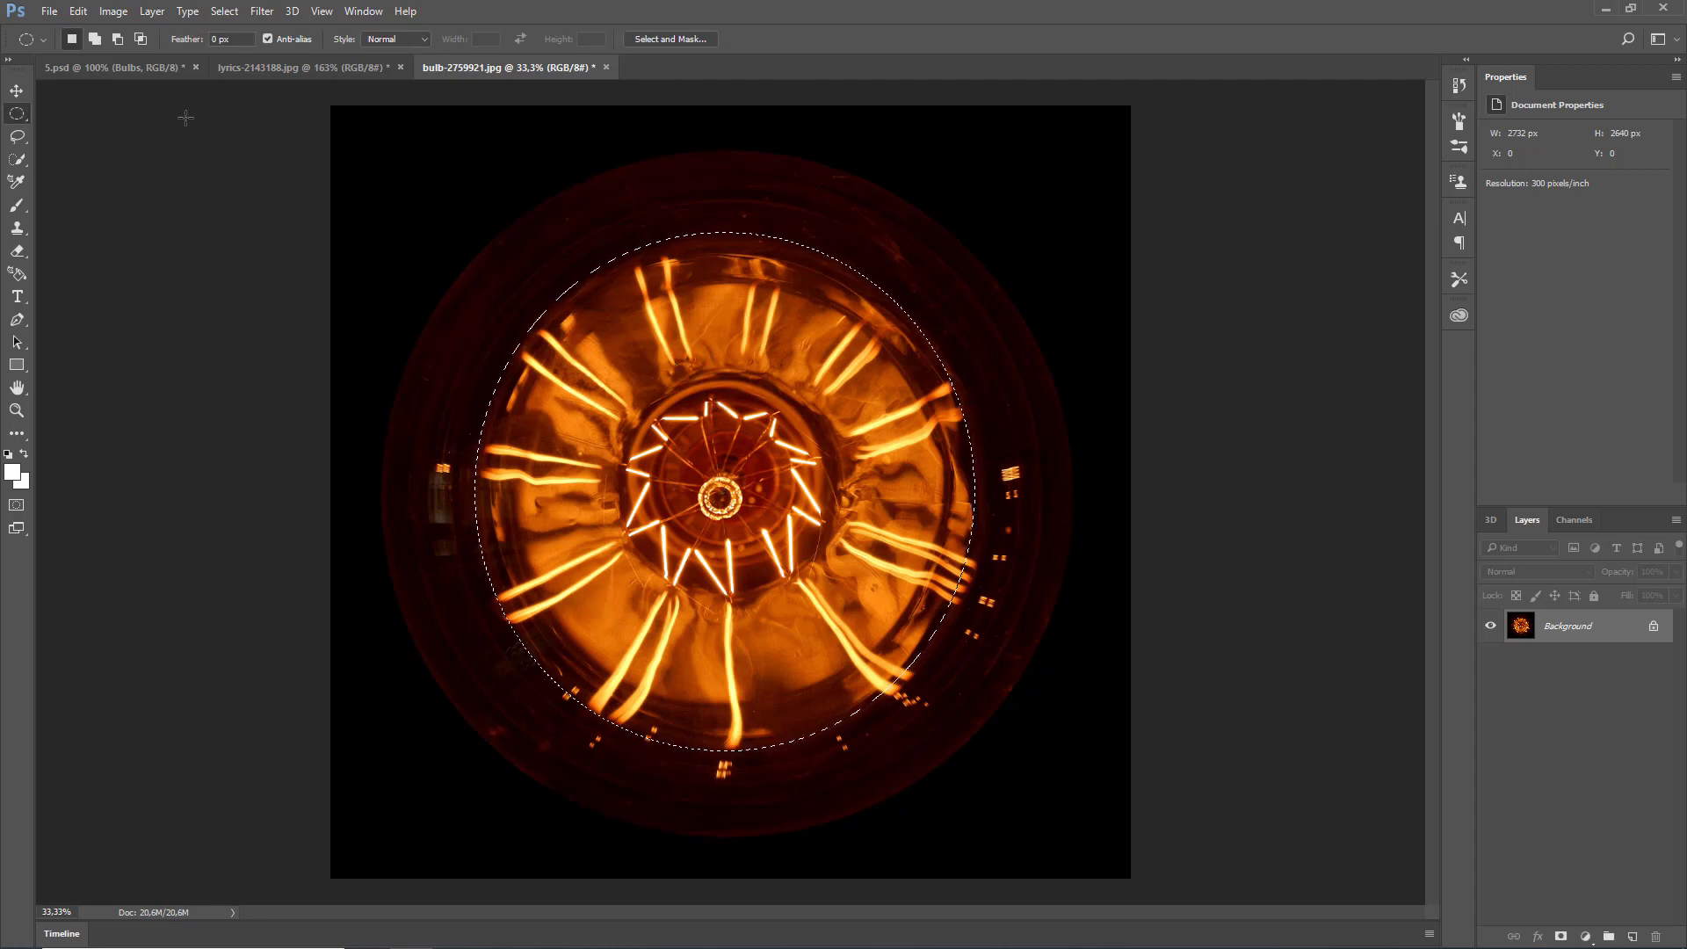
- Copy the selected disc from bulb-2759921 and paste it as a new layer into the SHINE document
{"action": "left_click", "coordinate": [79, 11]}
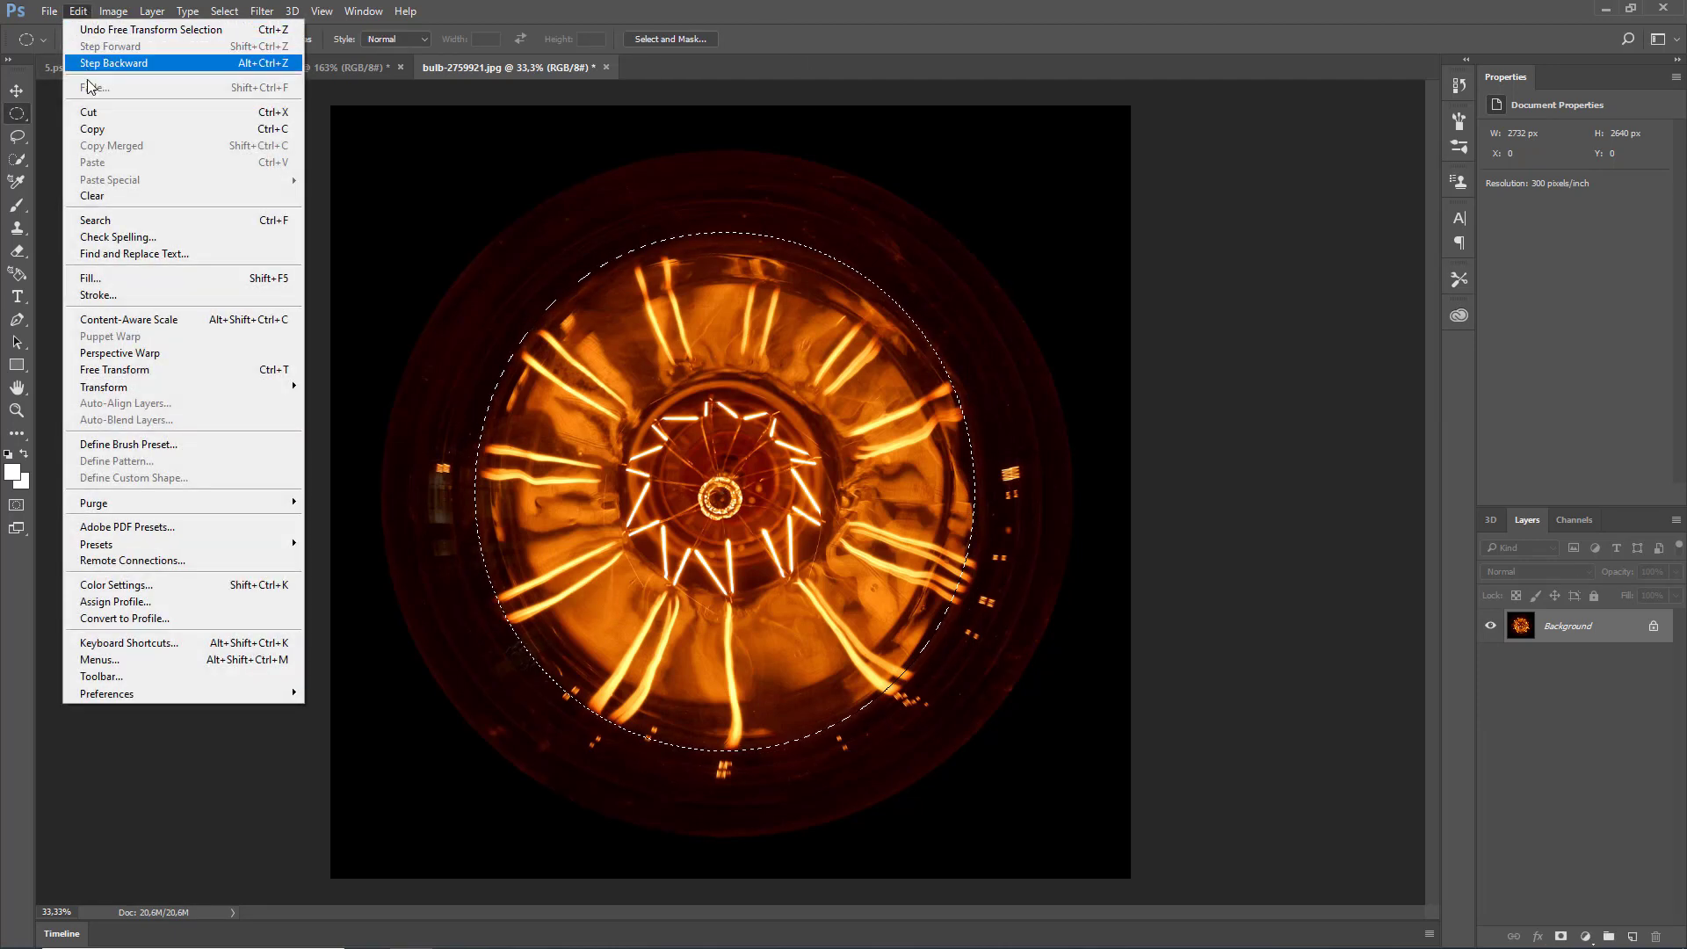
{"action": "left_click", "coordinate": [93, 129]}
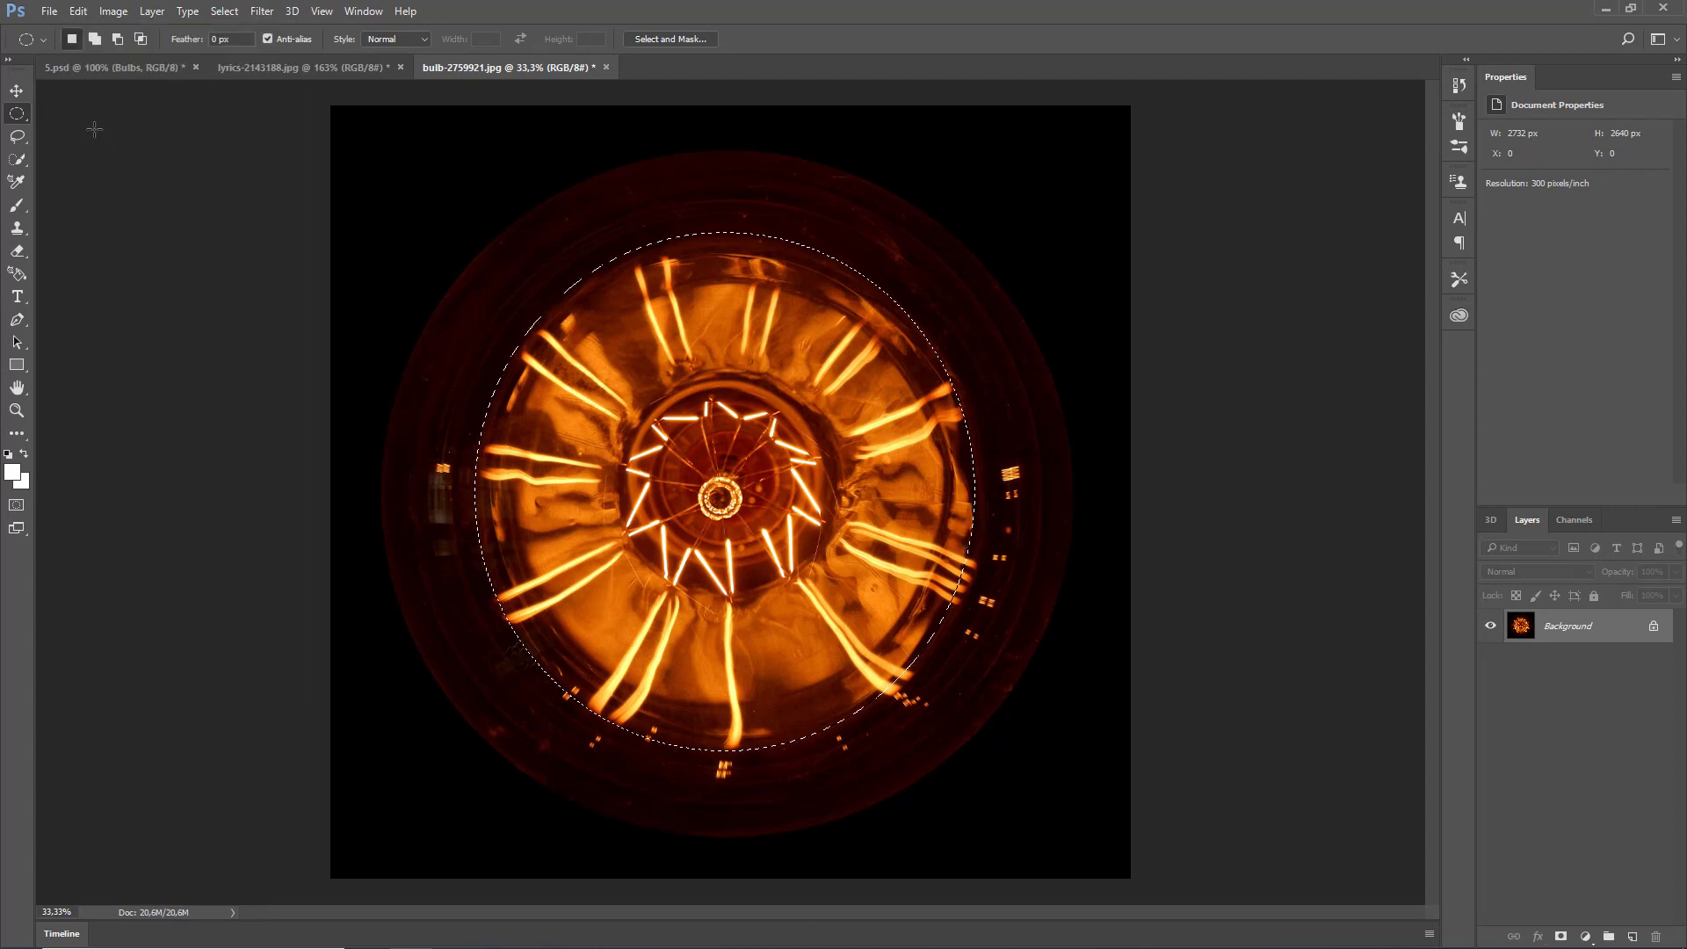
{"action": "left_click", "coordinate": [130, 65]}
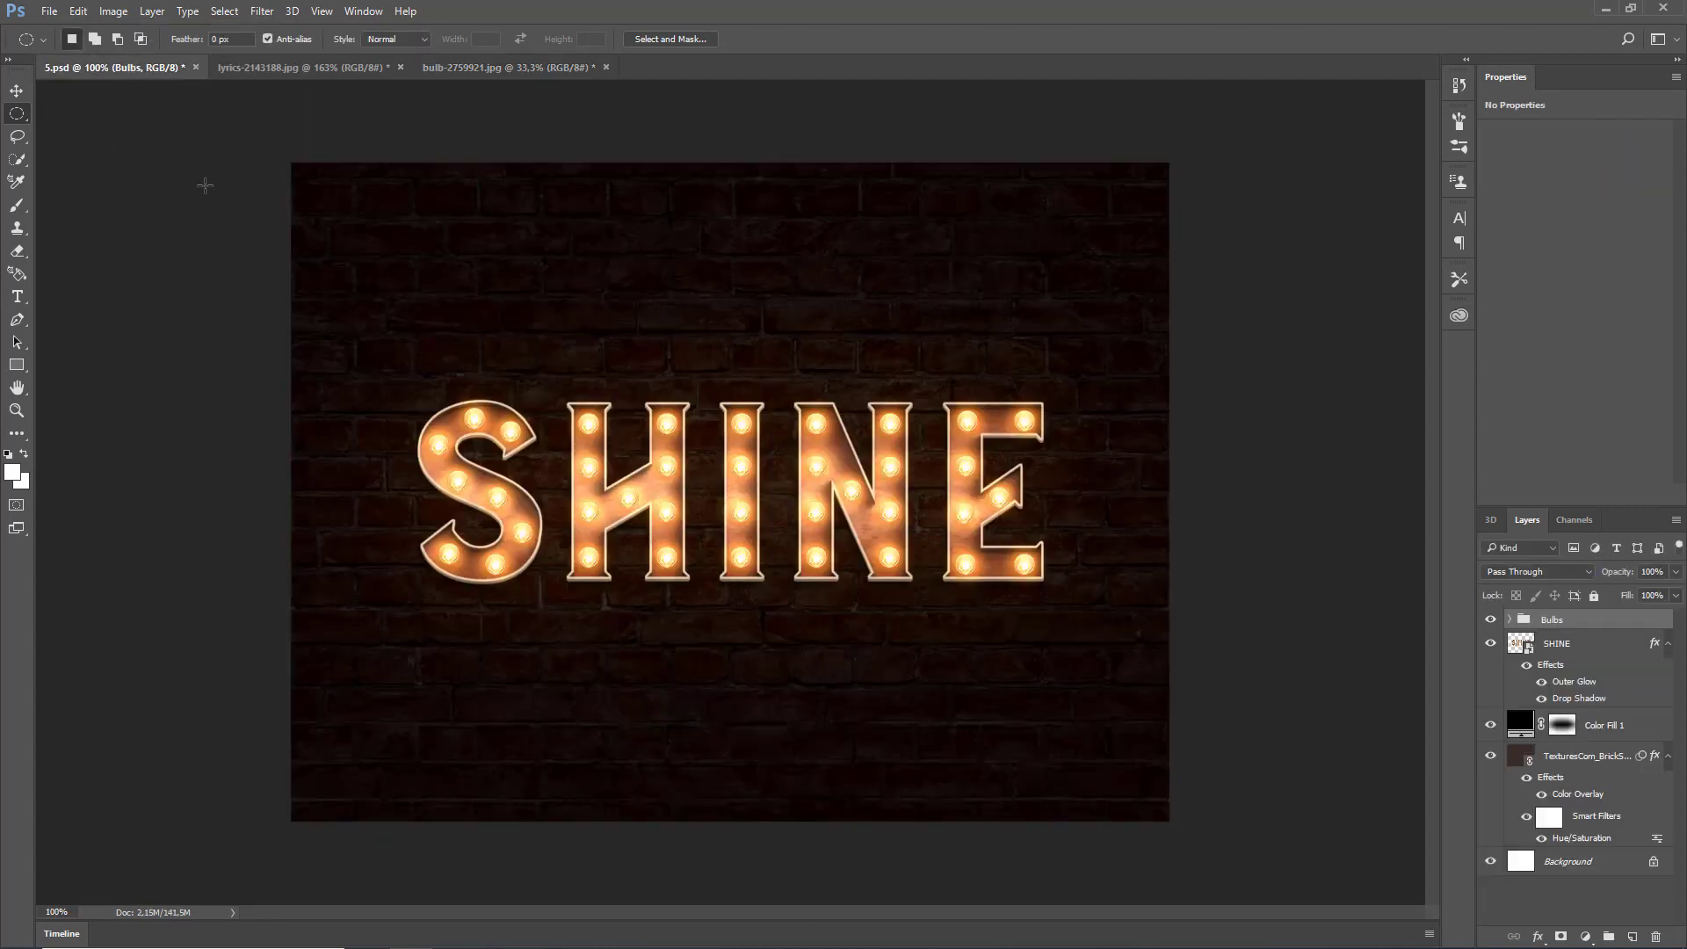
{"action": "left_click", "coordinate": [78, 13]}
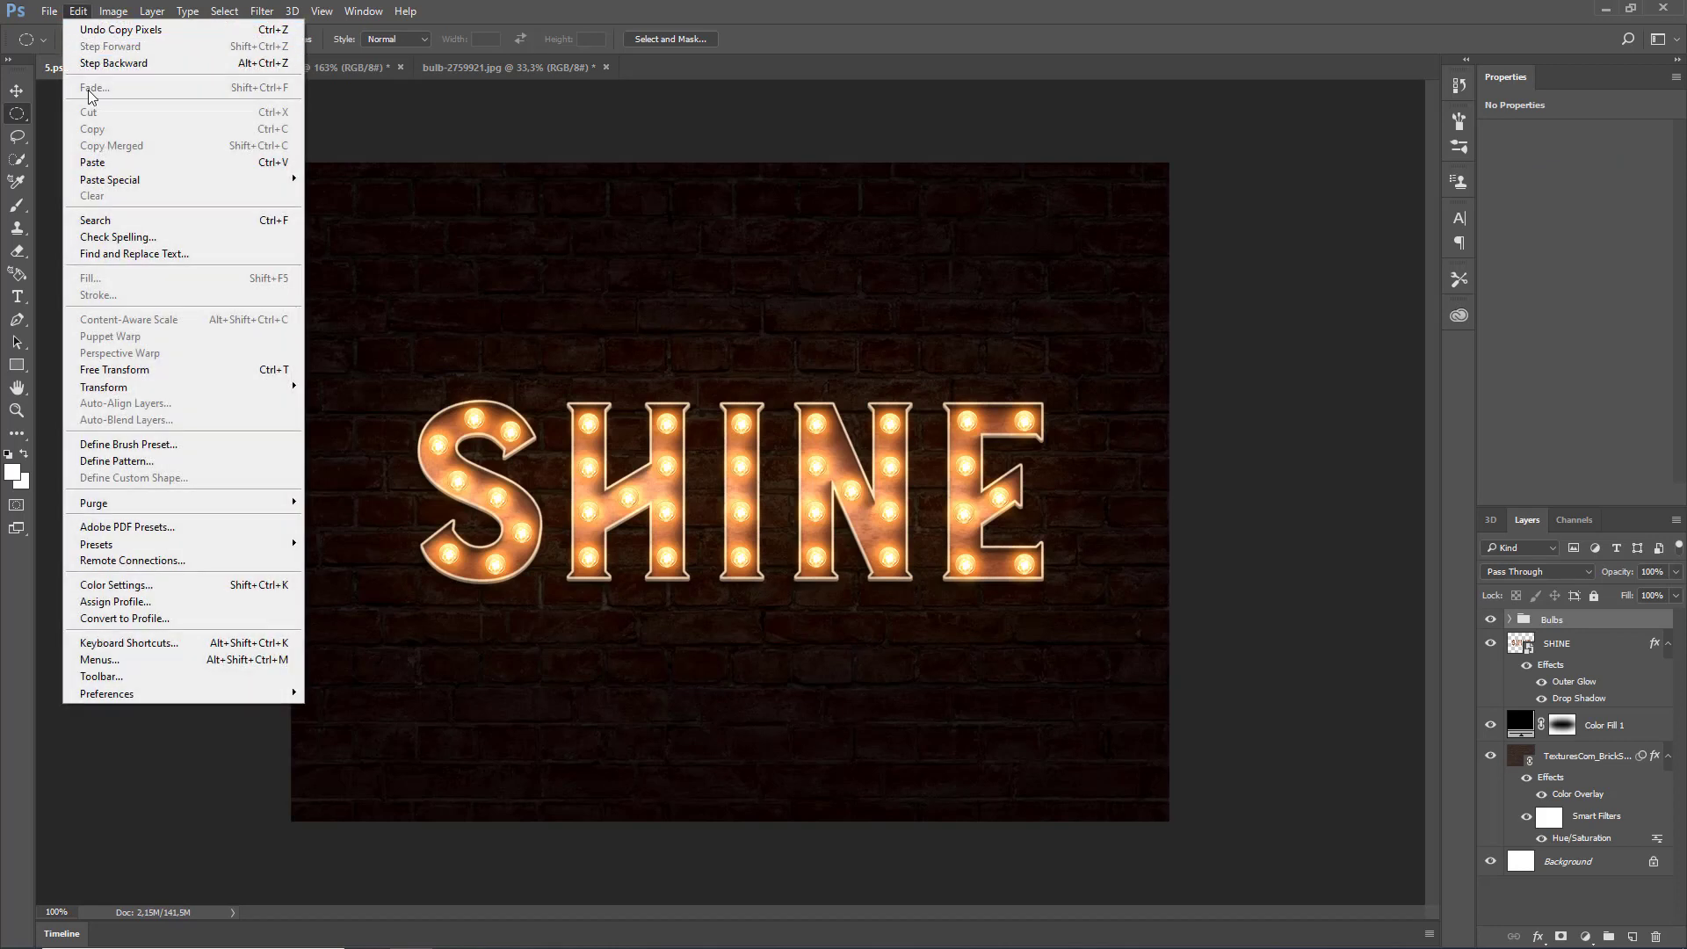
{"action": "left_click", "coordinate": [92, 161]}
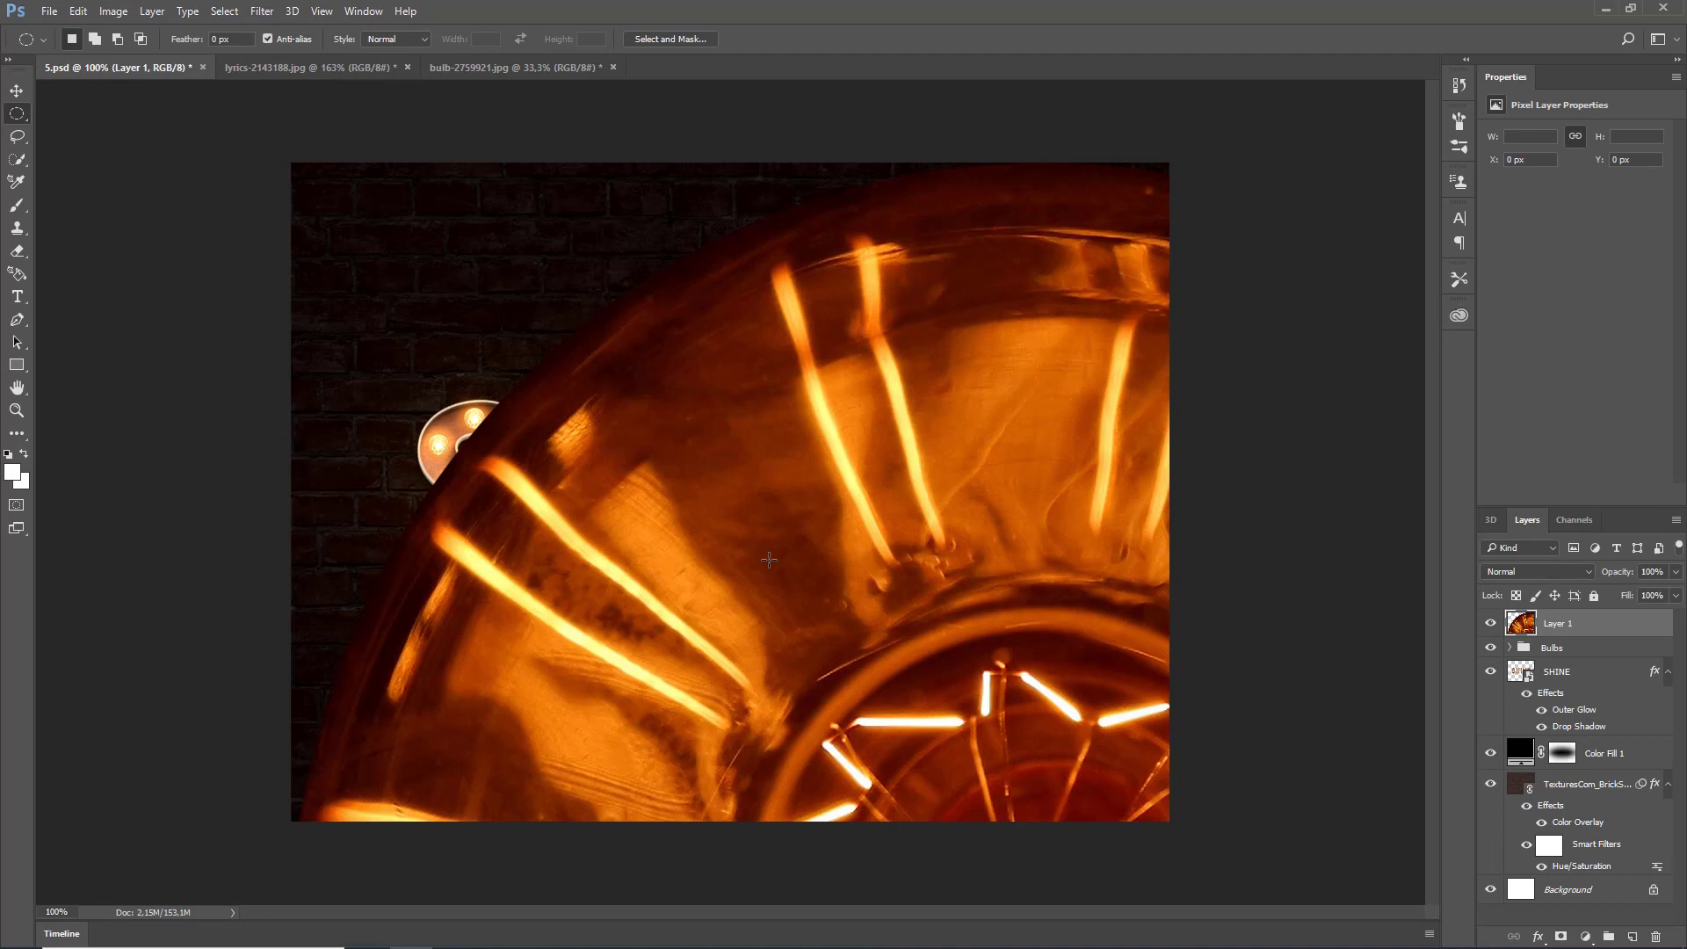
- Scale the pasted disc to about 1.41% and position it over the bulb on the upper part of the S's diagonal
{"action": "left_click", "coordinate": [17, 90]}
{"action": "key", "text": "ctrl+t"}
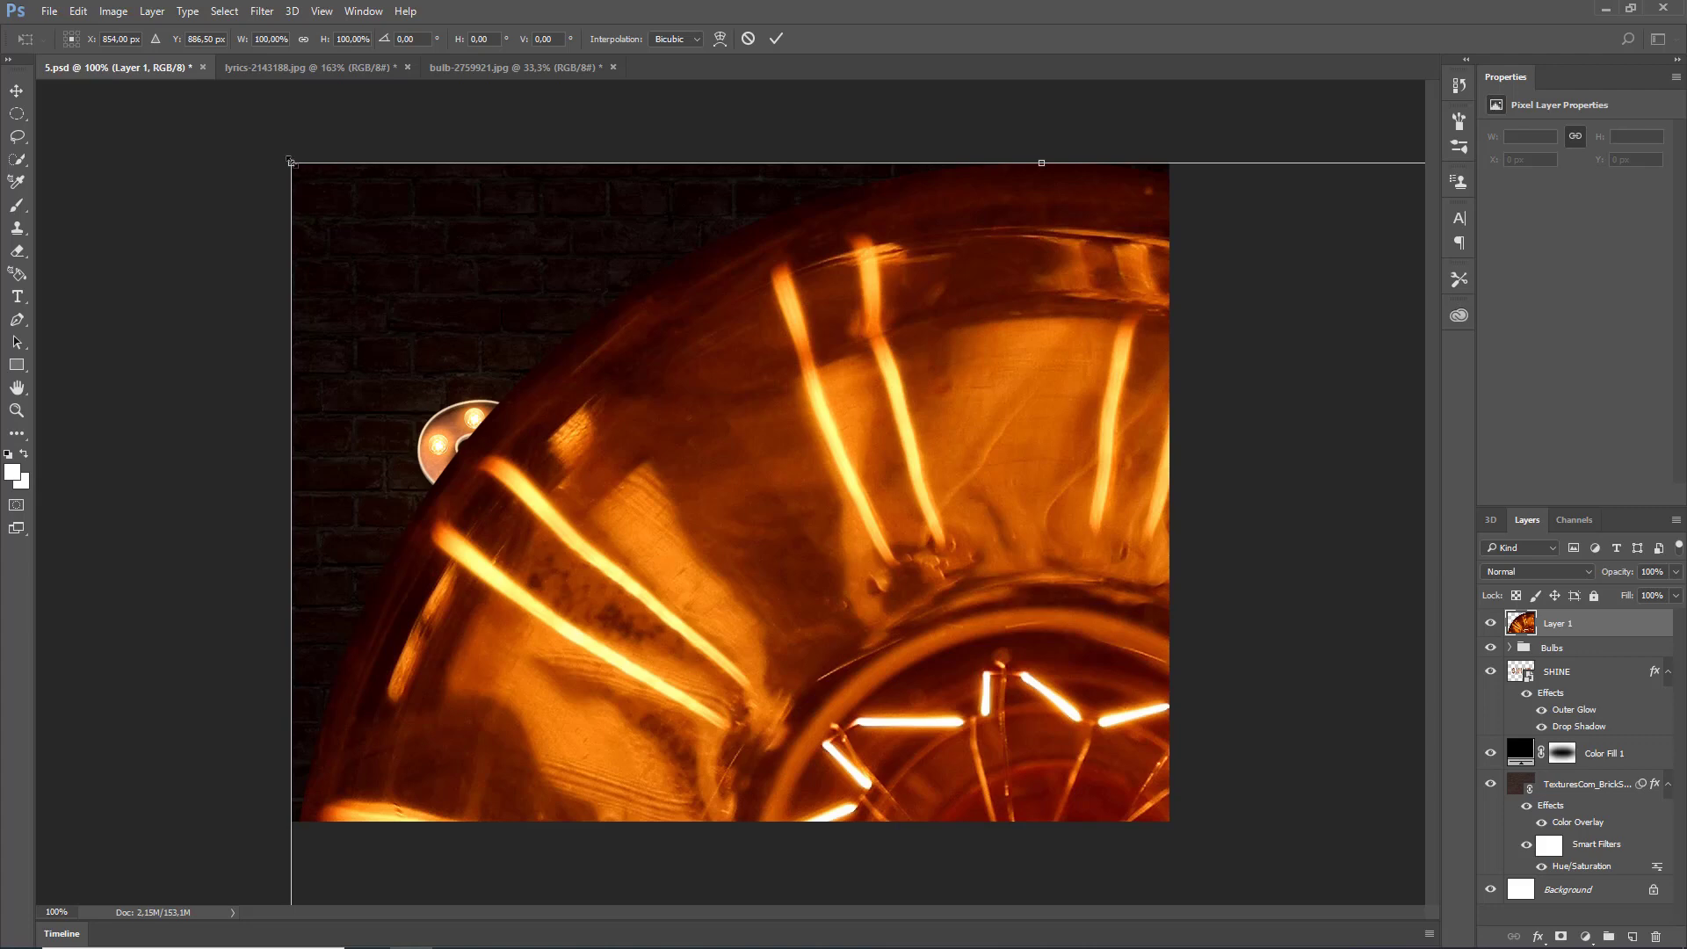
{"action": "left_click_drag", "start_coordinate": [291, 161], "coordinate": [730, 538]}
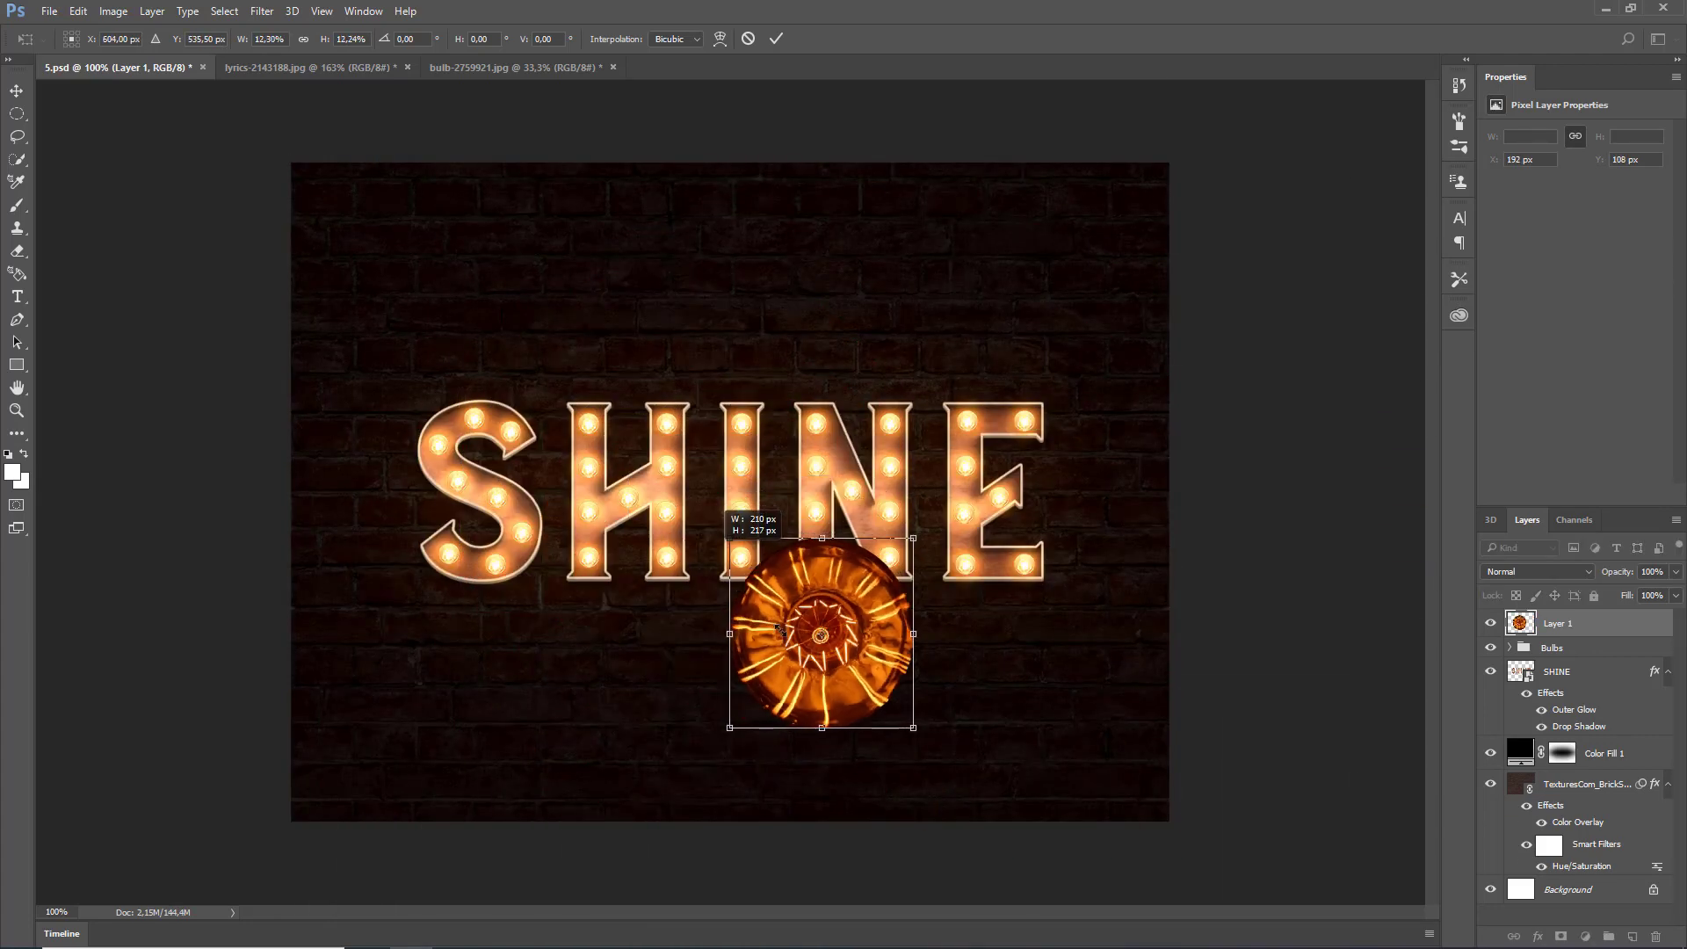
{"action": "left_click_drag", "start_coordinate": [780, 630], "coordinate": [512, 432]}
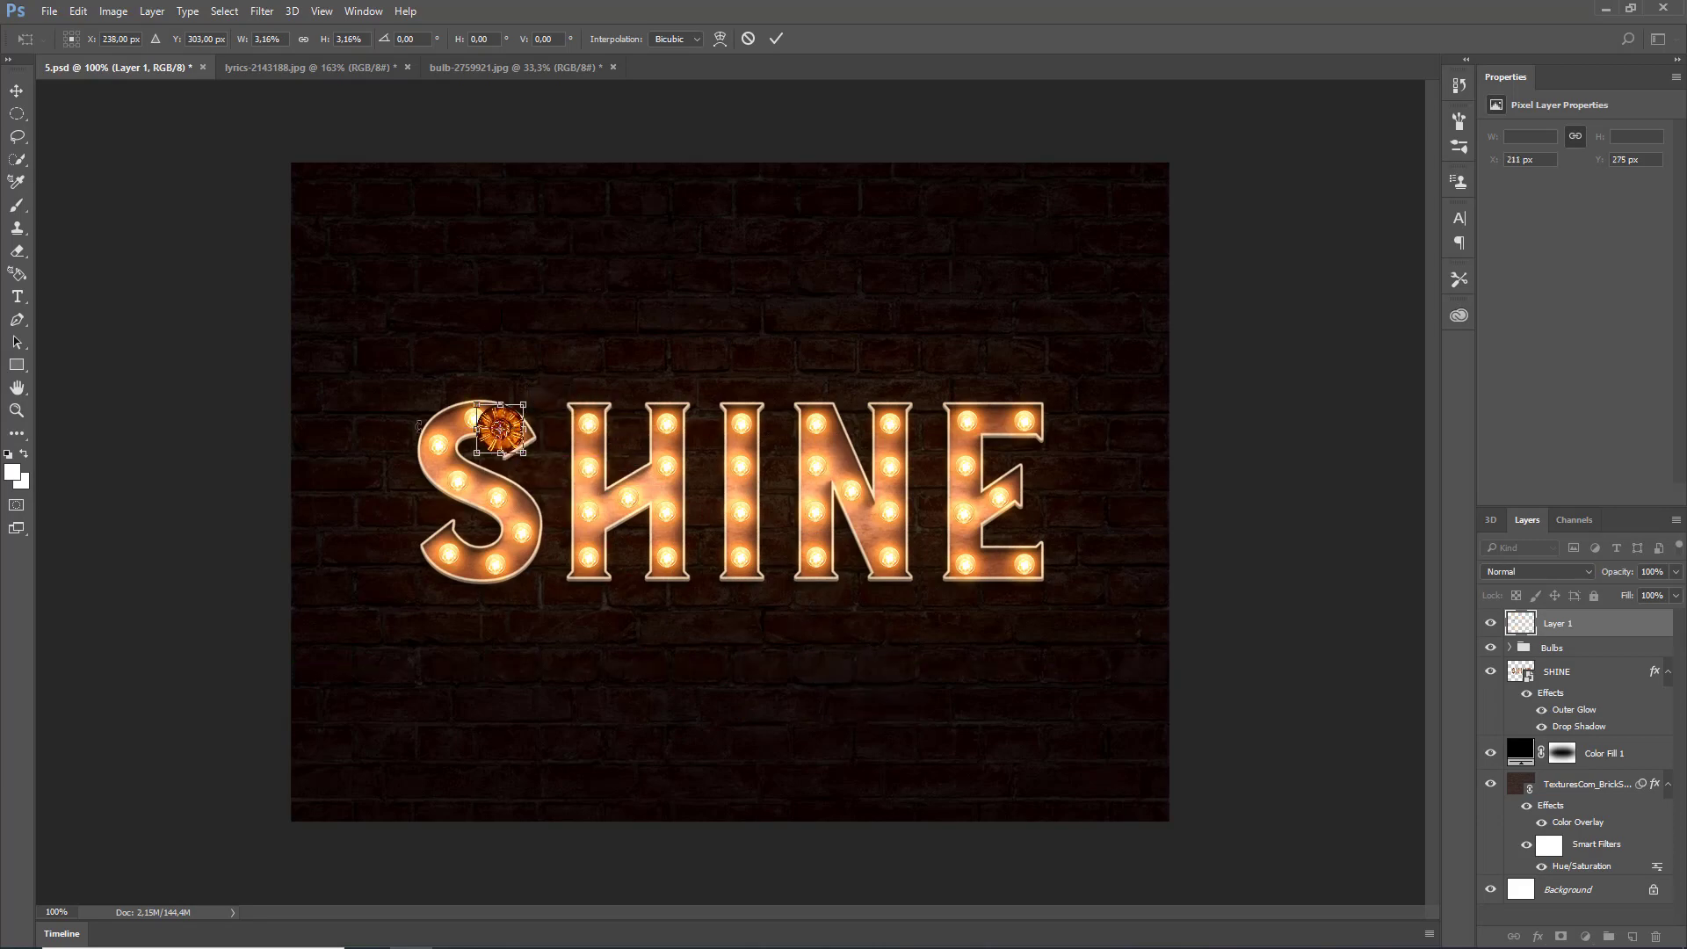
{"action": "scroll", "coordinate": [419, 425], "scroll_direction": "up", "scroll_amount": 5}
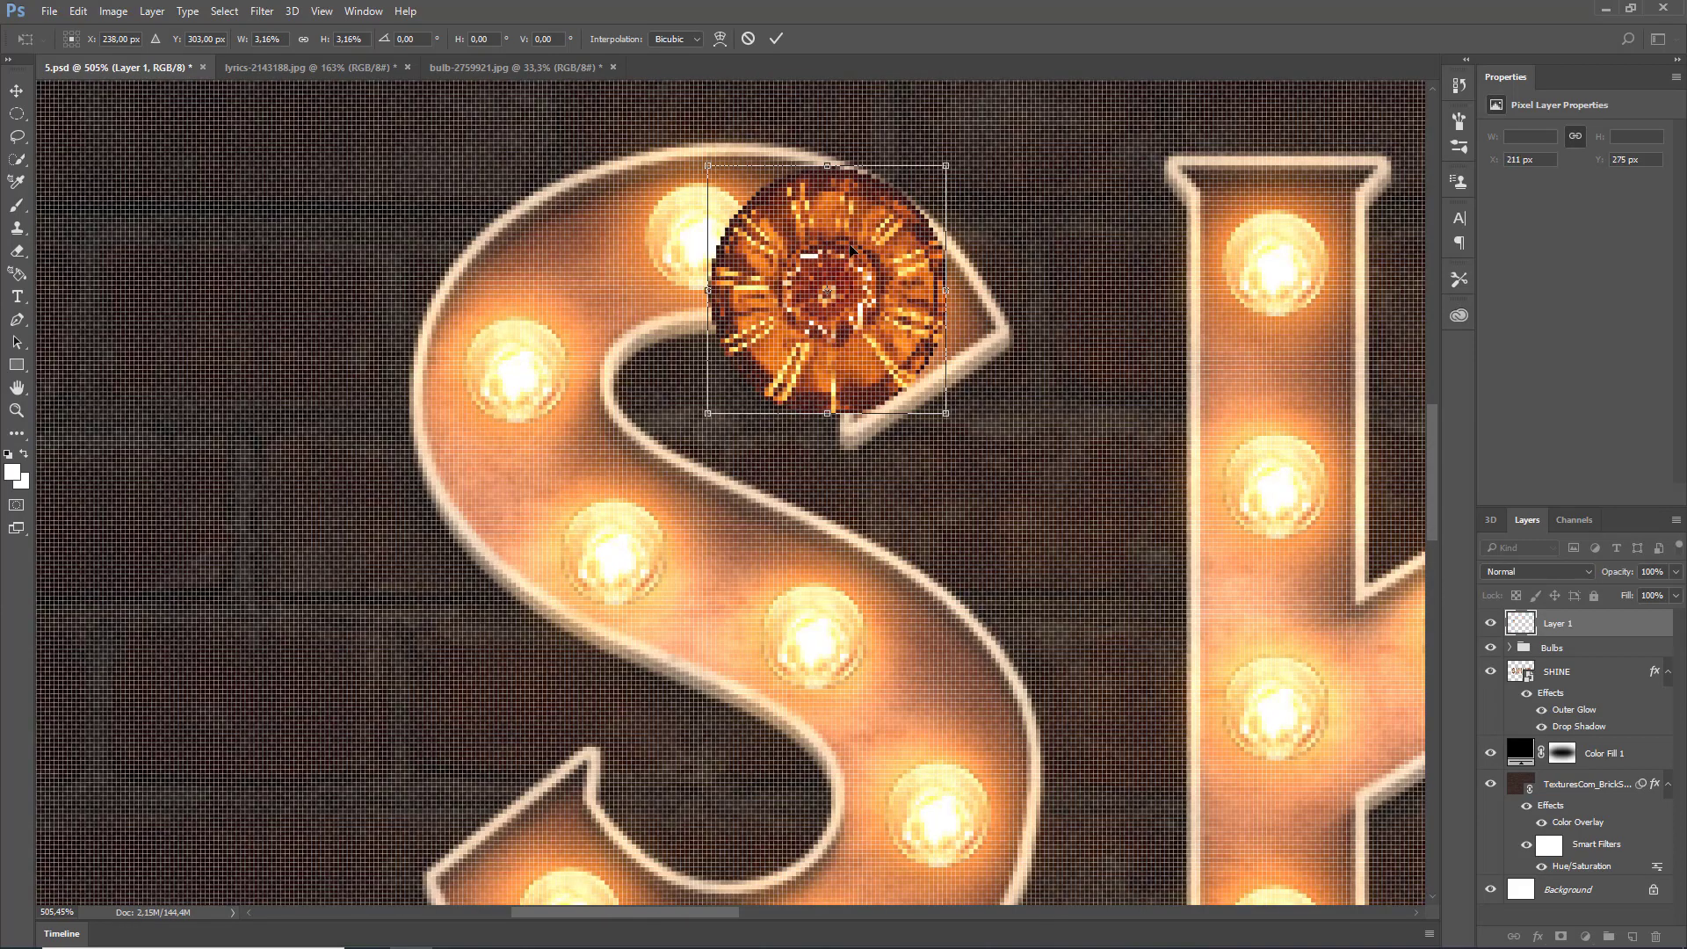
{"action": "left_click_drag", "start_coordinate": [849, 251], "coordinate": [809, 474]}
{"action": "left_click_drag", "start_coordinate": [667, 388], "coordinate": [768, 494]}
{"action": "left_click_drag", "start_coordinate": [819, 551], "coordinate": [644, 538]}
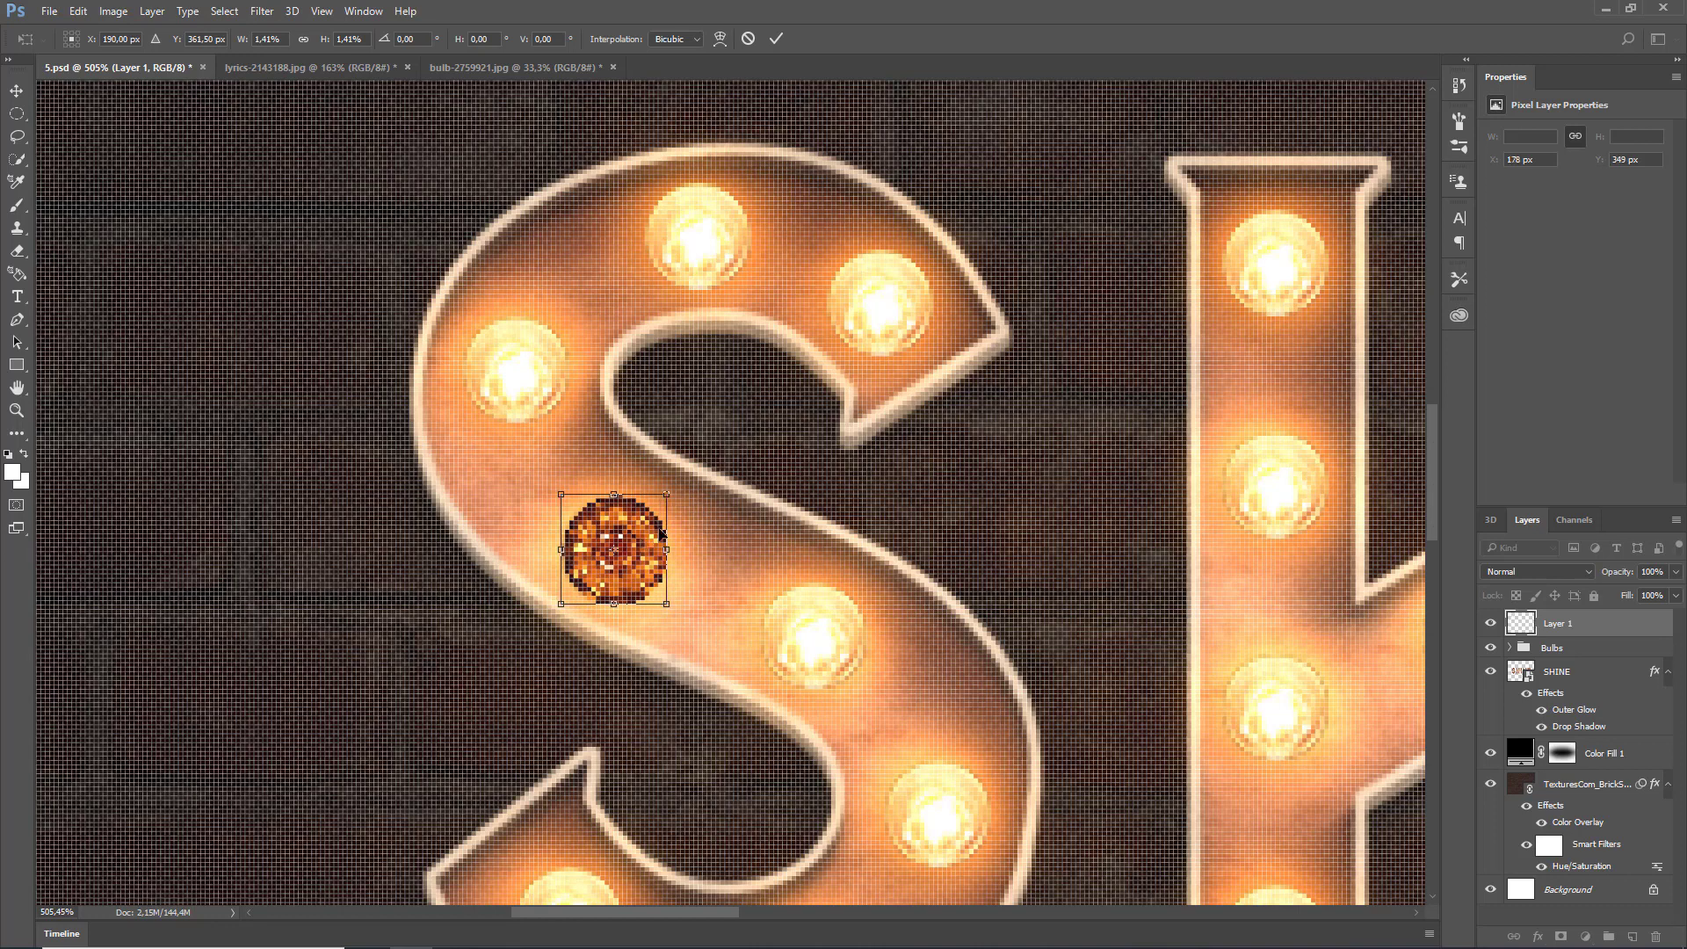
{"action": "left_click", "coordinate": [776, 38]}
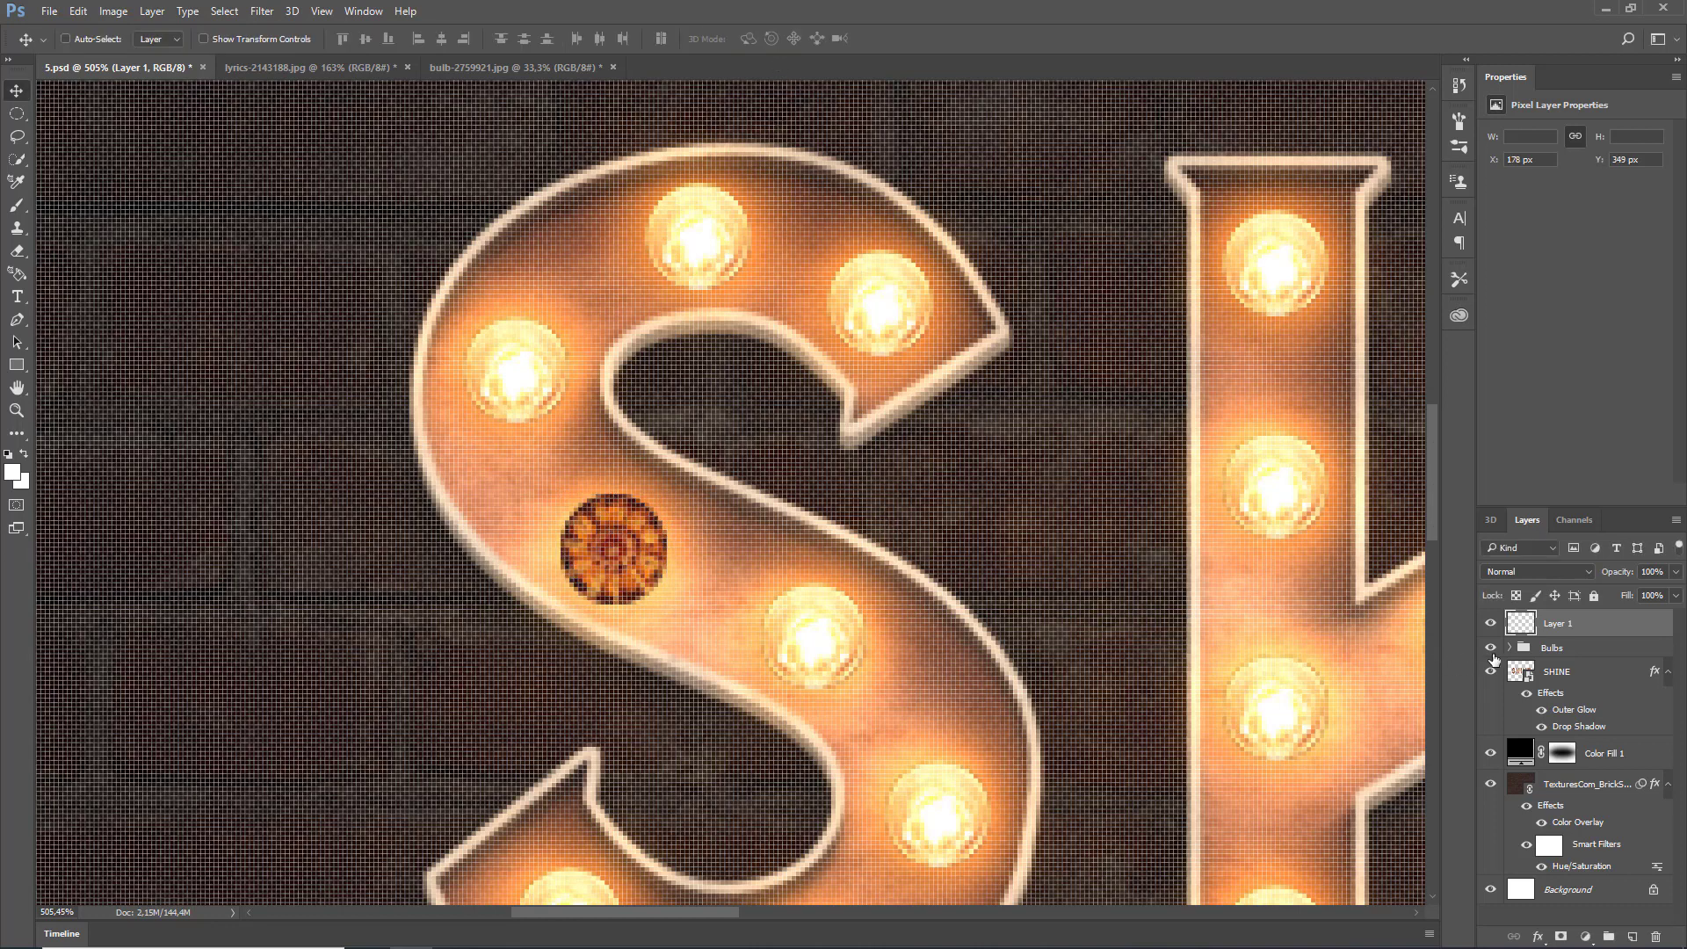
- Hide the layer Bulb 01 copy 4 in the Bulbs group
{"action": "left_click", "coordinate": [1511, 649]}
{"action": "scroll", "coordinate": [1554, 747], "scroll_direction": "down", "scroll_amount": 3}
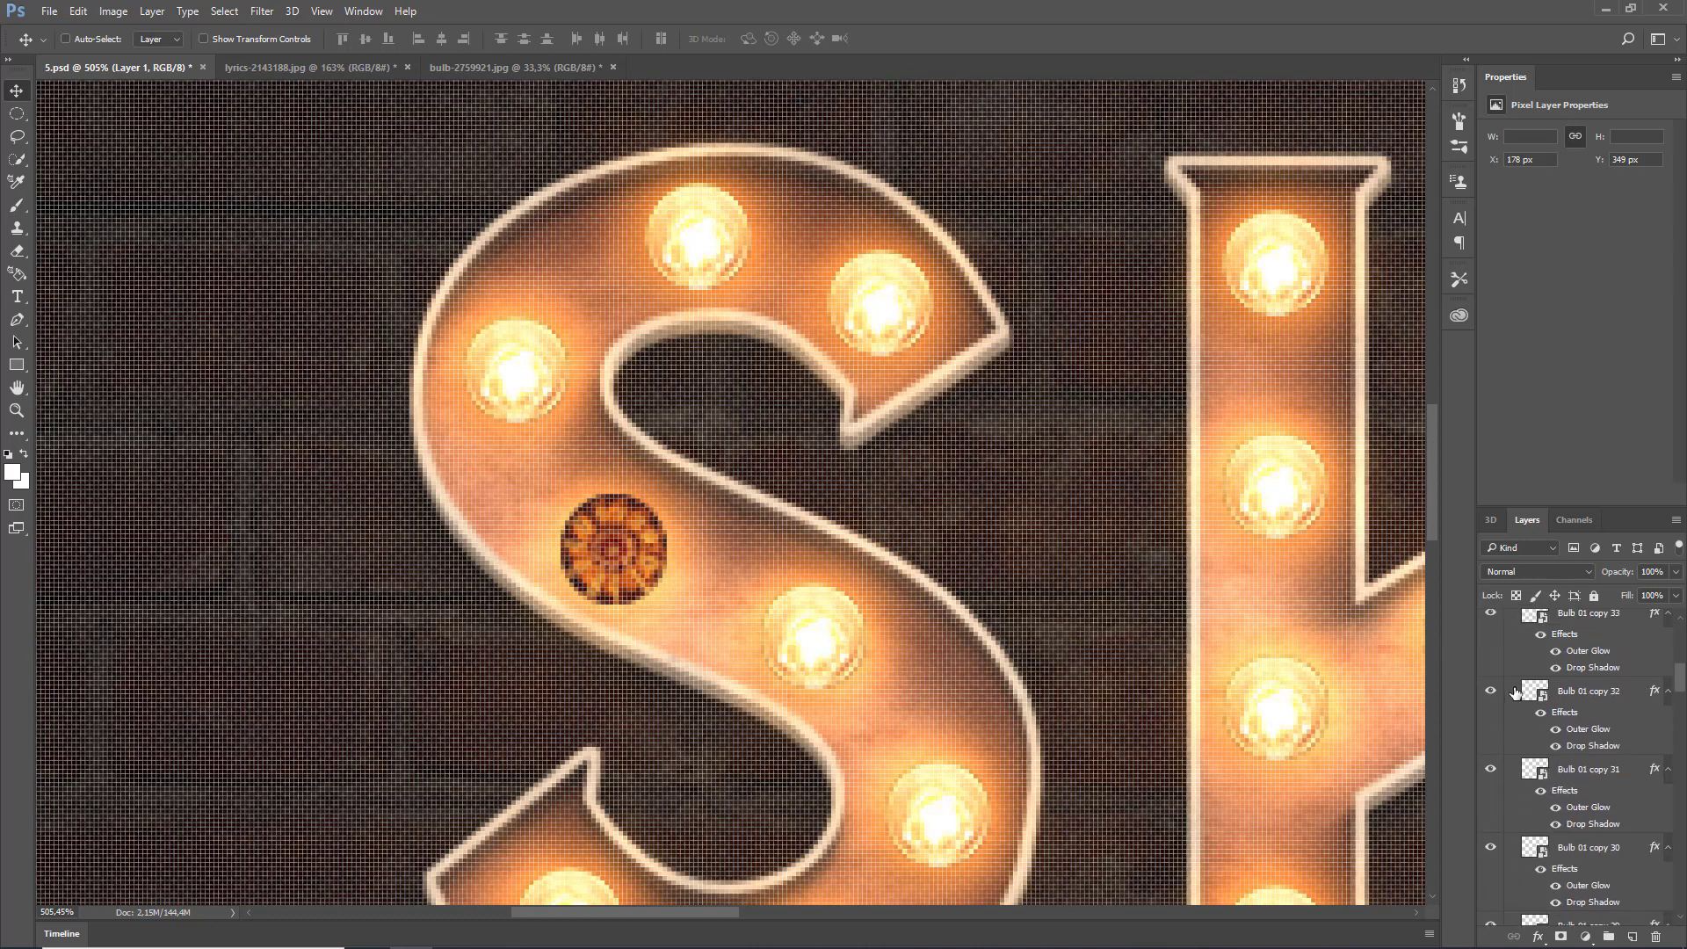
{"action": "scroll", "coordinate": [1558, 753], "scroll_direction": "down", "scroll_amount": 20}
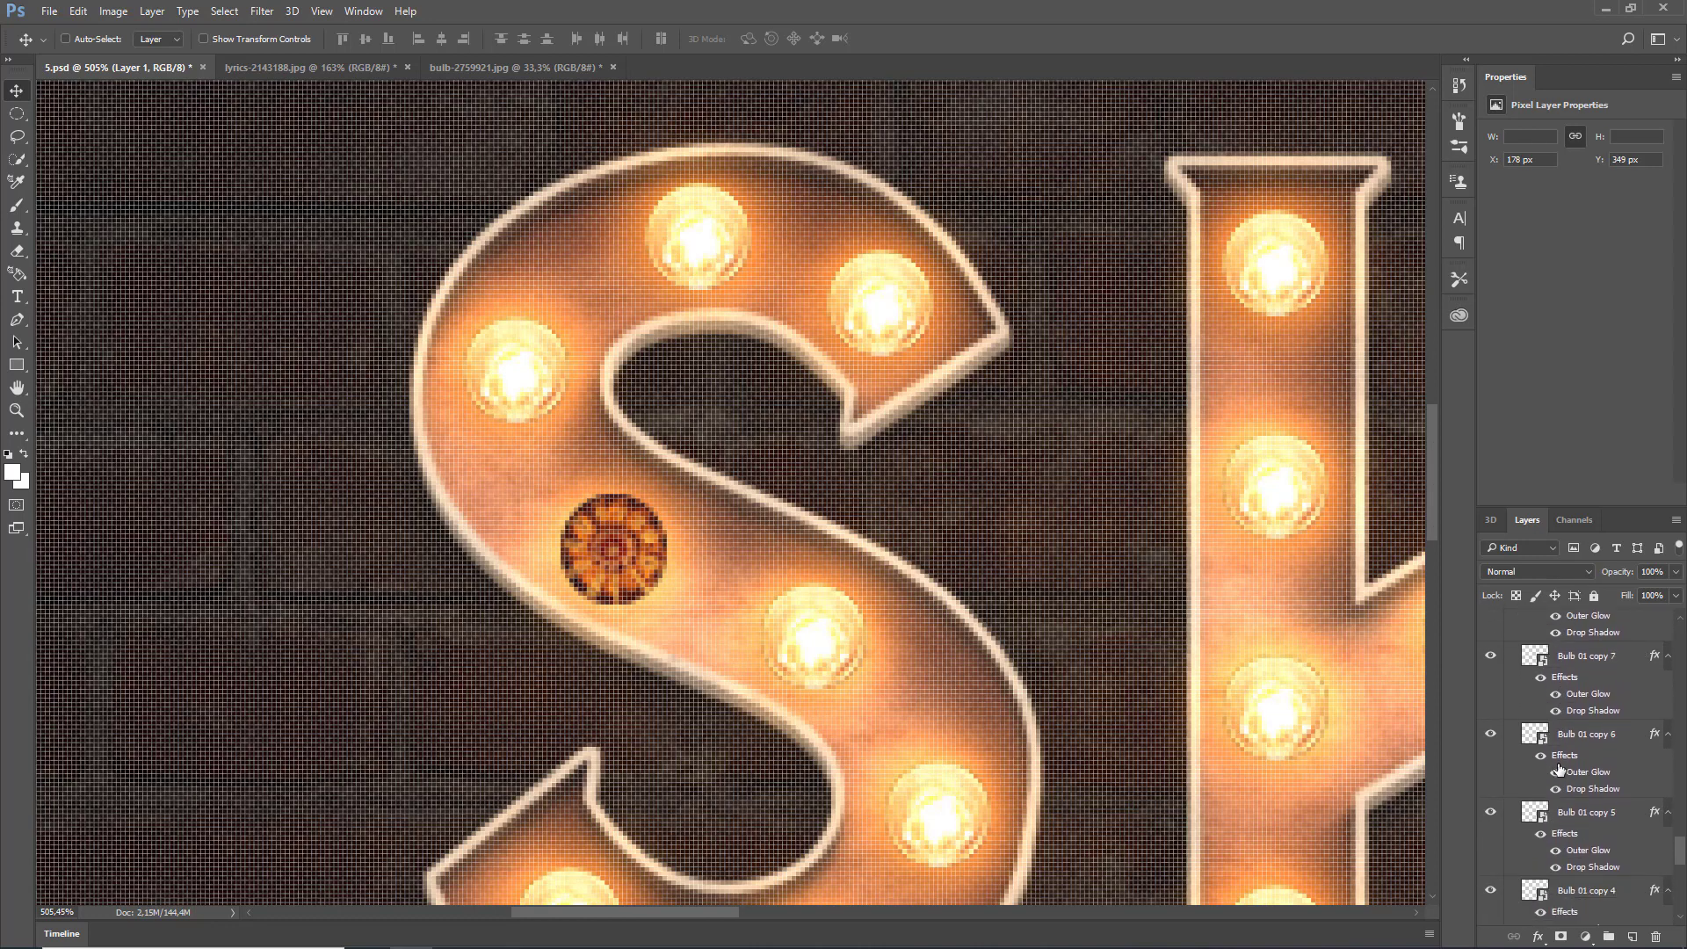
{"action": "scroll", "coordinate": [1557, 771], "scroll_direction": "down", "scroll_amount": 2}
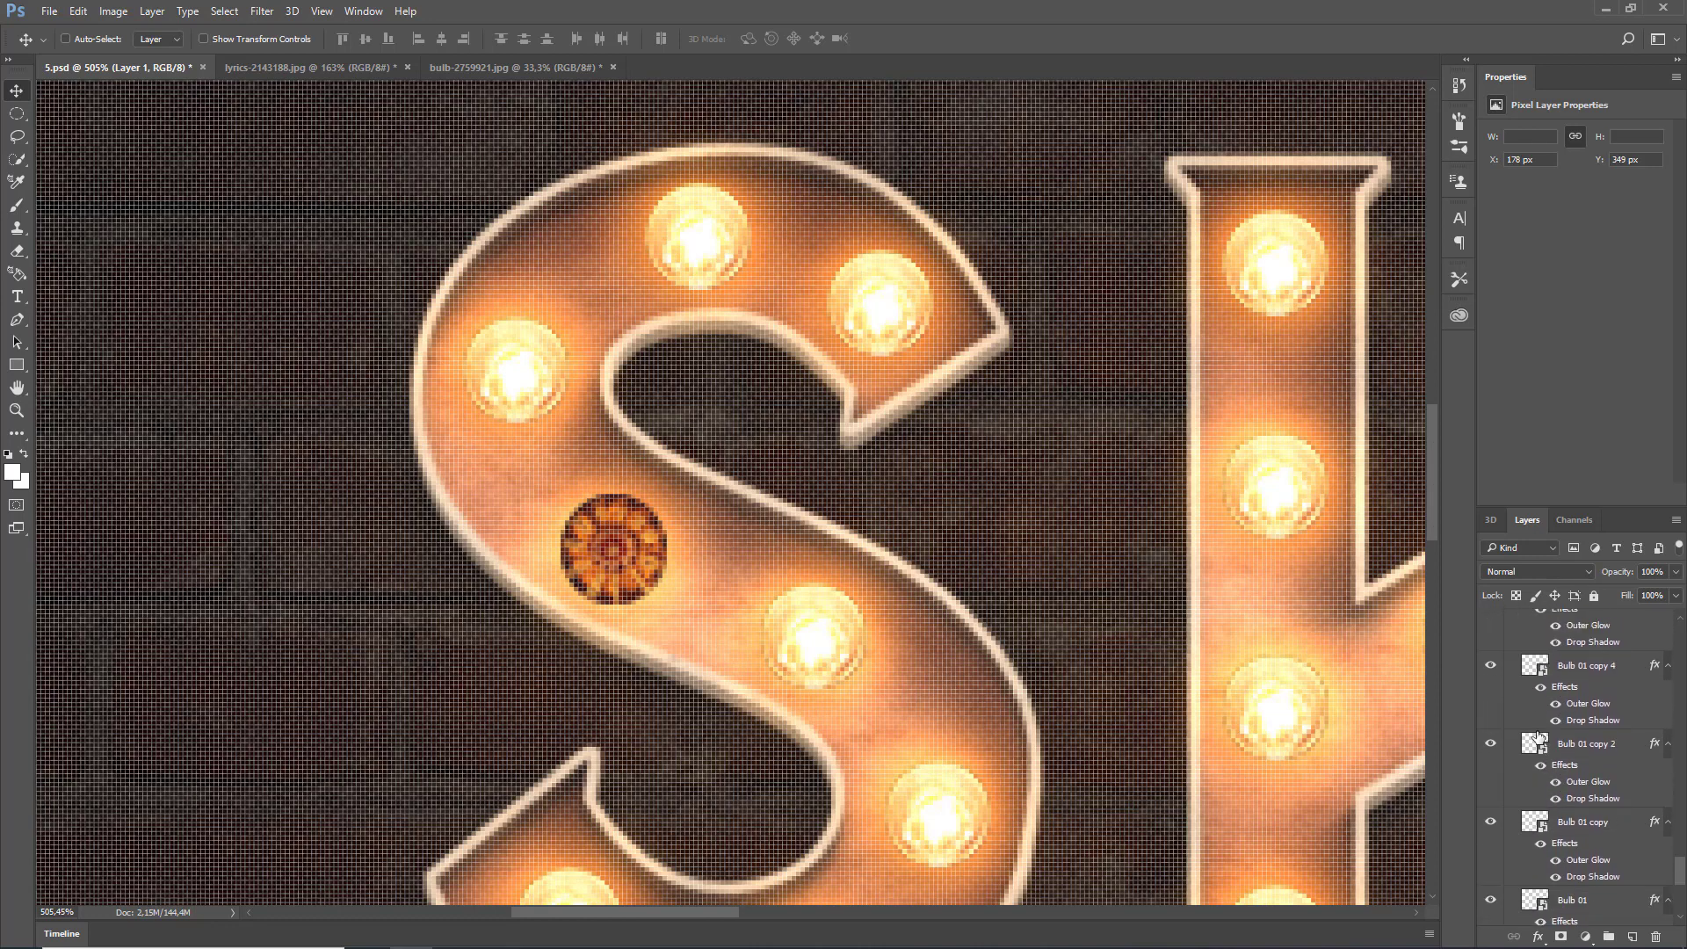
{"action": "left_click", "coordinate": [1490, 670]}
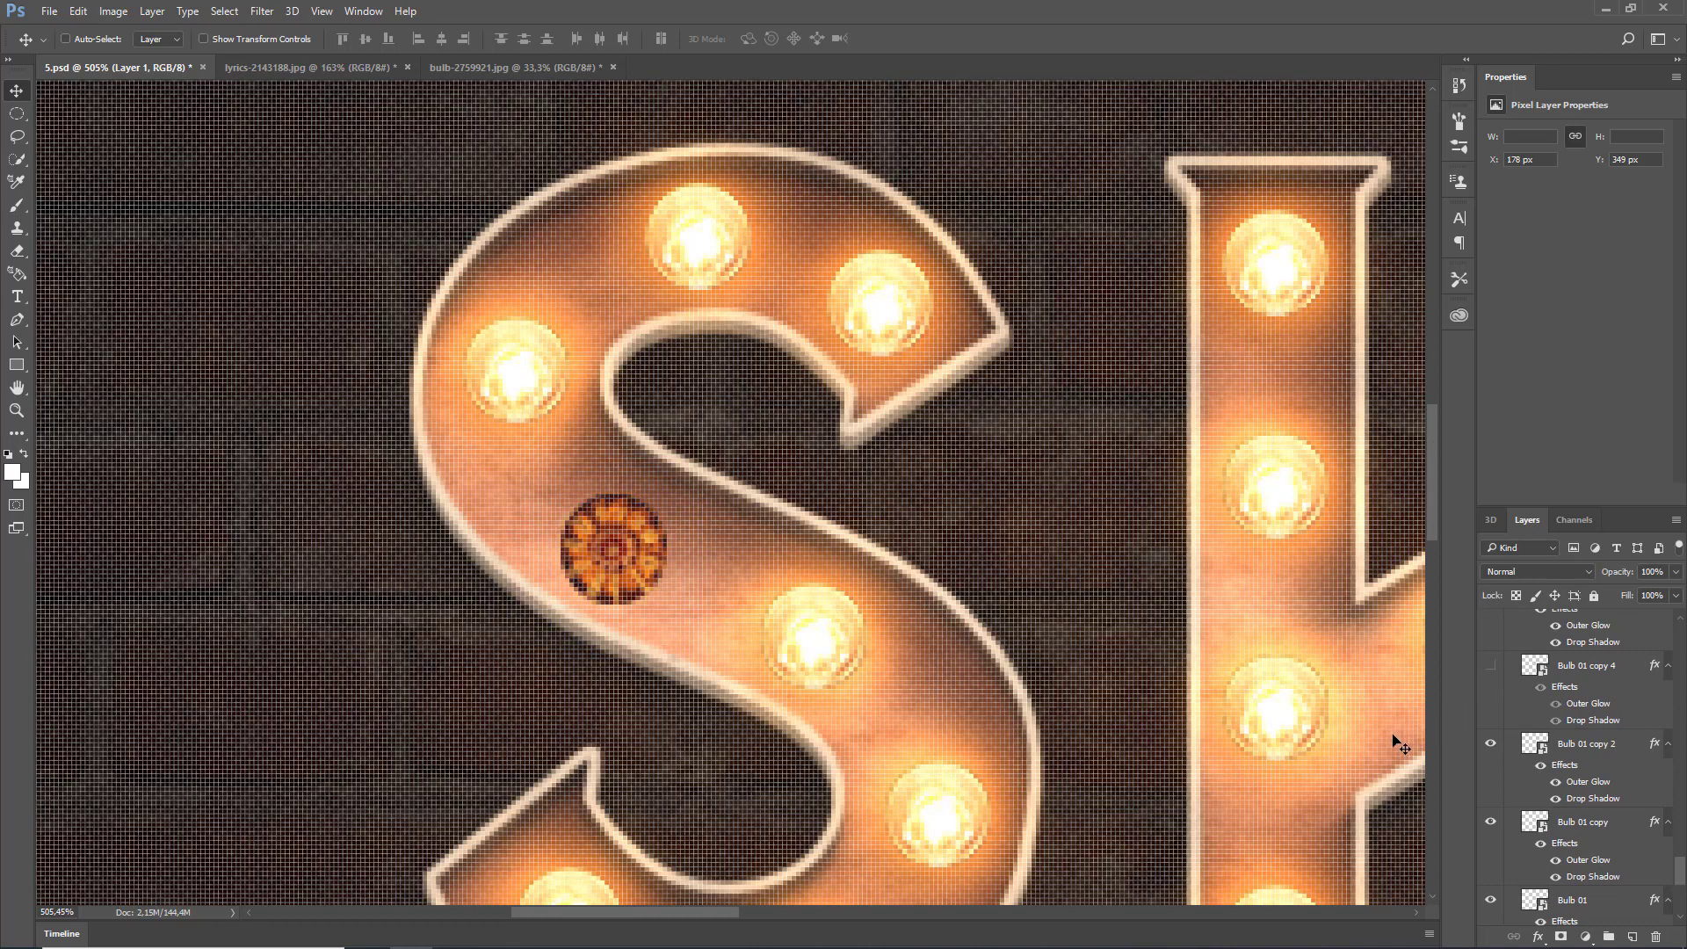
{"action": "left_click_drag", "start_coordinate": [1681, 870], "coordinate": [1679, 626]}
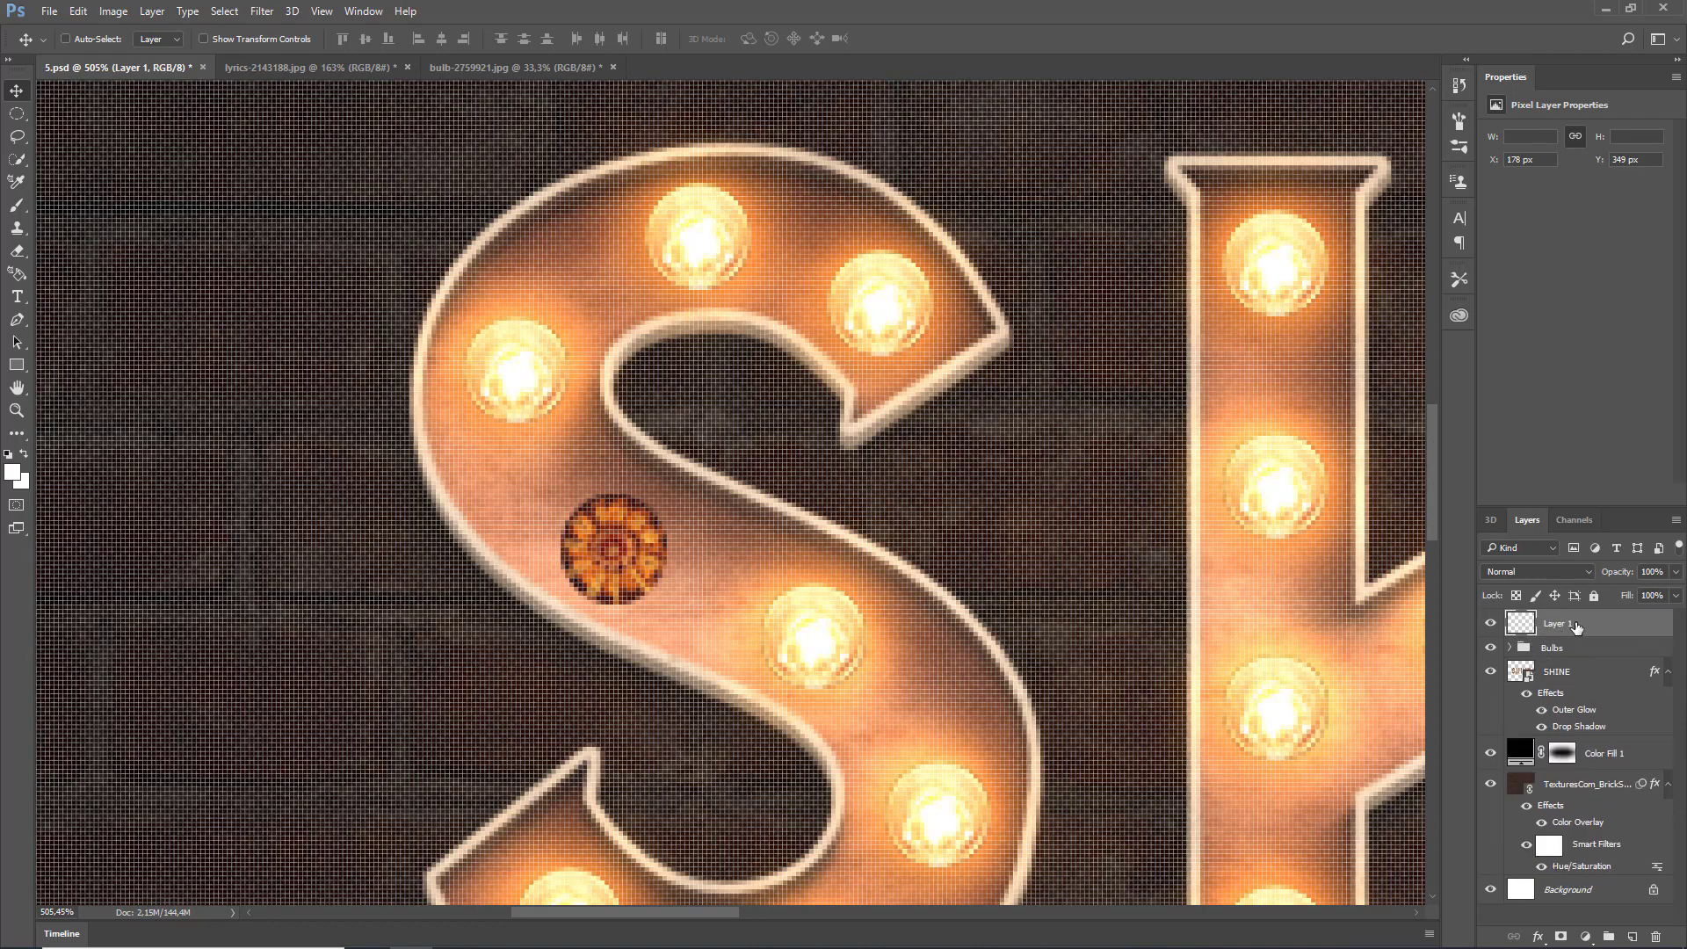
- Convert the pasted disc's layer to a smart object and rename it Bulb 02
{"action": "right_click", "coordinate": [1578, 625]}
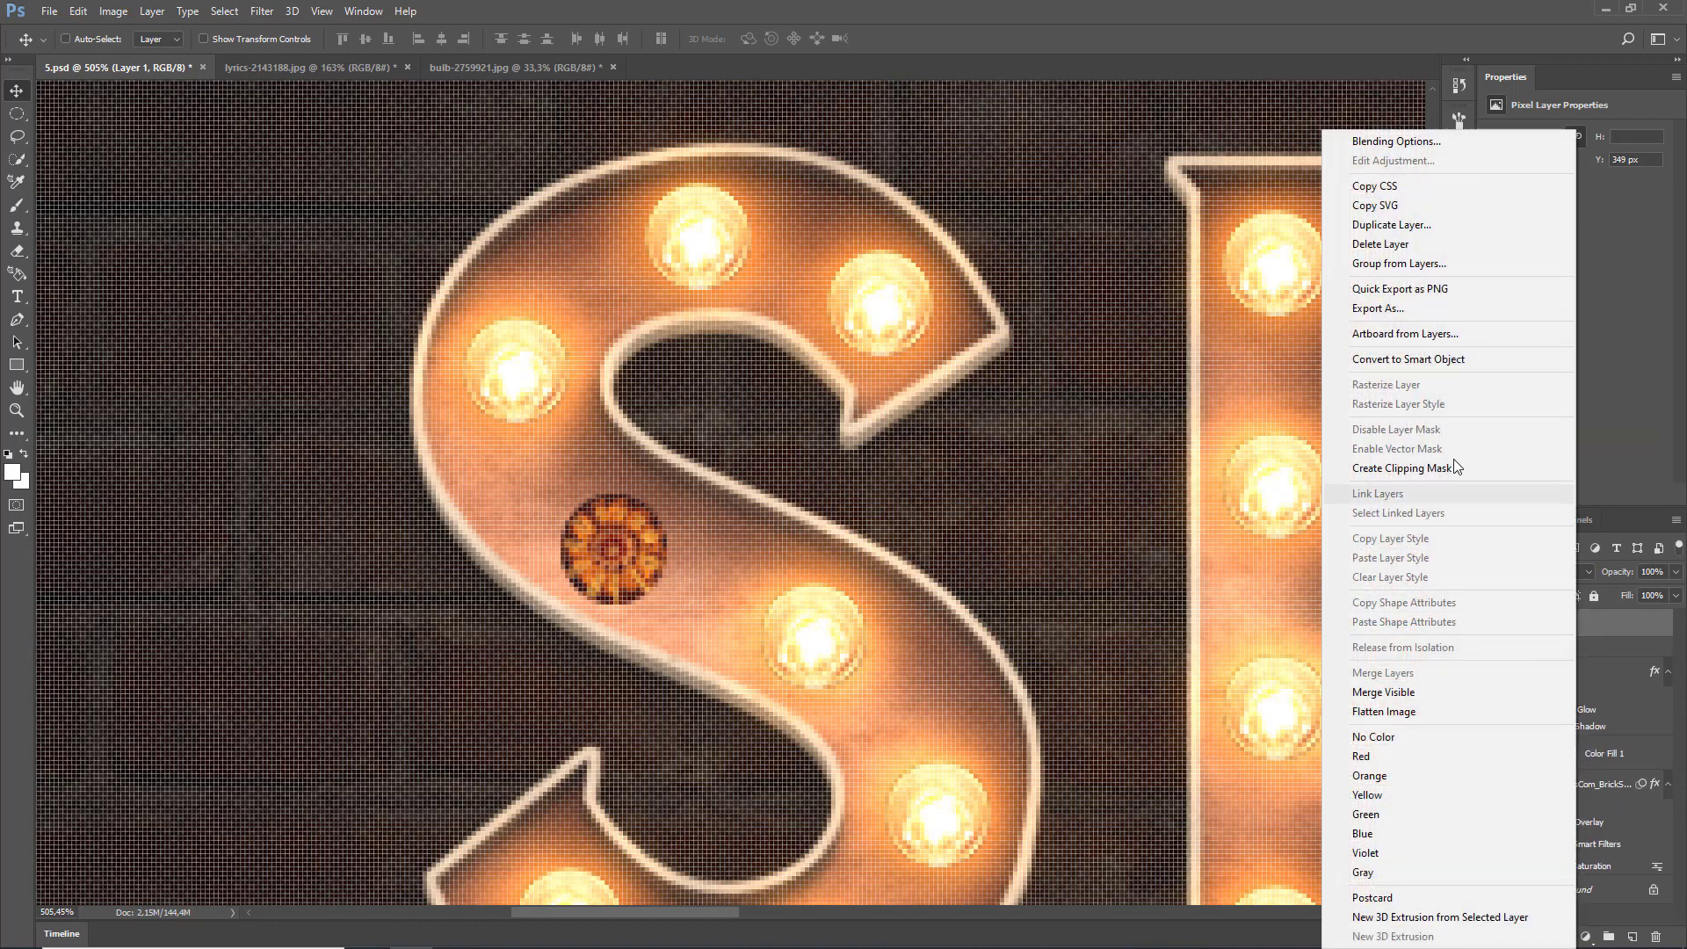
{"action": "left_click", "coordinate": [1447, 361]}
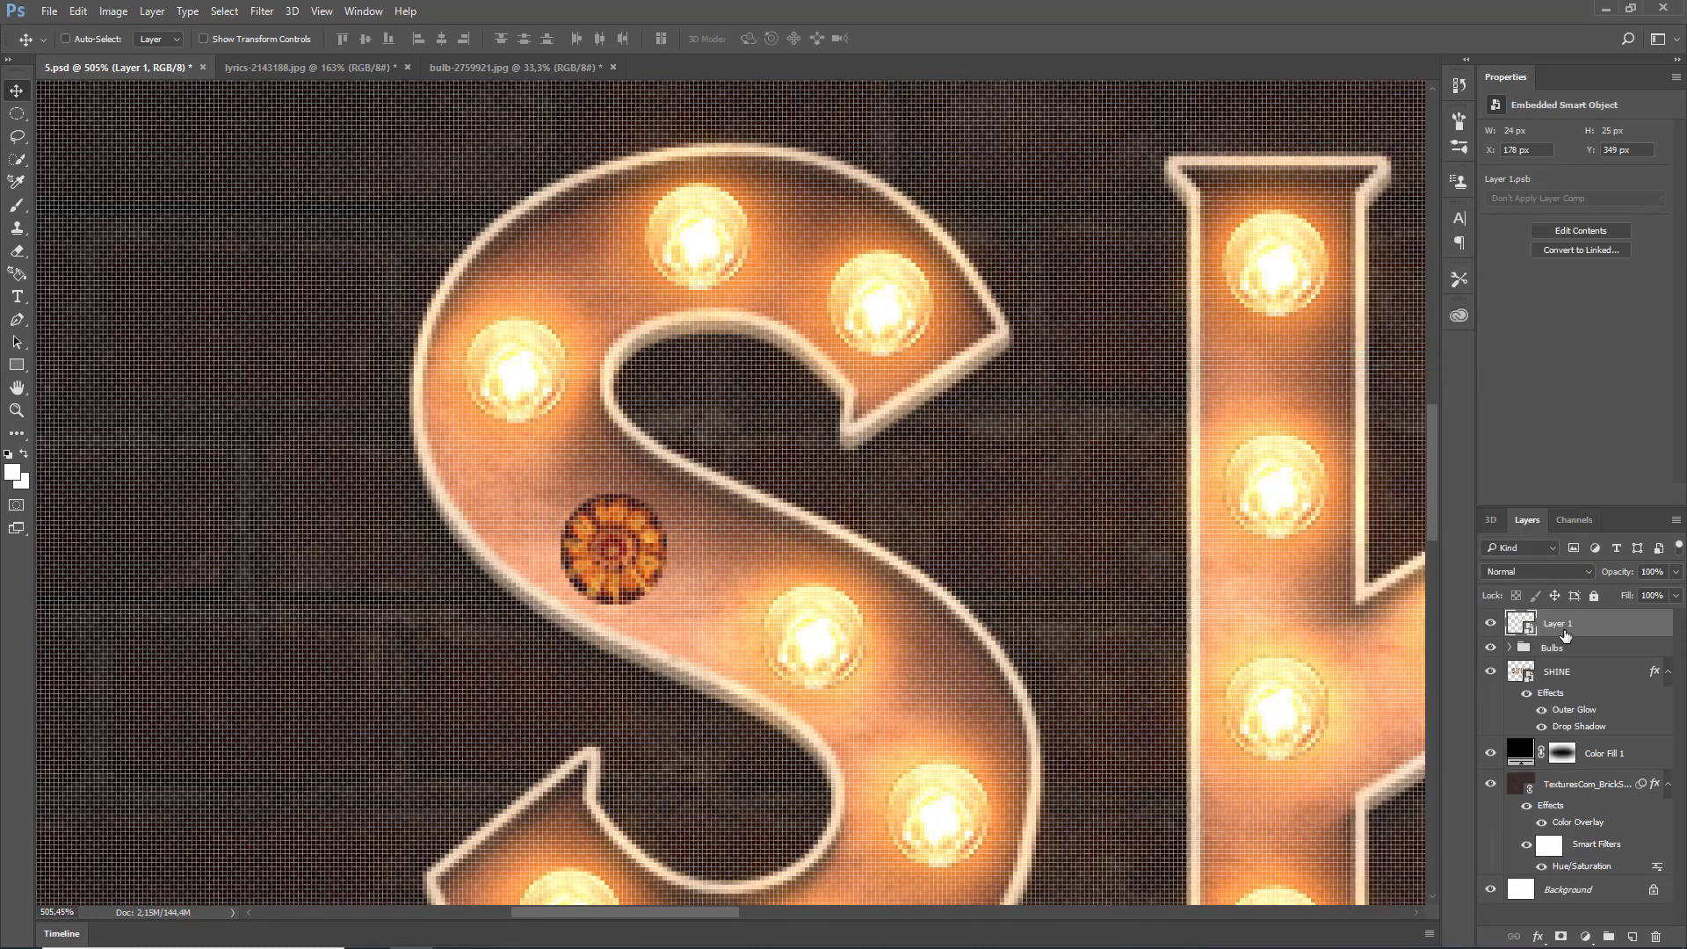
{"action": "double_click", "coordinate": [1557, 623]}
{"action": "type", "text": "Bulb 02"}
{"action": "key", "text": "Return"}
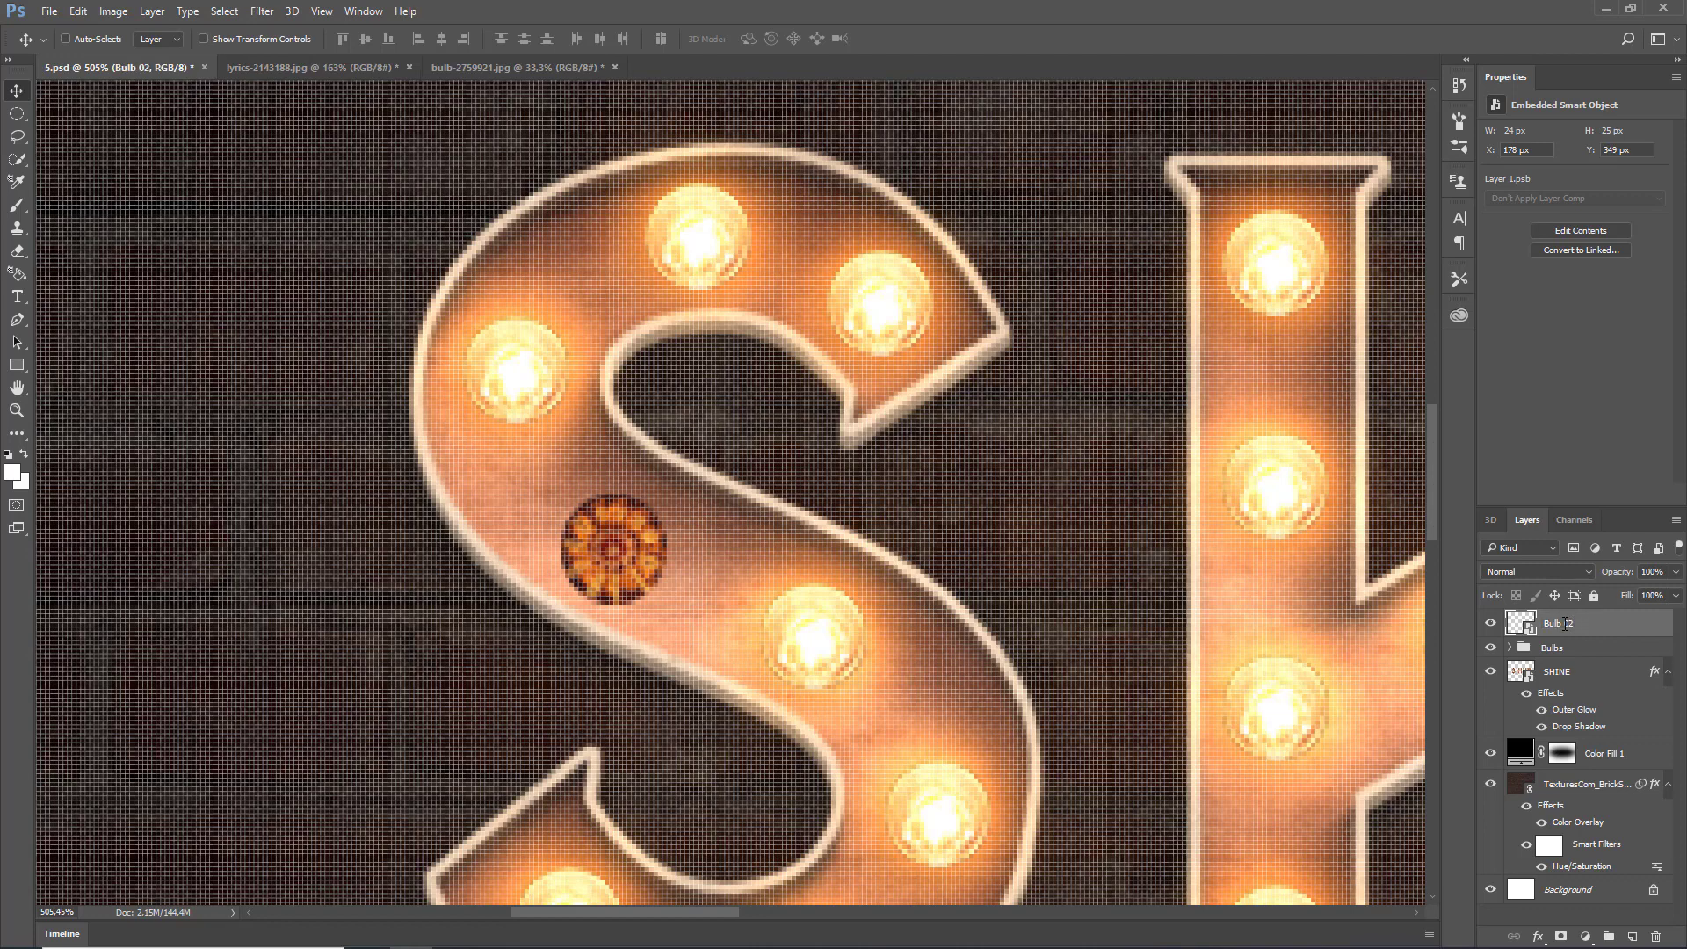
- Add an Inner Shadow to Bulb 02 with the Linear Light blend mode and colour #b8b8b8
{"action": "scroll", "coordinate": [821, 621], "scroll_direction": "down", "scroll_amount": 3}
{"action": "scroll", "coordinate": [334, 559], "scroll_direction": "down", "scroll_amount": 1}
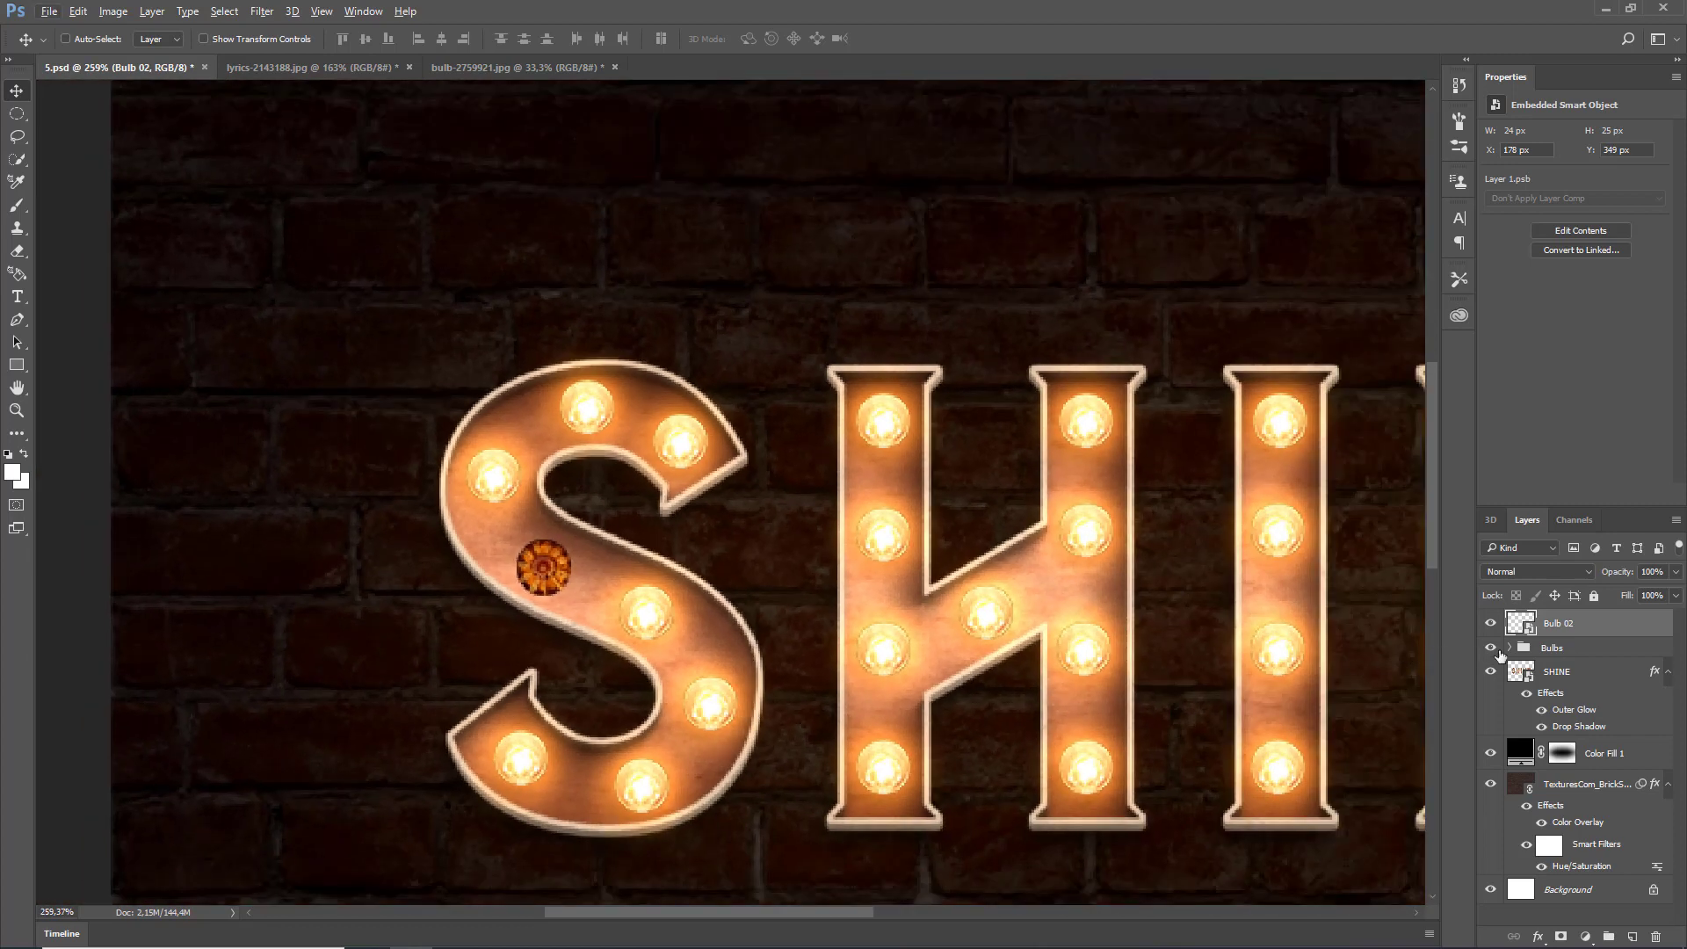
{"action": "right_click", "coordinate": [1597, 629]}
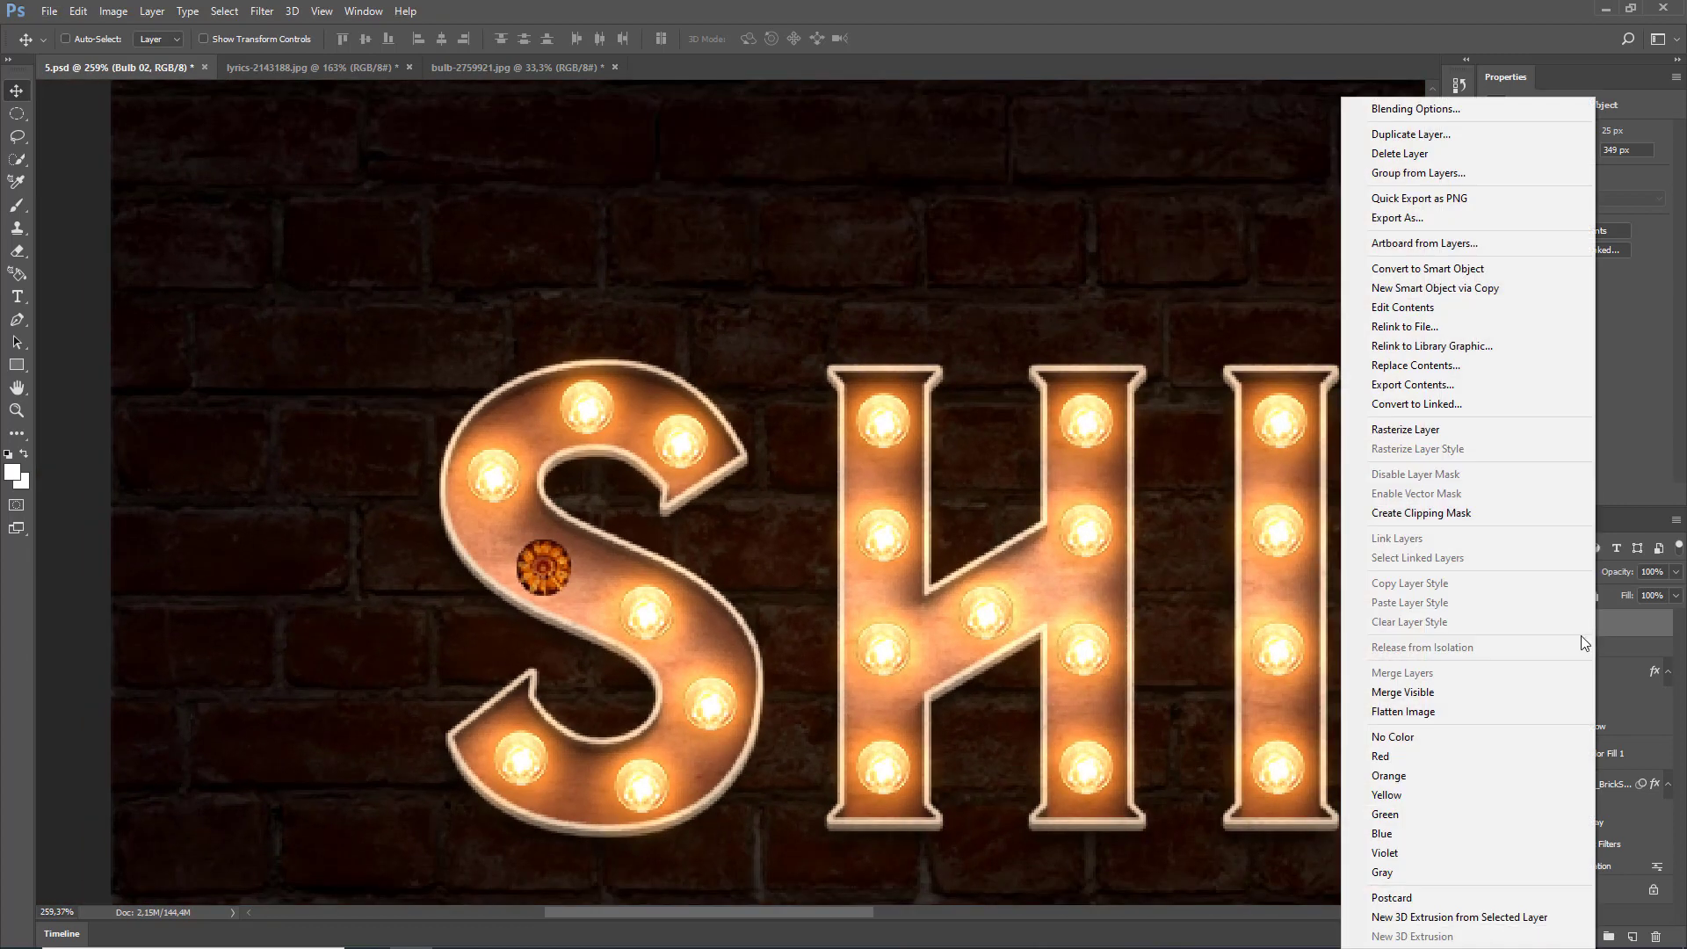
{"action": "left_click", "coordinate": [1476, 110]}
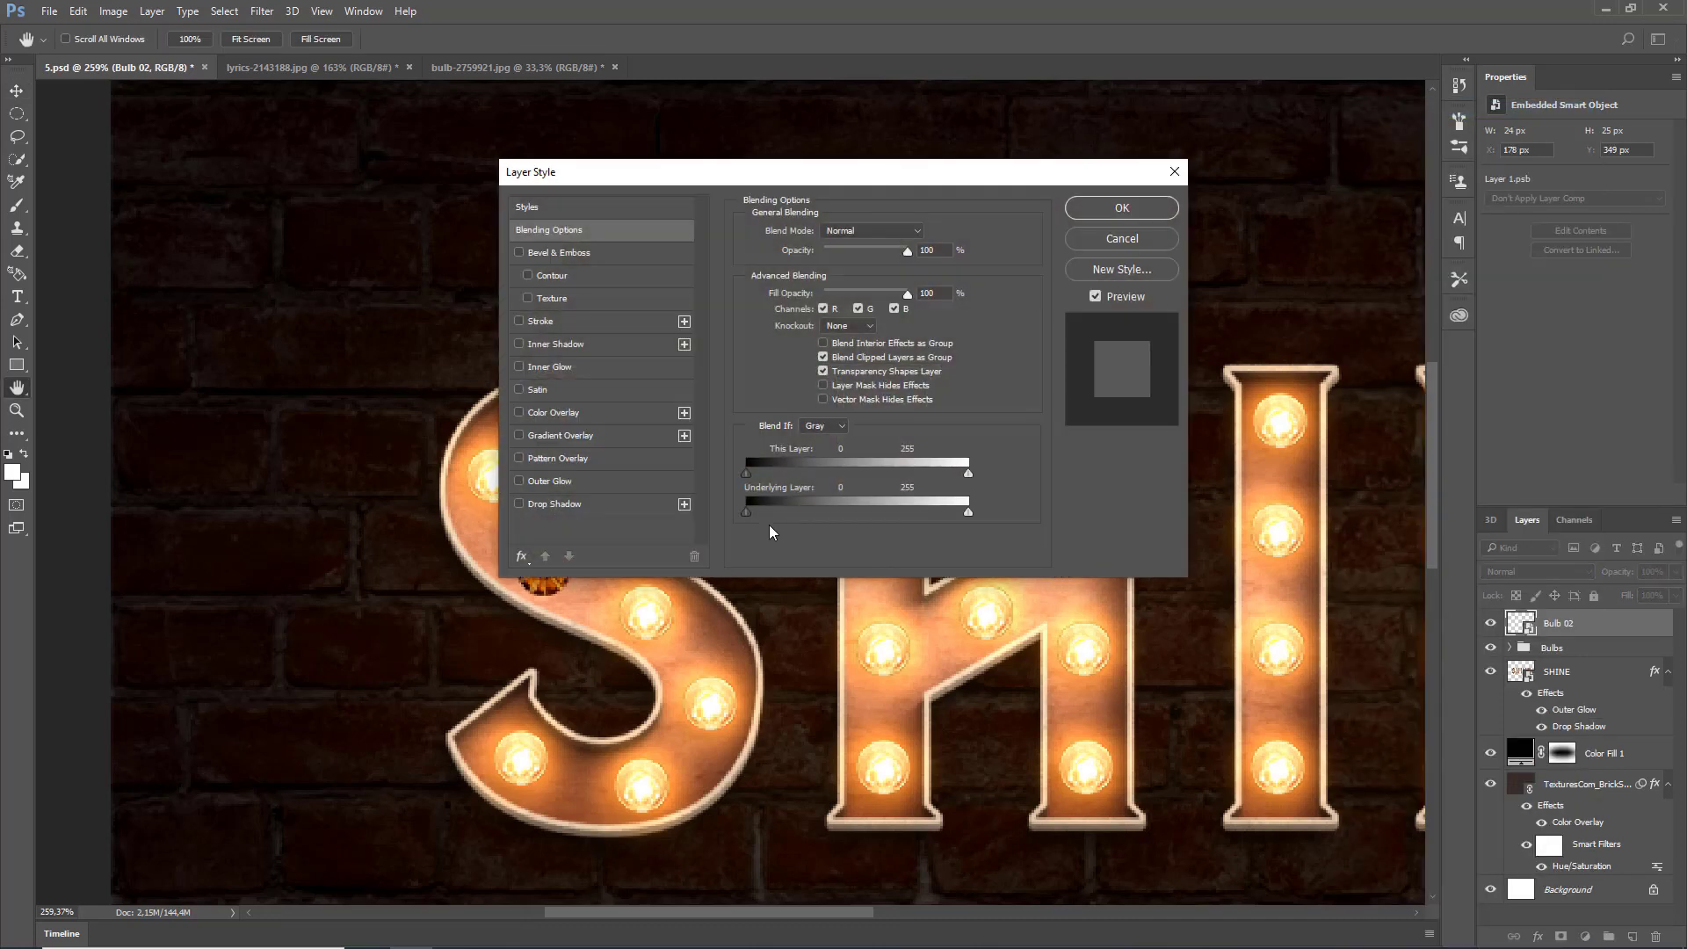
{"action": "left_click", "coordinate": [520, 342]}
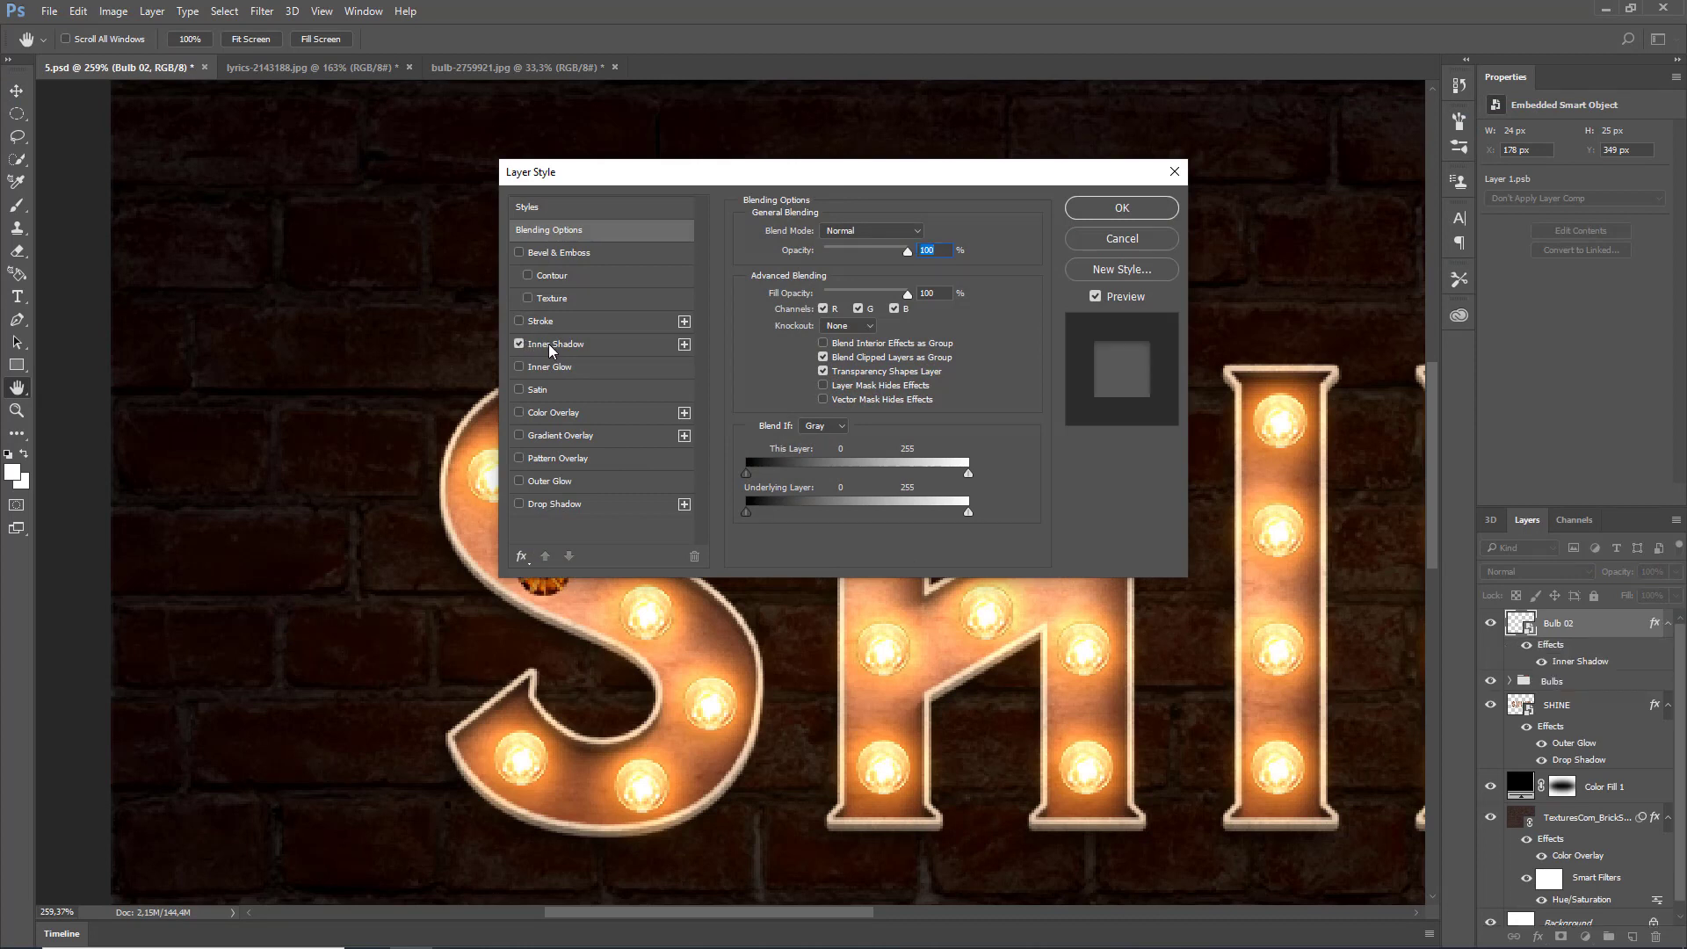
{"action": "left_click", "coordinate": [551, 348]}
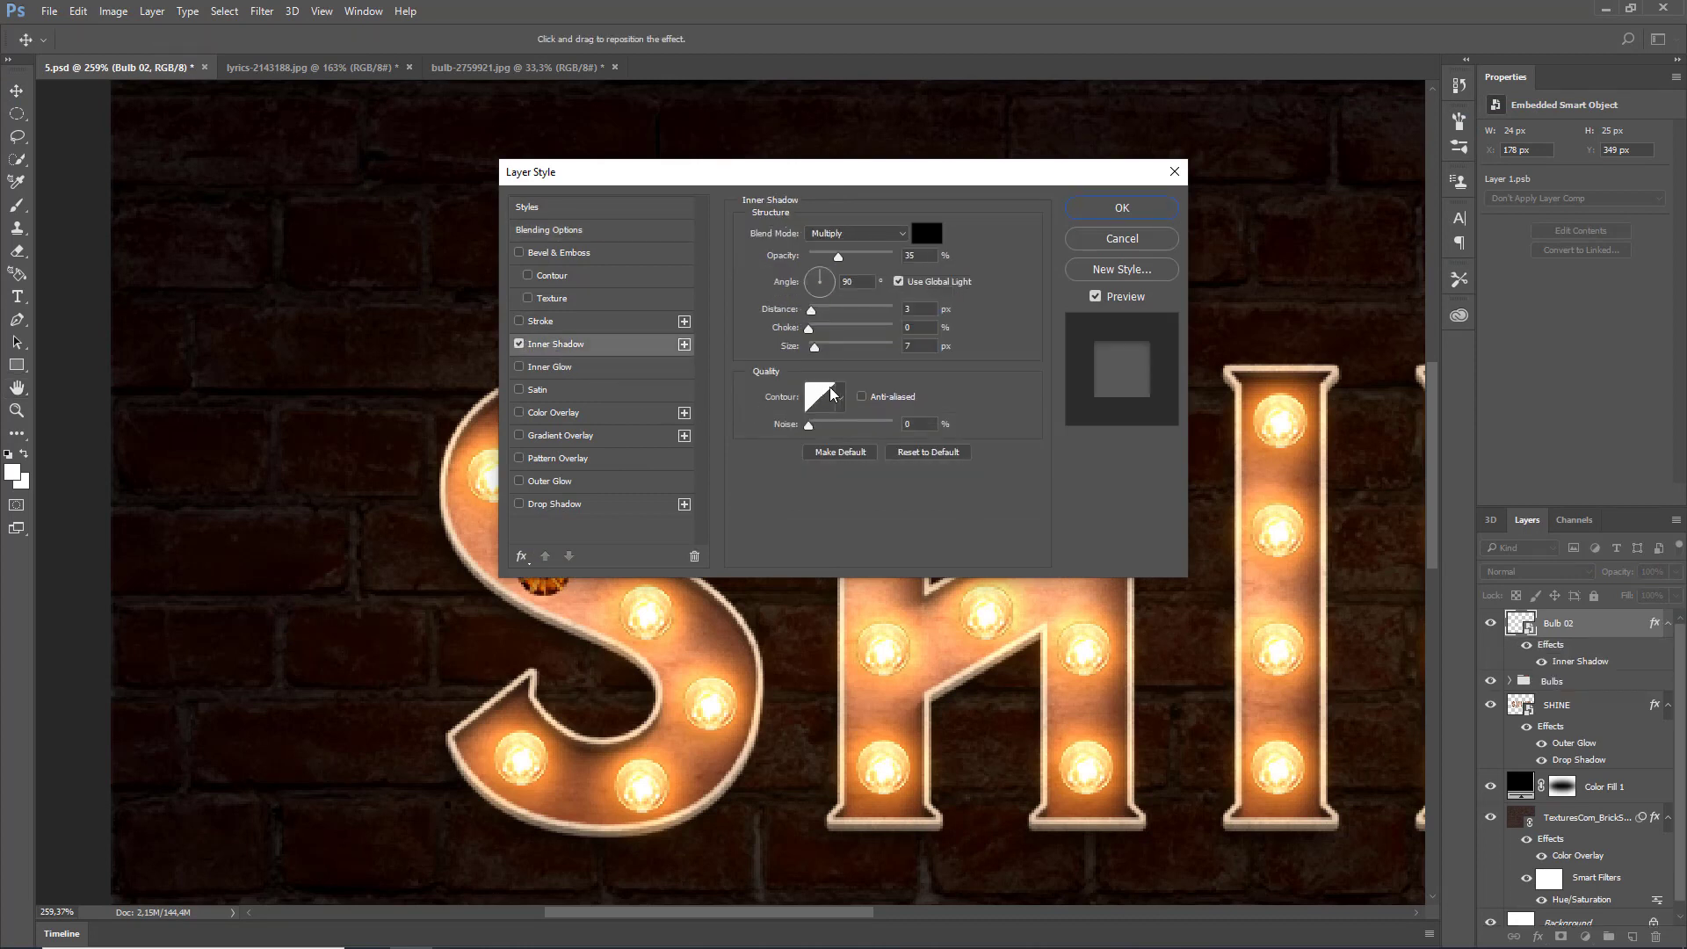
{"action": "left_click", "coordinate": [905, 235]}
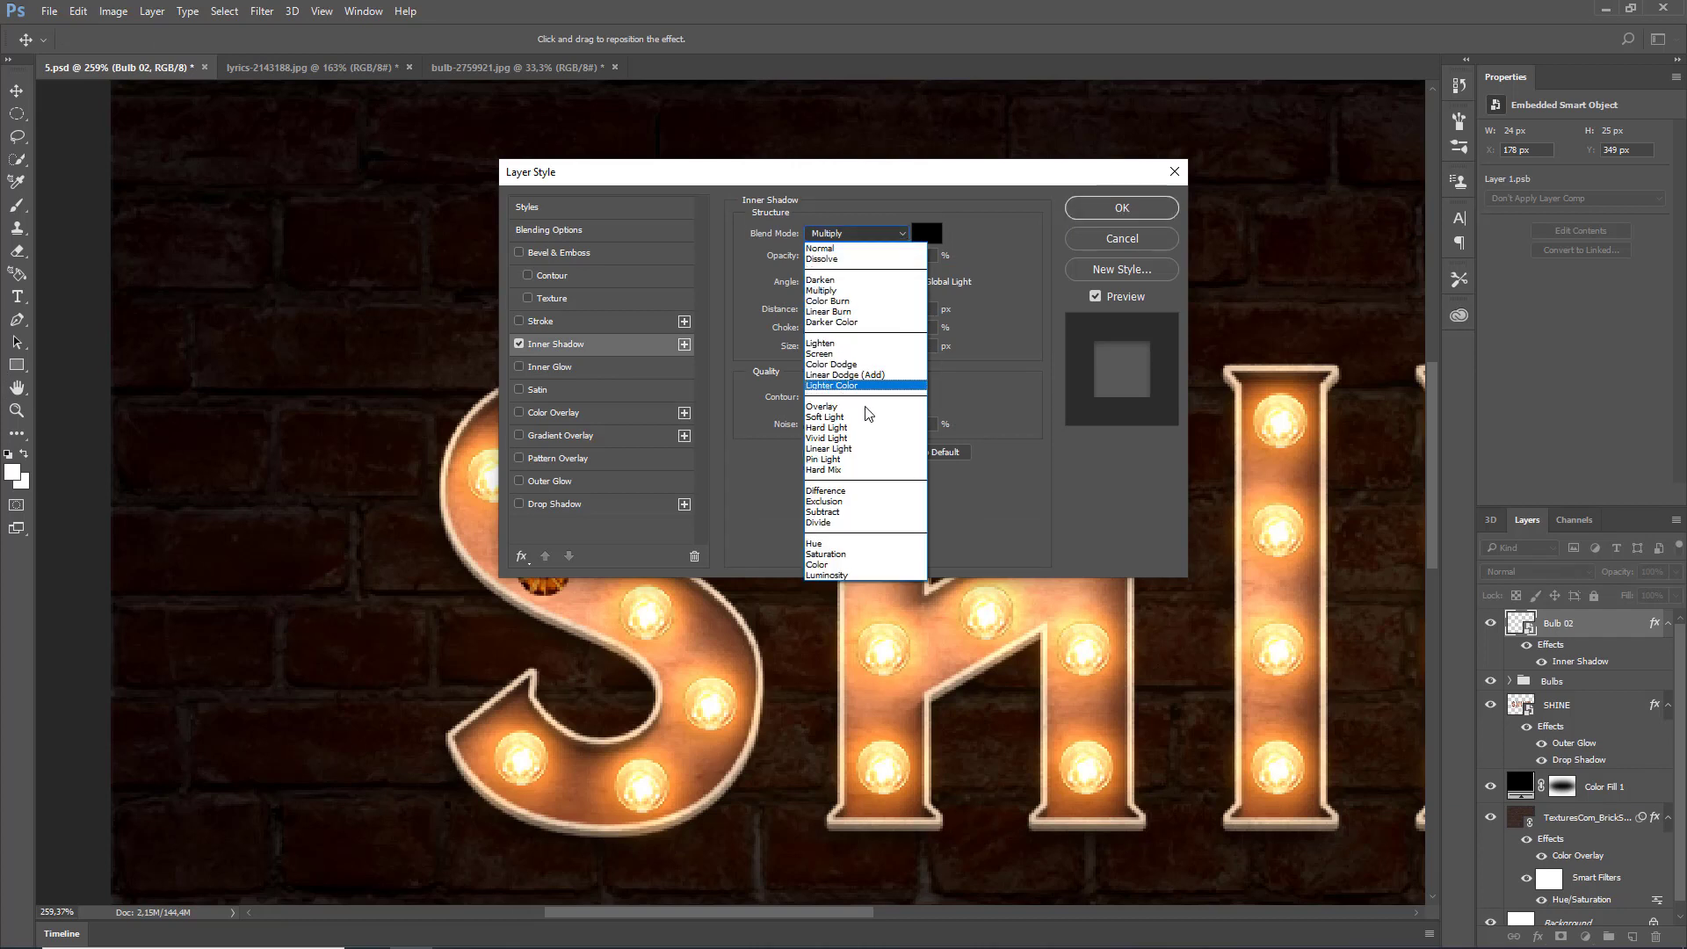
{"action": "left_click", "coordinate": [867, 449]}
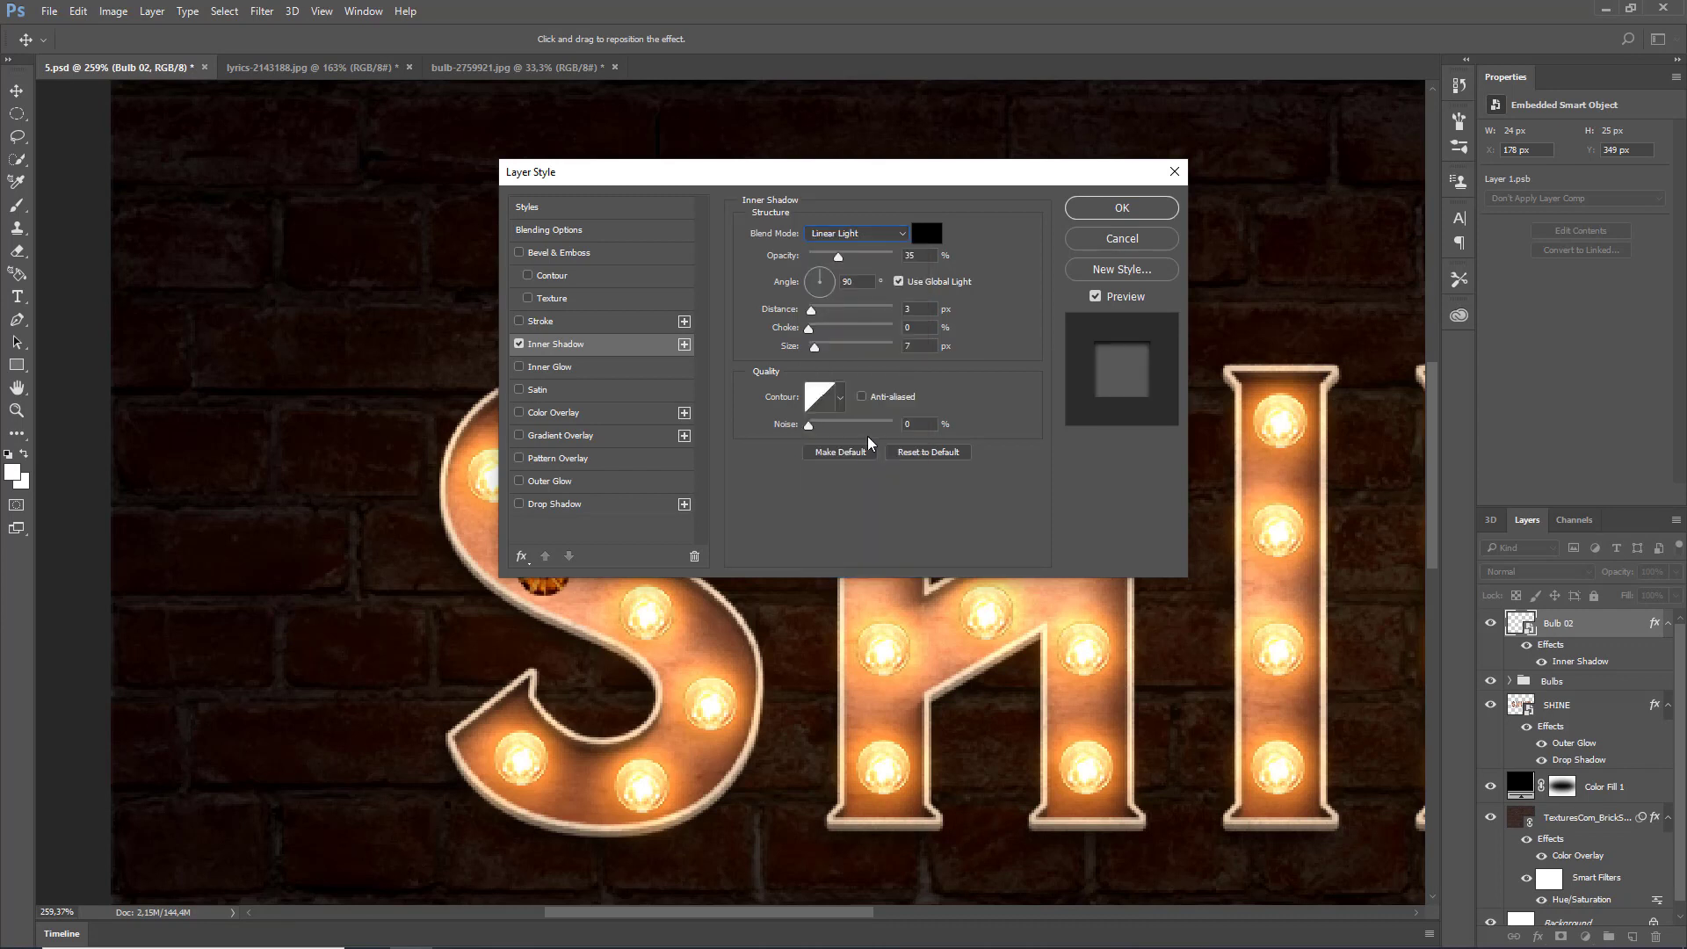
{"action": "left_click", "coordinate": [928, 234]}
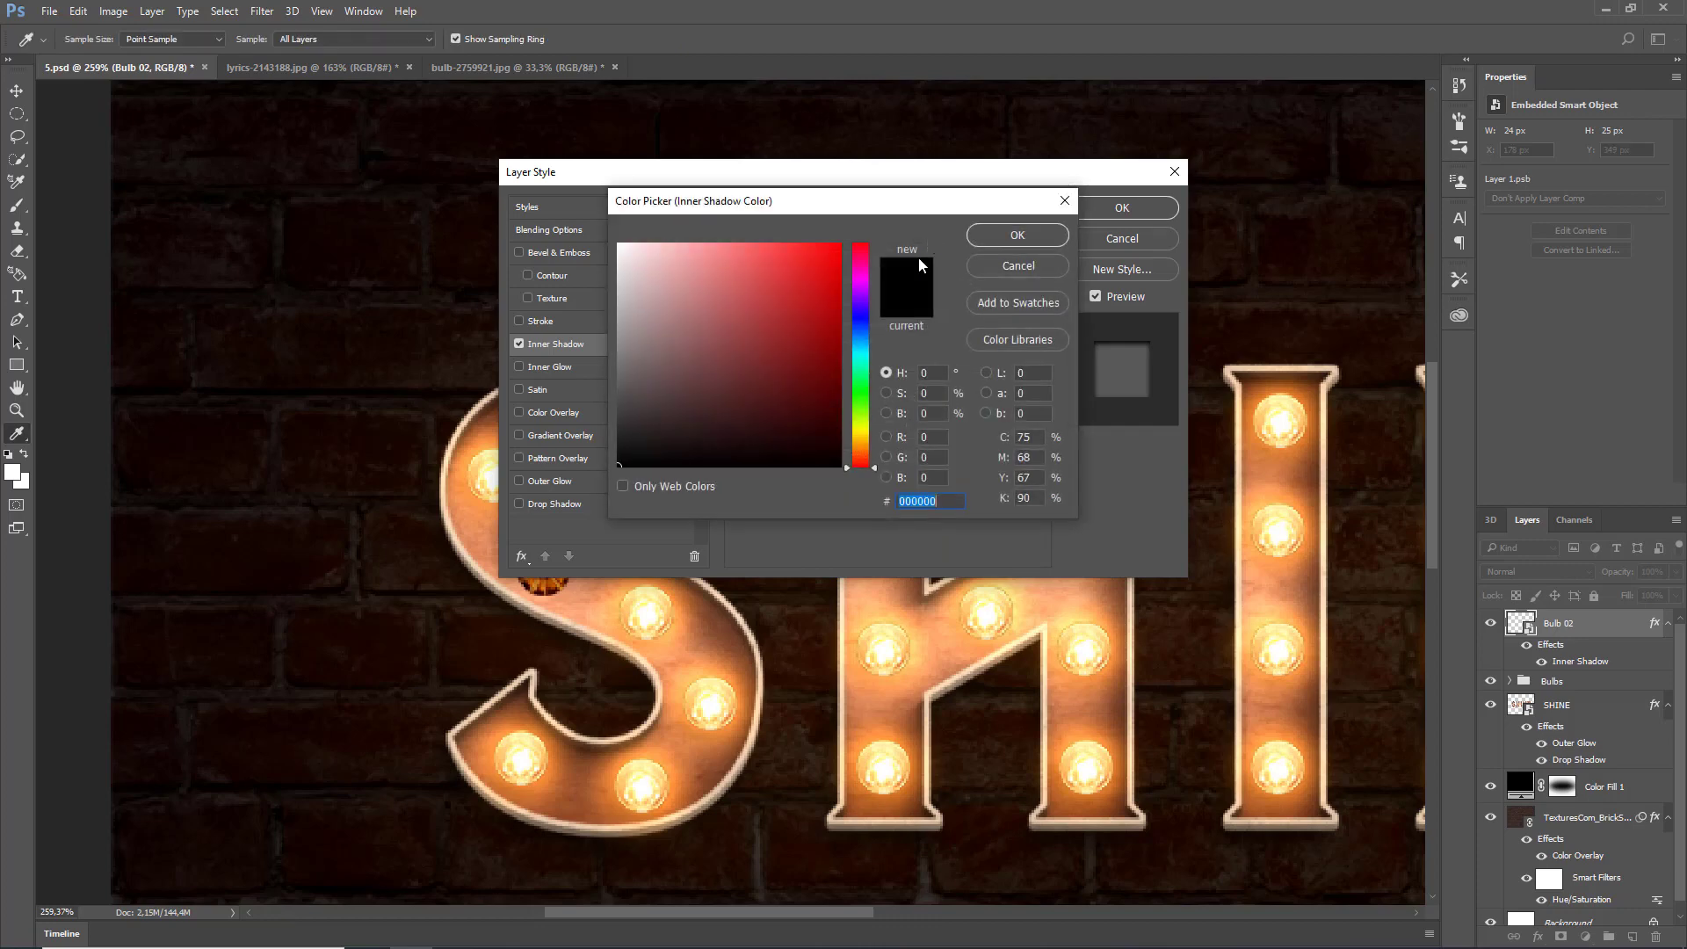
{"action": "type", "text": "#b8b8b8"}
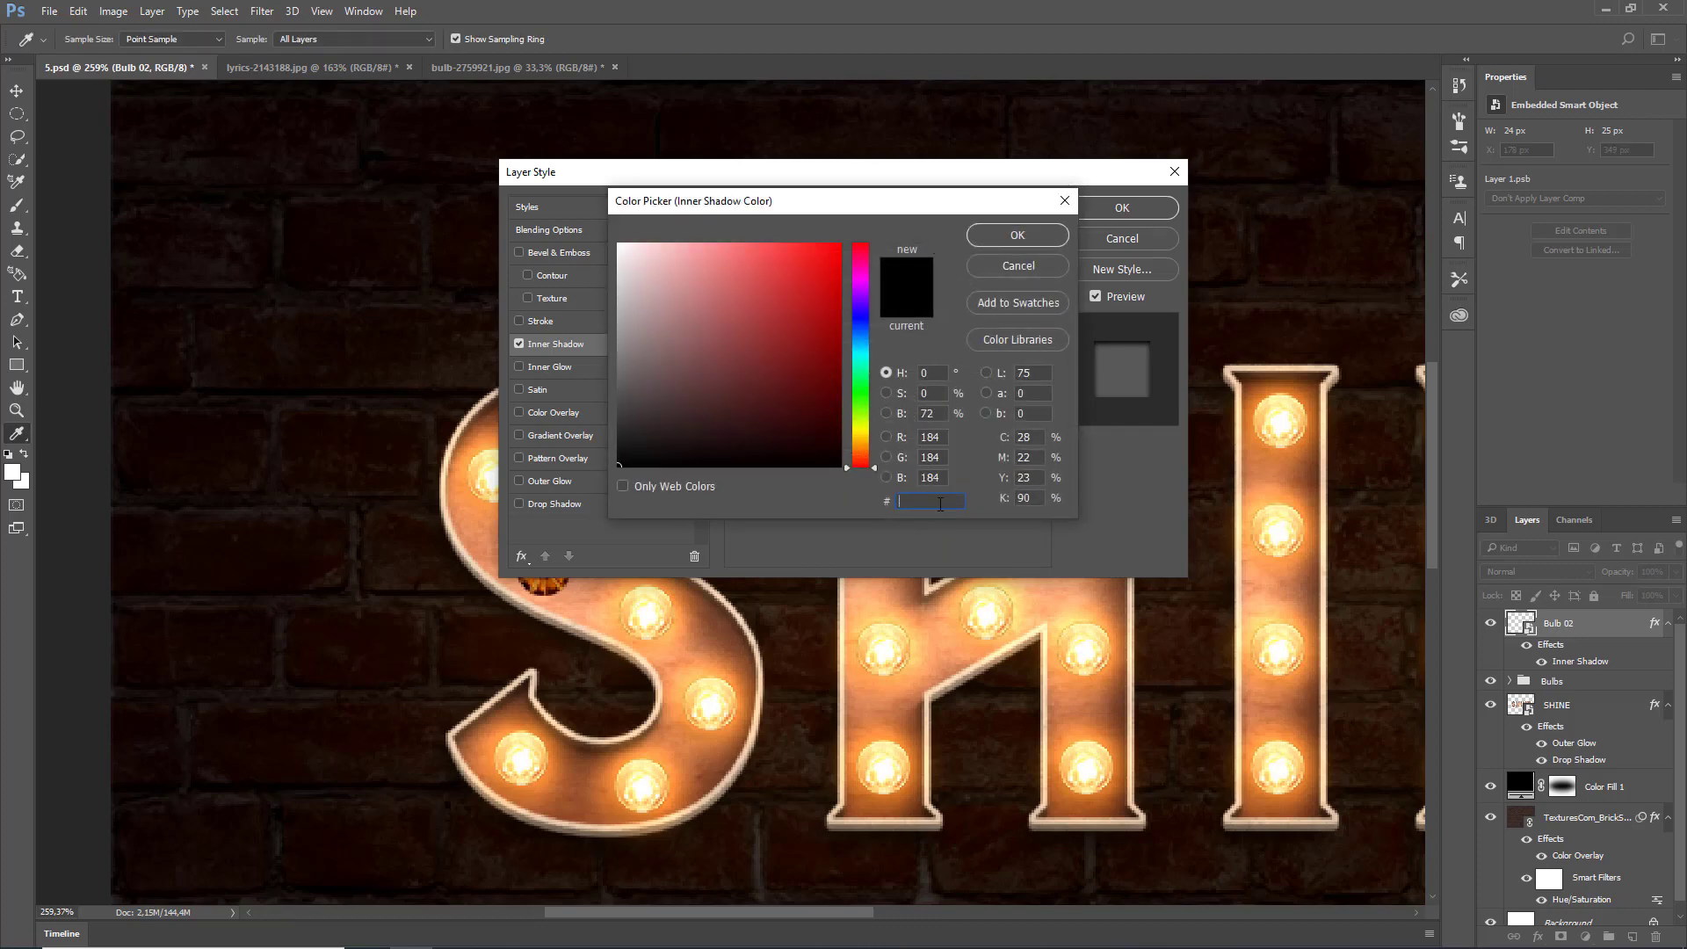
{"action": "left_click", "coordinate": [1017, 235]}
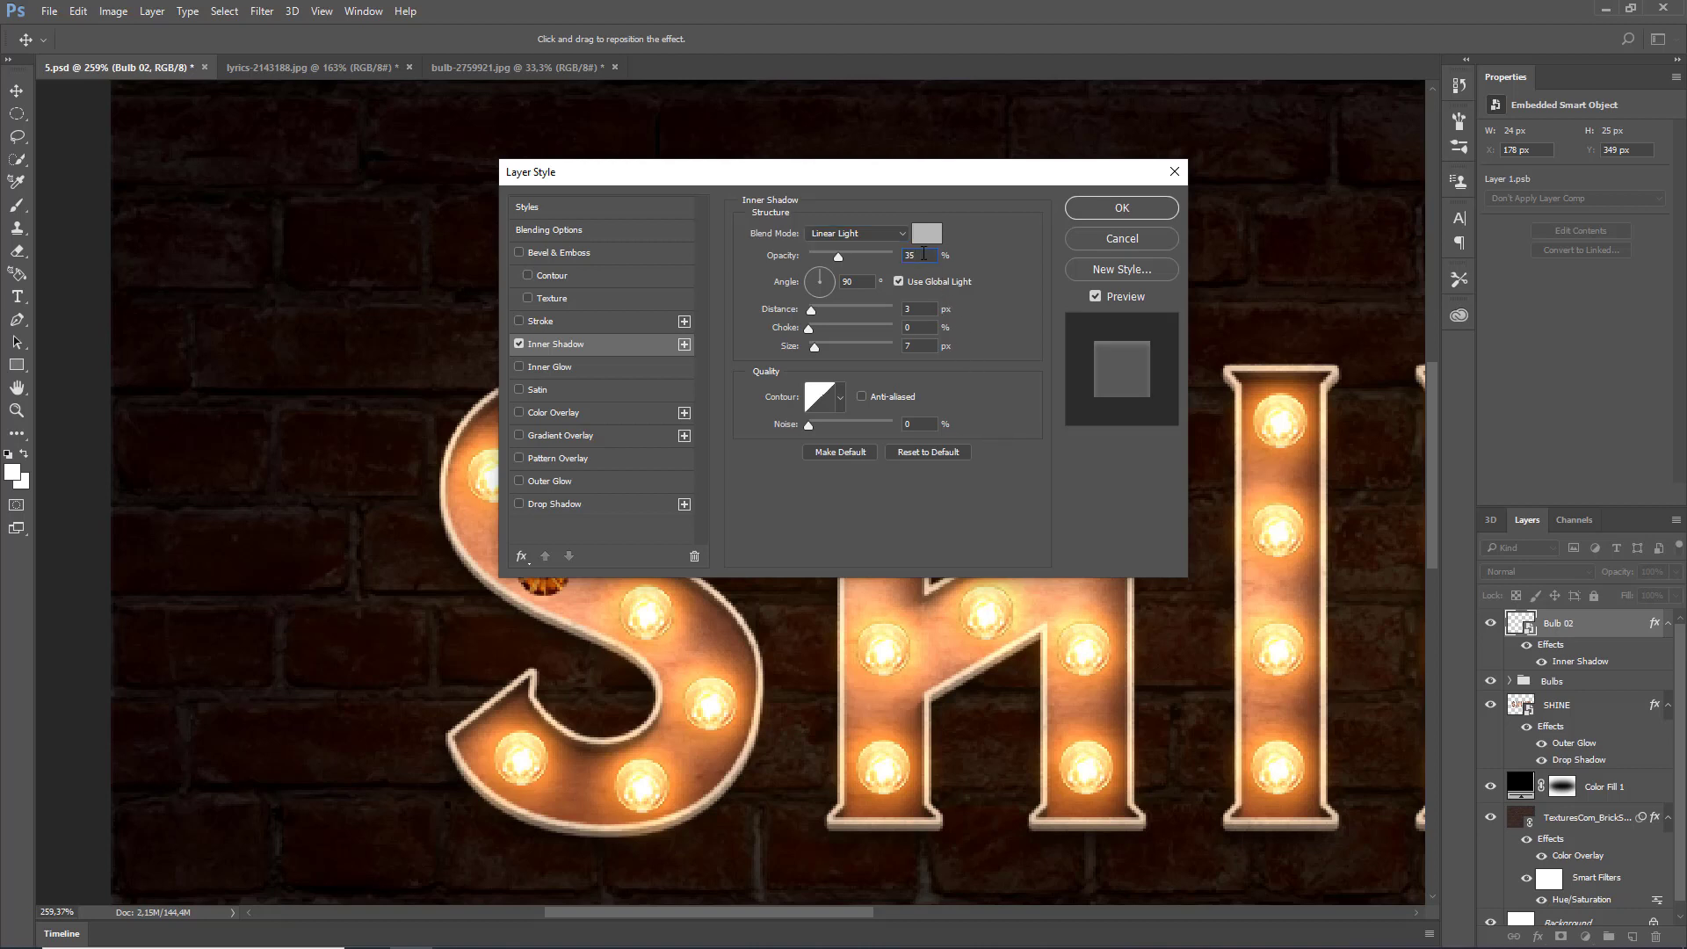
- Set the Inner Shadow's opacity to 100%, angle to 120°, distance to 0 px and size to 10 px
{"action": "type", "text": "100"}
{"action": "type", "text": "120"}
{"action": "left_click", "coordinate": [922, 309]}
{"action": "type", "text": "0"}
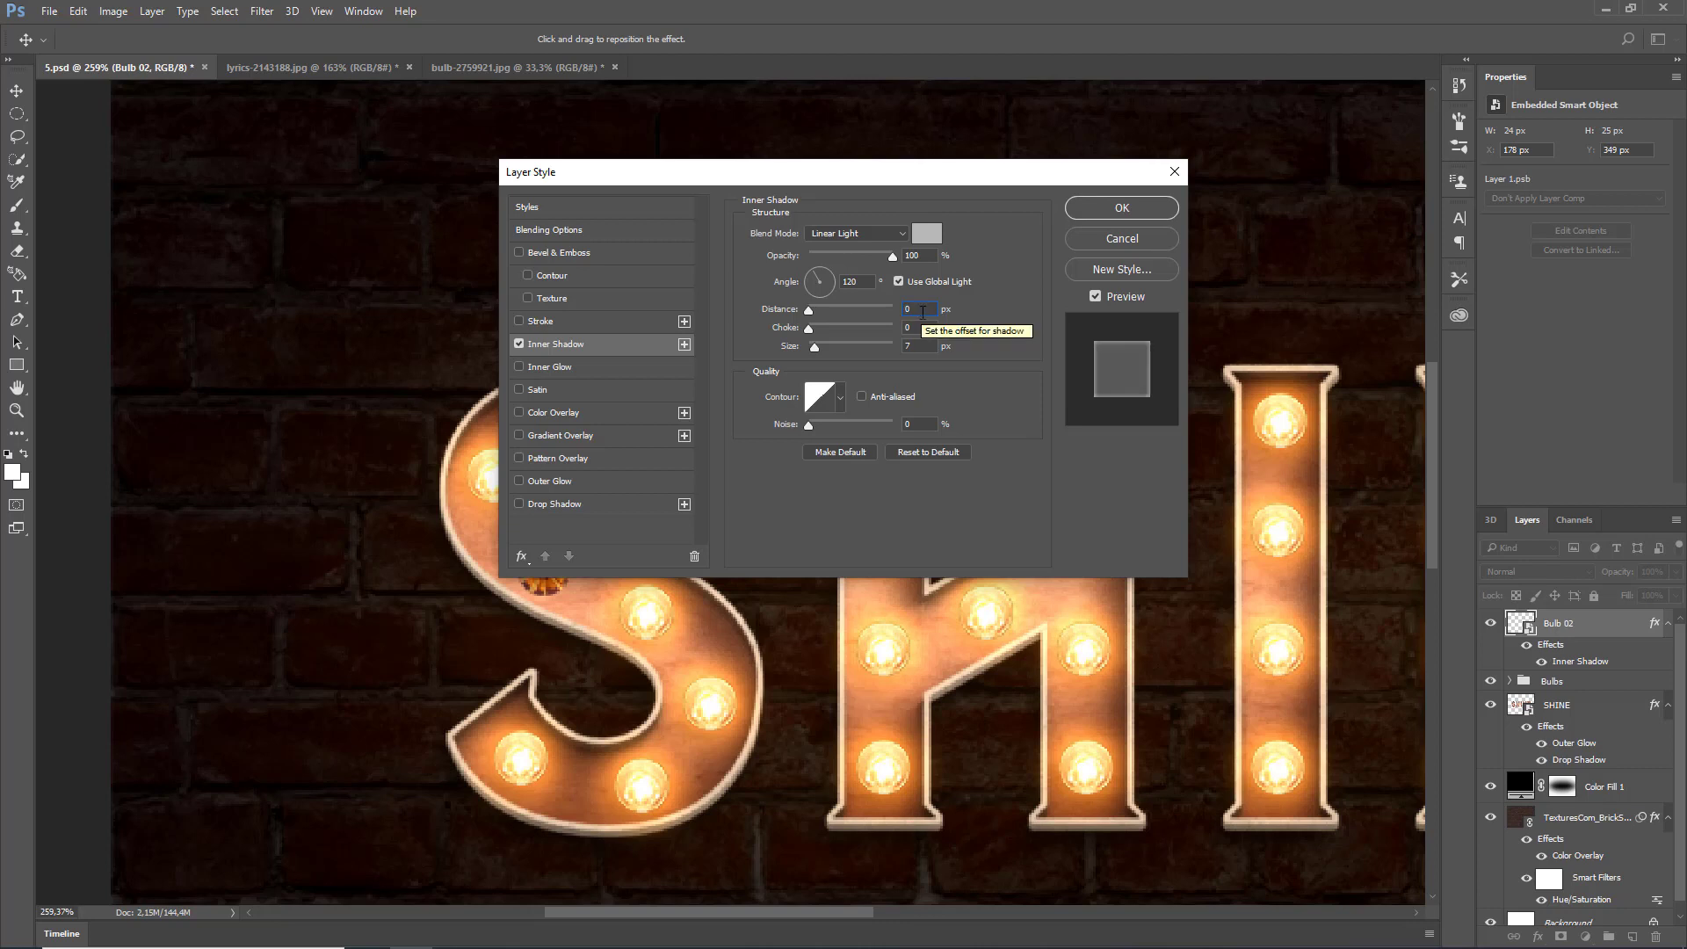
{"action": "left_click", "coordinate": [923, 344]}
{"action": "type", "text": "10"}
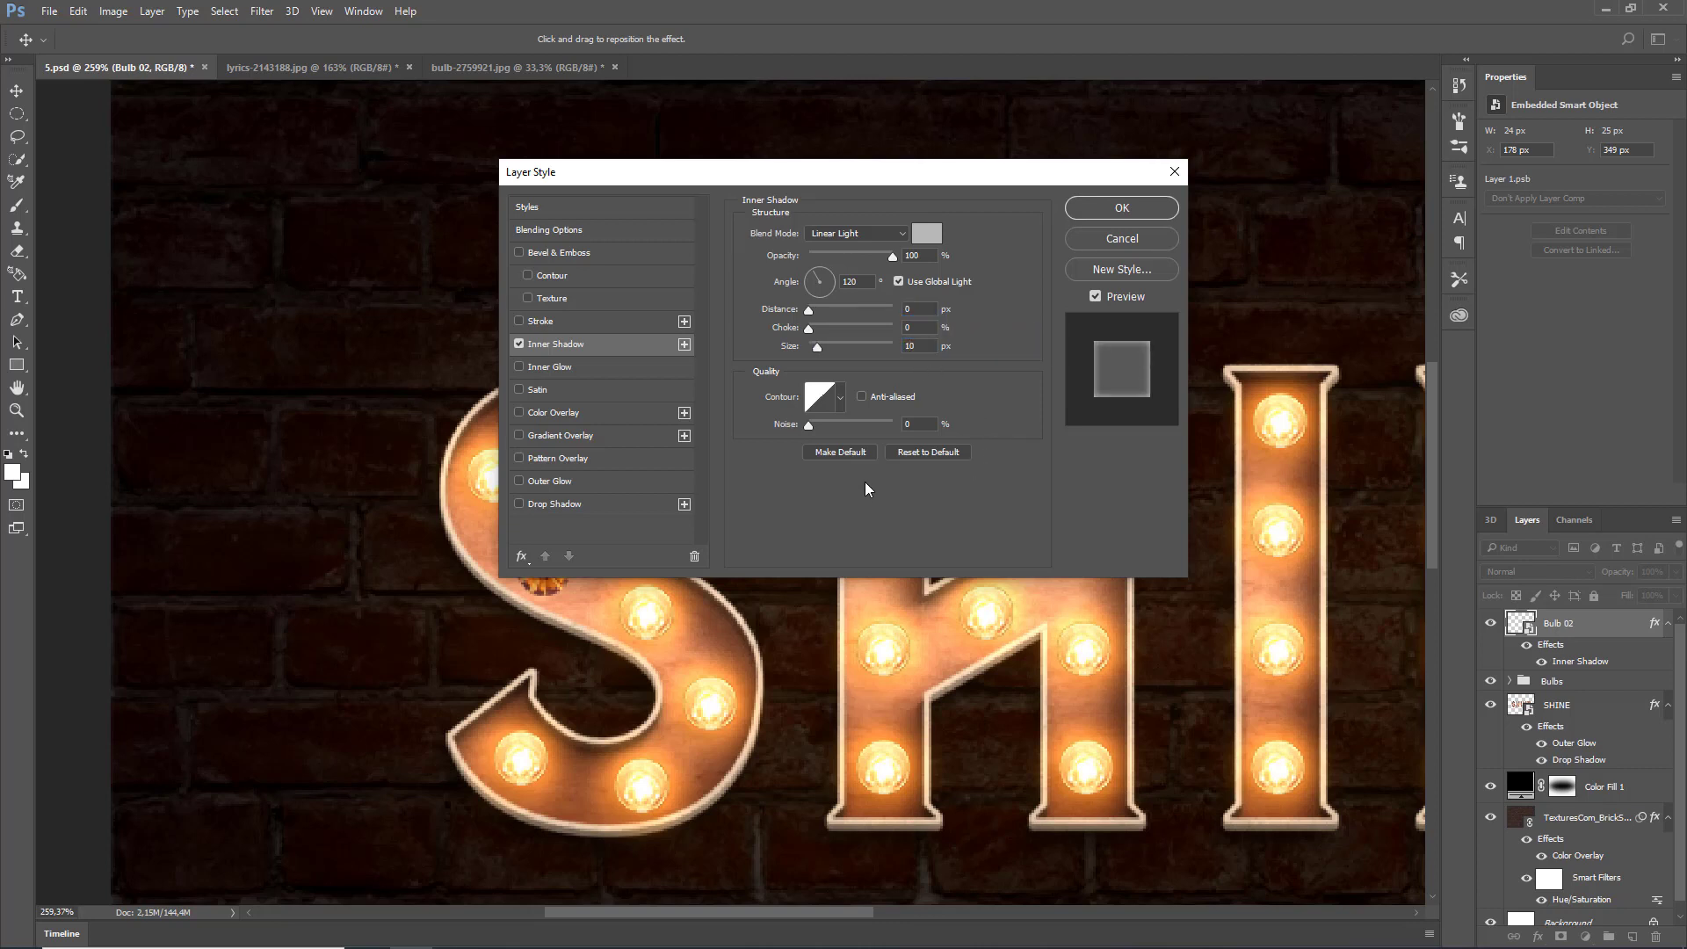
- Add a Linear Dodge (Add) Inner Glow to Bulb 02 with 55% opacity, colour #ffffff and a size of 13 px
{"action": "left_click", "coordinate": [519, 367]}
{"action": "left_click", "coordinate": [547, 370]}
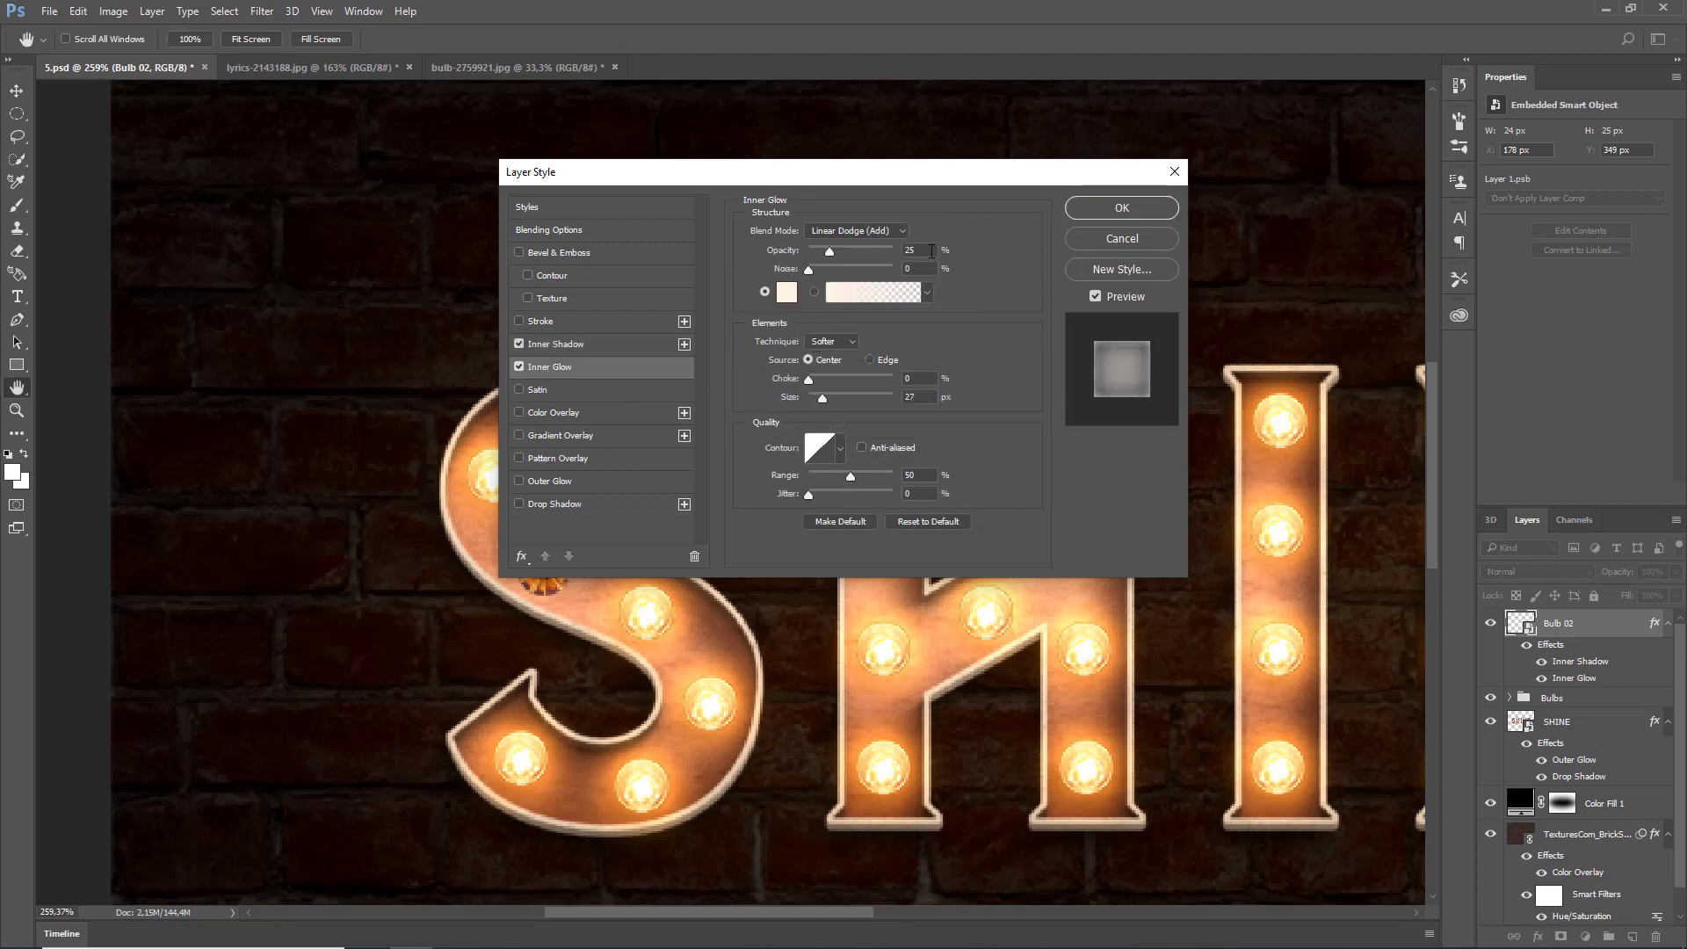
{"action": "type", "text": "55"}
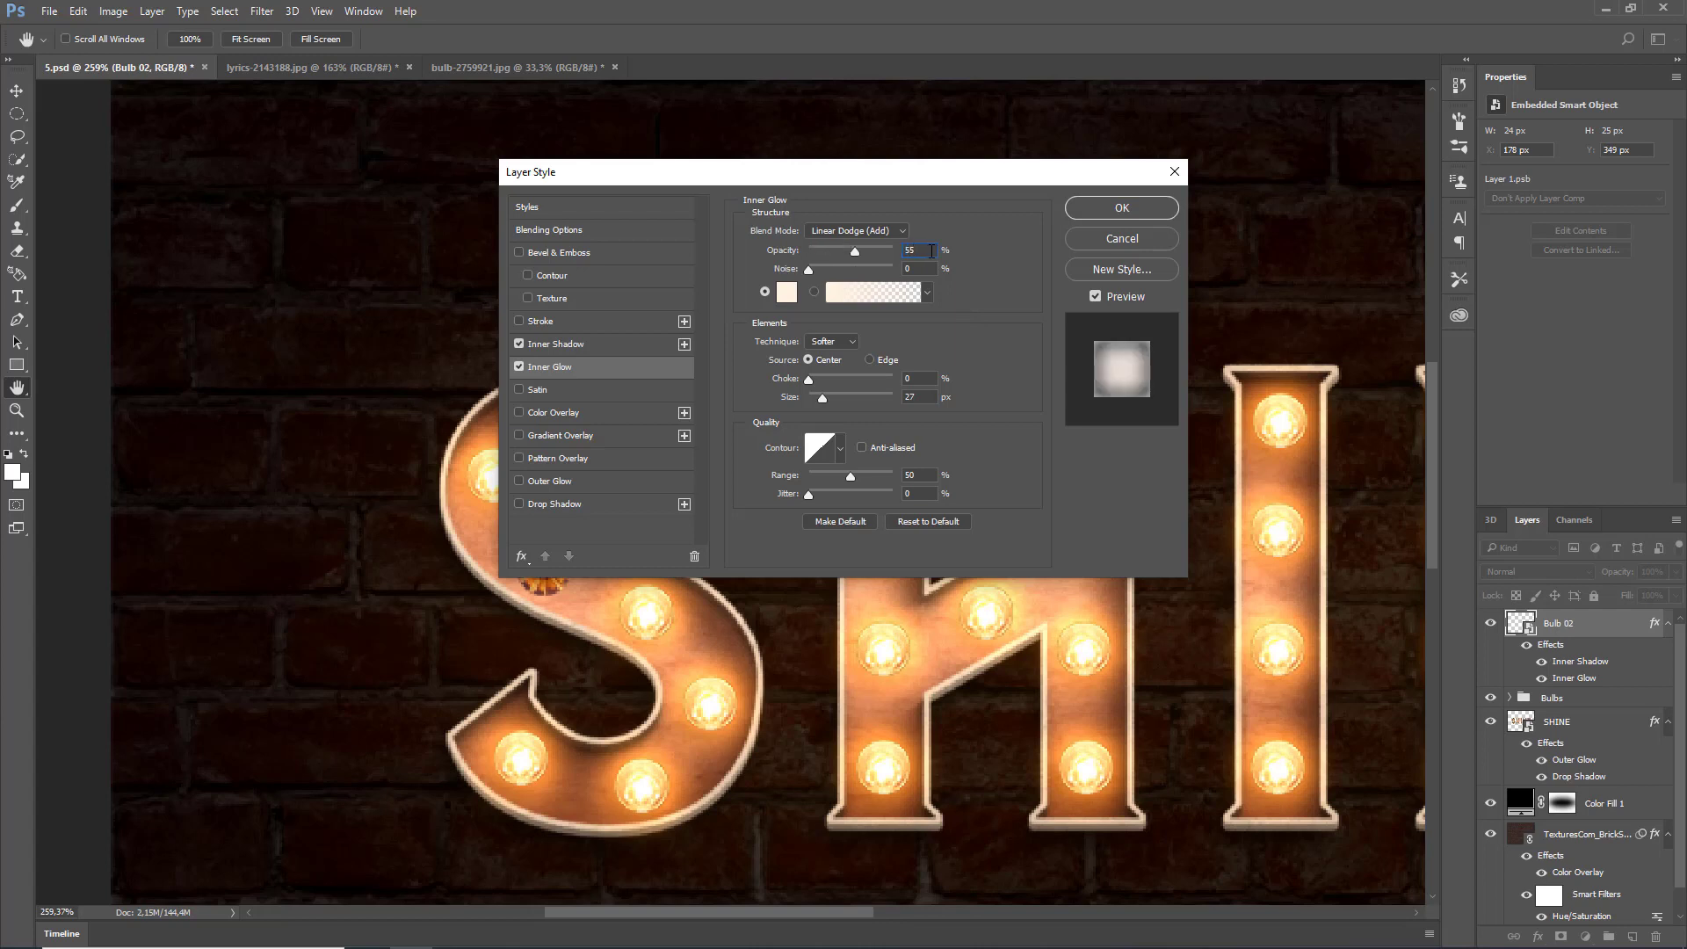
{"action": "left_click", "coordinate": [786, 293]}
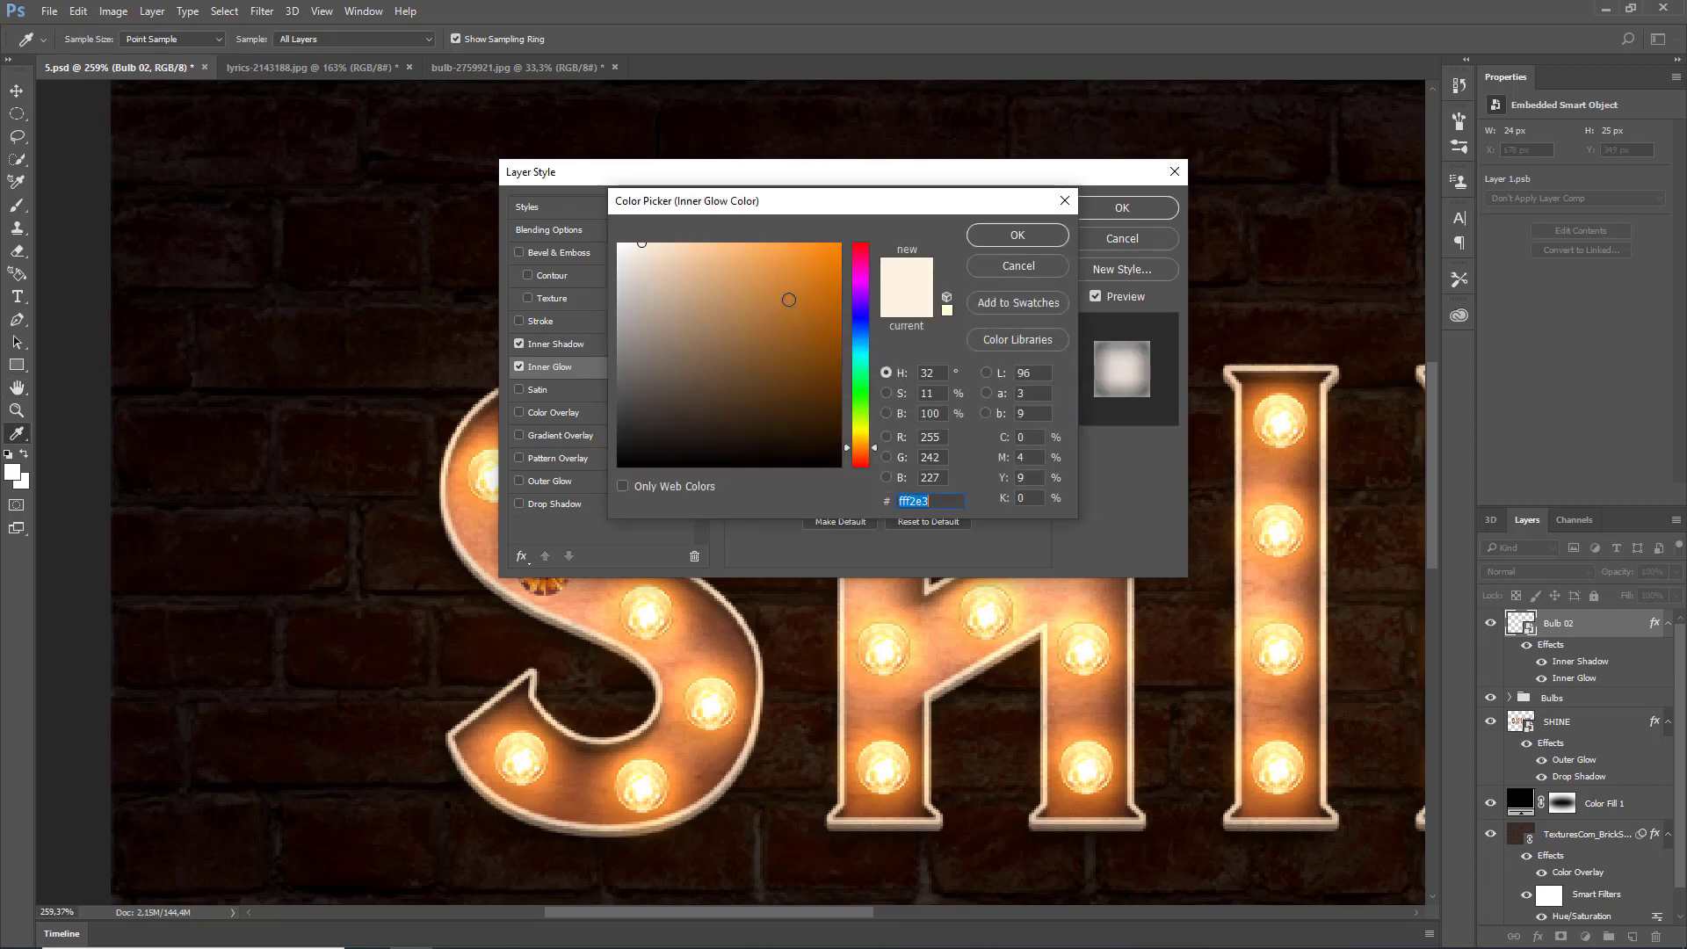
{"action": "type", "text": "#ffffff"}
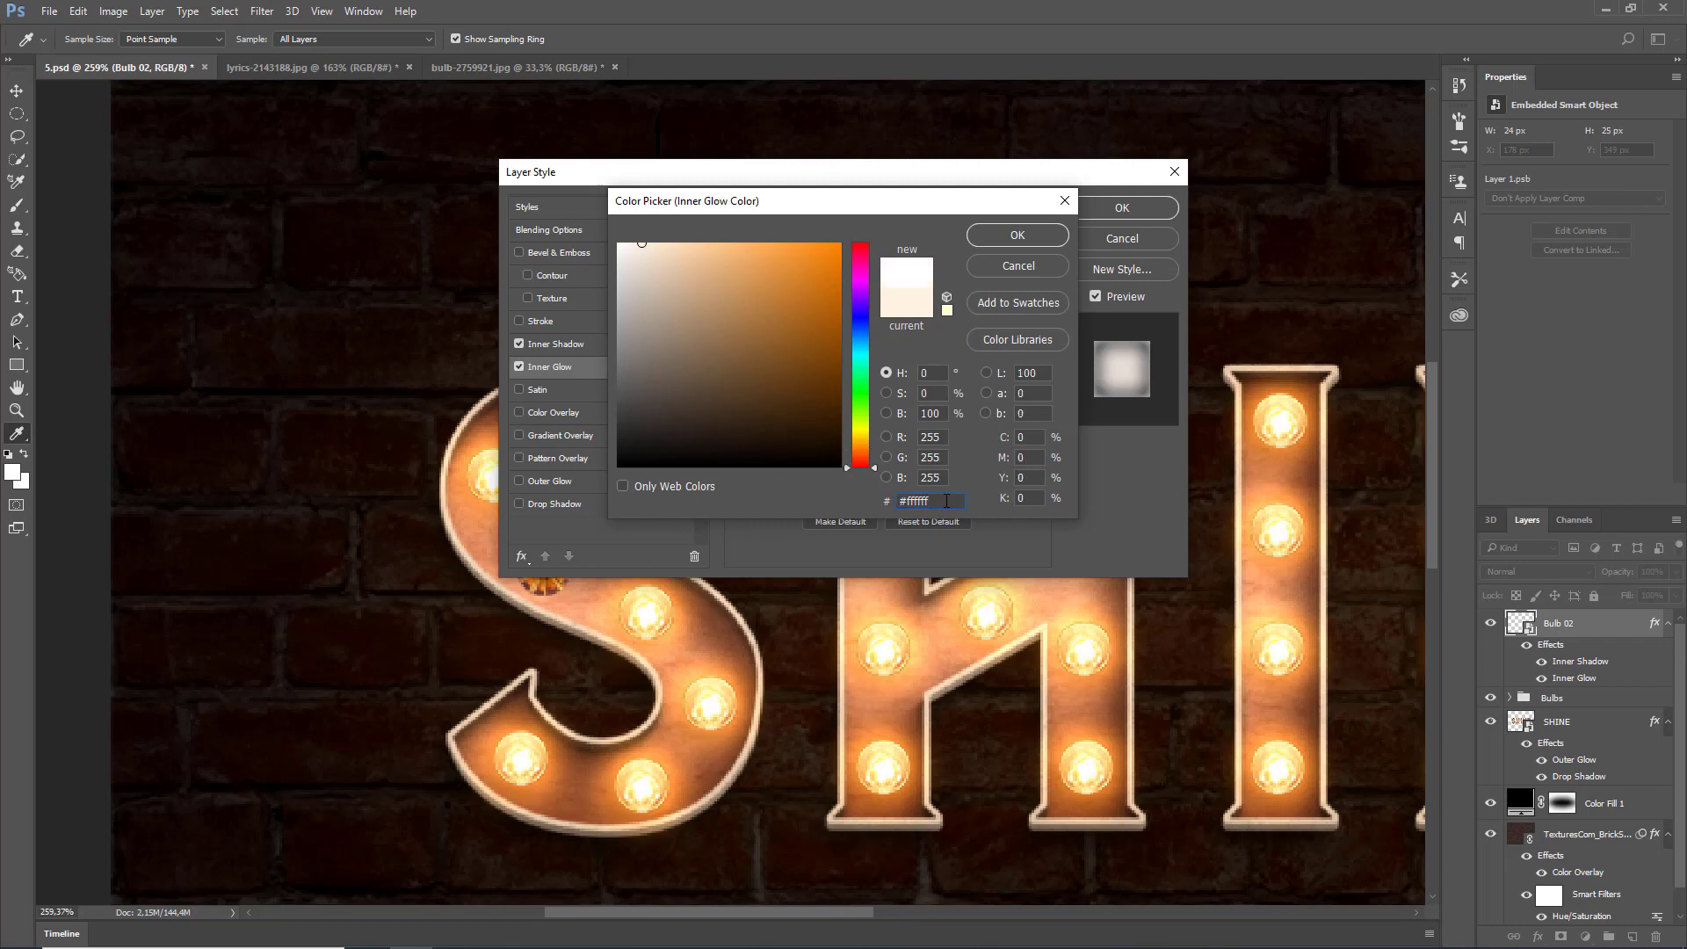
{"action": "left_click", "coordinate": [1005, 237]}
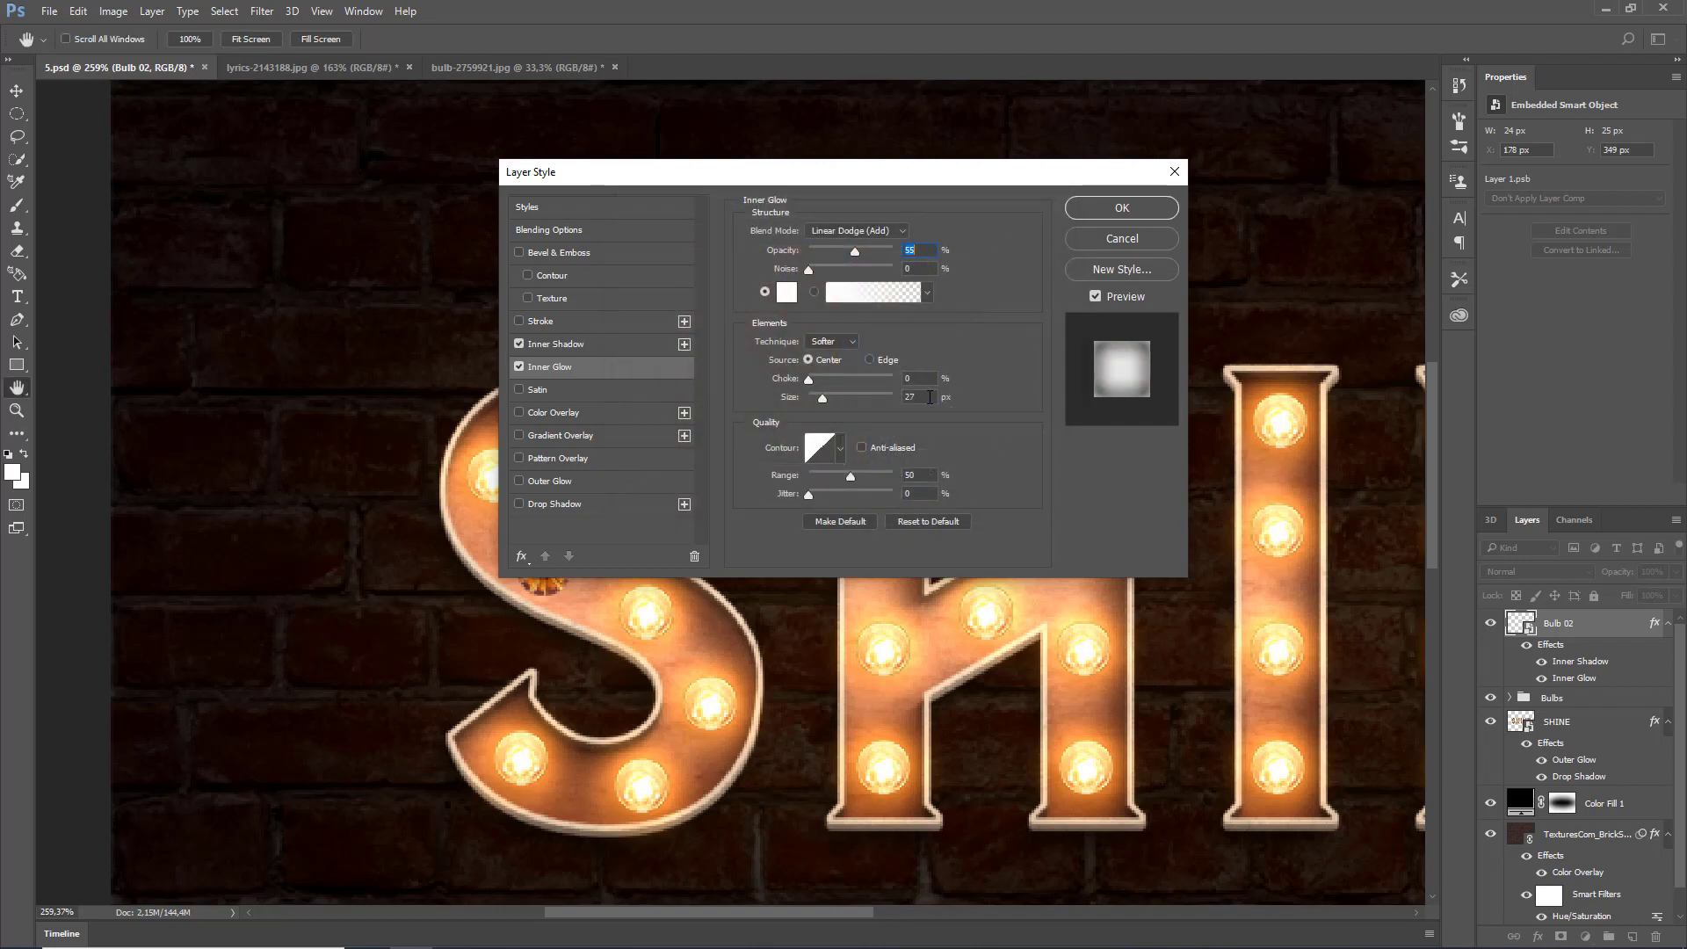
{"action": "double_click", "coordinate": [930, 397]}
{"action": "type", "text": "13"}
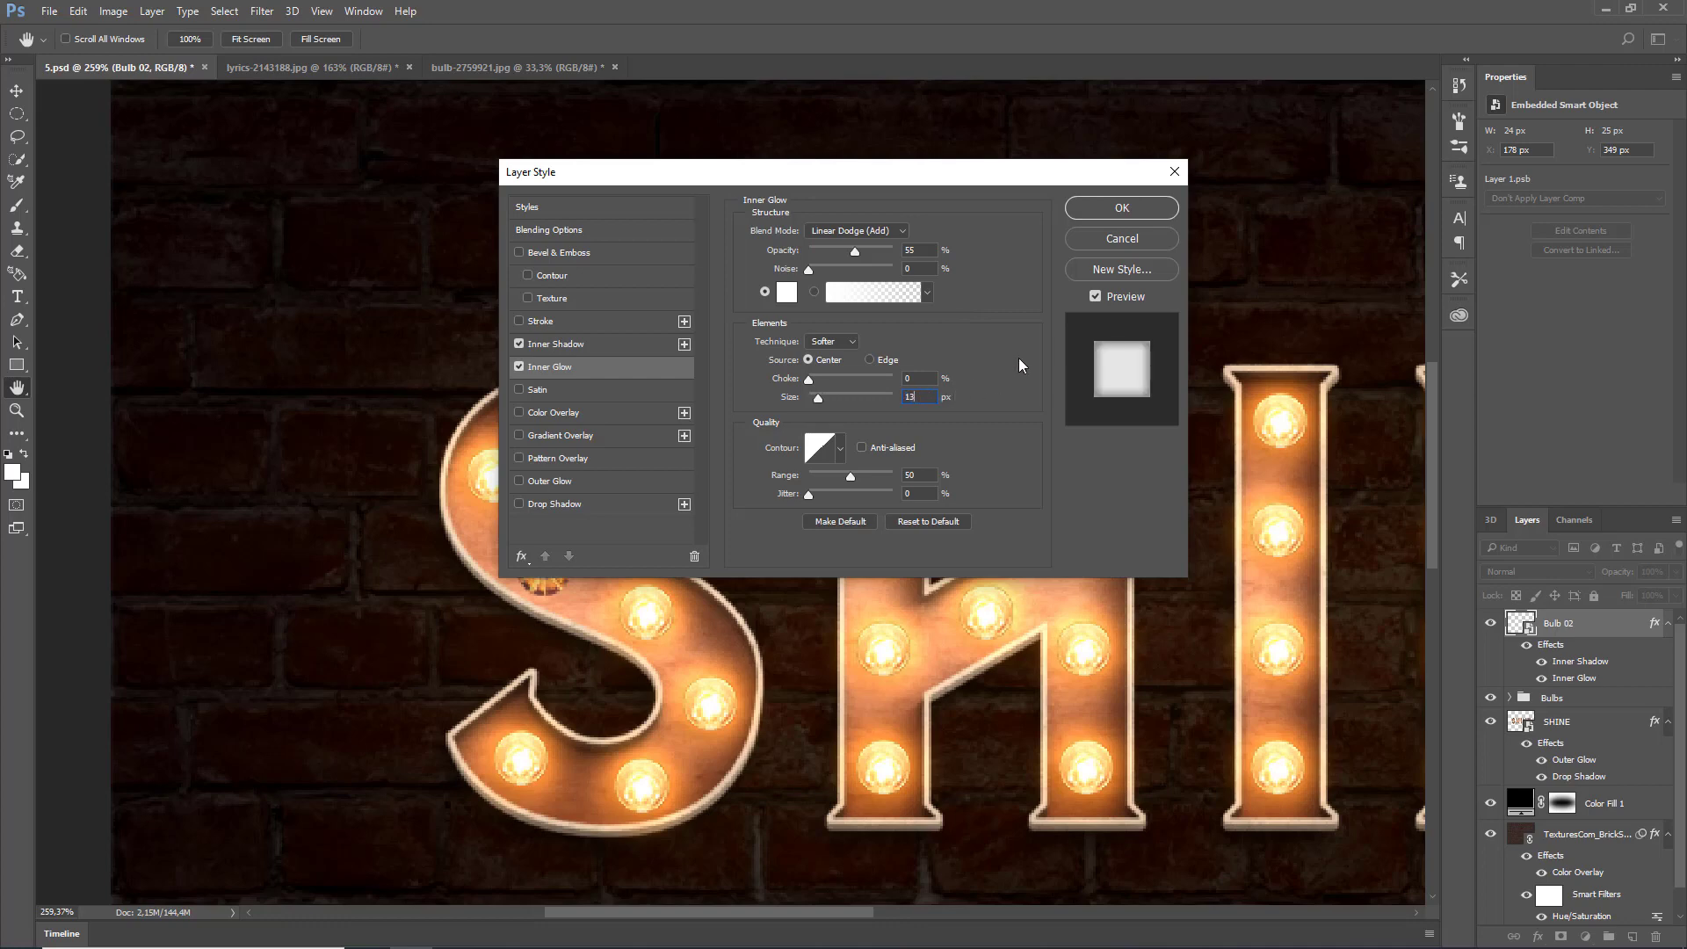
{"action": "left_click", "coordinate": [1107, 210]}
{"action": "left_click", "coordinate": [1122, 209]}
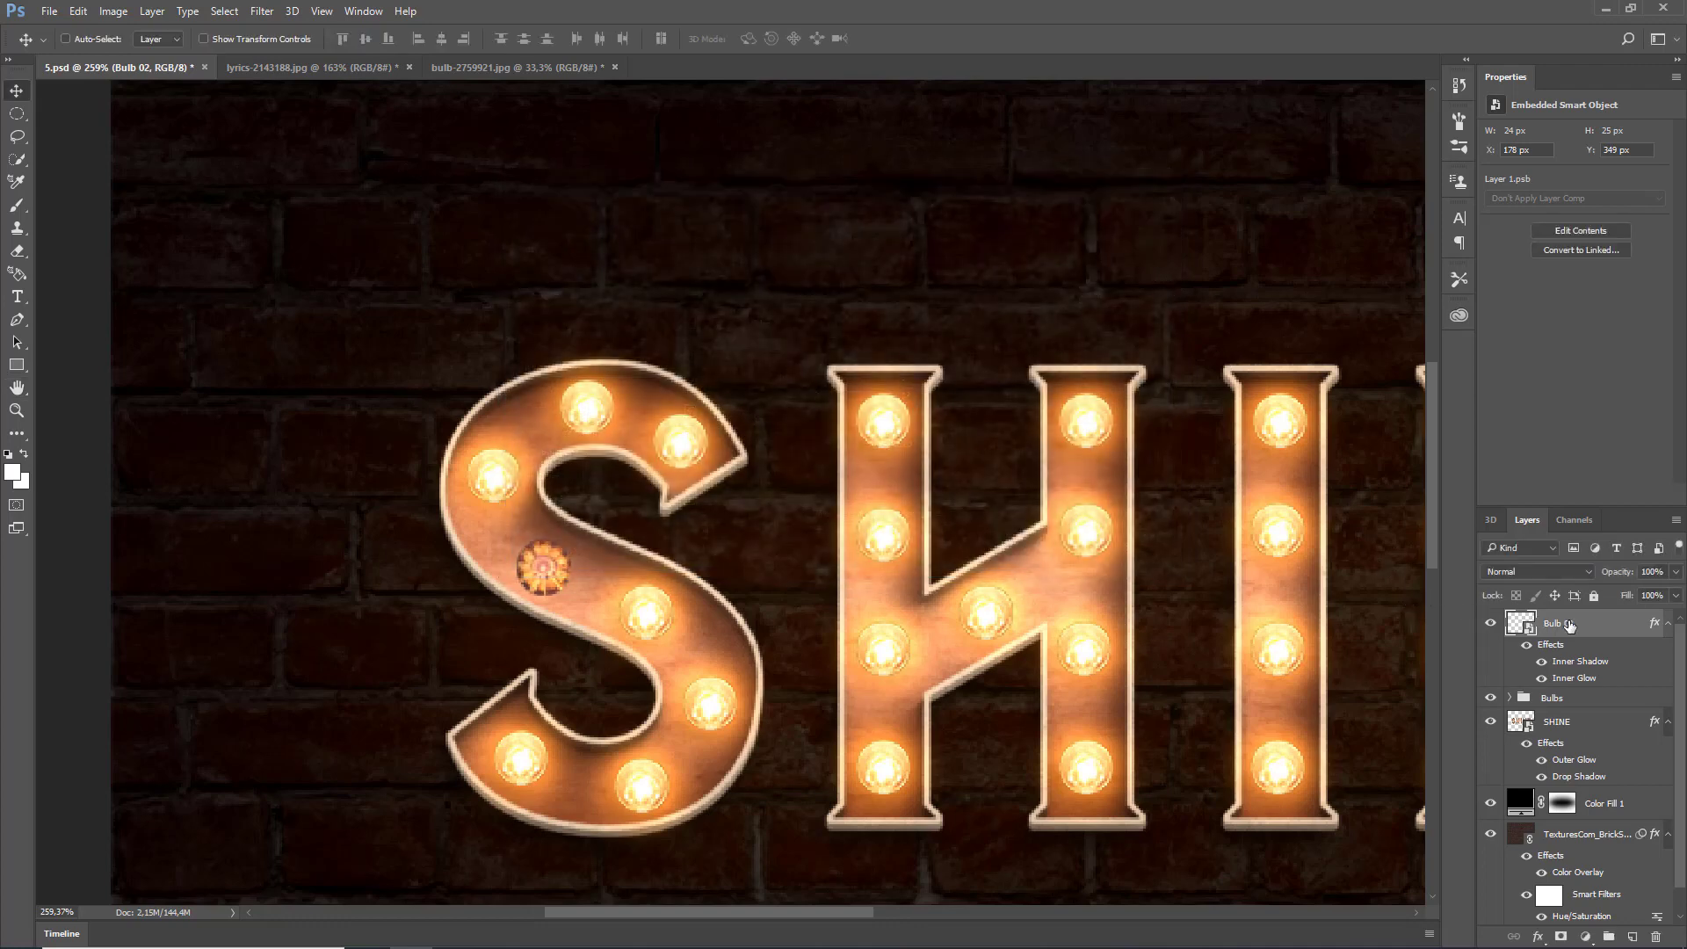
- Add an Outer Glow to Bulb 02 in Linear Light mode with 5% opacity and a size of 20 px
{"action": "right_click", "coordinate": [1572, 625]}
{"action": "left_click", "coordinate": [1421, 113]}
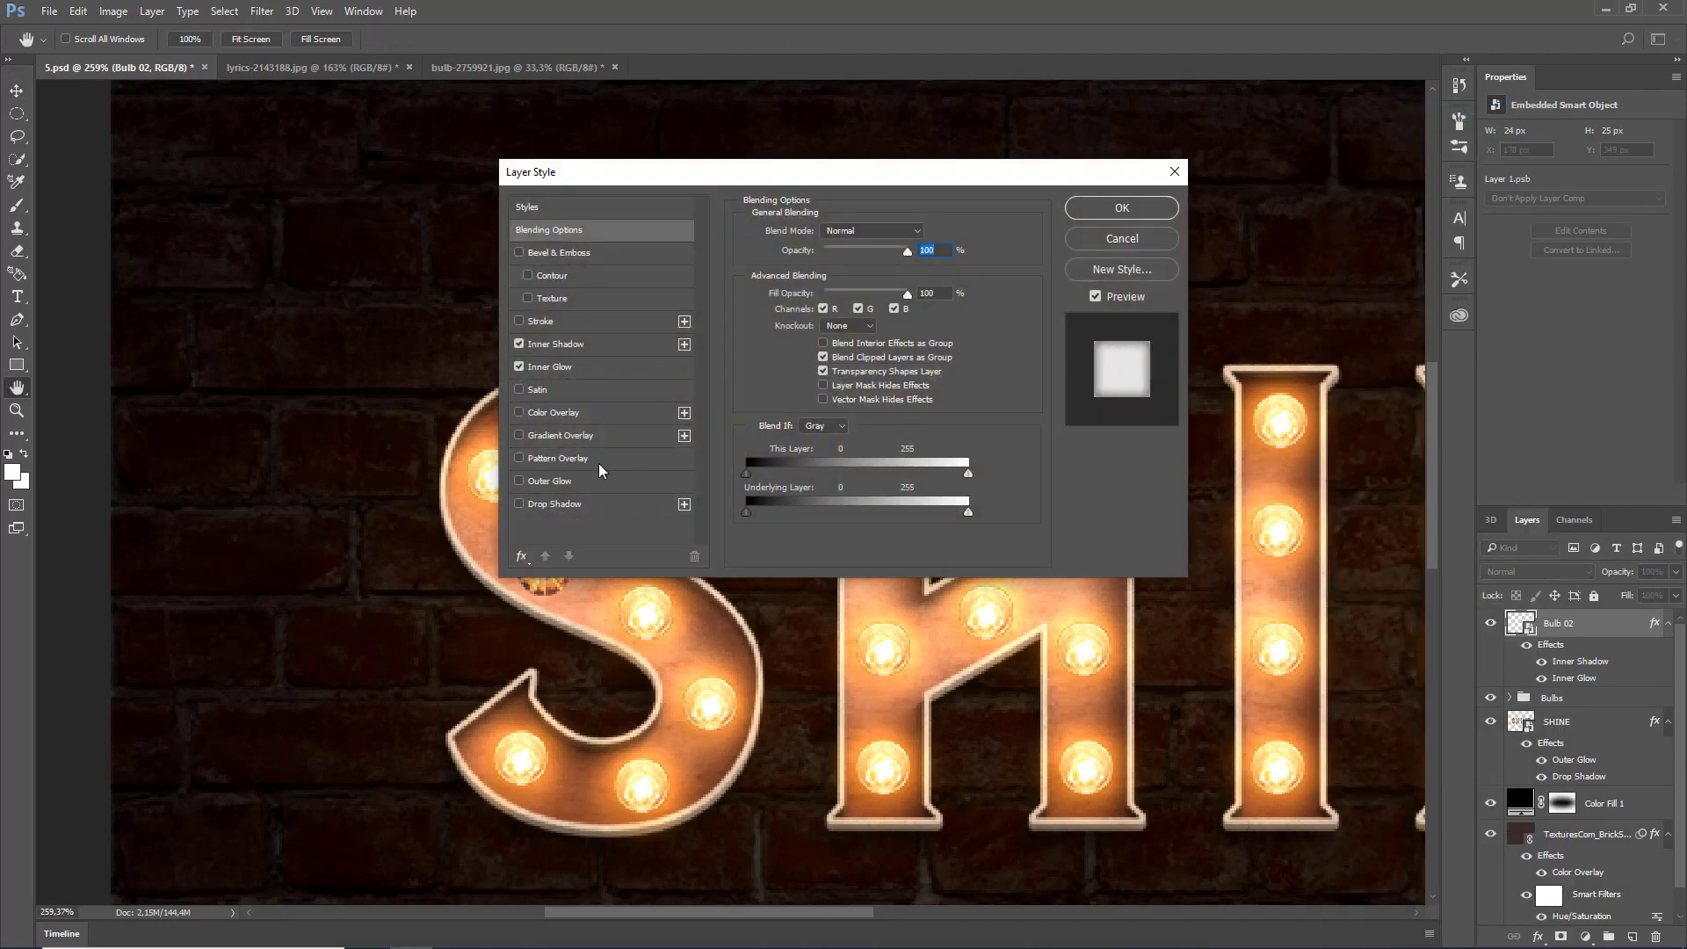
{"action": "left_click", "coordinate": [519, 480]}
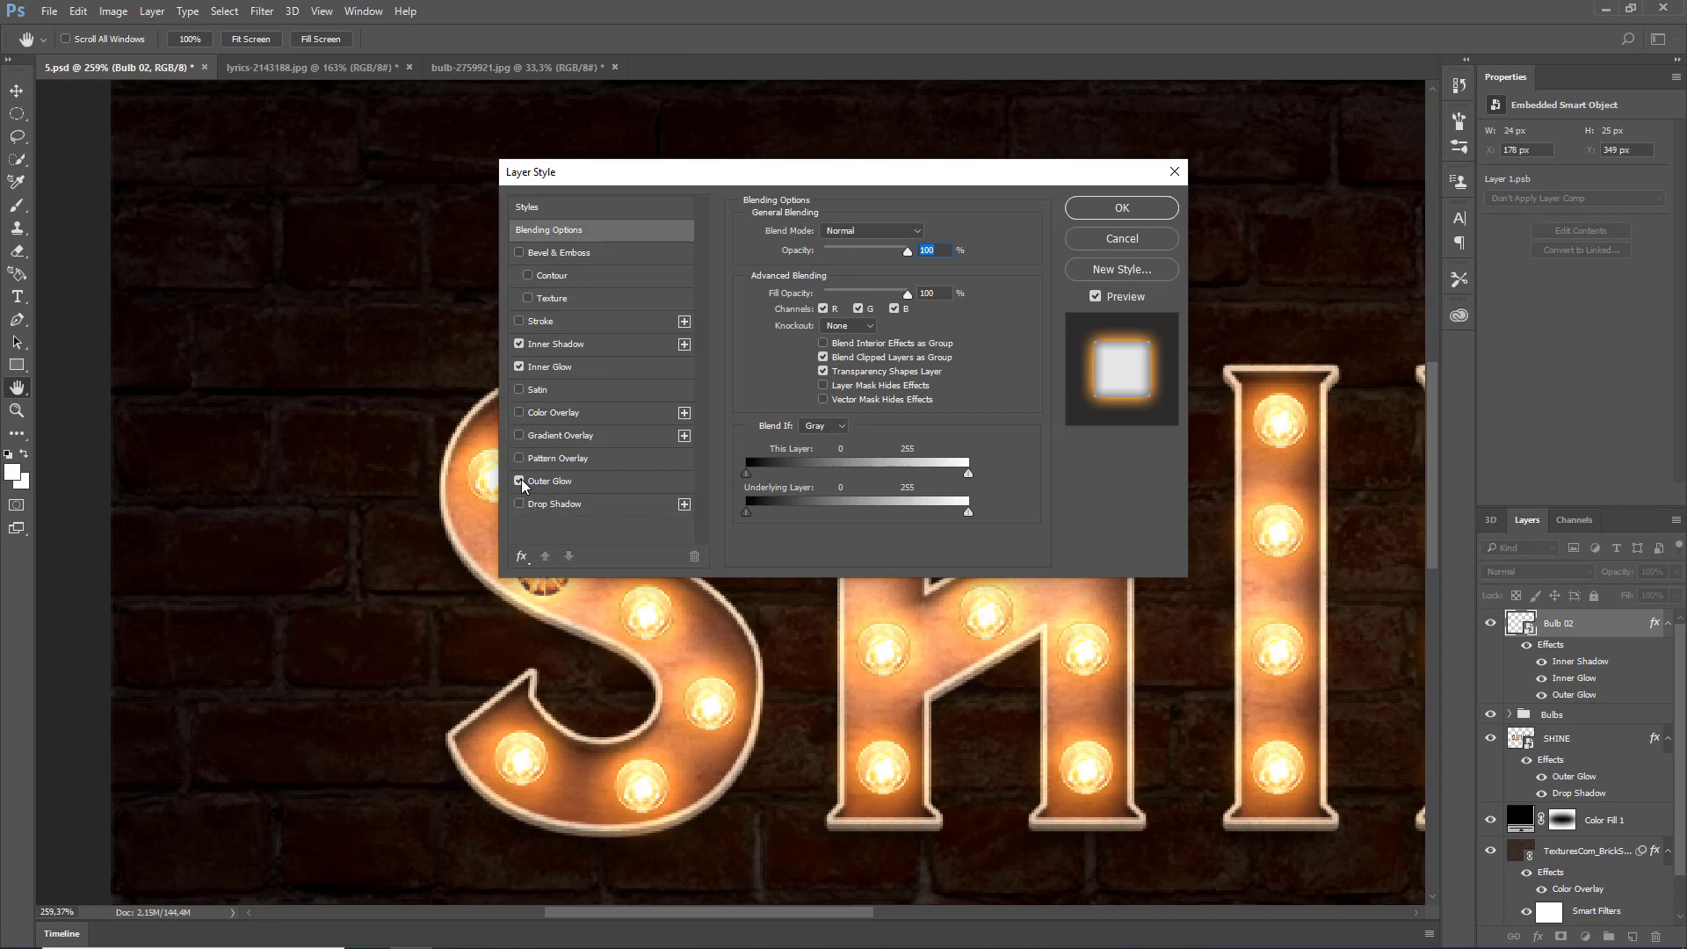
{"action": "left_click", "coordinate": [546, 482]}
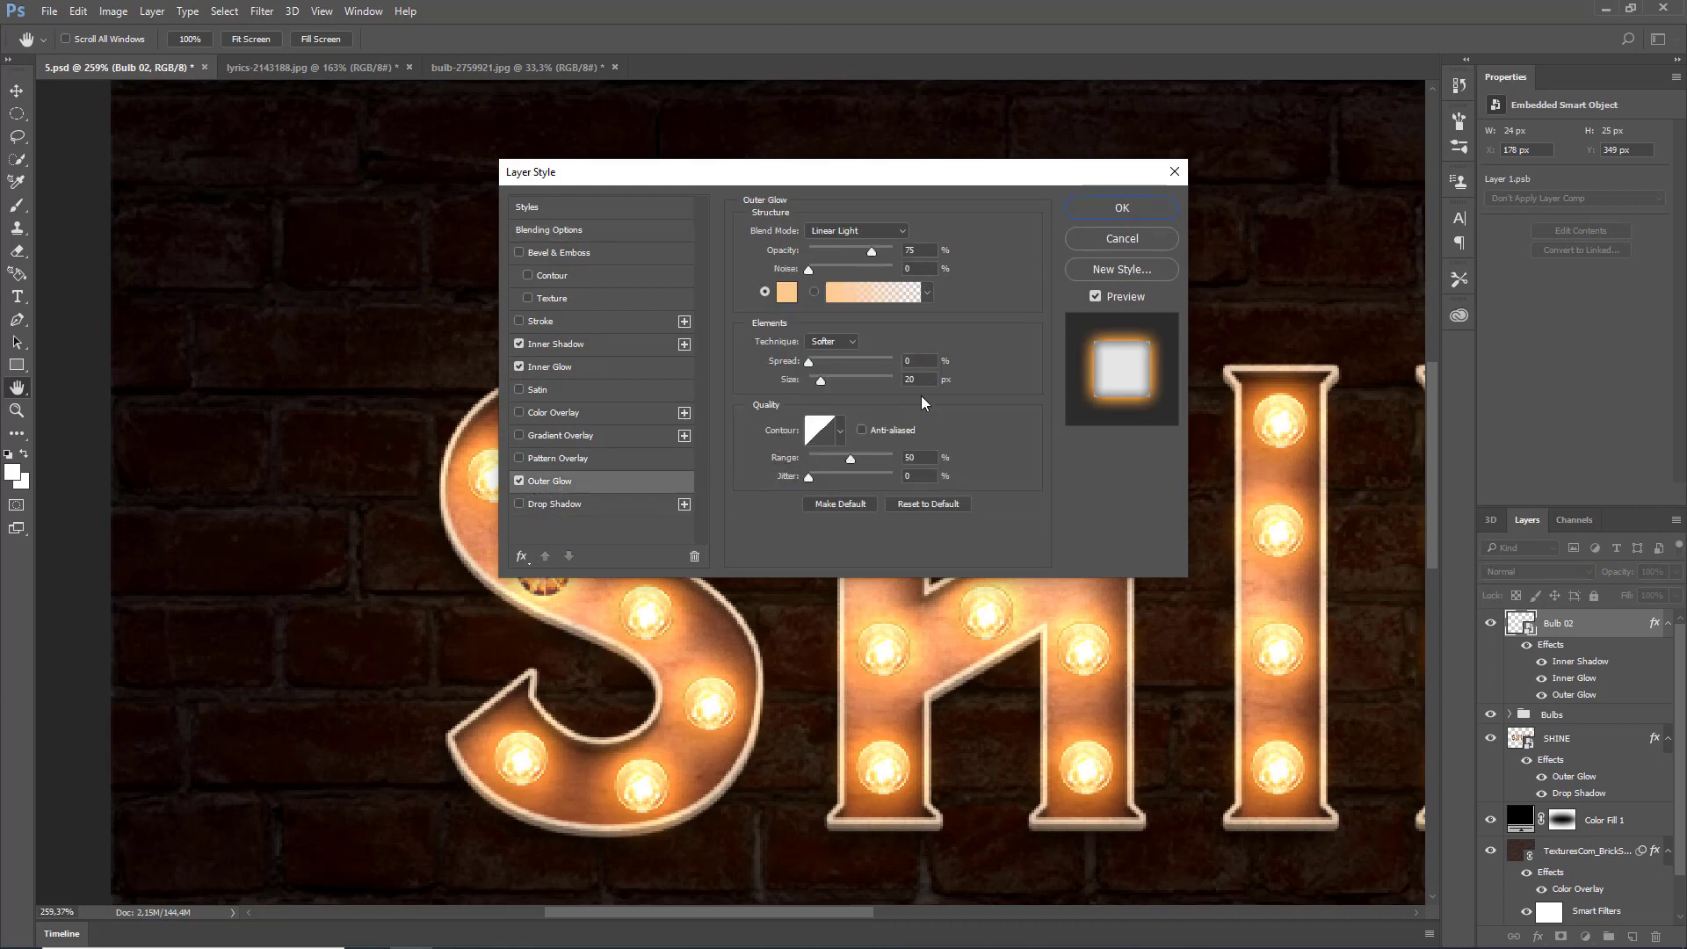
{"action": "left_click", "coordinate": [930, 250]}
{"action": "type", "text": "5"}
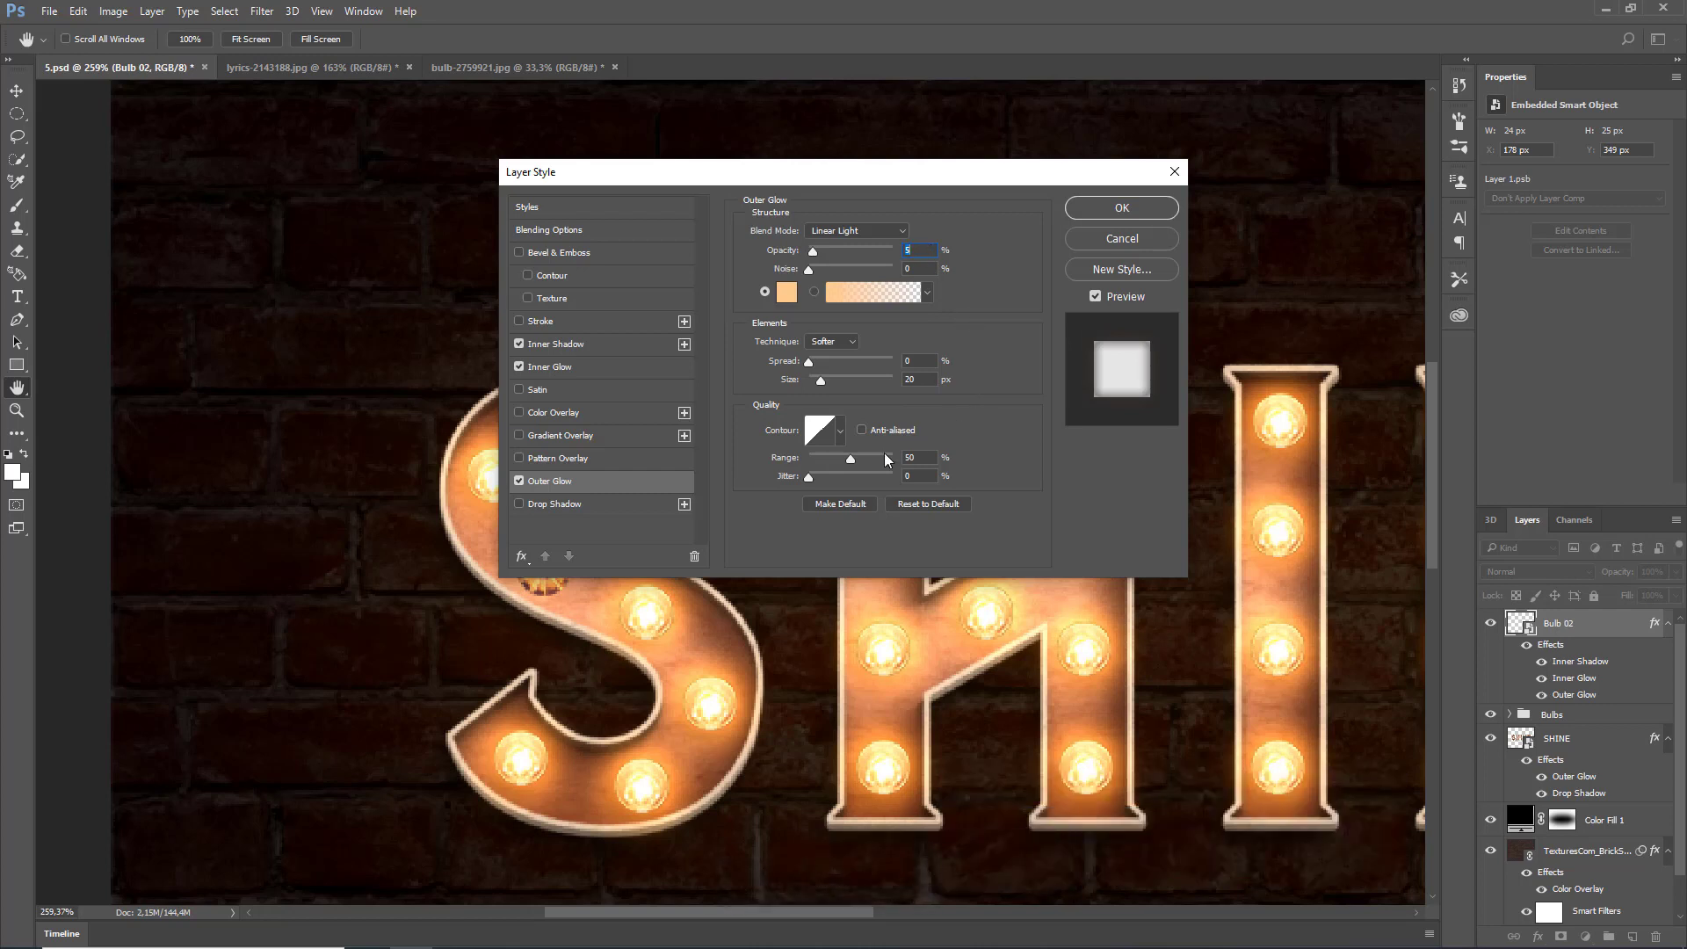
- Add a black Multiply Drop Shadow to Bulb 02 with 35% opacity, 63° angle, 6 px distance and 7 px size
{"action": "left_click", "coordinate": [519, 503]}
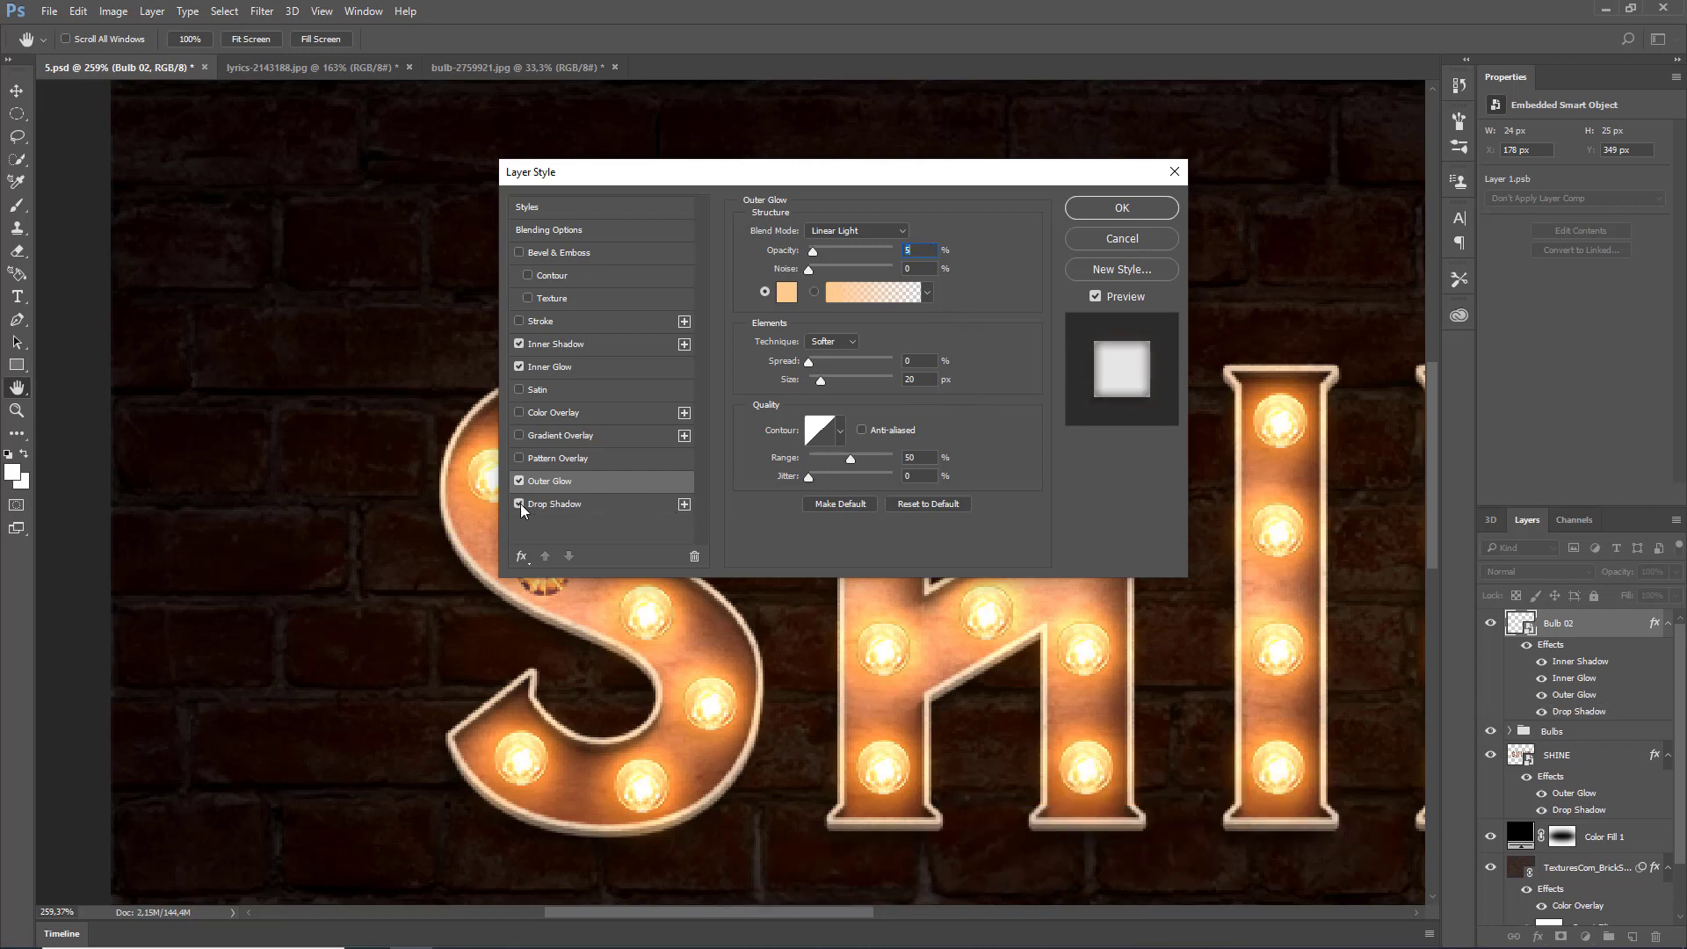
{"action": "left_click", "coordinate": [550, 503]}
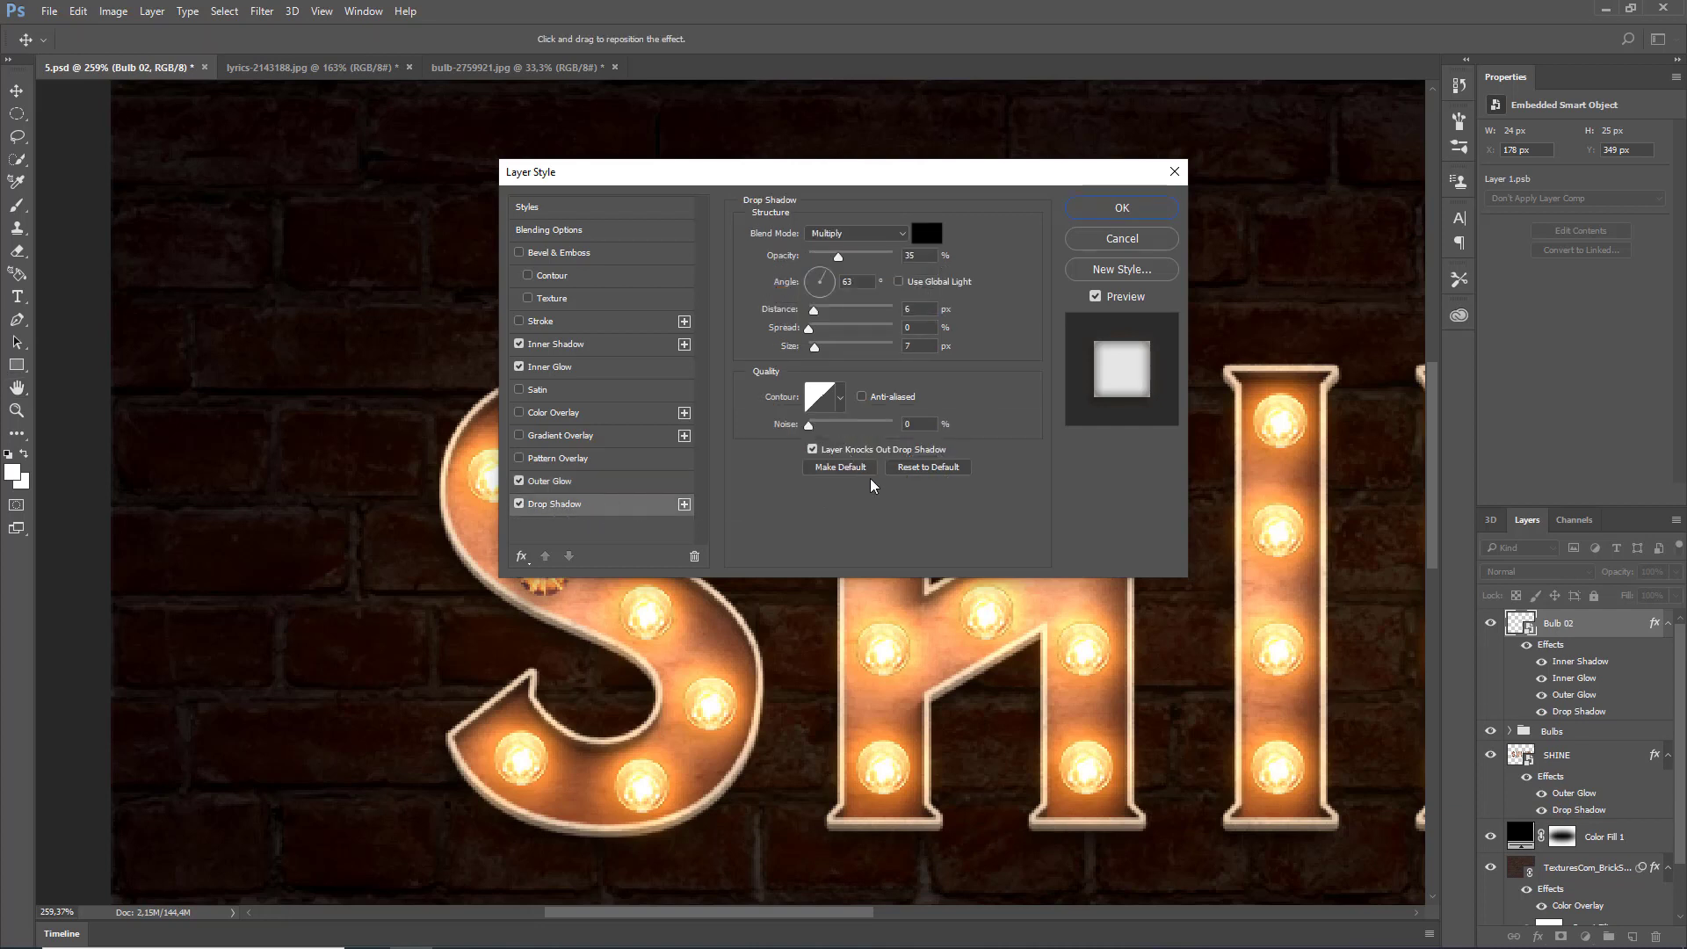
{"action": "left_click", "coordinate": [1122, 208]}
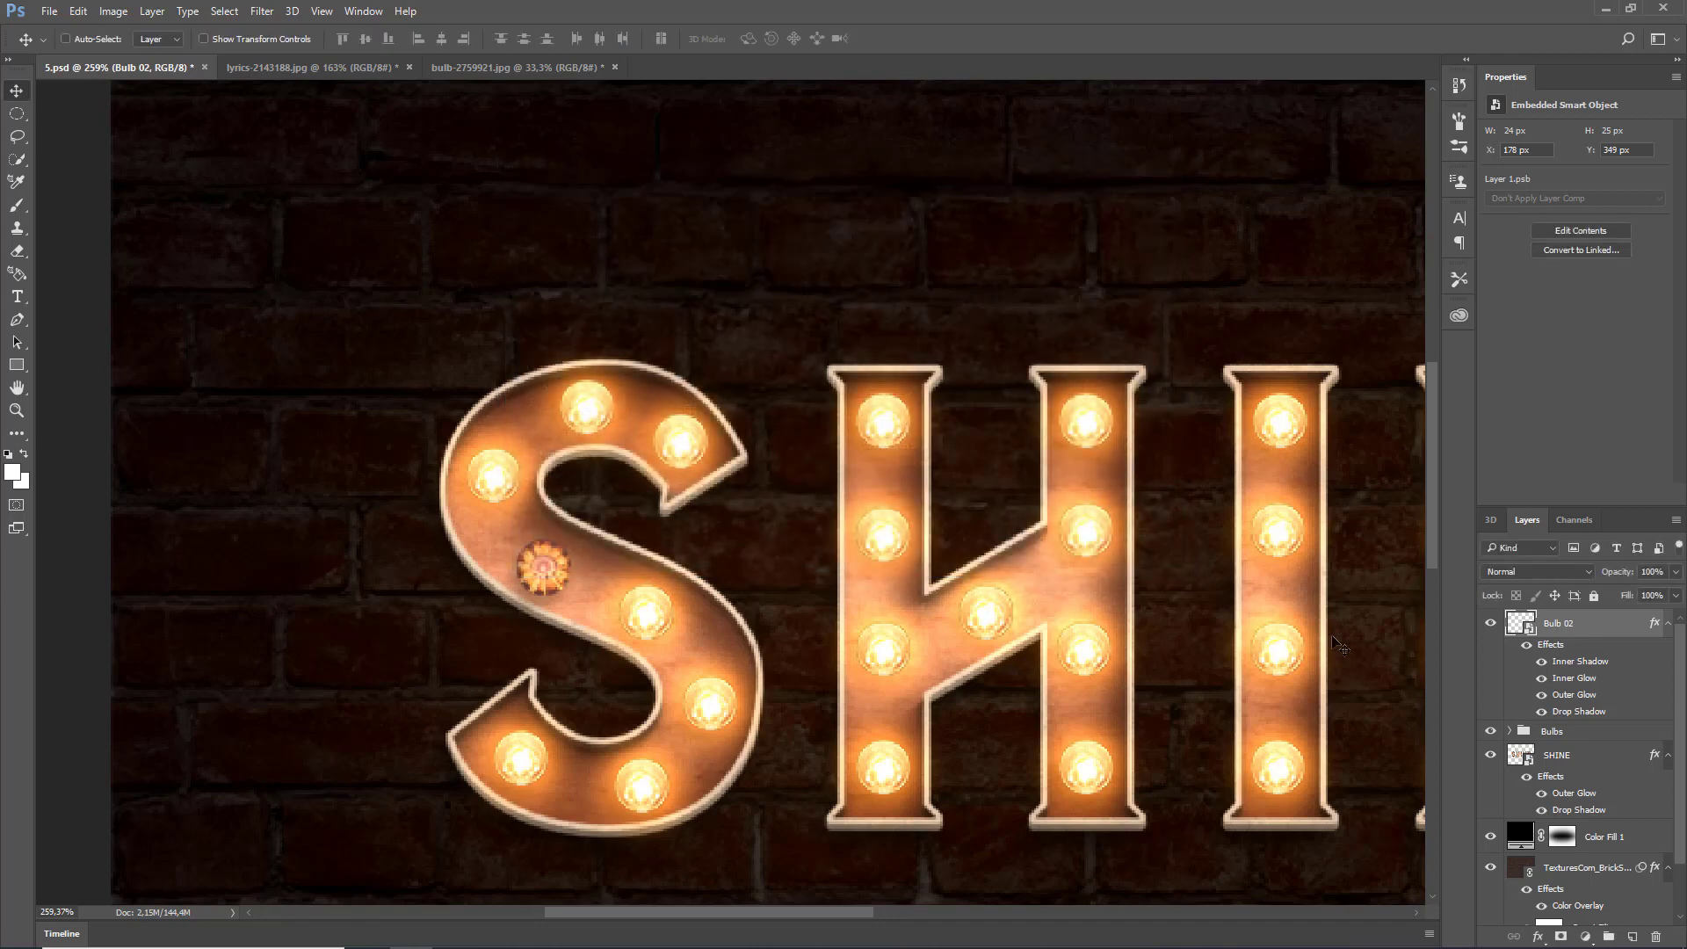
- Split the shadow point of Bulb 02's Blend If This Layer range to 0 / 85 and apply it
{"action": "right_click", "coordinate": [1581, 634]}
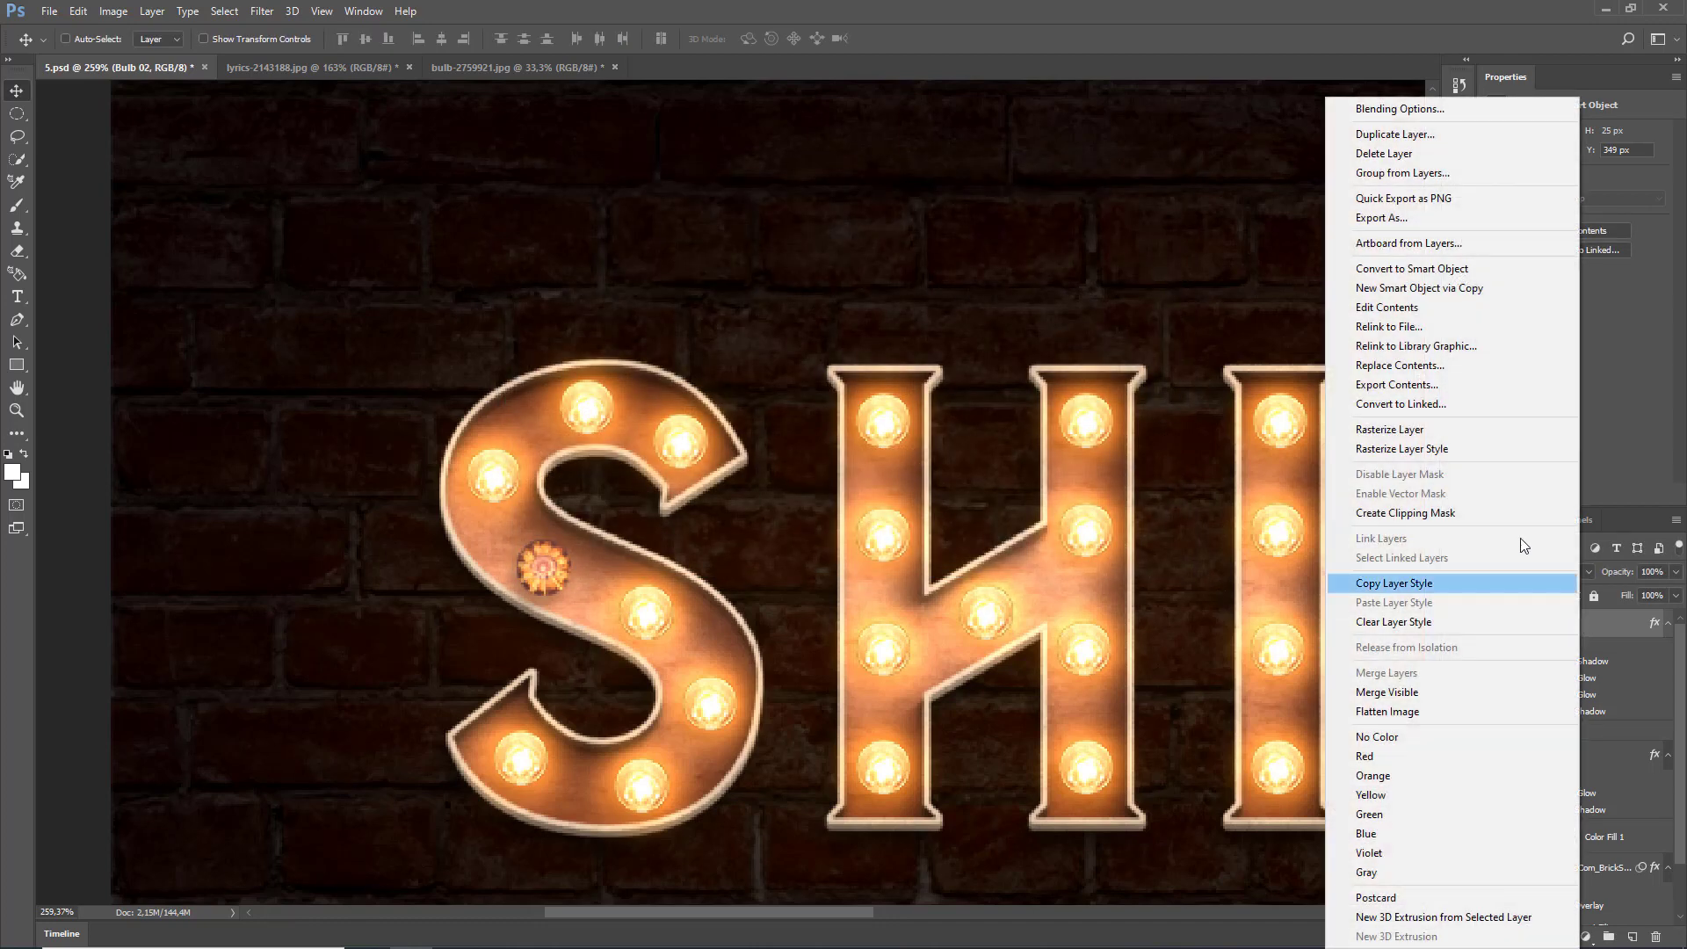
{"action": "left_click", "coordinate": [1430, 109]}
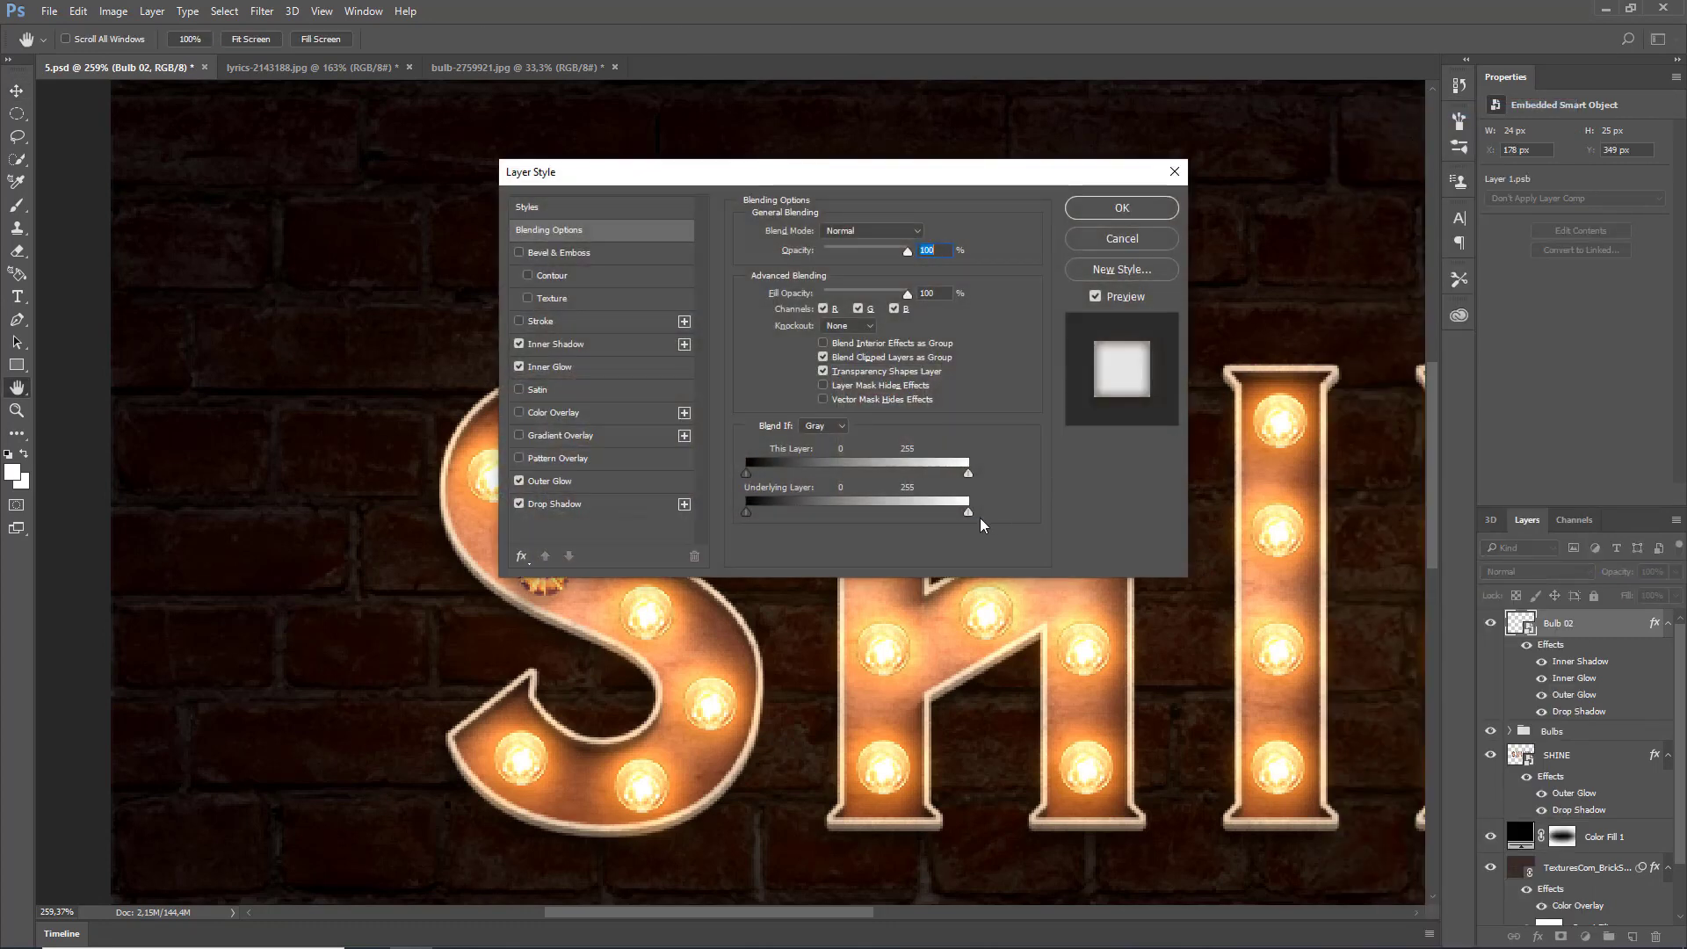
{"action": "left_click_drag", "start_coordinate": [749, 461], "coordinate": [799, 461]}
{"action": "left_click", "coordinate": [1015, 504]}
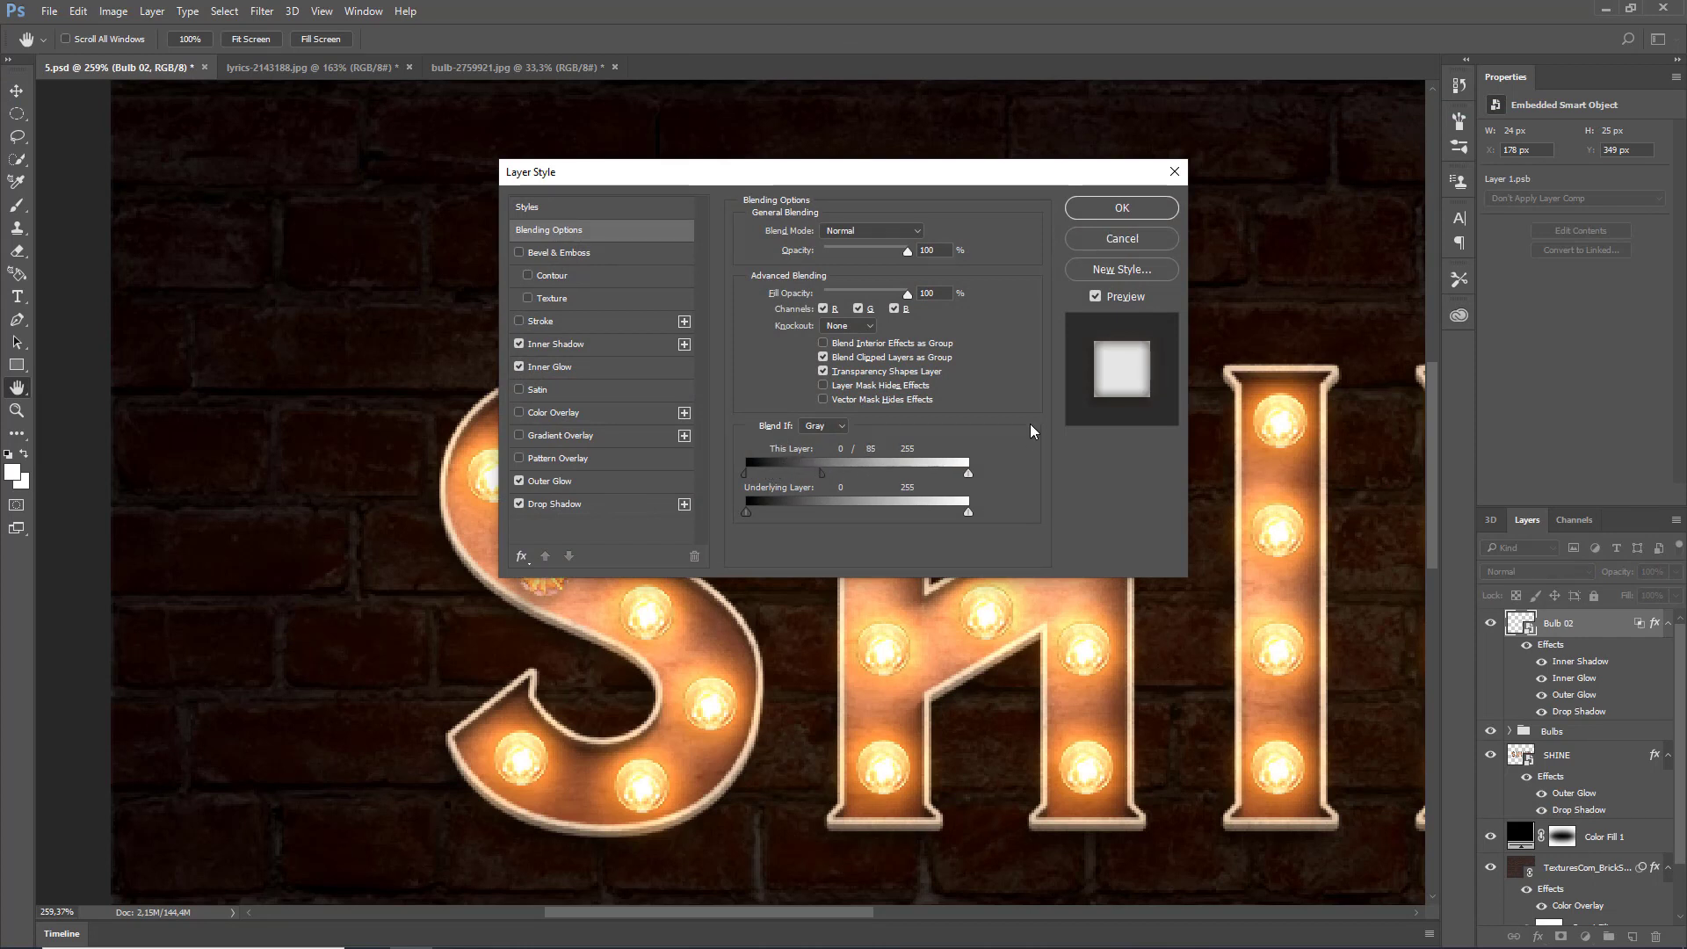
{"action": "left_click", "coordinate": [1117, 211]}
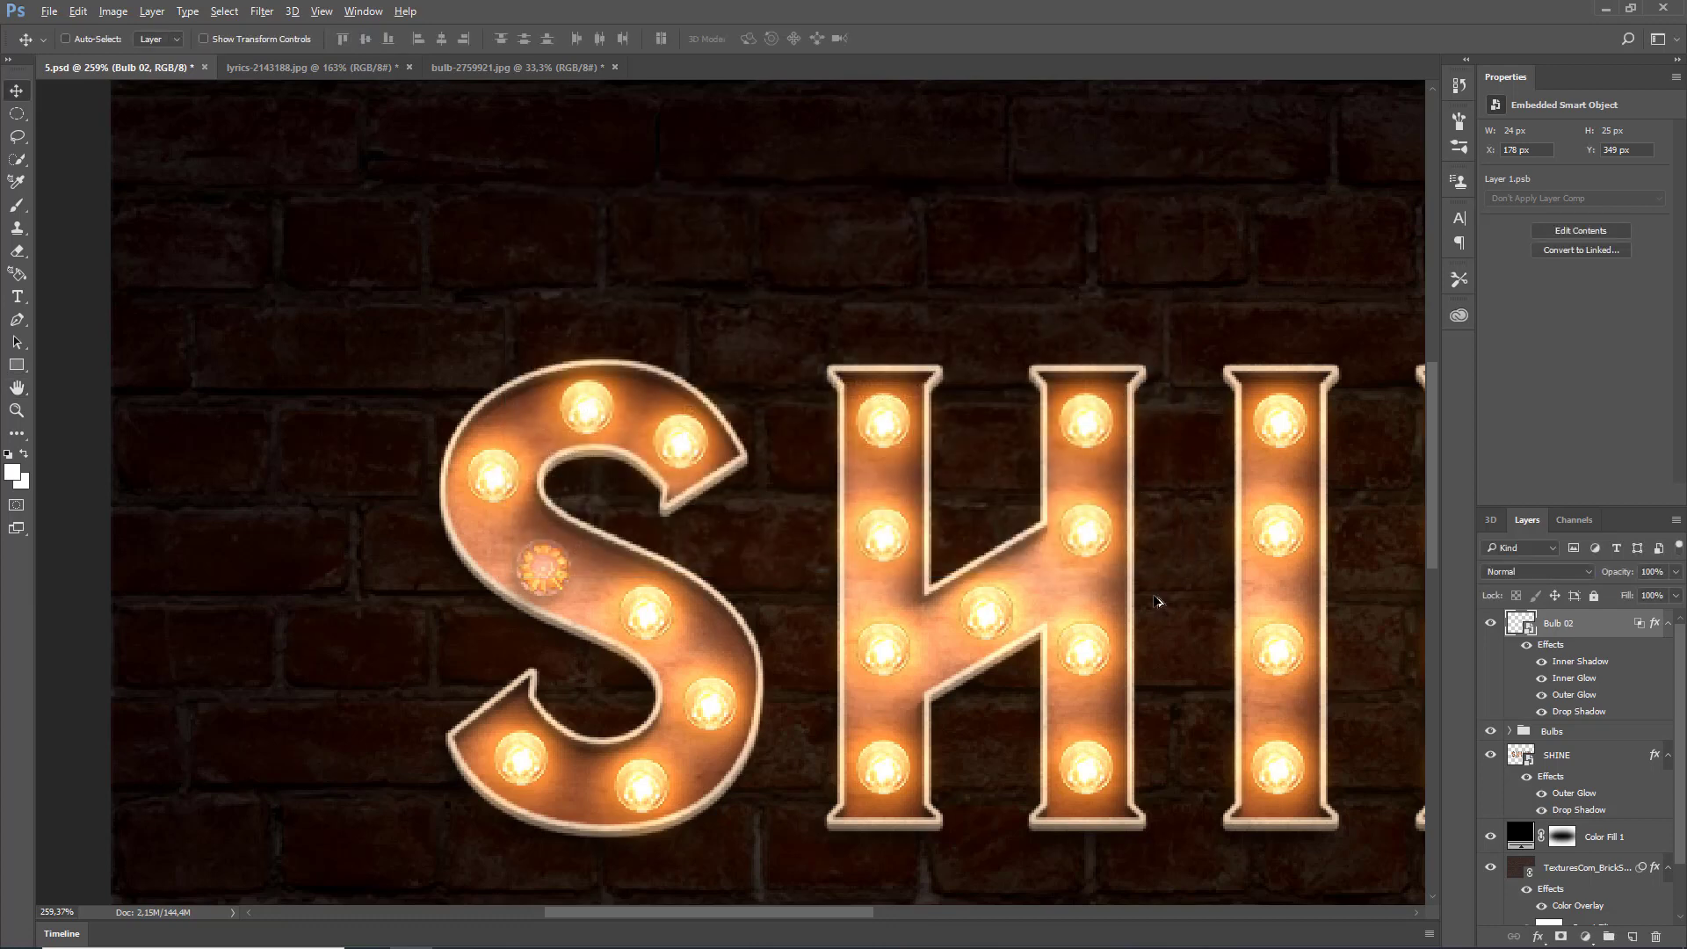
- Open the TexturesCom_Fireworks0023_1_M image and bring its Background layer into 5.psd above Bulb 02
{"action": "scroll", "coordinate": [1156, 600], "scroll_direction": "down", "scroll_amount": 6}
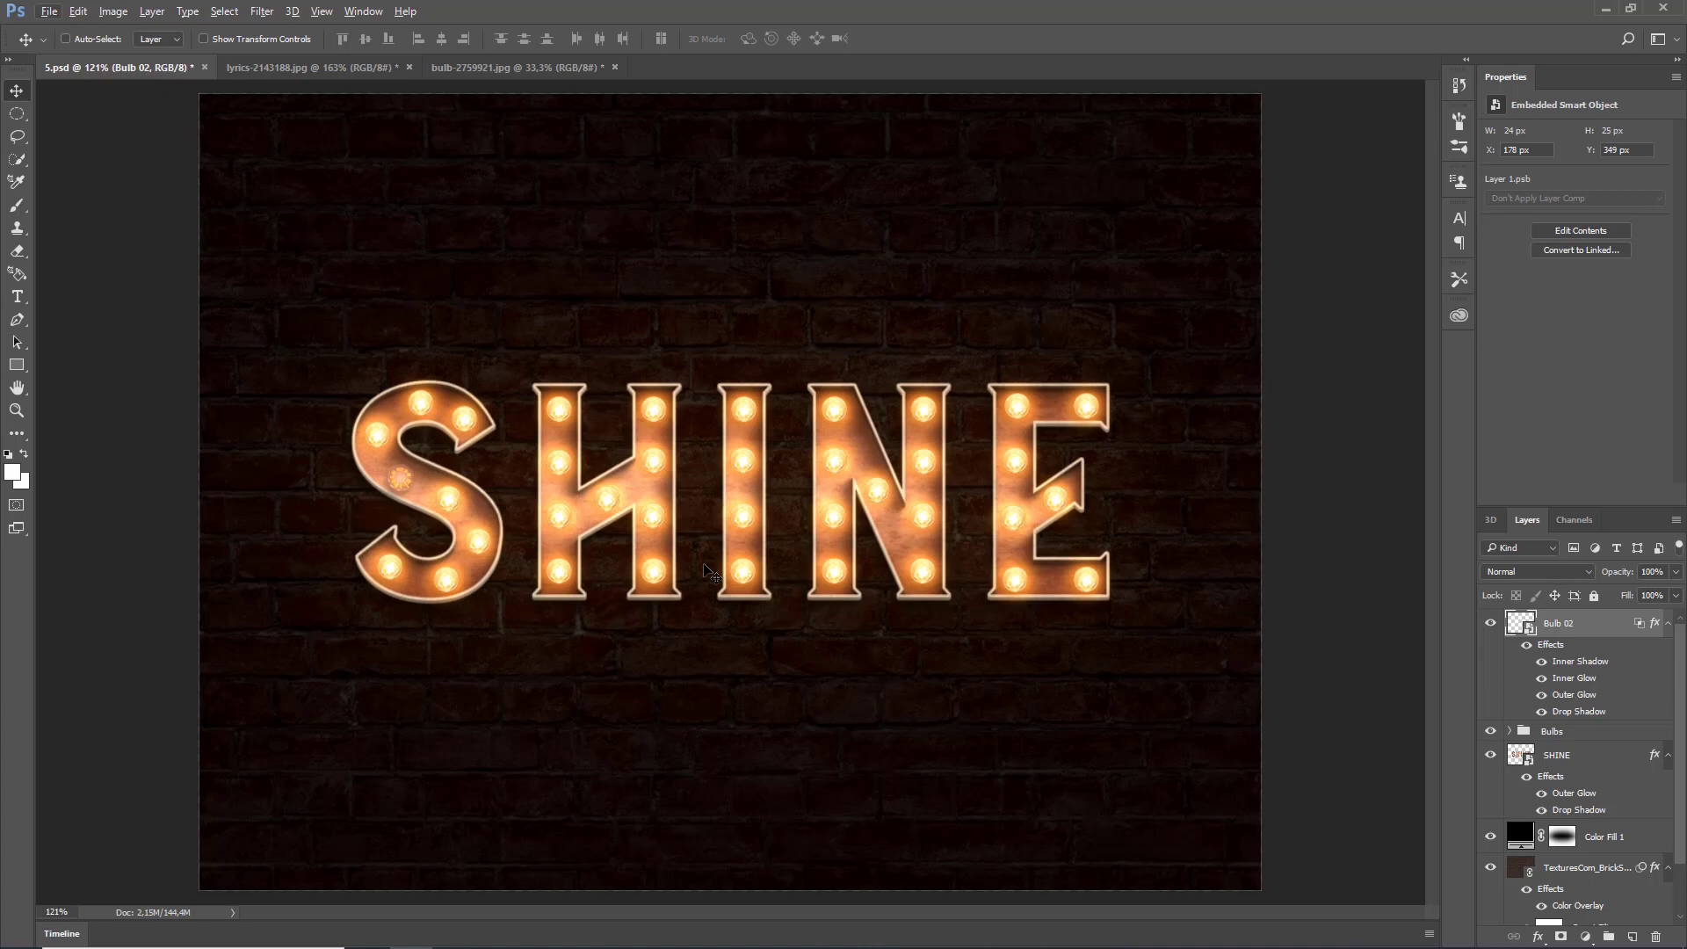
{"action": "left_click", "coordinate": [50, 11]}
{"action": "left_click", "coordinate": [86, 48]}
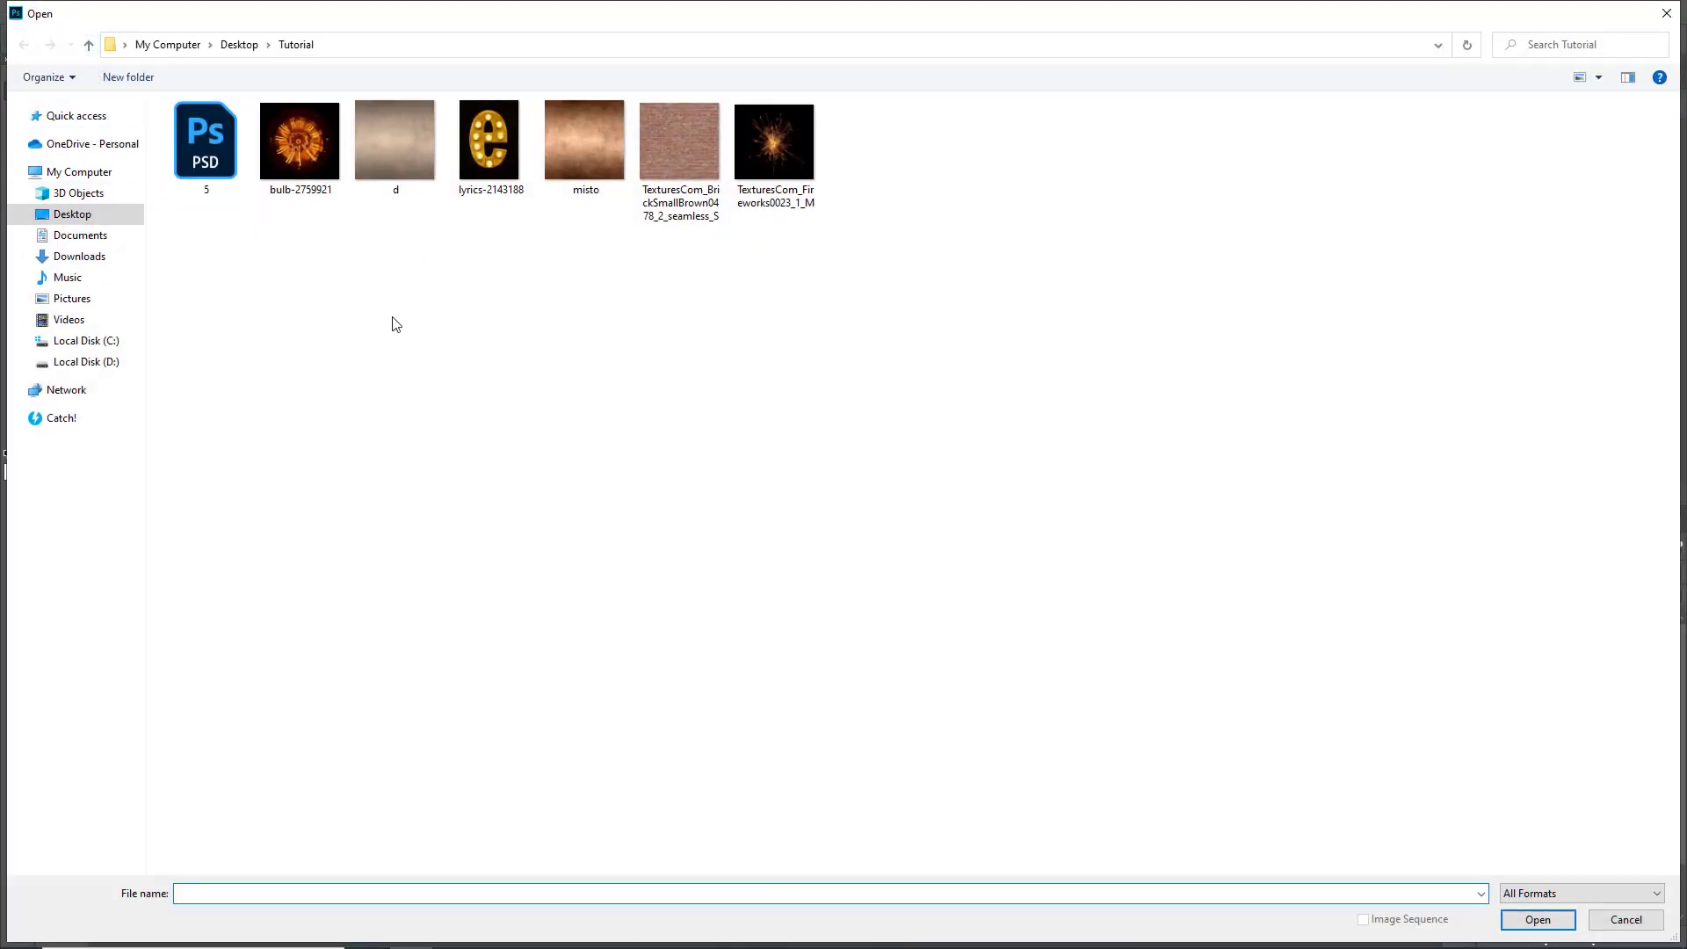
{"action": "left_click", "coordinate": [762, 169]}
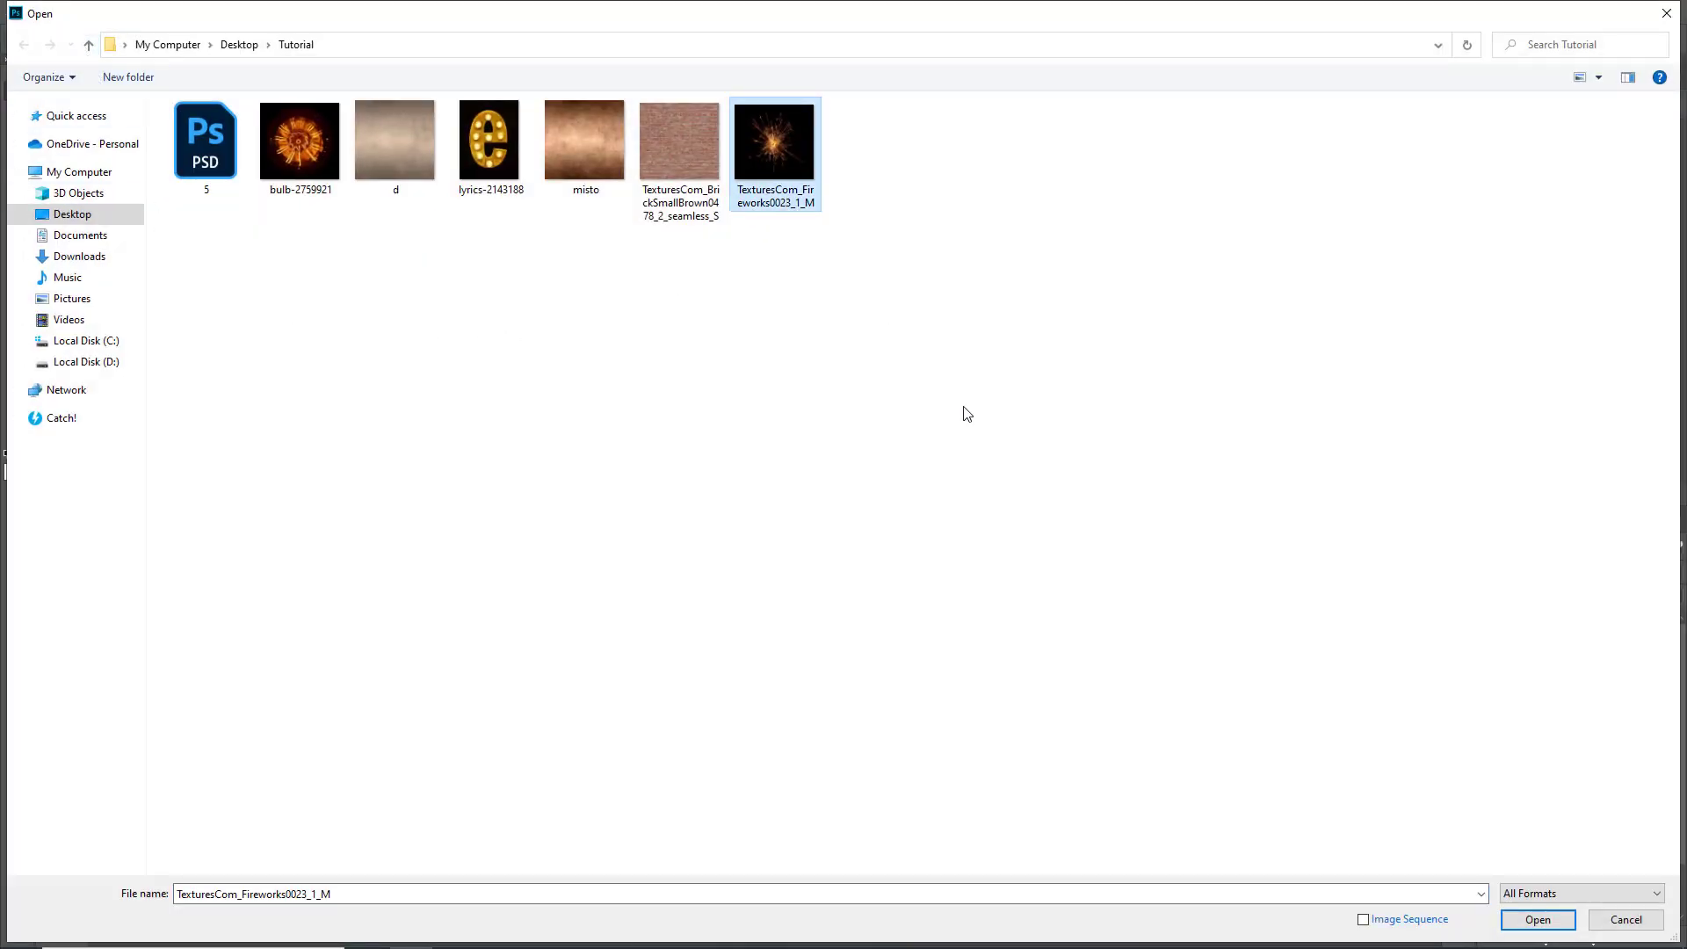
{"action": "left_click", "coordinate": [1537, 918]}
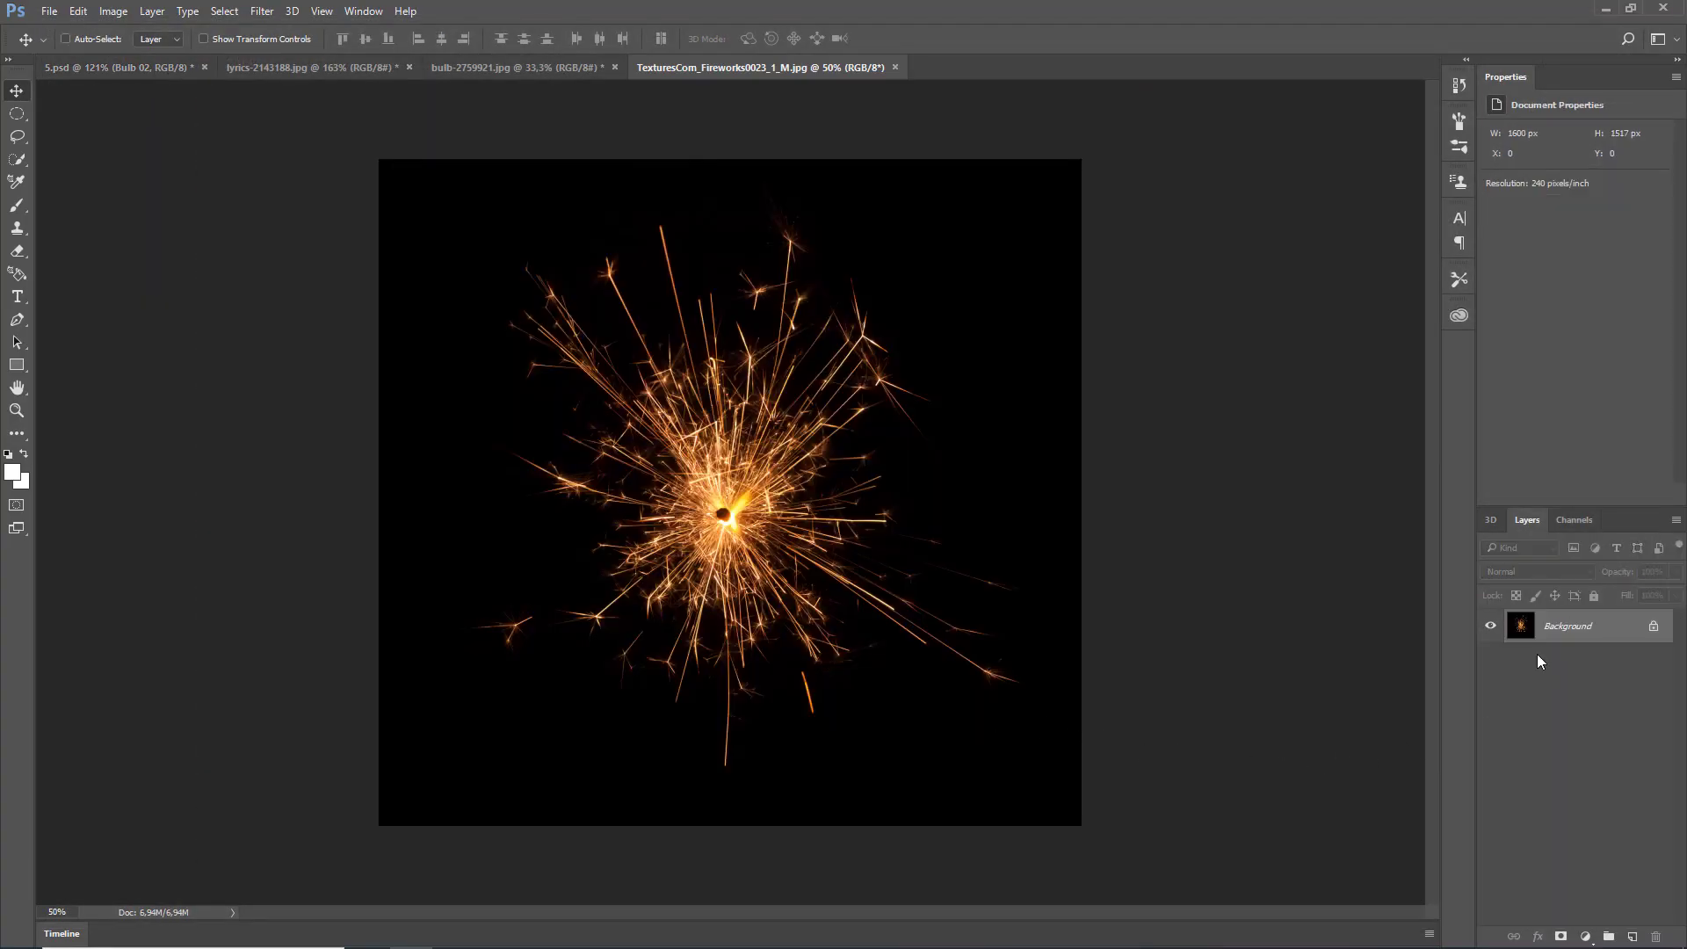
{"action": "left_click_drag", "start_coordinate": [1553, 629], "coordinate": [779, 659]}
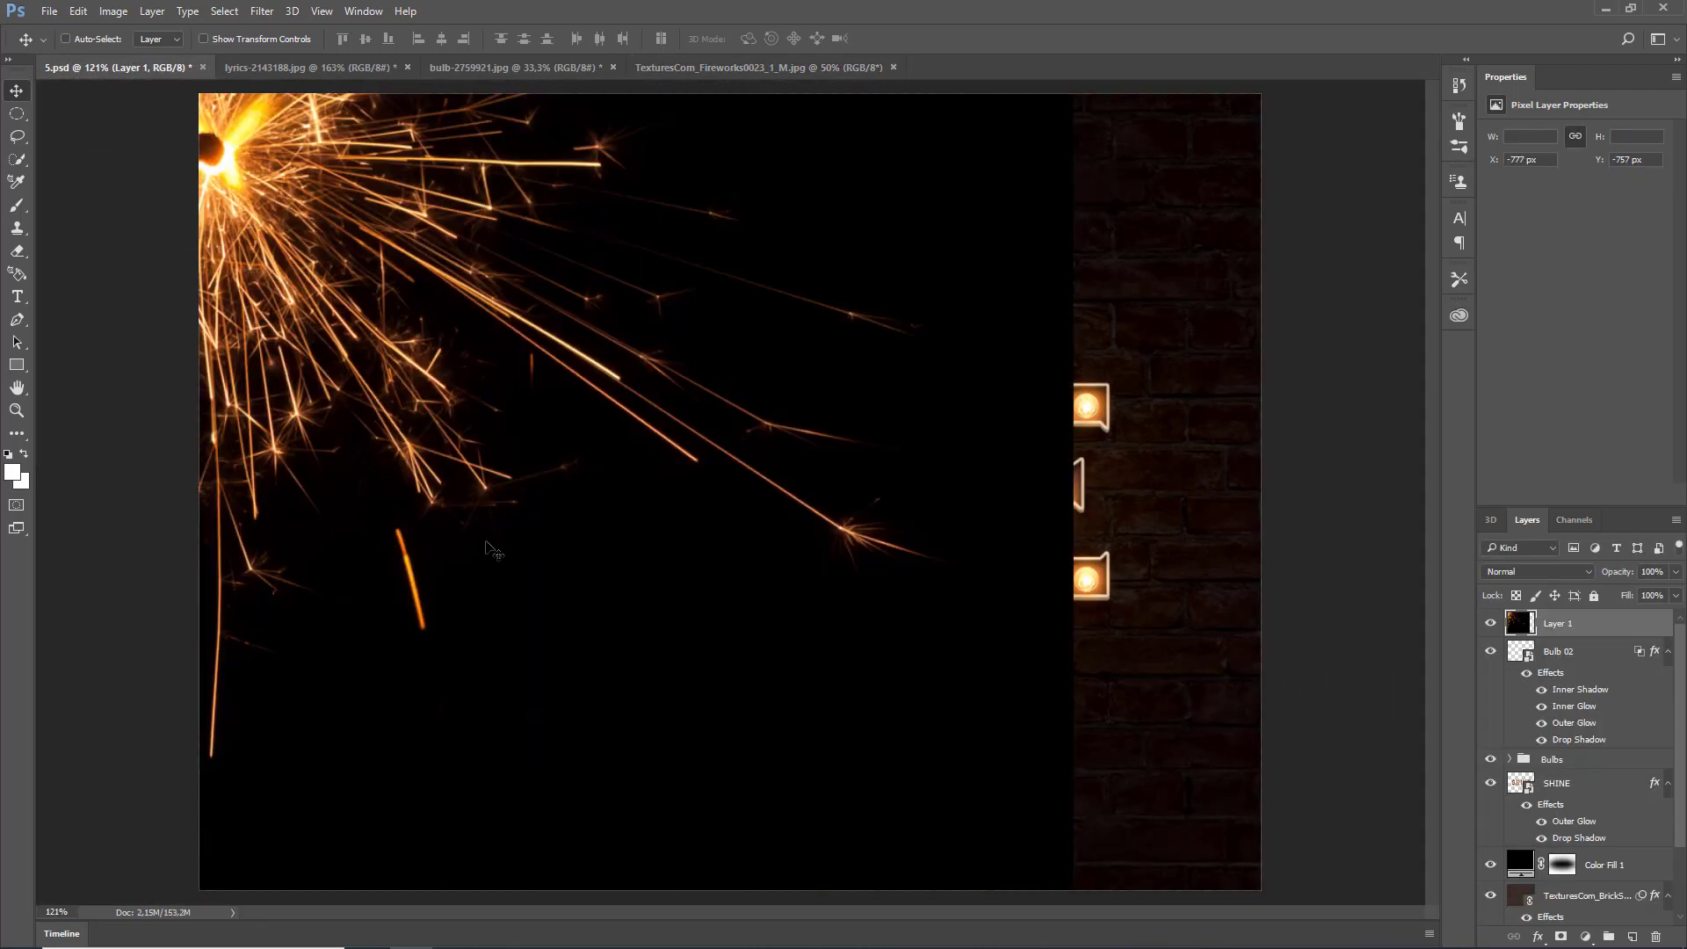
- Scale the fireworks layer down to about 10% and place it over the lower part of the H
{"action": "left_click_drag", "start_coordinate": [518, 435], "coordinate": [804, 627]}
{"action": "left_click_drag", "start_coordinate": [1094, 308], "coordinate": [815, 726]}
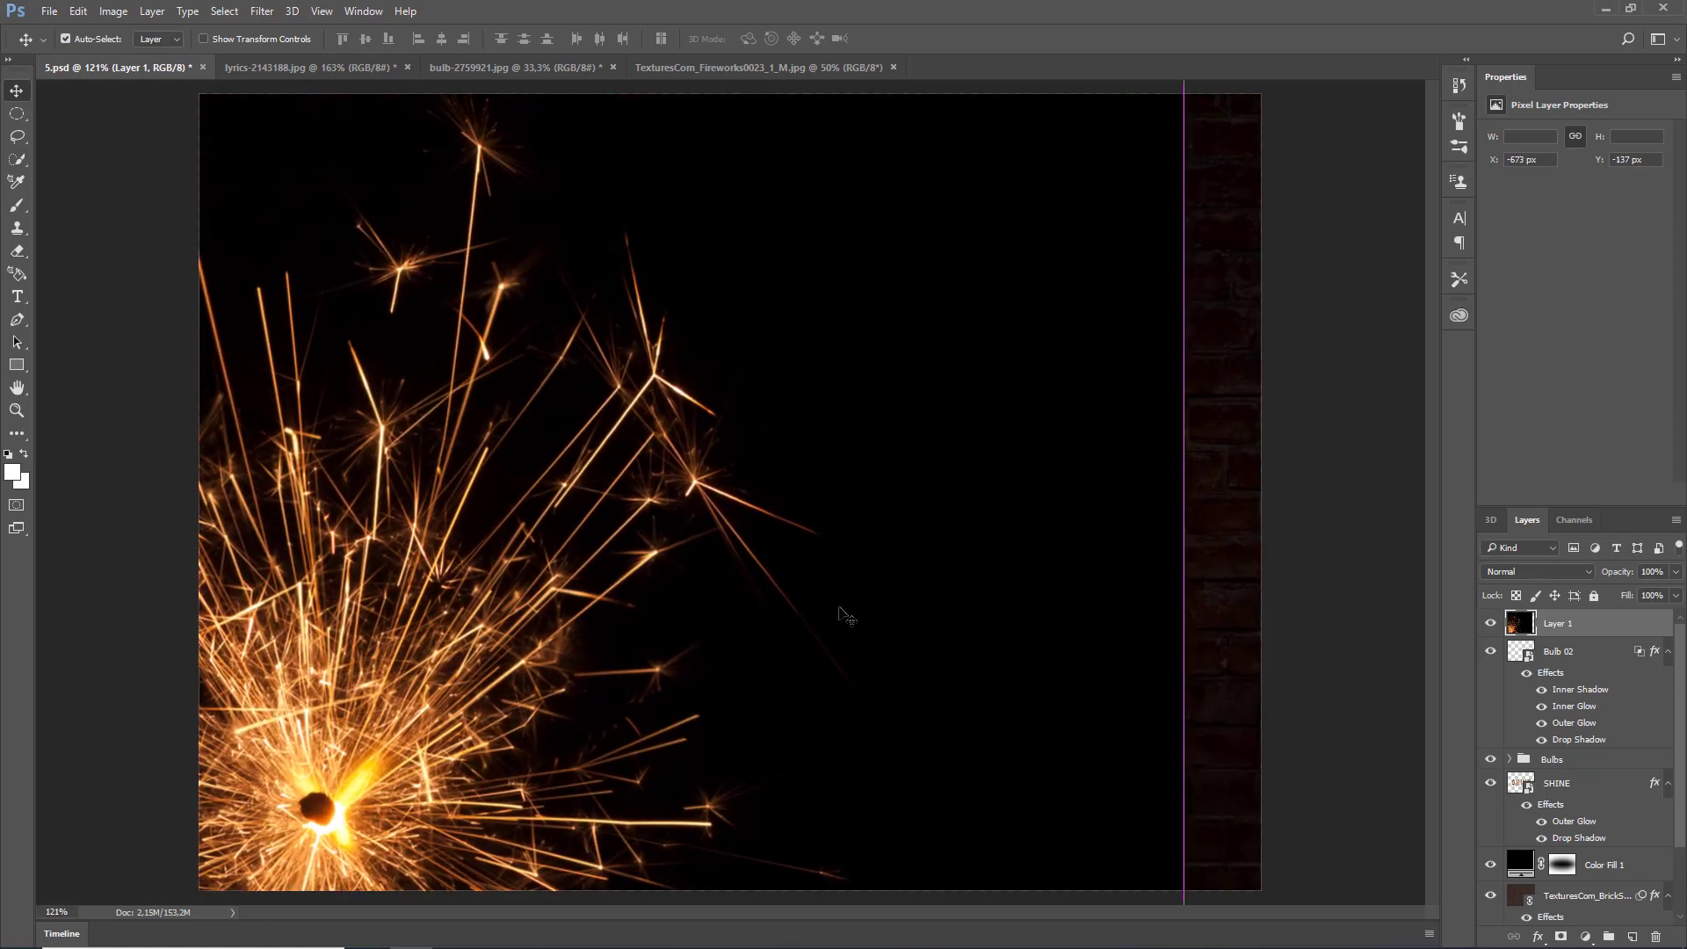
{"action": "left_click_drag", "start_coordinate": [351, 296], "coordinate": [909, 680]}
{"action": "left_click_drag", "start_coordinate": [364, 397], "coordinate": [699, 378]}
{"action": "key", "text": "ctrl+t"}
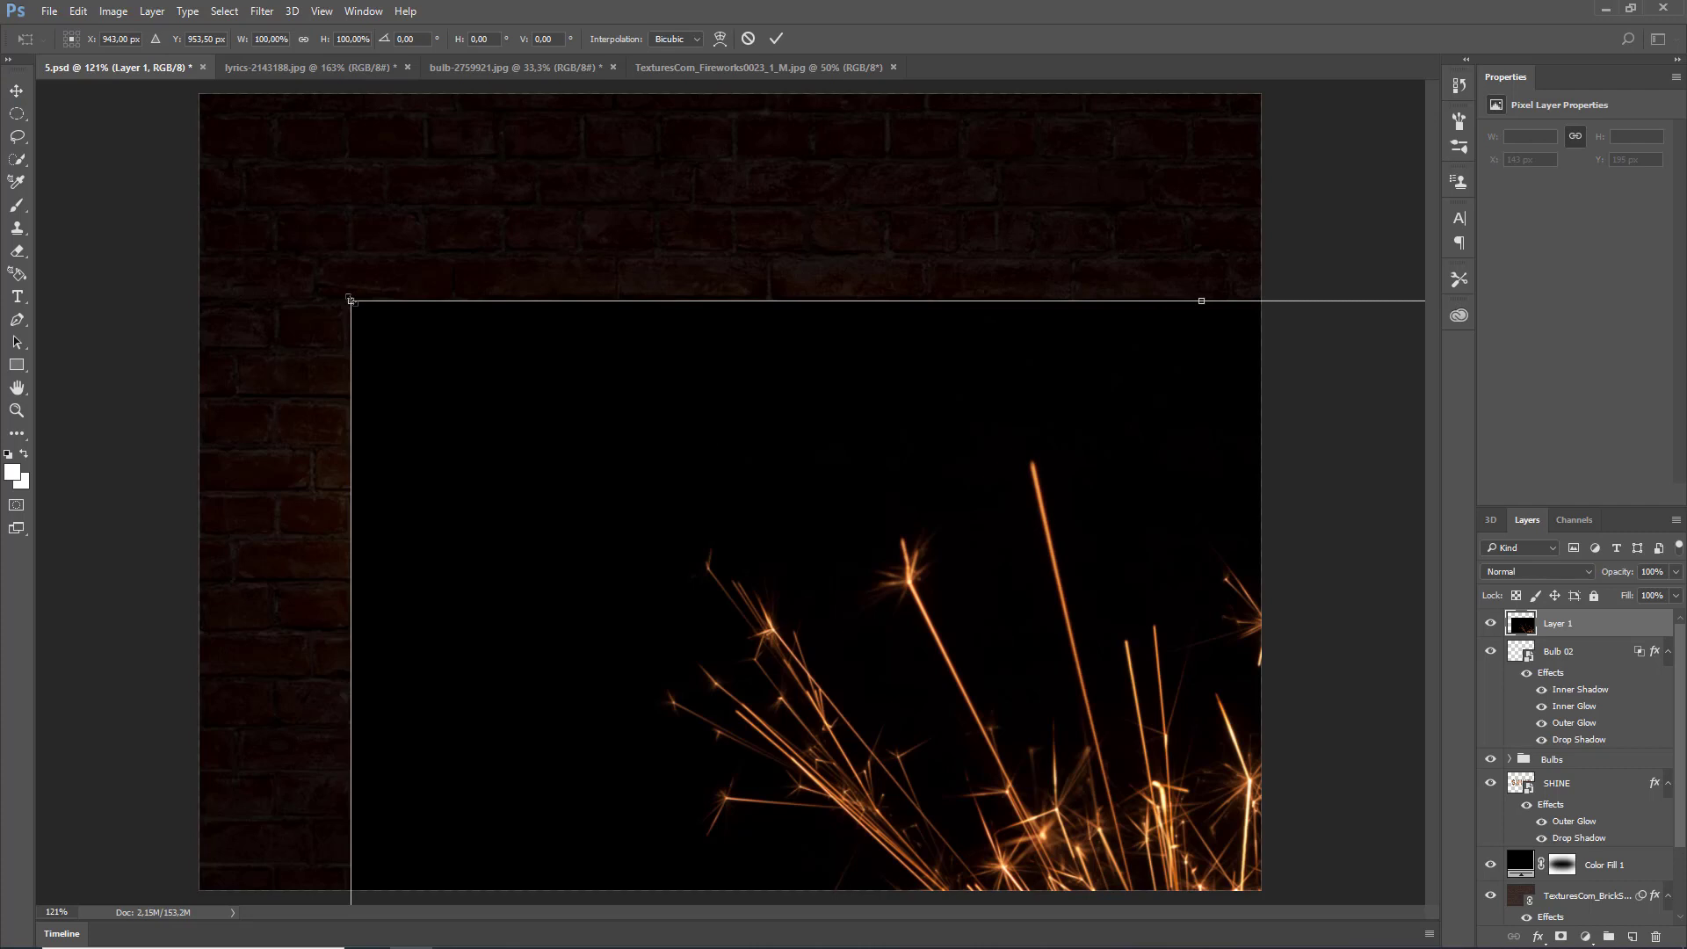
{"action": "left_click_drag", "start_coordinate": [351, 301], "coordinate": [479, 425]}
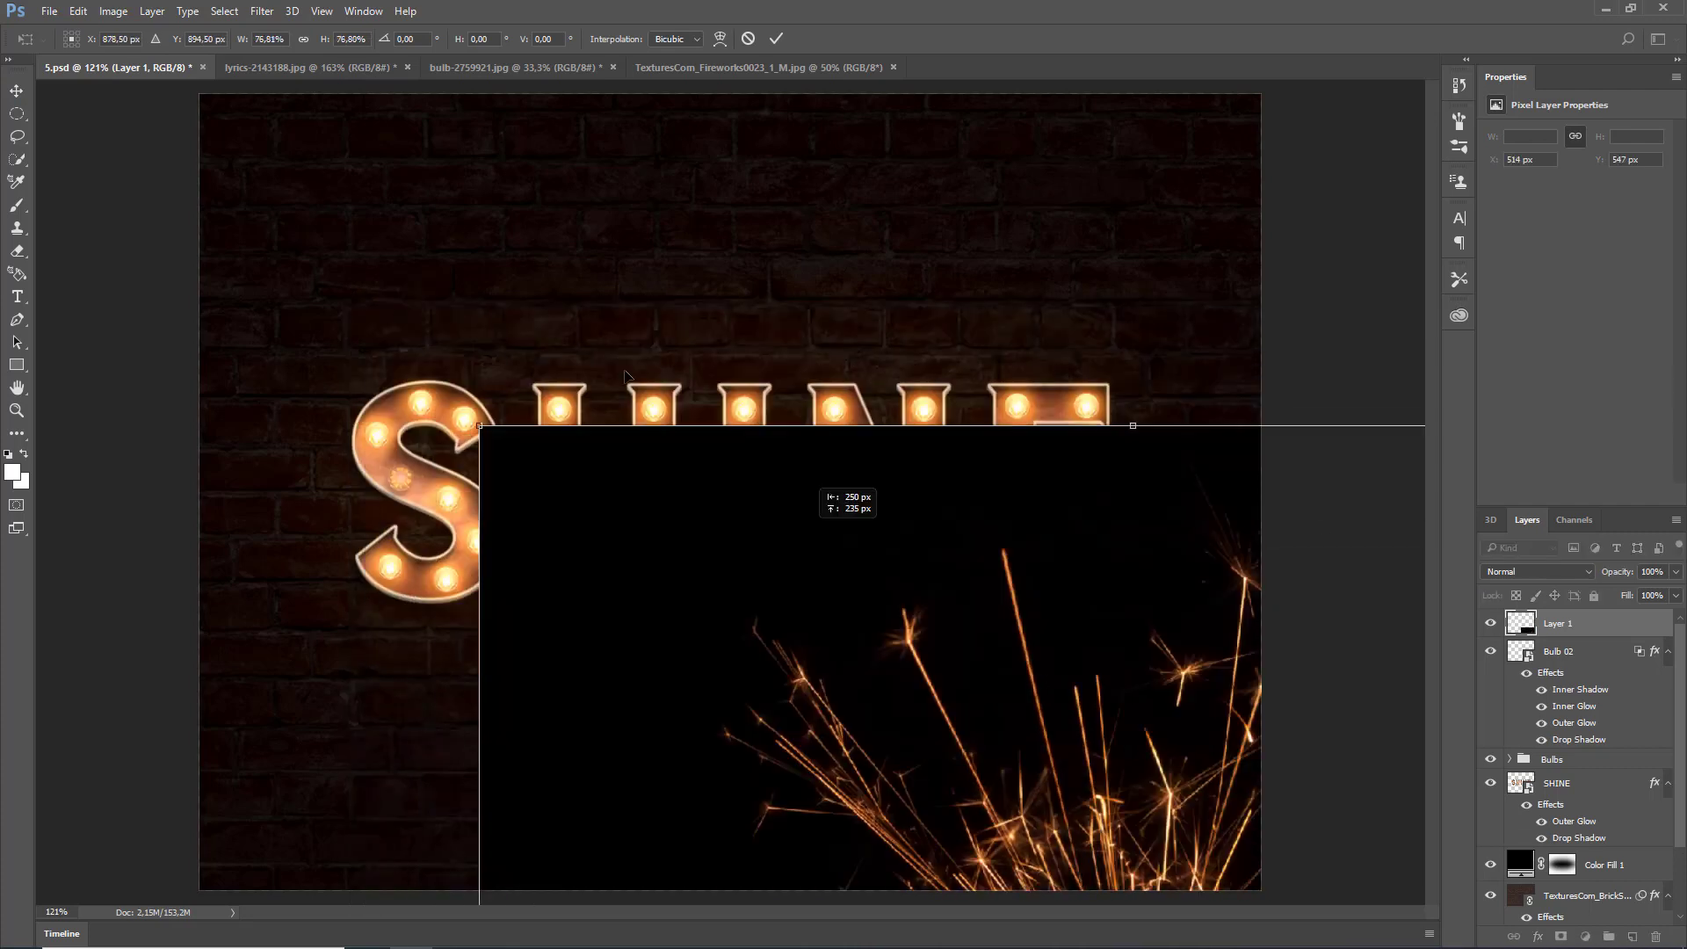
{"action": "left_click_drag", "start_coordinate": [801, 474], "coordinate": [561, 213]}
{"action": "left_click_drag", "start_coordinate": [238, 162], "coordinate": [809, 697]}
{"action": "left_click_drag", "start_coordinate": [1037, 734], "coordinate": [566, 261]}
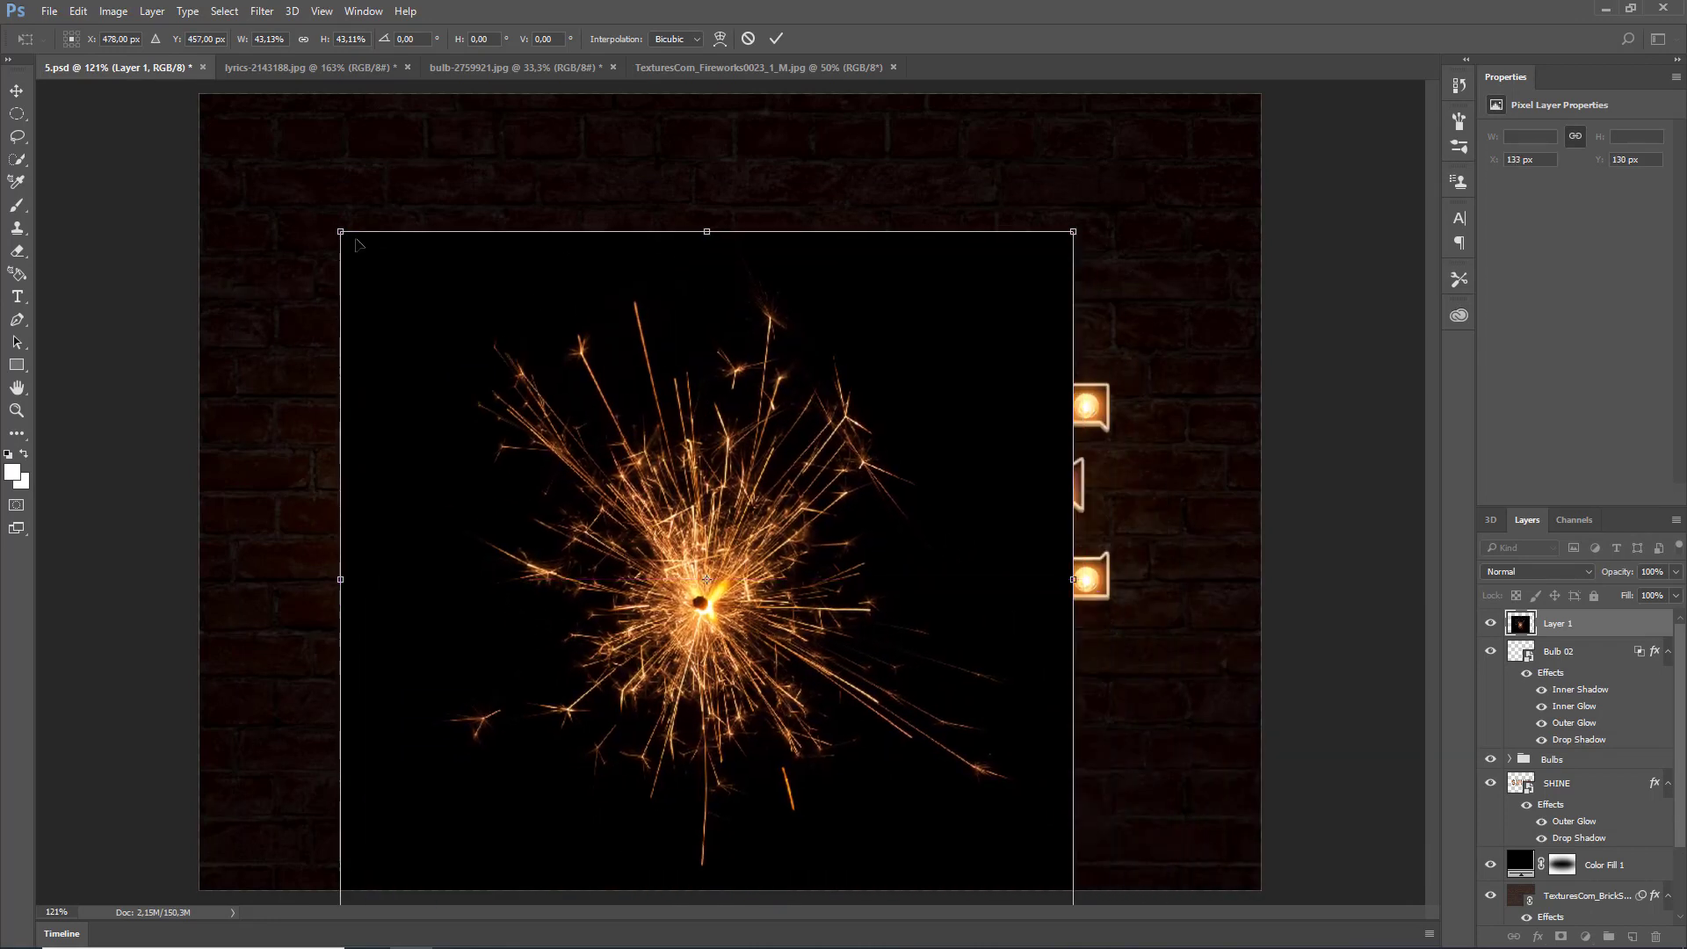
{"action": "left_click_drag", "start_coordinate": [341, 231], "coordinate": [735, 606]}
{"action": "left_click_drag", "start_coordinate": [919, 730], "coordinate": [498, 483]}
{"action": "left_click_drag", "start_coordinate": [316, 357], "coordinate": [482, 517]}
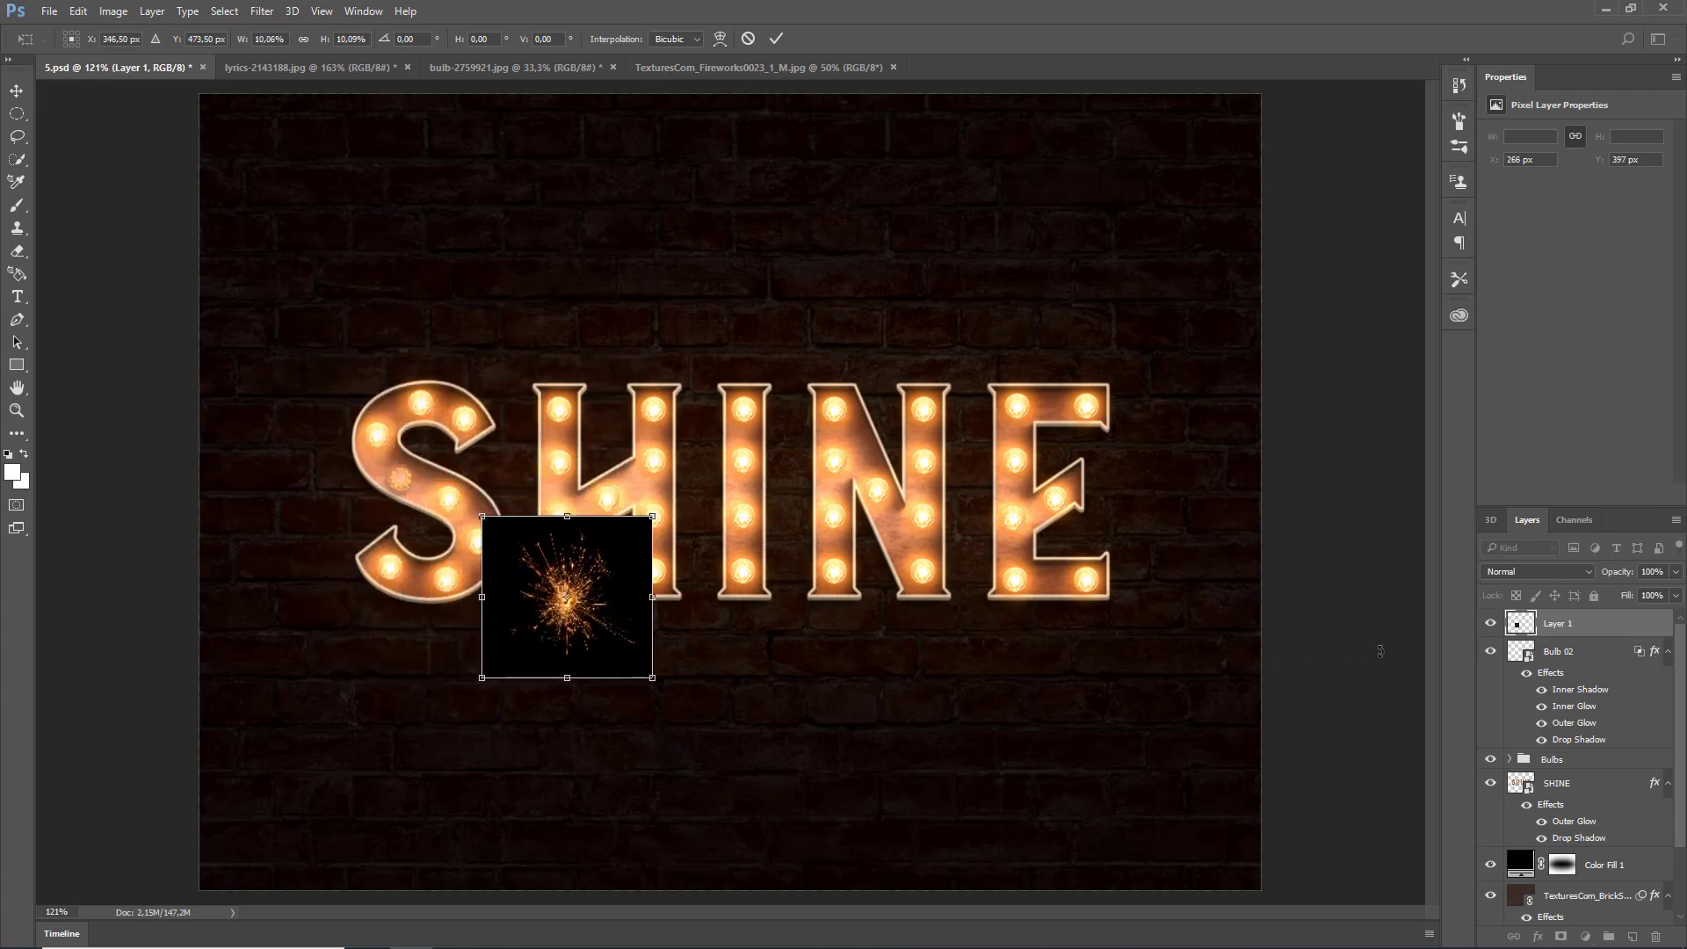
- Set the fireworks layer's blend mode to Screen and centre it over Bulb 02 in the S at about 7.8% scale
{"action": "left_click", "coordinate": [1522, 572]}
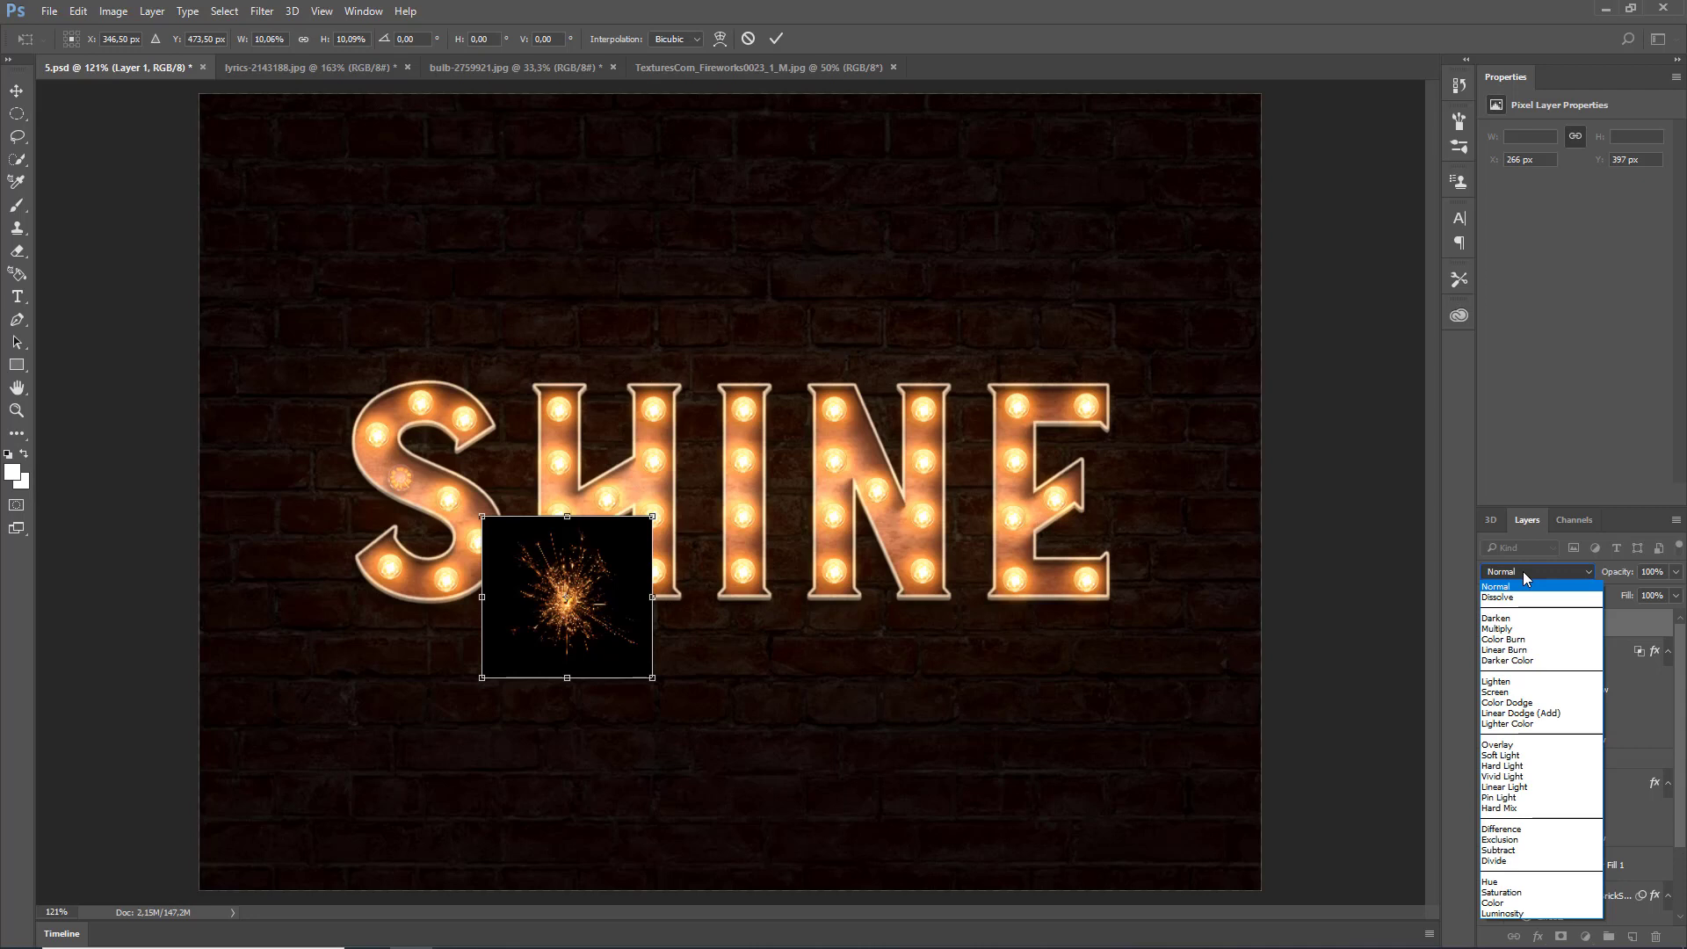
{"action": "left_click", "coordinate": [1499, 693]}
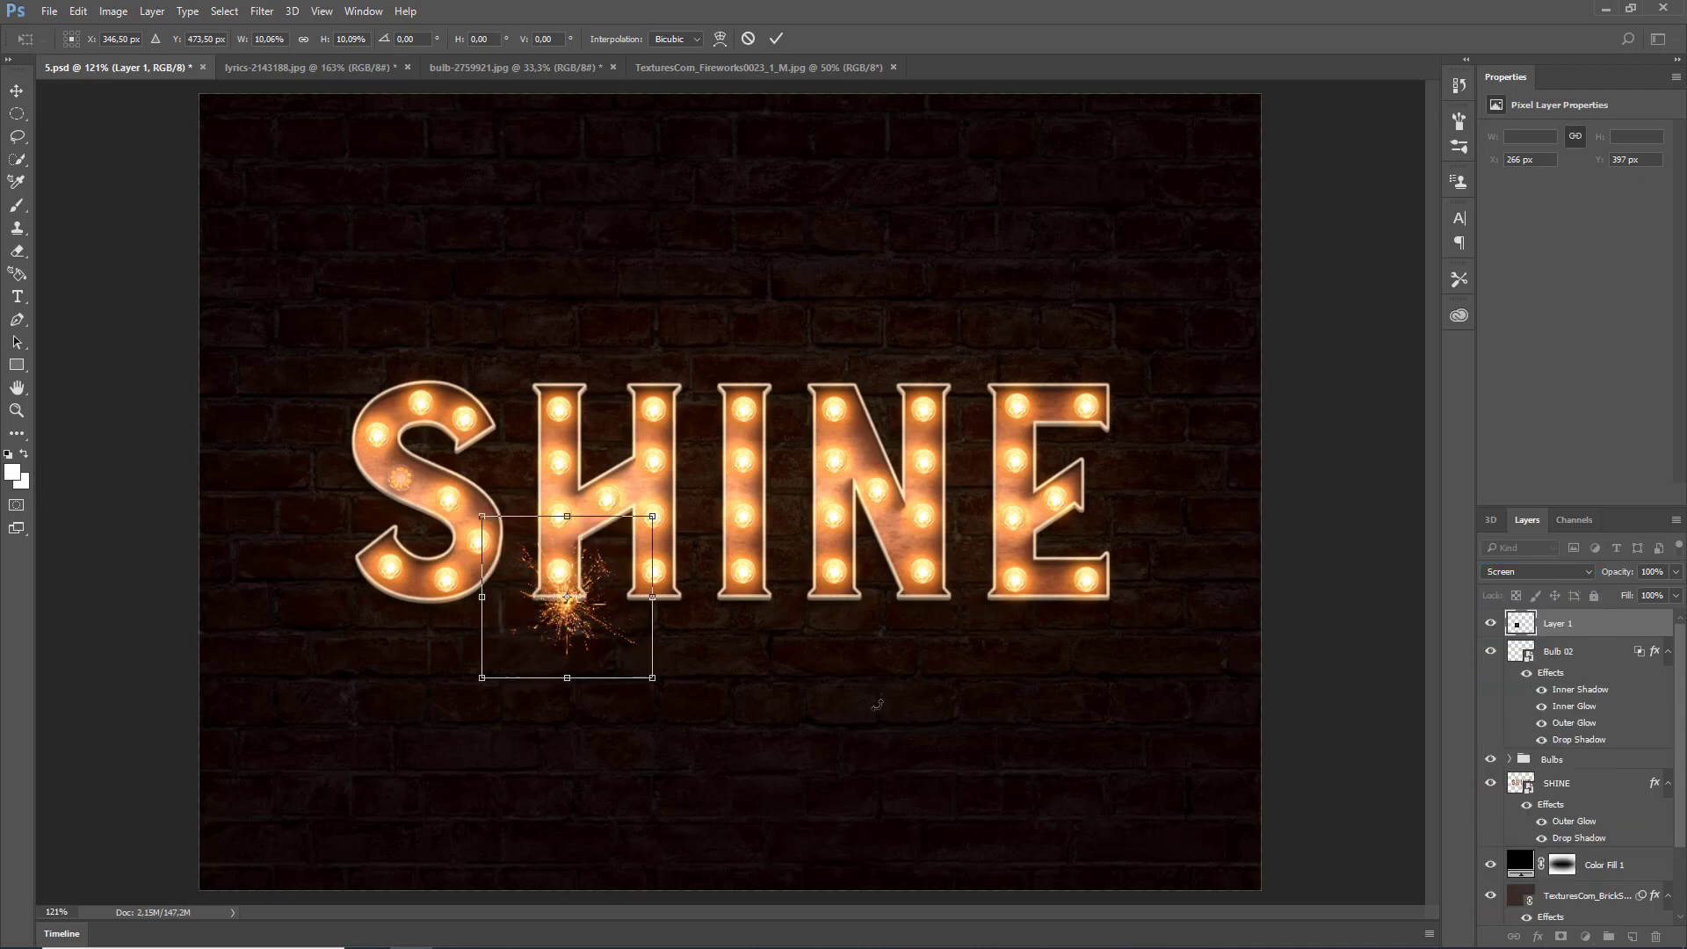
{"action": "scroll", "coordinate": [424, 566], "scroll_direction": "up", "scroll_amount": 6}
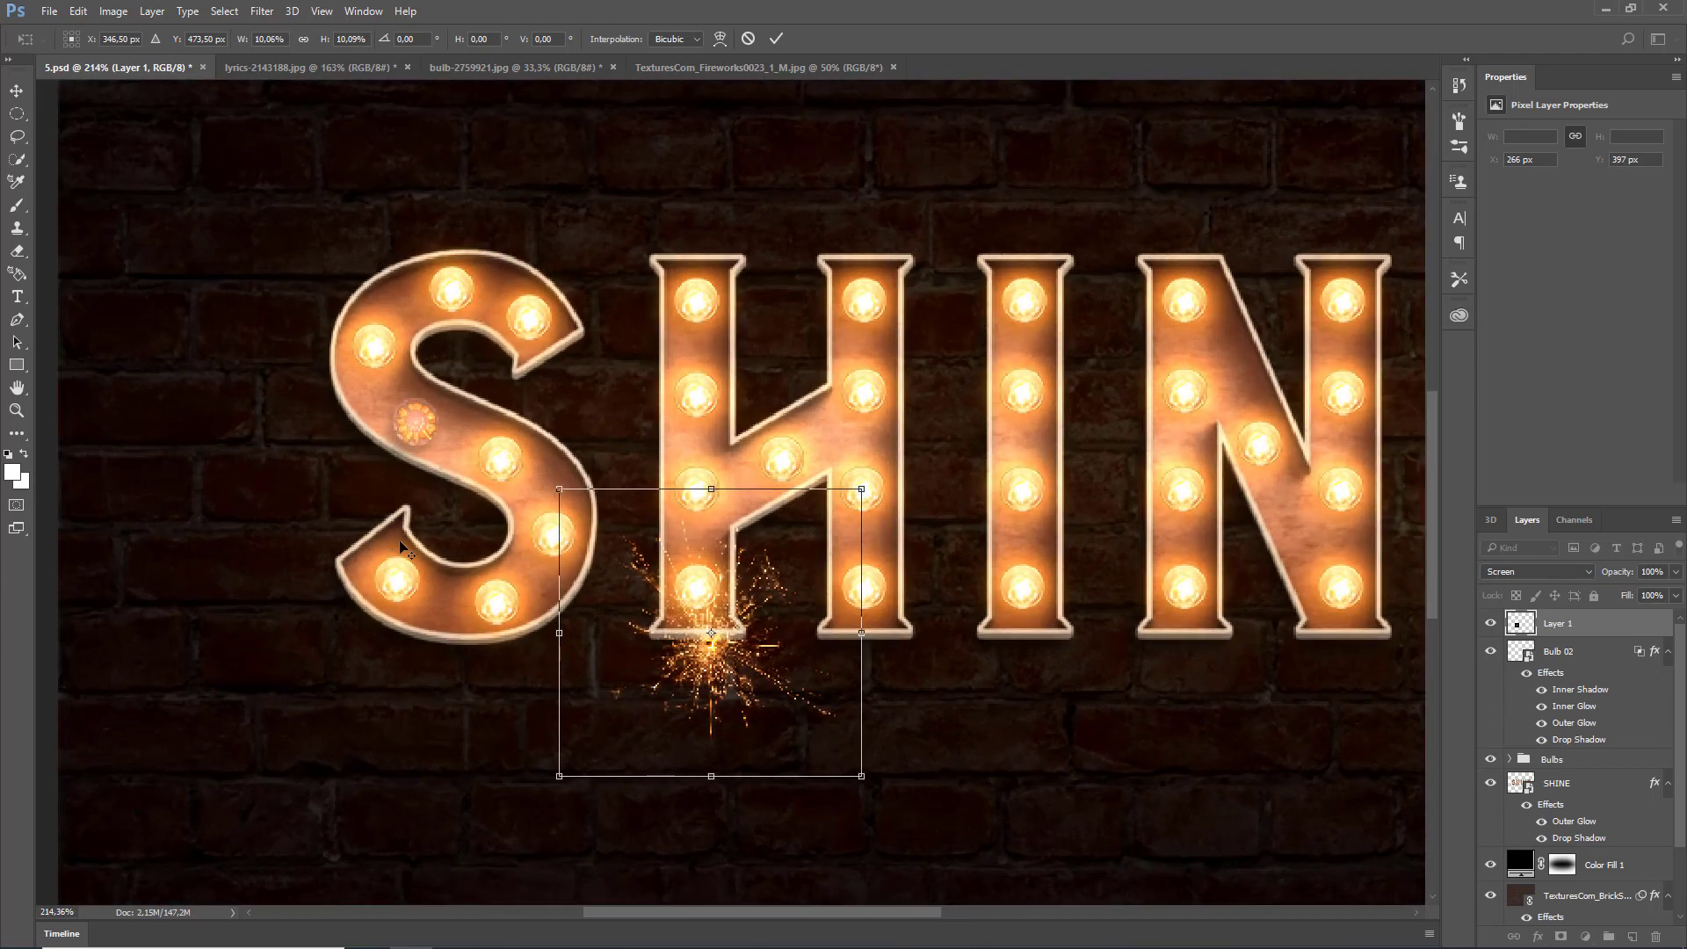
{"action": "left_click_drag", "start_coordinate": [710, 636], "coordinate": [387, 485]}
{"action": "left_click_drag", "start_coordinate": [266, 565], "coordinate": [357, 477]}
{"action": "left_click_drag", "start_coordinate": [489, 403], "coordinate": [440, 449]}
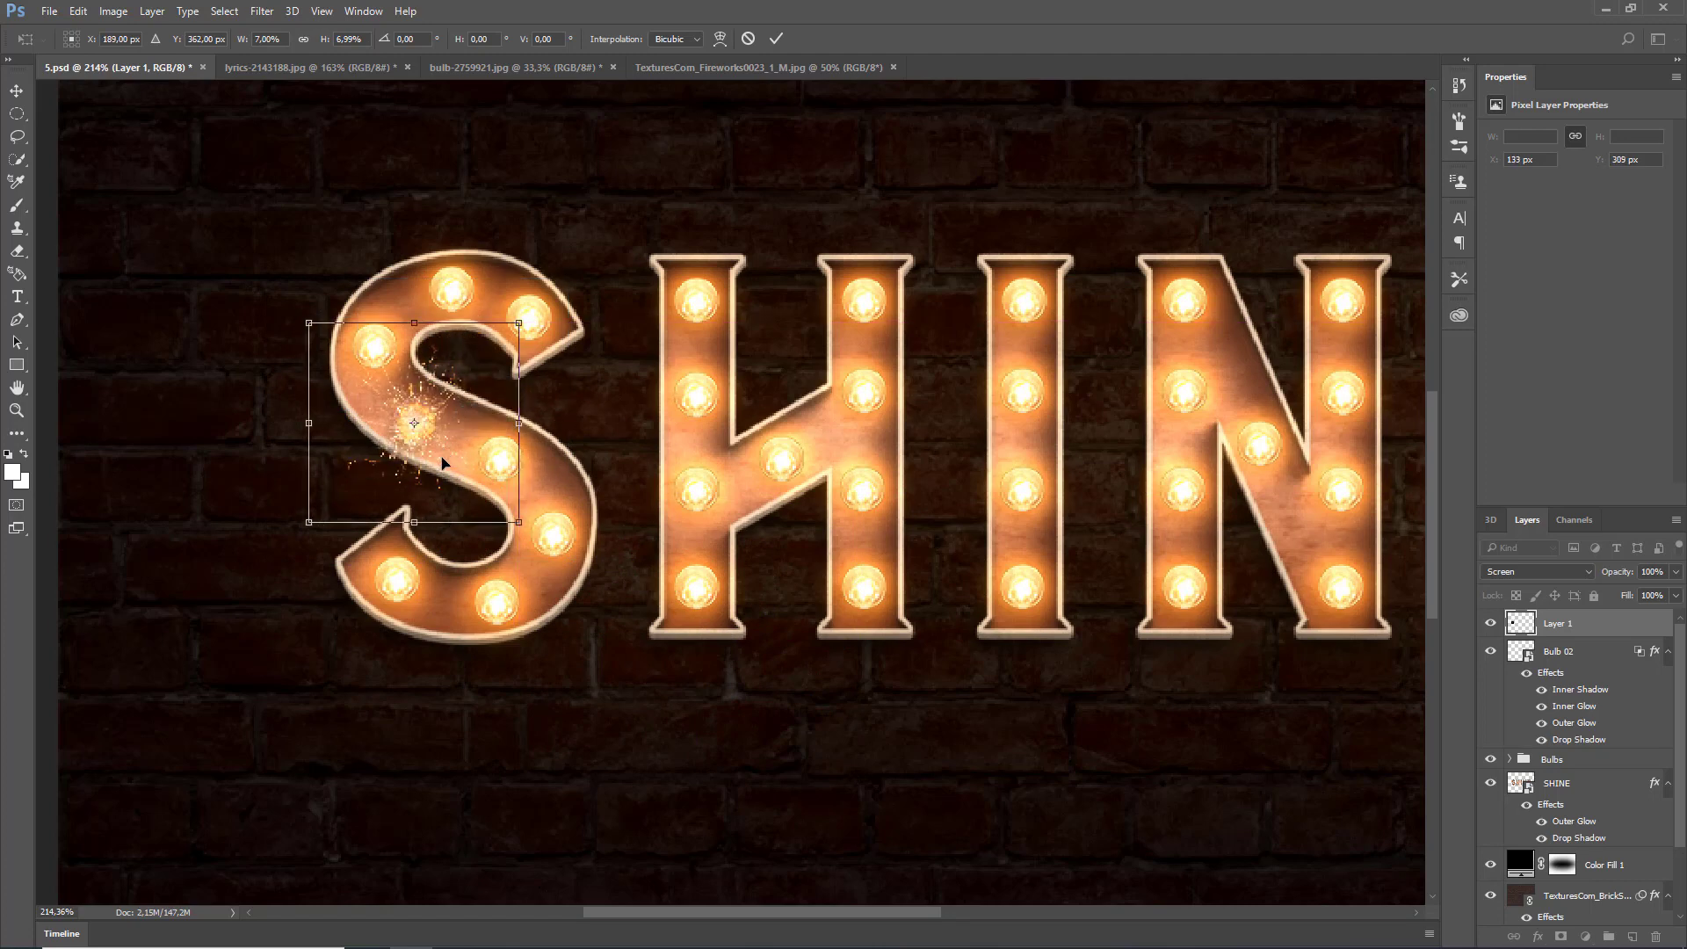
{"action": "left_click_drag", "start_coordinate": [519, 323], "coordinate": [530, 313]}
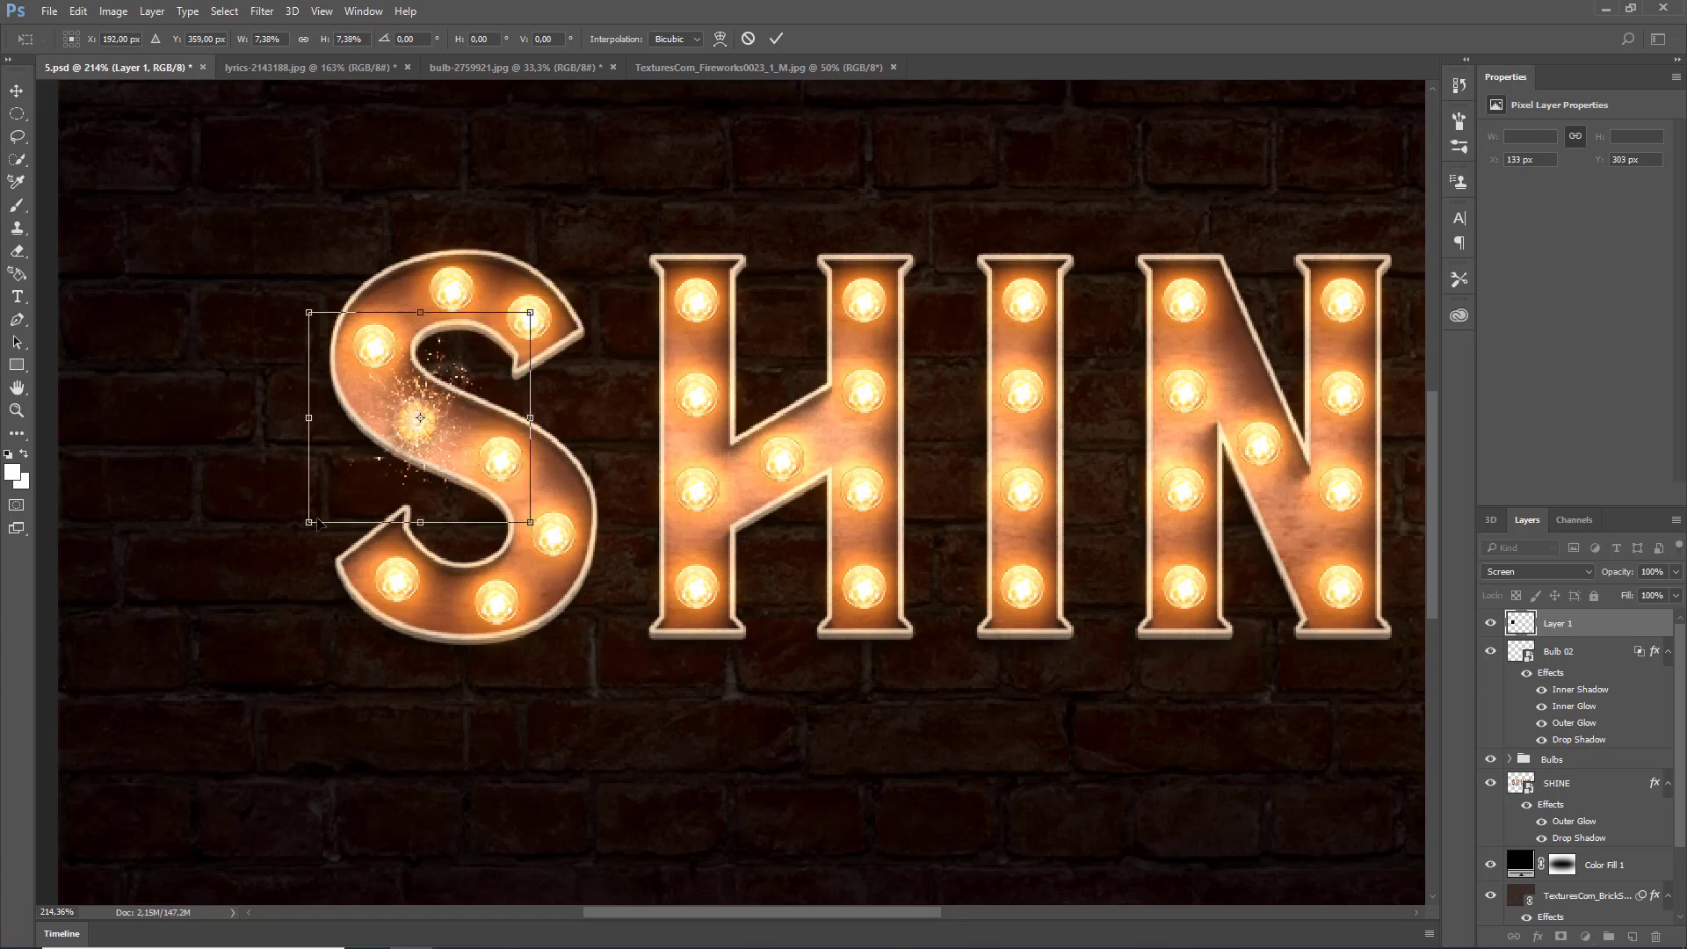
{"action": "left_click_drag", "start_coordinate": [308, 522], "coordinate": [296, 533]}
{"action": "left_click_drag", "start_coordinate": [410, 464], "coordinate": [413, 463]}
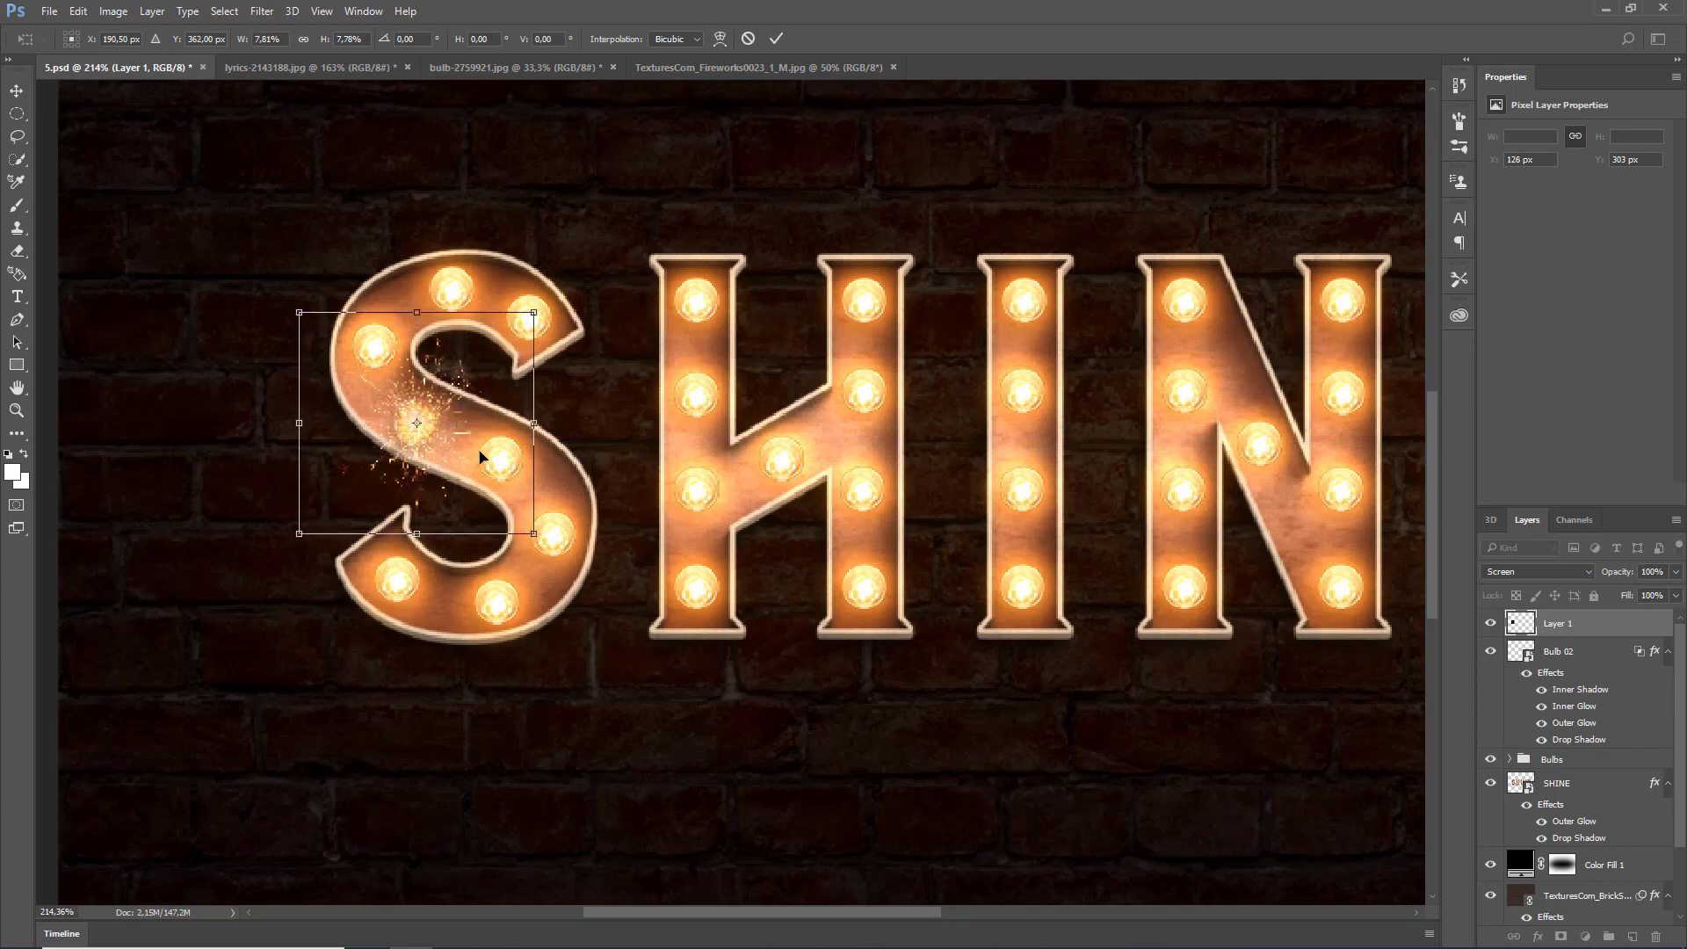
{"action": "left_click", "coordinate": [775, 39]}
{"action": "scroll", "coordinate": [453, 672], "scroll_direction": "down", "scroll_amount": 1}
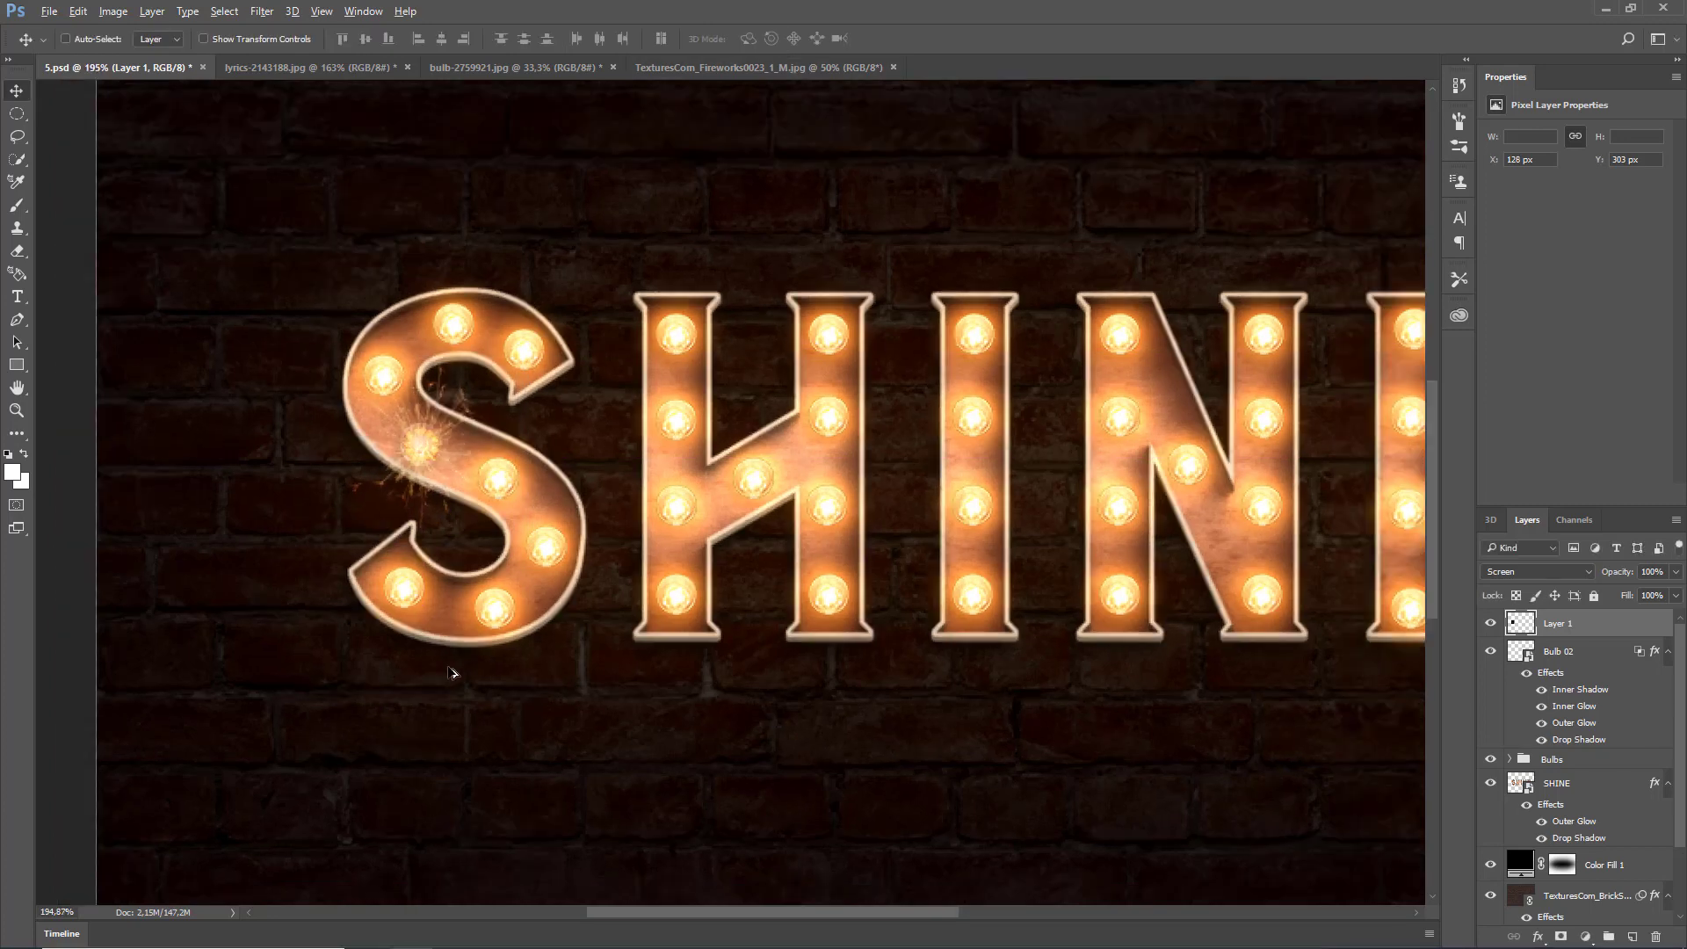
- Hide the Bulb 01 copy 23 layer in the N and the Bulb 01 copy 35 layer in the E's middle arm
{"action": "scroll", "coordinate": [452, 673], "scroll_direction": "down", "scroll_amount": 4}
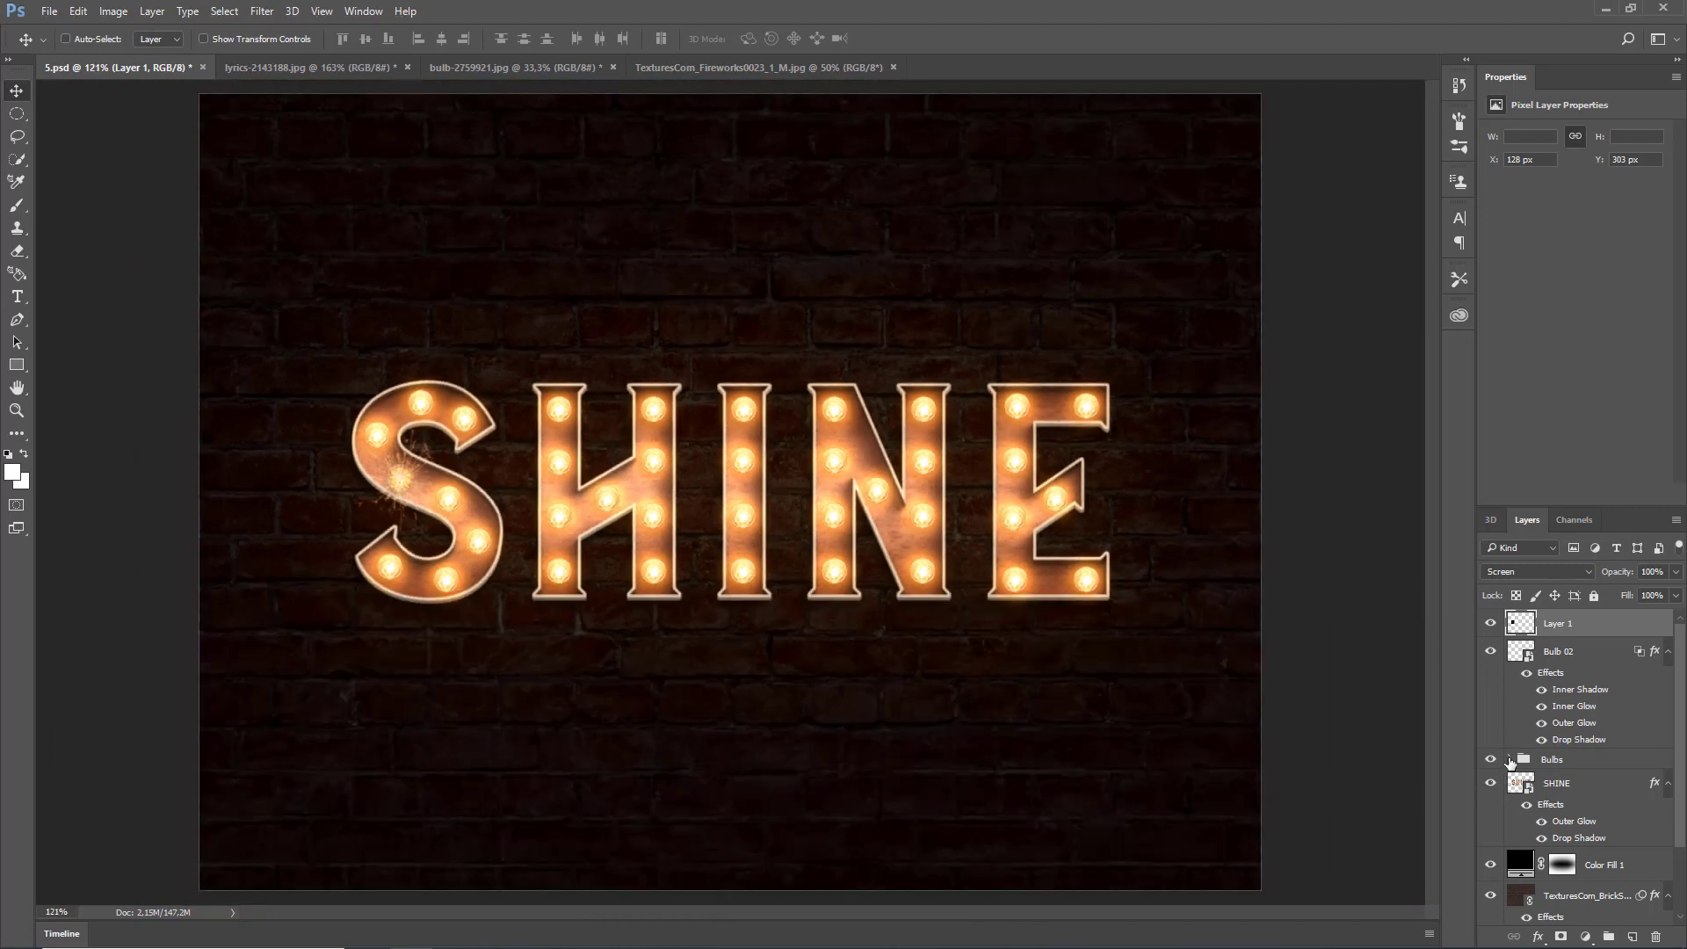
{"action": "left_click", "coordinate": [1510, 760]}
{"action": "scroll", "coordinate": [1586, 770], "scroll_direction": "down", "scroll_amount": 5}
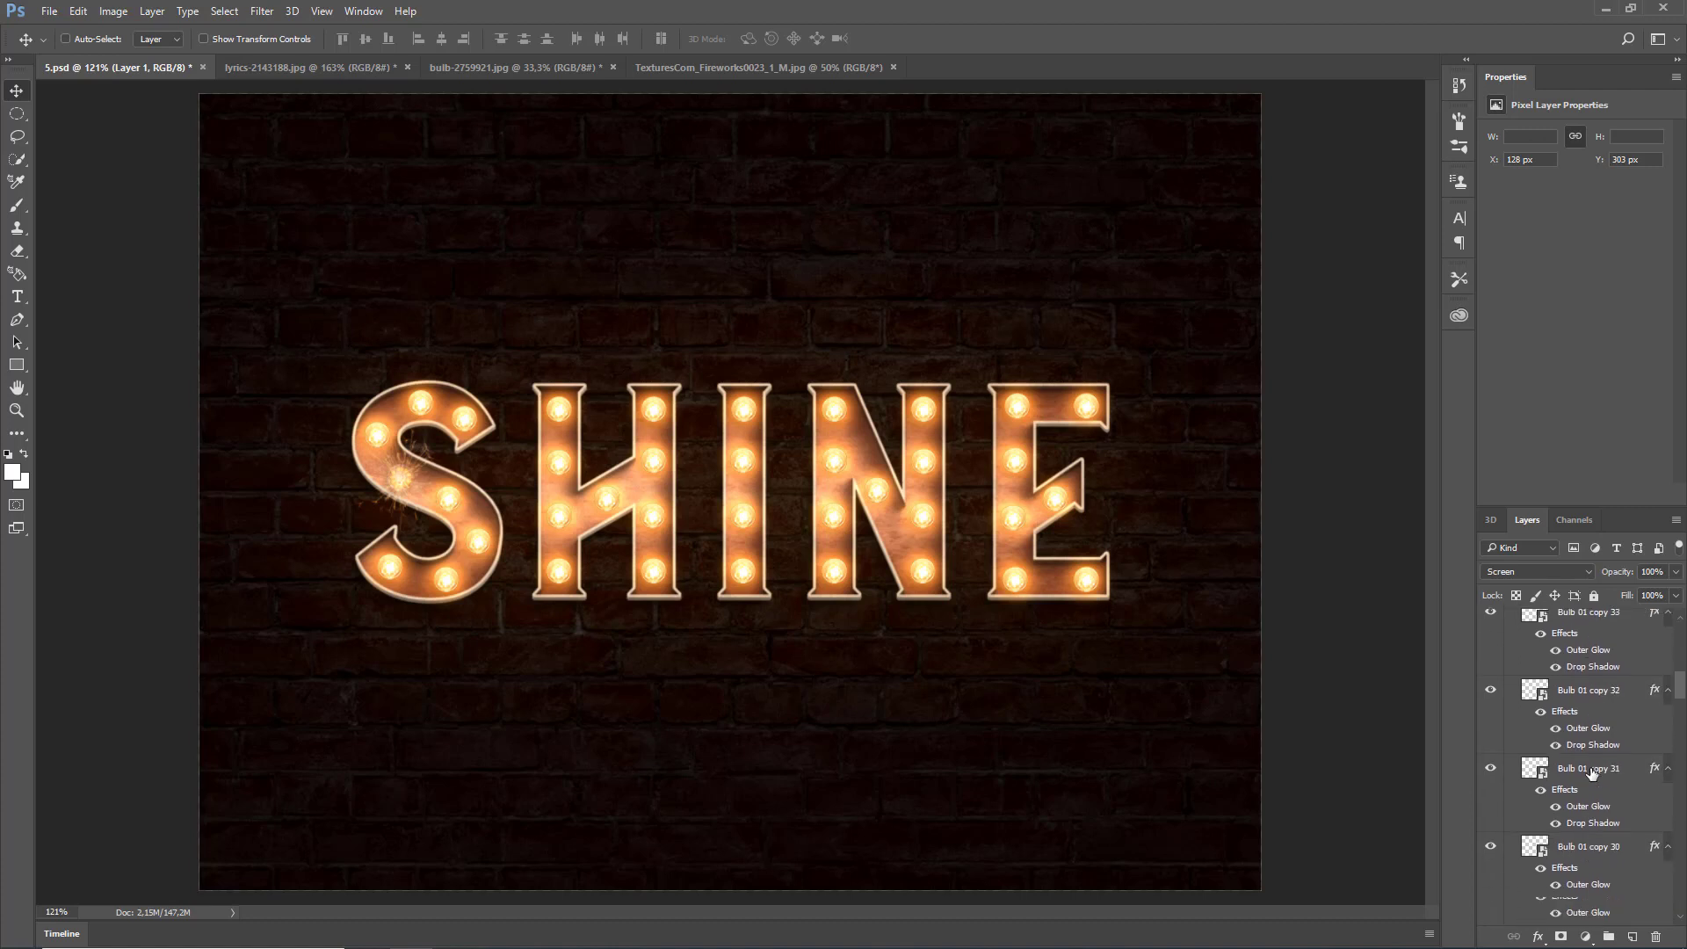
{"action": "scroll", "coordinate": [1591, 772], "scroll_direction": "down", "scroll_amount": 8}
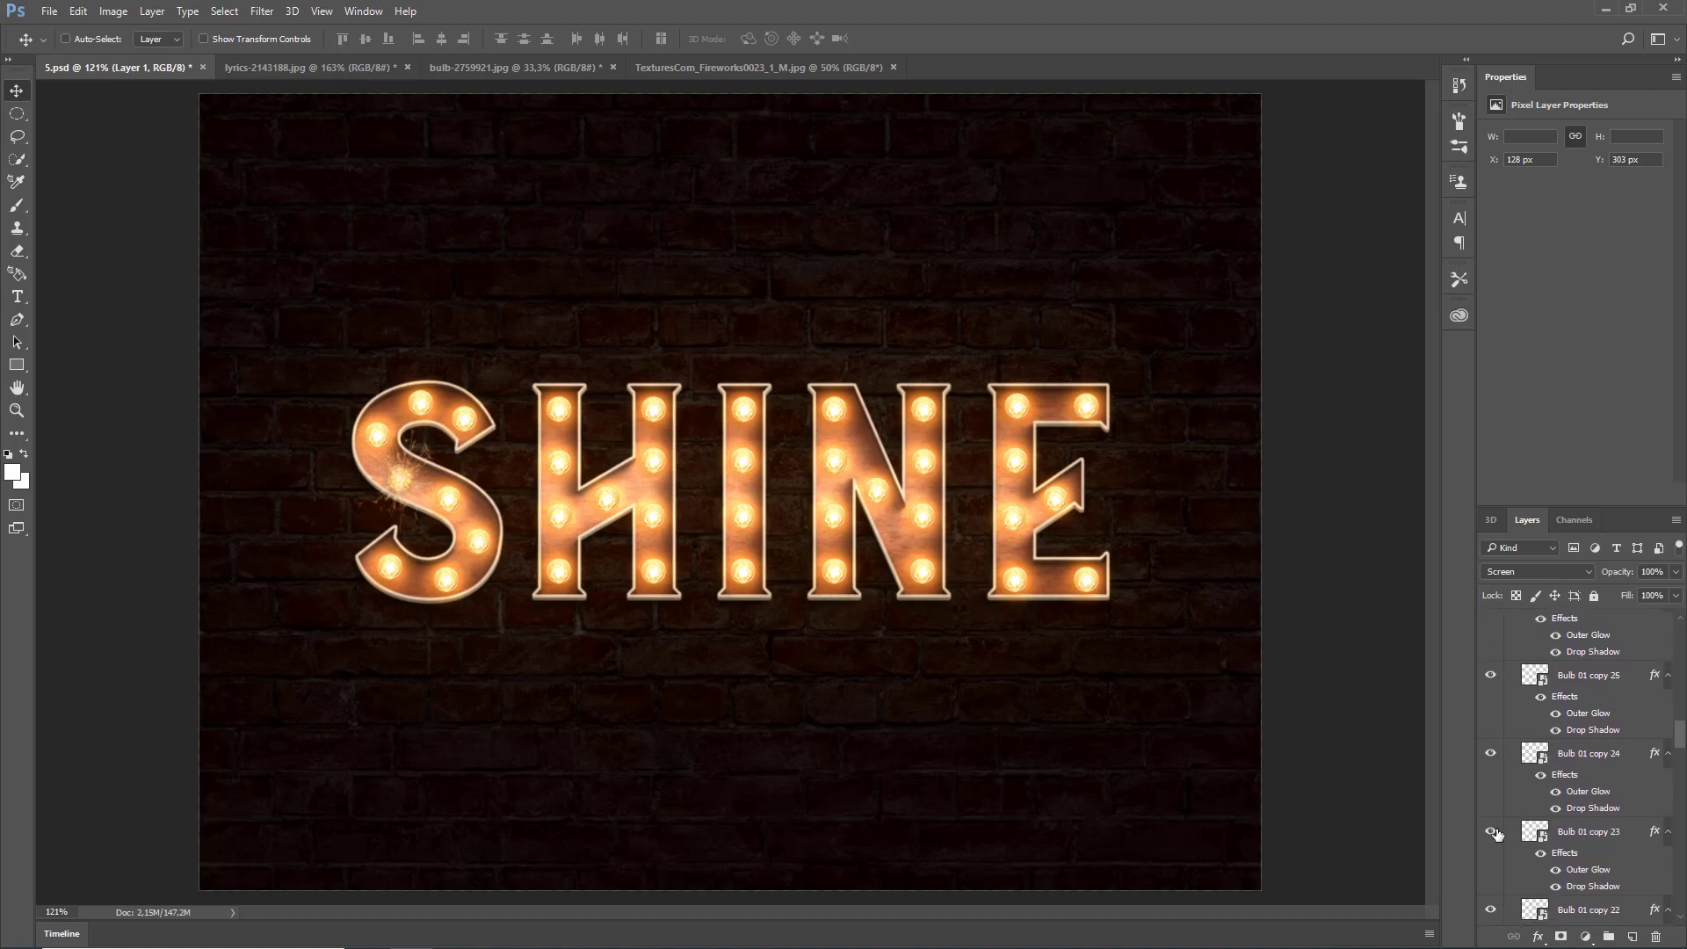
{"action": "left_click", "coordinate": [1491, 832]}
{"action": "scroll", "coordinate": [1493, 781], "scroll_direction": "up", "scroll_amount": 10}
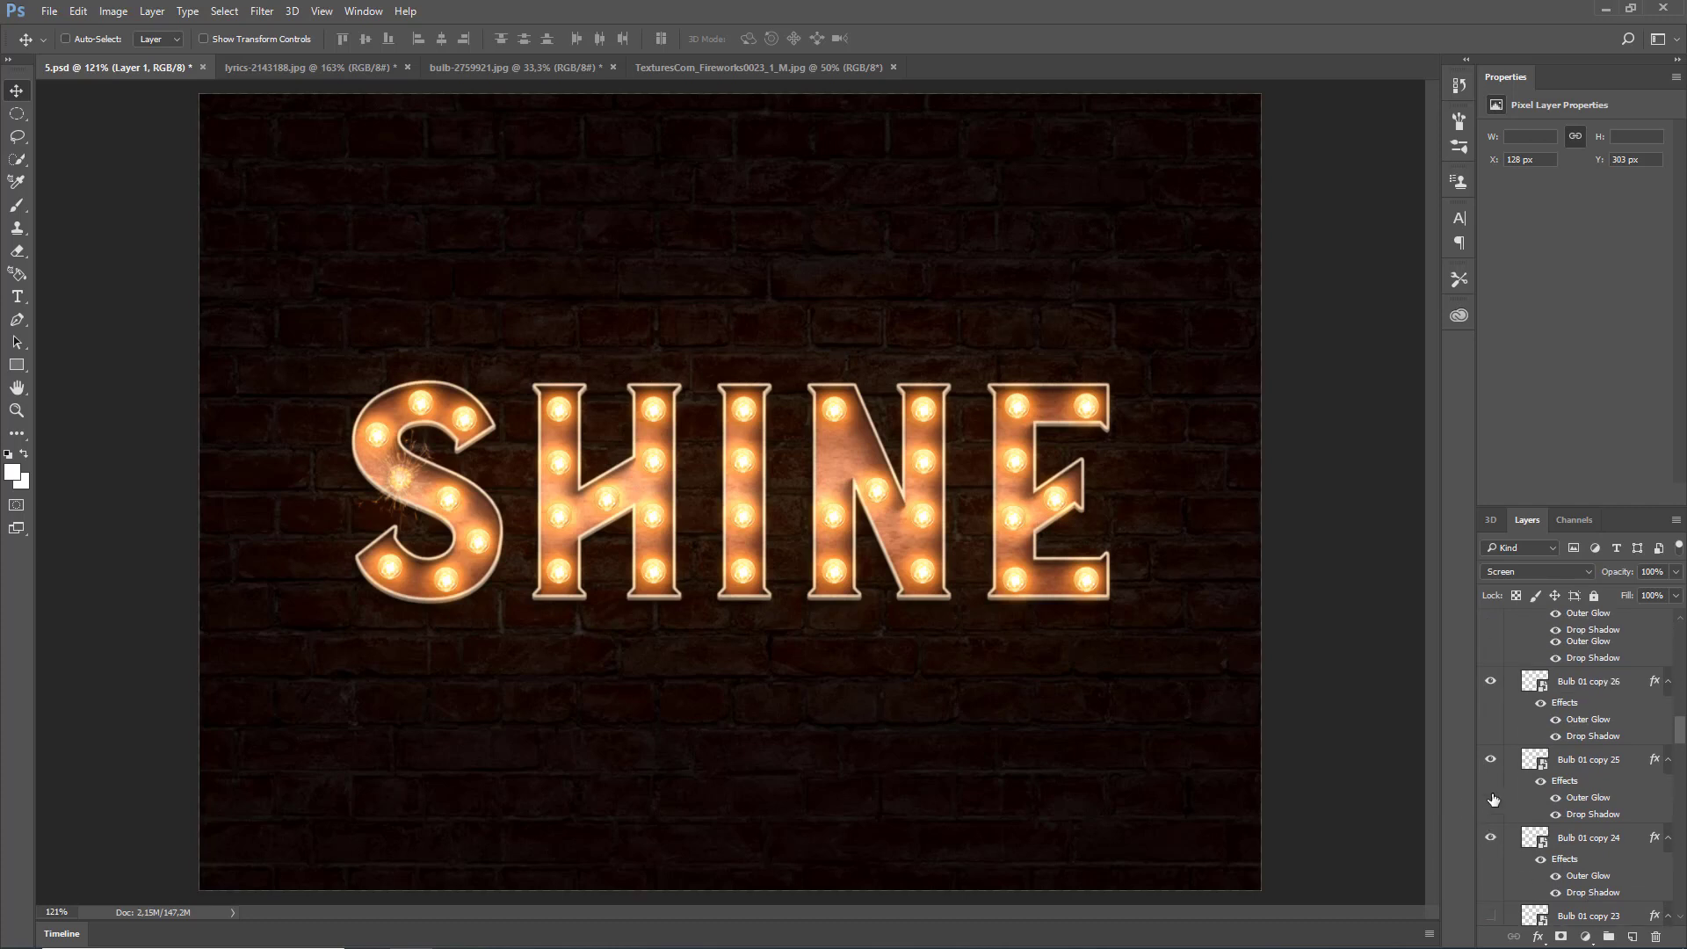
{"action": "scroll", "coordinate": [1493, 784], "scroll_direction": "up", "scroll_amount": 3}
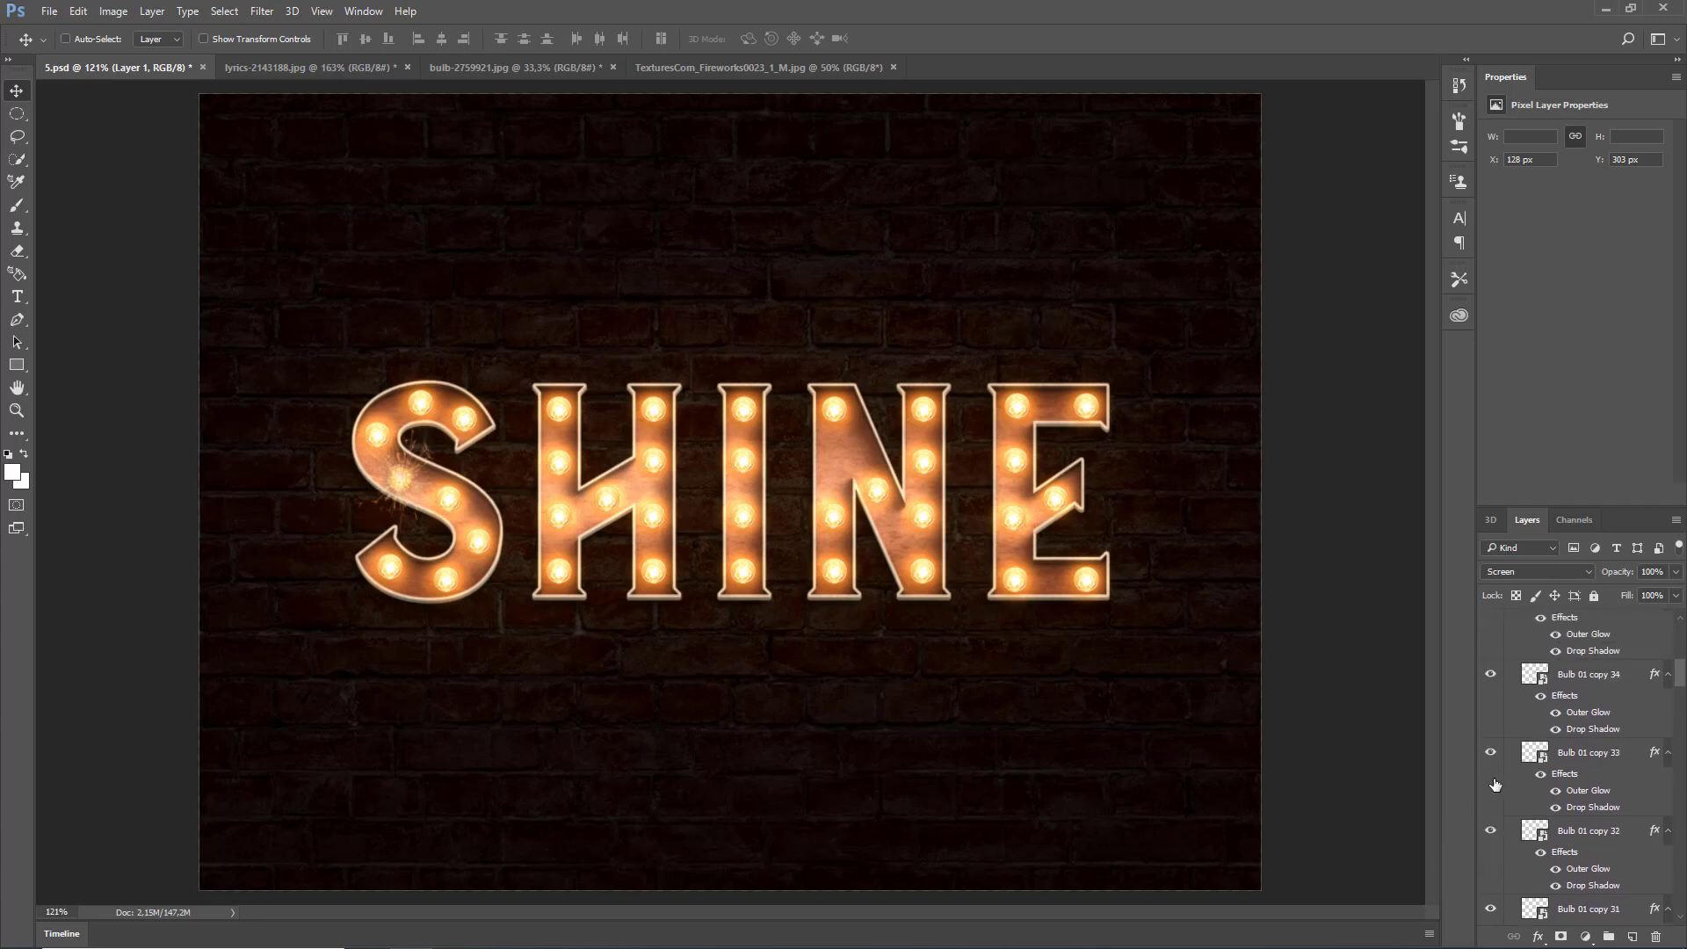
{"action": "left_click", "coordinate": [1491, 709]}
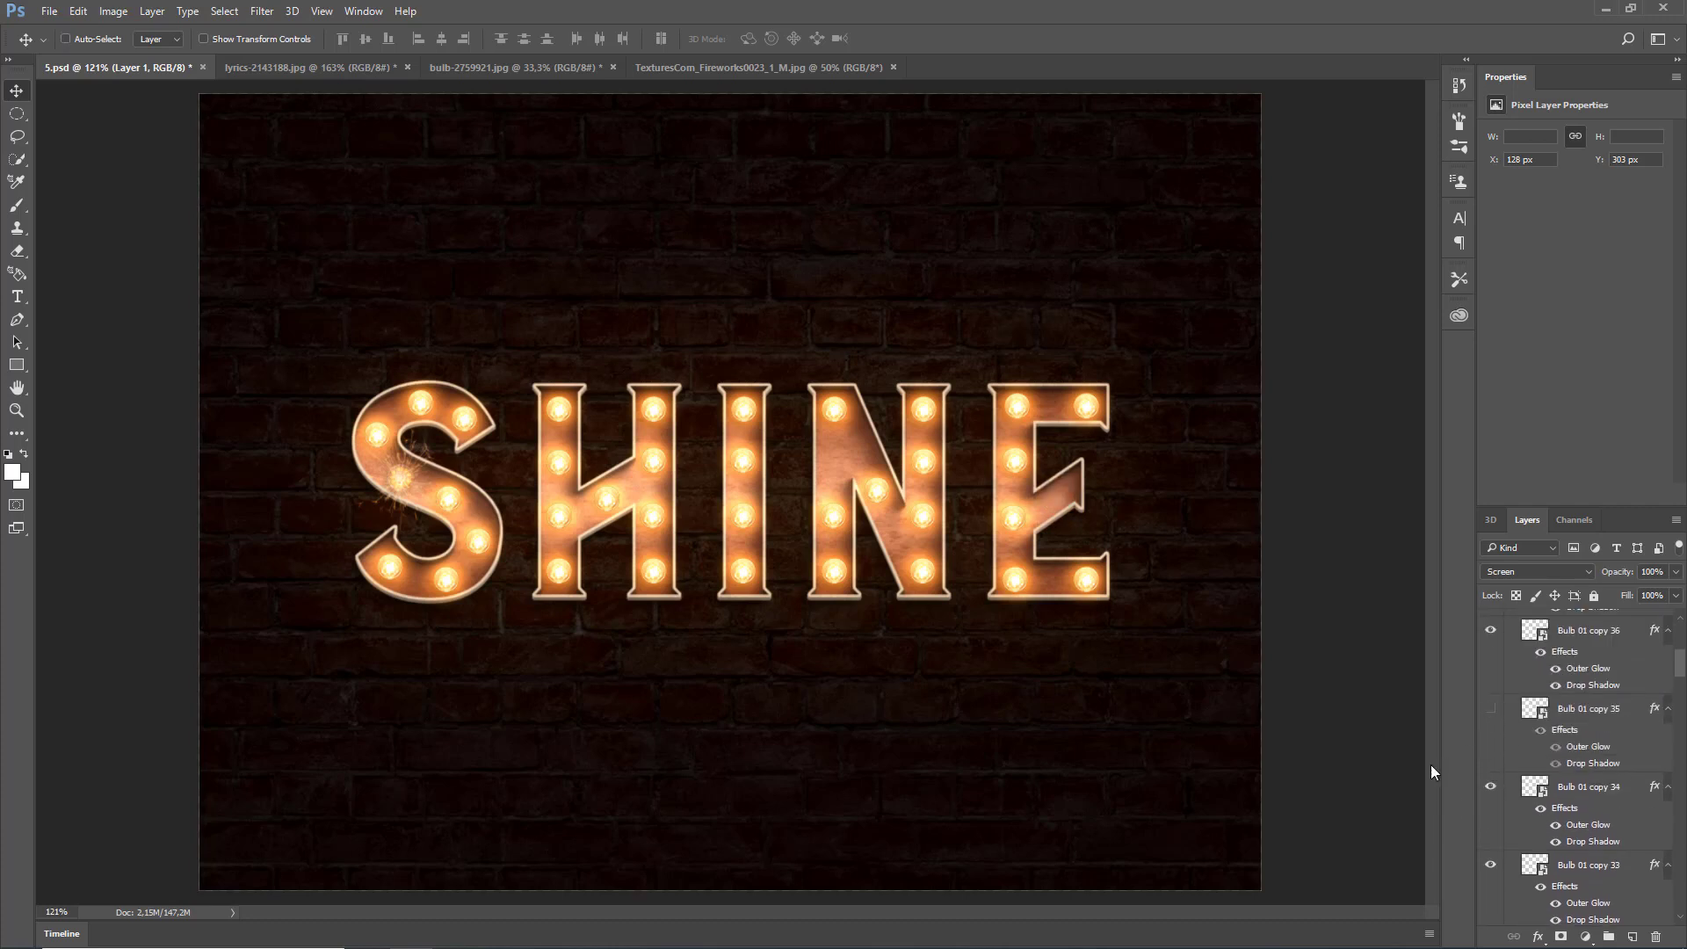
- Duplicate the Bulb 02 layer as Bulb 03 in 5.psd
{"action": "scroll", "coordinate": [1588, 773], "scroll_direction": "up", "scroll_amount": 6}
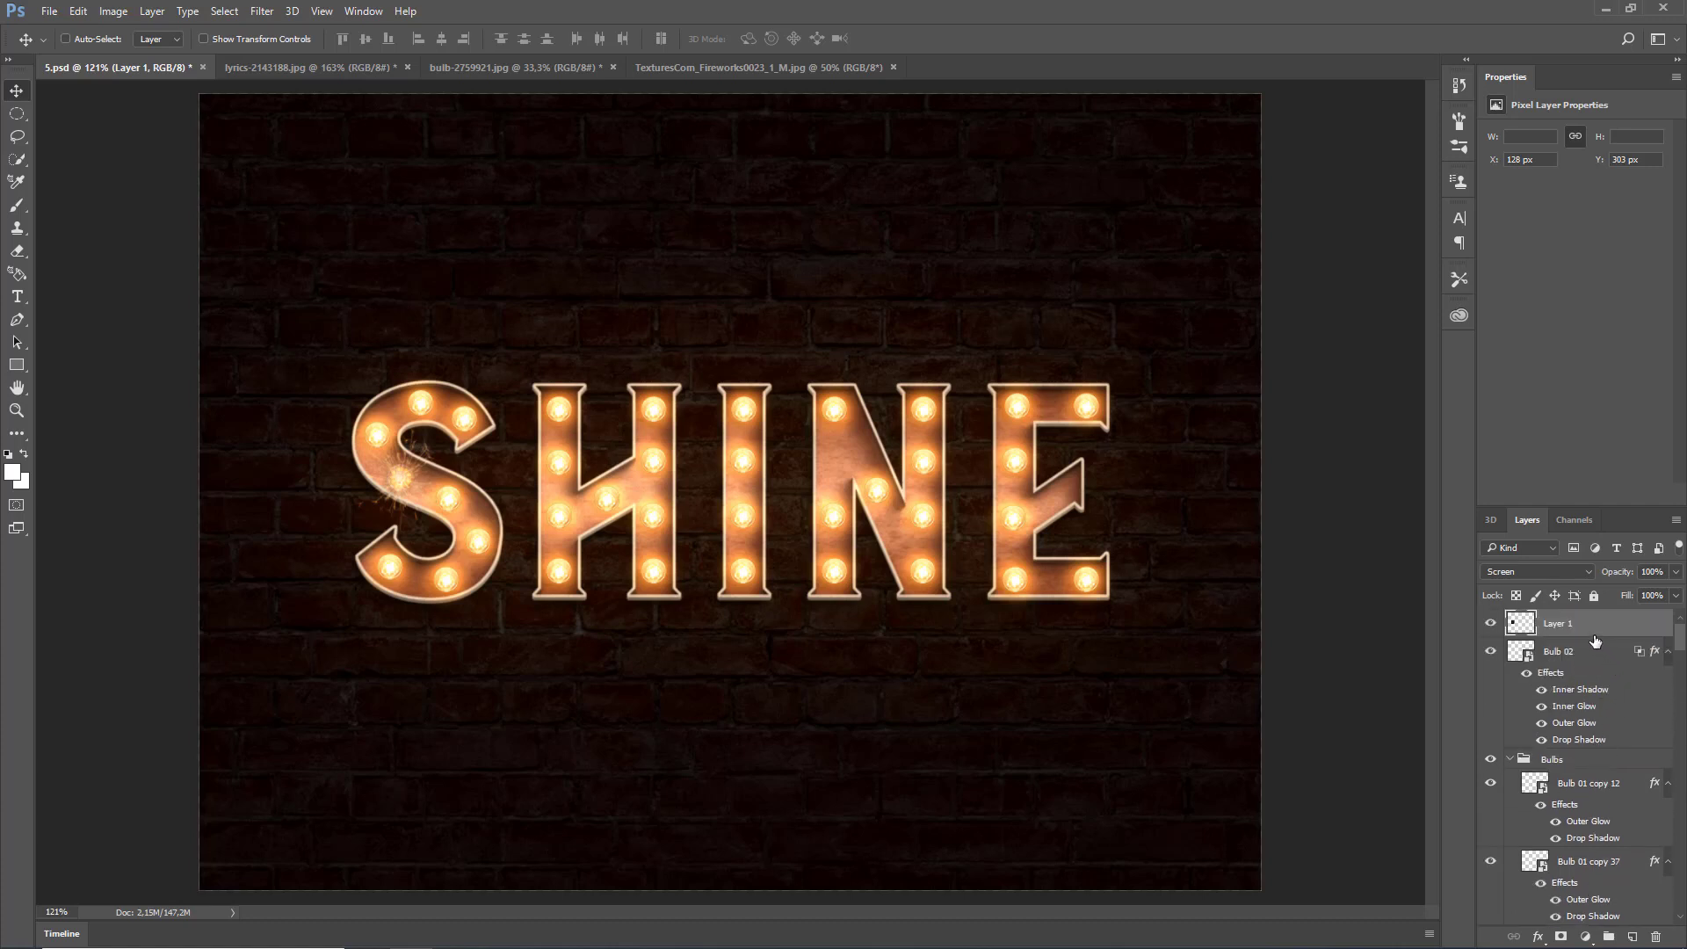
{"action": "left_click", "coordinate": [1559, 652]}
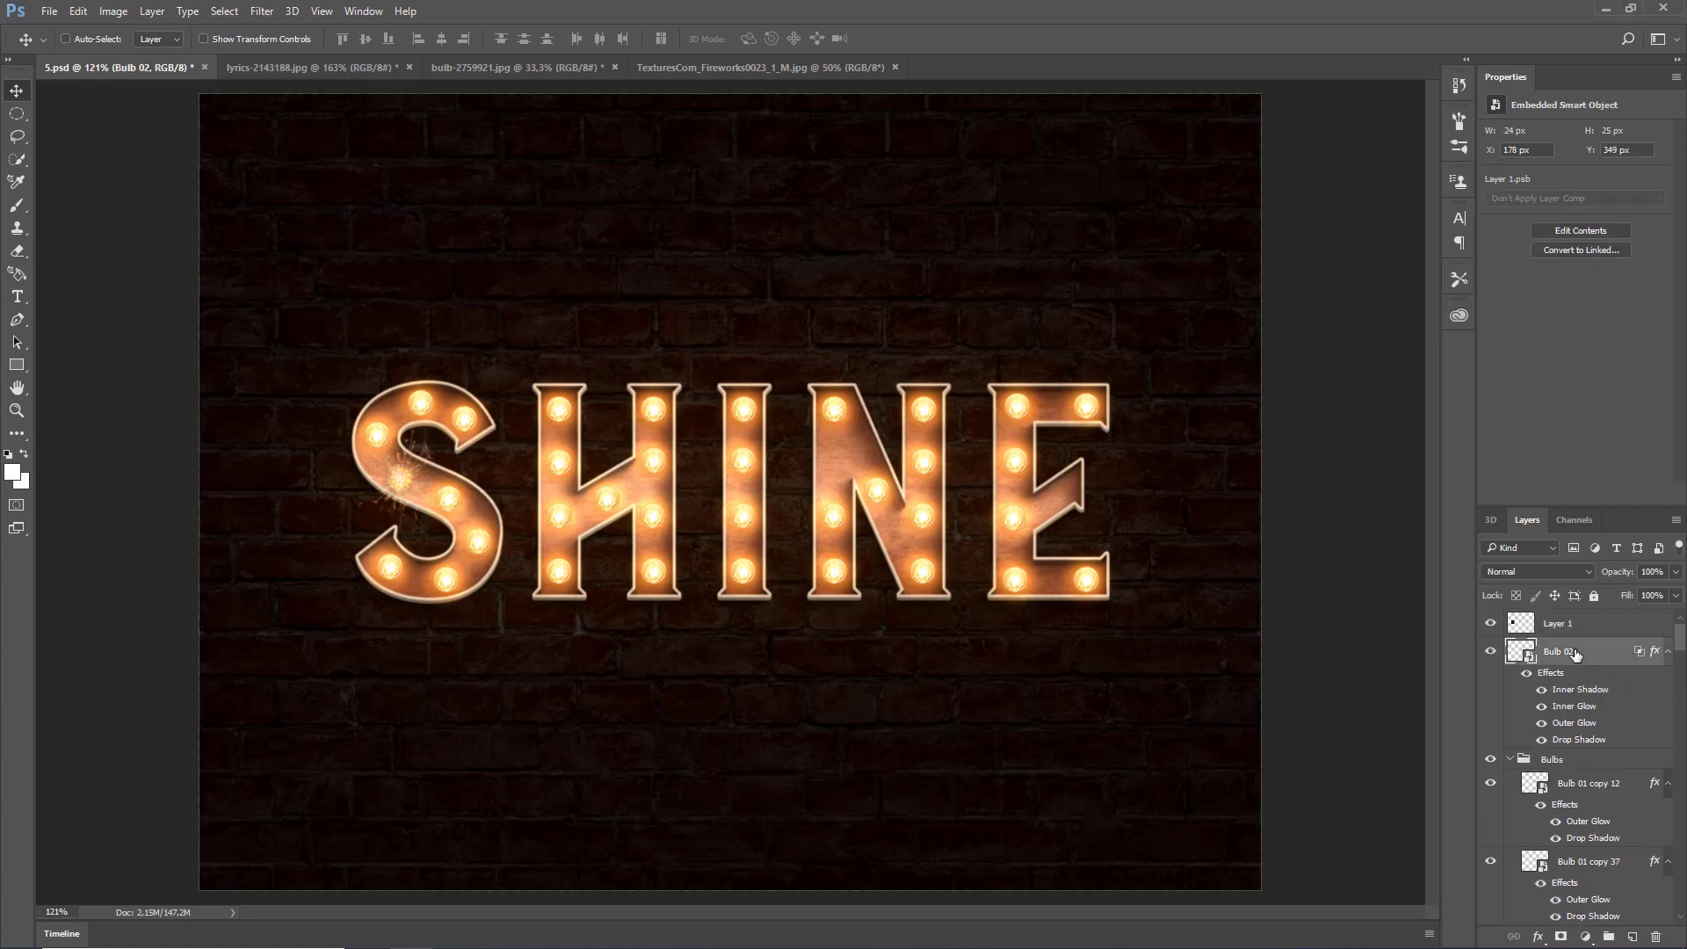
{"action": "right_click", "coordinate": [1575, 654]}
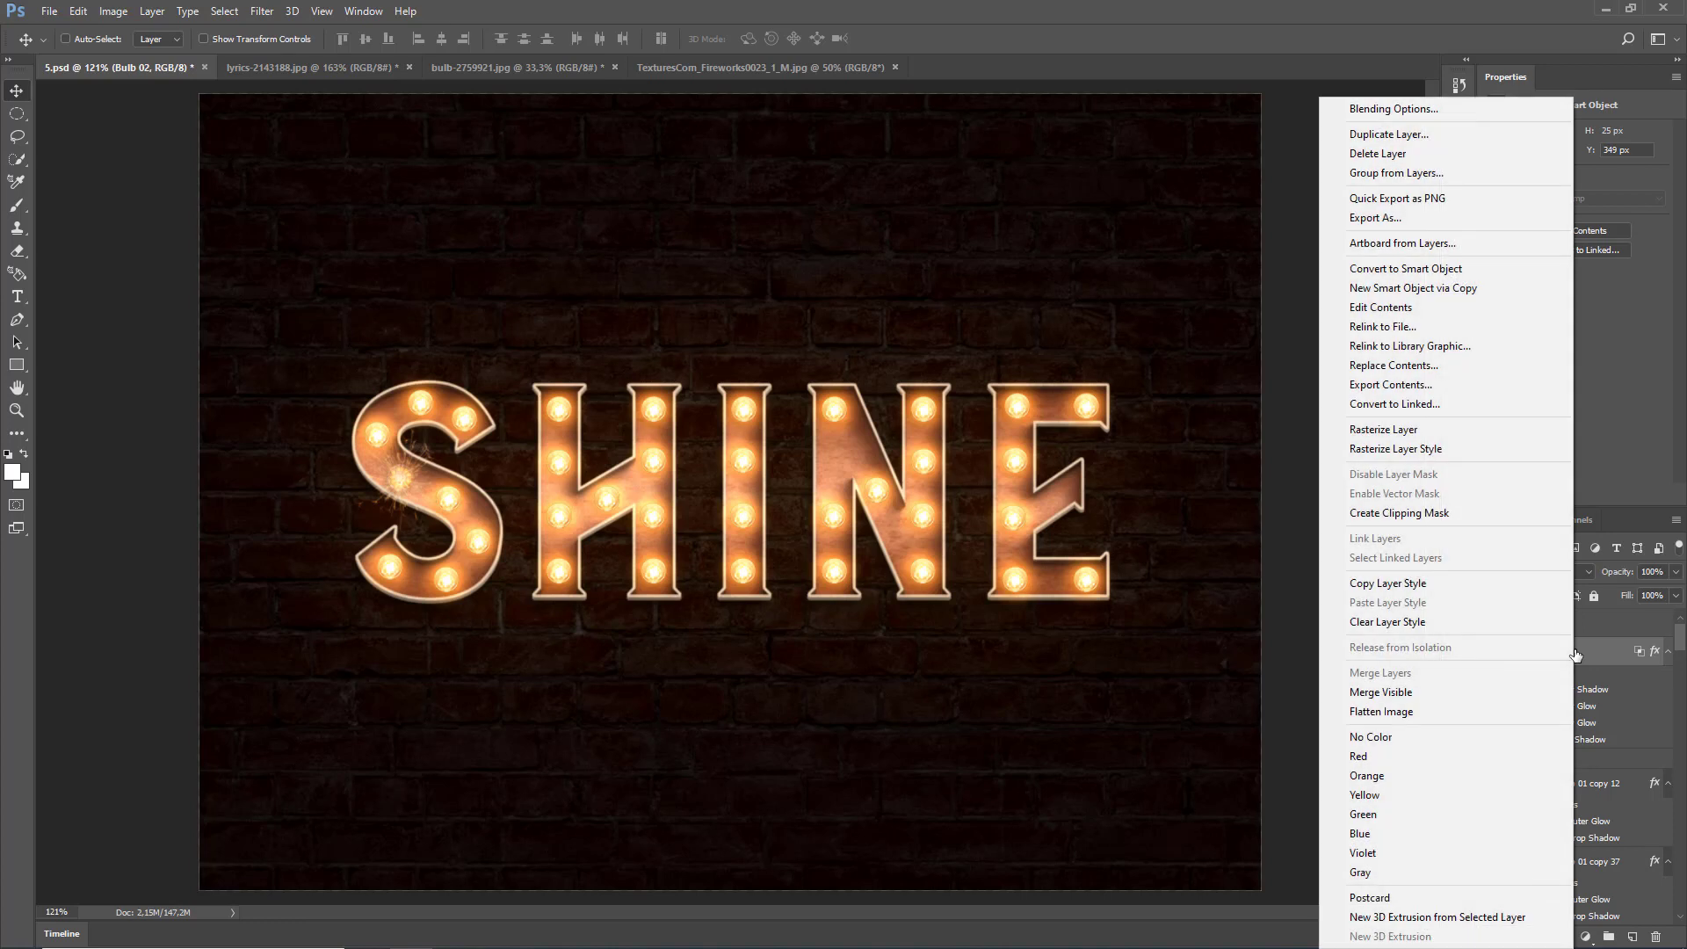
{"action": "left_click", "coordinate": [1391, 135]}
{"action": "left_click_drag", "start_coordinate": [821, 302], "coordinate": [771, 302]}
{"action": "key", "text": "BackSpace"}
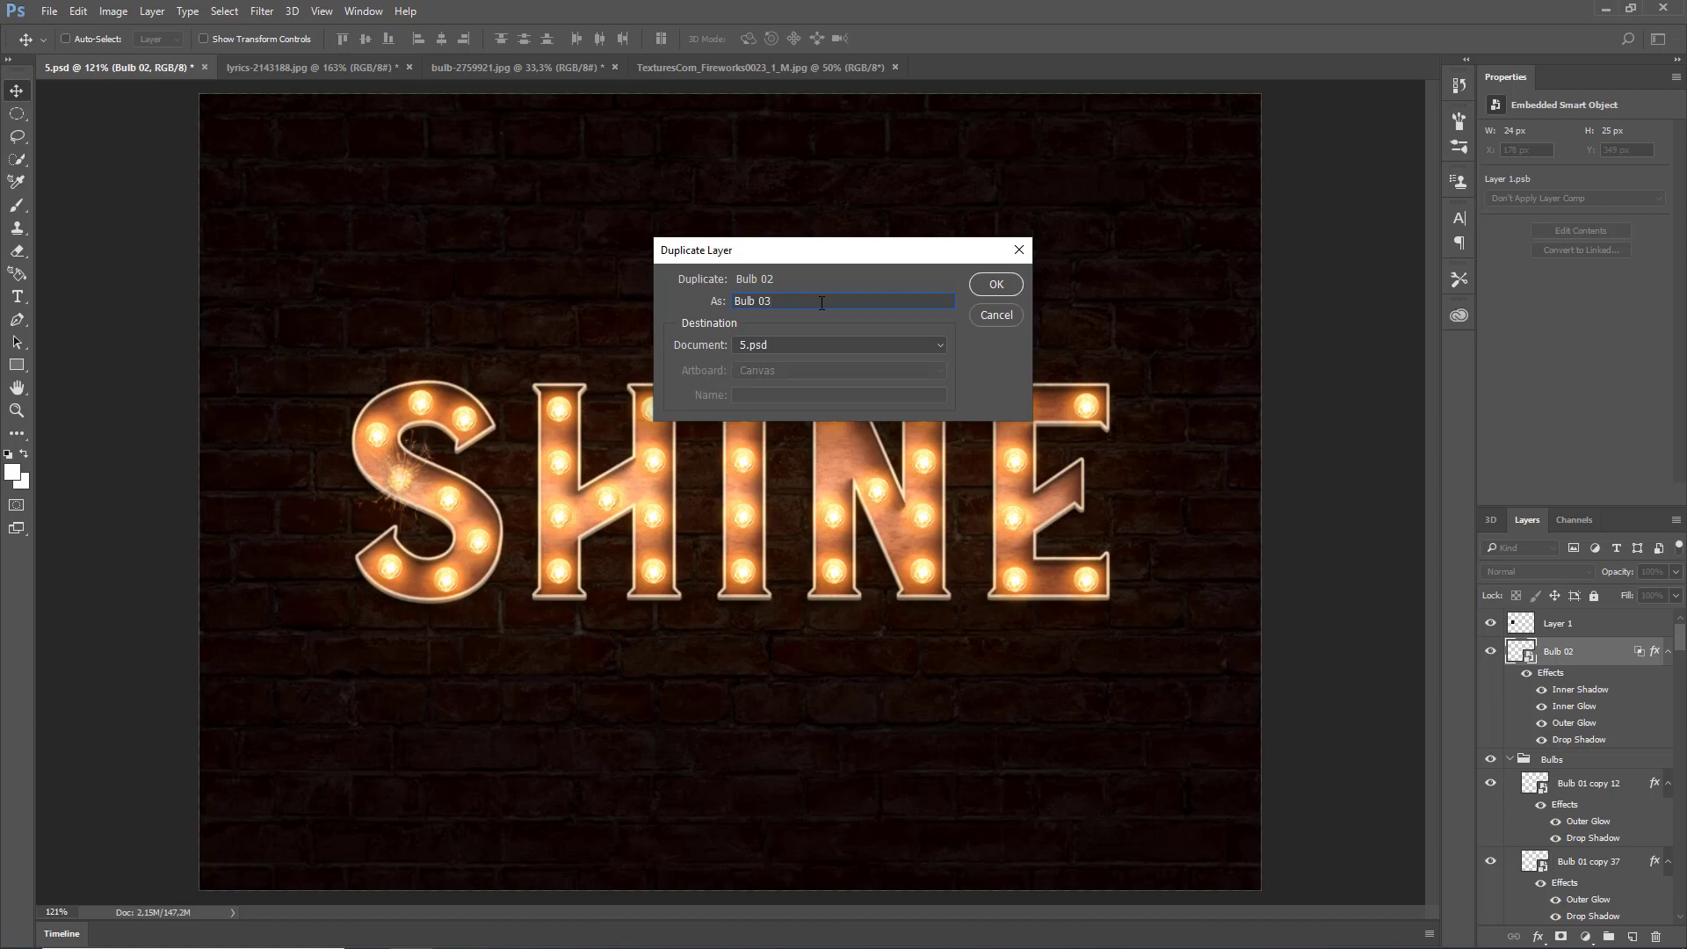
{"action": "left_click", "coordinate": [991, 286]}
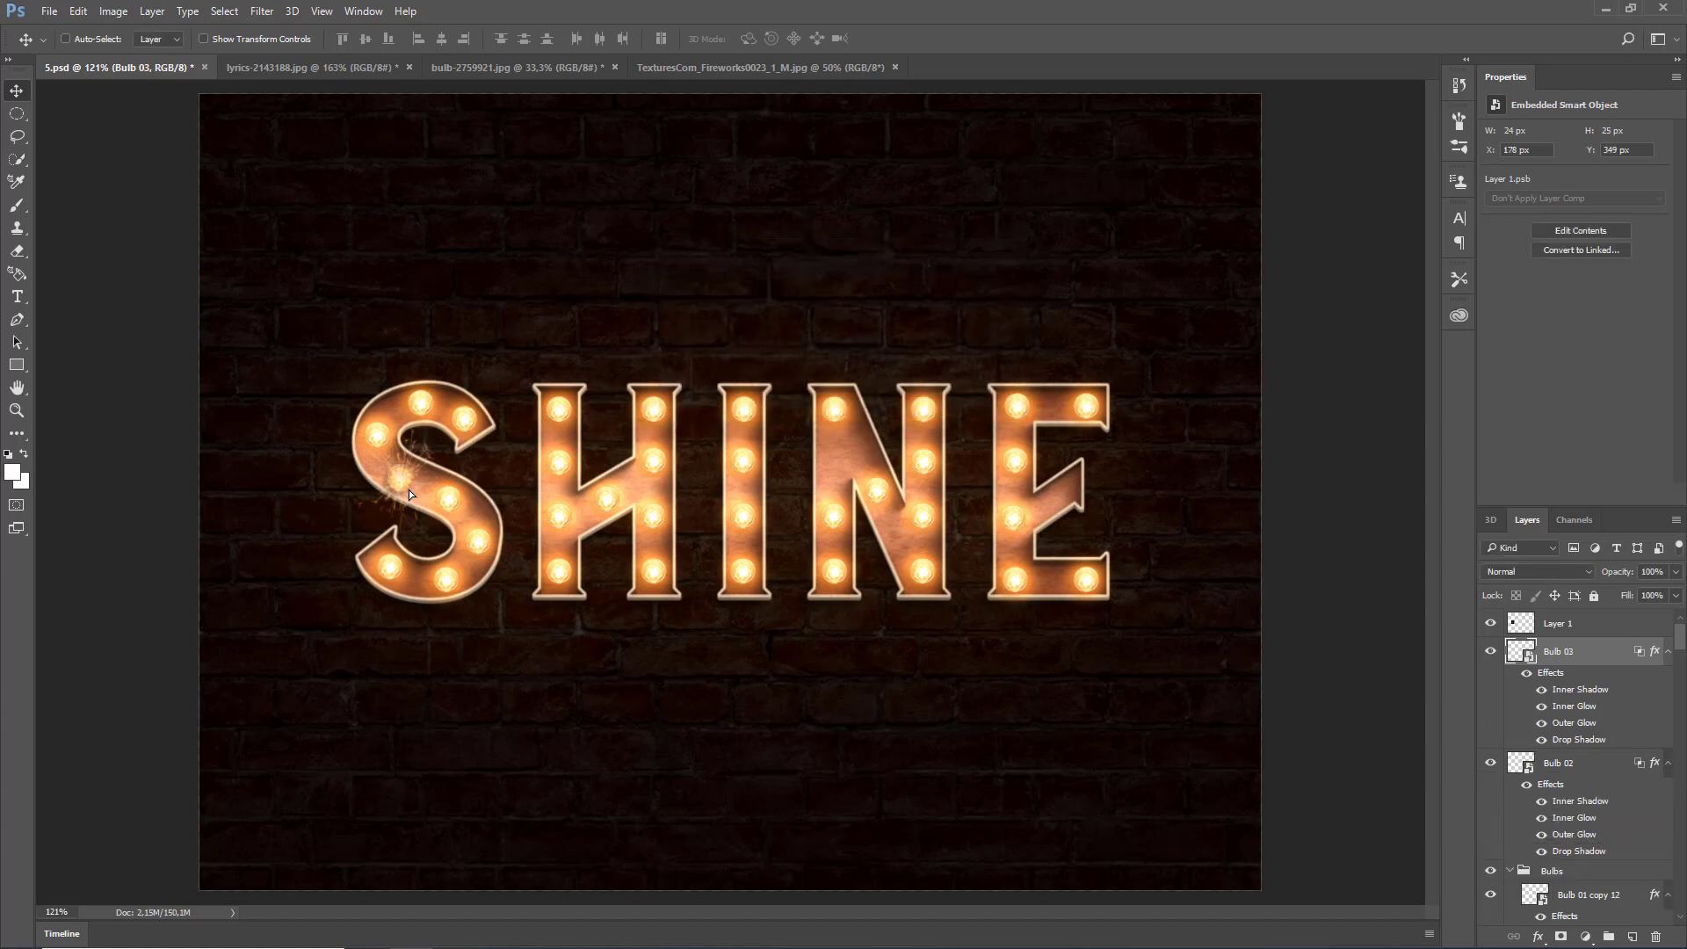
- Place Bulb 03 in the N's empty bulb spot and a copy of it in the E's middle arm, centring the copy at Y 366 px
{"action": "left_click_drag", "start_coordinate": [439, 483], "coordinate": [1067, 509]}
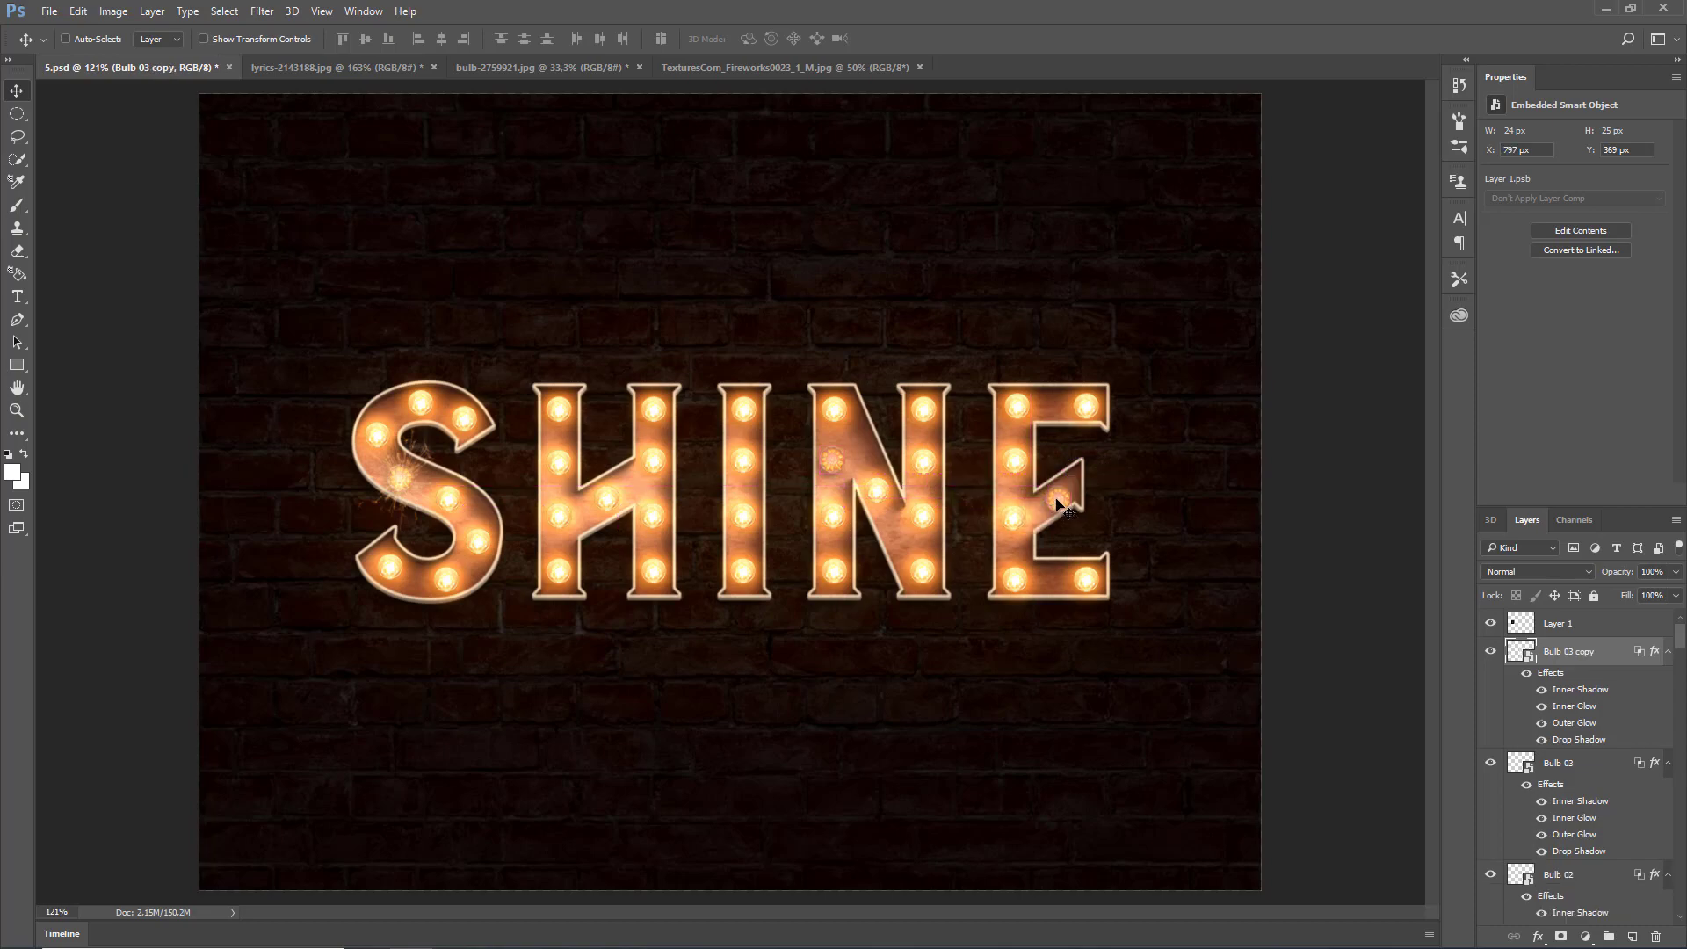
{"action": "key", "text": "alt+bracketleft"}
{"action": "key", "text": "alt+bracketright"}
{"action": "scroll", "coordinate": [1059, 497], "scroll_direction": "up", "scroll_amount": 8}
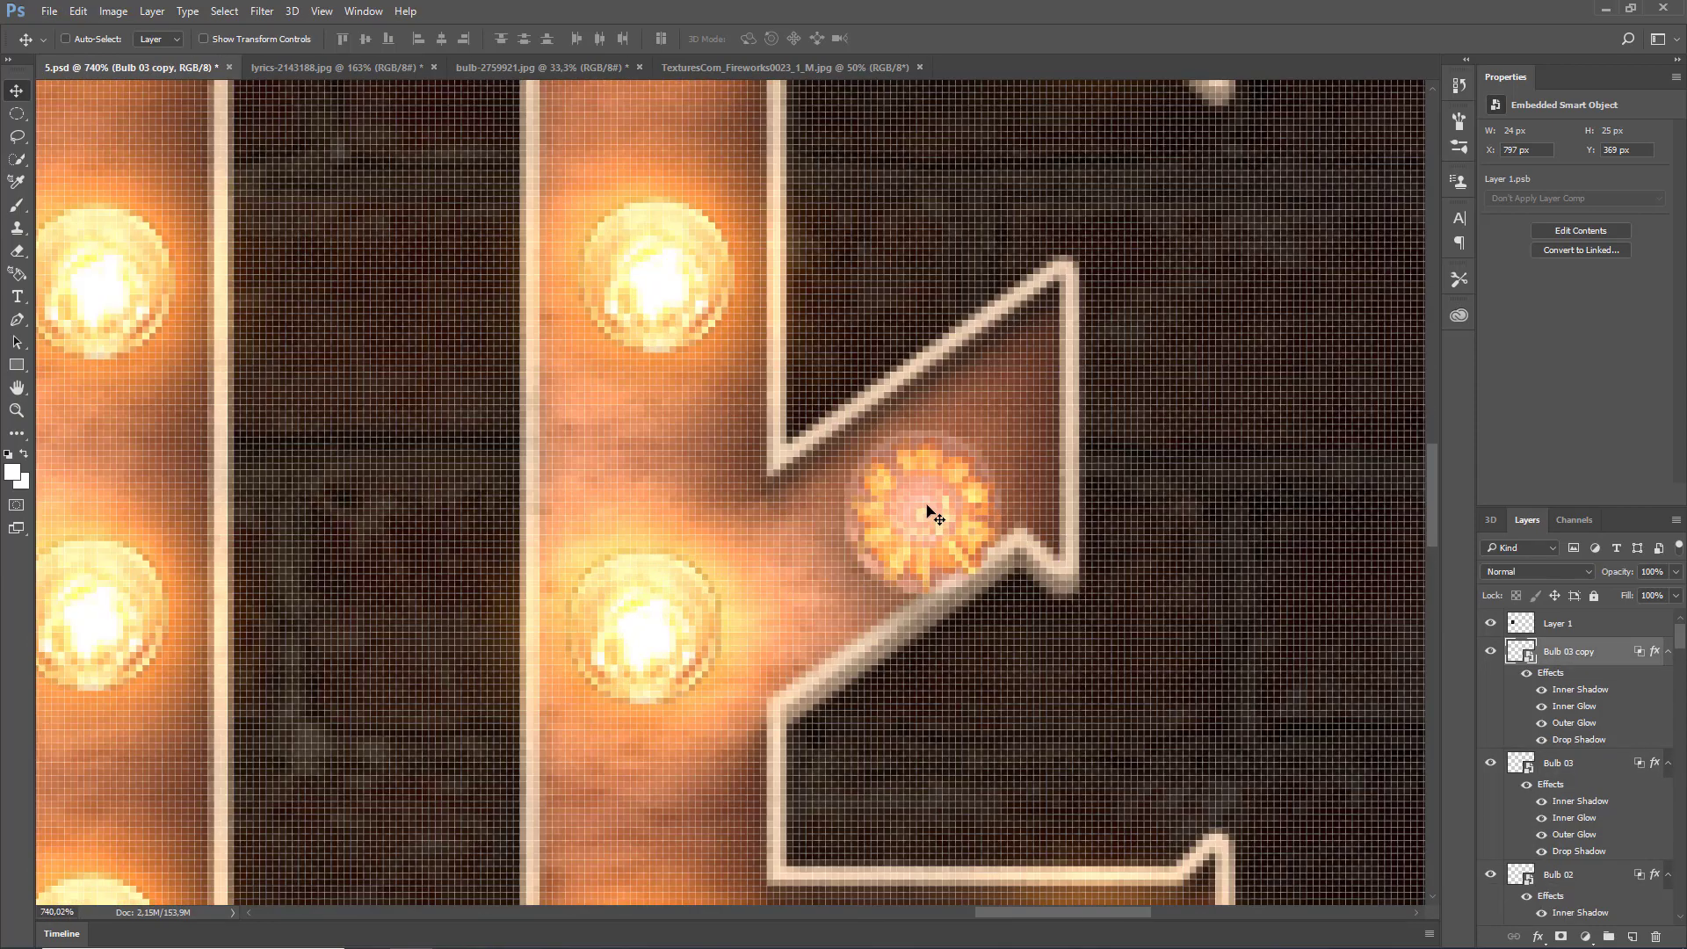
{"action": "left_click_drag", "start_coordinate": [927, 504], "coordinate": [927, 485]}
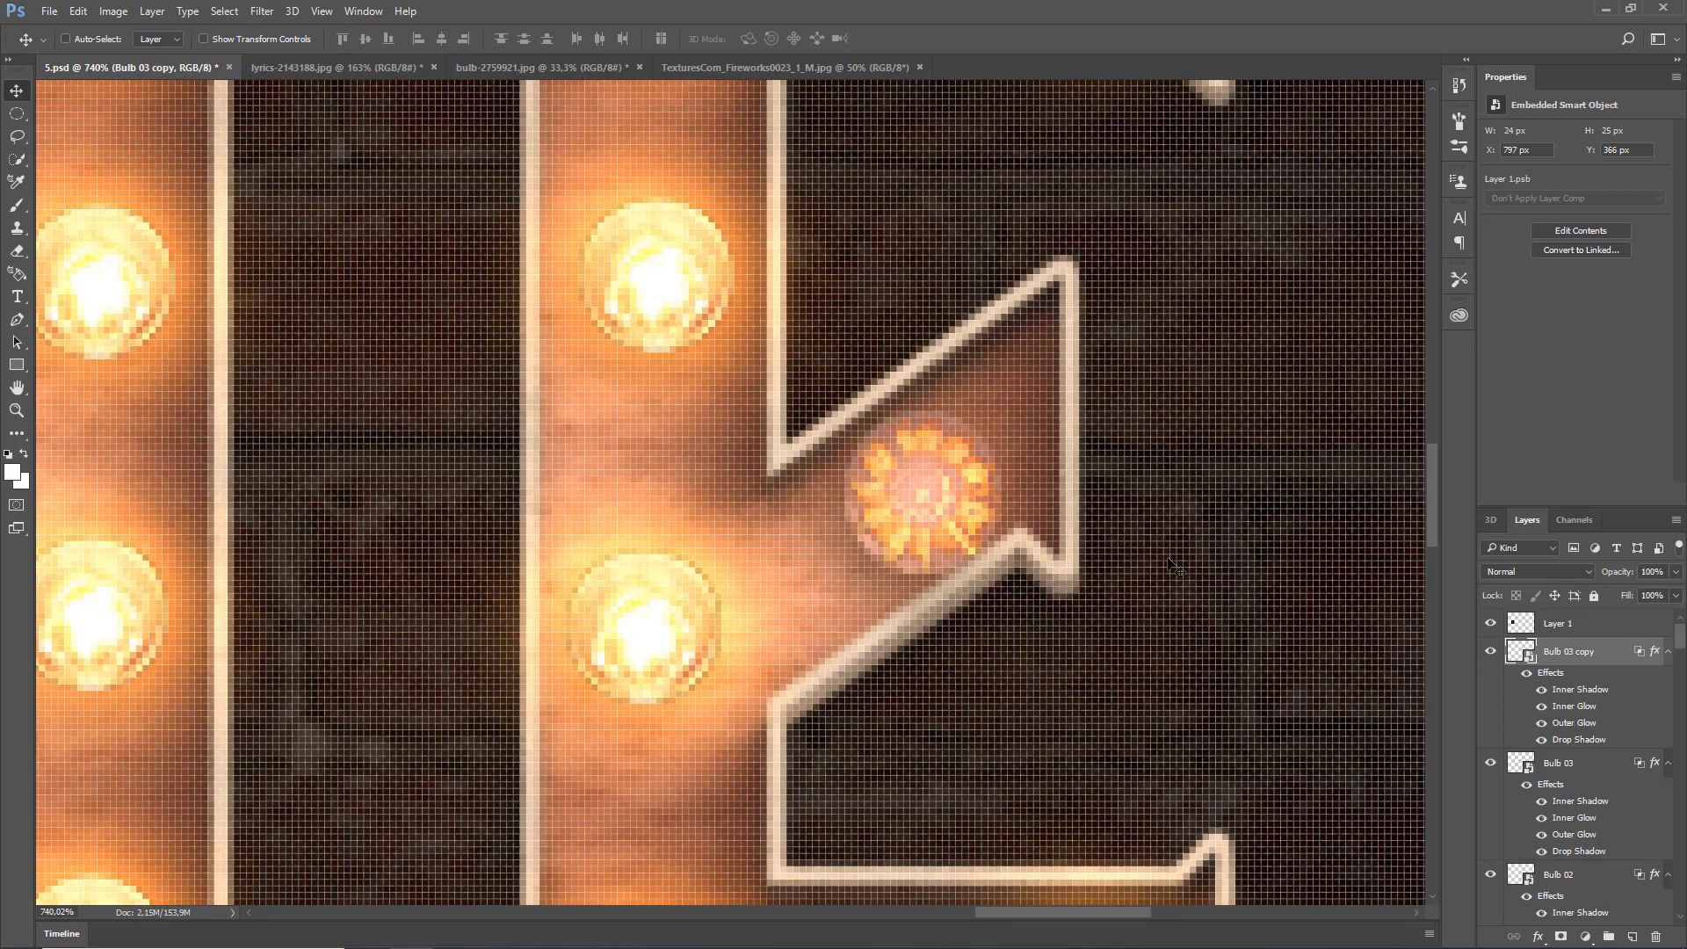
- Align Bulb 03 in the N with the bulbs above and below it, at X 586 px
{"action": "left_click", "coordinate": [1579, 764]}
{"action": "scroll", "coordinate": [1151, 509], "scroll_direction": "down", "scroll_amount": 5}
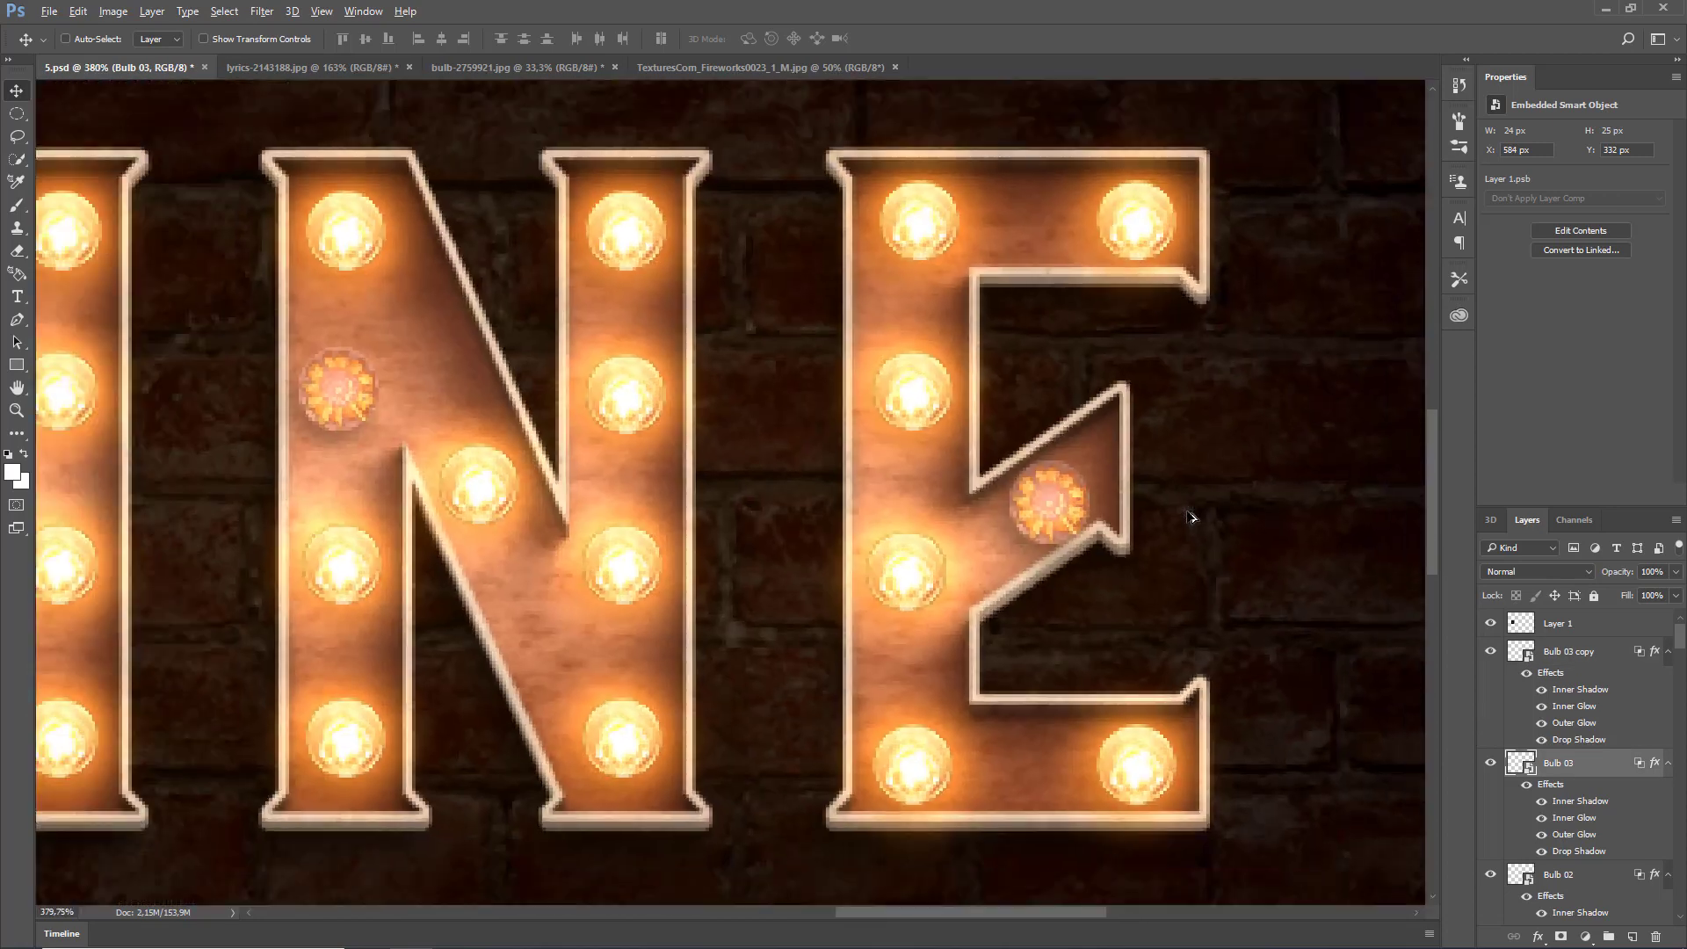
{"action": "scroll", "coordinate": [461, 394], "scroll_direction": "up", "scroll_amount": 3}
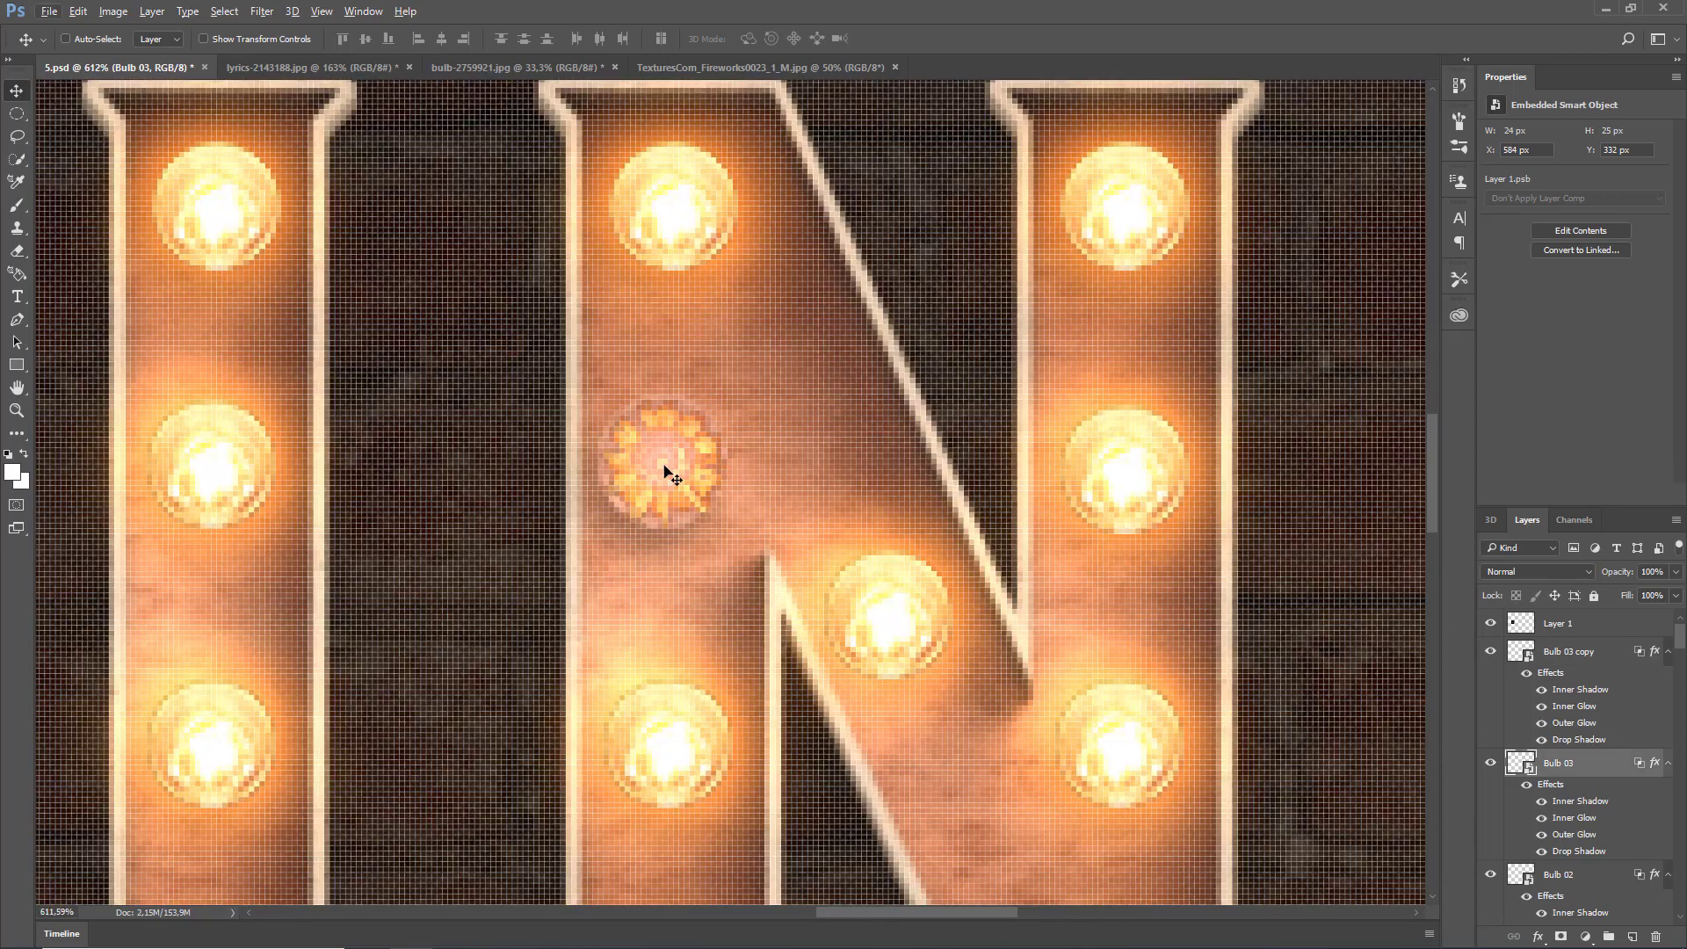
{"action": "left_click_drag", "start_coordinate": [663, 463], "coordinate": [672, 466]}
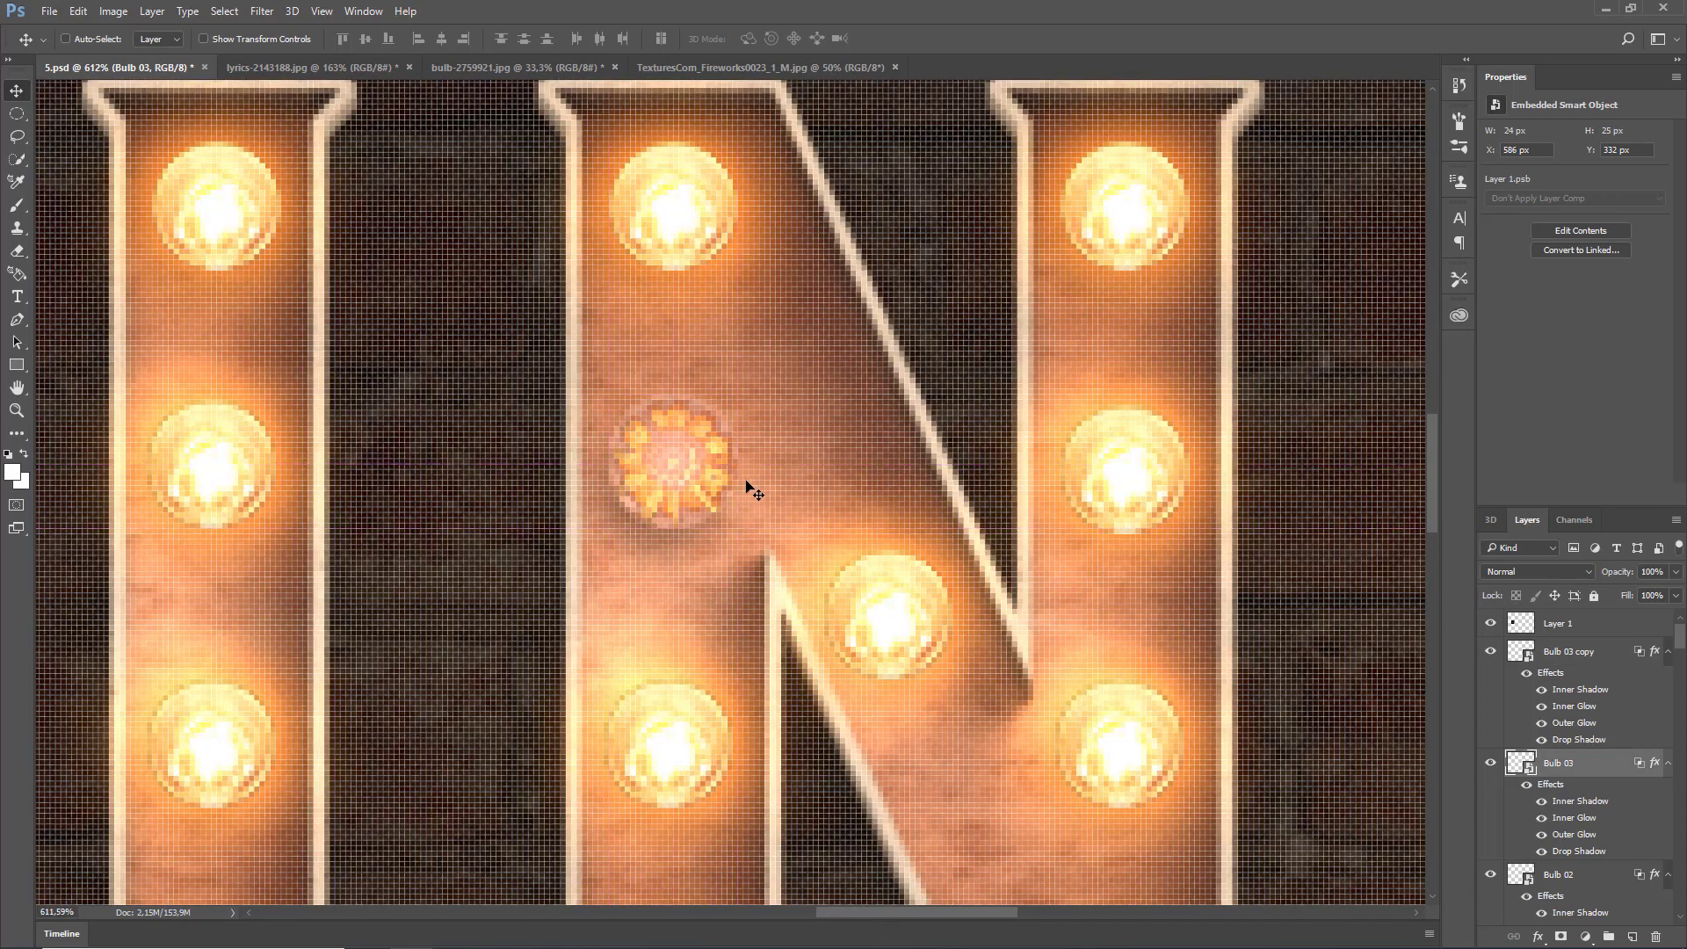
{"action": "scroll", "coordinate": [747, 461], "scroll_direction": "down", "scroll_amount": 3}
{"action": "scroll", "coordinate": [746, 459], "scroll_direction": "down", "scroll_amount": 4}
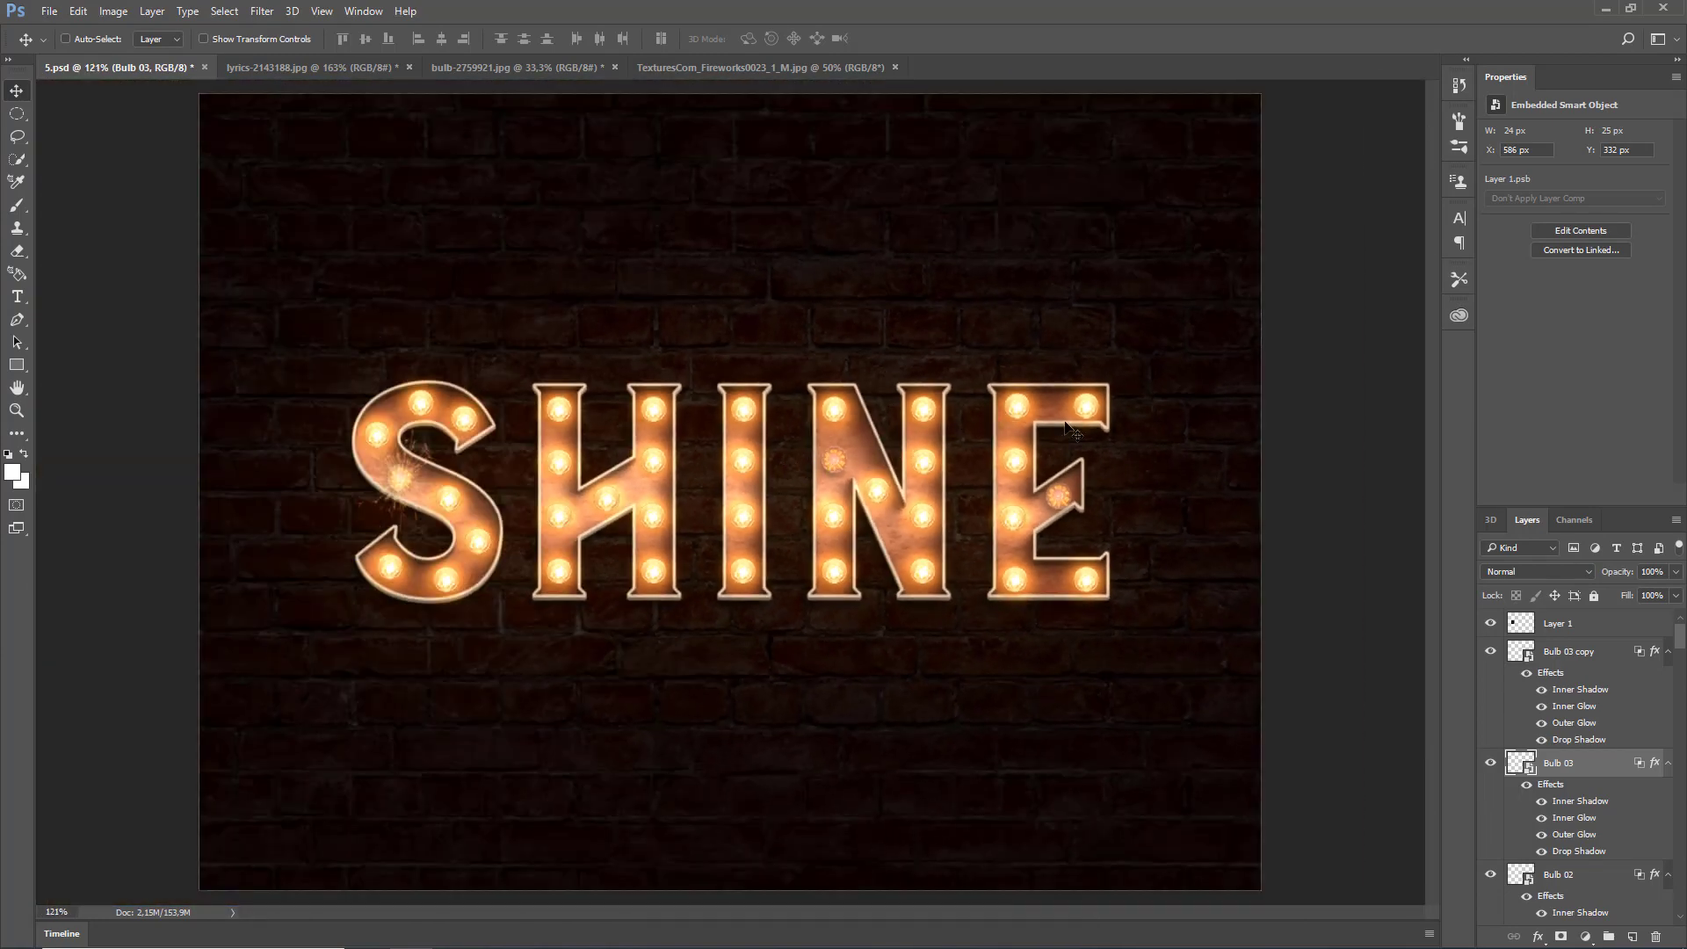
- Duplicate the Layer 1 fireworks onto the new bulbs in the N and E, and nudge the N copy onto its bulb
{"action": "left_click", "coordinate": [1578, 630]}
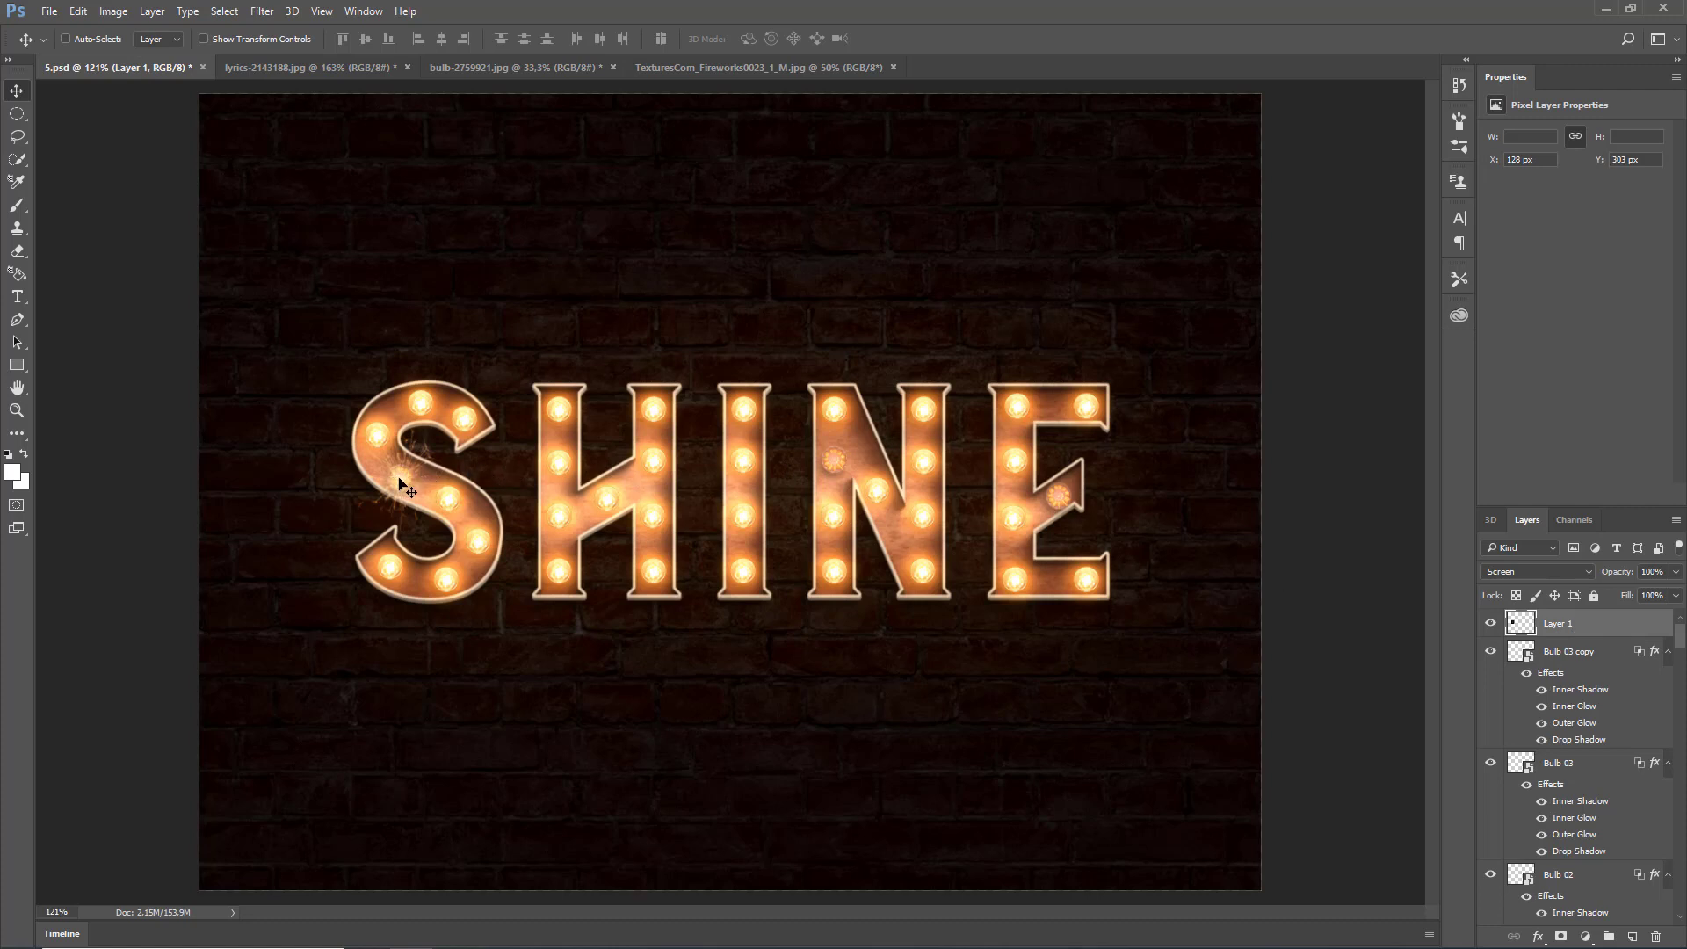
{"action": "left_click_drag", "start_coordinate": [403, 482], "coordinate": [1058, 496]}
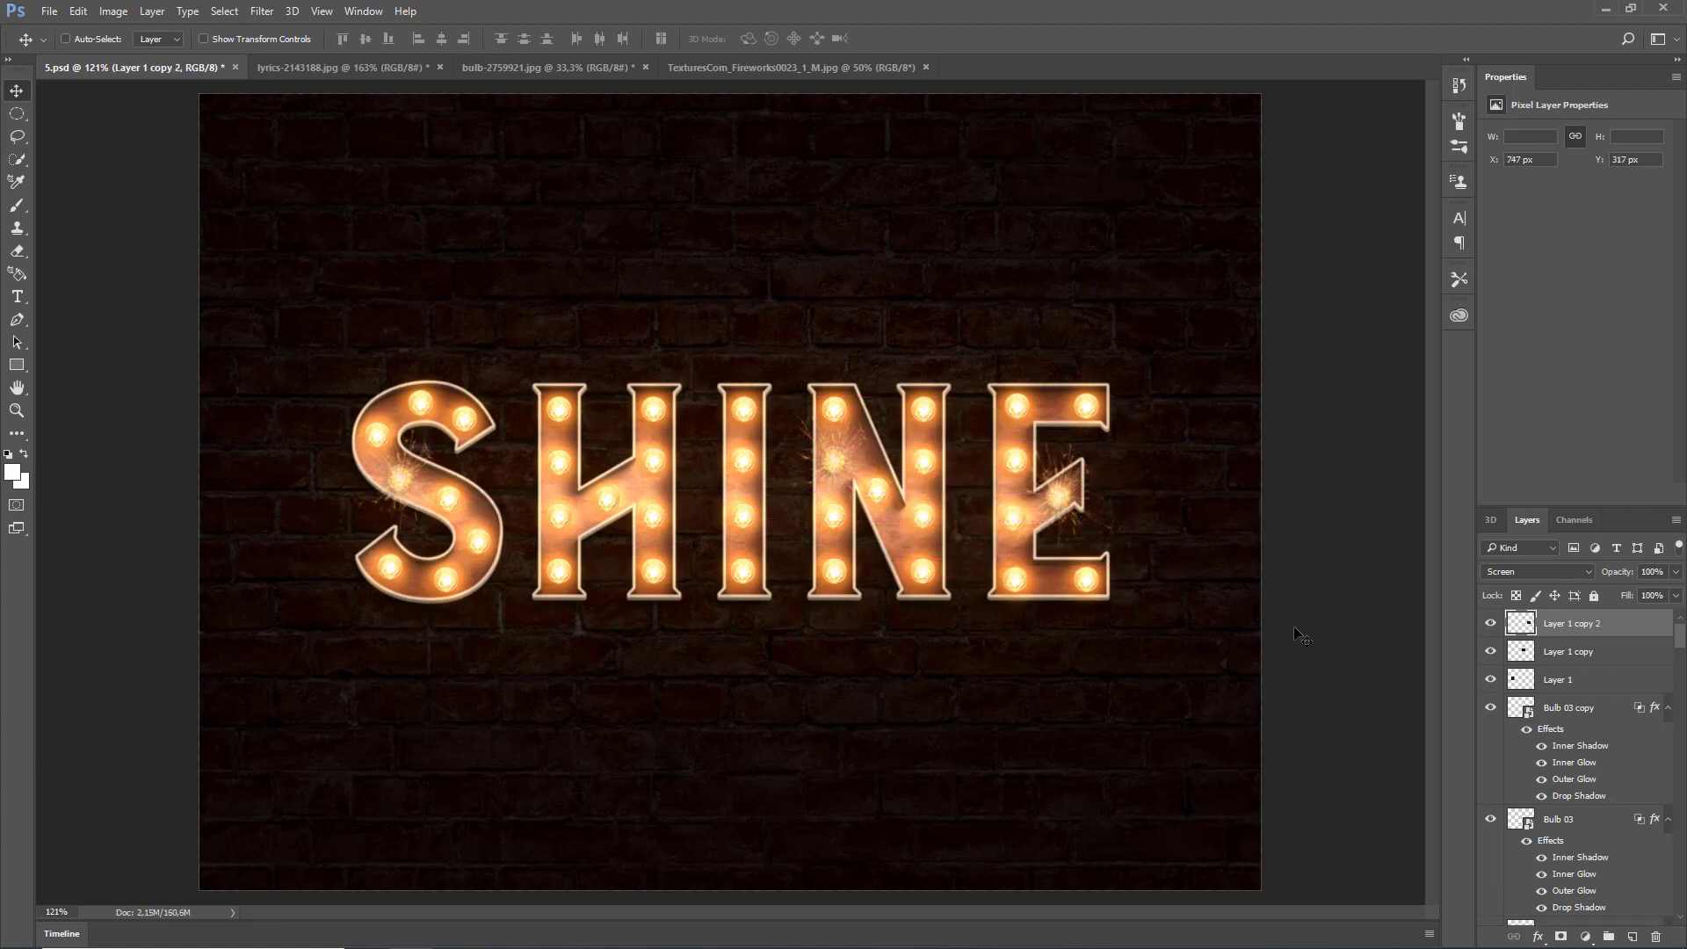
{"action": "left_click", "coordinate": [1628, 656]}
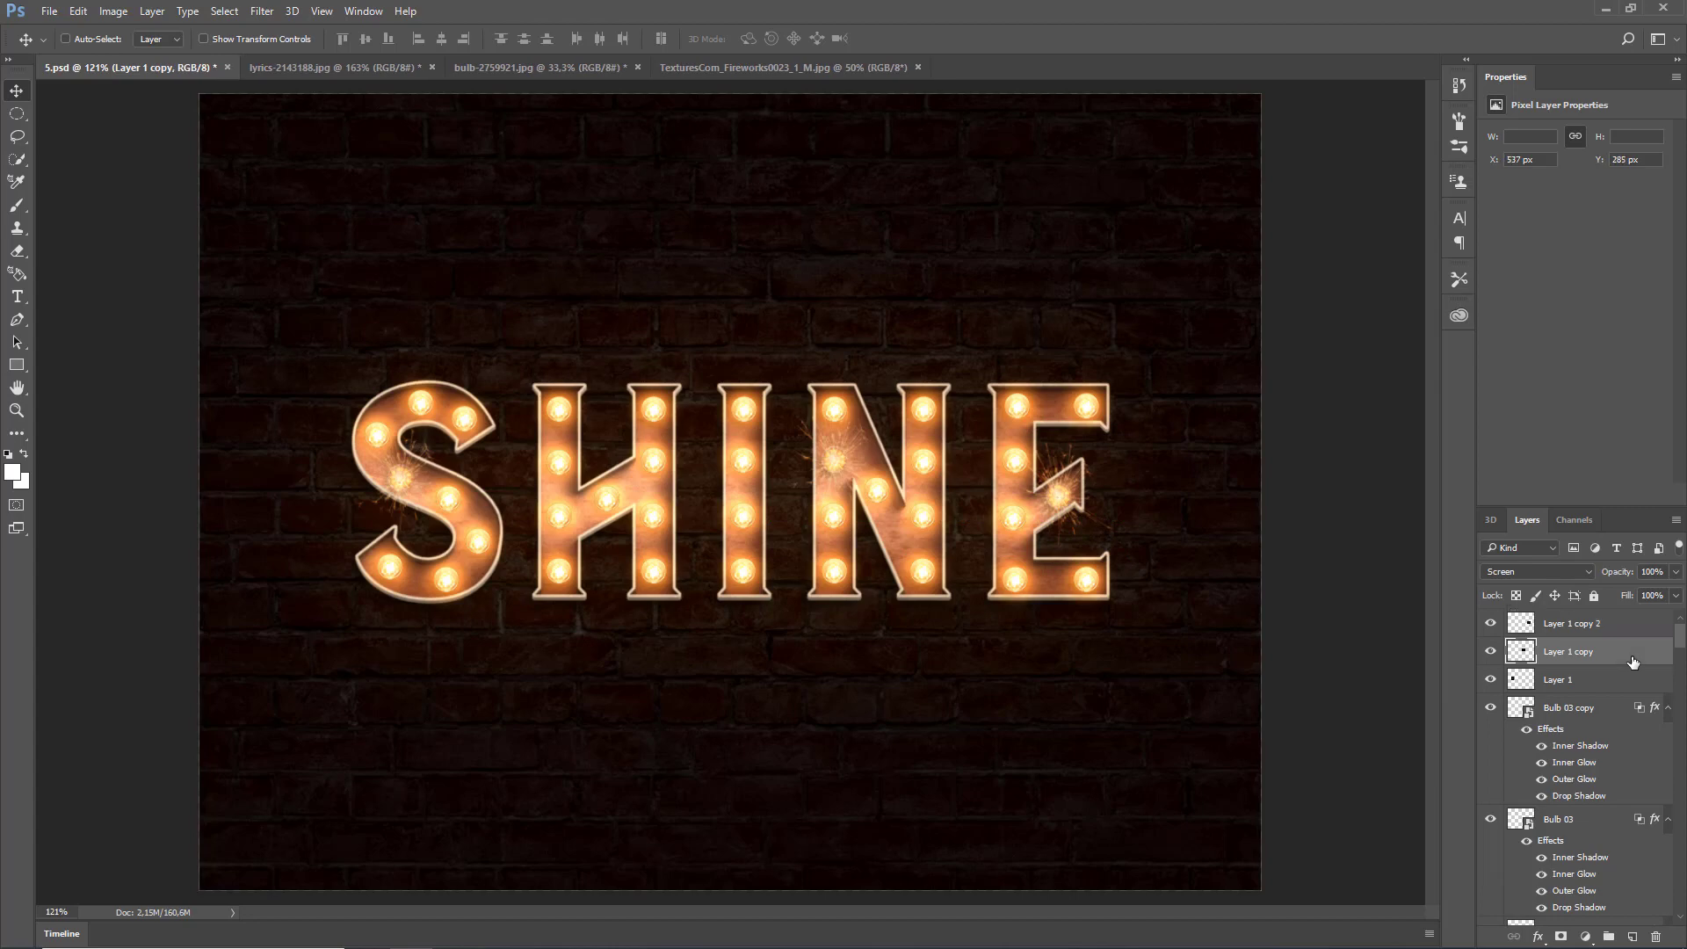
{"action": "scroll", "coordinate": [842, 453], "scroll_direction": "up", "scroll_amount": 6}
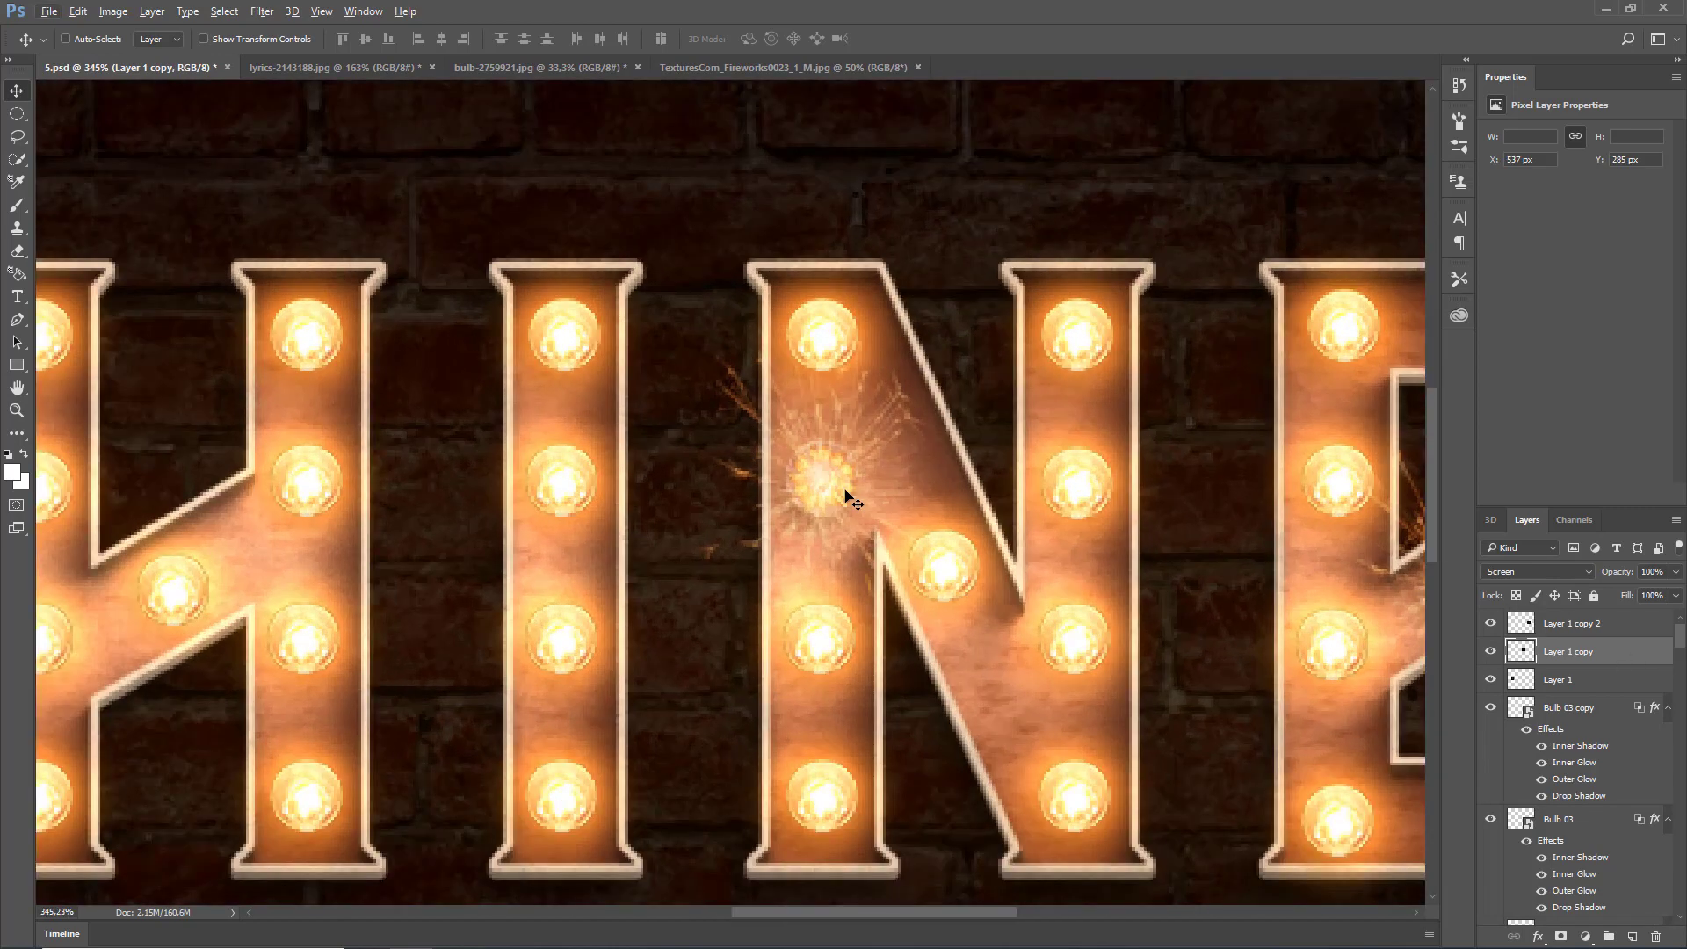
{"action": "left_click_drag", "start_coordinate": [826, 484], "coordinate": [822, 486]}
- Scale the N's fireworks copy up to about 113.6% and recentre it over its bulb
{"action": "key", "text": "ctrl+t"}
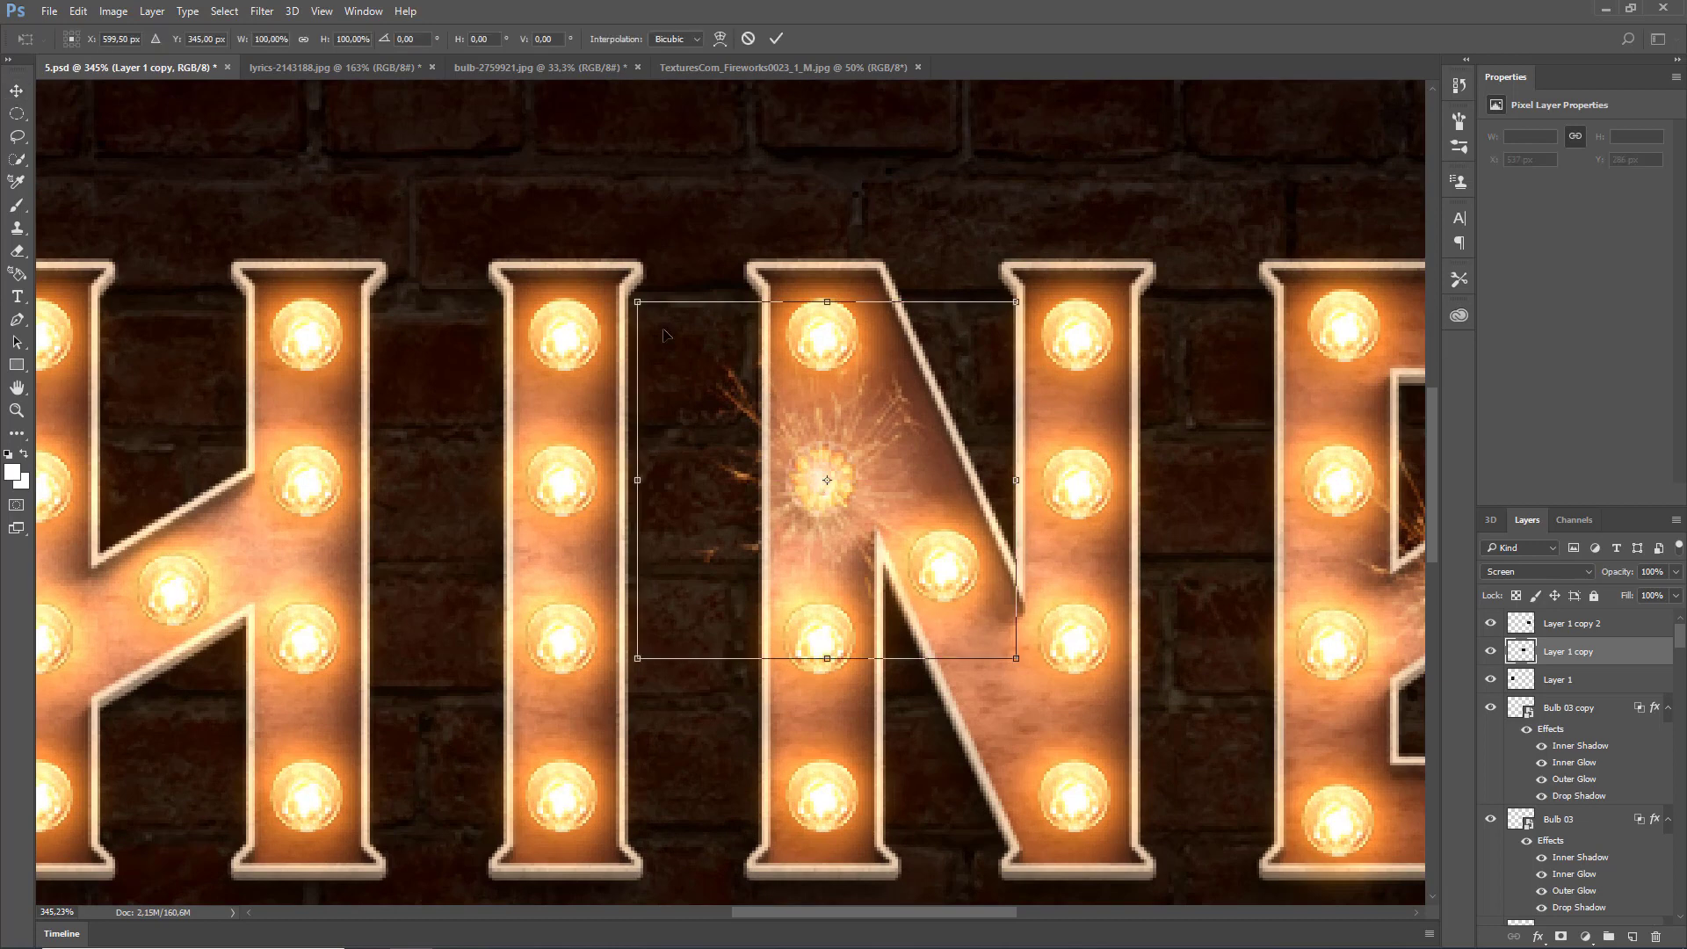
{"action": "left_click_drag", "start_coordinate": [637, 300], "coordinate": [586, 252]}
{"action": "left_click_drag", "start_coordinate": [802, 458], "coordinate": [824, 482]}
{"action": "scroll", "coordinate": [660, 507], "scroll_direction": "down", "scroll_amount": 2}
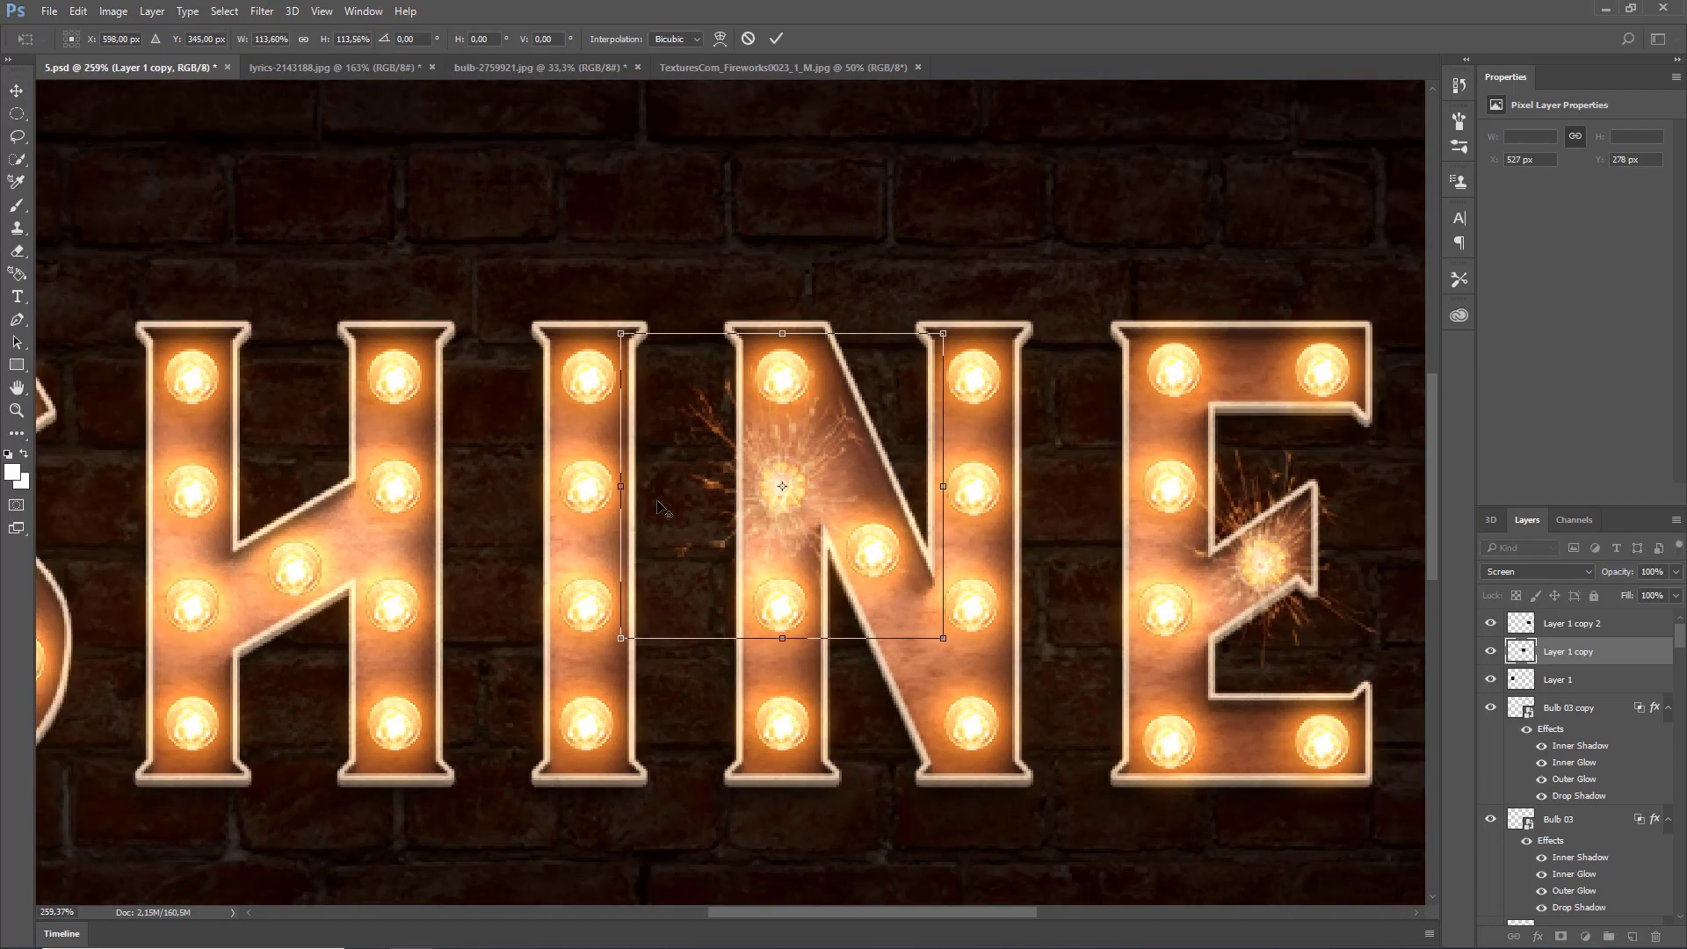
{"action": "left_click", "coordinate": [776, 38]}
{"action": "scroll", "coordinate": [945, 388], "scroll_direction": "down", "scroll_amount": 2}
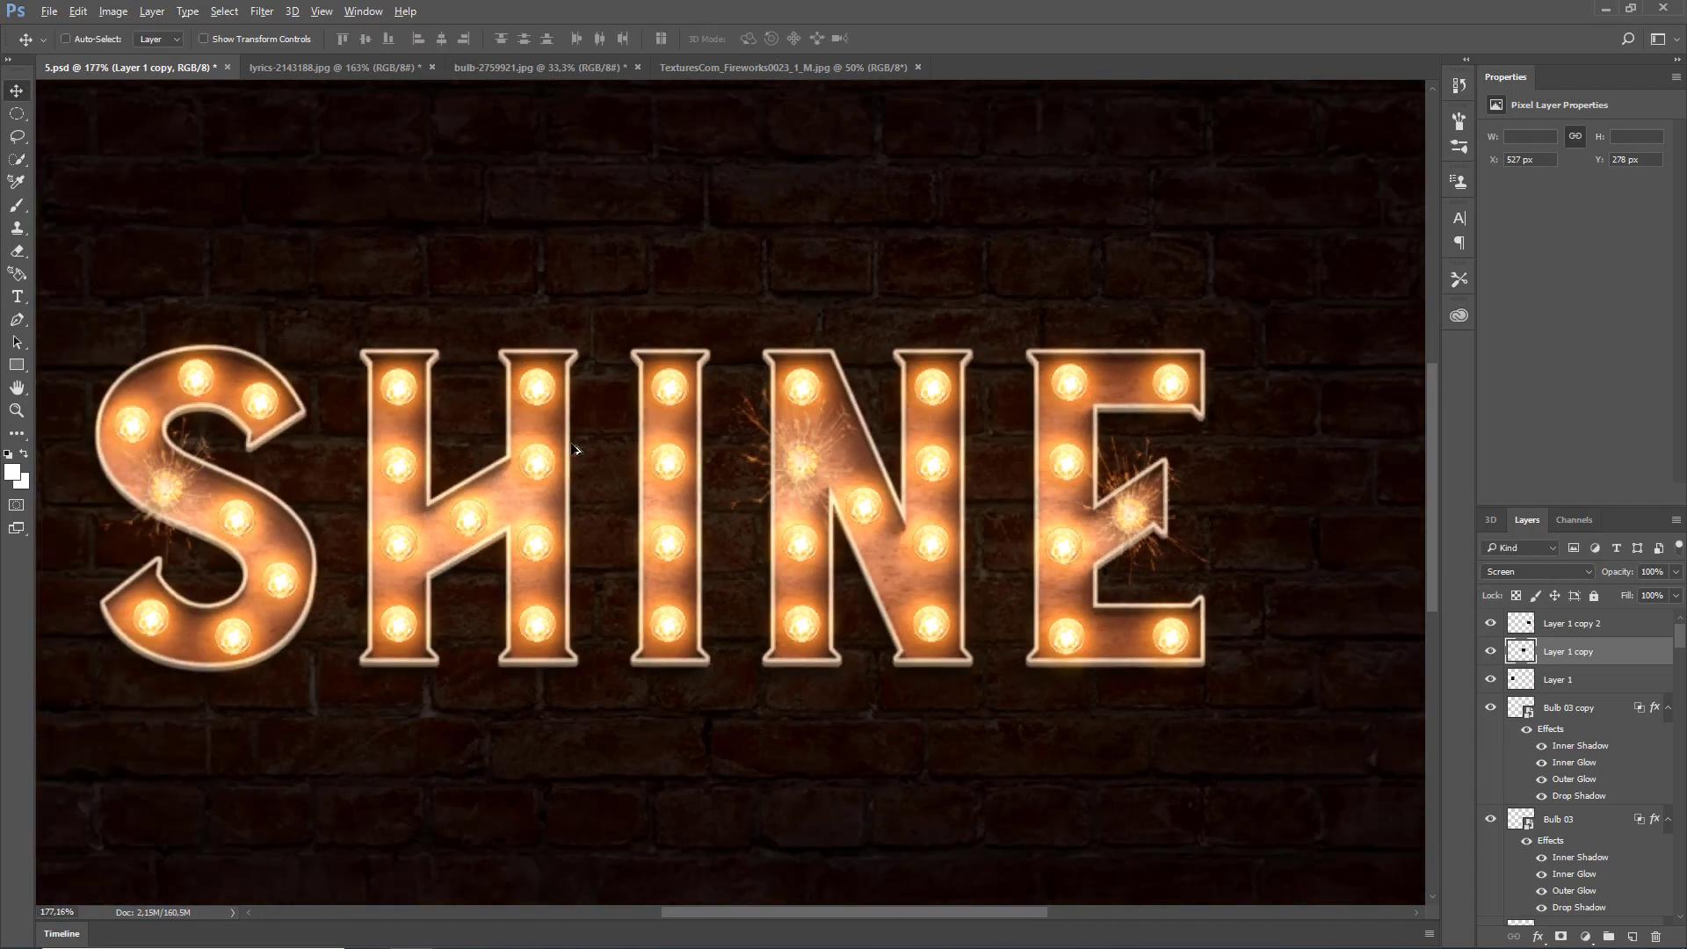
{"action": "scroll", "coordinate": [931, 557], "scroll_direction": "down", "scroll_amount": 2}
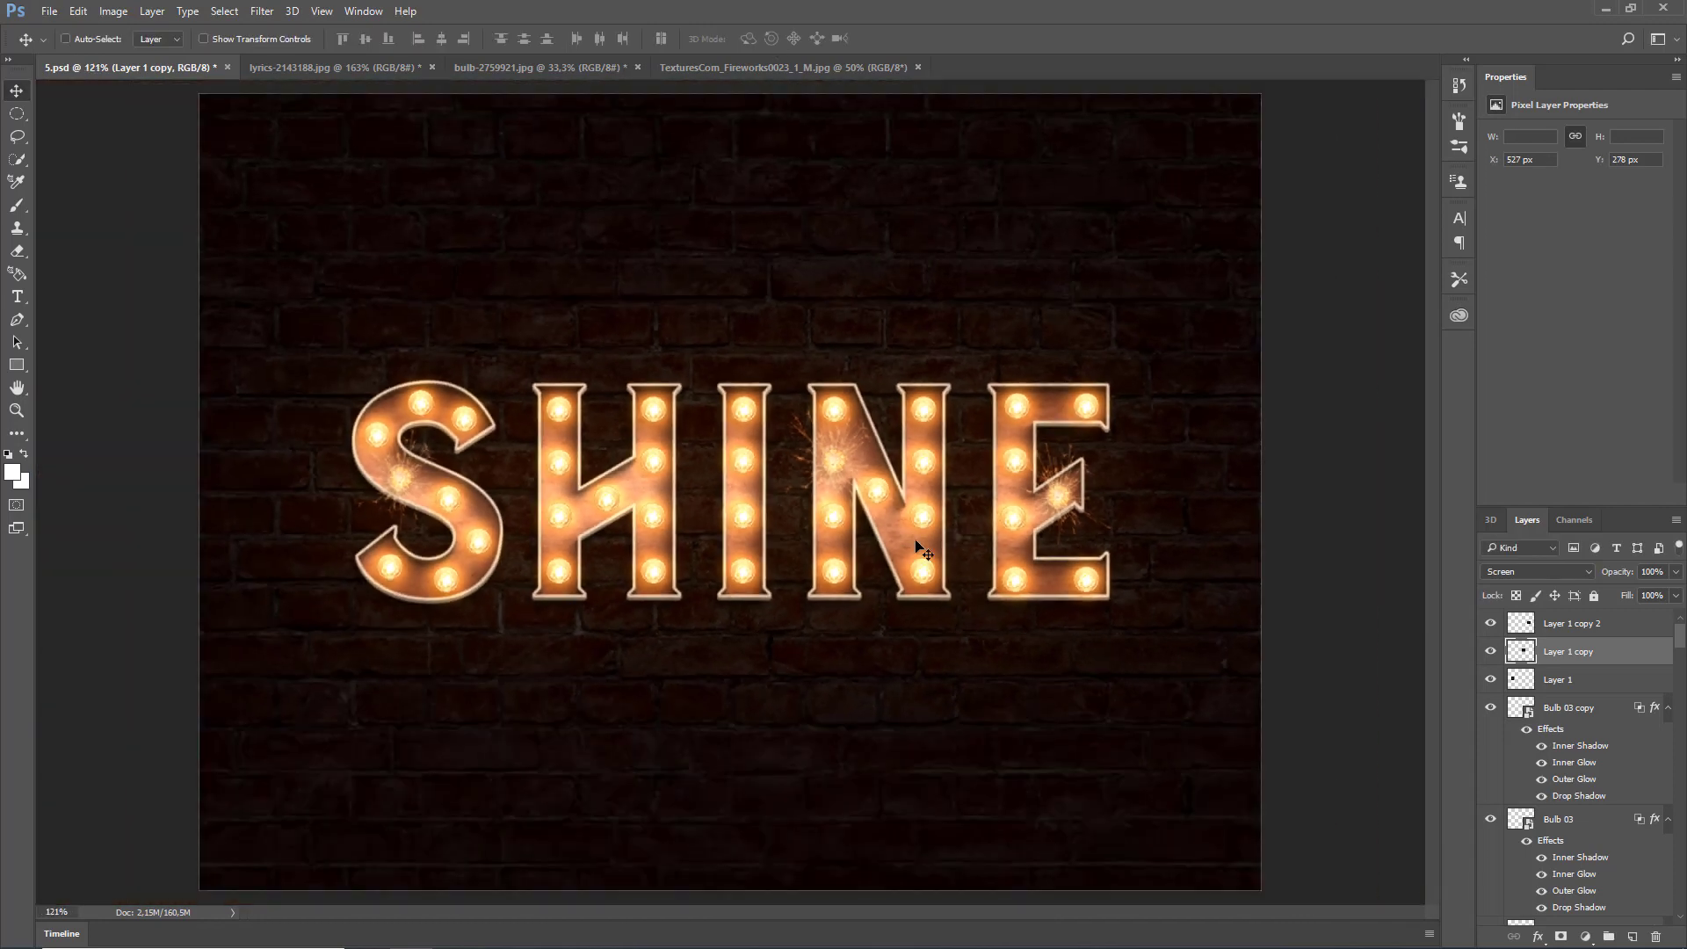
- Rotate the E's fireworks copy, Layer 1 copy 2, slightly counterclockwise around its bulb and apply the transform
{"action": "scroll", "coordinate": [1154, 495], "scroll_direction": "up", "scroll_amount": 9}
{"action": "left_click", "coordinate": [1557, 625]}
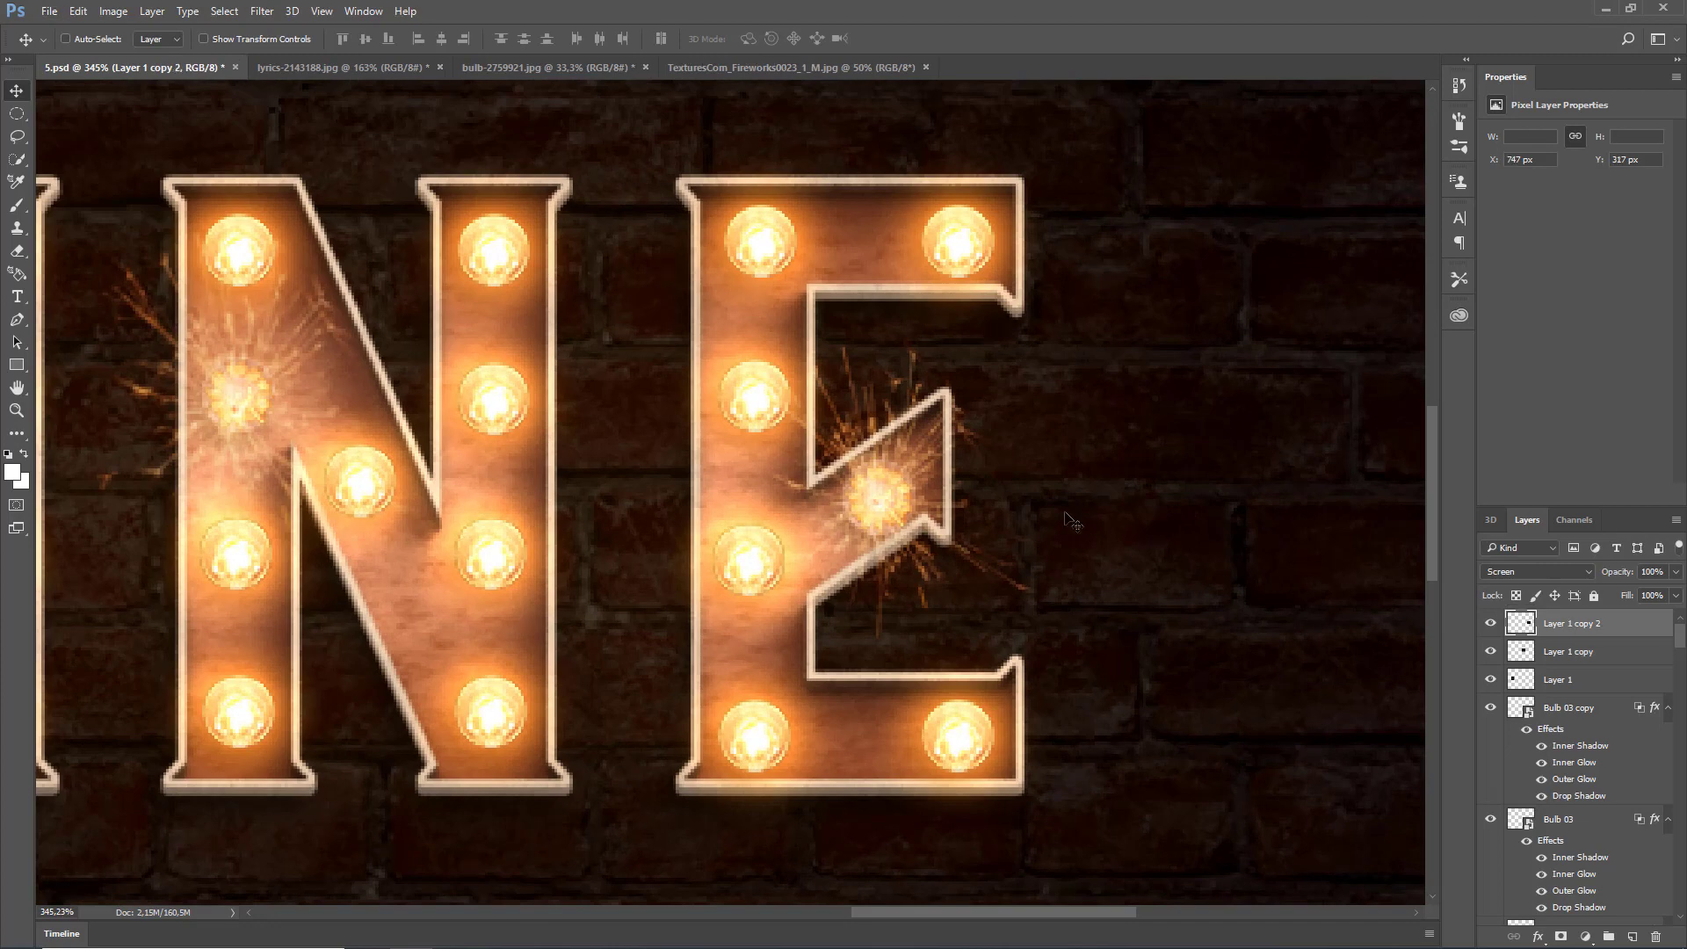
{"action": "key", "text": "ctrl+t"}
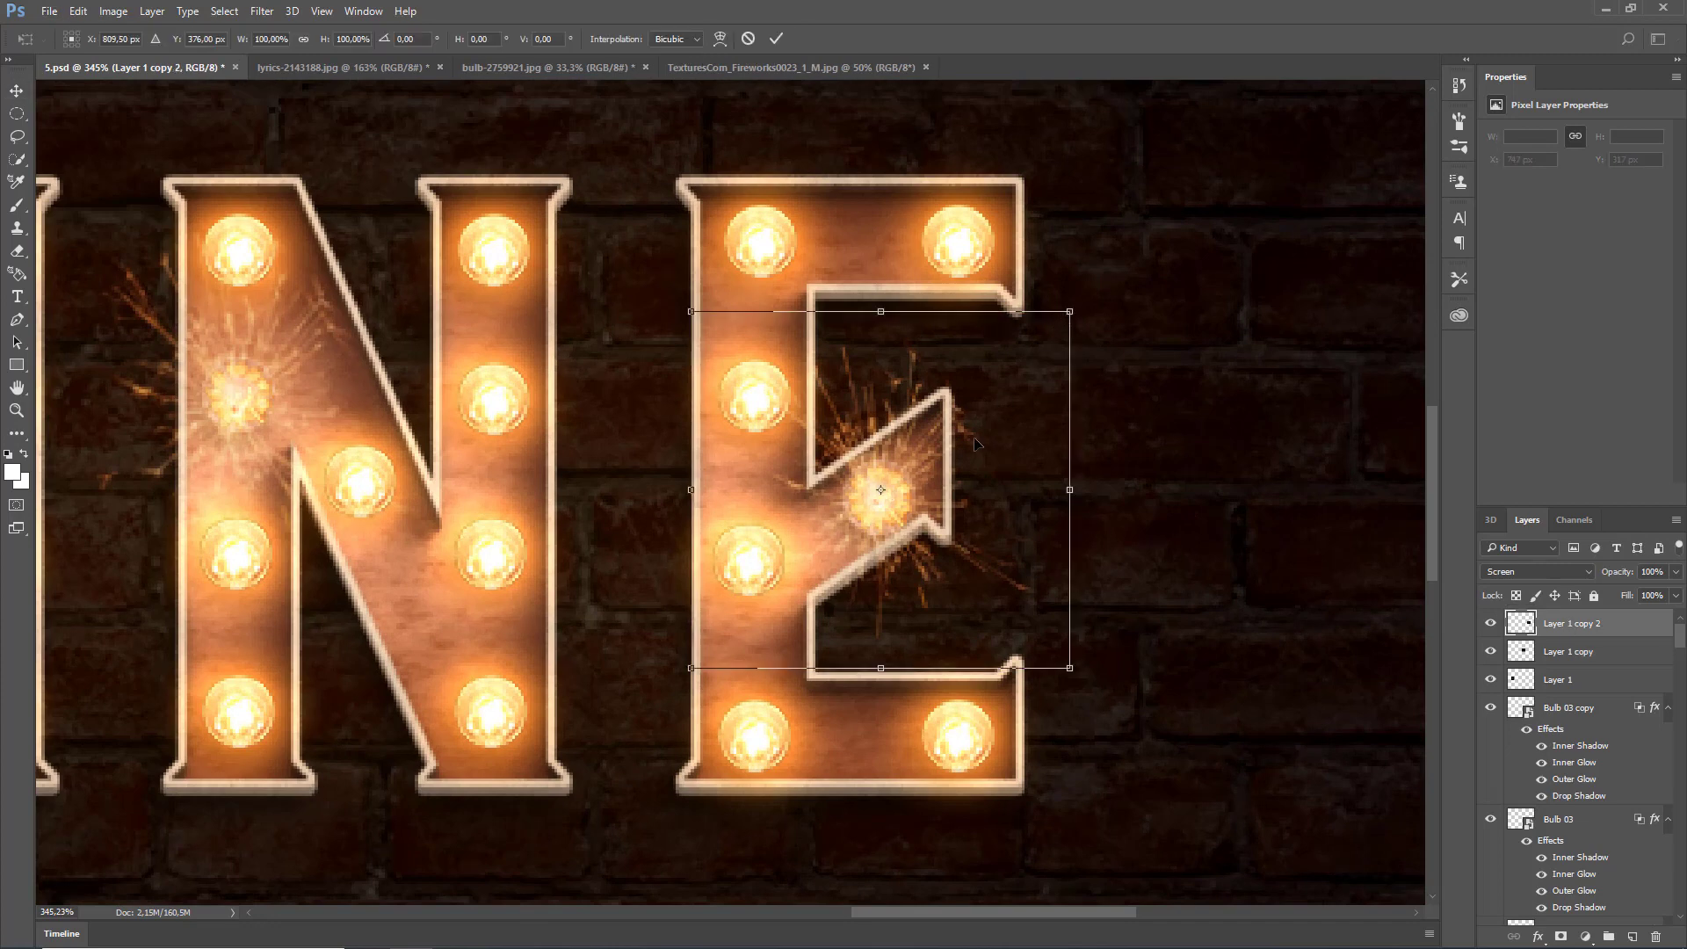
{"action": "right_click", "coordinate": [947, 453]}
{"action": "left_click", "coordinate": [1002, 513]}
{"action": "left_click_drag", "start_coordinate": [883, 308], "coordinate": [790, 307]}
{"action": "left_click", "coordinate": [777, 39]}
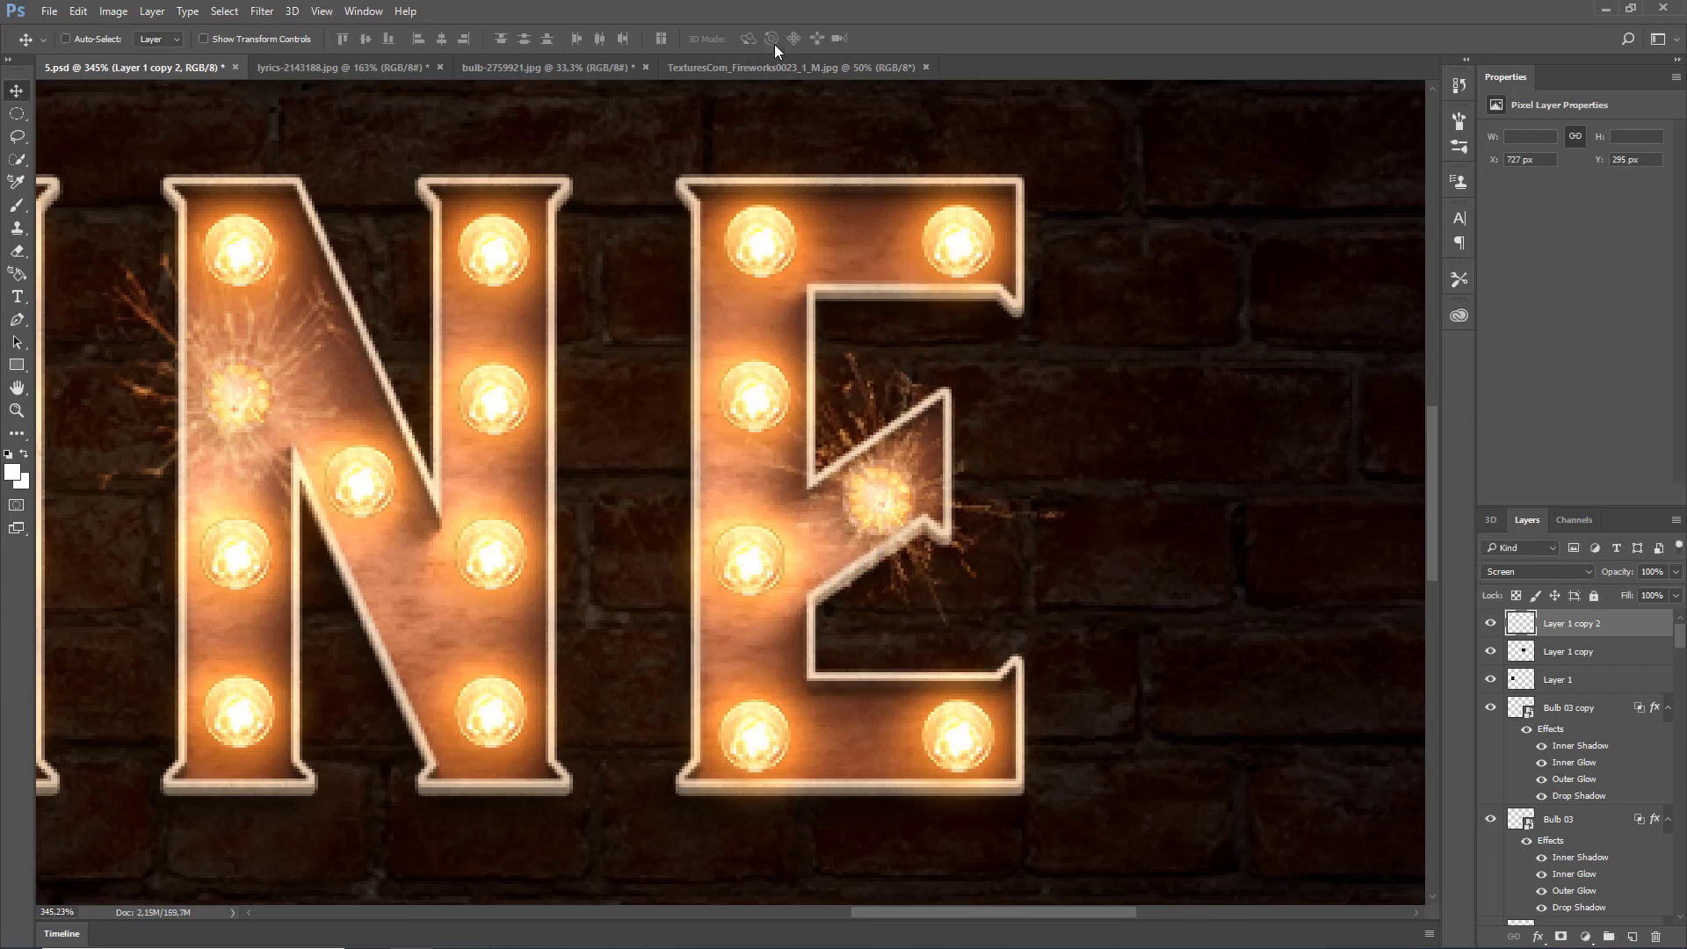
{"action": "scroll", "coordinate": [1142, 372], "scroll_direction": "down", "scroll_amount": 3}
{"action": "scroll", "coordinate": [1151, 377], "scroll_direction": "down", "scroll_amount": 2}
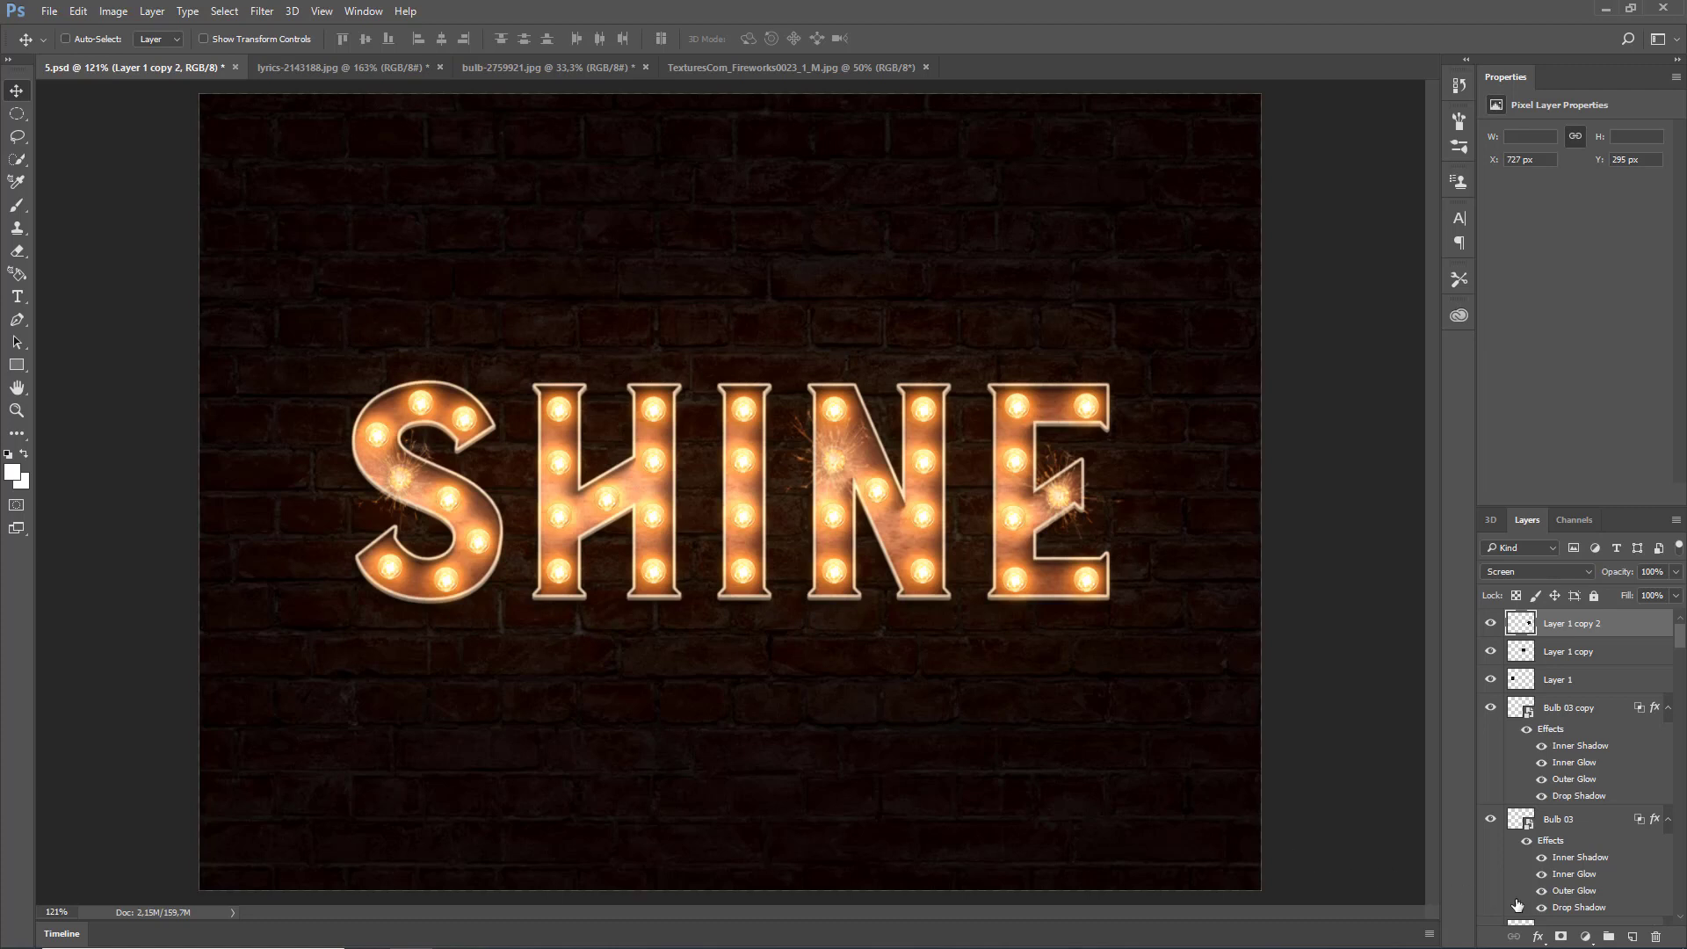
- Create a new layer above the fireworks layers and name it Noise
{"action": "left_click", "coordinate": [1631, 937]}
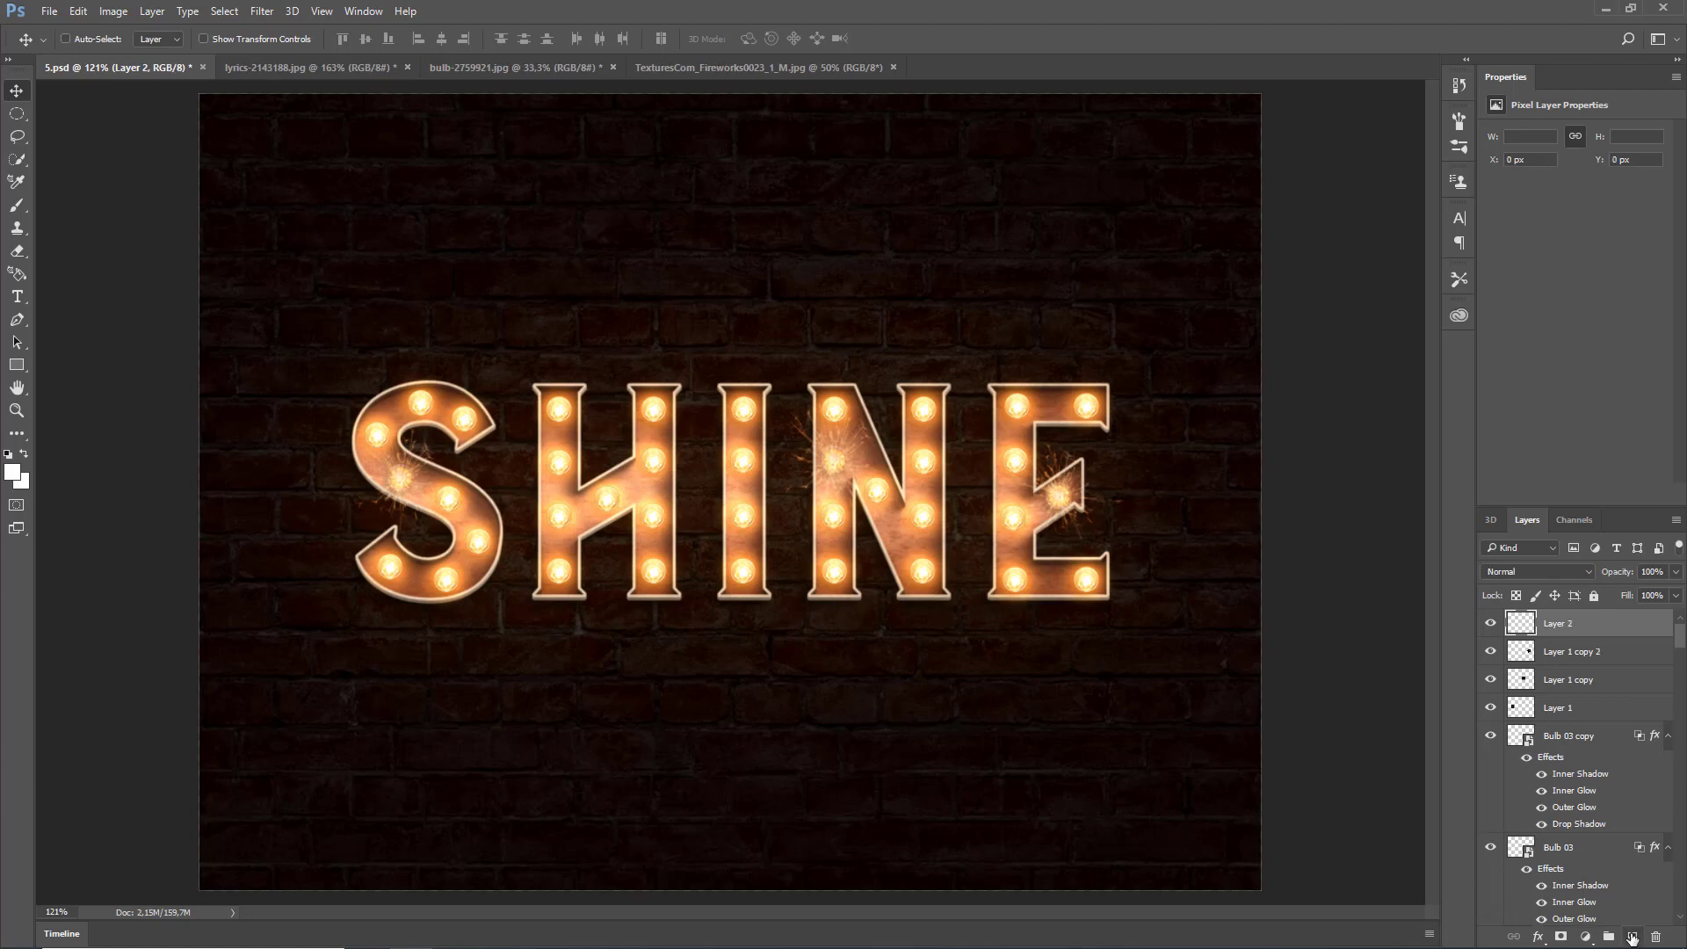
{"action": "double_click", "coordinate": [1560, 624]}
{"action": "type", "text": "Noise"}
{"action": "key", "text": "Return"}
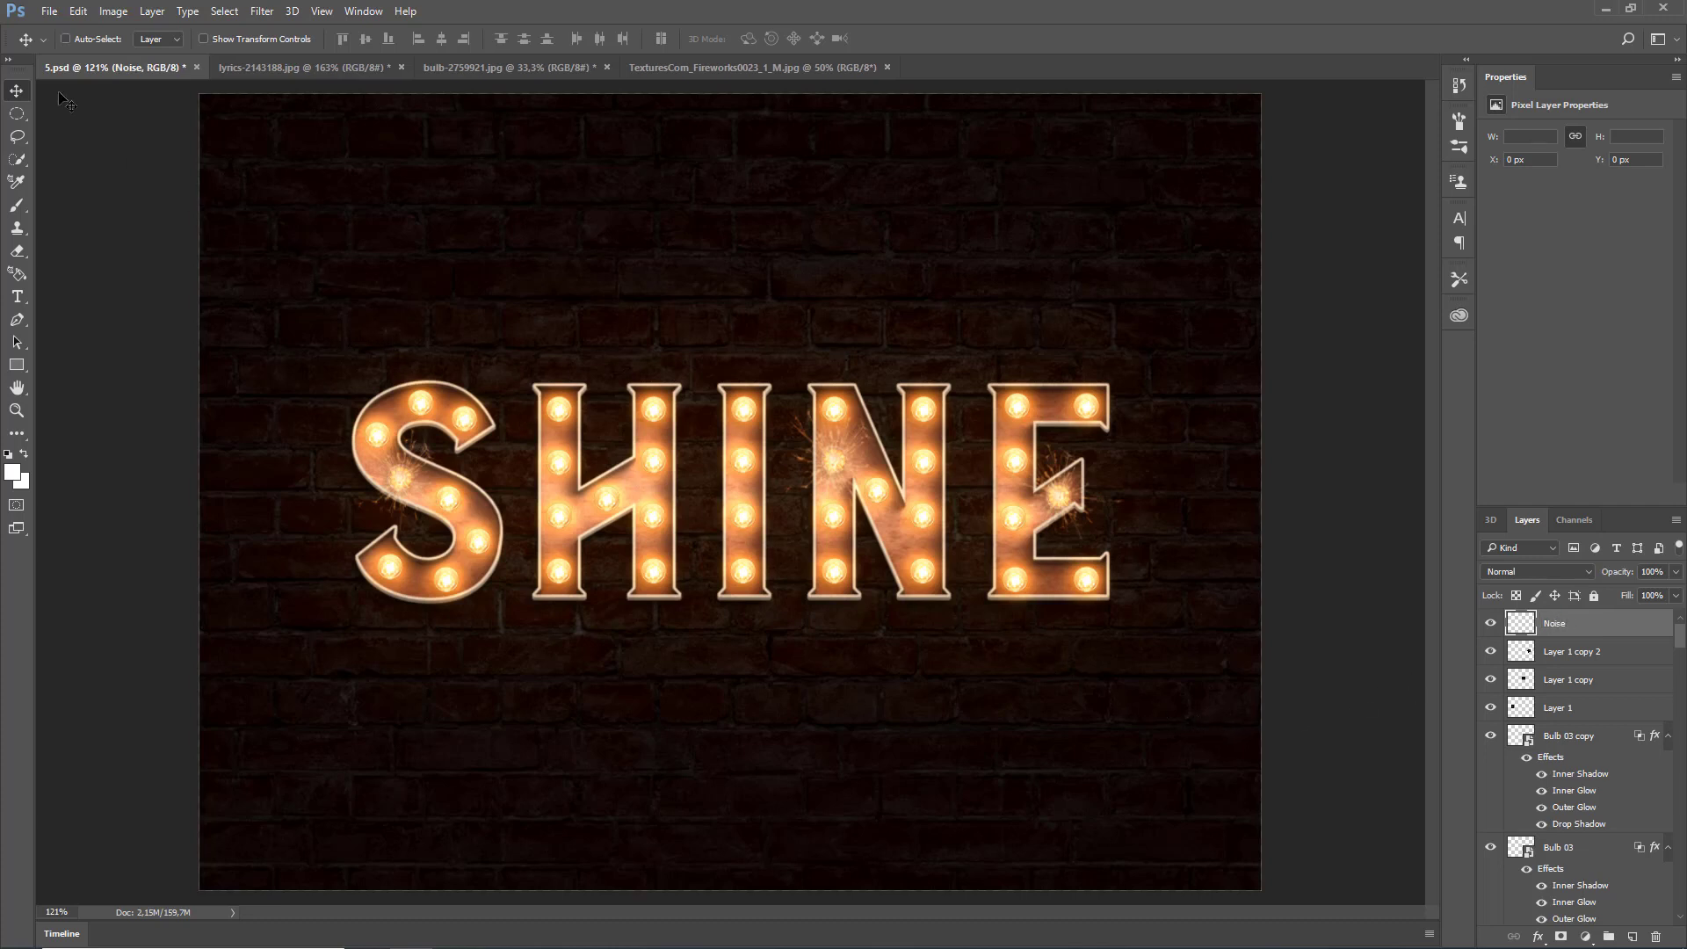
- Fill the Noise layer with 50% Gray in Normal mode at 100% opacity
{"action": "left_click", "coordinate": [79, 16]}
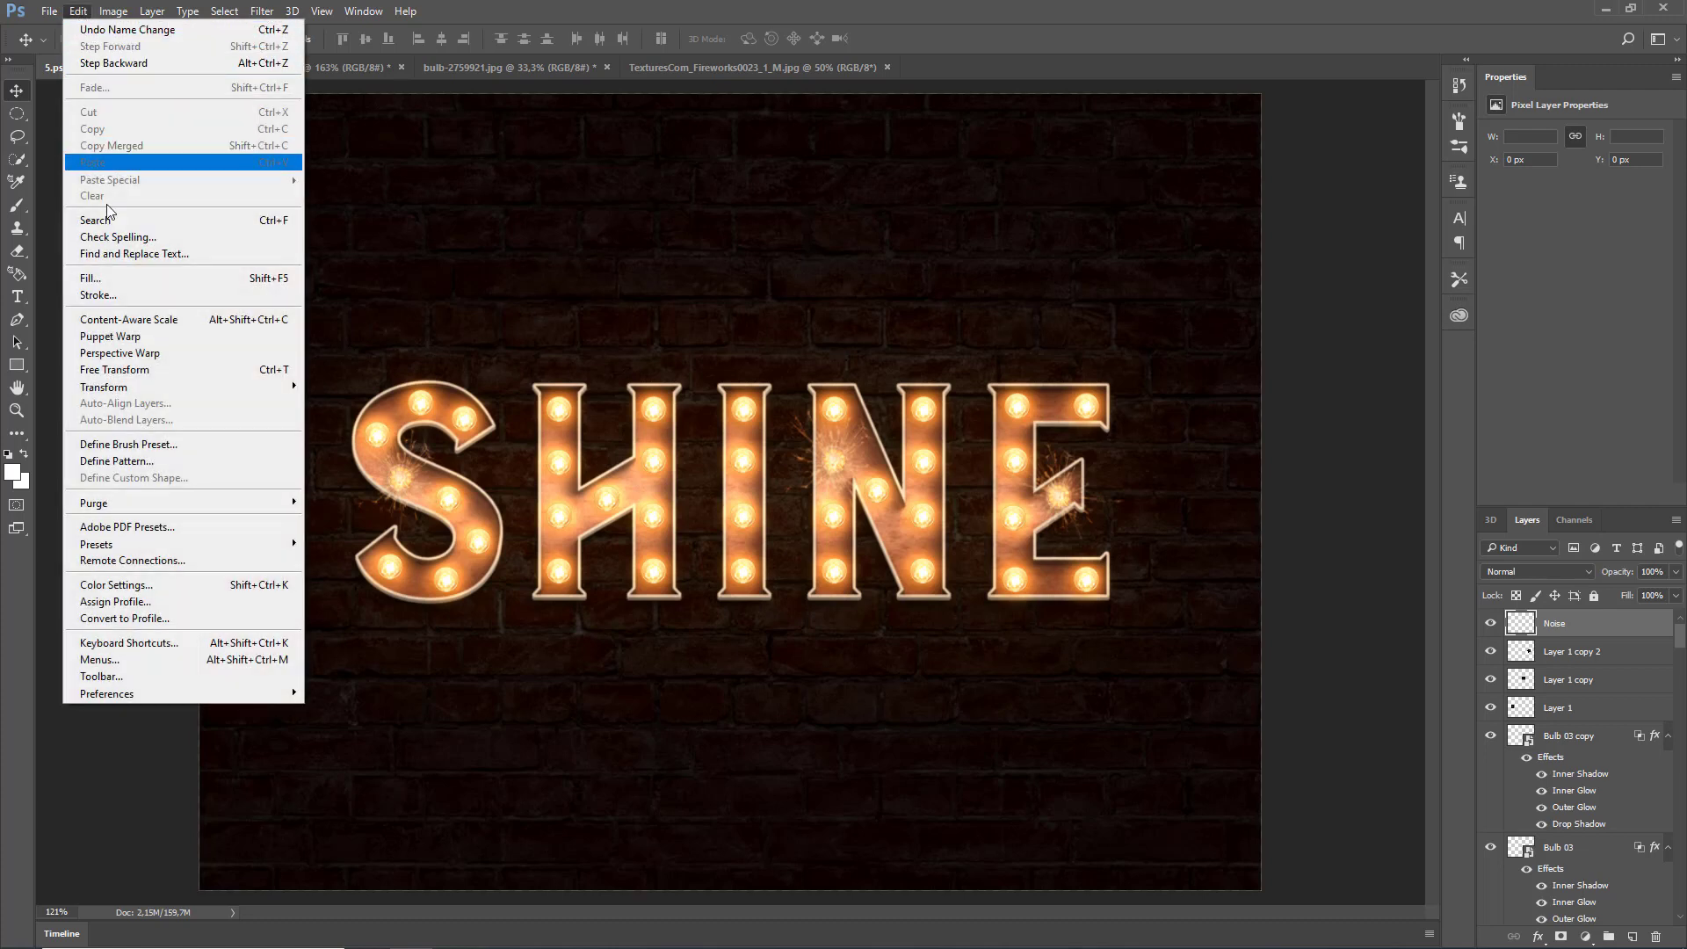
{"action": "left_click", "coordinate": [126, 279]}
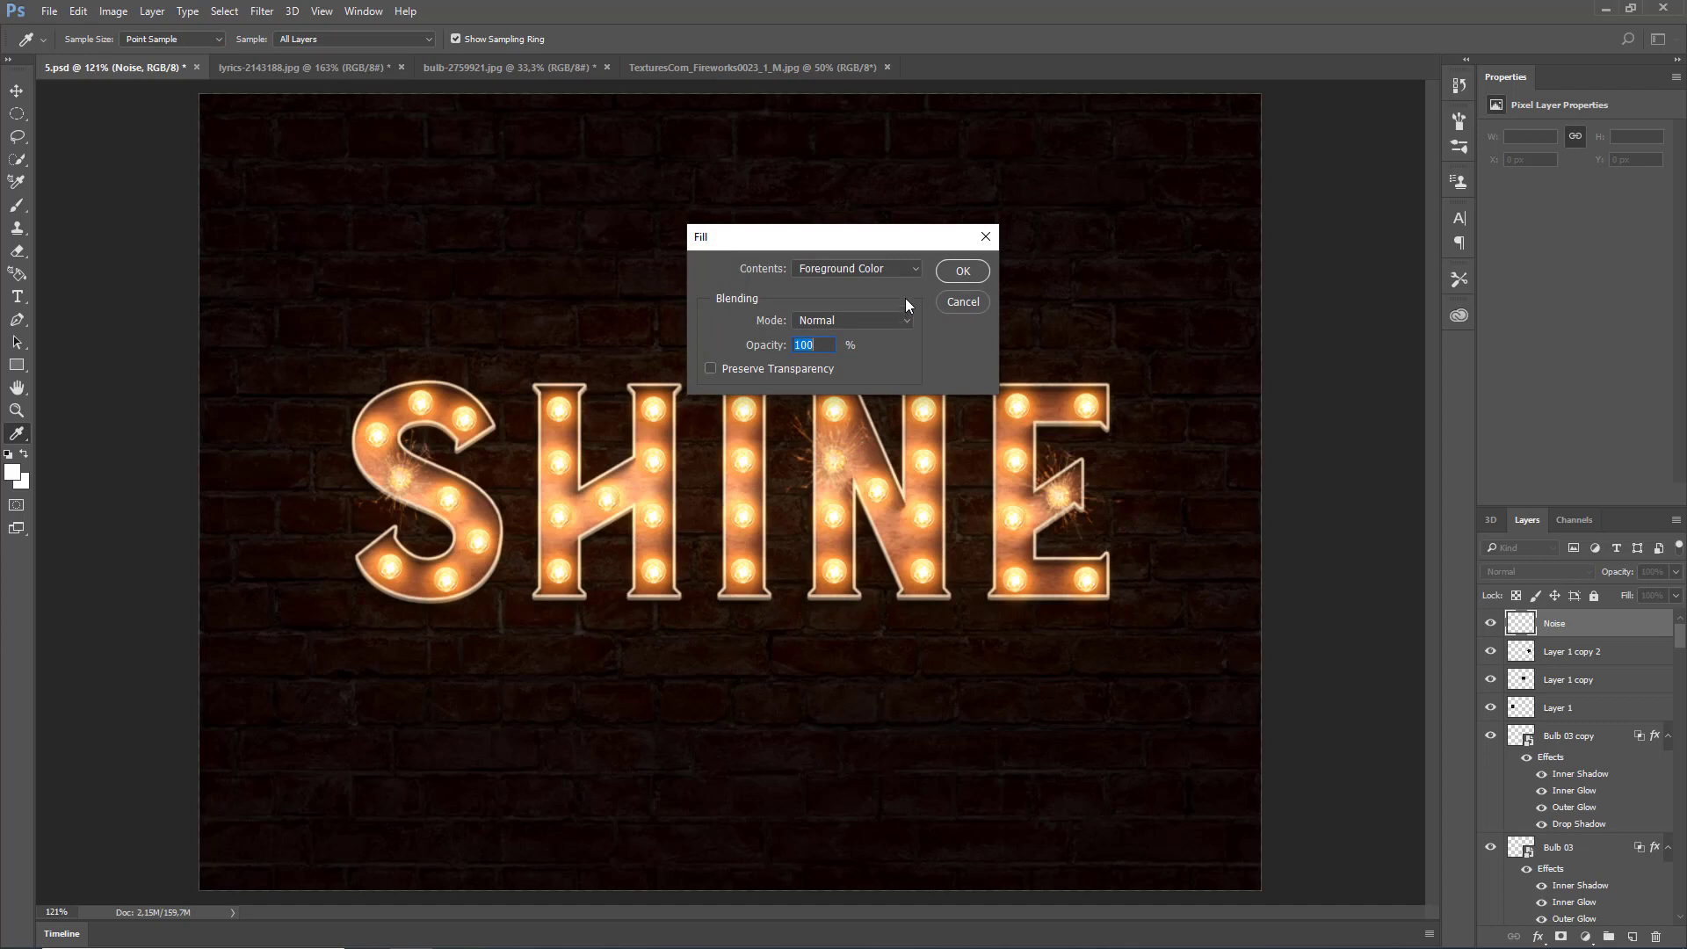
{"action": "left_click", "coordinate": [913, 274]}
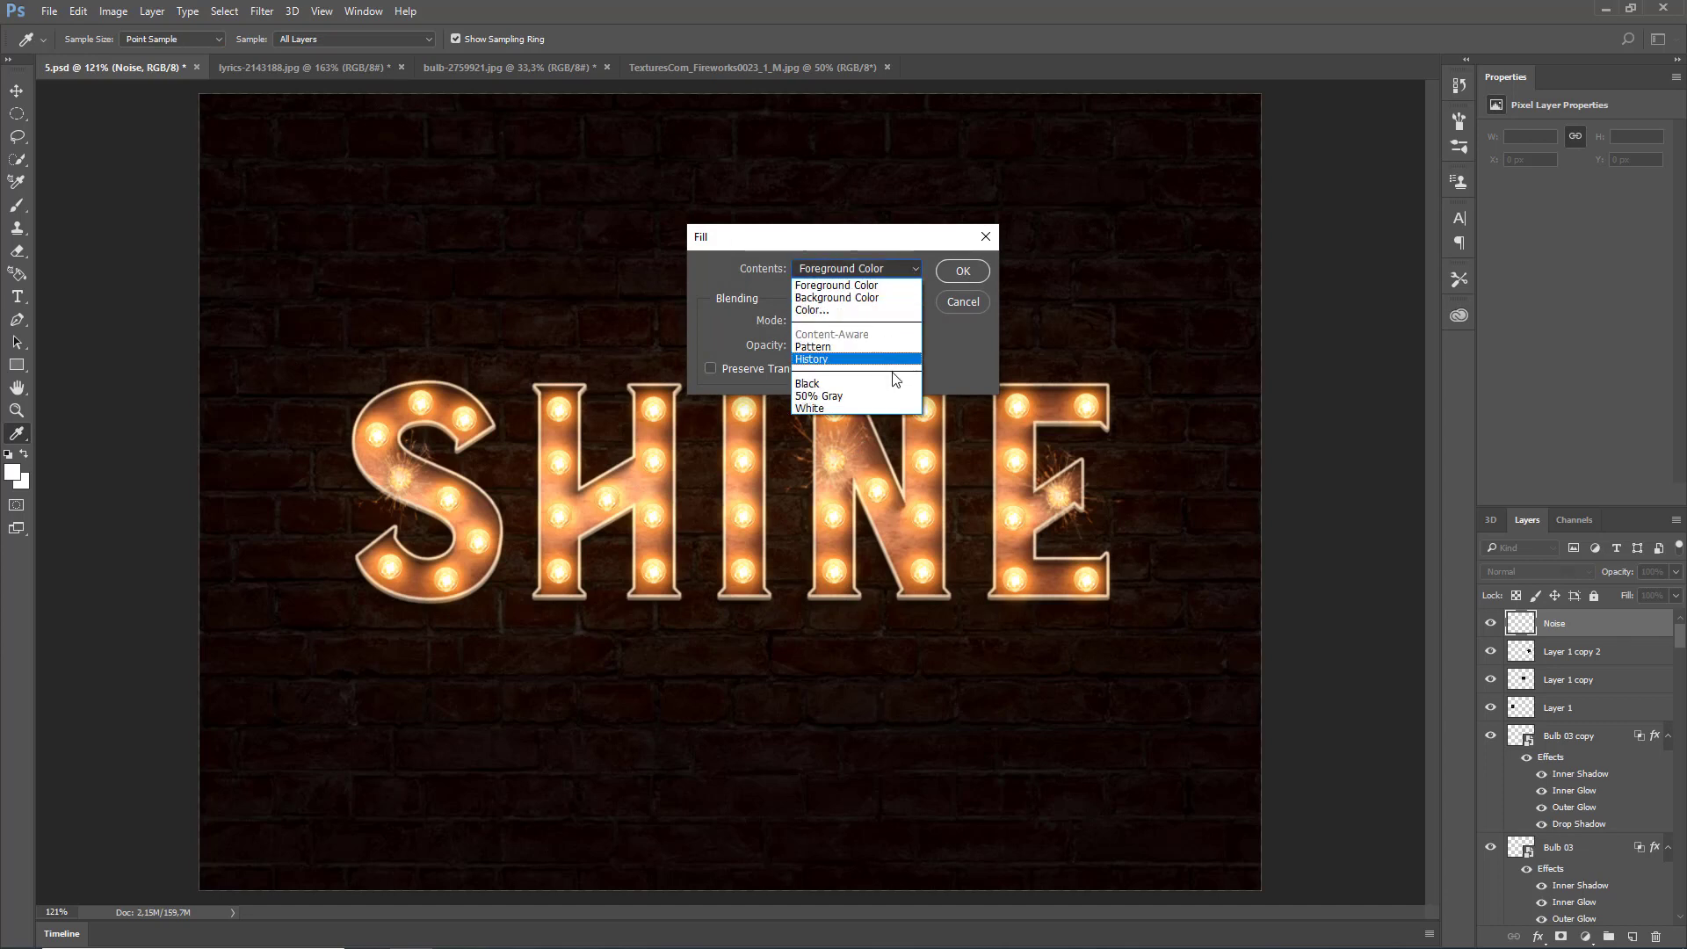
{"action": "left_click", "coordinate": [852, 397]}
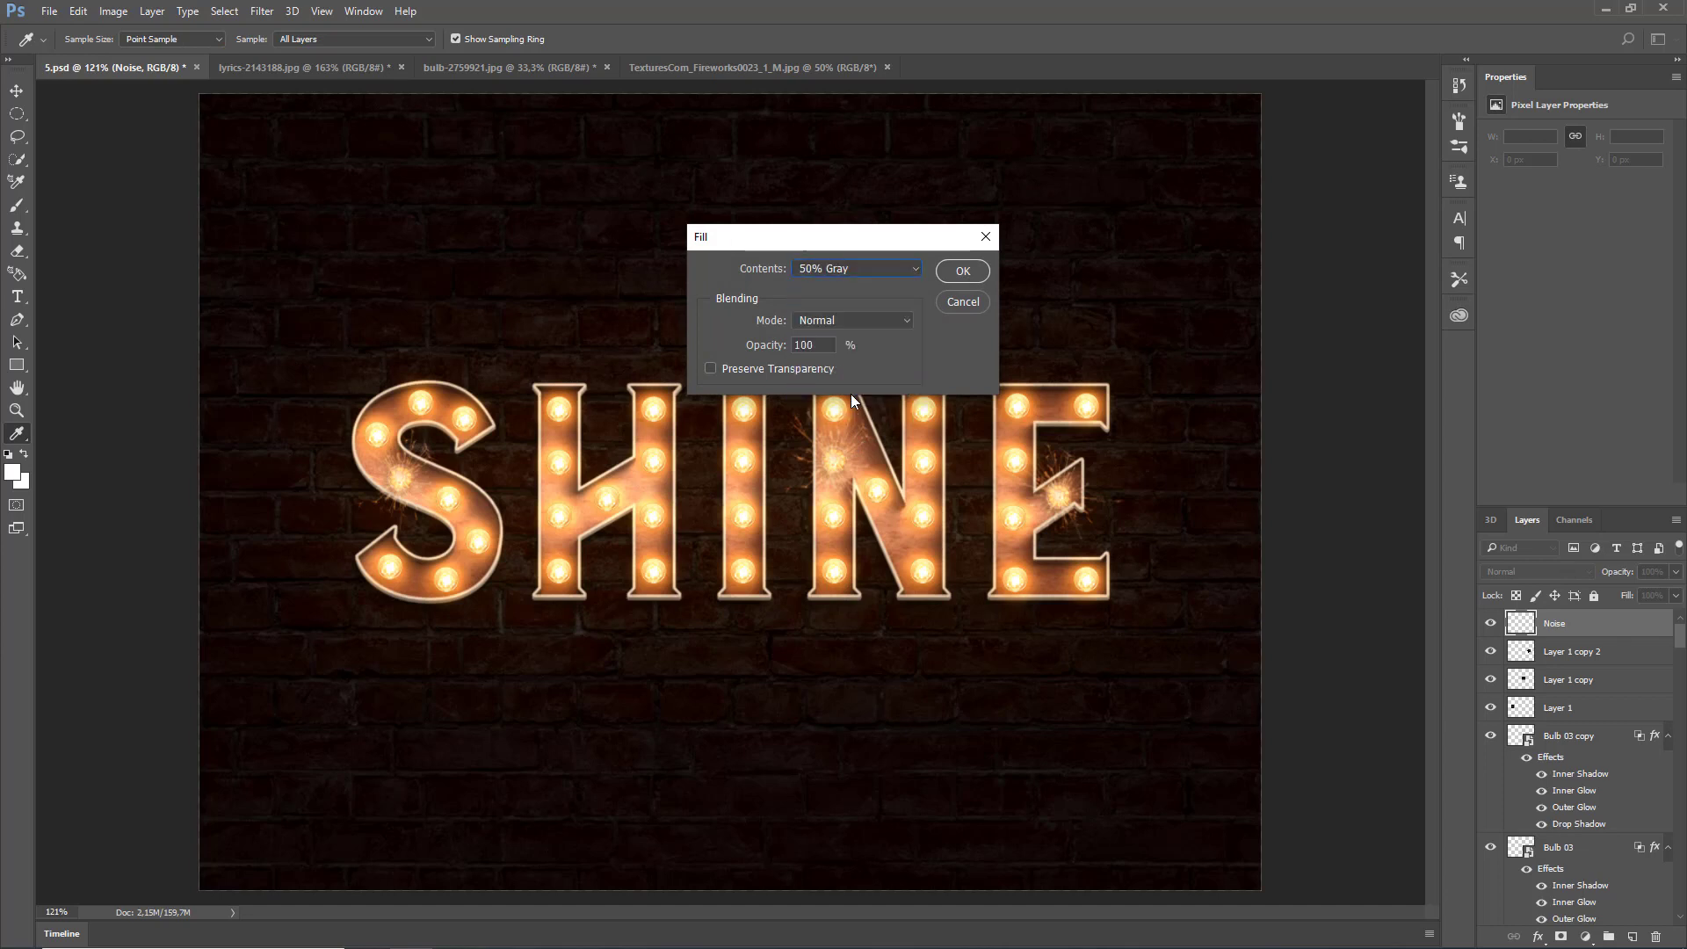
{"action": "left_click", "coordinate": [963, 271]}
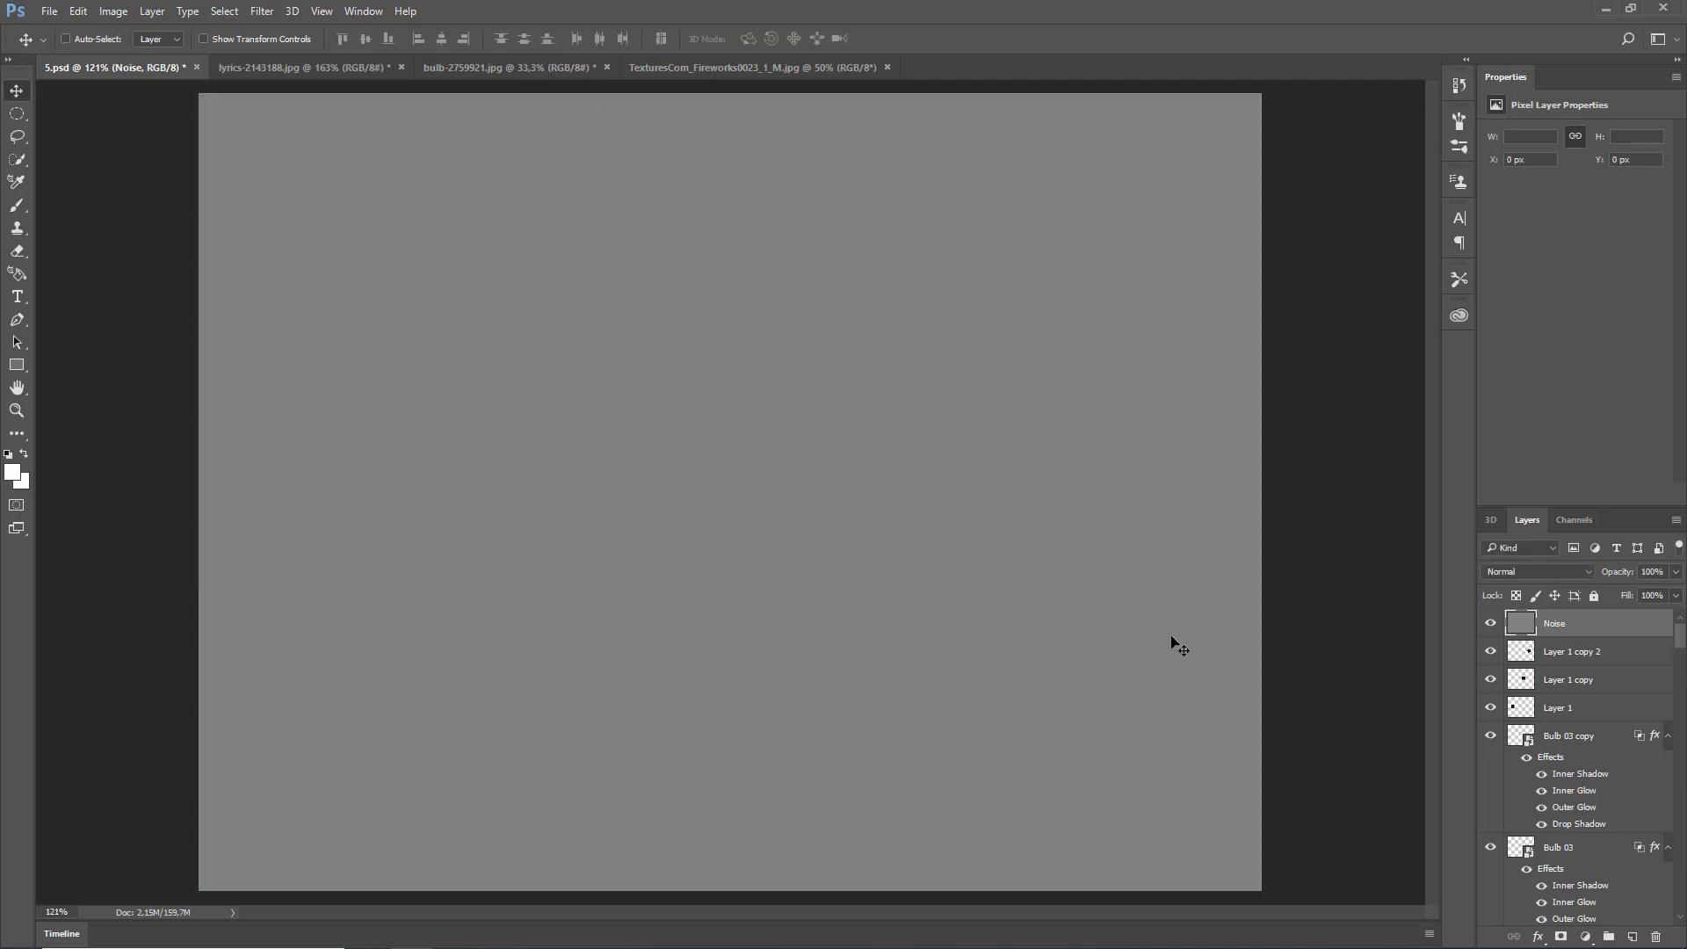
- Set the Noise layer's blend mode to Soft Light and convert the layer to a smart object
{"action": "left_click", "coordinate": [1574, 573]}
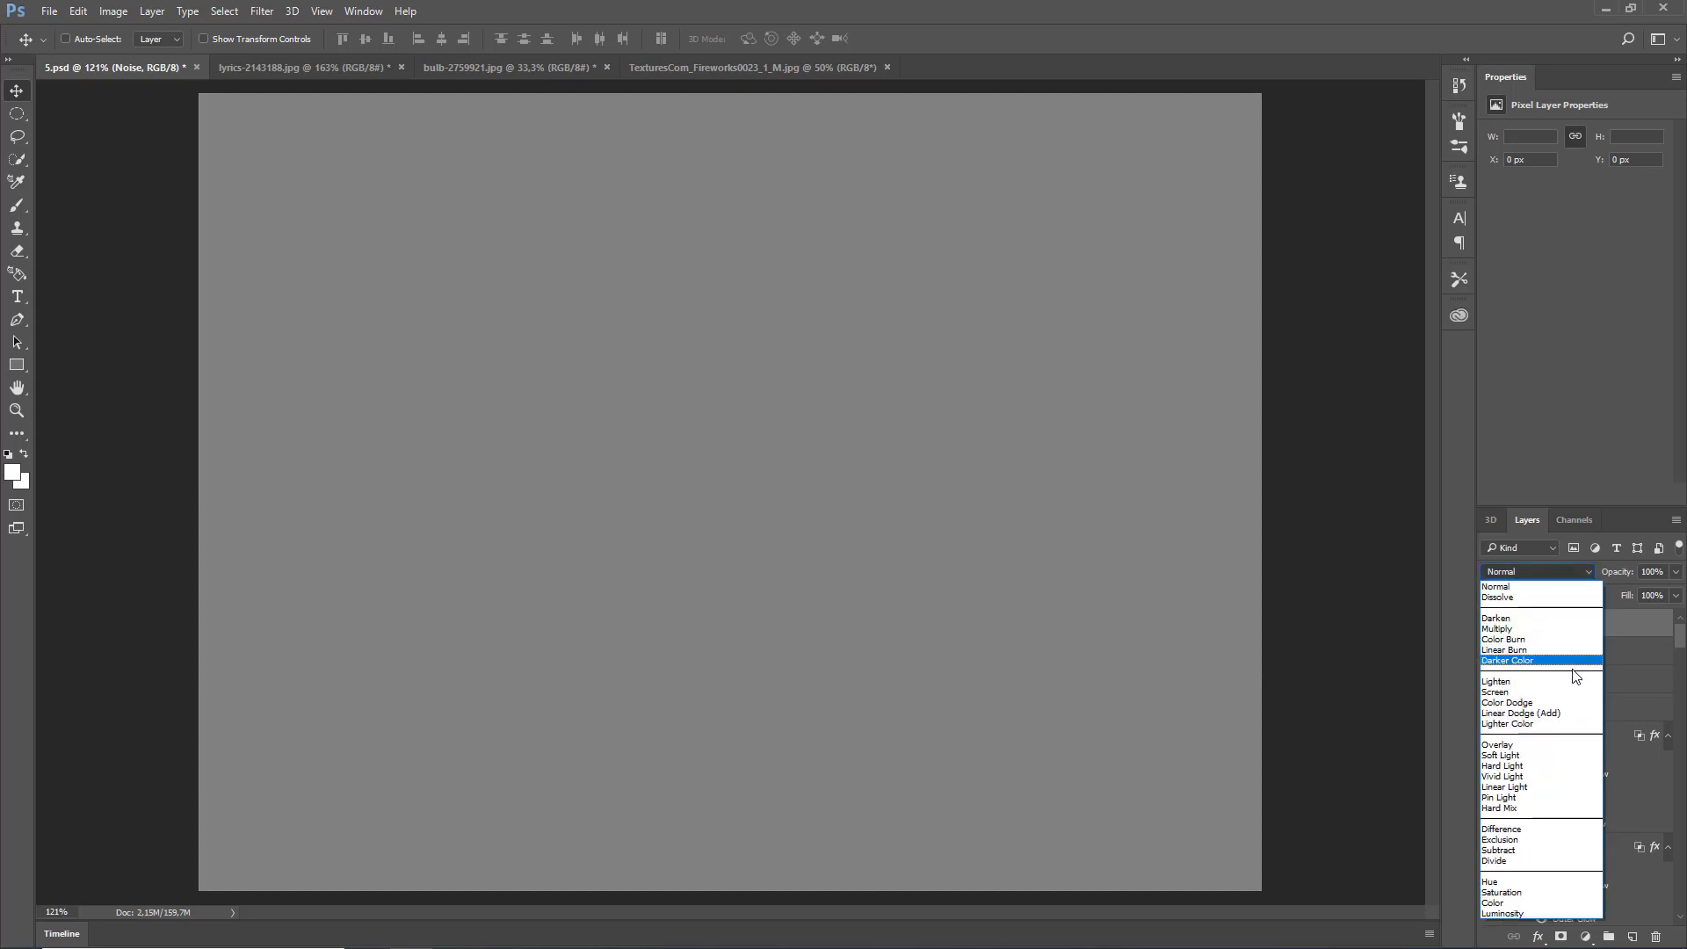
{"action": "left_click", "coordinate": [1556, 757]}
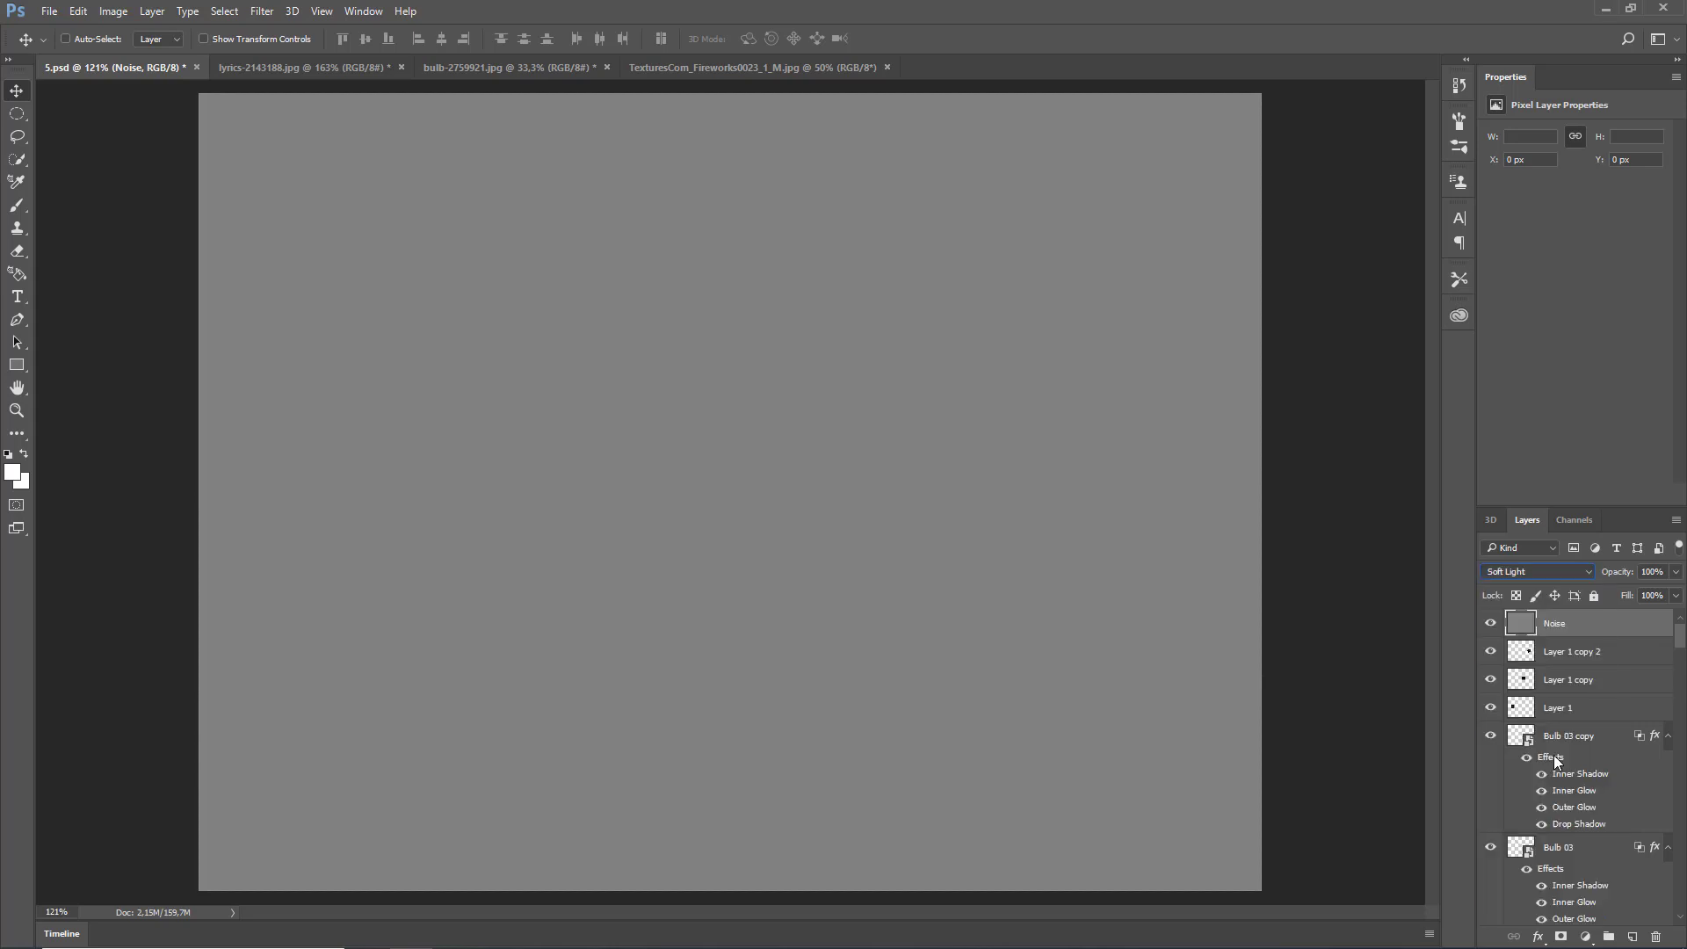
{"action": "right_click", "coordinate": [1579, 626]}
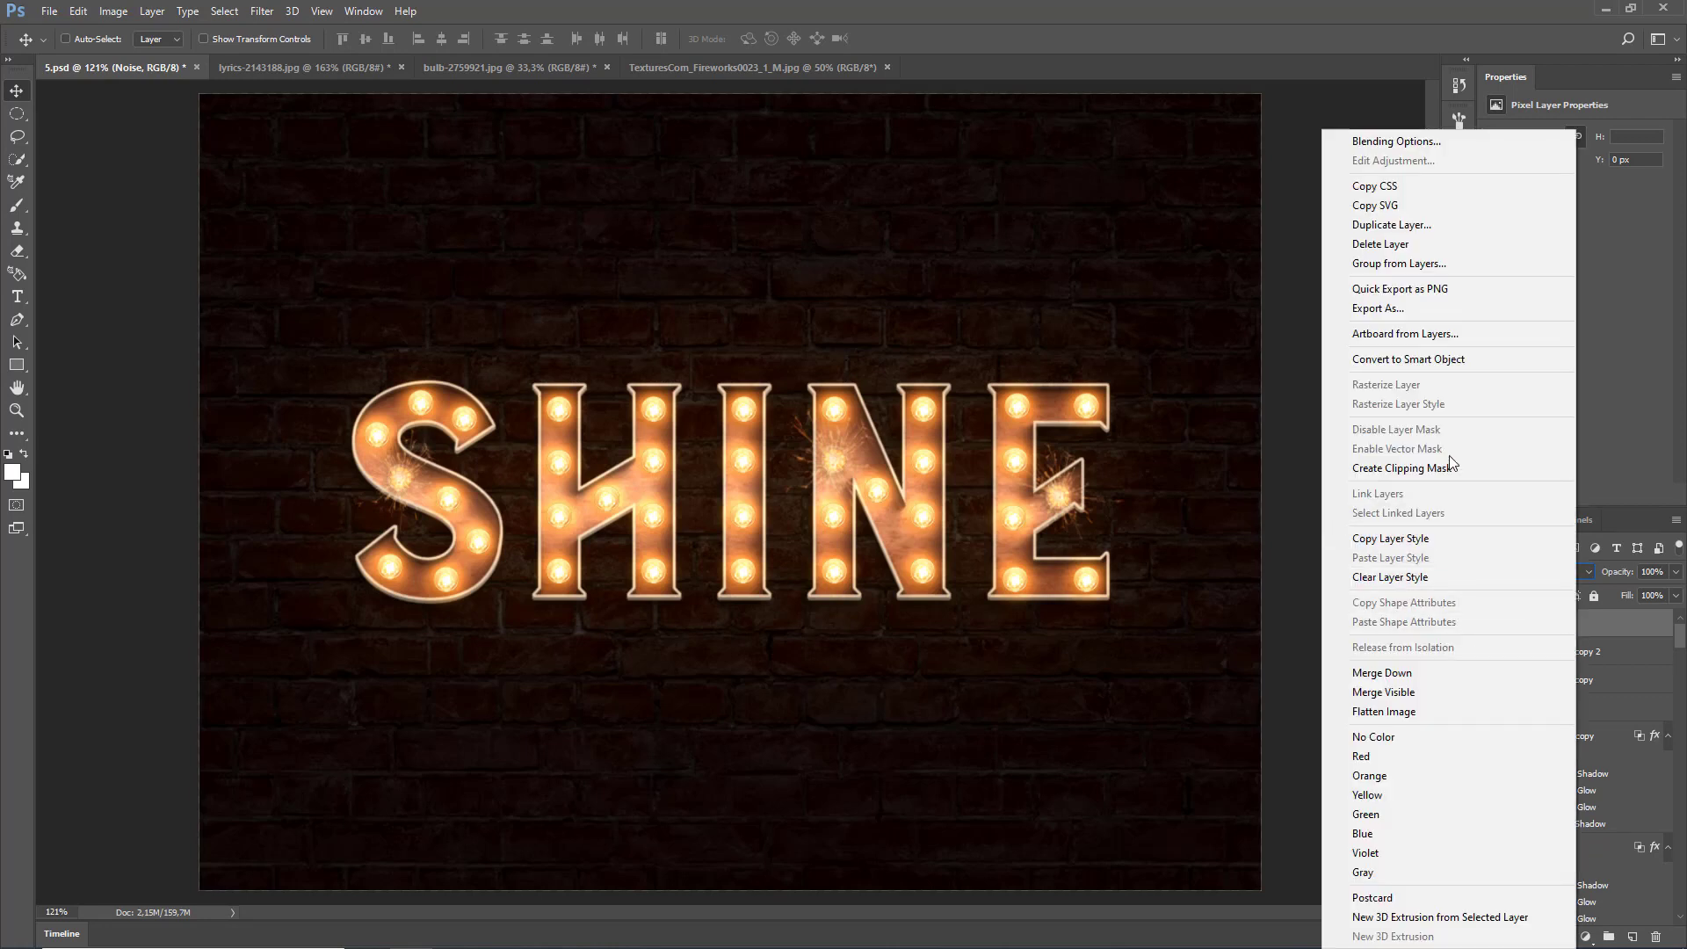
{"action": "left_click", "coordinate": [1483, 362]}
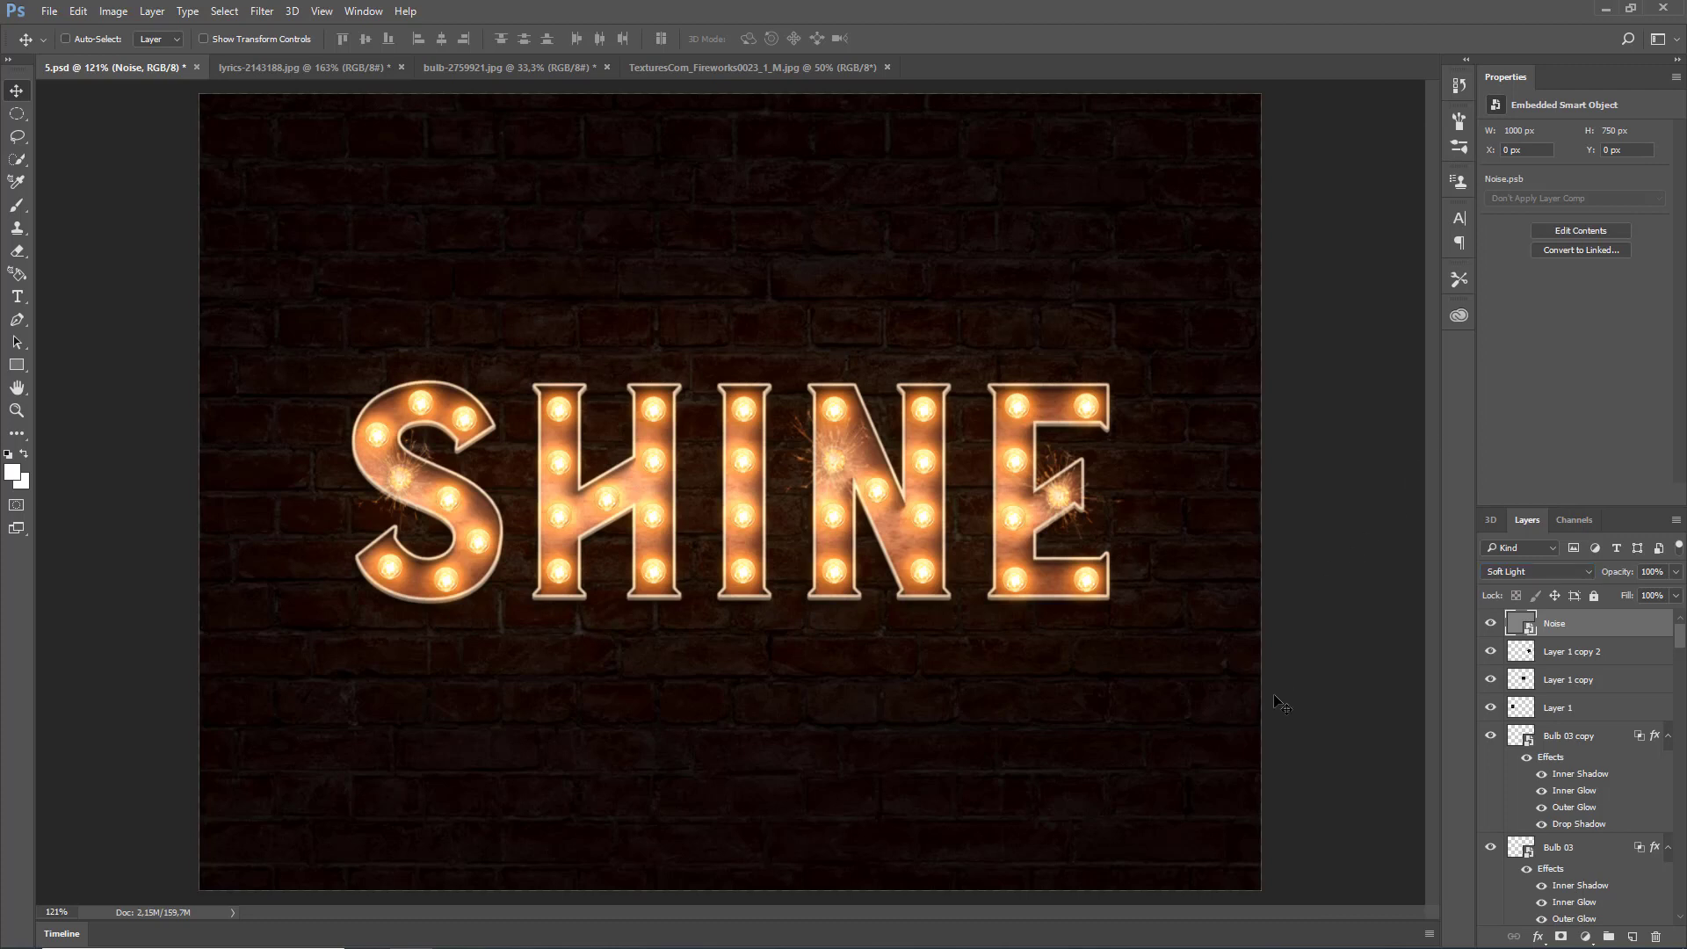
- Apply an Add Noise filter with an amount of 3% to the Noise smart object
{"action": "left_click", "coordinate": [263, 12]}
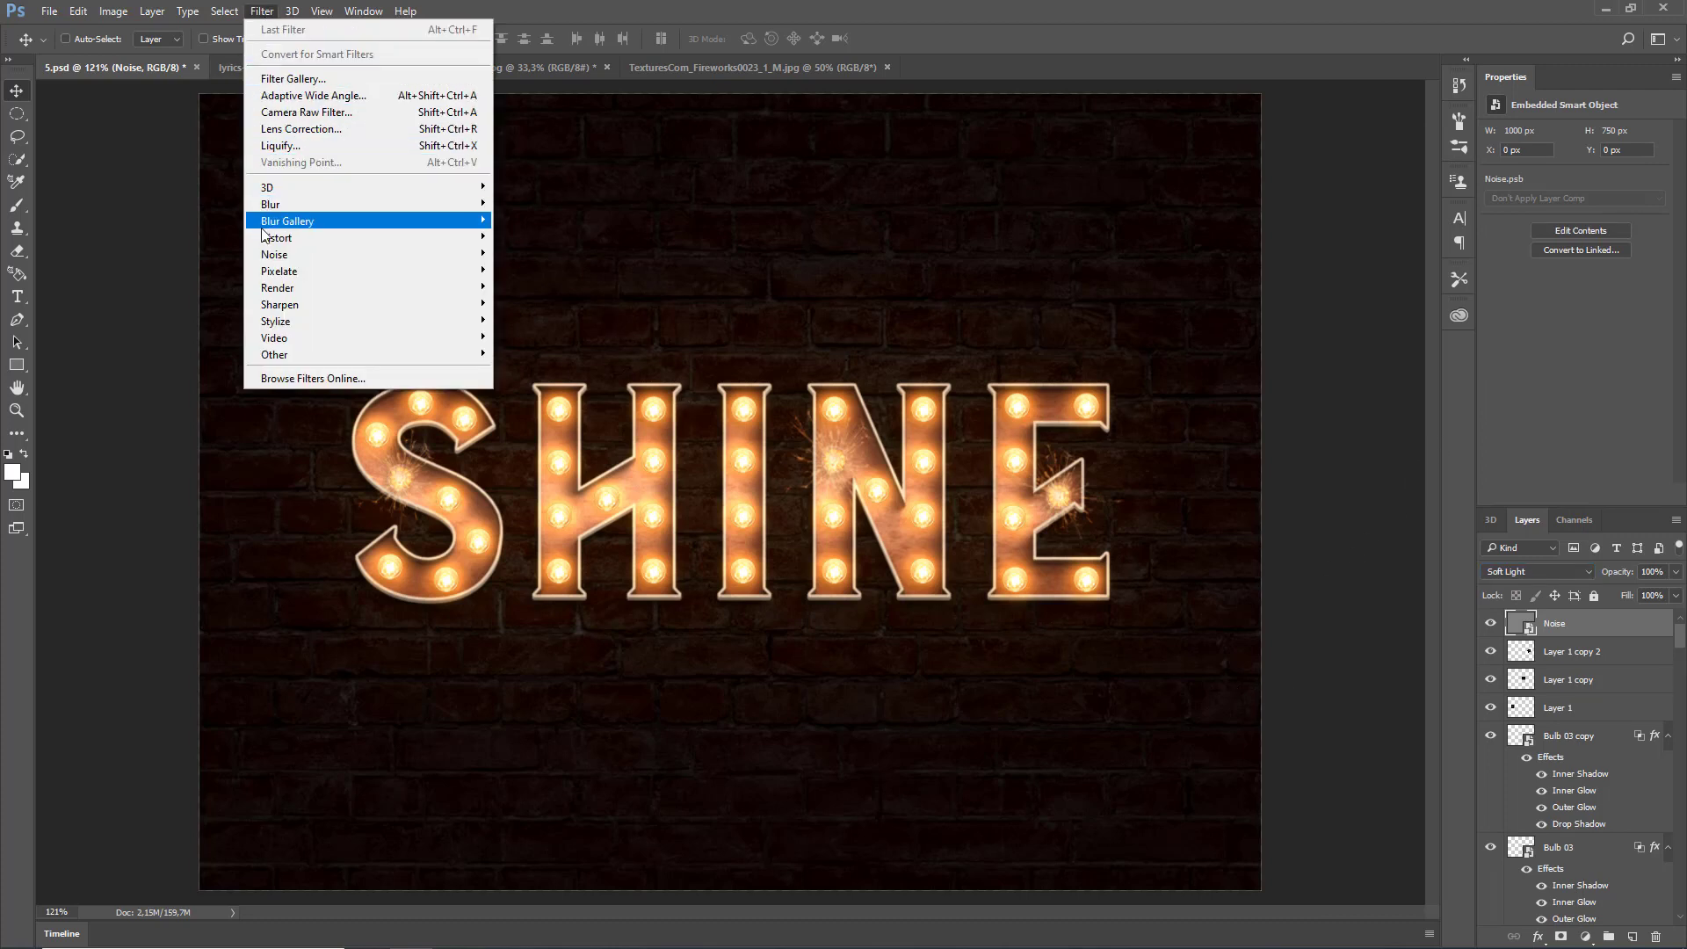
{"action": "mouse_move", "coordinate": [338, 264]}
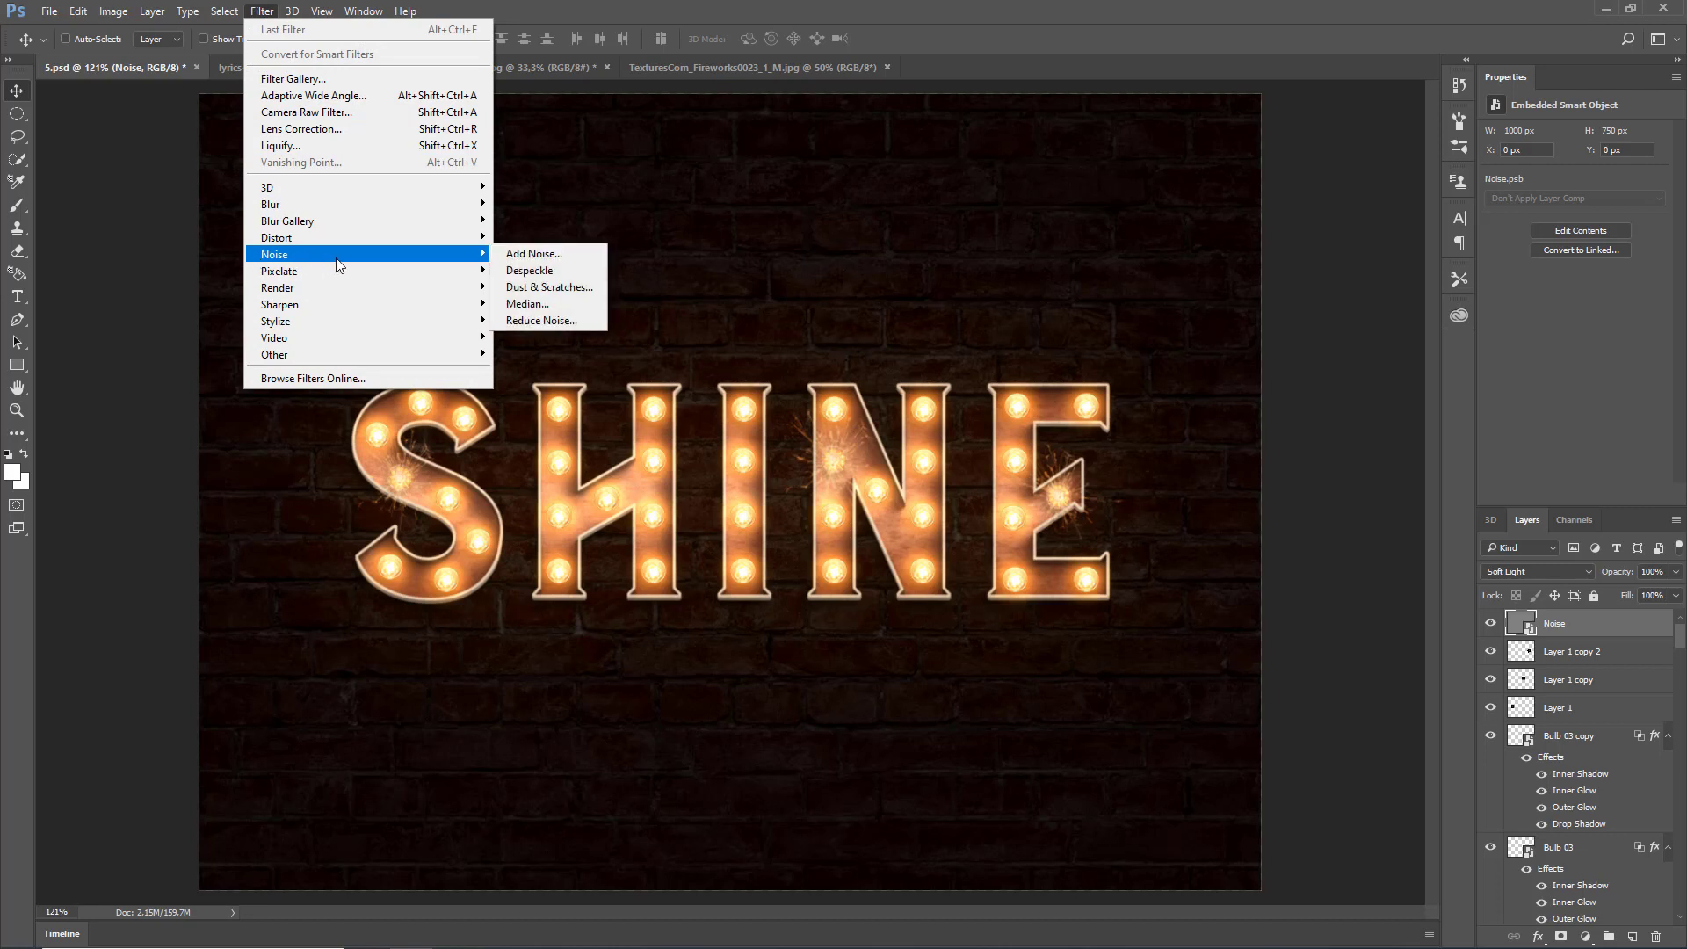
{"action": "left_click", "coordinate": [529, 255]}
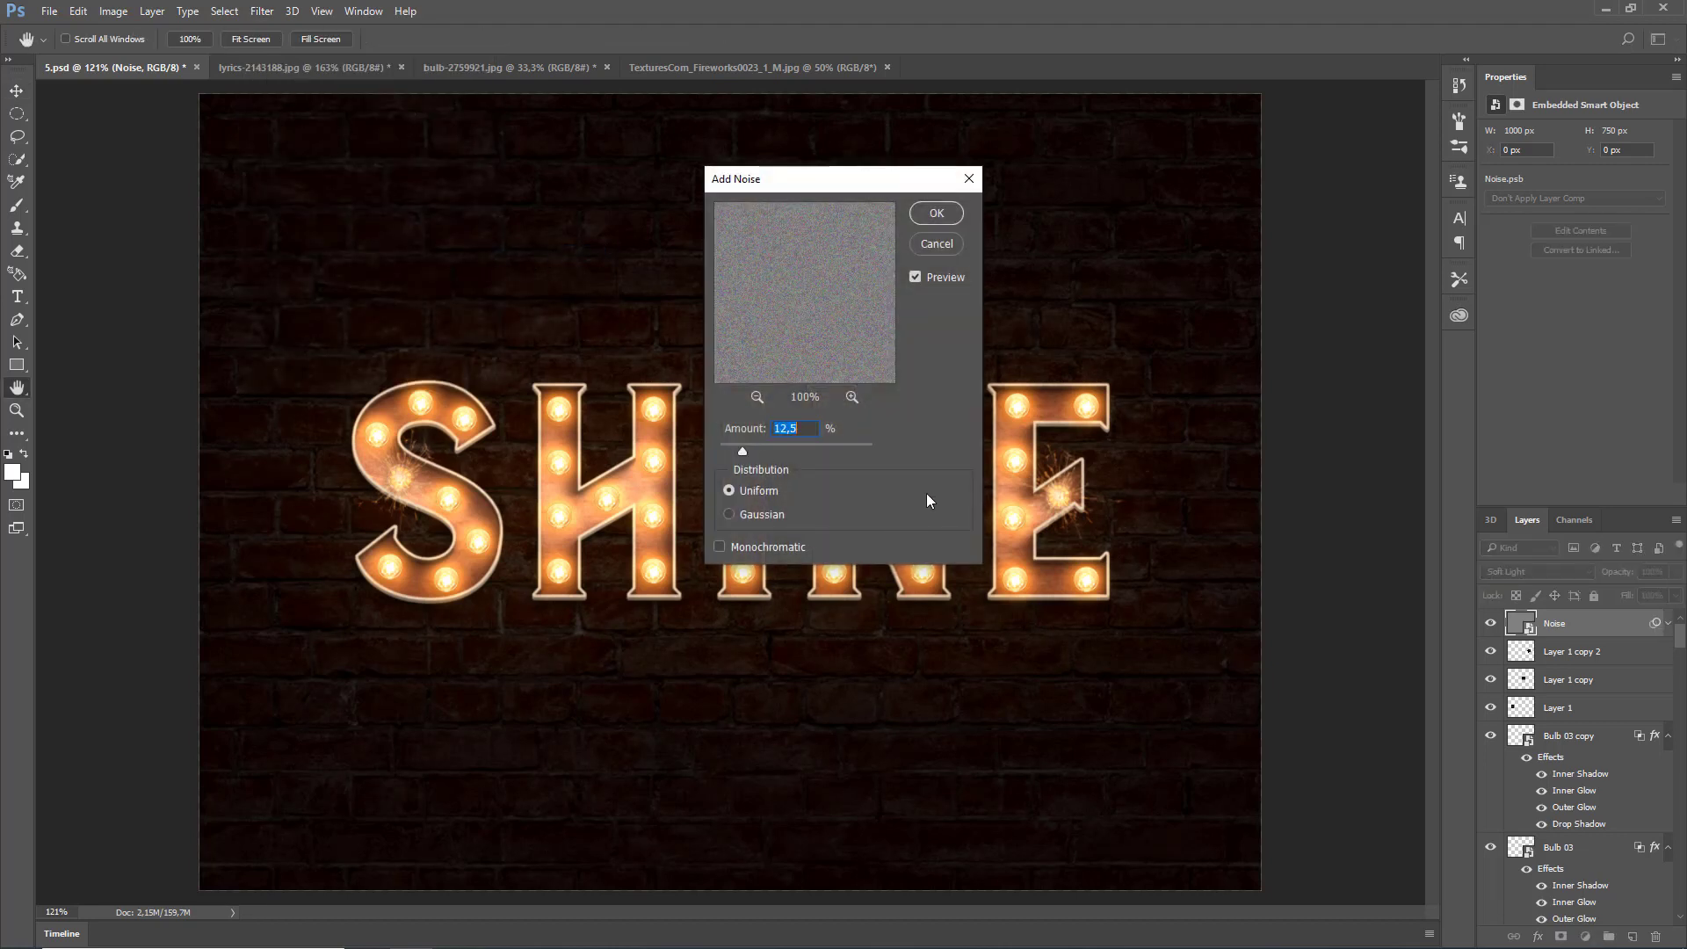
{"action": "key", "text": "Return"}
{"action": "double_click", "coordinate": [800, 430]}
{"action": "type", "text": "3"}
{"action": "left_click", "coordinate": [937, 213]}
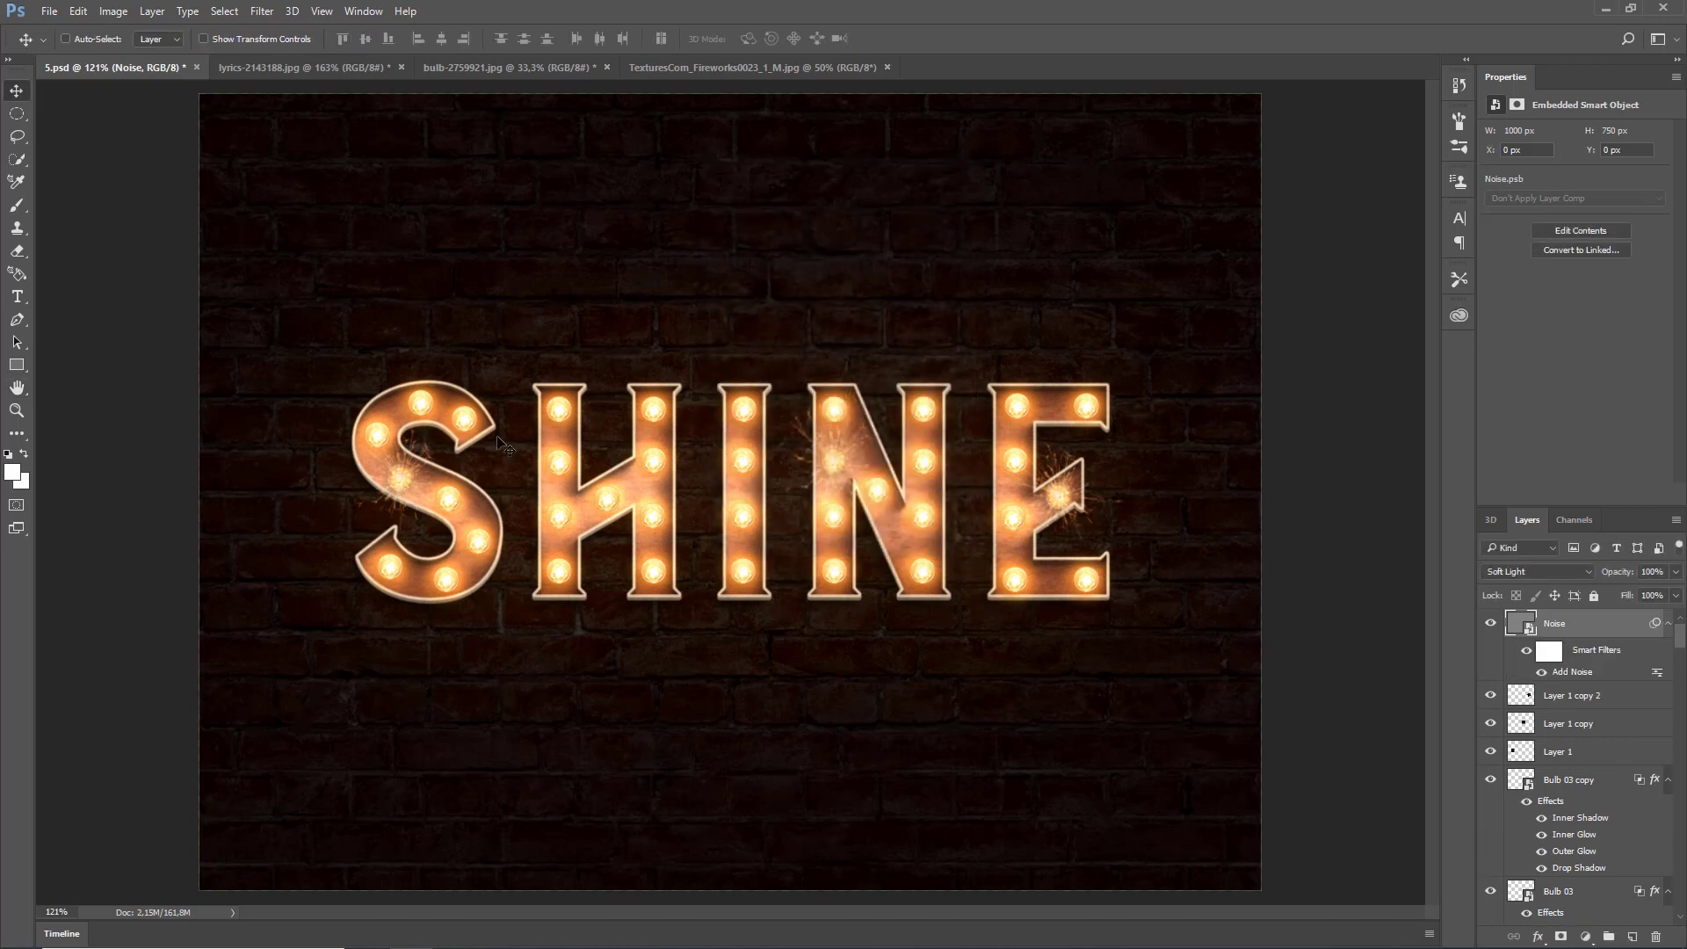
- Add a Color Lookup adjustment layer above the Noise layer with its default name and settings
{"action": "left_click", "coordinate": [155, 18]}
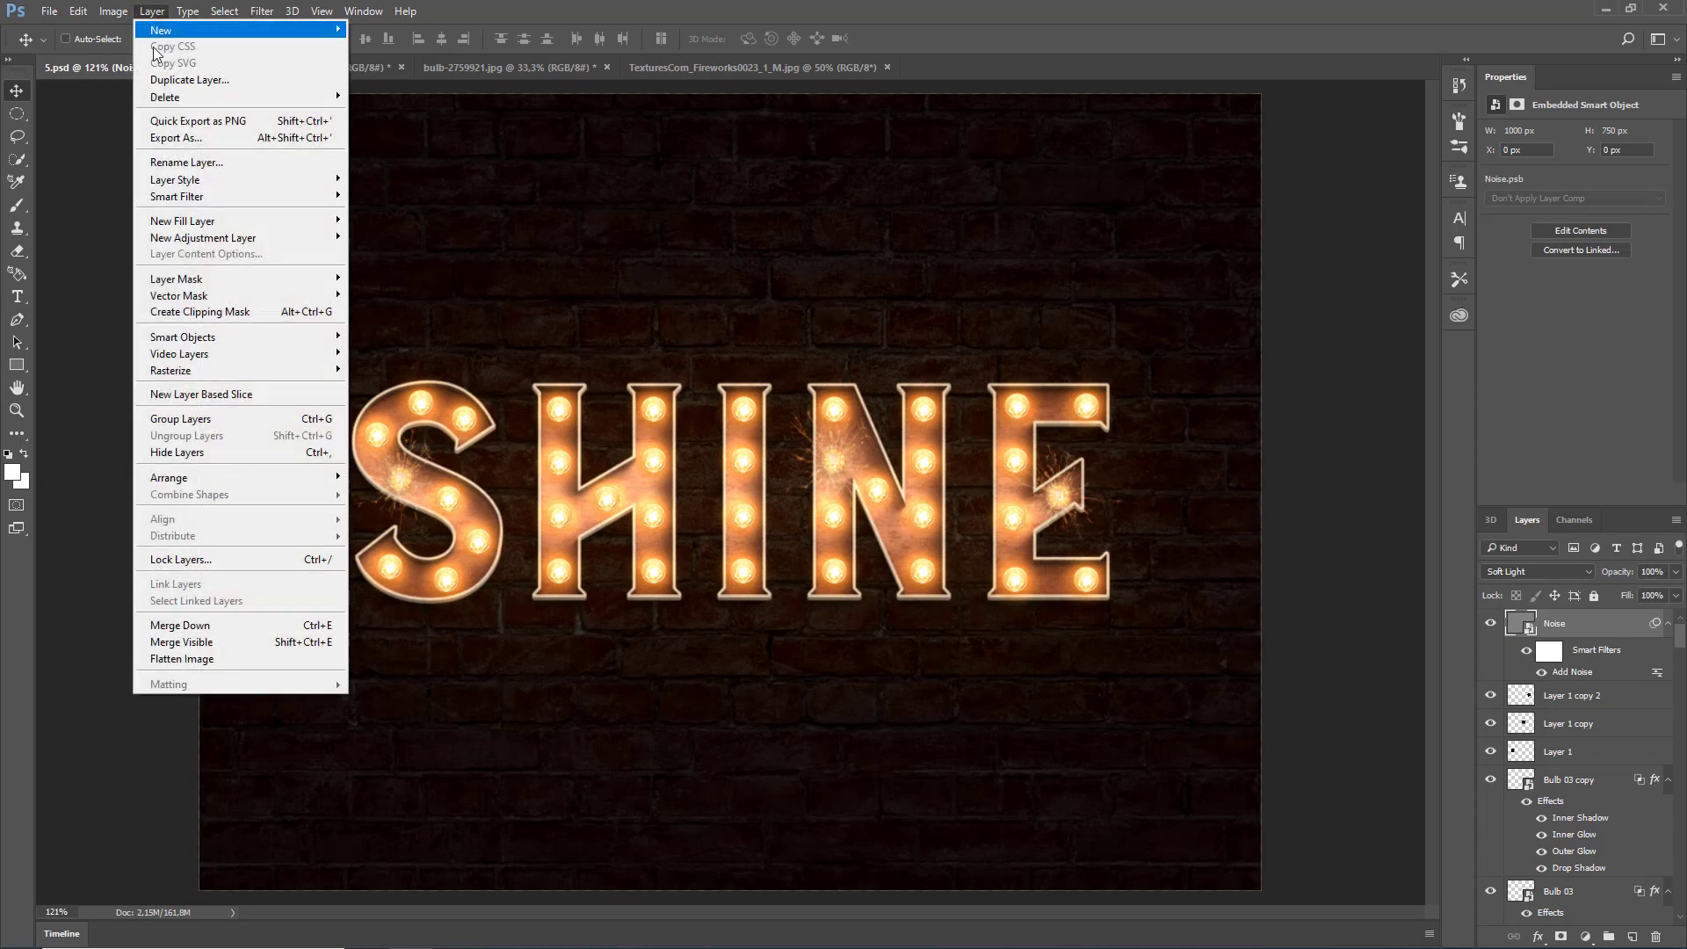
{"action": "mouse_move", "coordinate": [195, 239]}
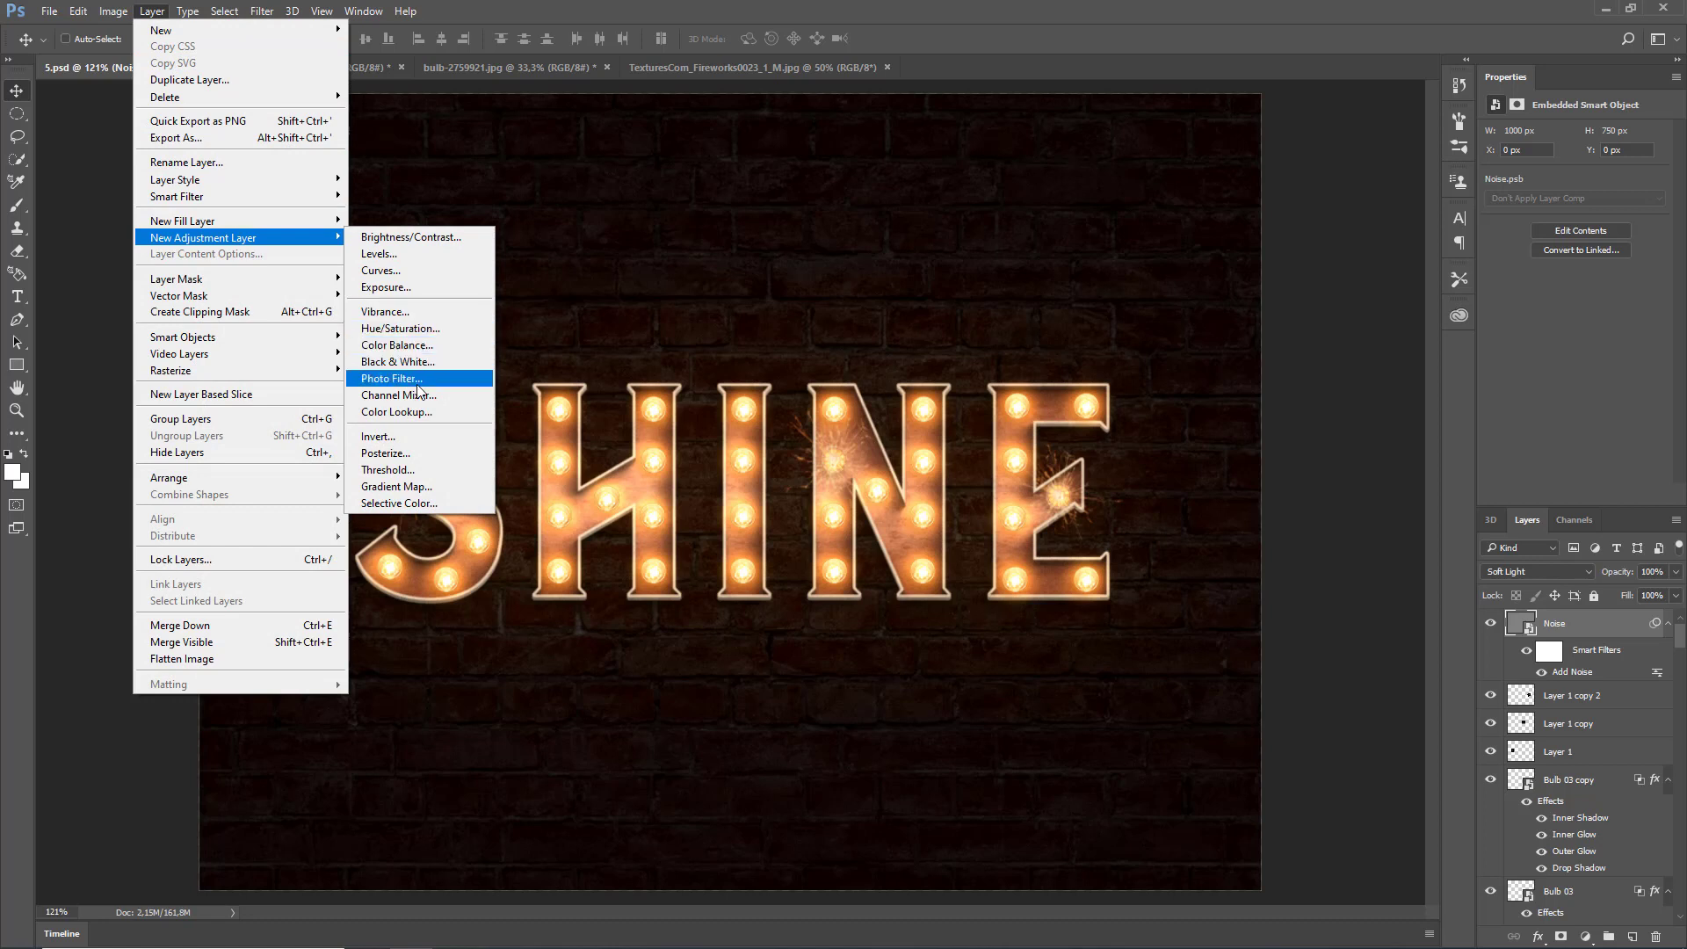
{"action": "left_click", "coordinate": [455, 421]}
{"action": "key", "text": "Return"}
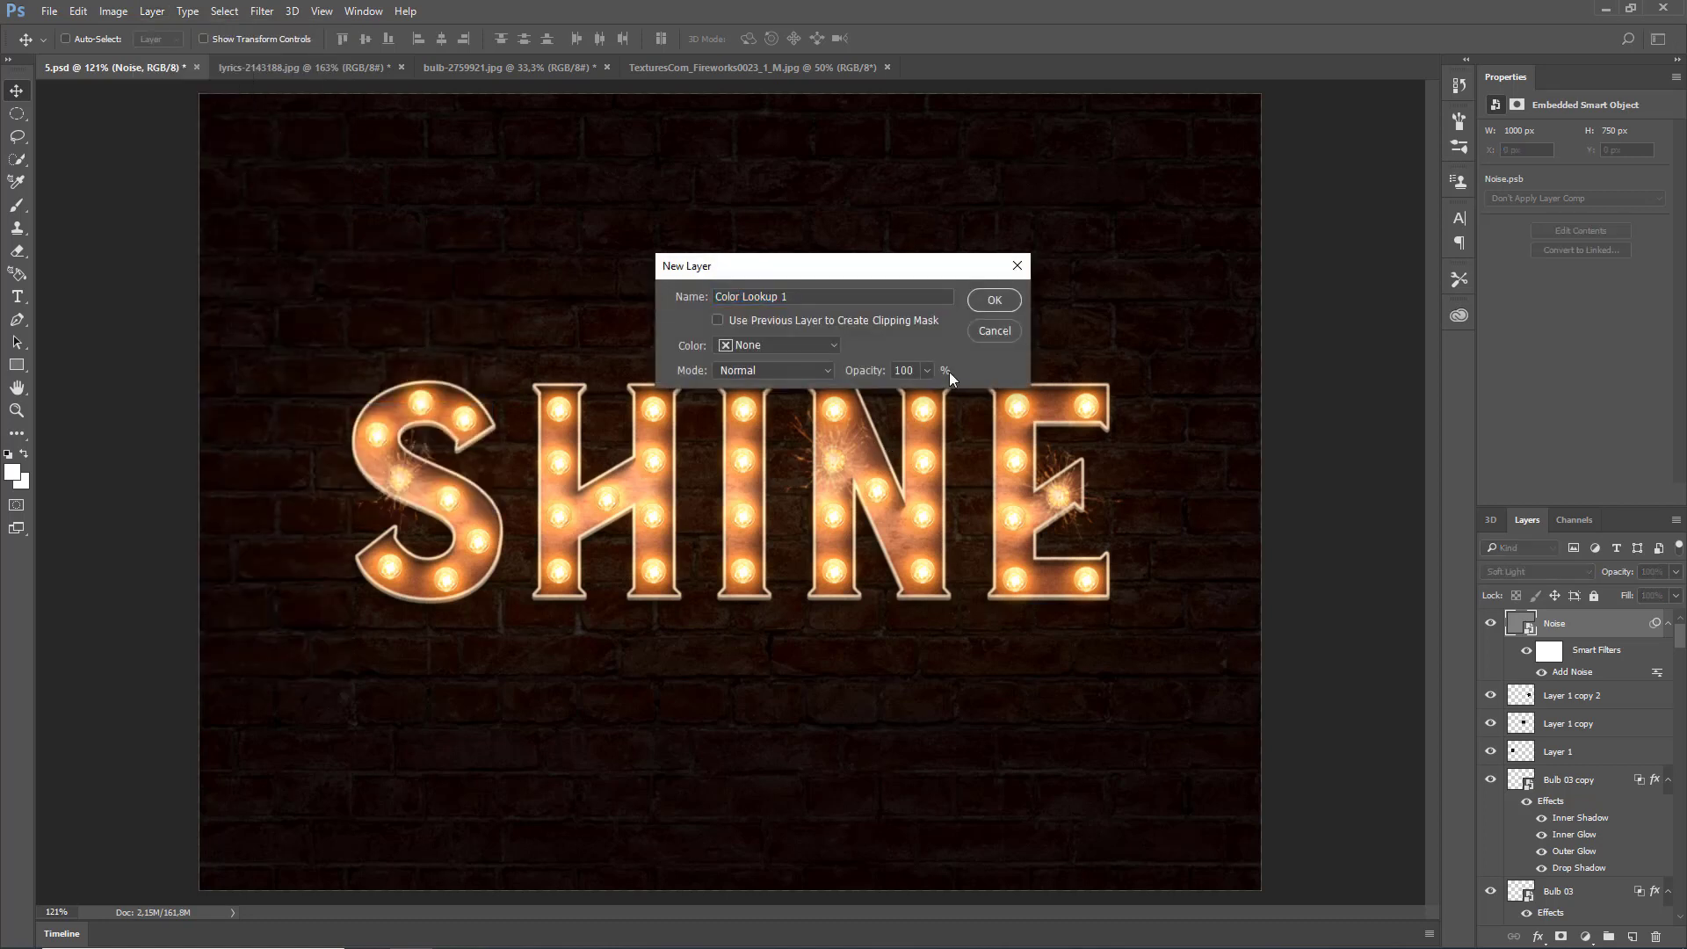
{"action": "left_click", "coordinate": [988, 298]}
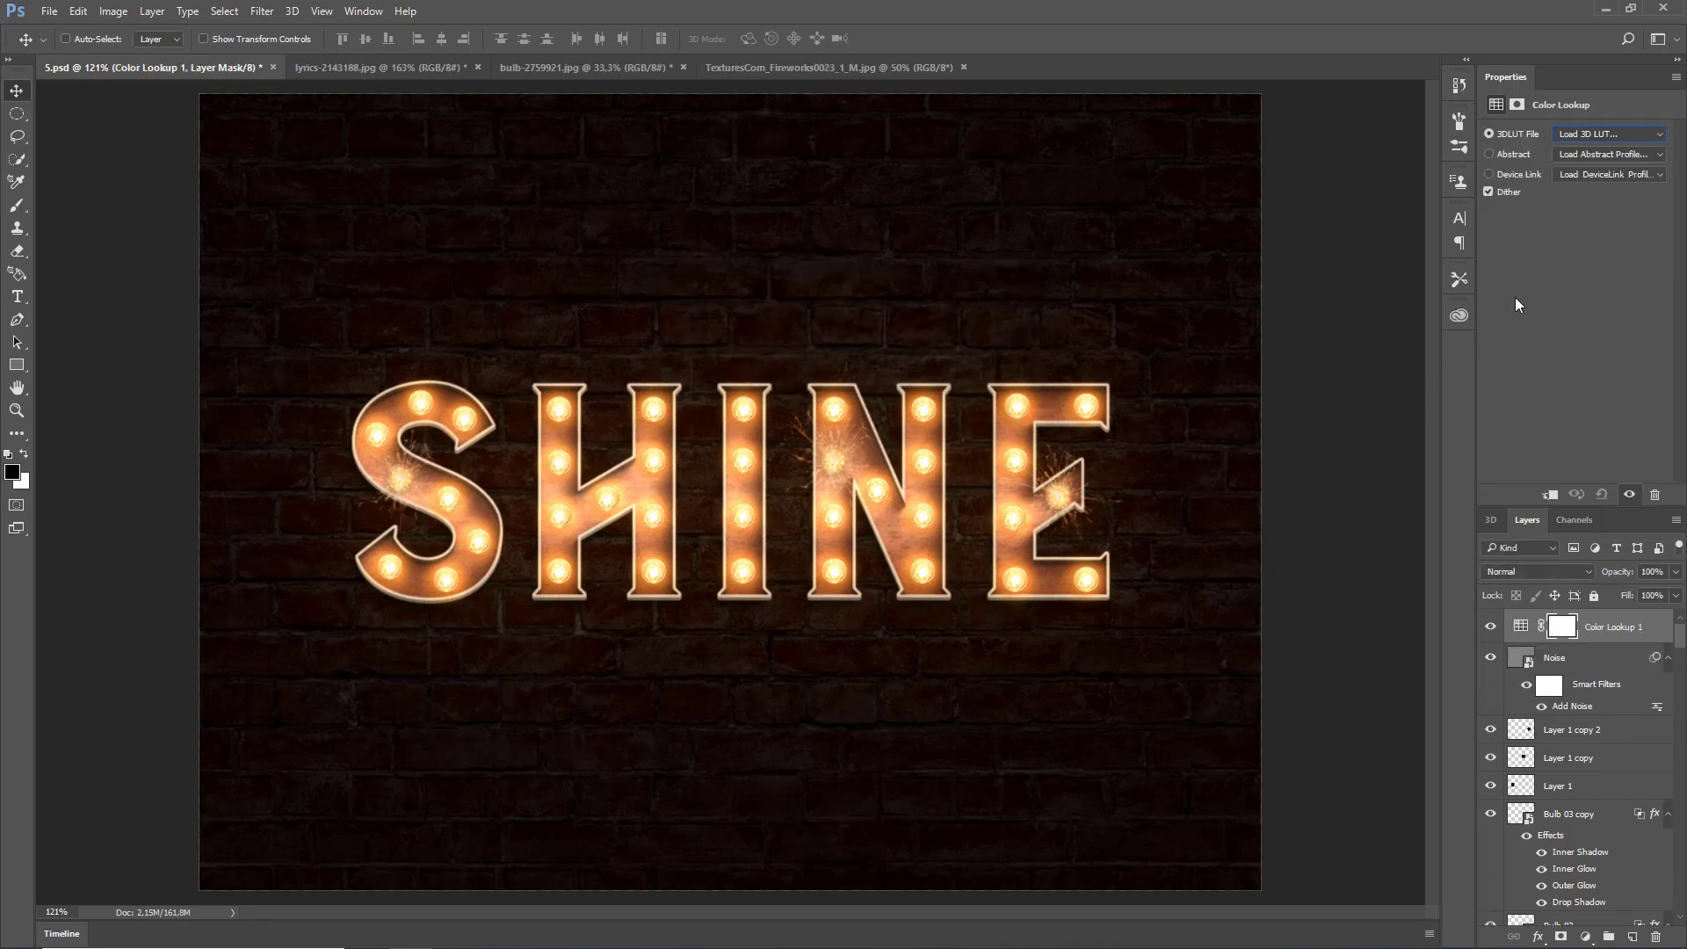
- Load the 3Strip.look 3D LUT in the Color Lookup adjustment and set the layer's opacity to 85%
{"action": "left_click", "coordinate": [1656, 139]}
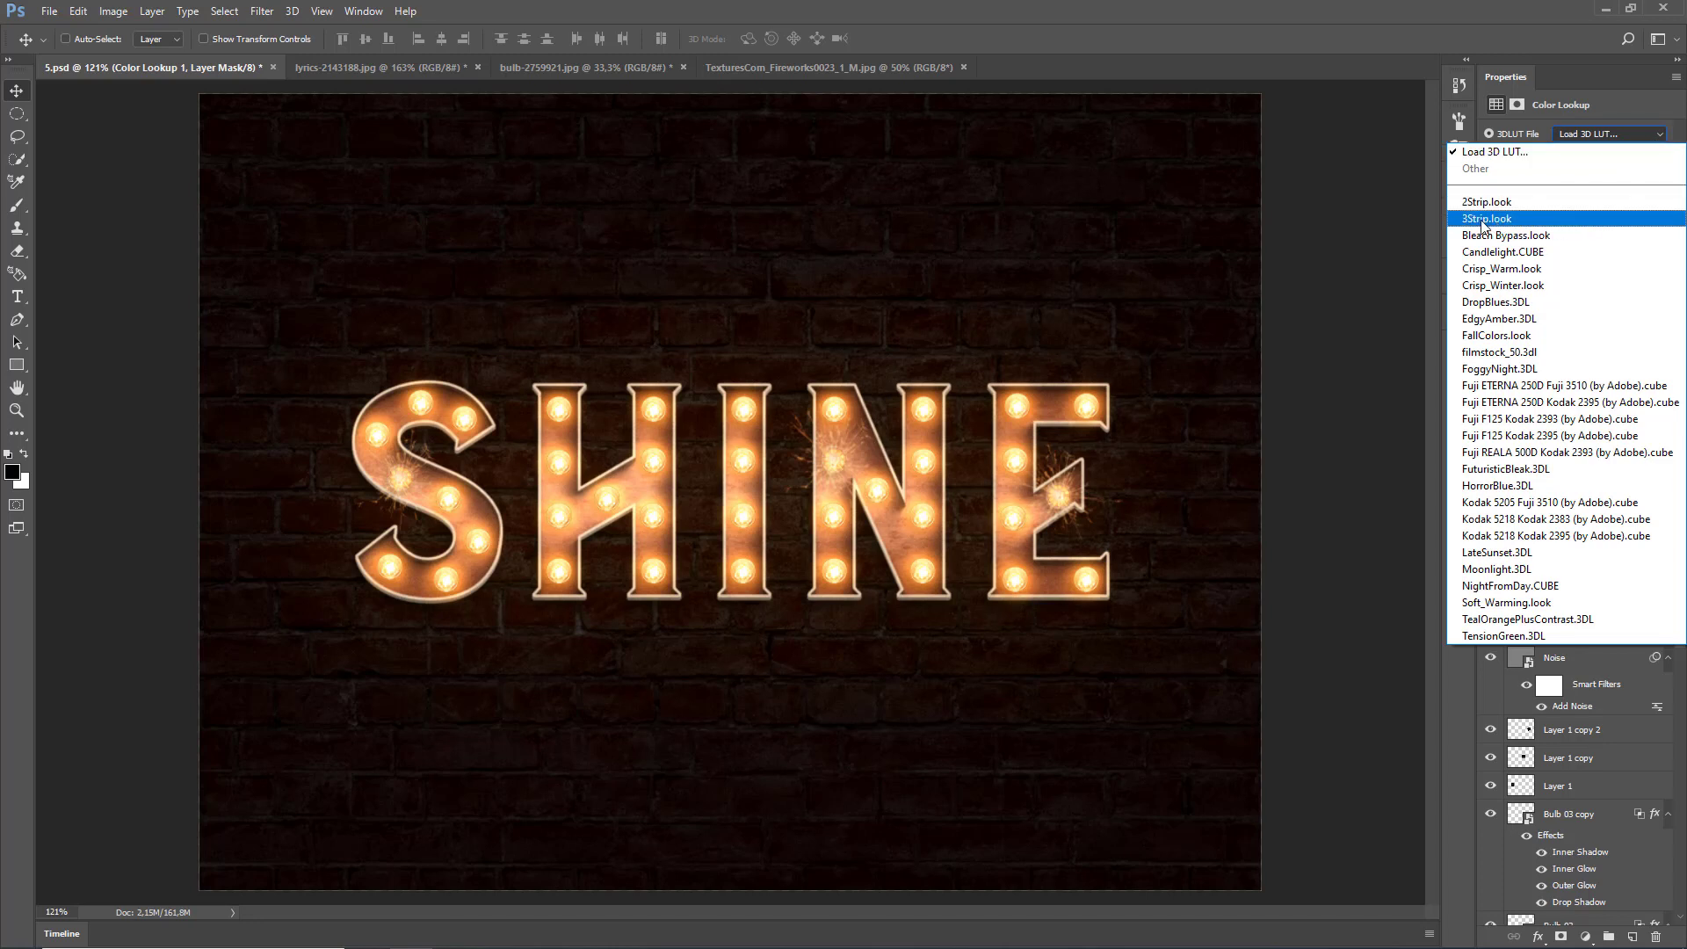
{"action": "left_click", "coordinate": [1519, 223]}
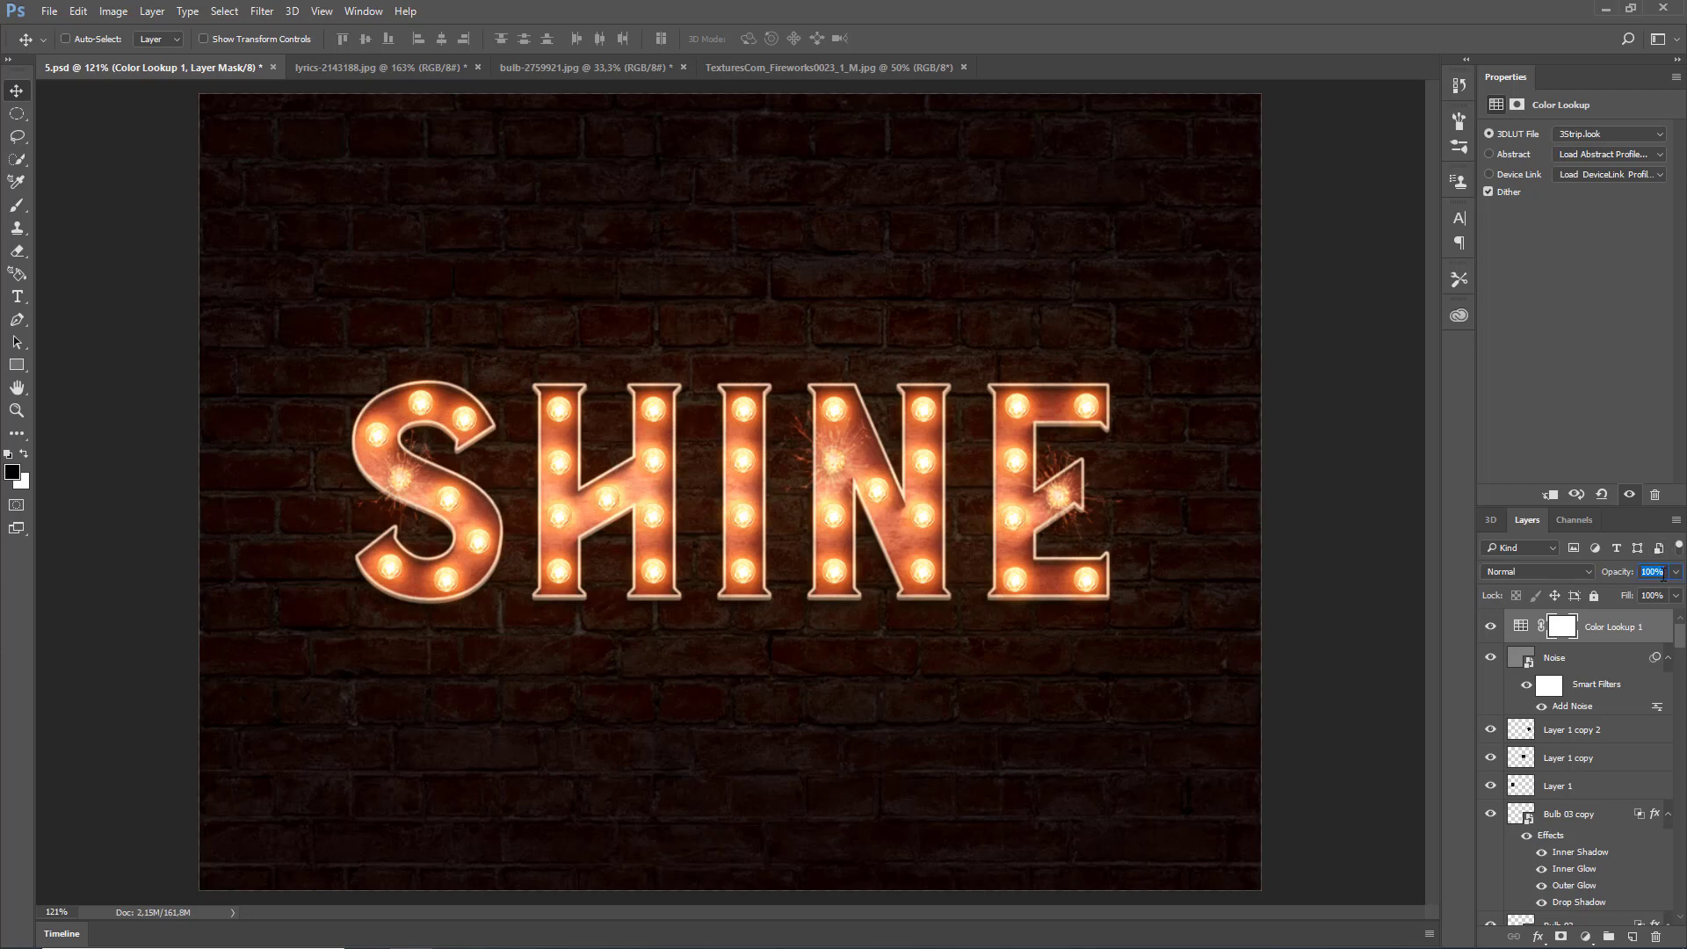
{"action": "type", "text": "85"}
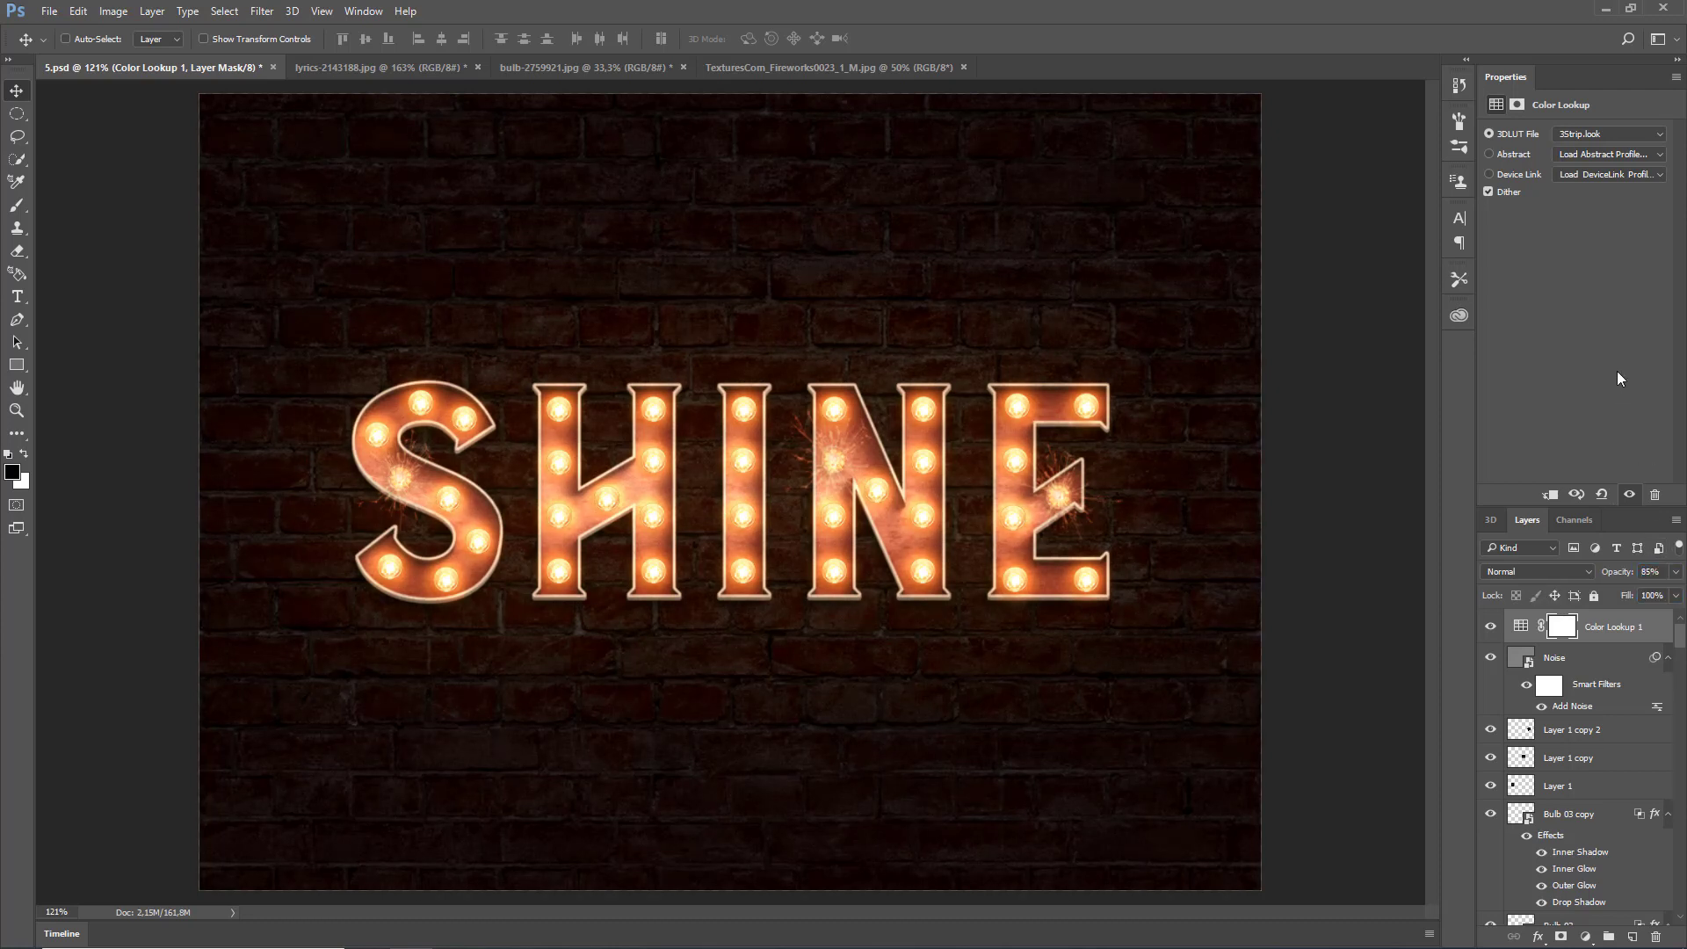